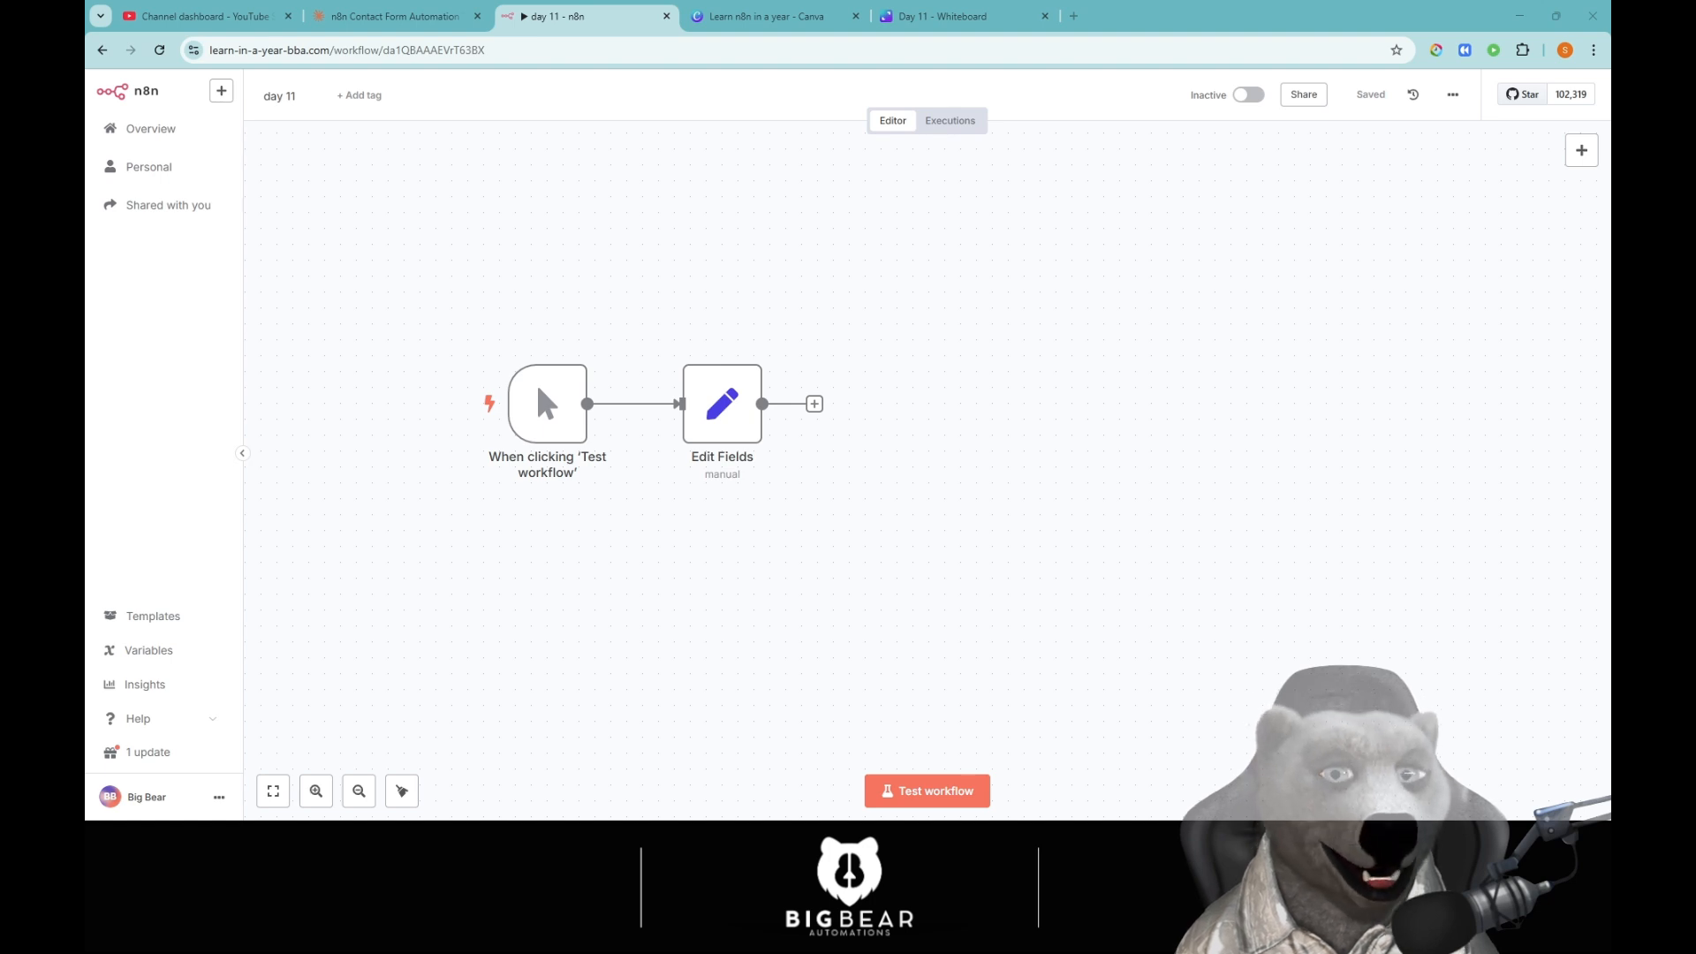
# Open the Day 11 whiteboard in the Learn n8n in a year project and shift the Workflow applications graphic left.
pyautogui.click(767, 16)
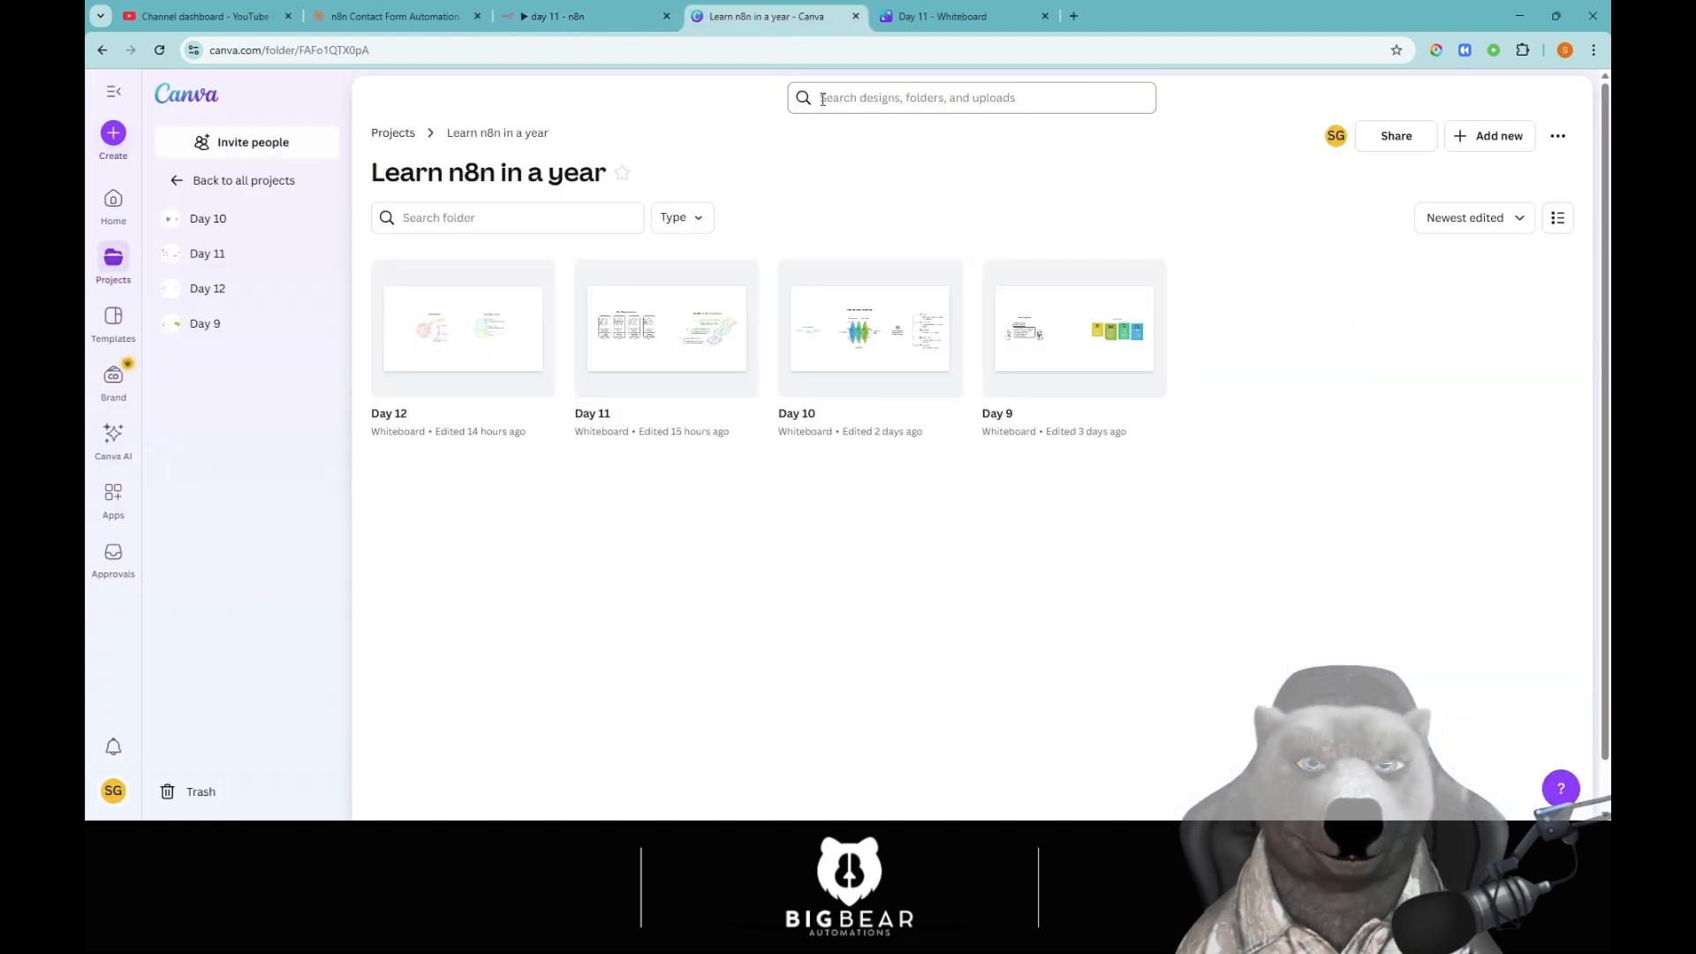
pyautogui.click(941, 11)
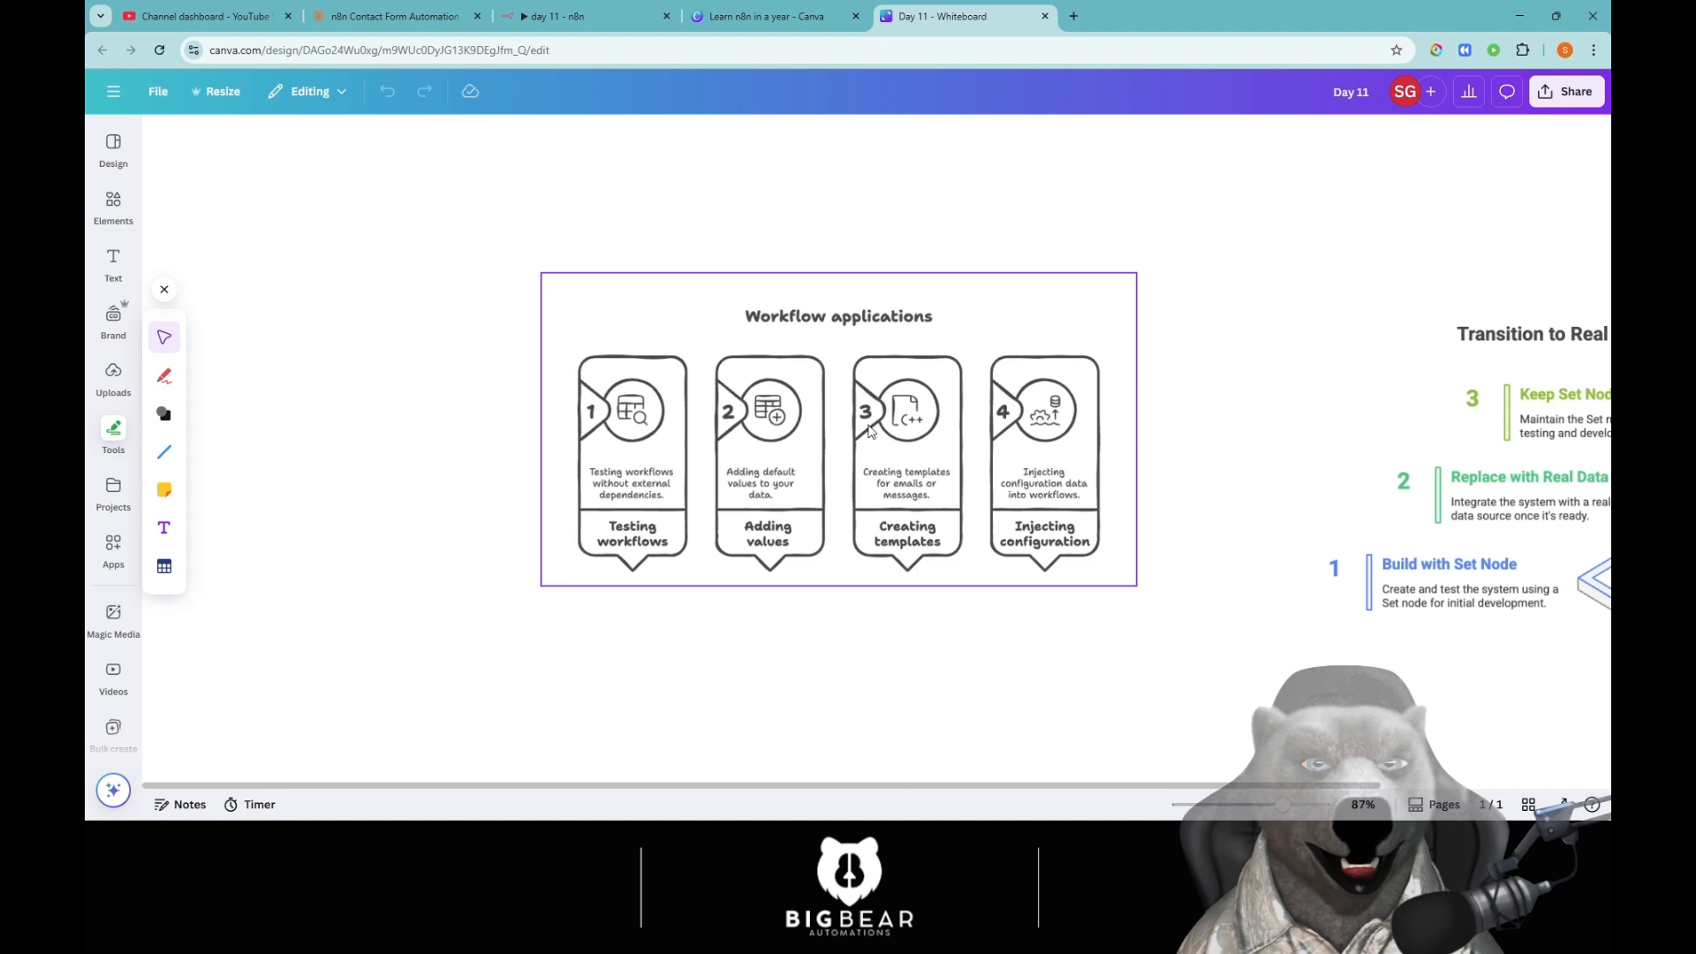
pyautogui.moveTo(898, 431); pyautogui.dragTo(793, 431)
pyautogui.moveTo(1163, 469); pyautogui.dragTo(1209, 464)
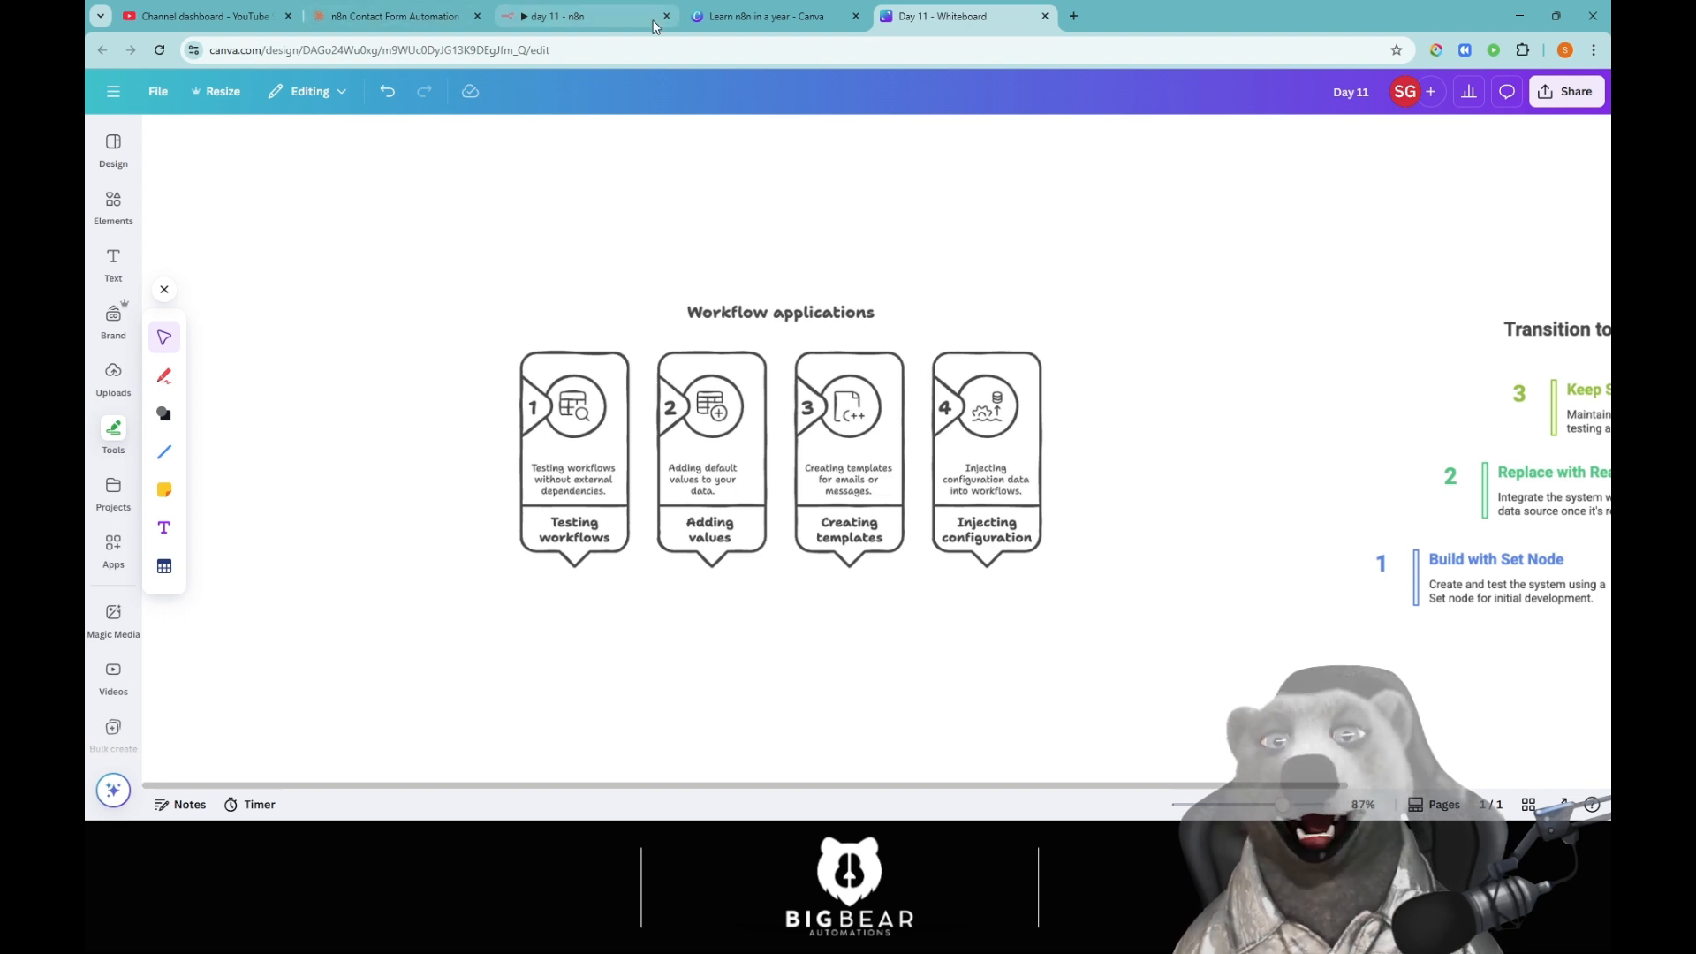
# Back in the n8n workflow, add an Edit Fields (Set) node after the existing Edit Fields node.
pyautogui.click(624, 21)
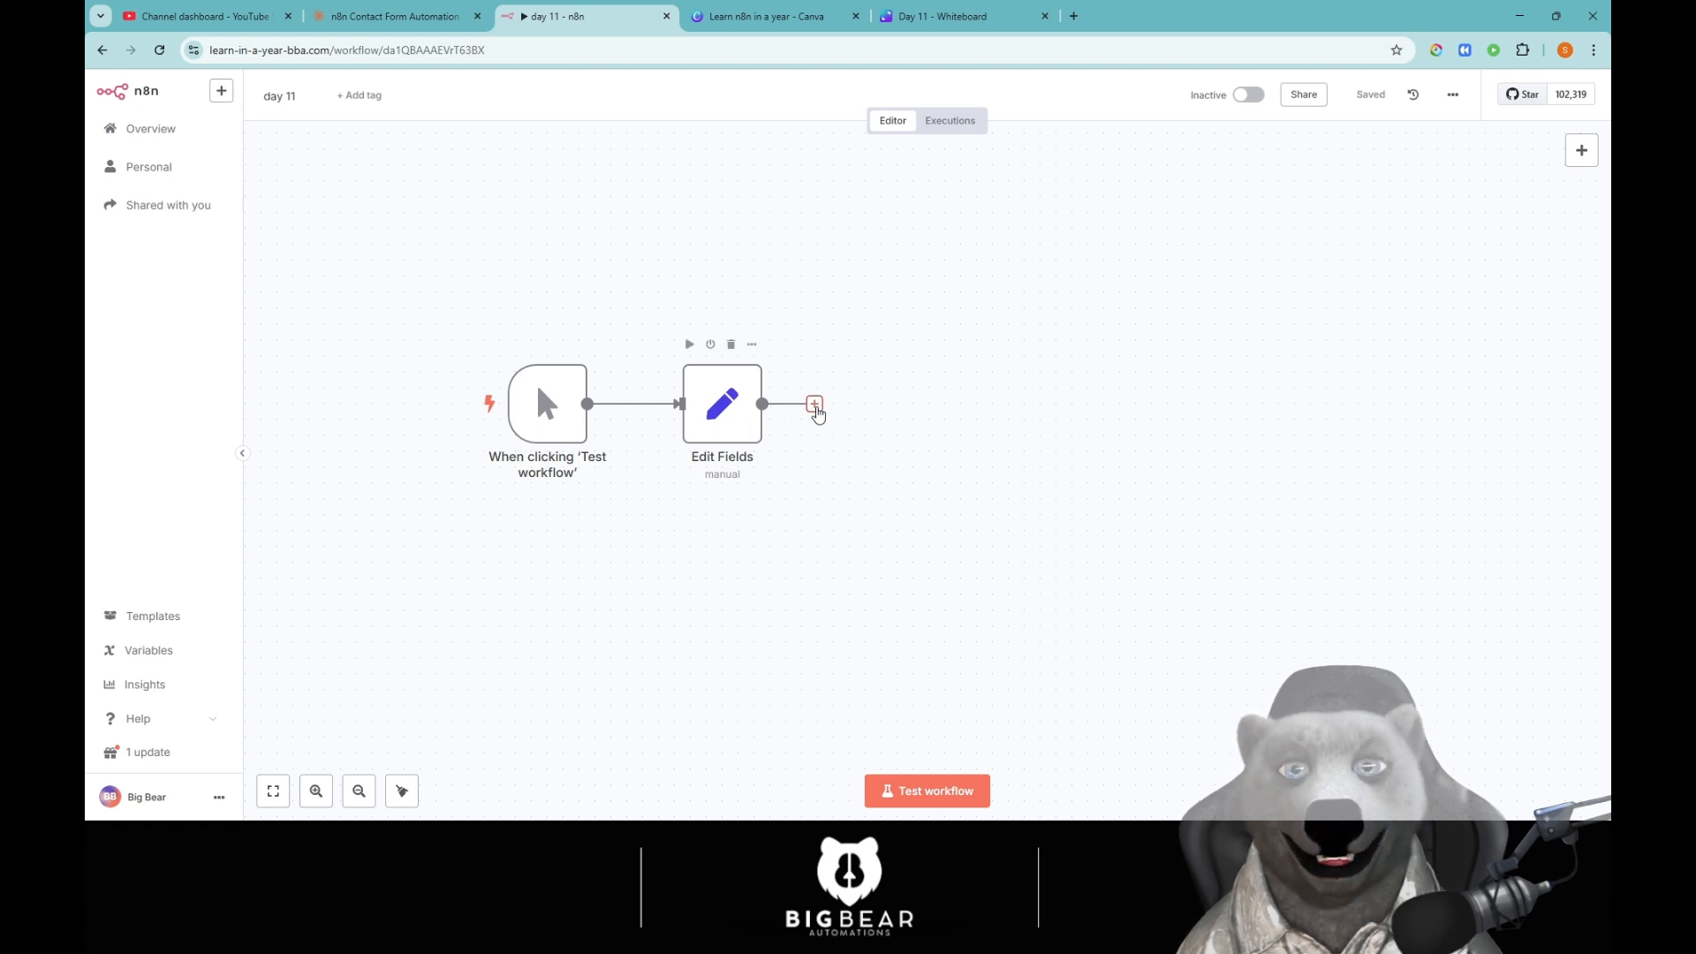
pyautogui.click(814, 404)
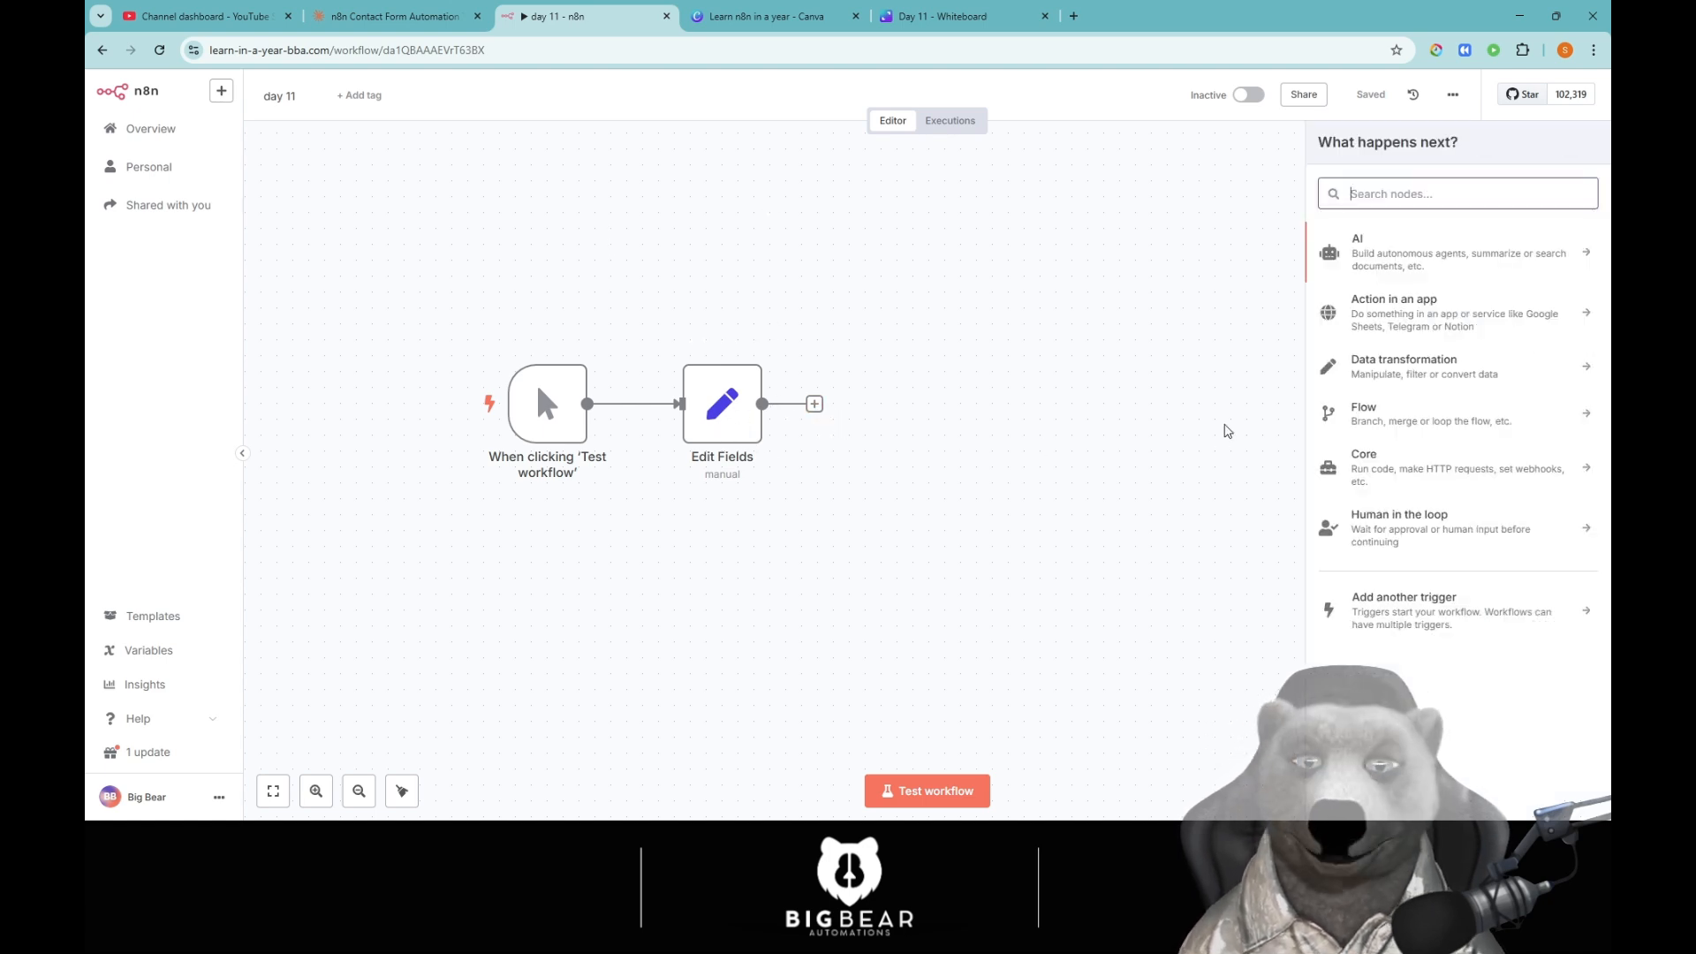
pyautogui.write('set')
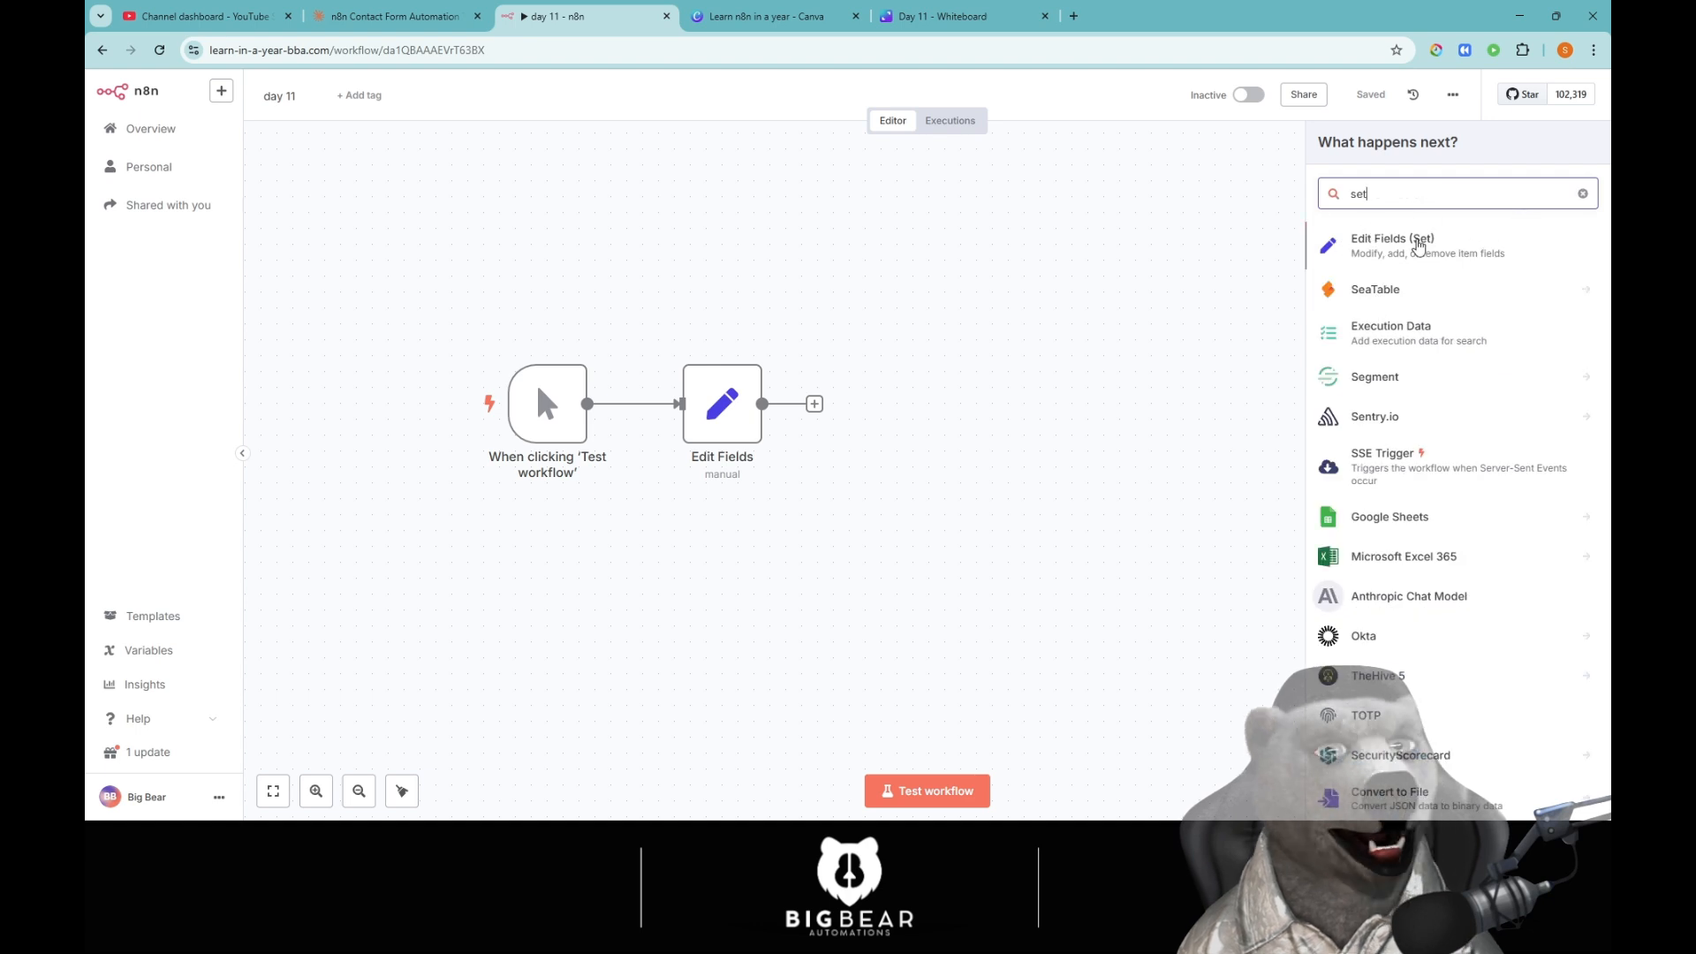
pyautogui.click(1413, 246)
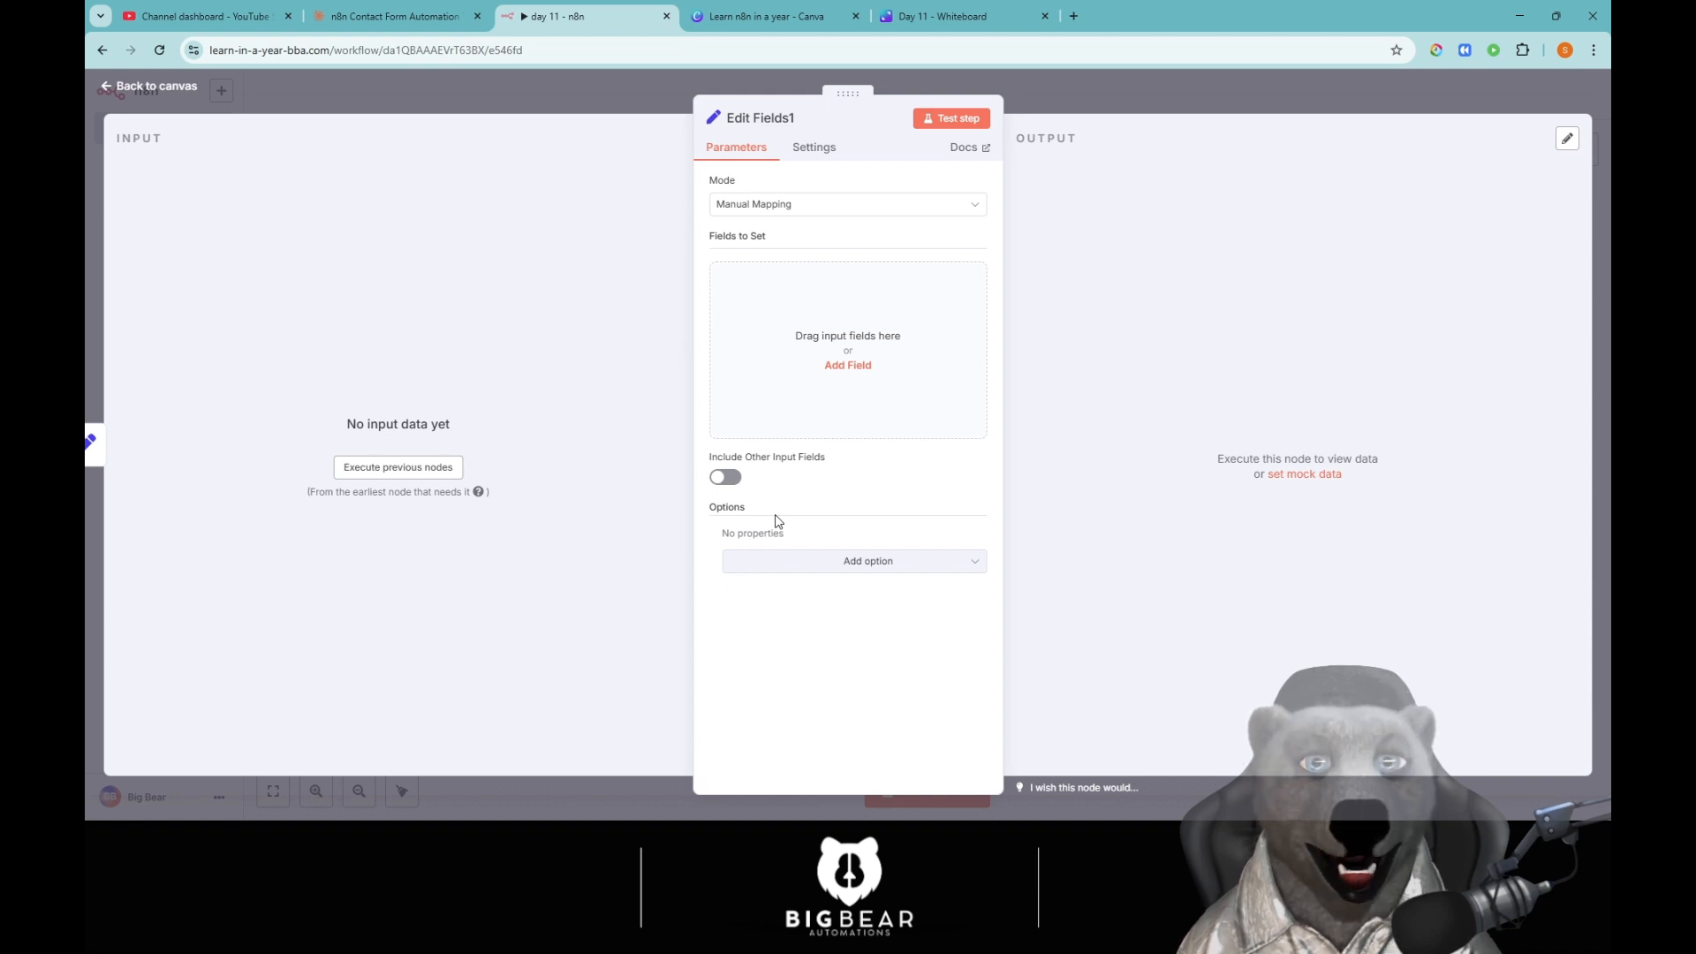
pyautogui.click(786, 209)
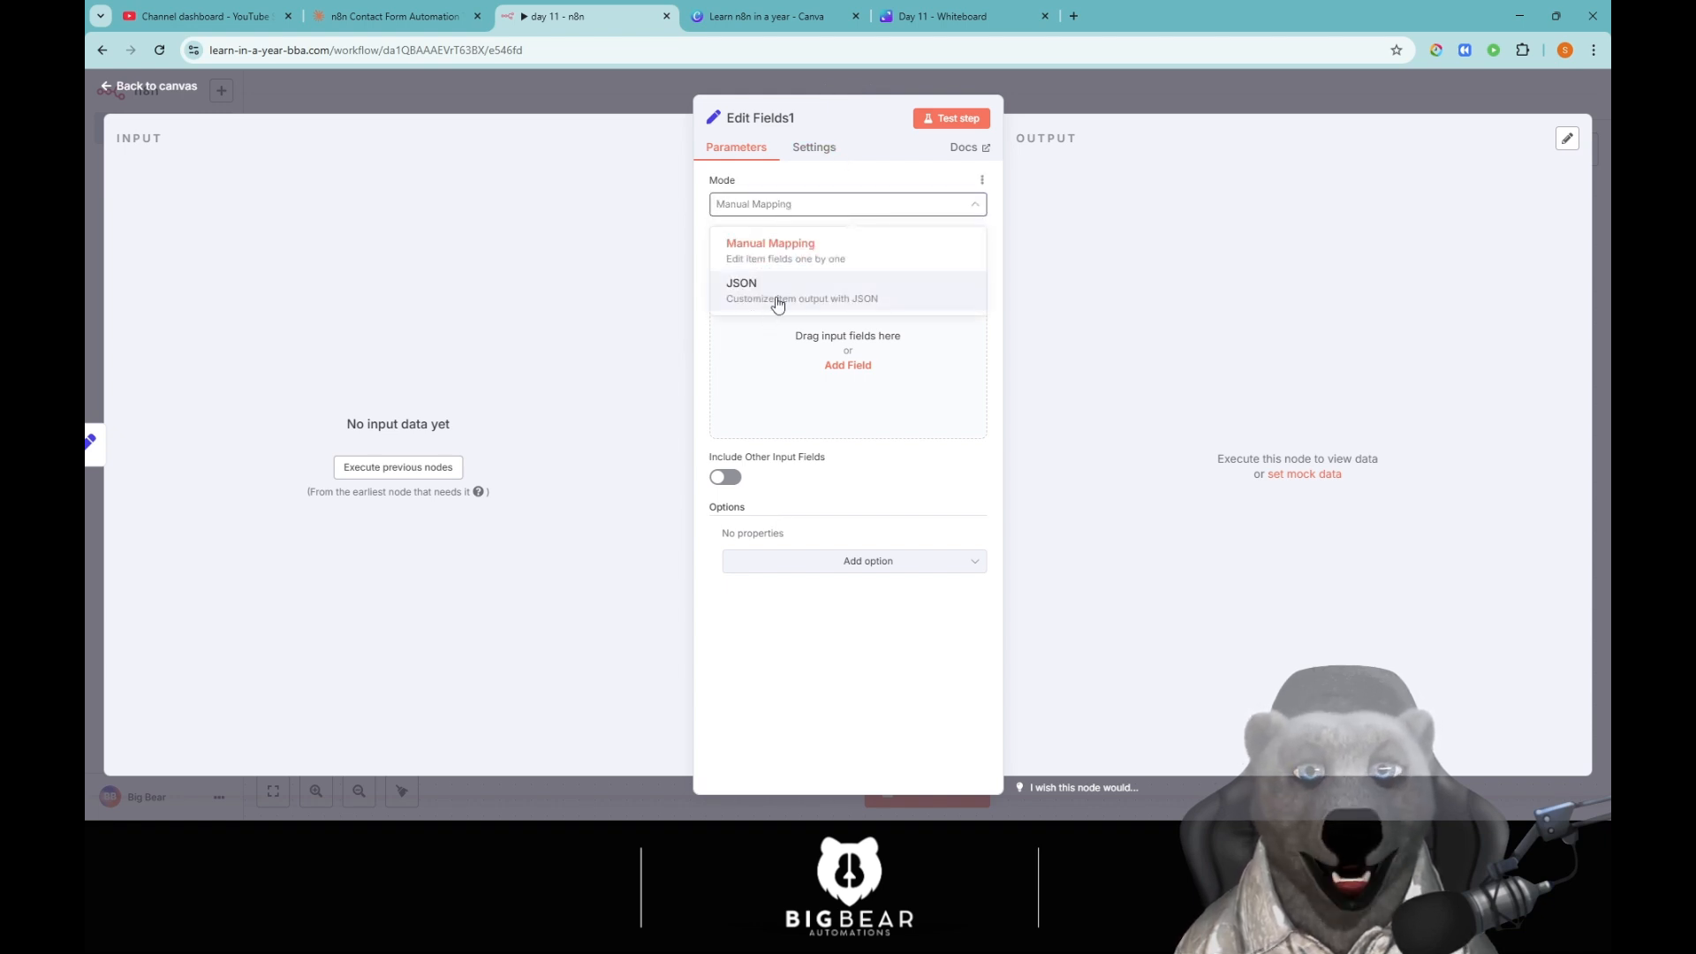
pyautogui.click(774, 305)
pyautogui.click(782, 210)
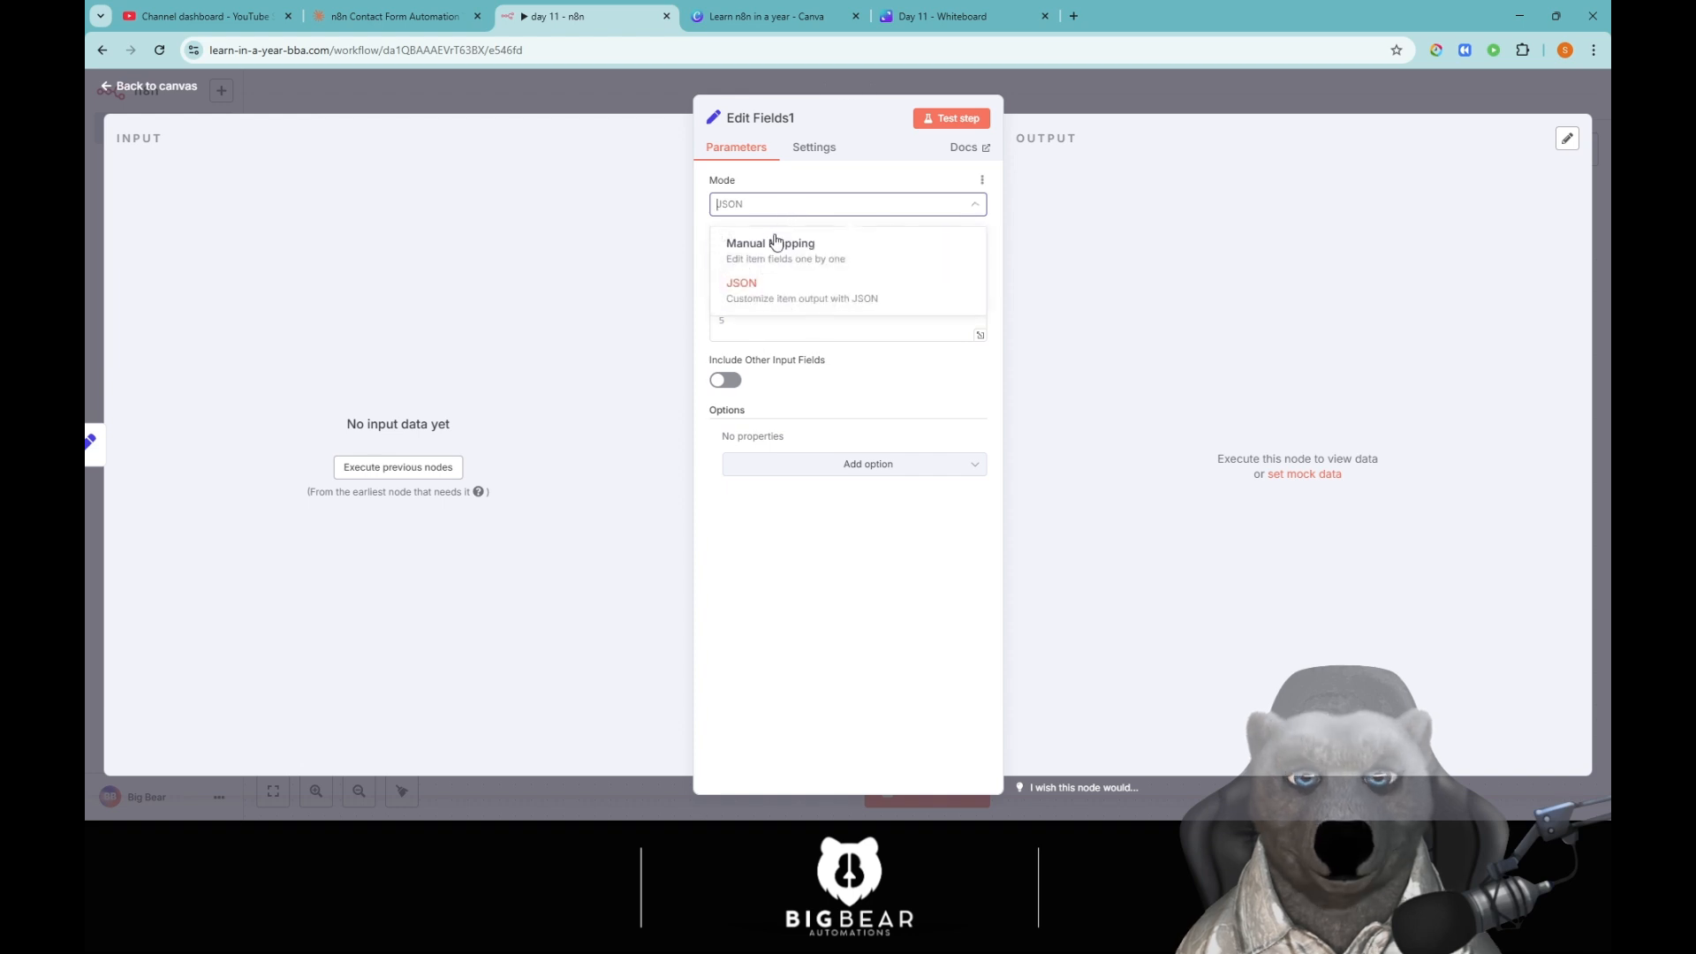
pyautogui.click(776, 243)
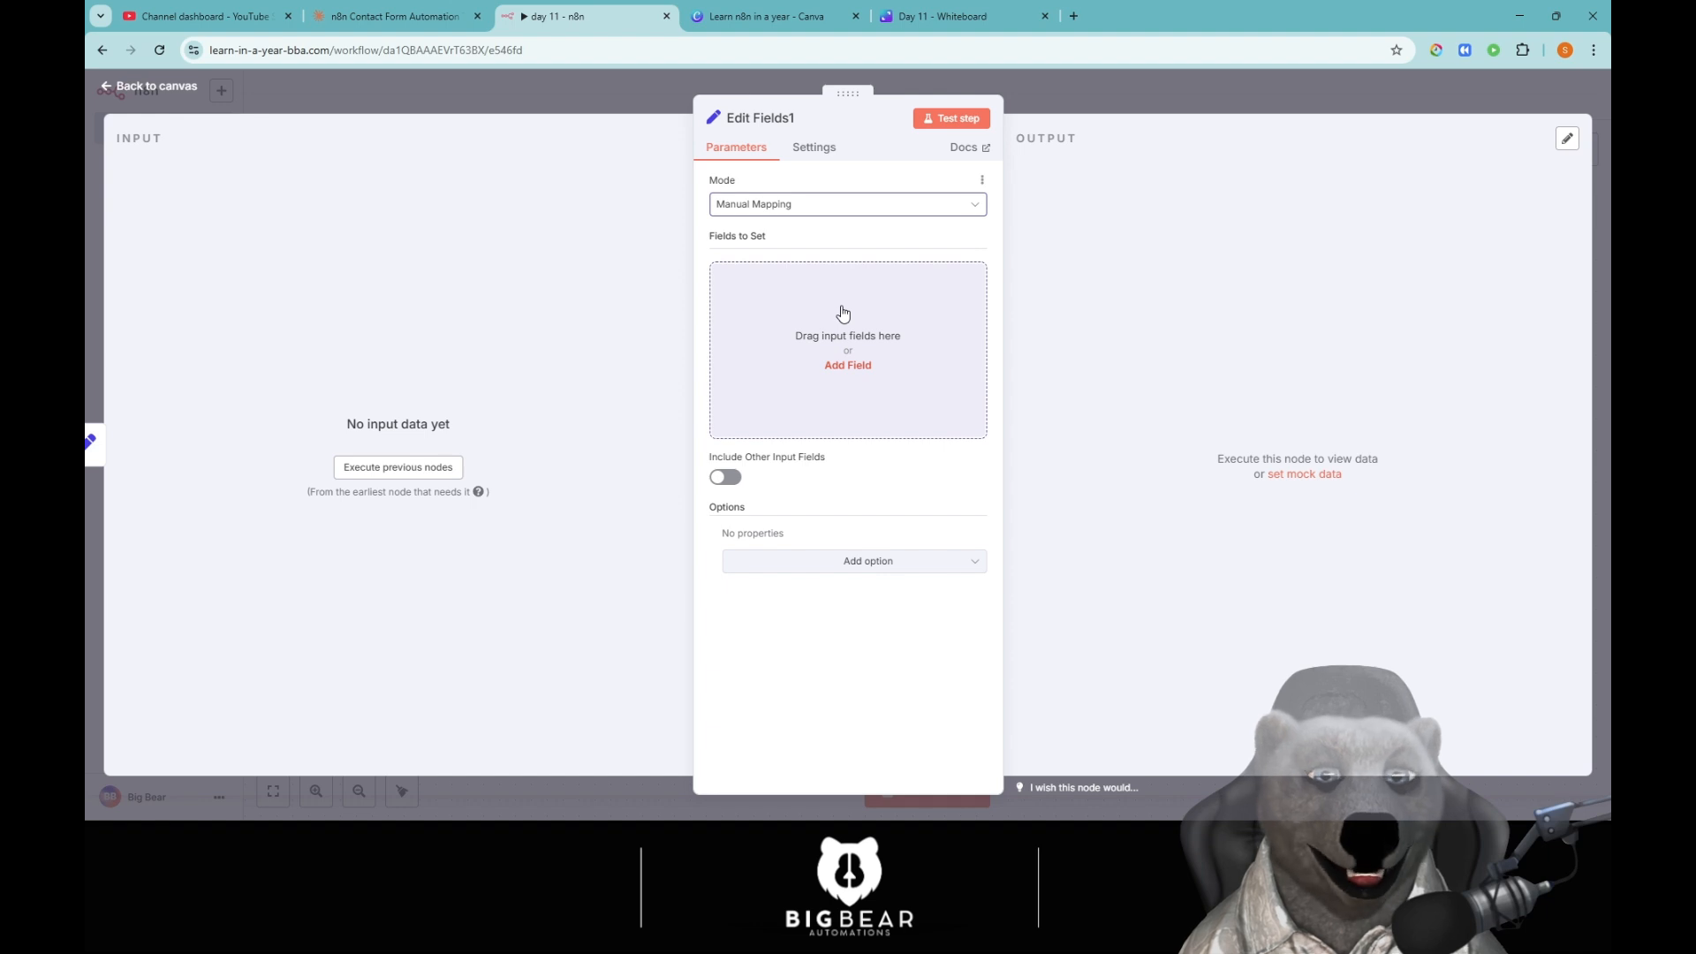
pyautogui.moveTo(712, 238); pyautogui.dragTo(818, 231)
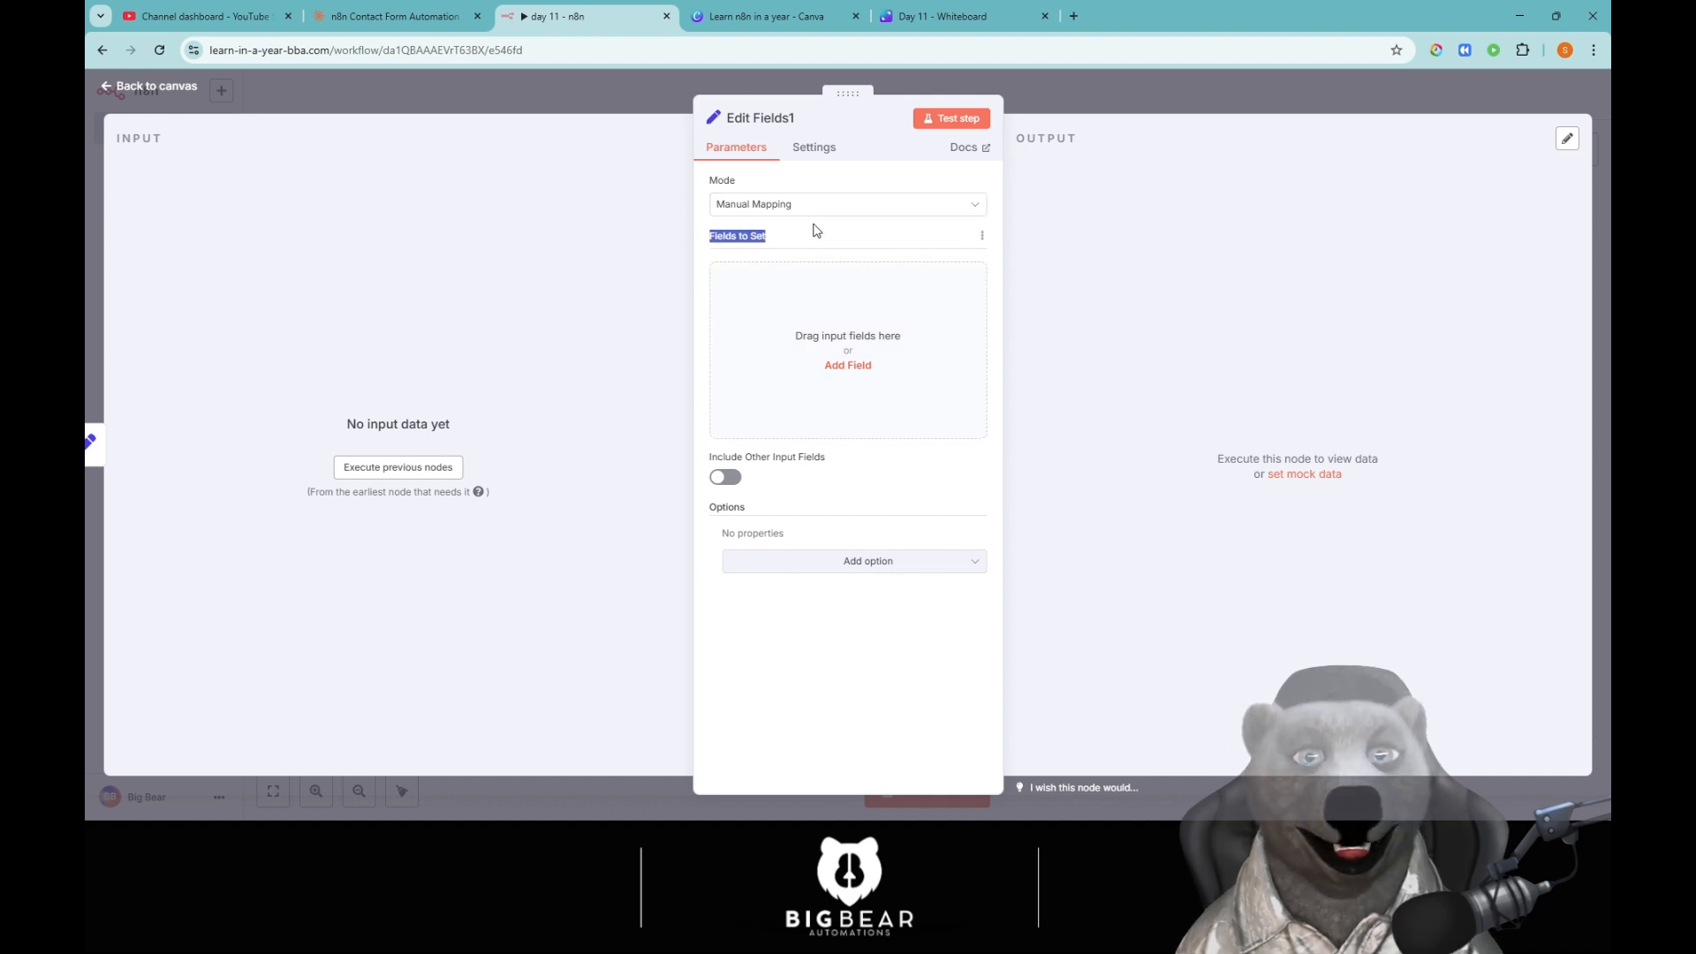
pyautogui.click(806, 238)
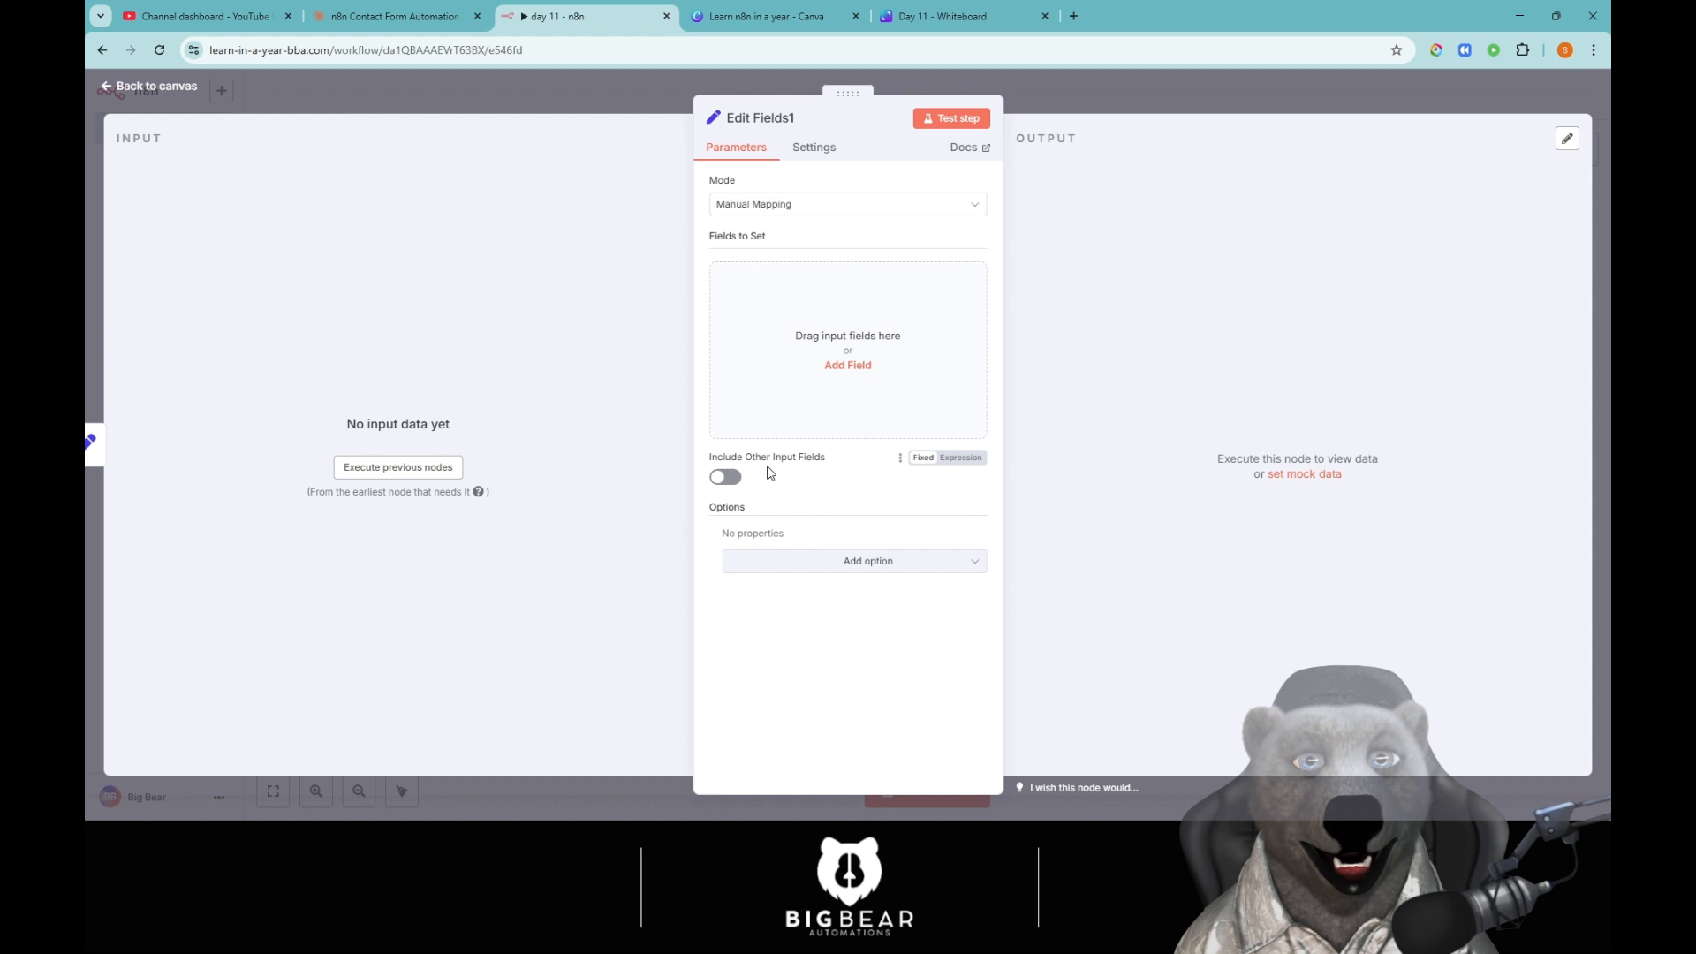
pyautogui.moveTo(767, 461); pyautogui.dragTo(844, 454)
pyautogui.click(822, 484)
pyautogui.moveTo(707, 512); pyautogui.dragTo(839, 513)
pyautogui.click(839, 506)
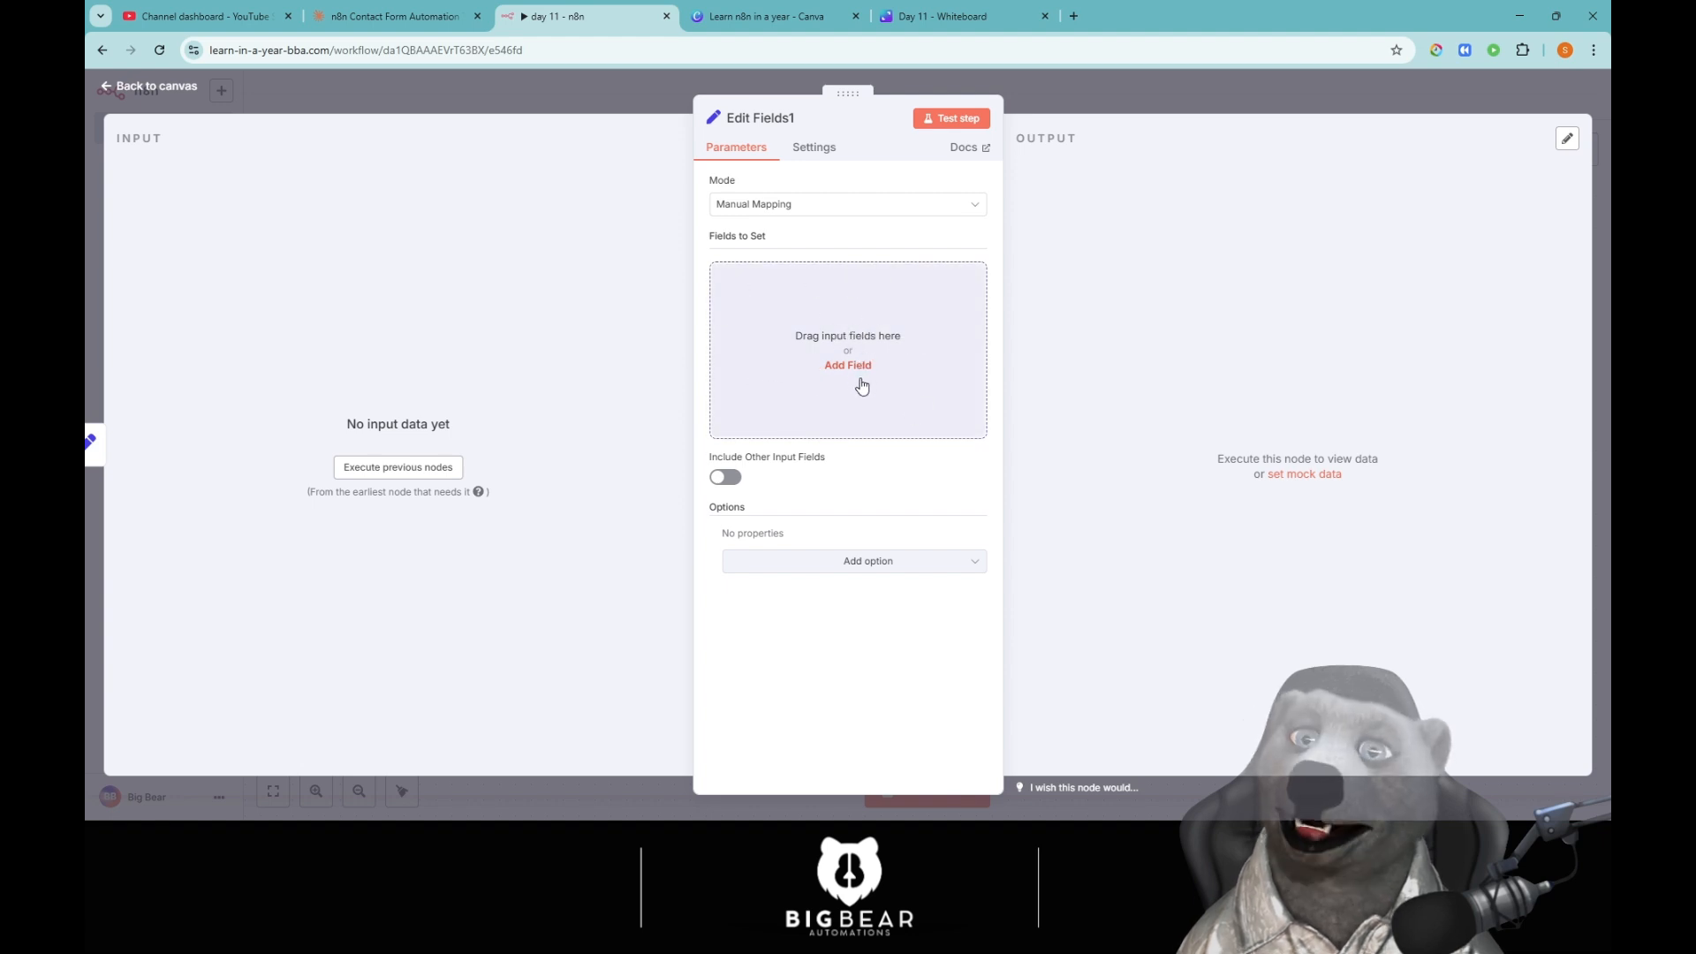
pyautogui.click(728, 482)
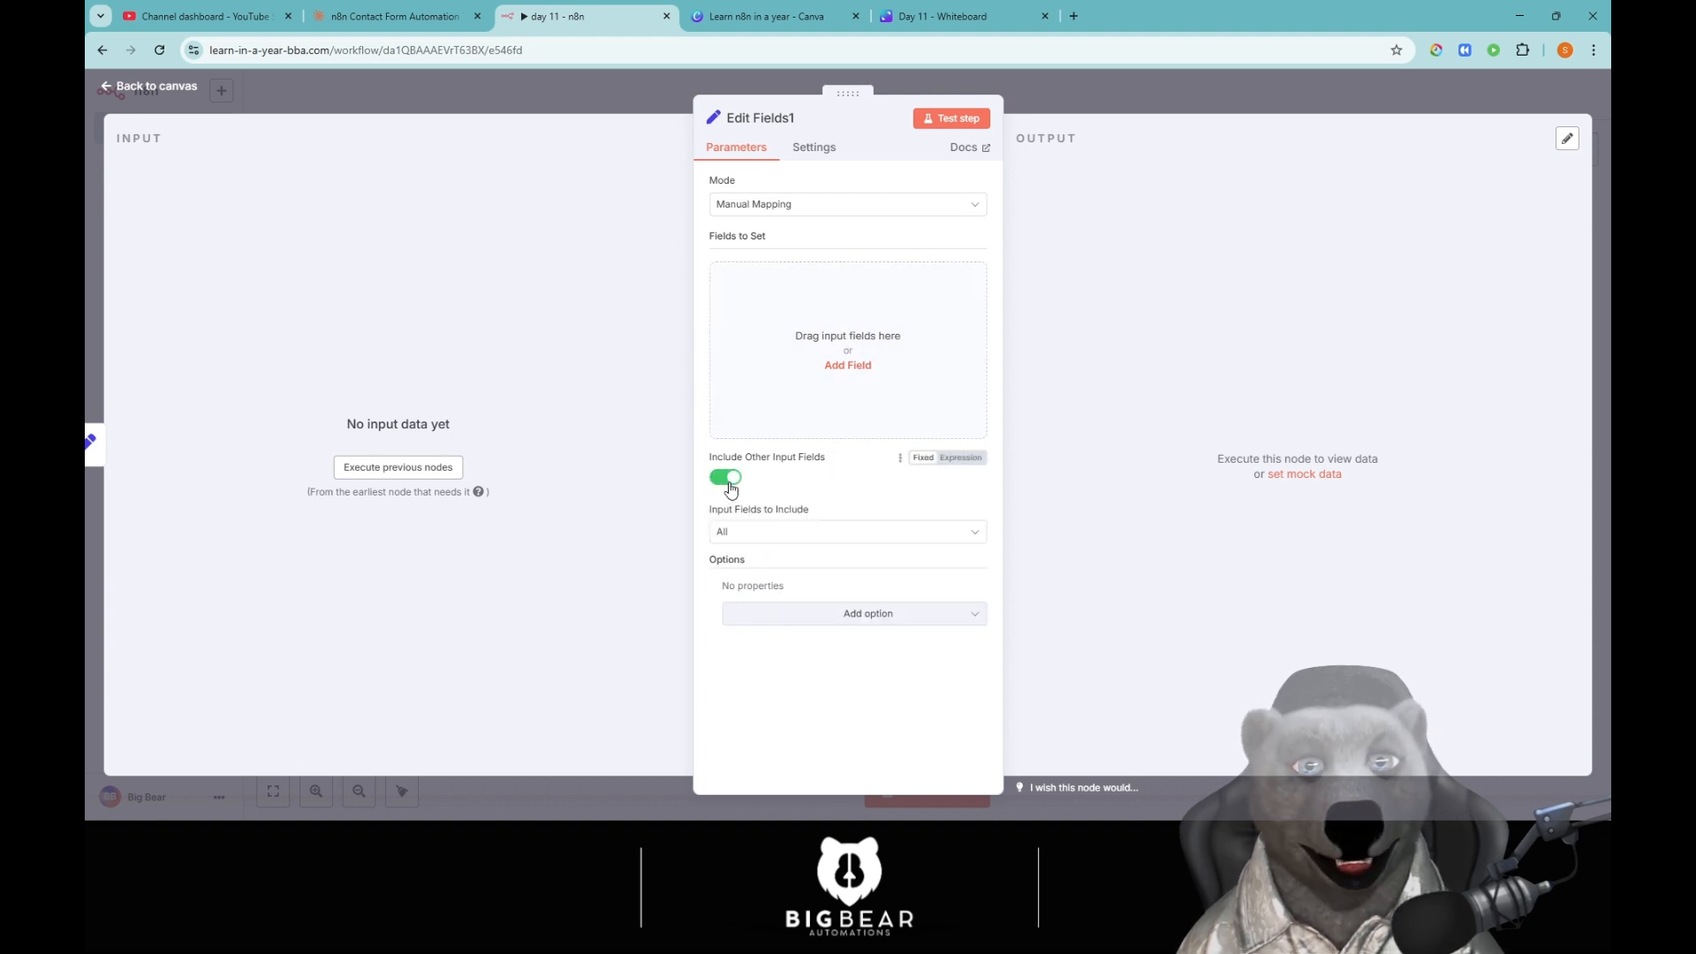
pyautogui.click(727, 477)
pyautogui.click(861, 566)
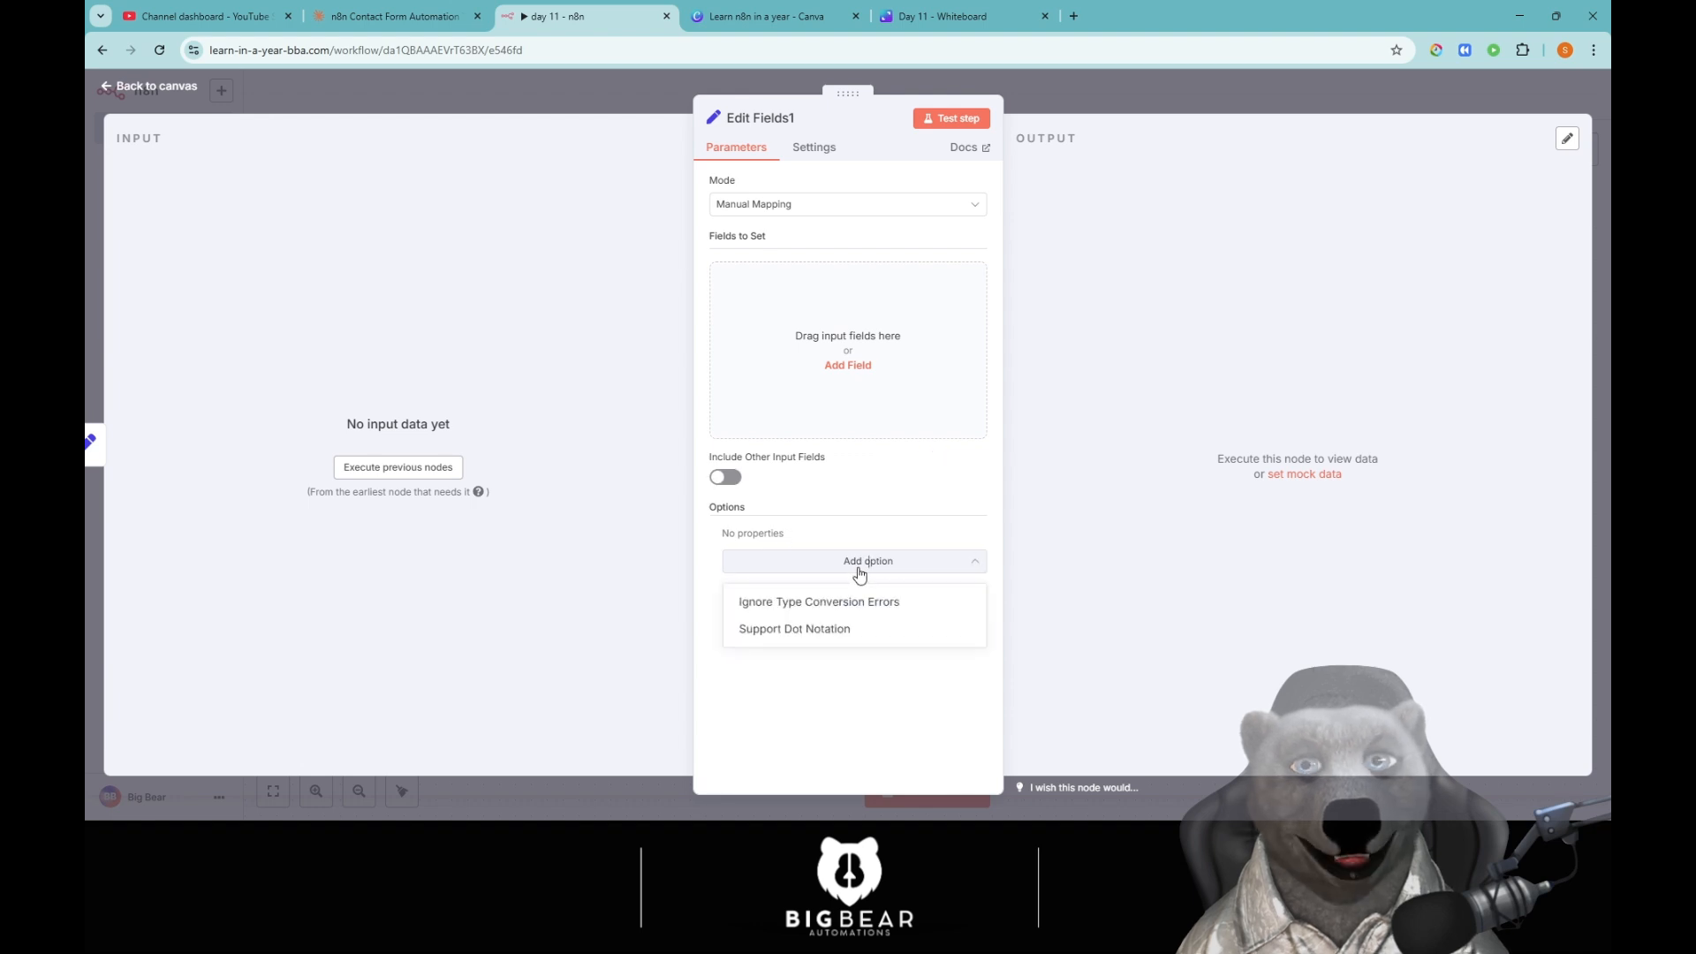
pyautogui.click(861, 571)
pyautogui.click(860, 570)
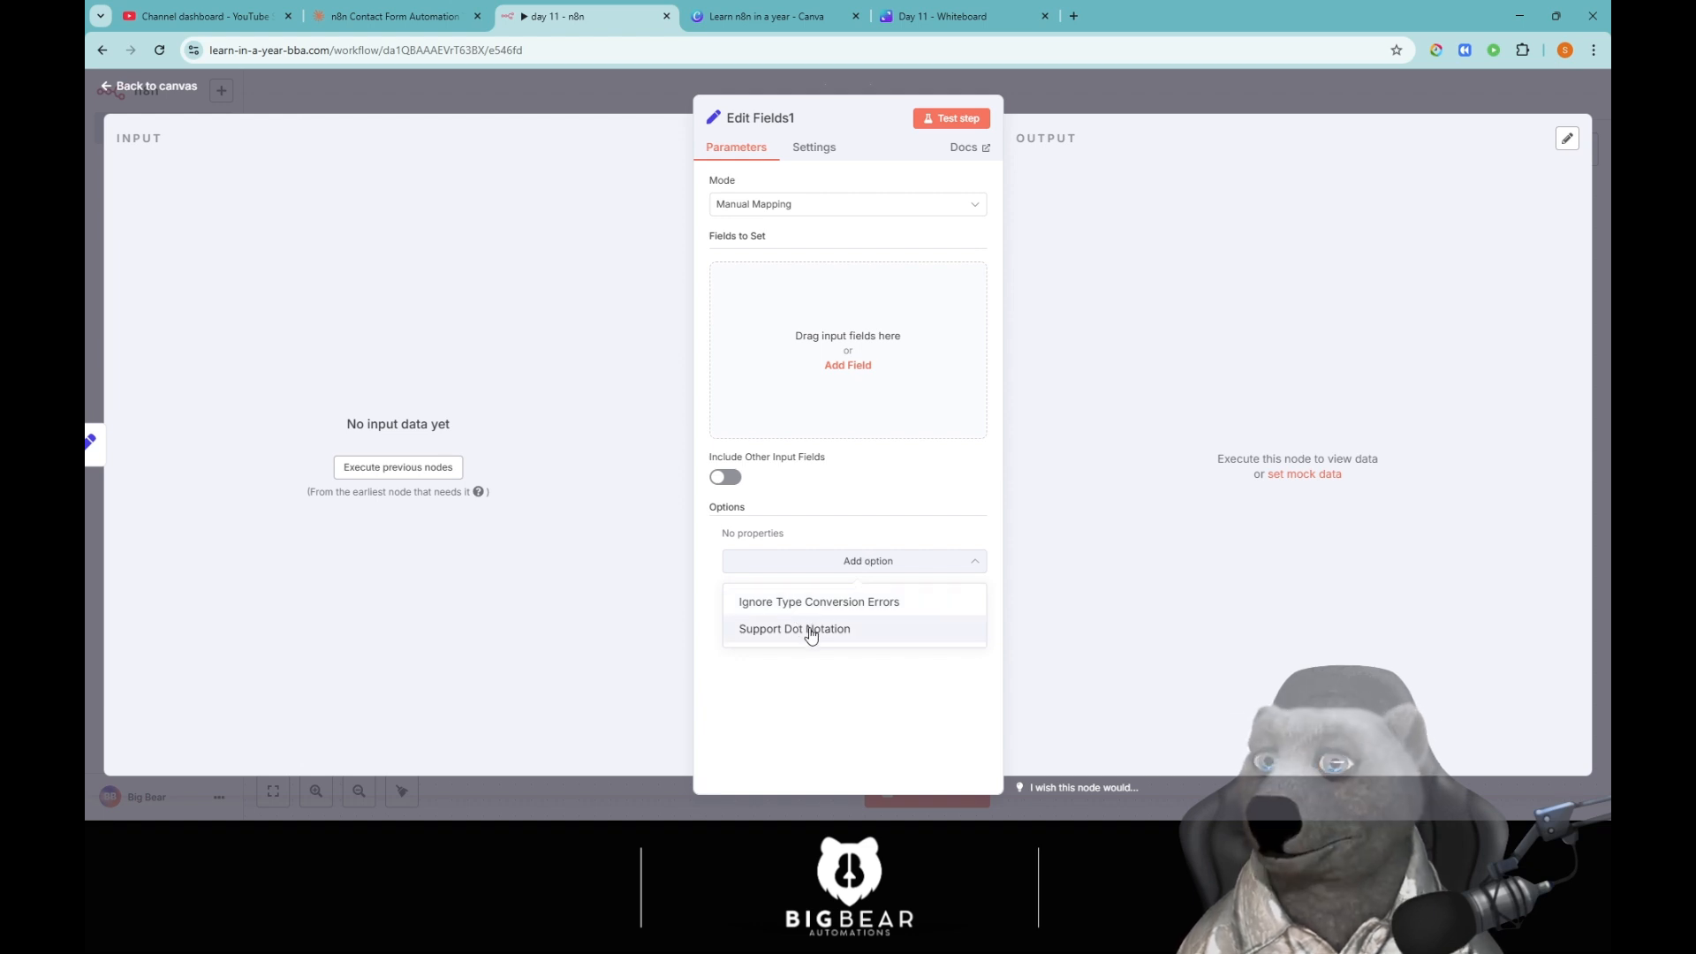
pyautogui.click(855, 500)
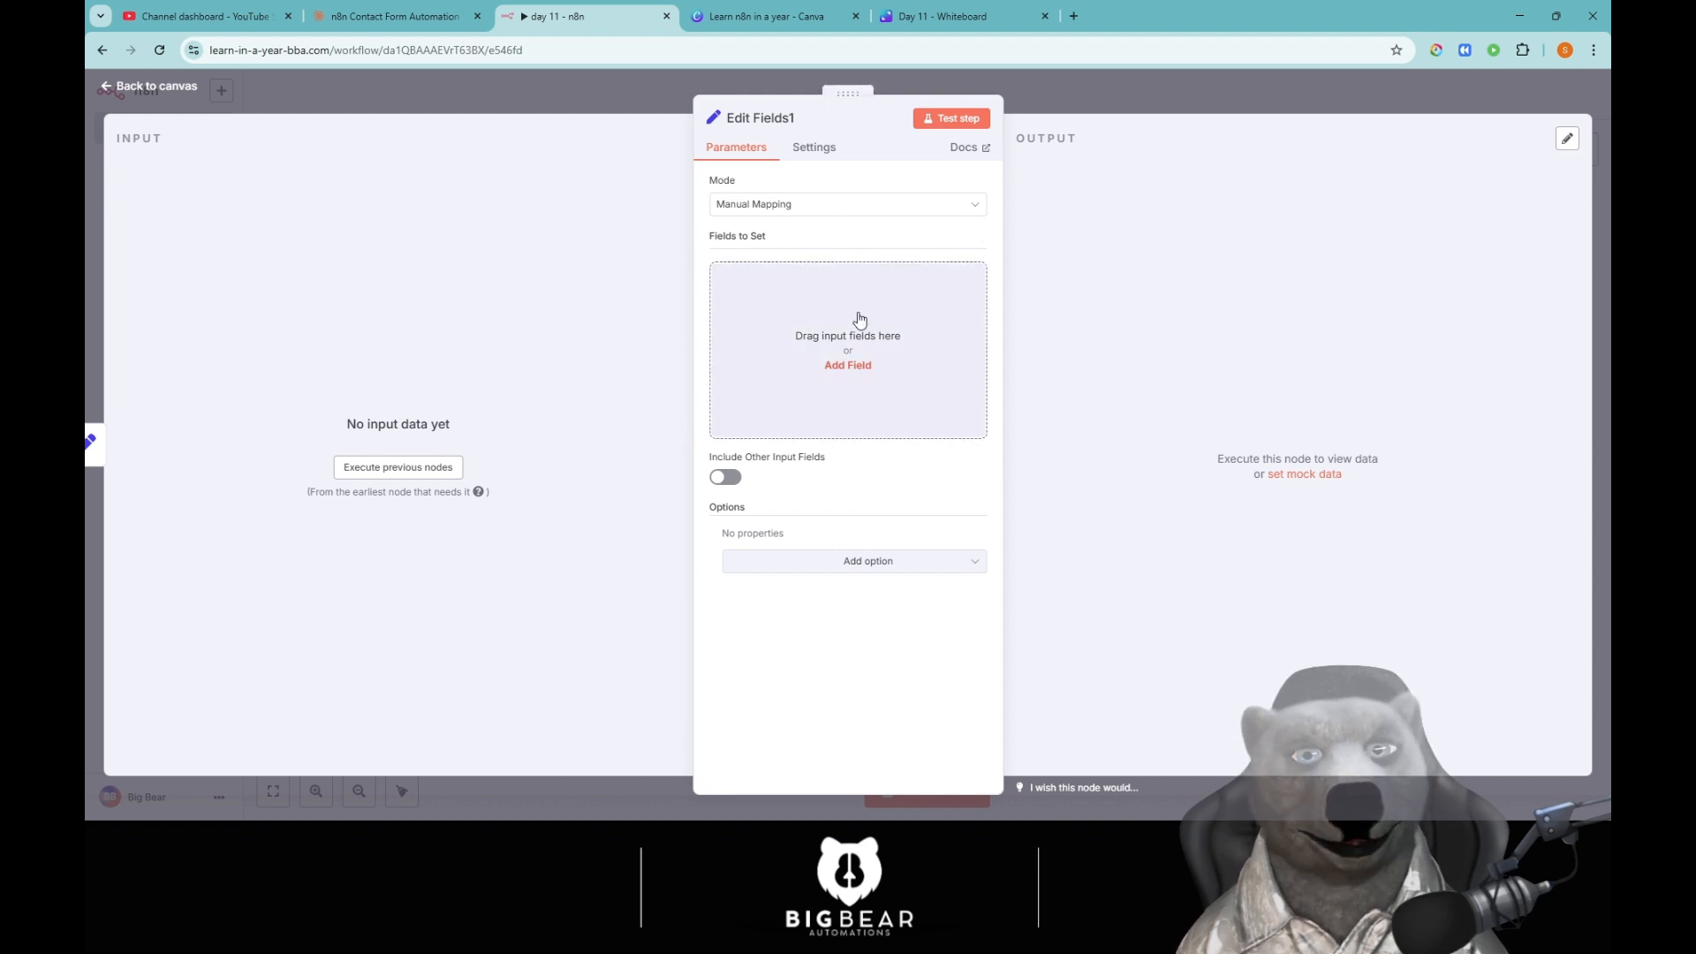
# Add a name field holding a sample person's name and test the node.
pyautogui.click(846, 366)
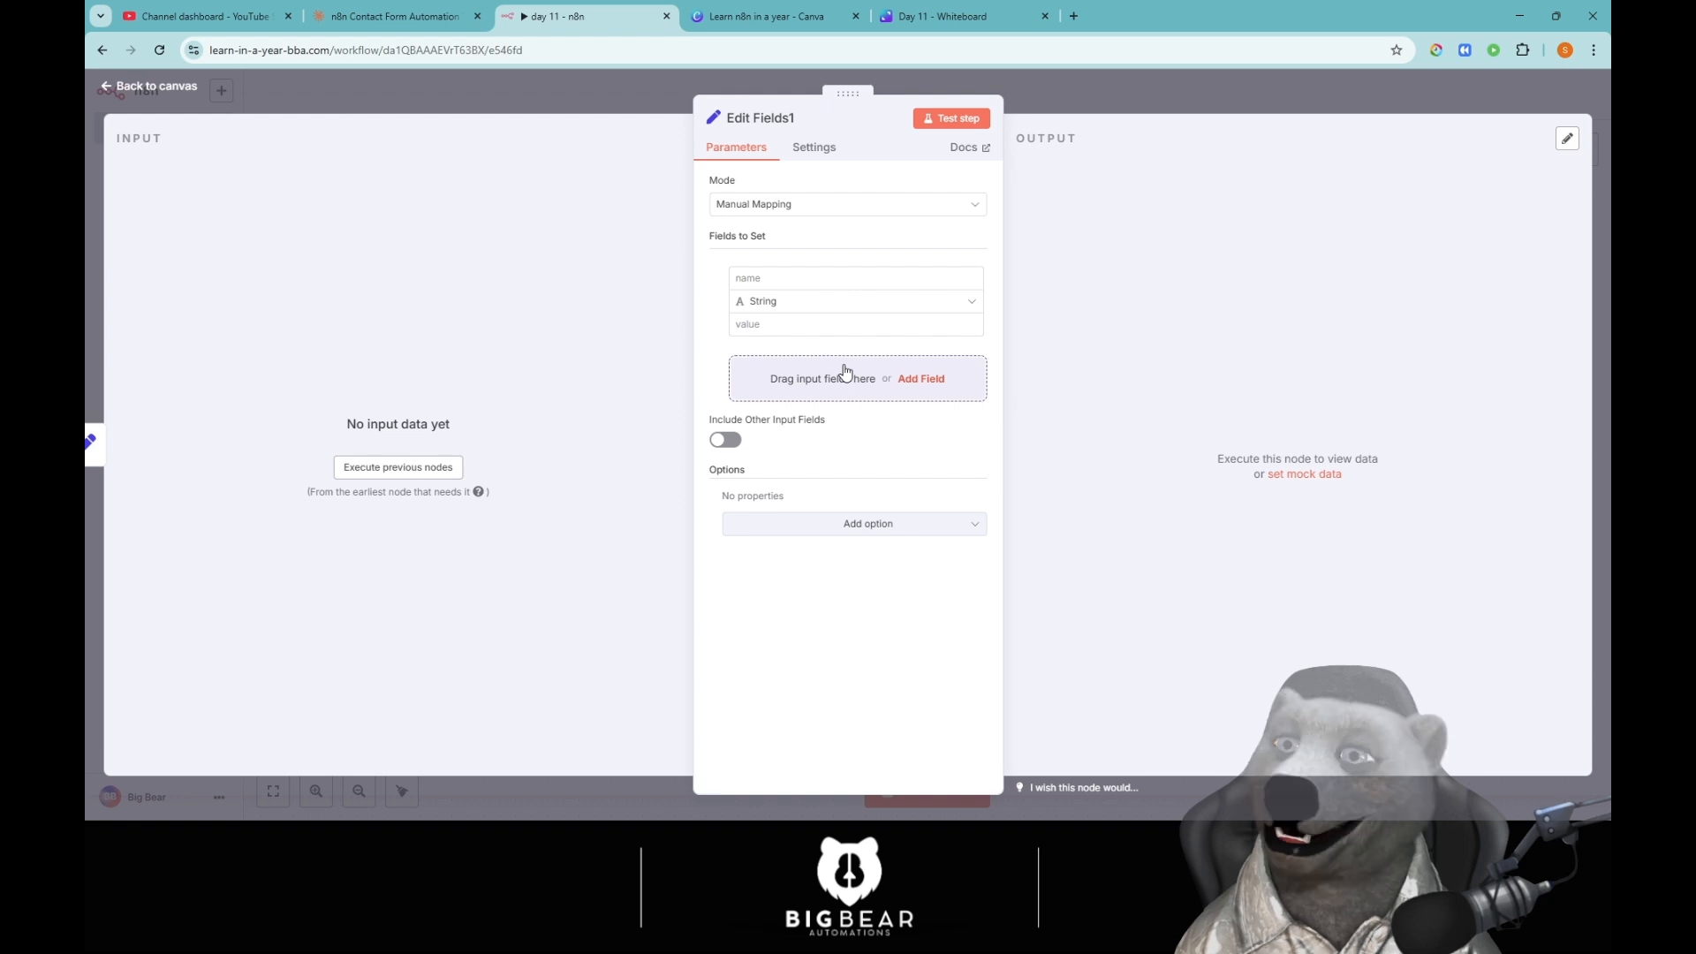
pyautogui.click(789, 270)
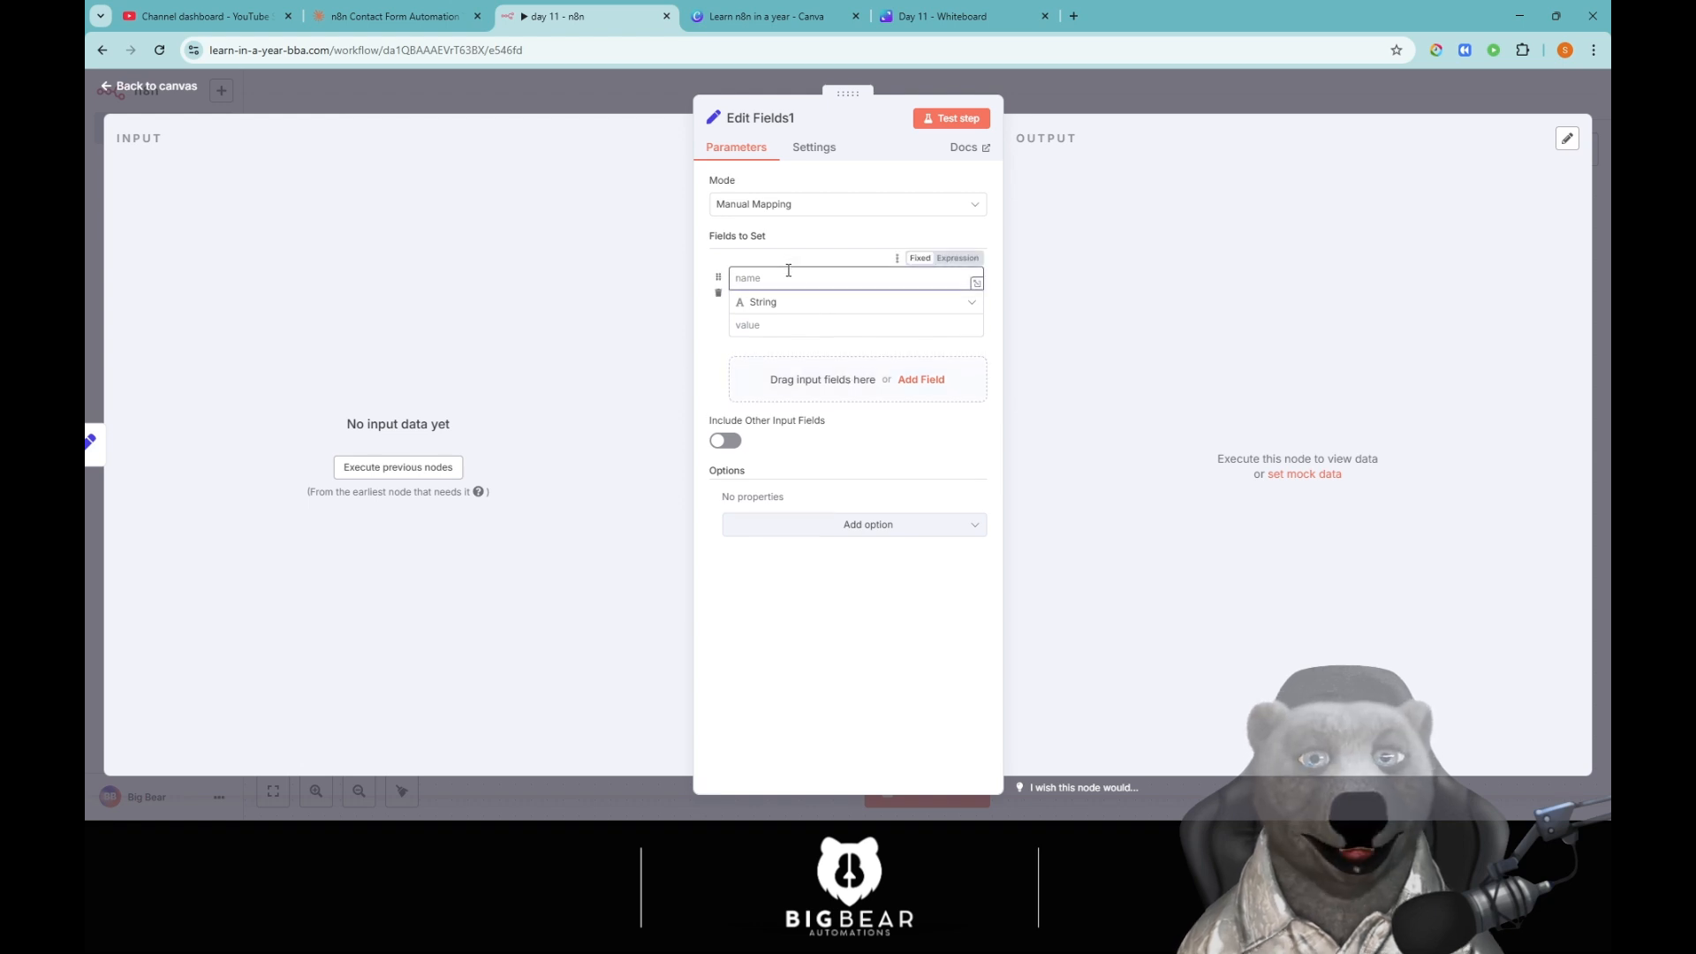
pyautogui.write('name')
pyautogui.press('Tab')
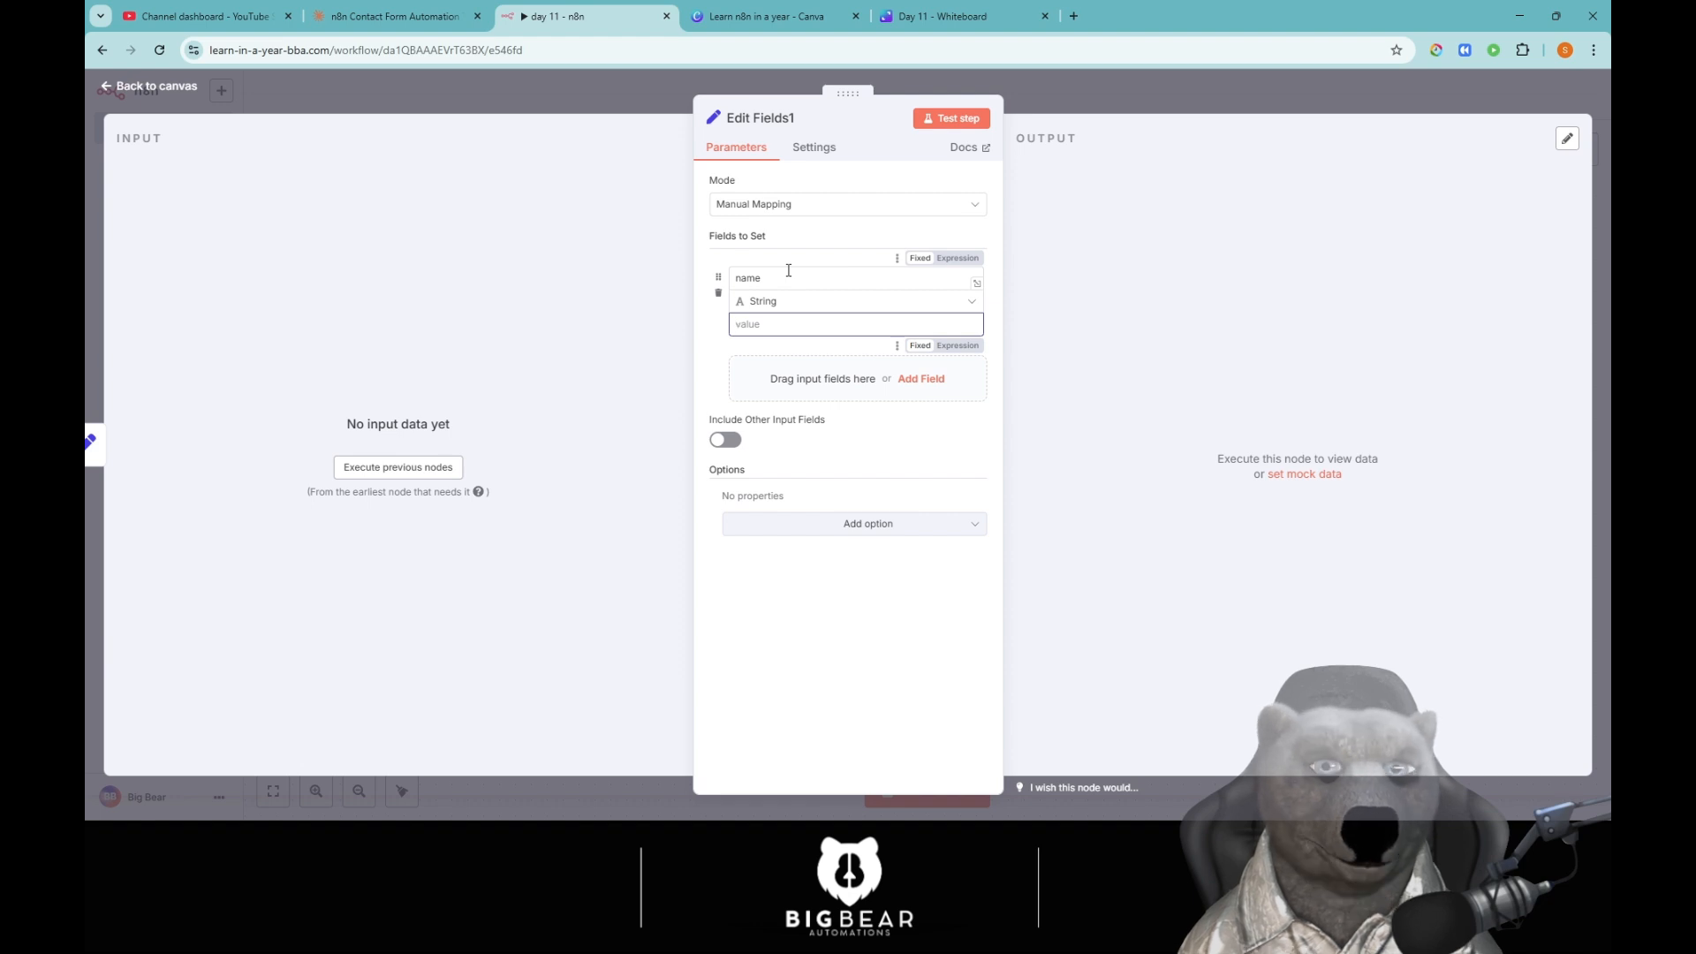
pyautogui.write('John Smith')
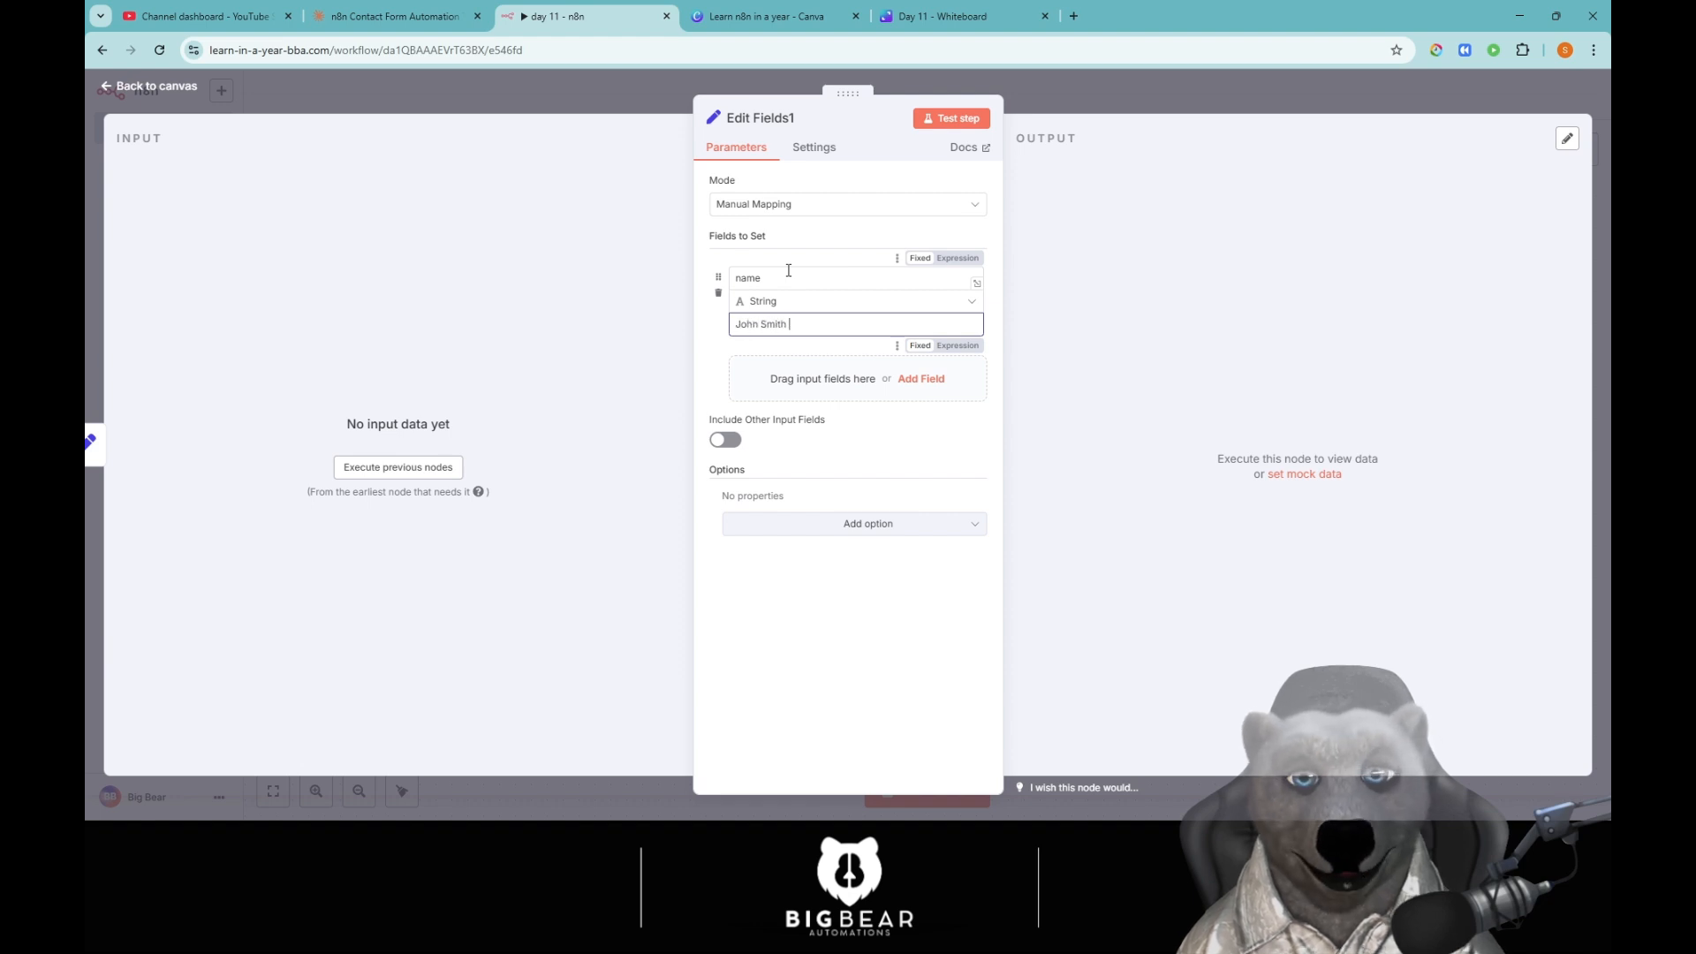
pyautogui.click(965, 122)
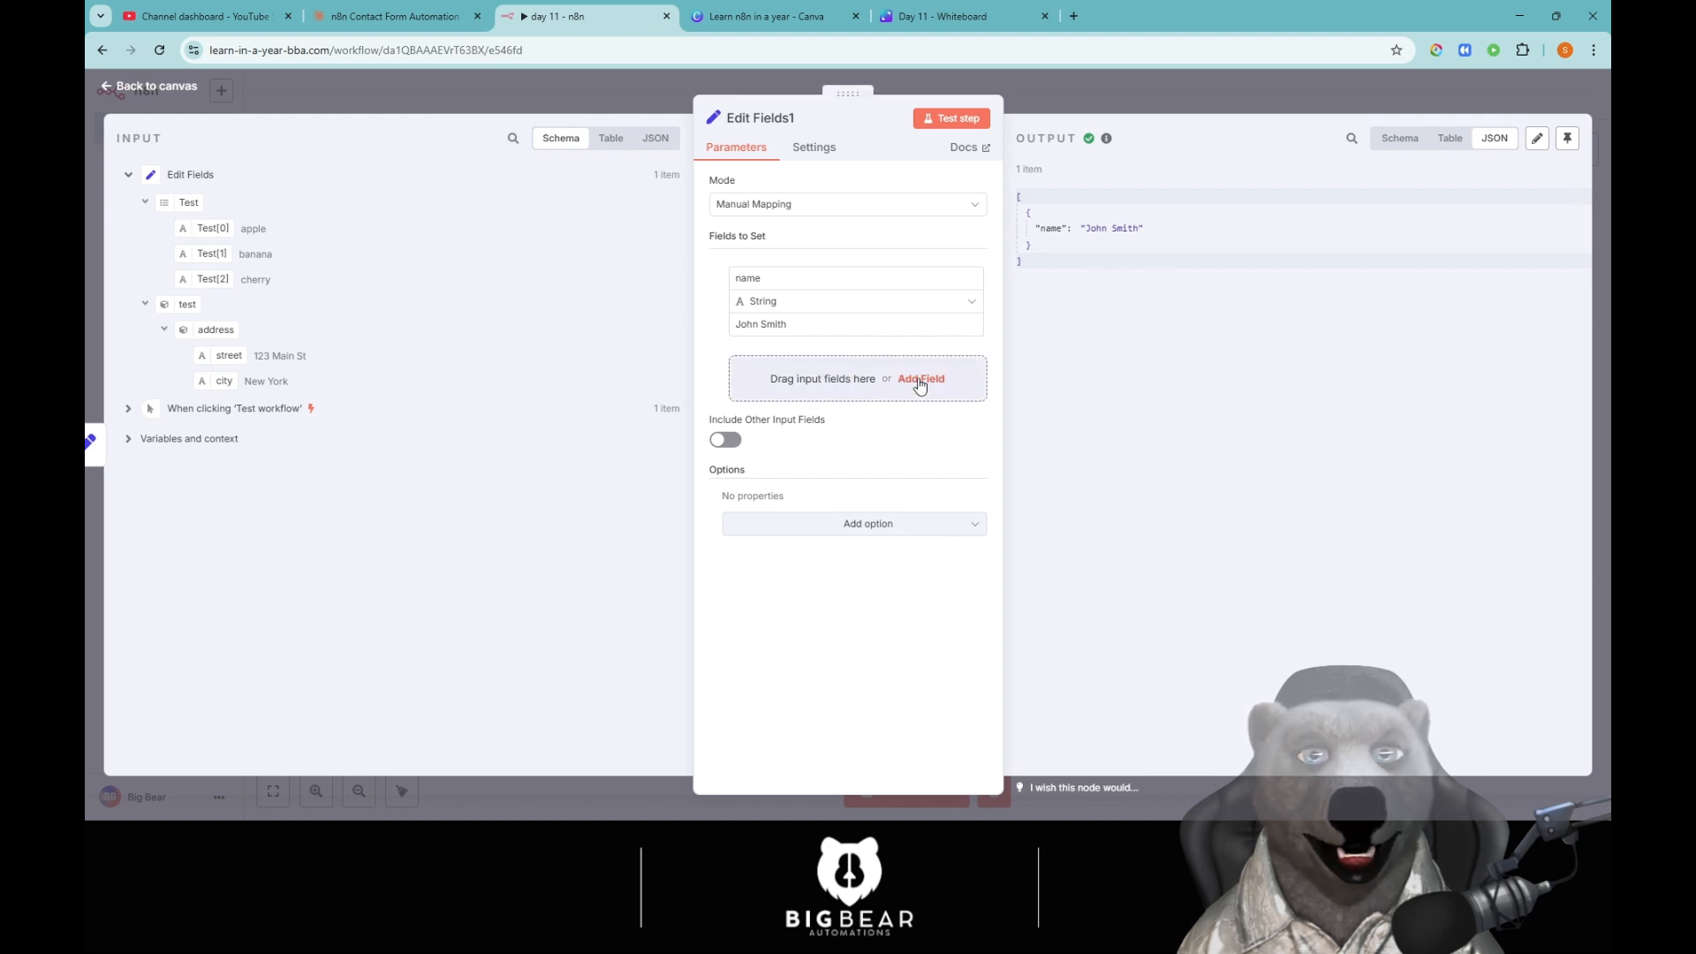
# Add an email field holding a sample e-mail address.
pyautogui.click(811, 393)
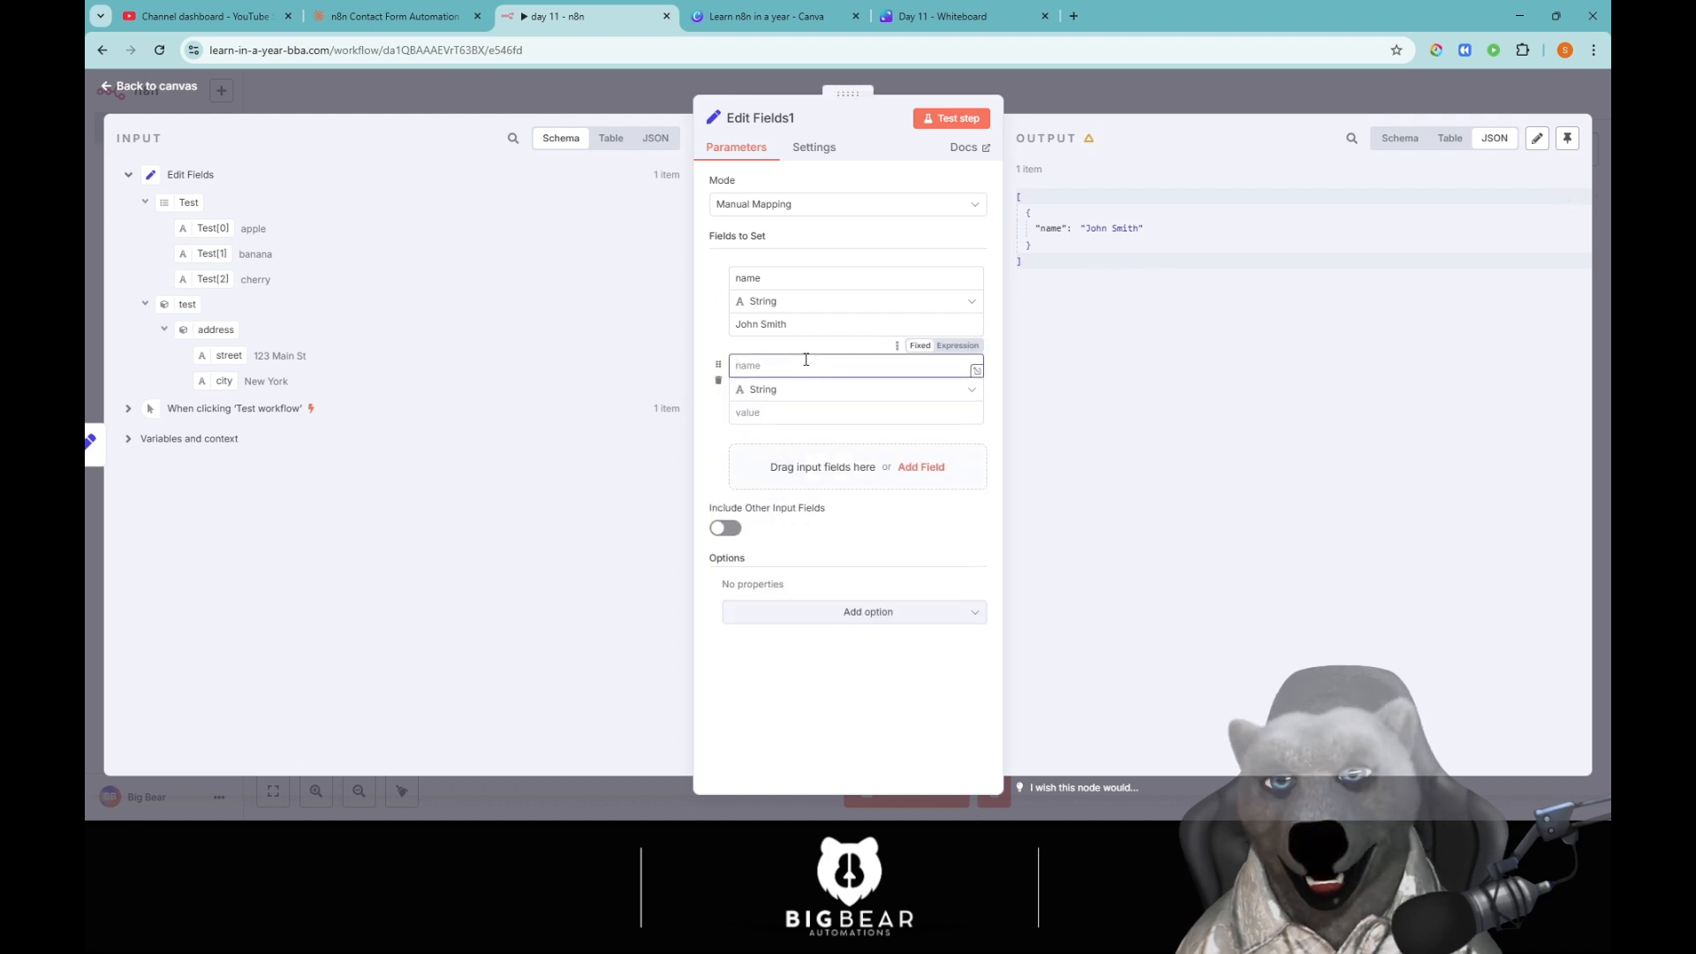
pyautogui.write('email')
pyautogui.press('Tab')
pyautogui.press('Tab')
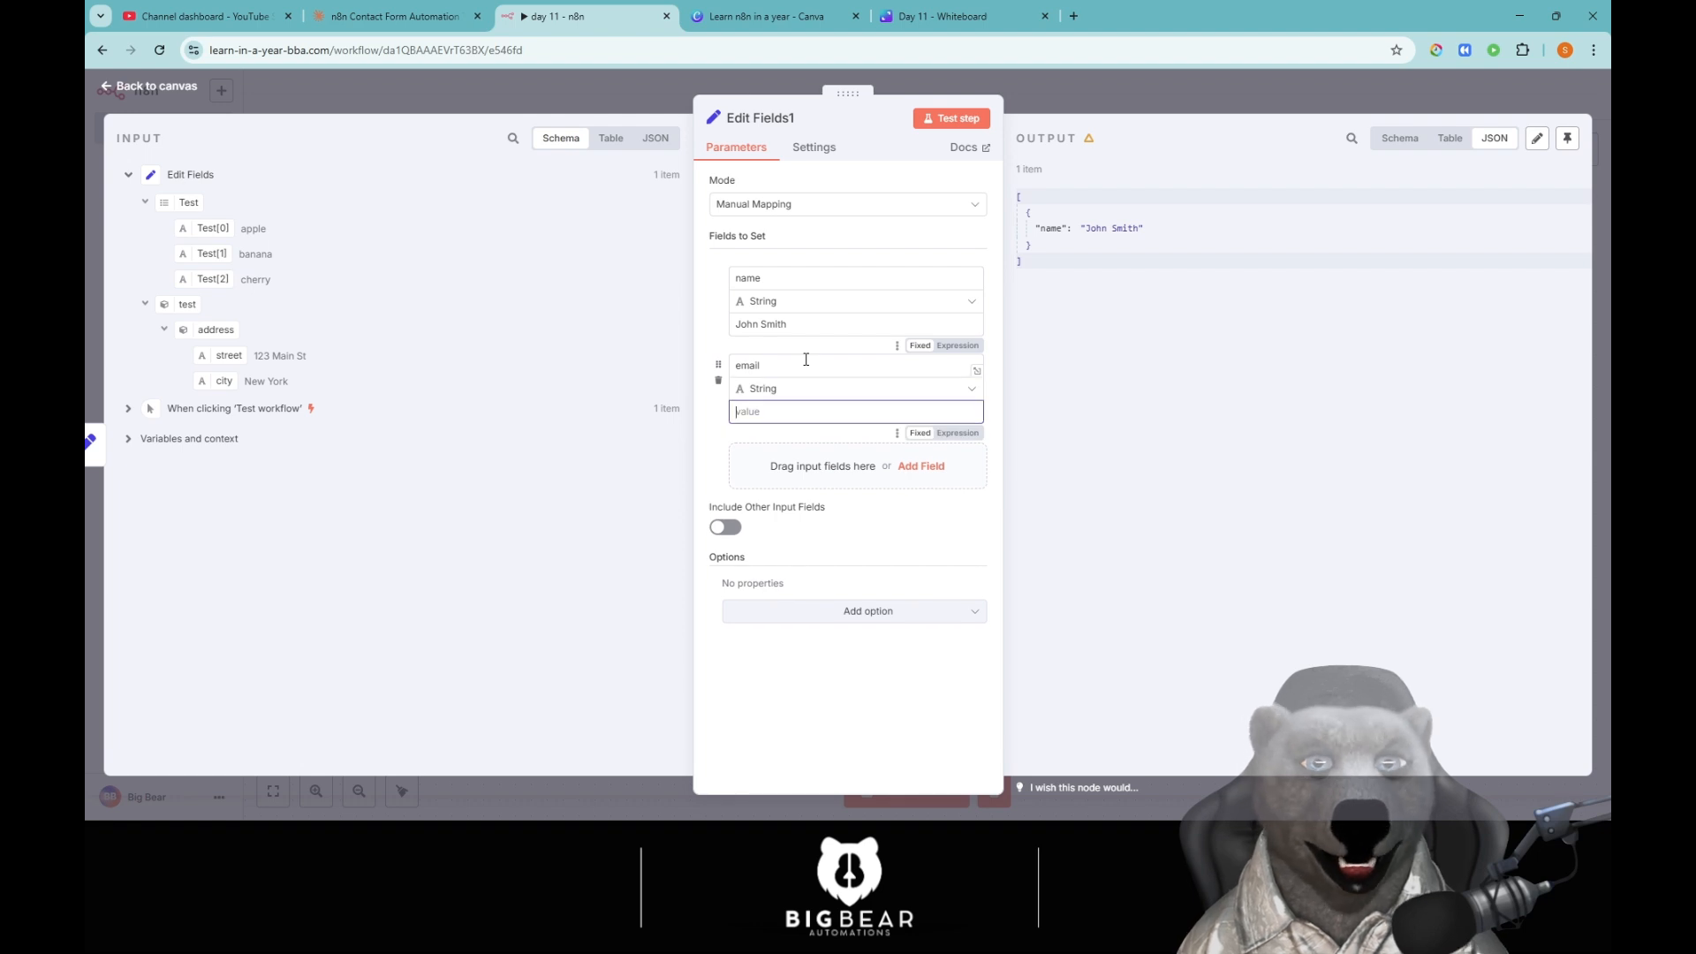
pyautogui.write('john')
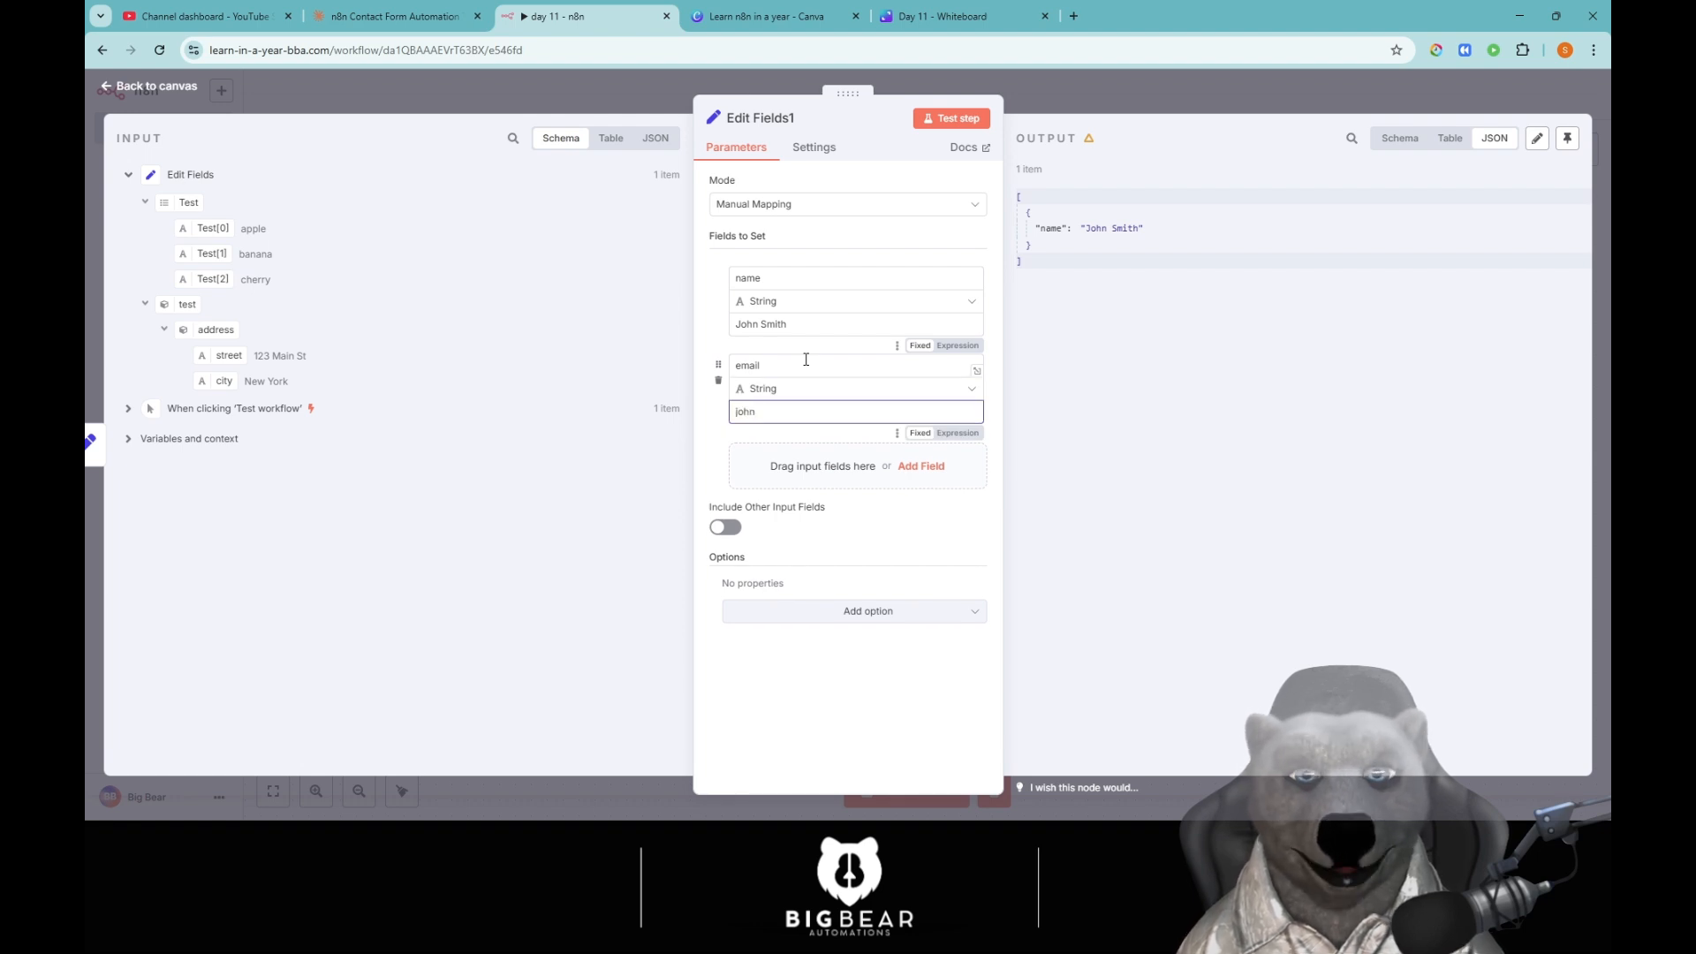
pyautogui.write('@example.co')
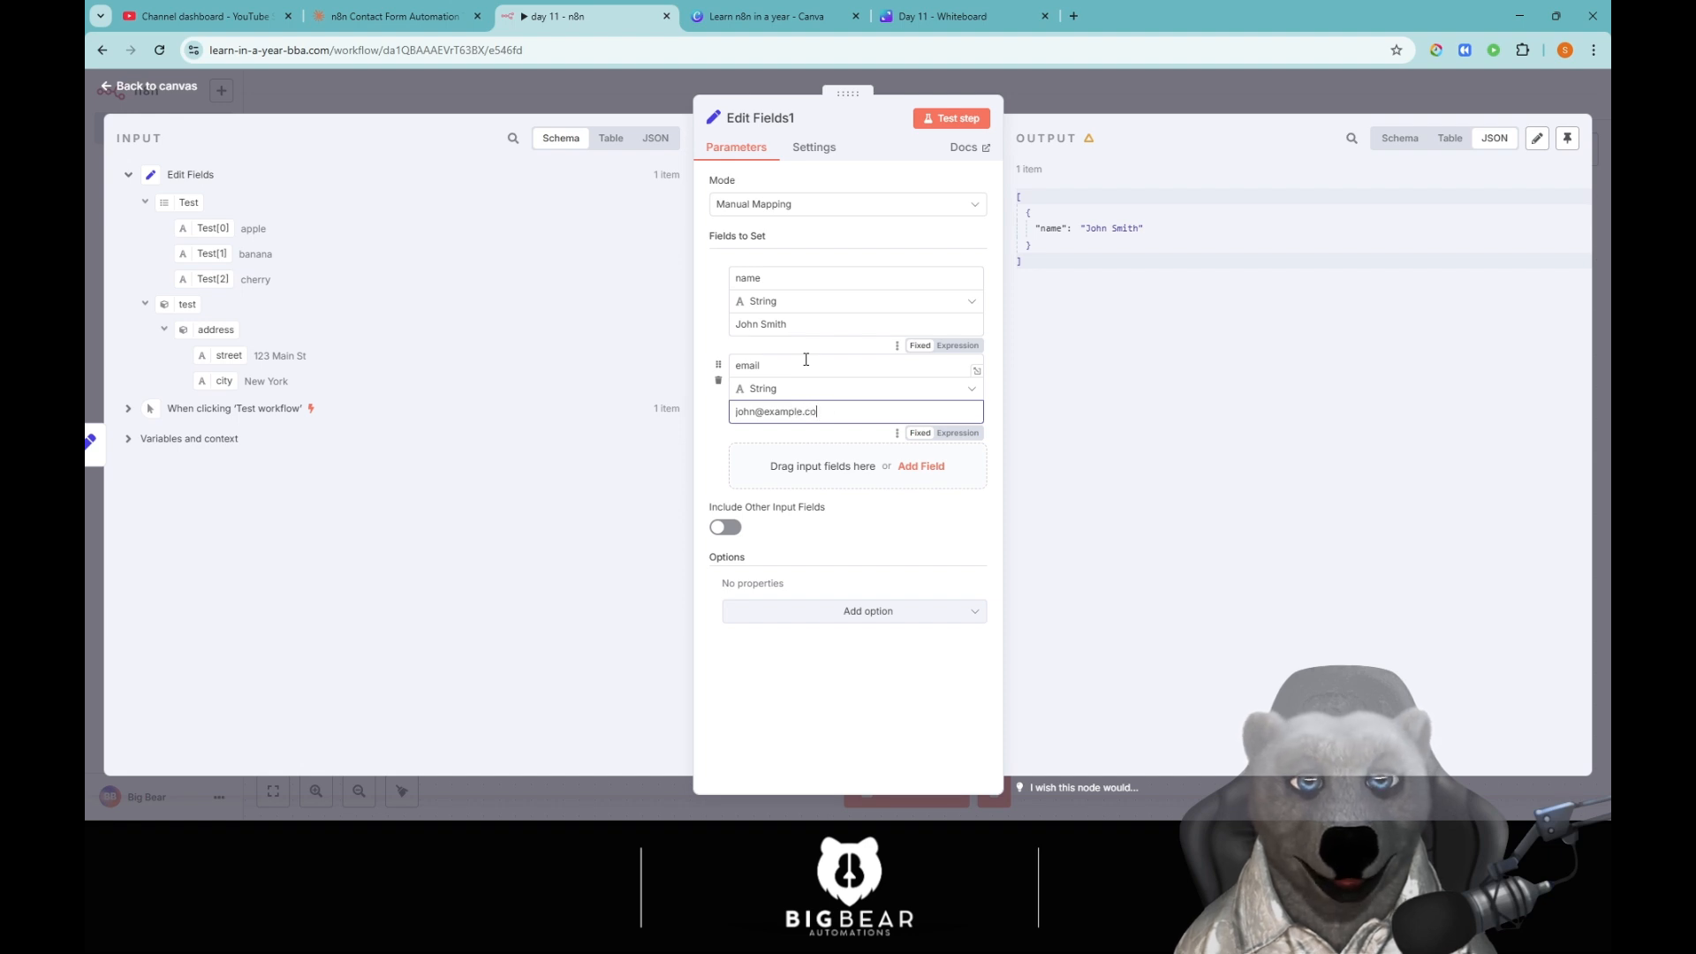
pyautogui.write('m')
# Add a role field with the value legend and rerun the node.
pyautogui.click(921, 466)
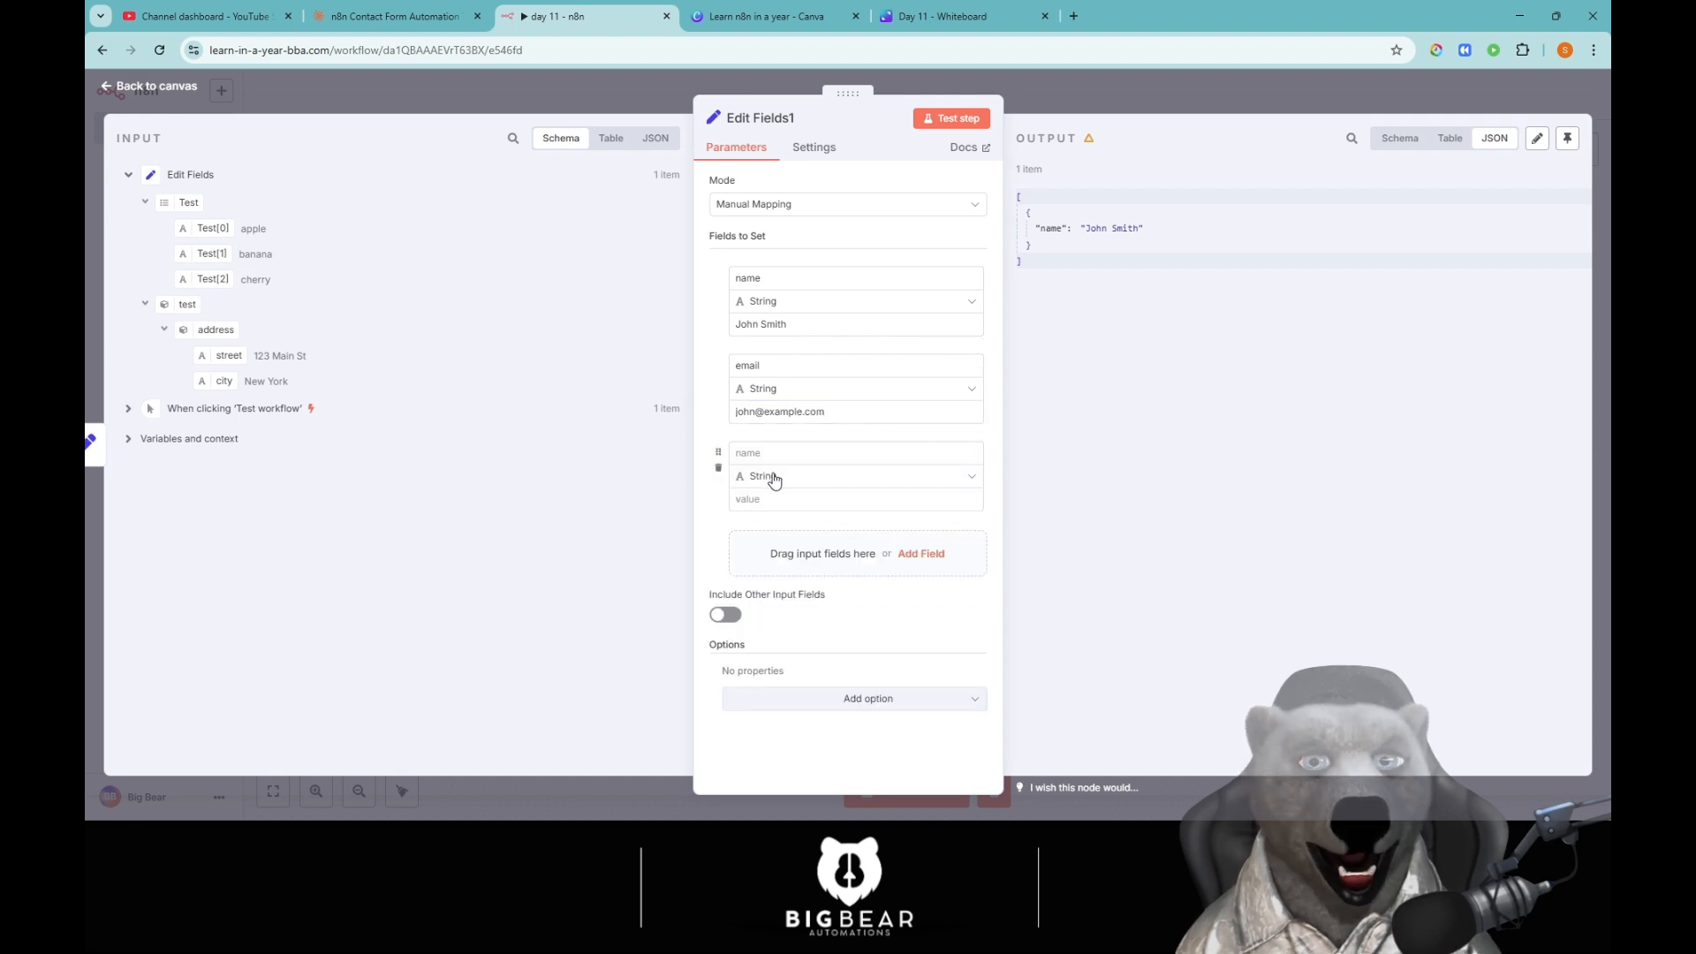
pyautogui.click(791, 453)
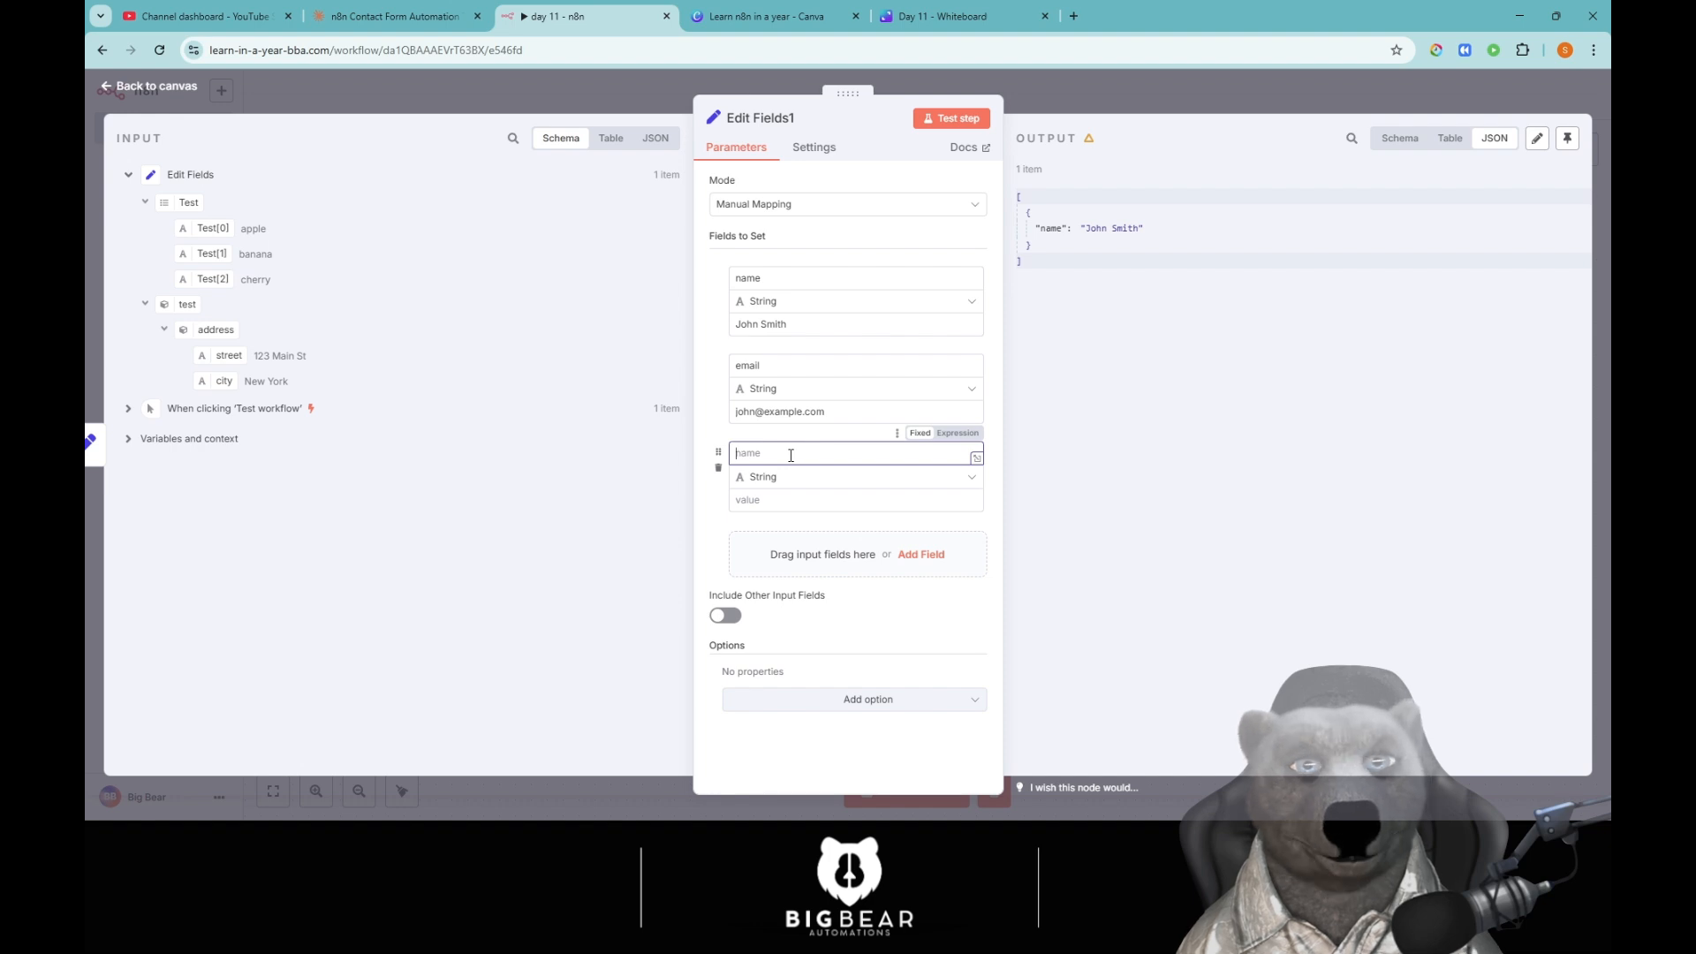
pyautogui.write('roole')
pyautogui.press('BackSpace')
pyautogui.press('BackSpace')
pyautogui.press('BackSpace')
pyautogui.press('BackSpace')
pyautogui.press('BackSpace')
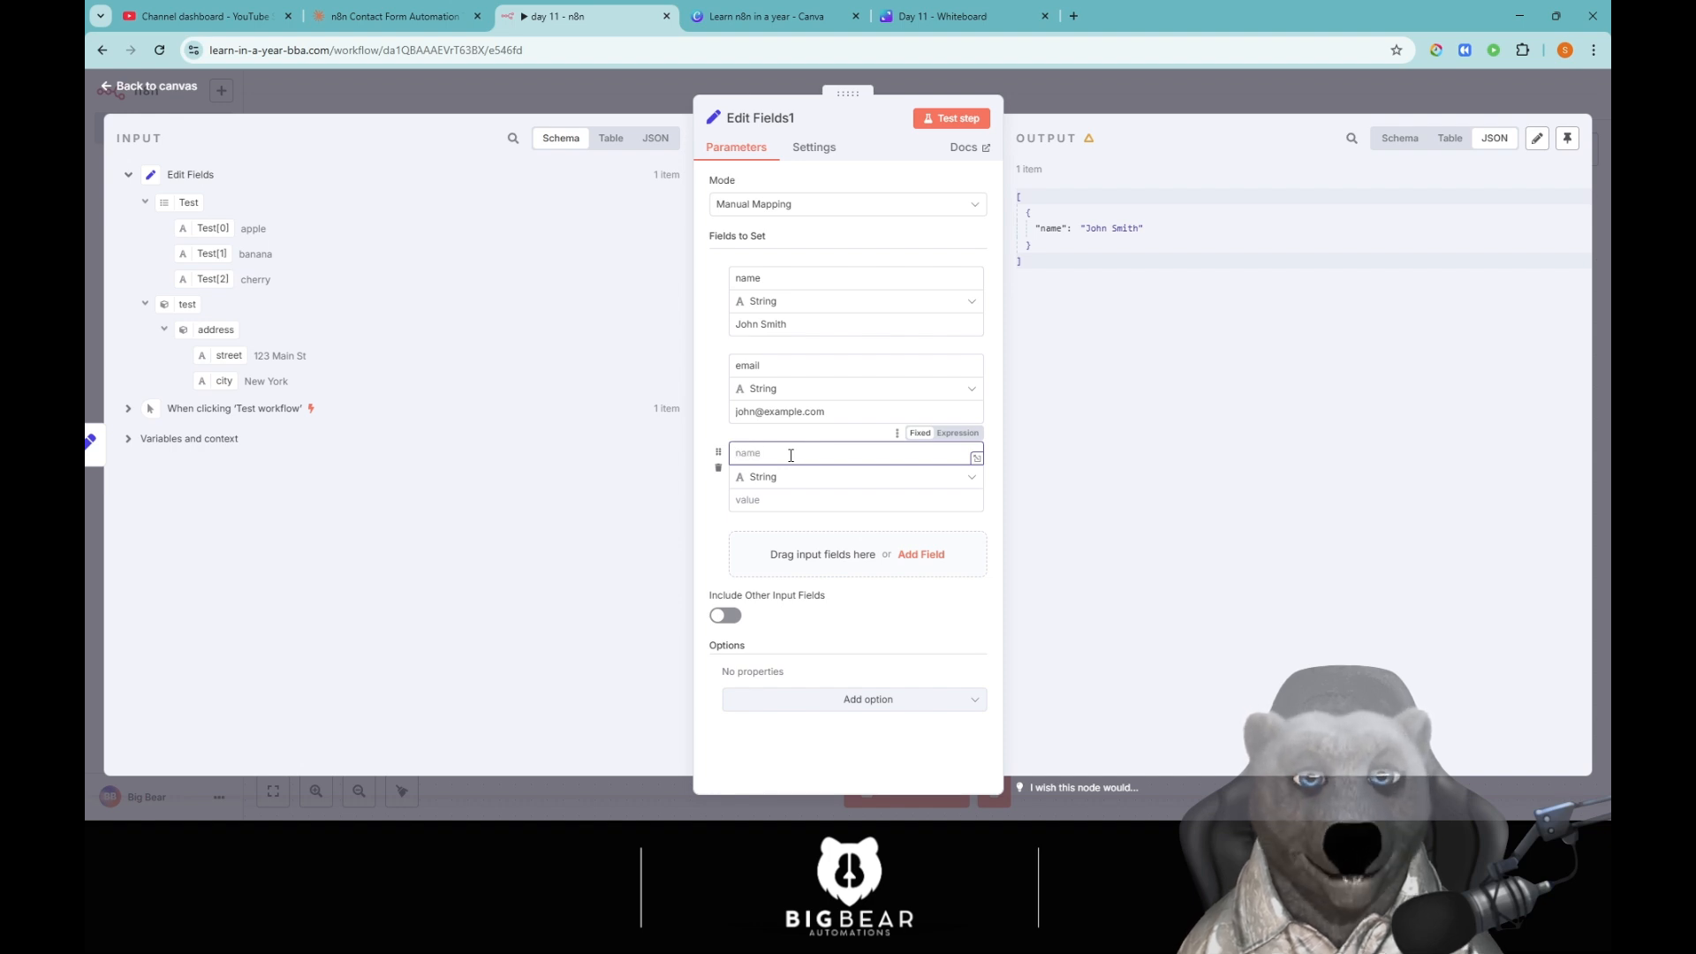
pyautogui.write('role')
pyautogui.click(781, 497)
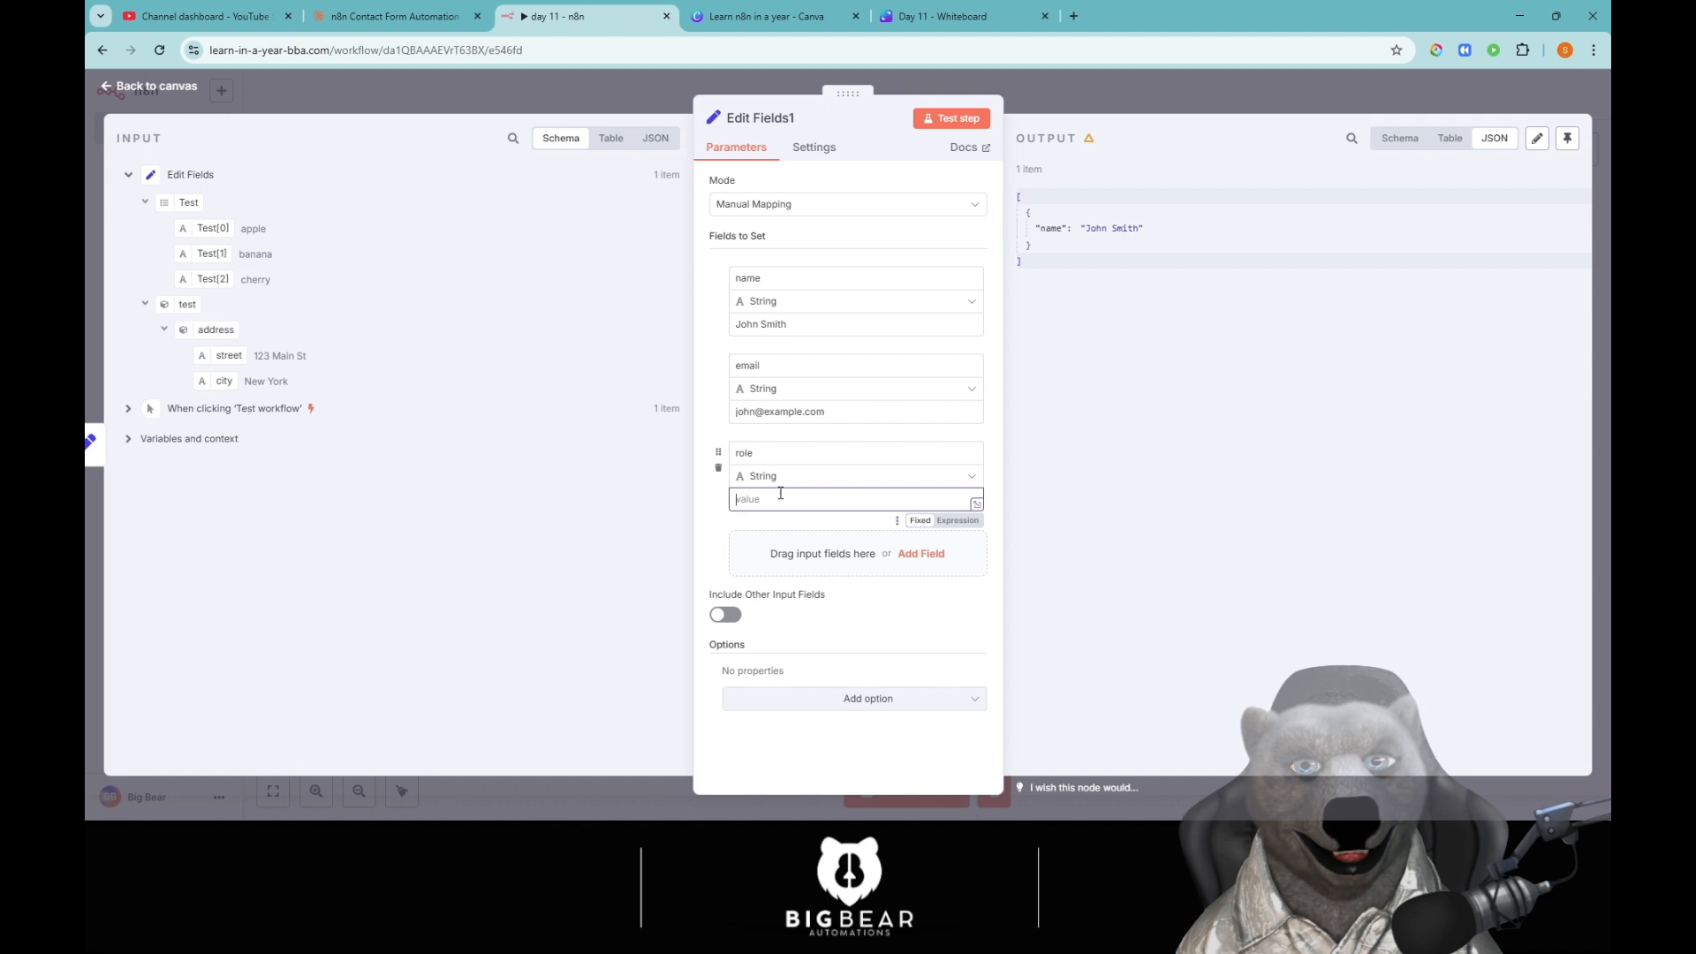
pyautogui.write('le')
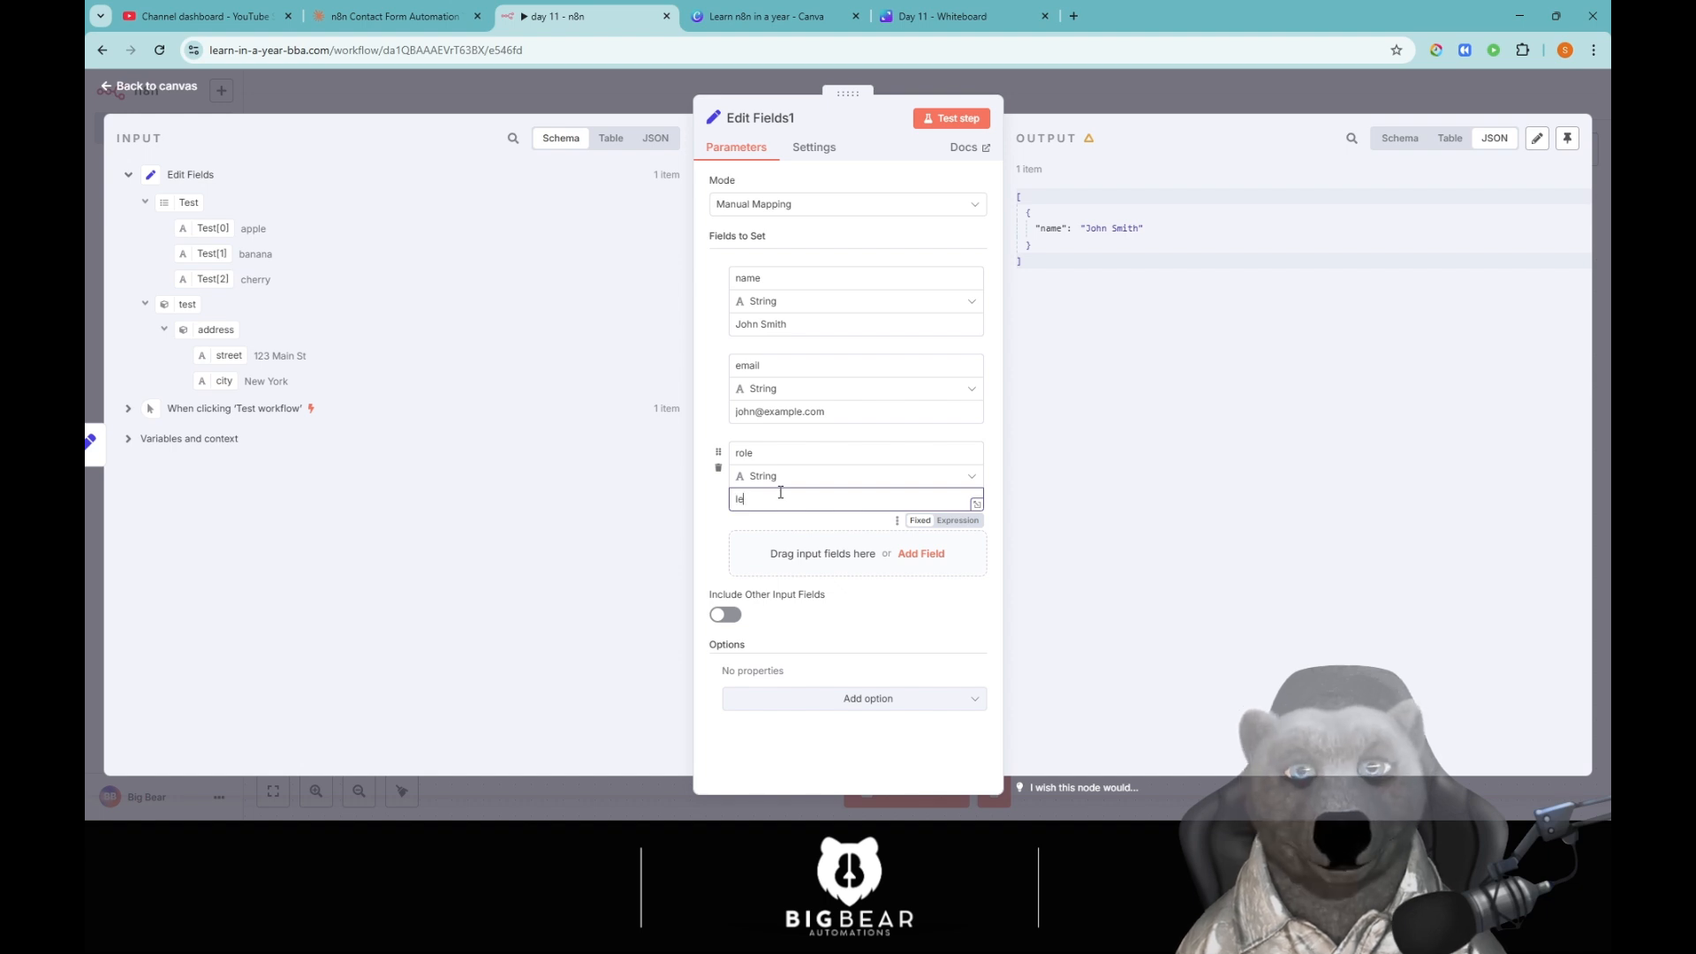
pyautogui.write('gend')
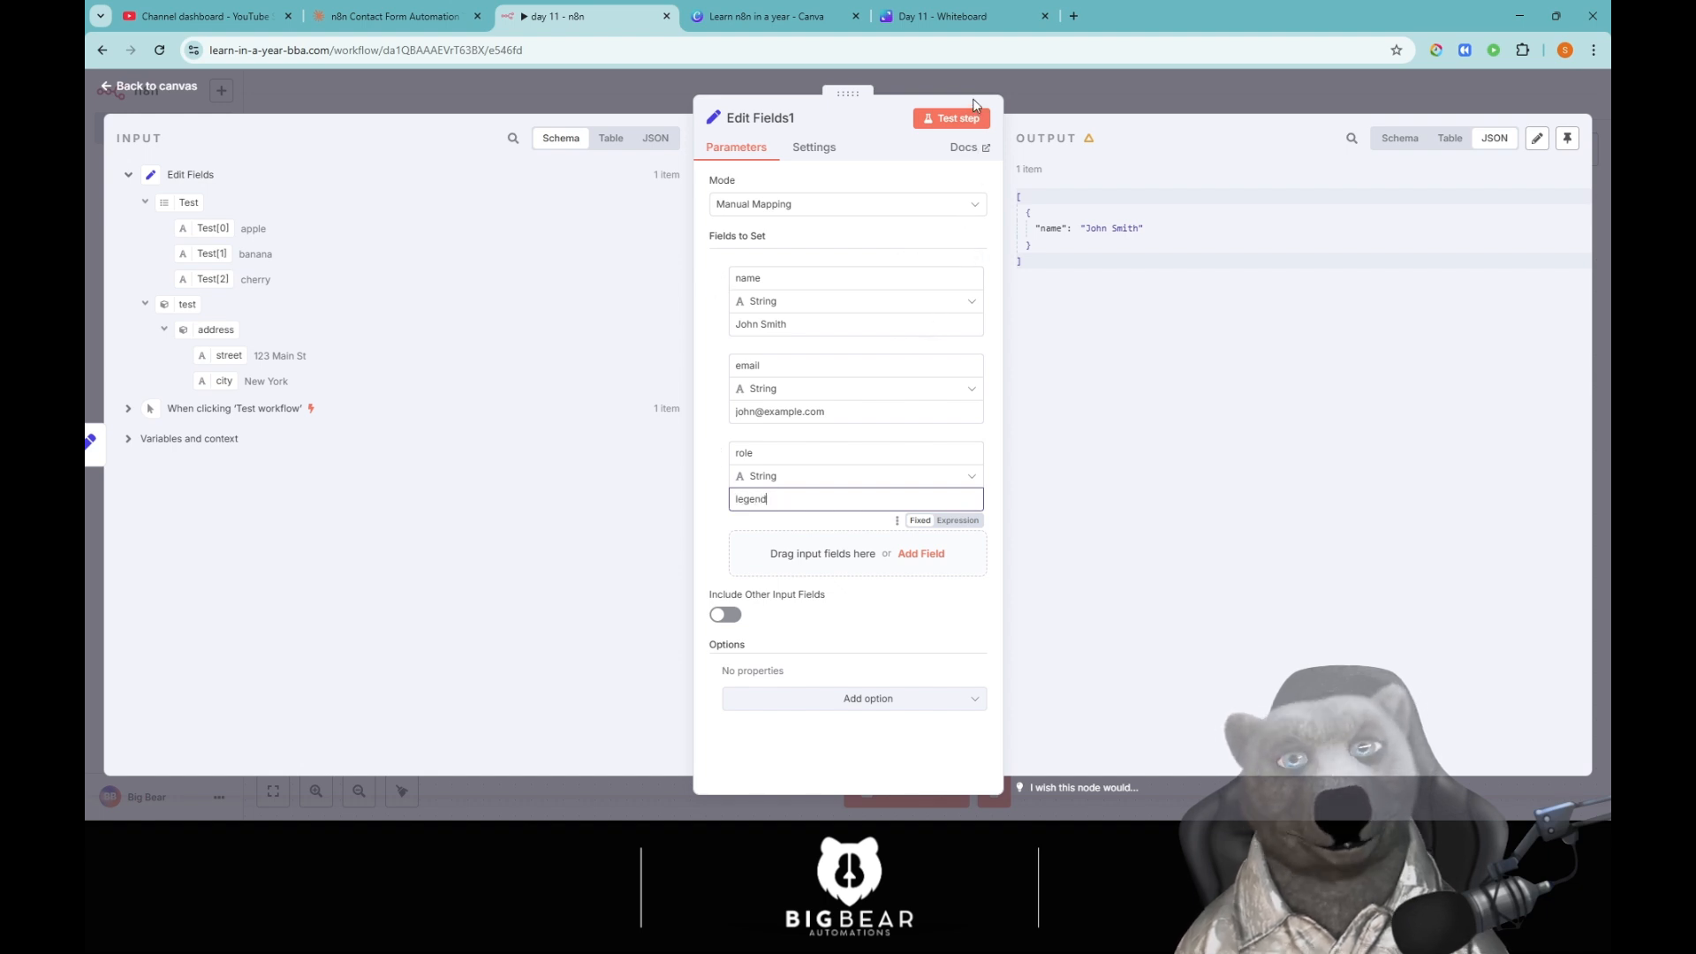
pyautogui.click(958, 117)
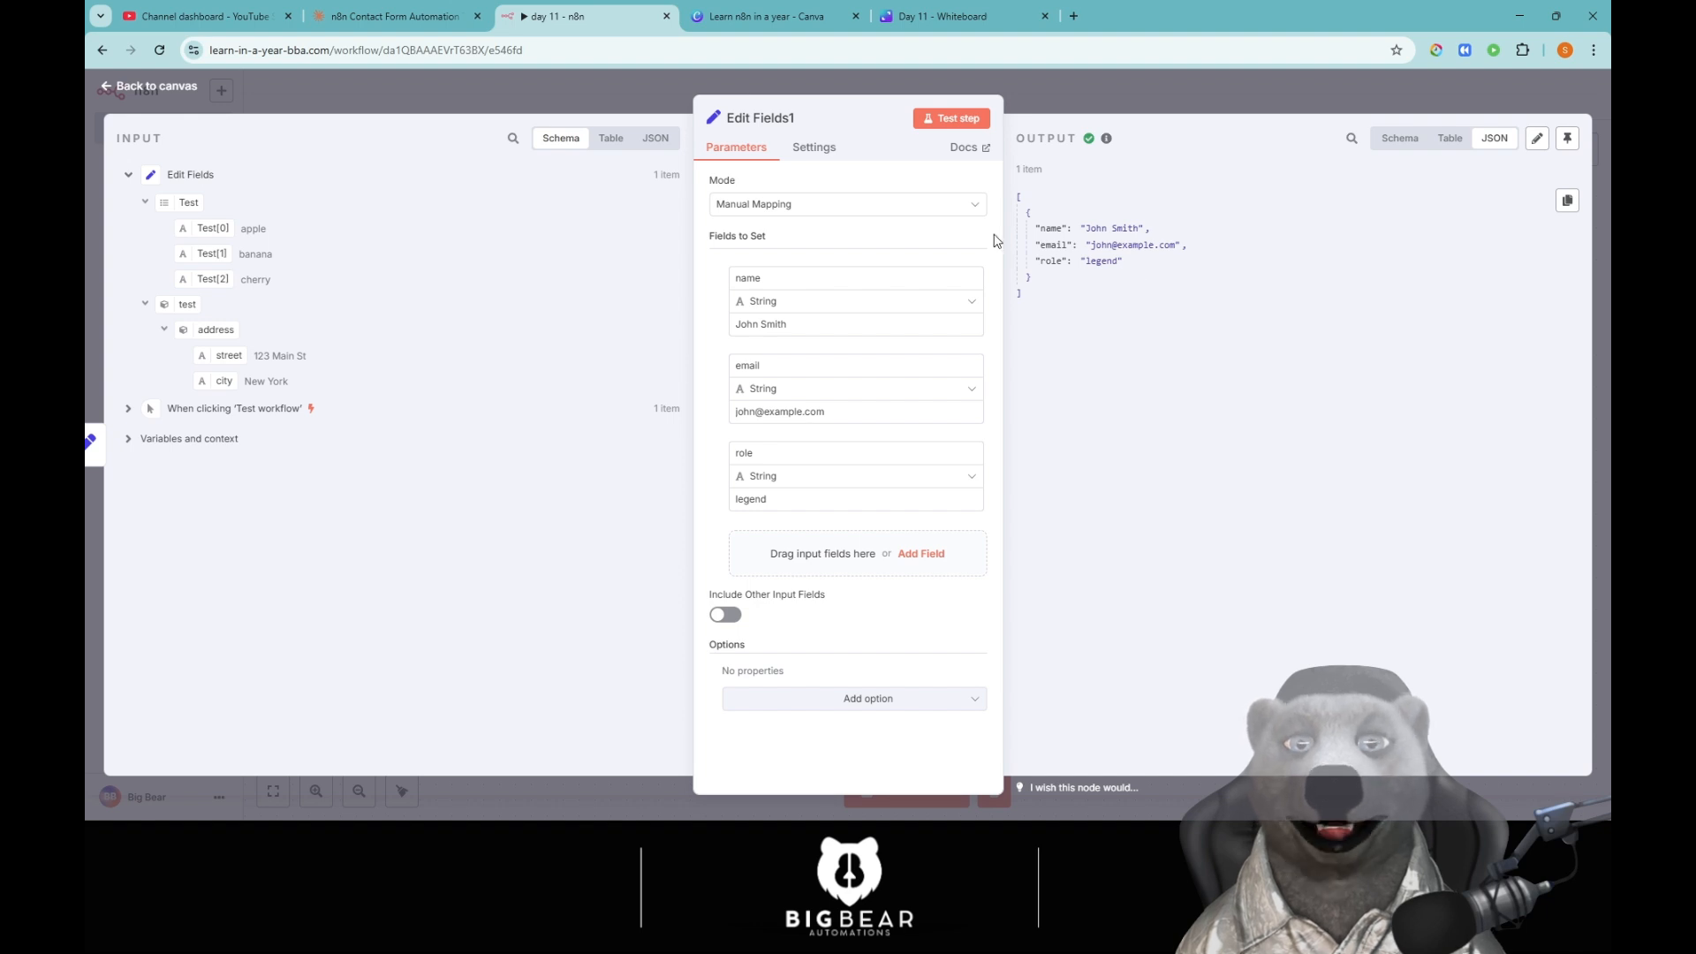
# Replace the node title Edit Fields1 with 'test db structure' and confirm it.
pyautogui.click(767, 122)
pyautogui.hotkey('ctrl', 'shift', 'Left')
pyautogui.hotkey('ctrl', 'shift', 'Left')
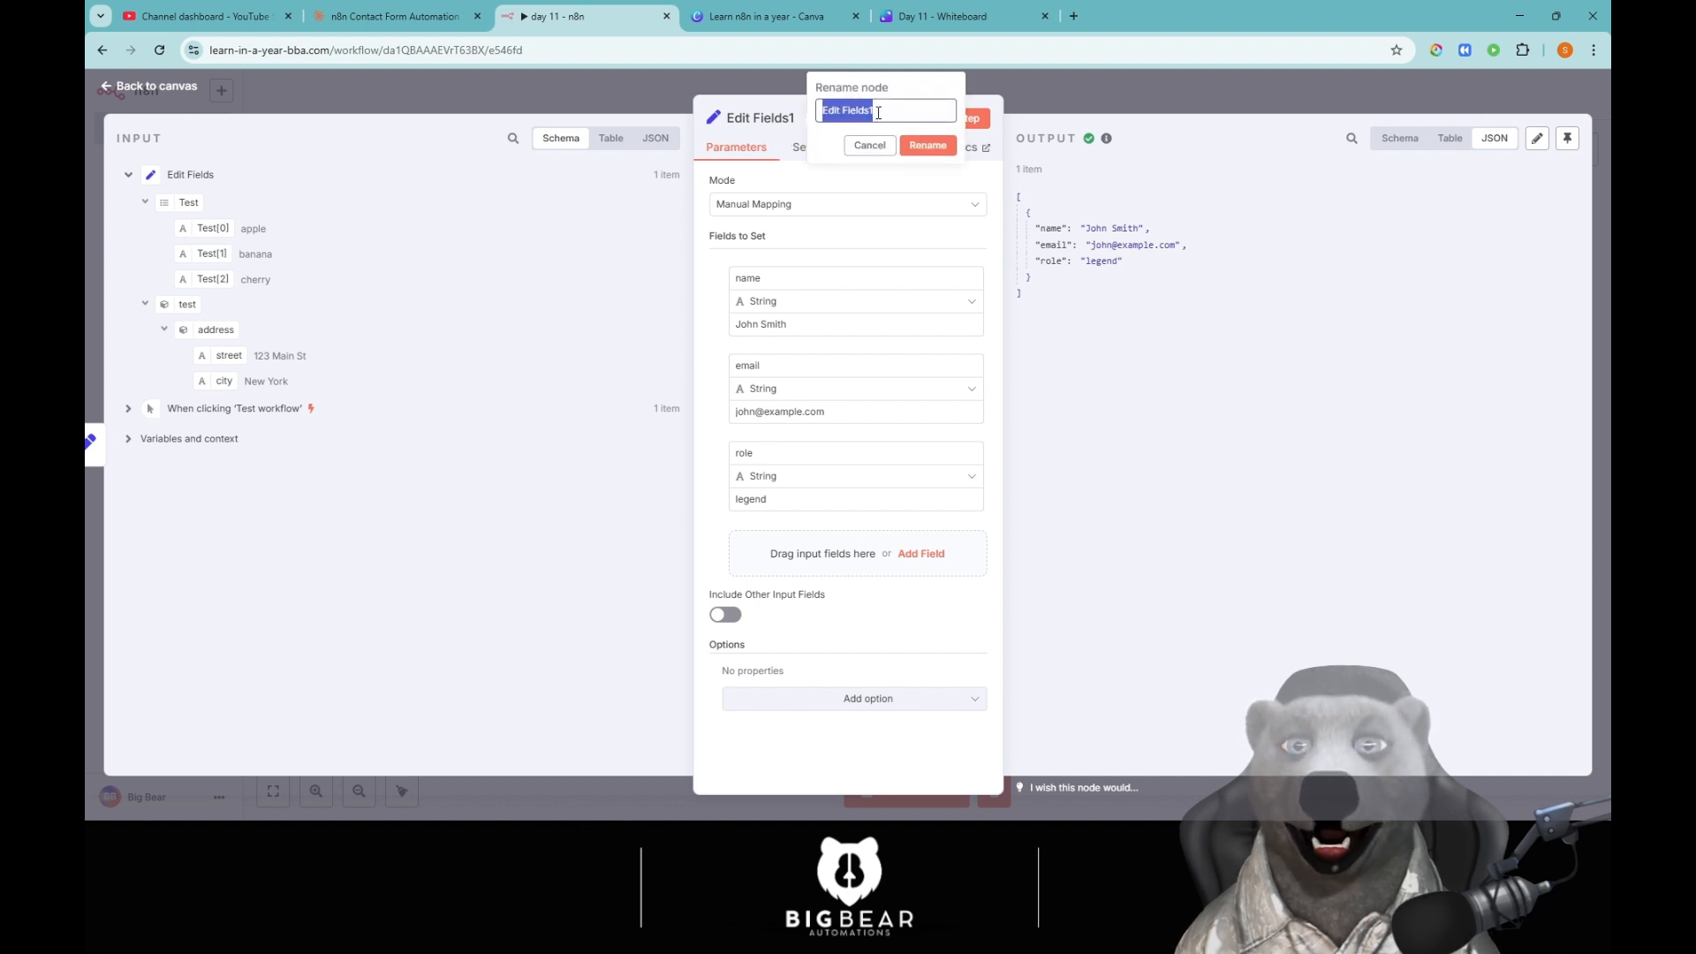
pyautogui.press('BackSpace')
pyautogui.write('test db')
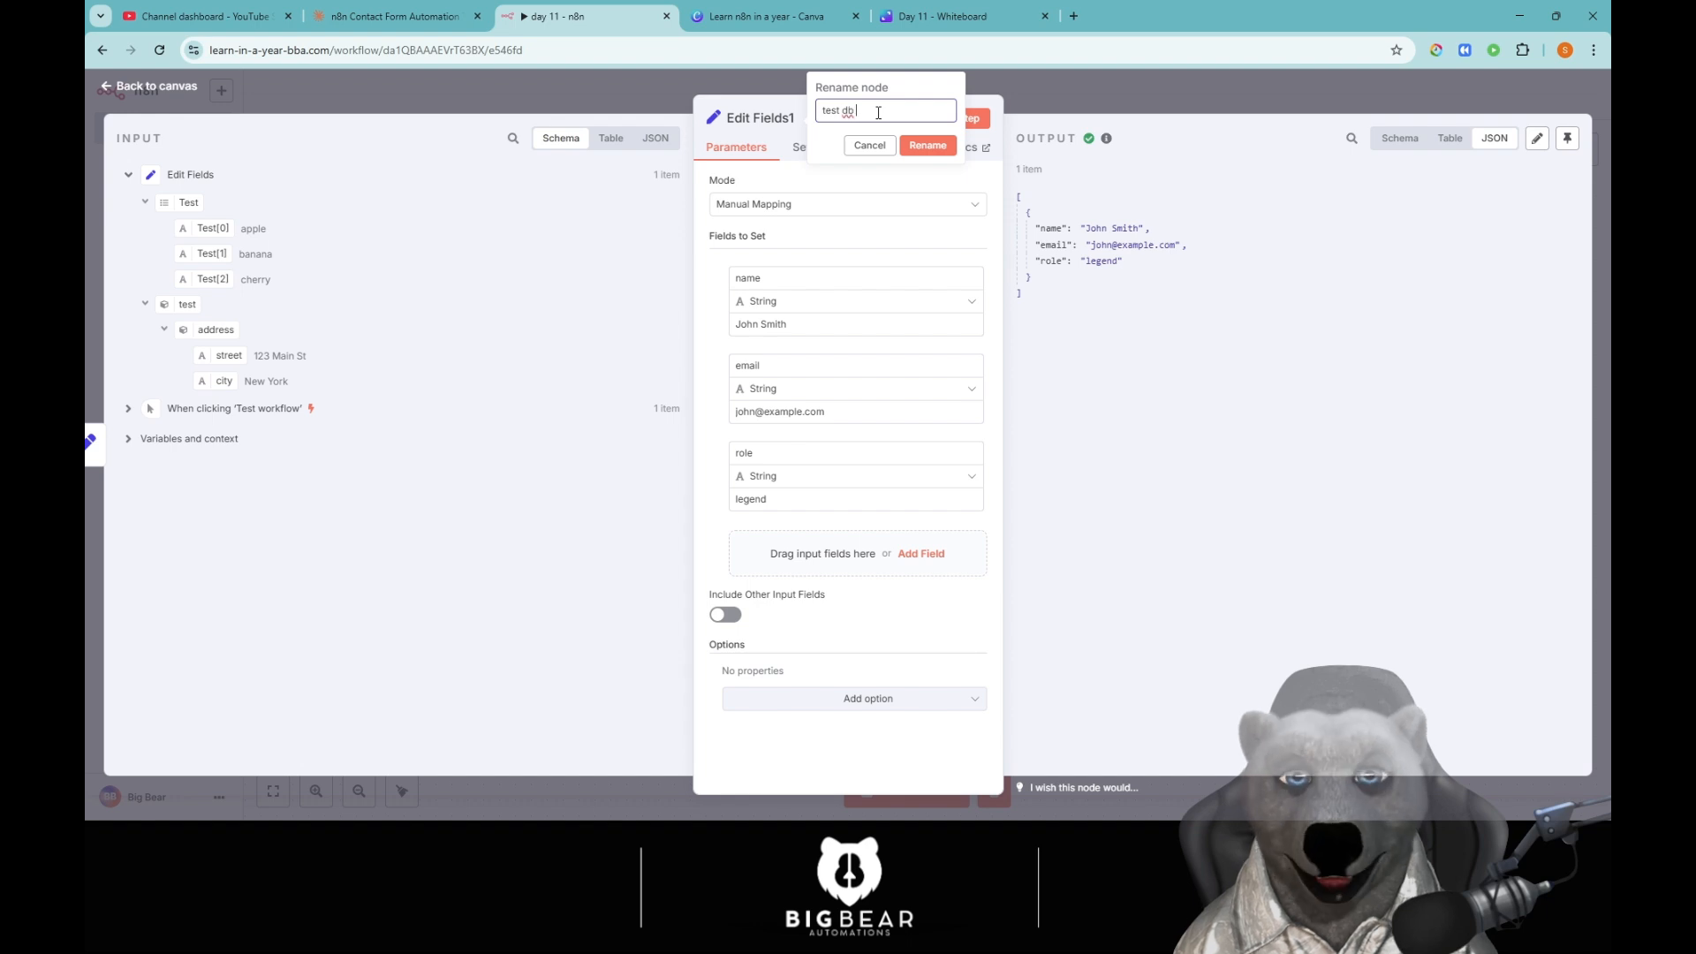
pyautogui.write(' s')
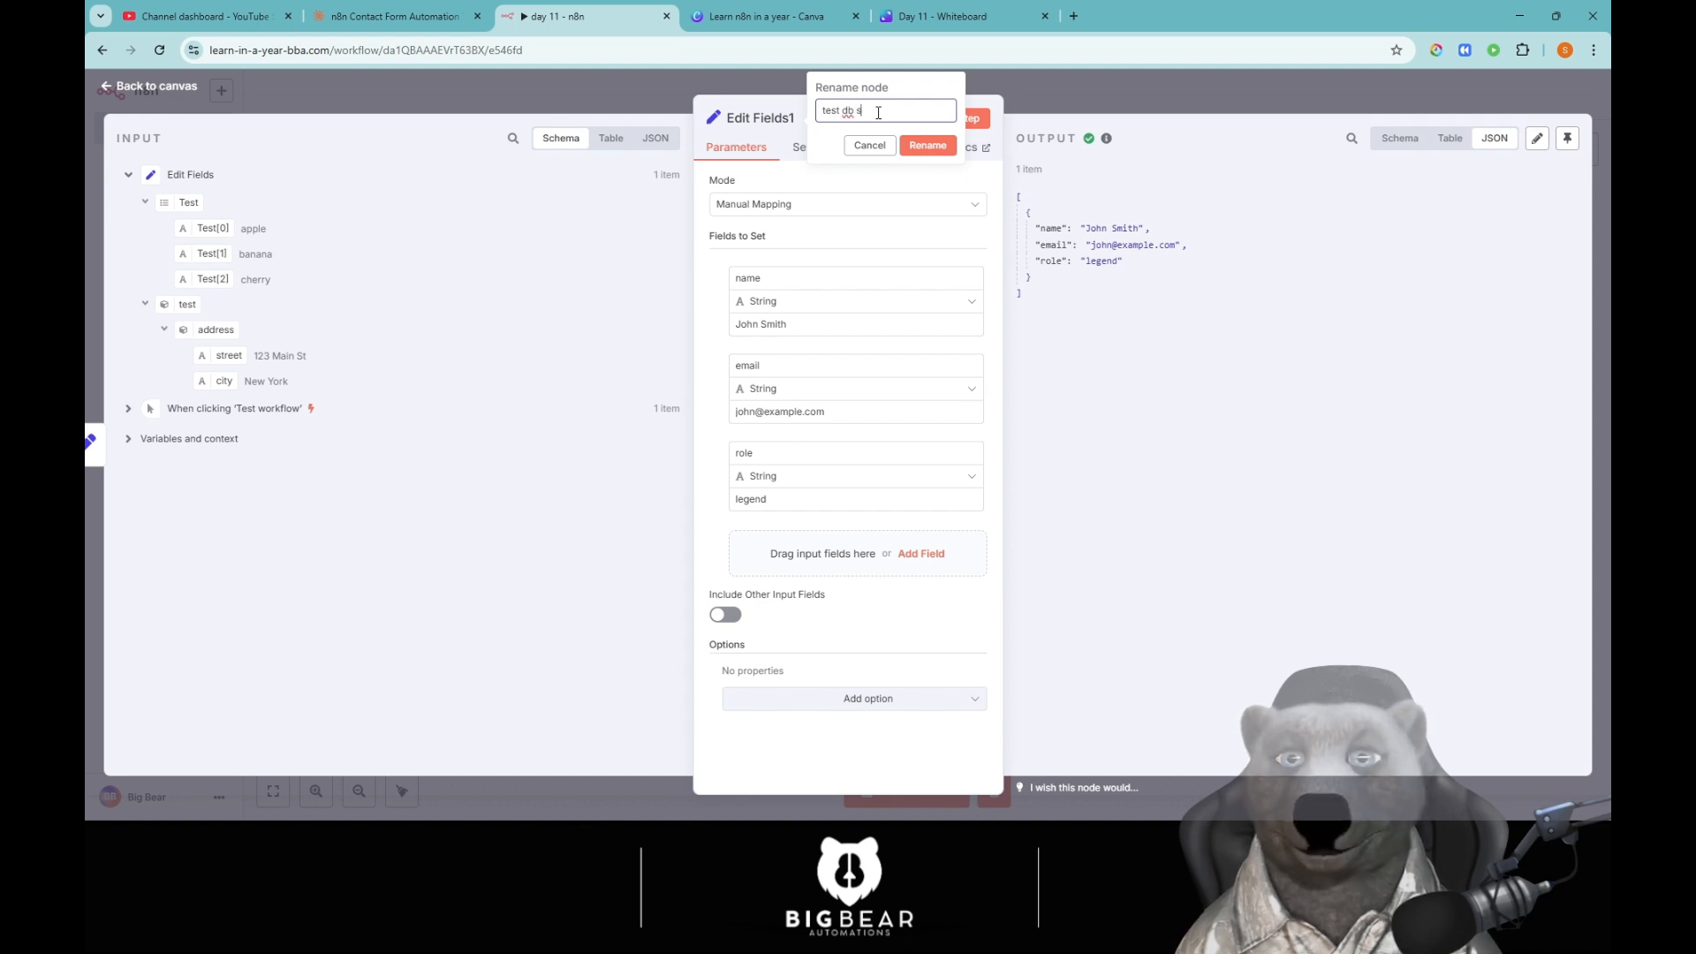
pyautogui.write('tructure')
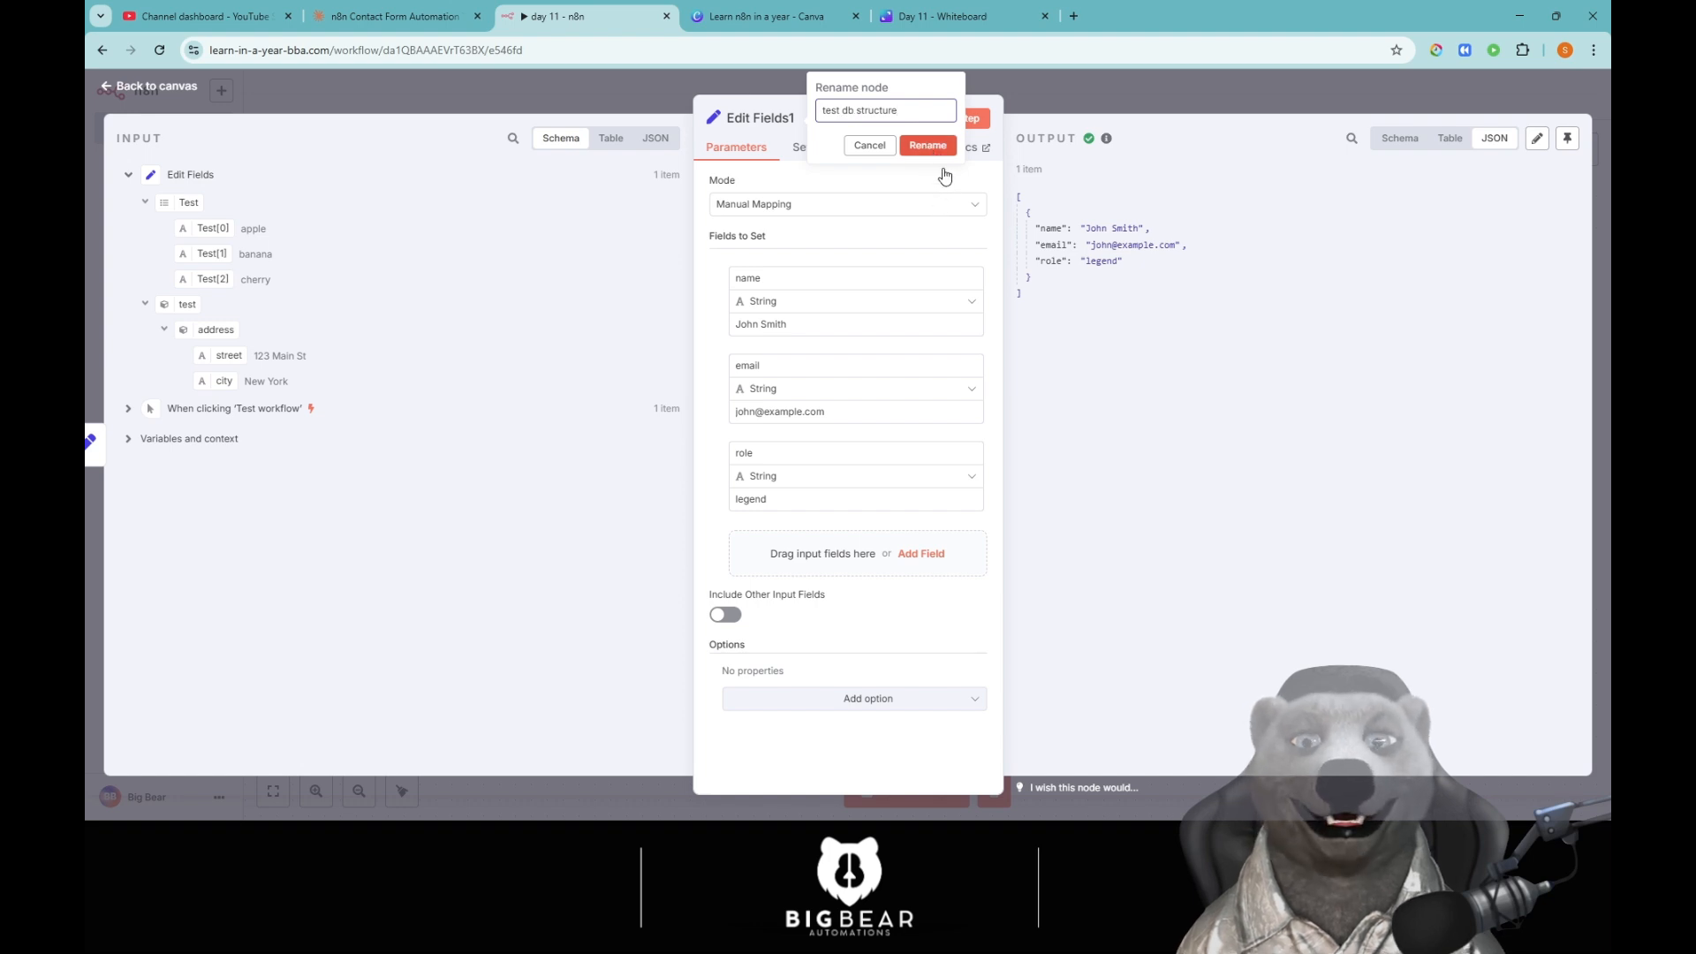
pyautogui.press('Return')
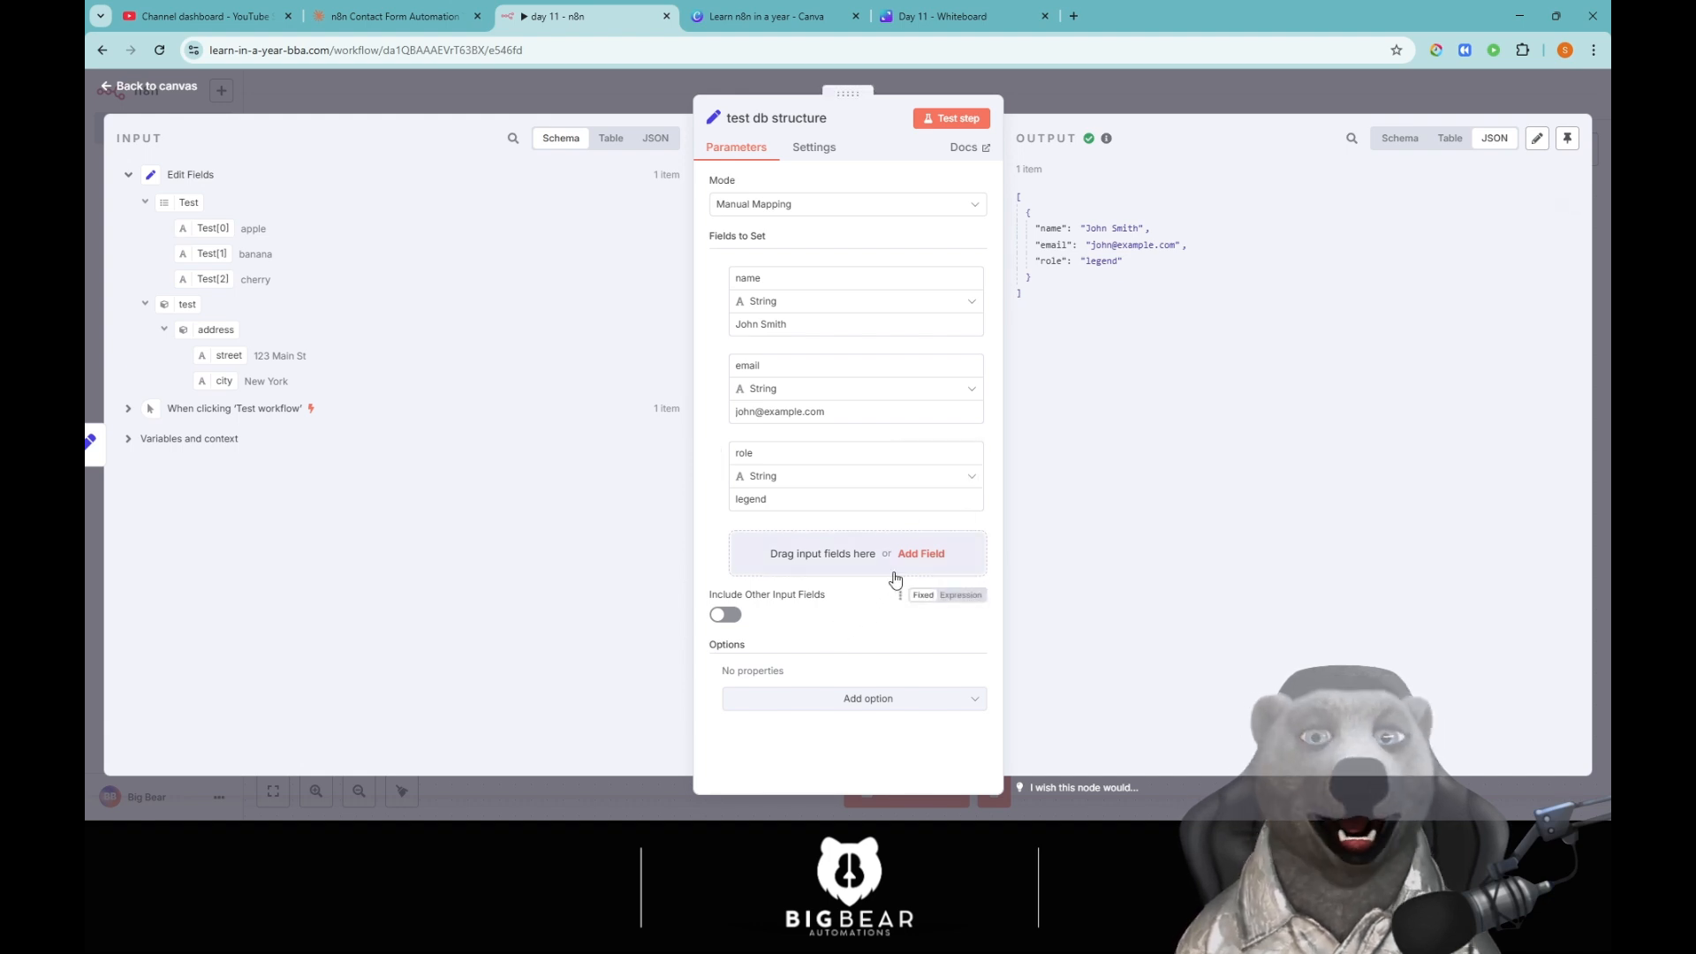
# Add an age field of type Number with value 50 and test the node.
pyautogui.click(921, 554)
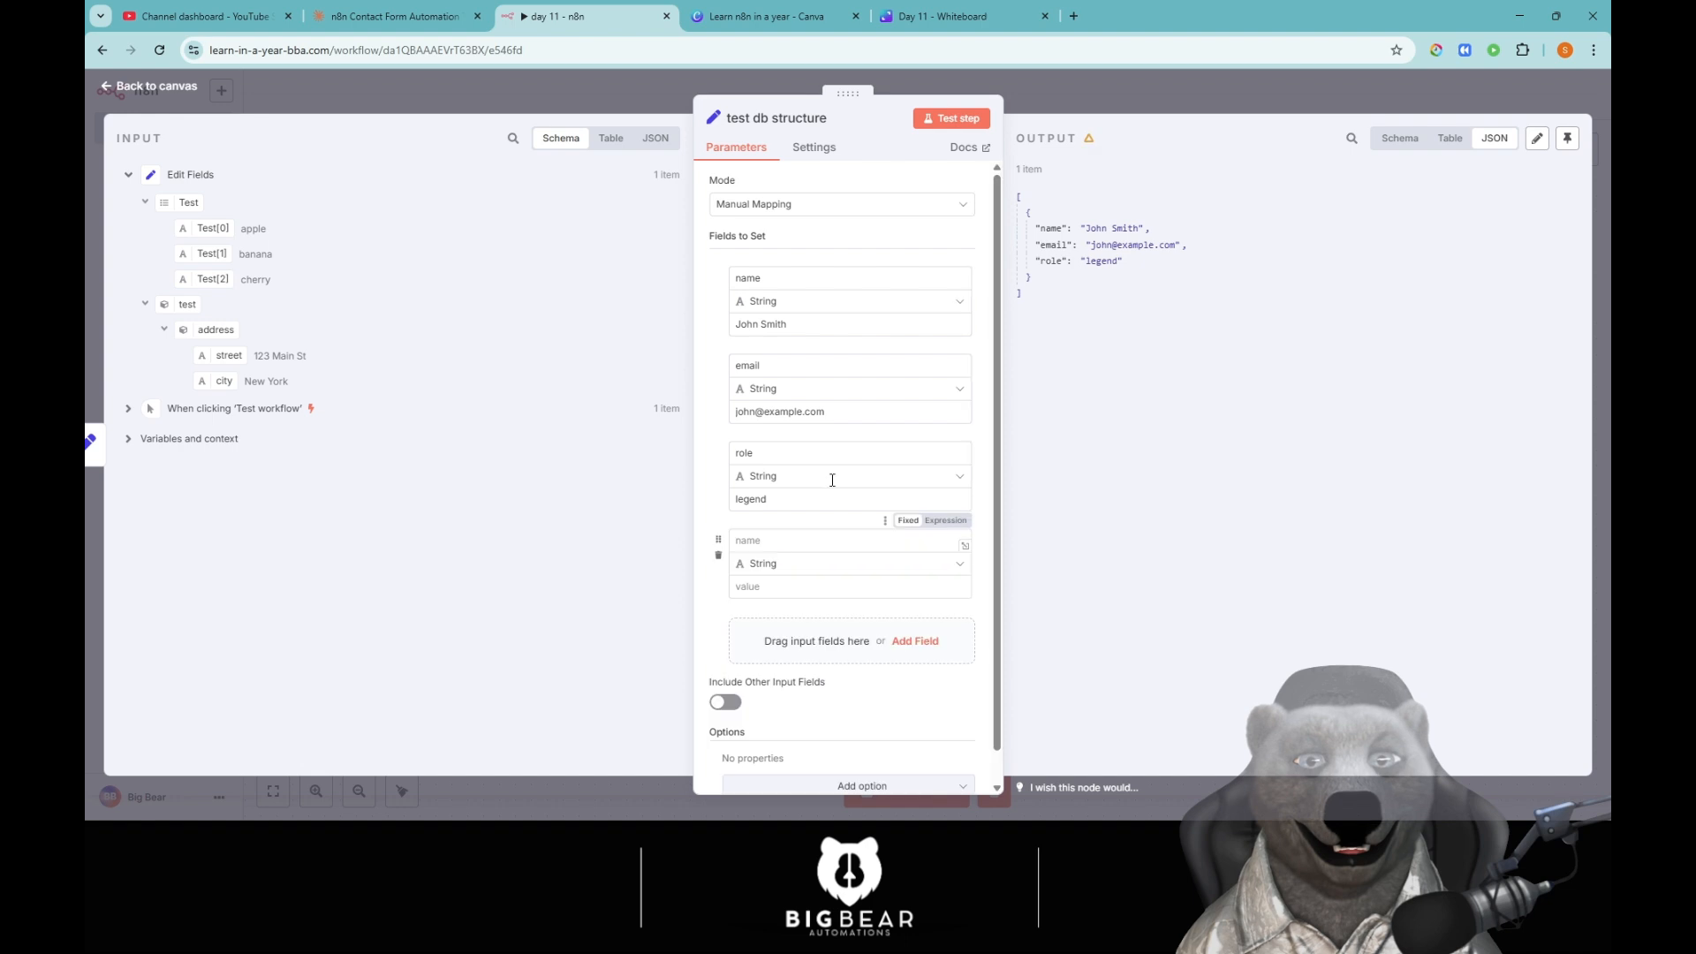
pyautogui.click(781, 540)
pyautogui.write('col')
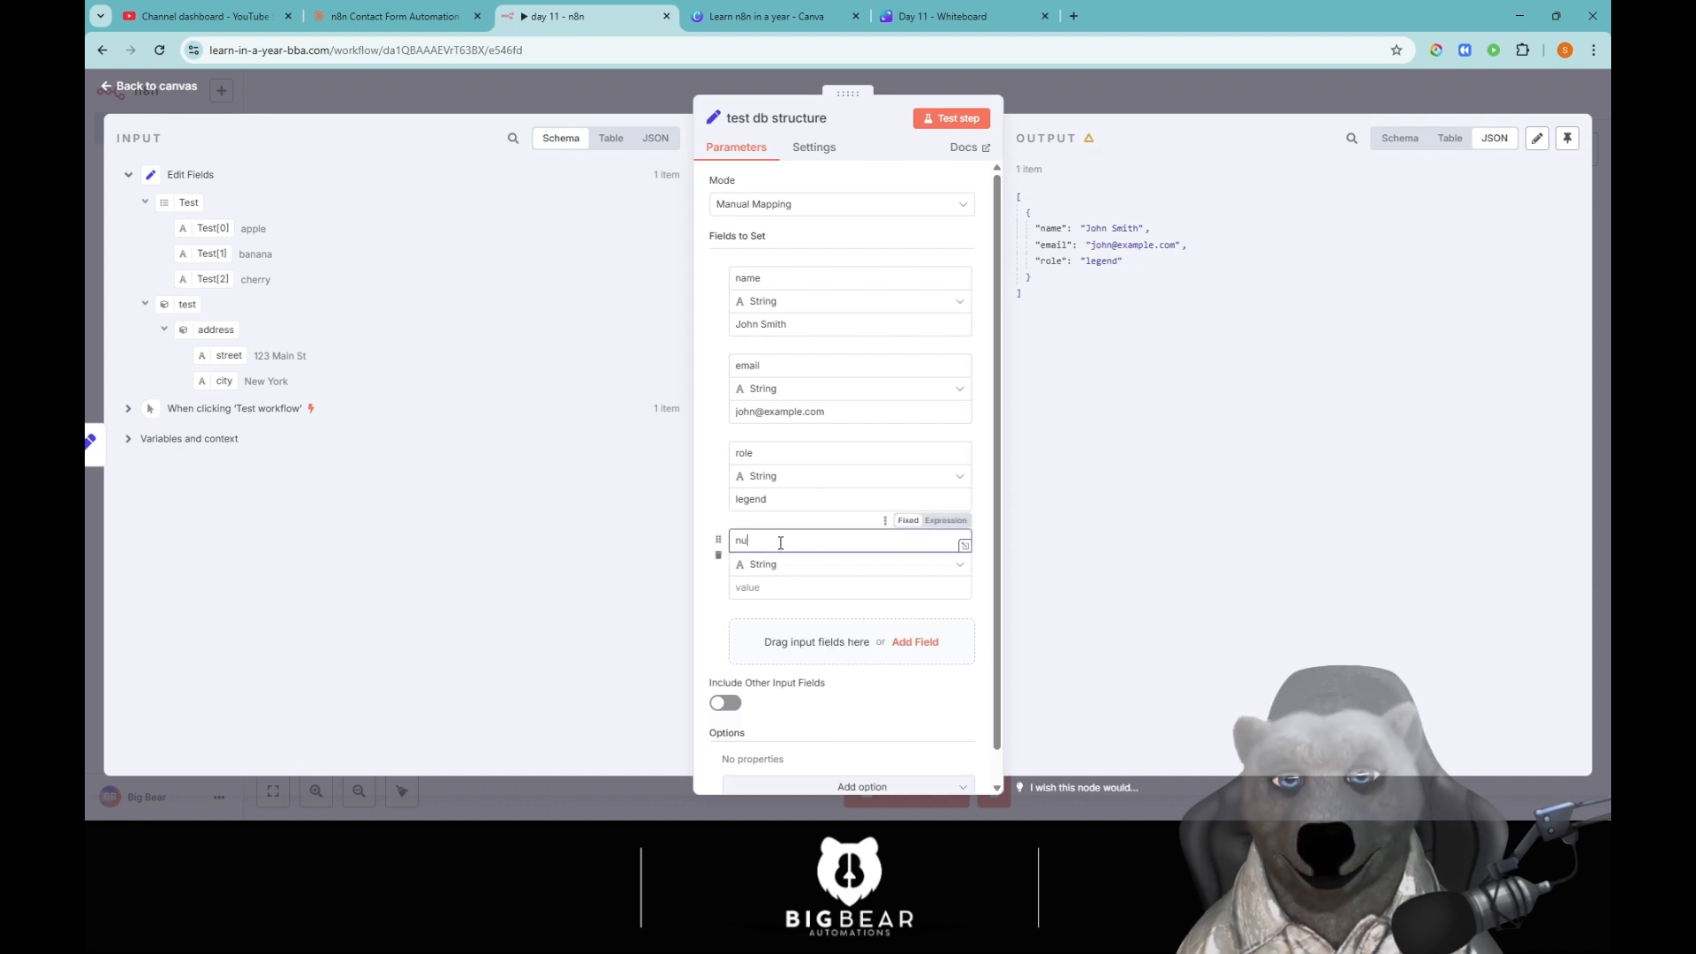
pyautogui.press('BackSpace')
pyautogui.press('BackSpace')
pyautogui.press('BackSpace')
pyautogui.write('age')
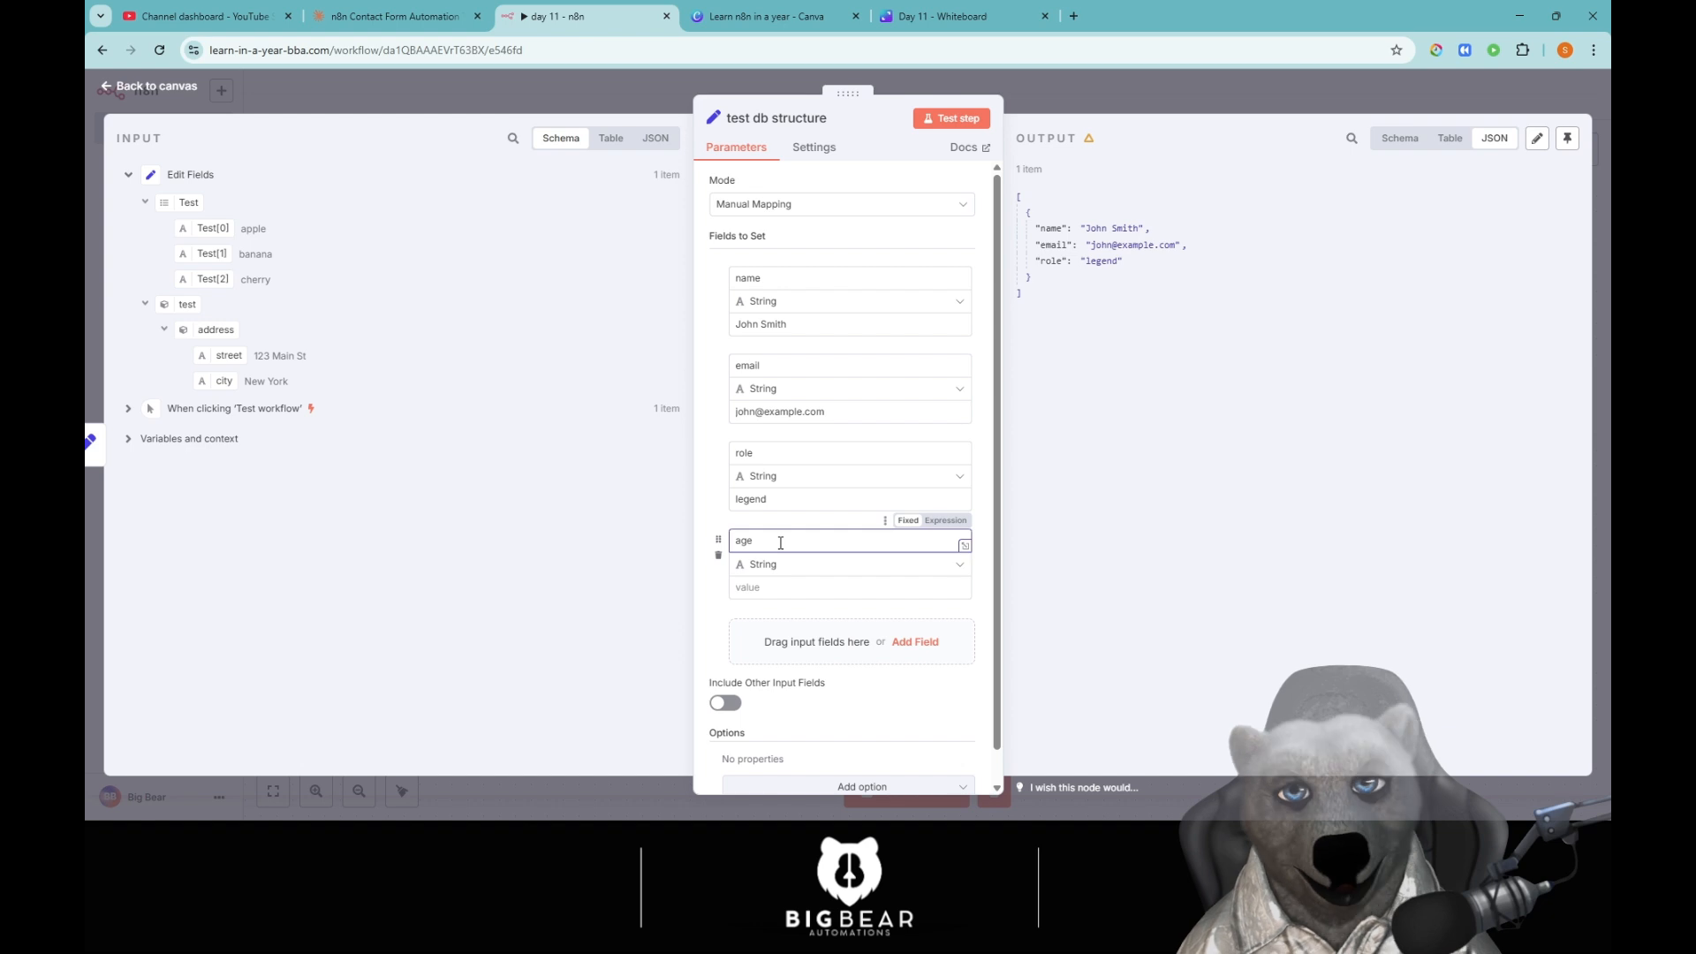
pyautogui.click(781, 565)
pyautogui.click(782, 625)
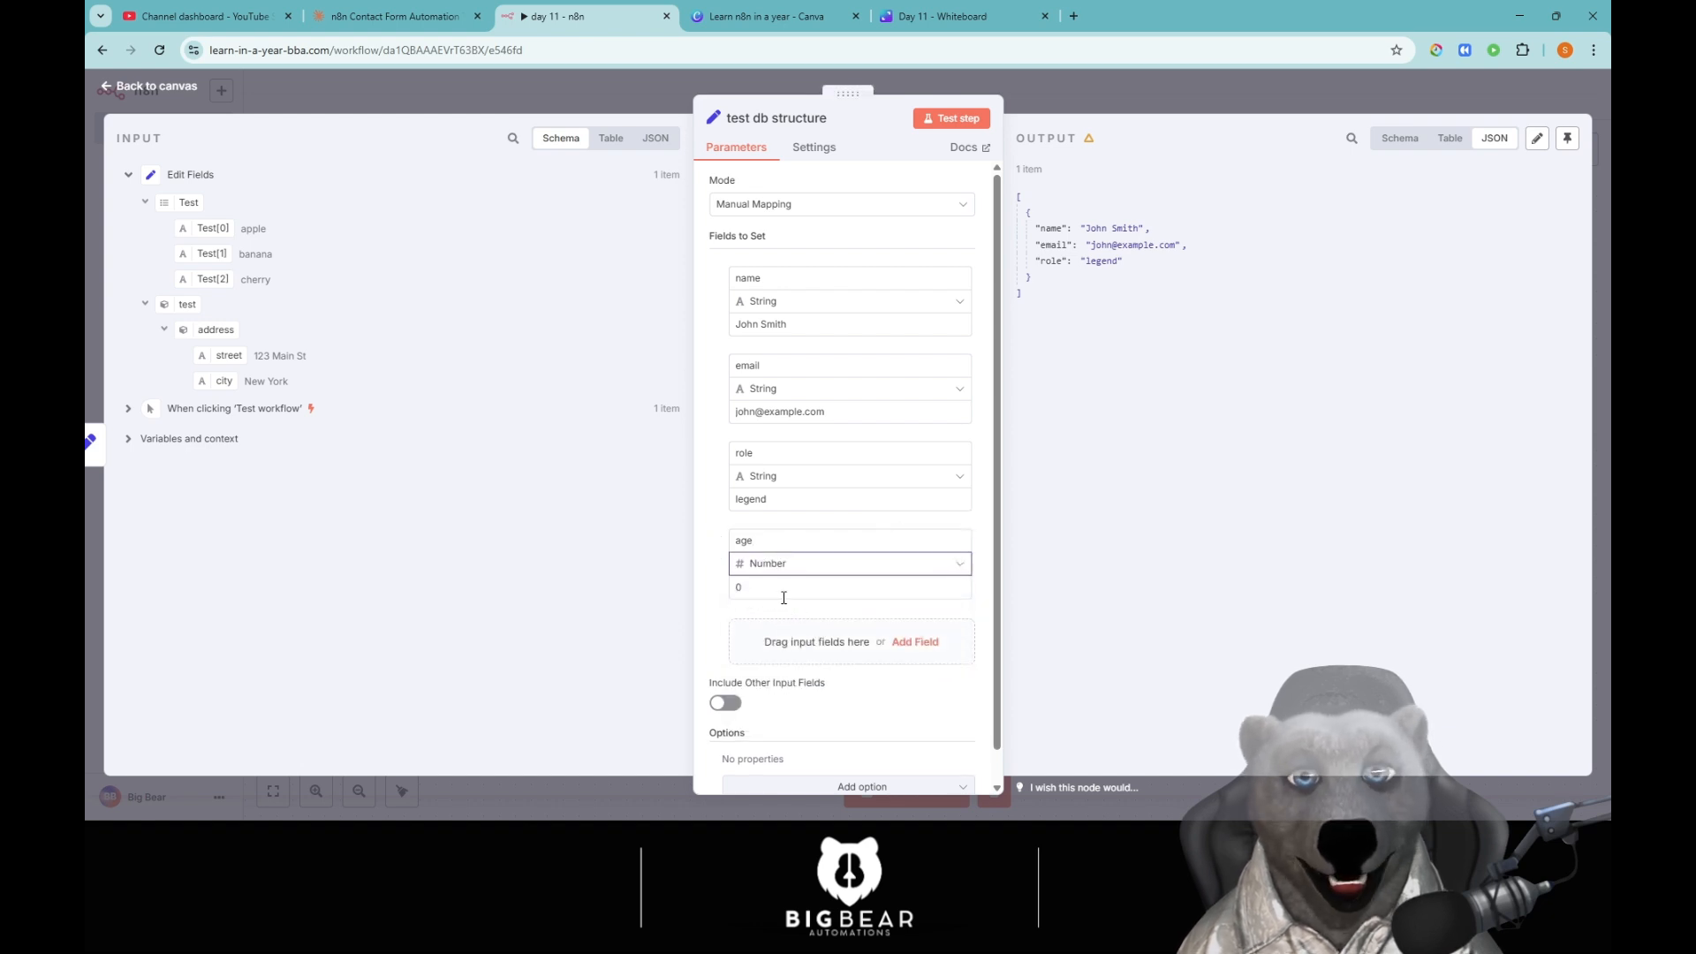
pyautogui.click(783, 587)
pyautogui.hotkey('ctrl', 'a')
pyautogui.write('50')
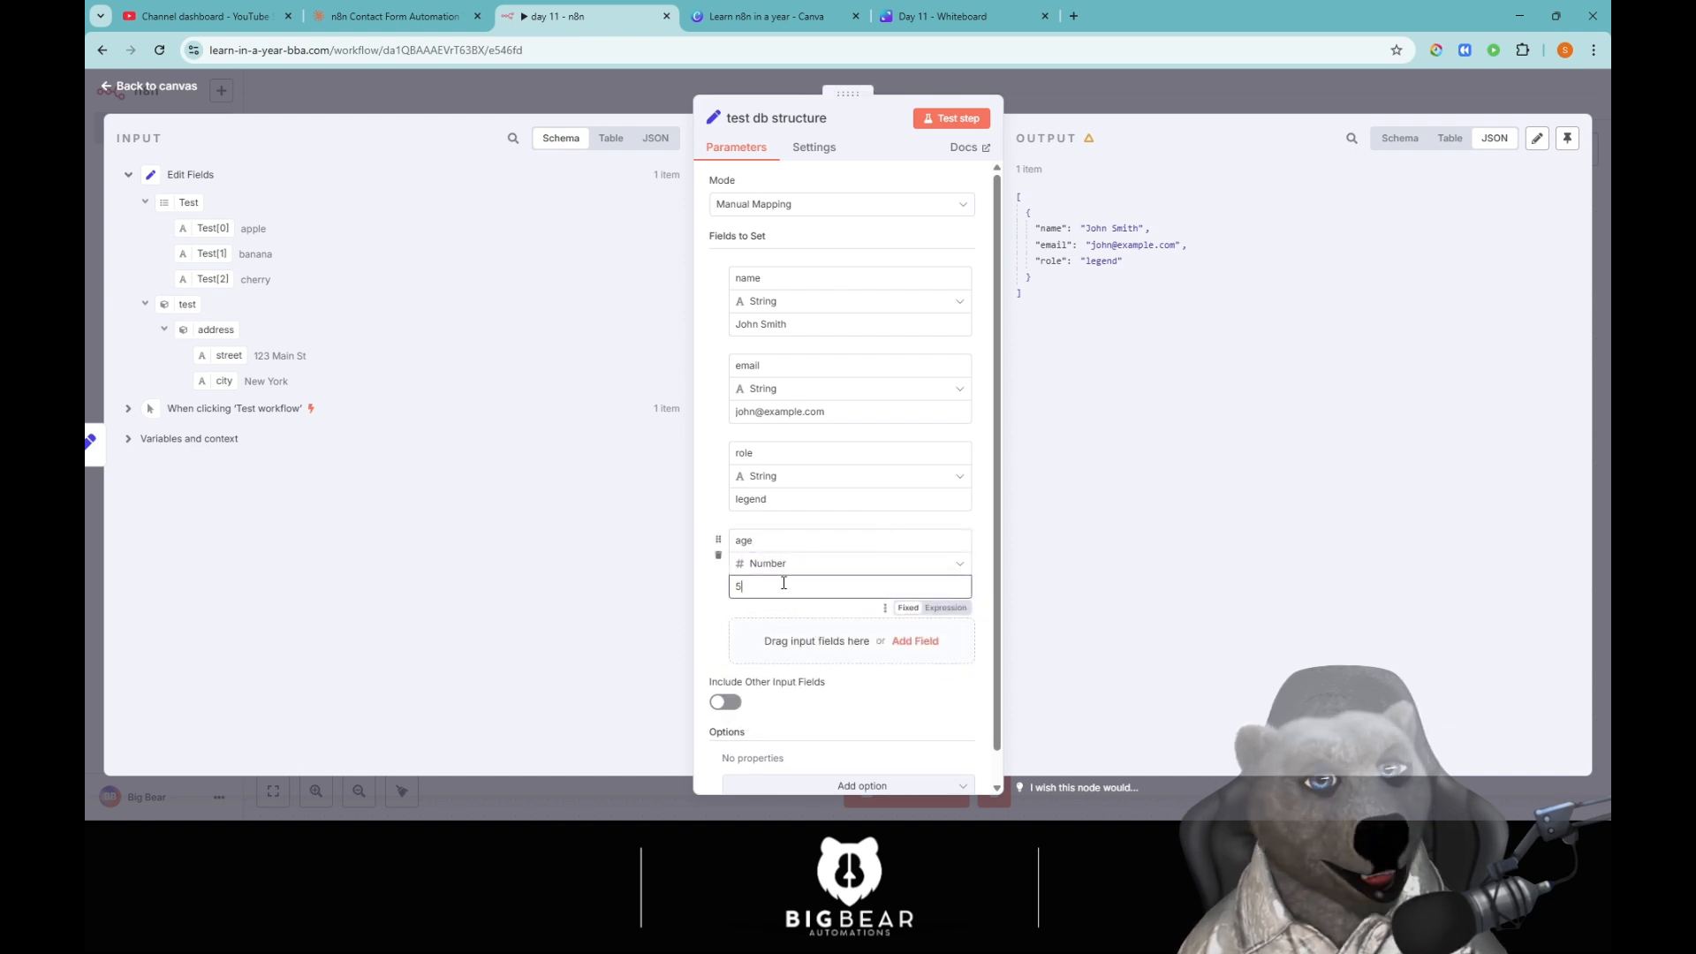
pyautogui.click(954, 124)
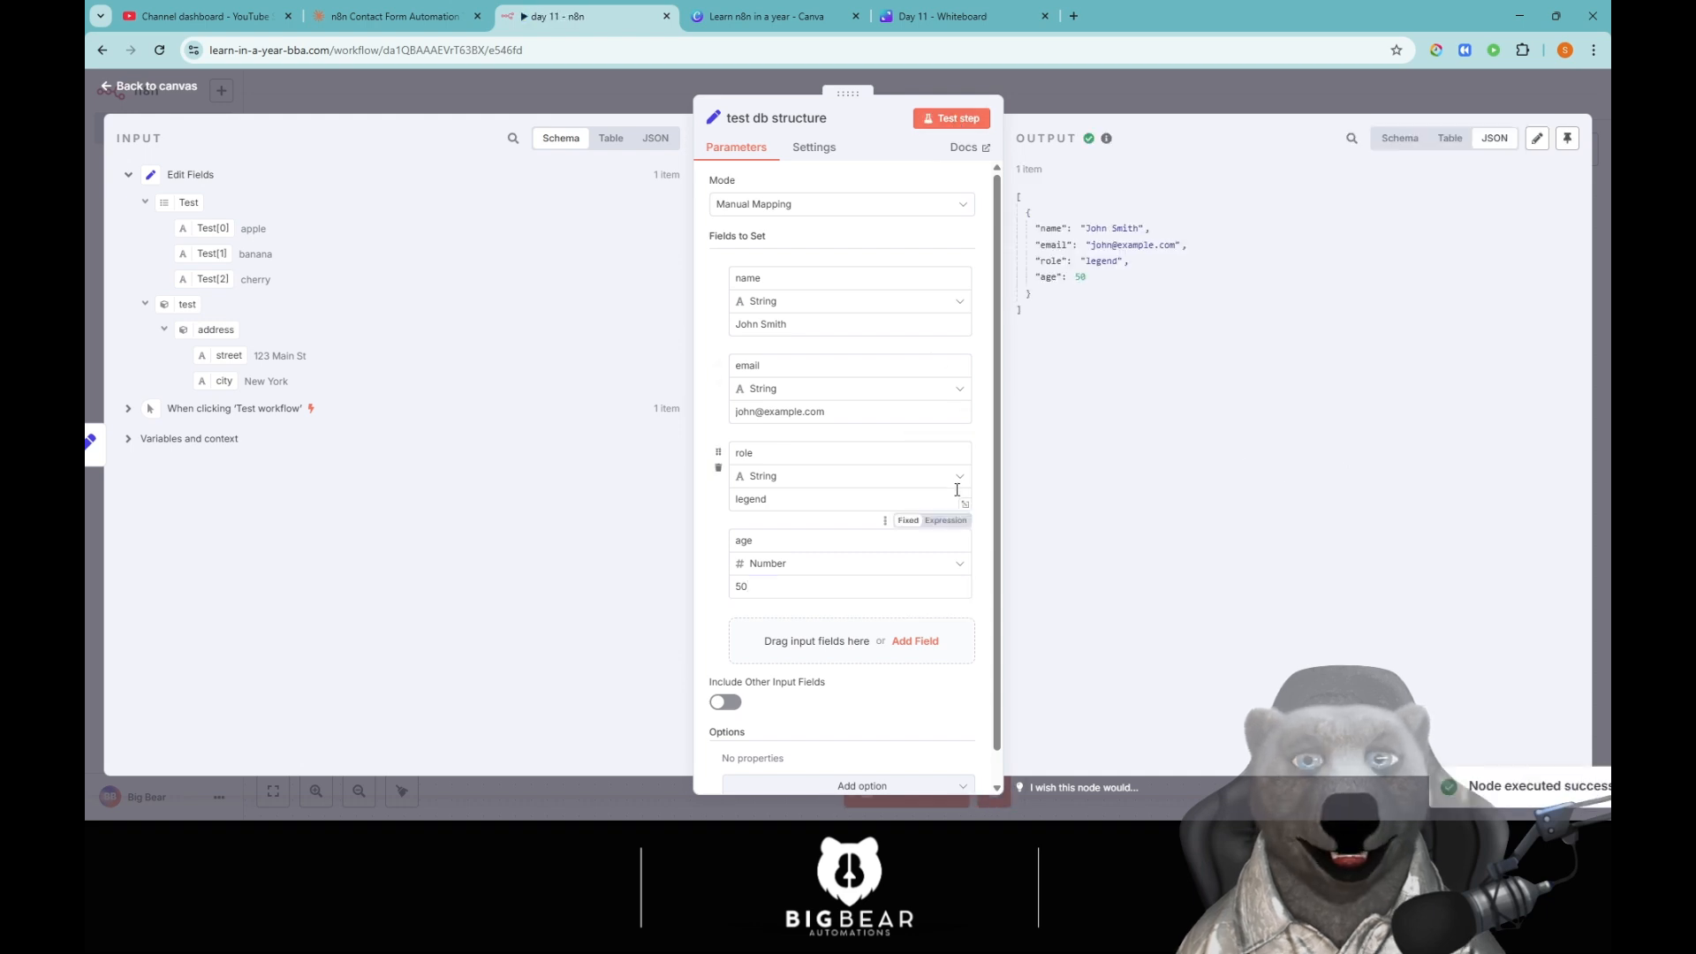
# Highlight the role legend and age 50 values in the test output.
pyautogui.moveTo(1072, 278); pyautogui.dragTo(1102, 281)
pyautogui.click(1102, 281)
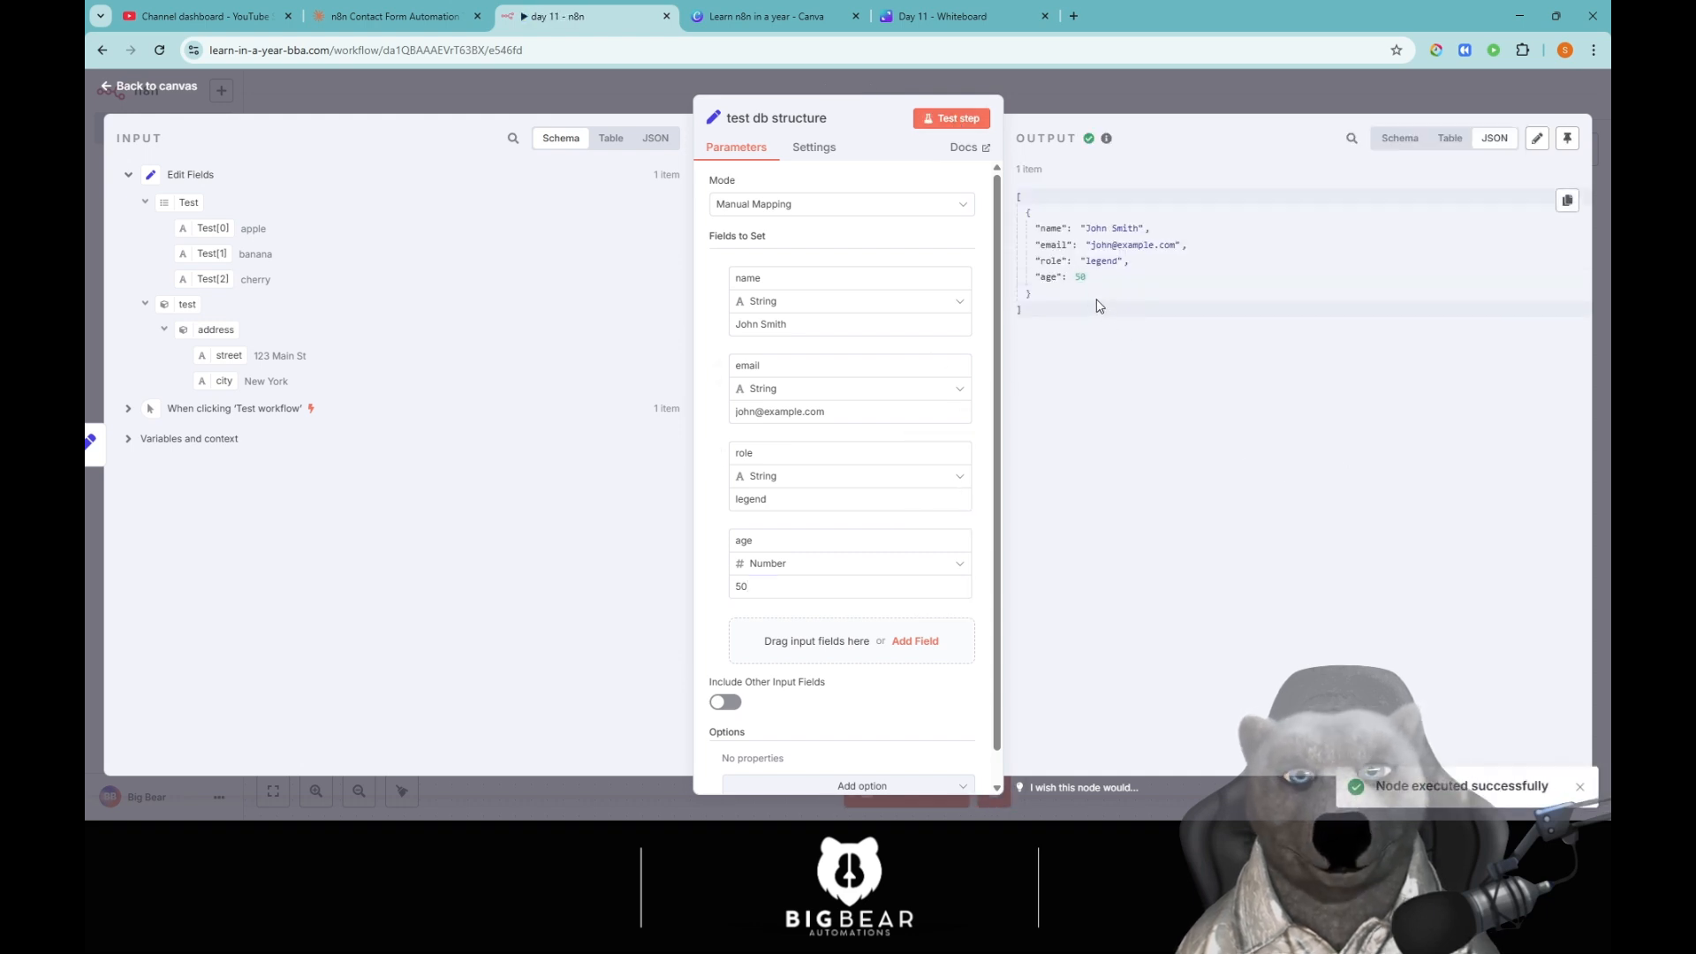
pyautogui.doubleClick(1099, 262)
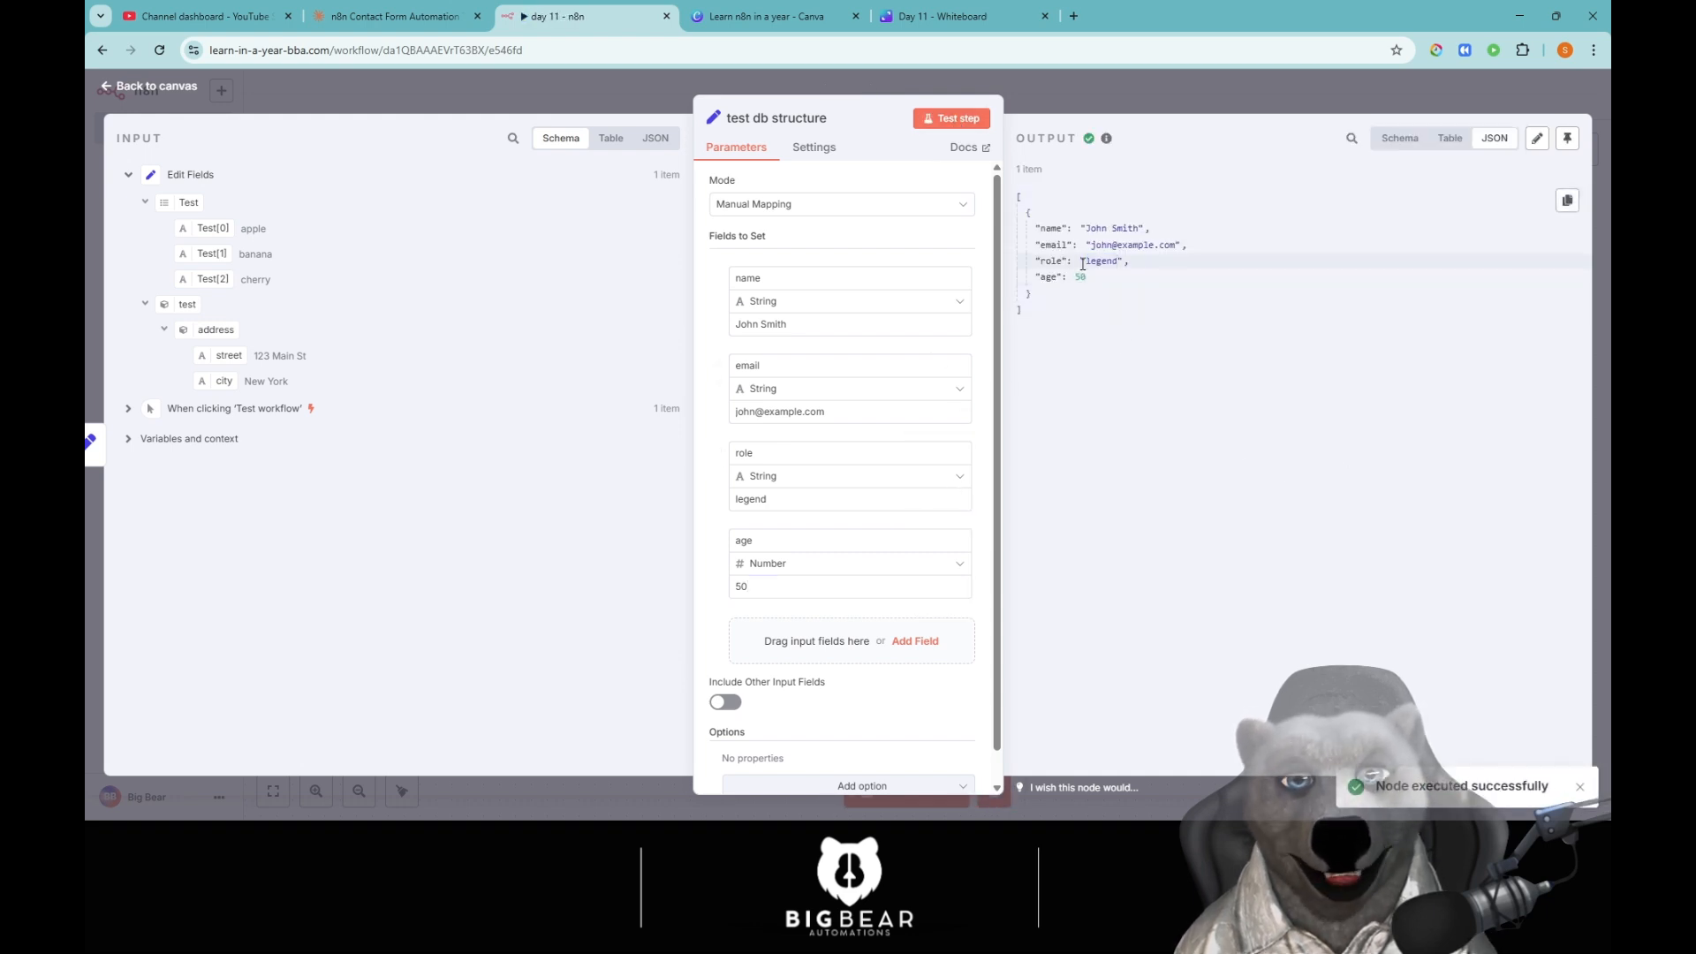
pyautogui.moveTo(1080, 264); pyautogui.dragTo(1091, 263)
pyautogui.doubleClick(1098, 263)
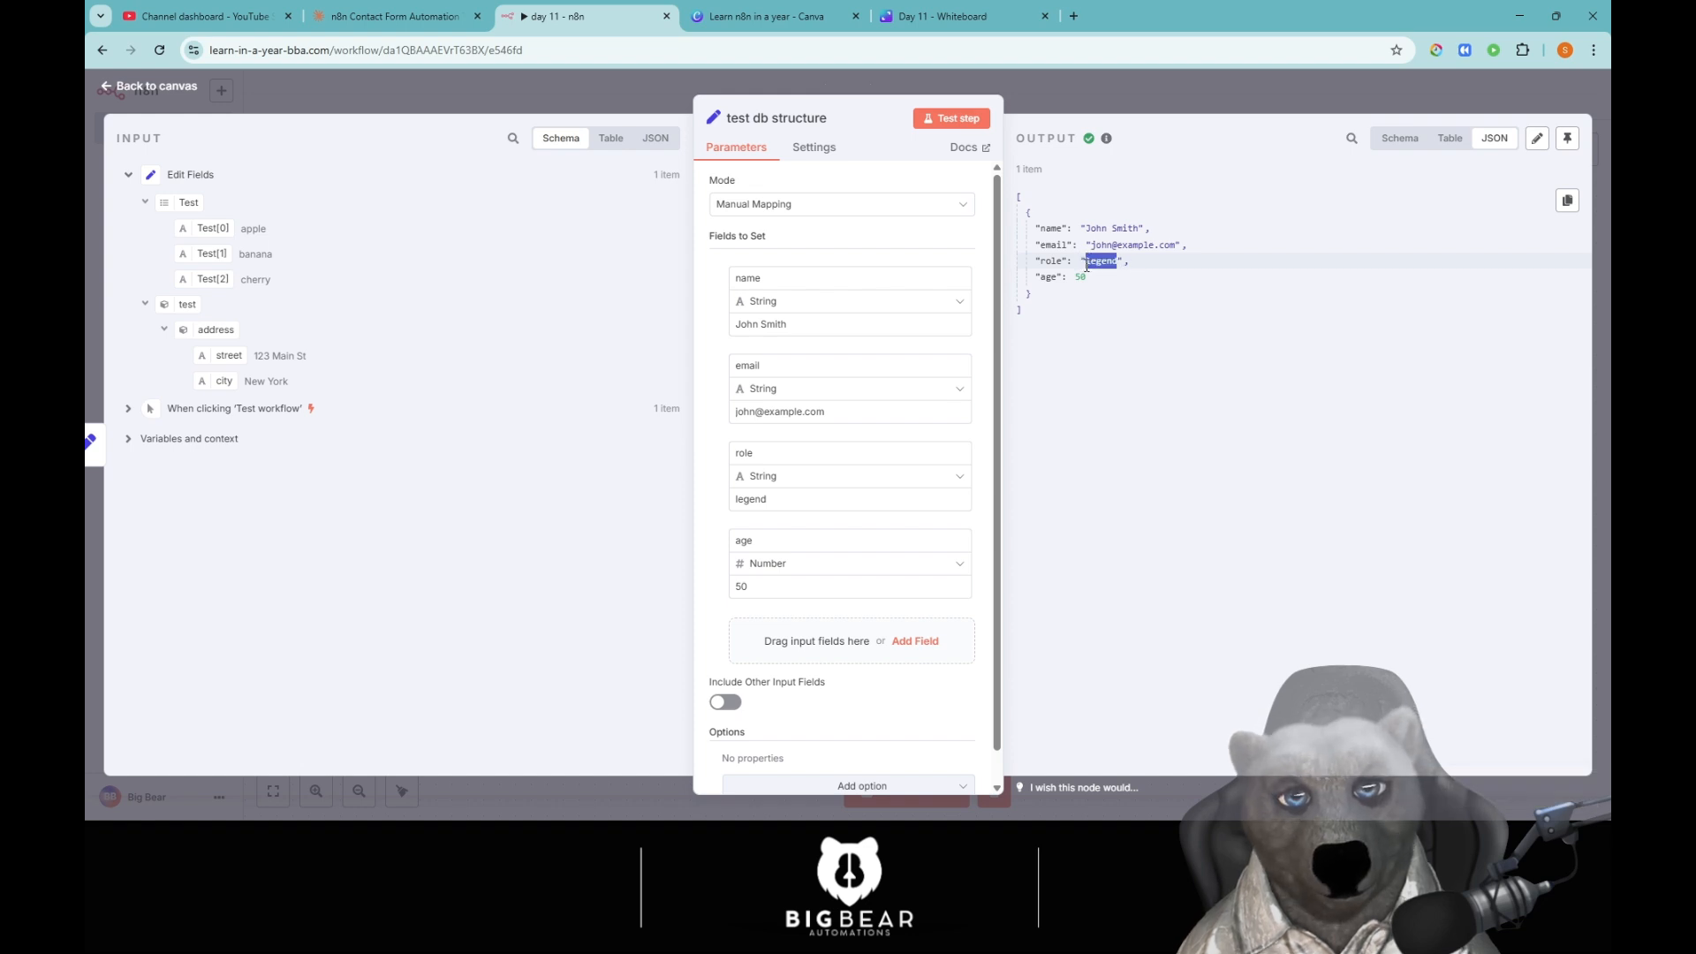
pyautogui.doubleClick(1081, 277)
pyautogui.click(1173, 282)
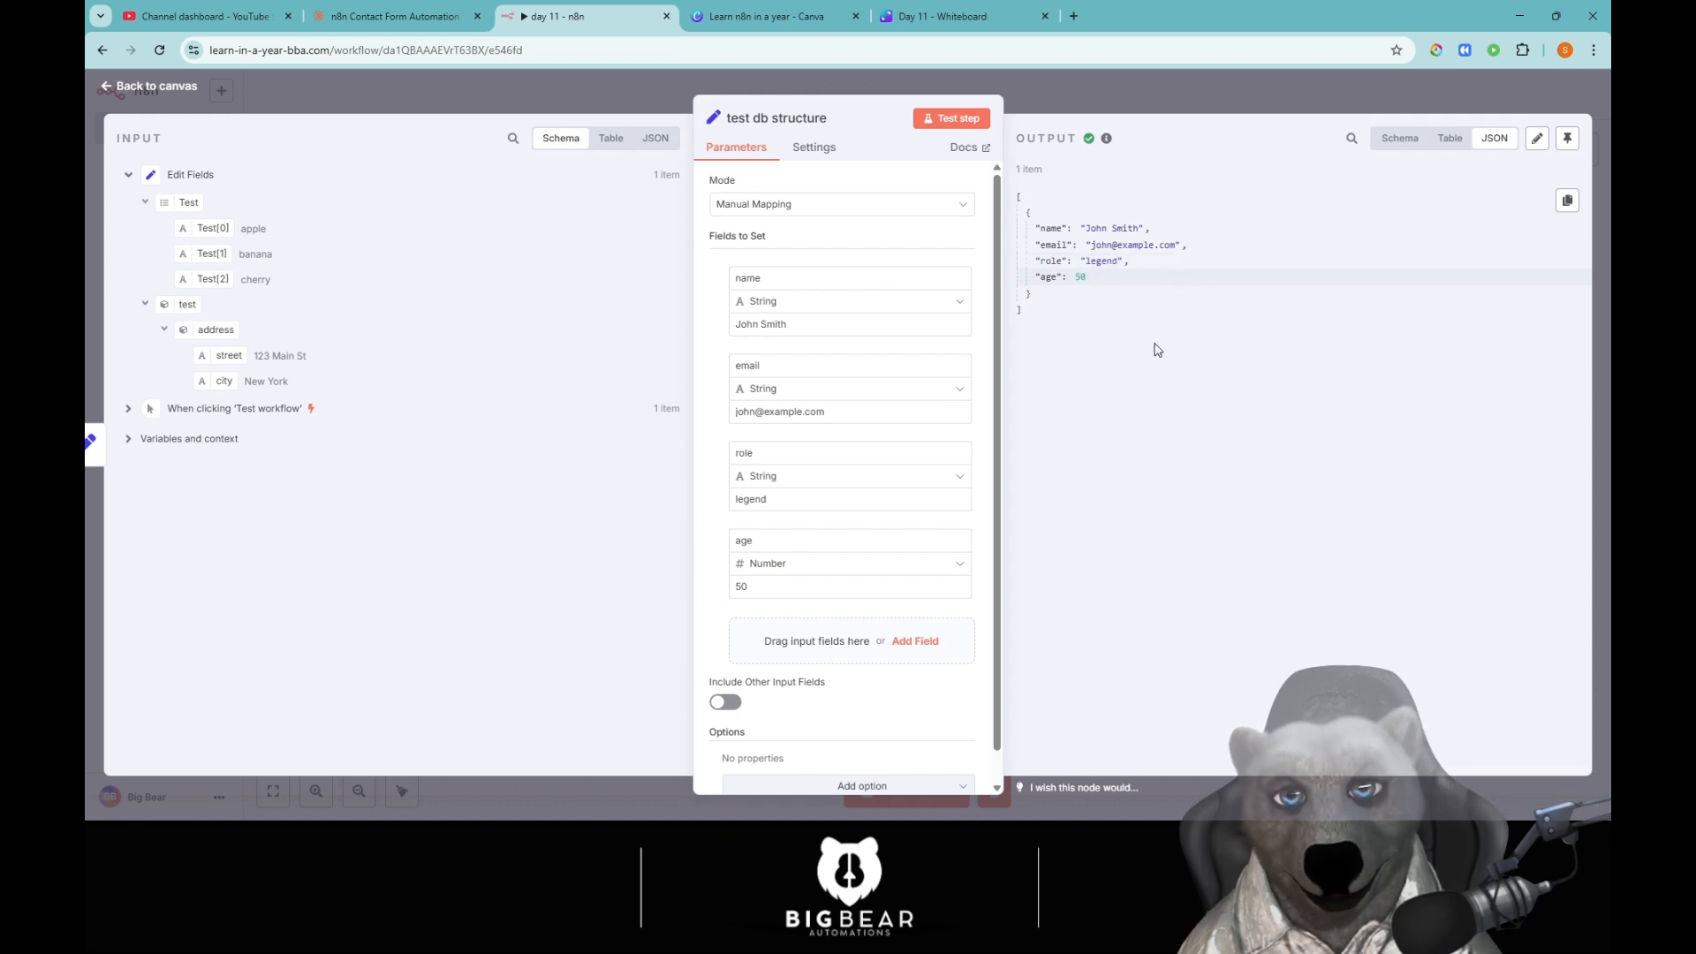
# Create a Number-type salary field with value 15000000 and run a test of the node.
pyautogui.click(936, 642)
pyautogui.click(819, 631)
pyautogui.click(815, 652)
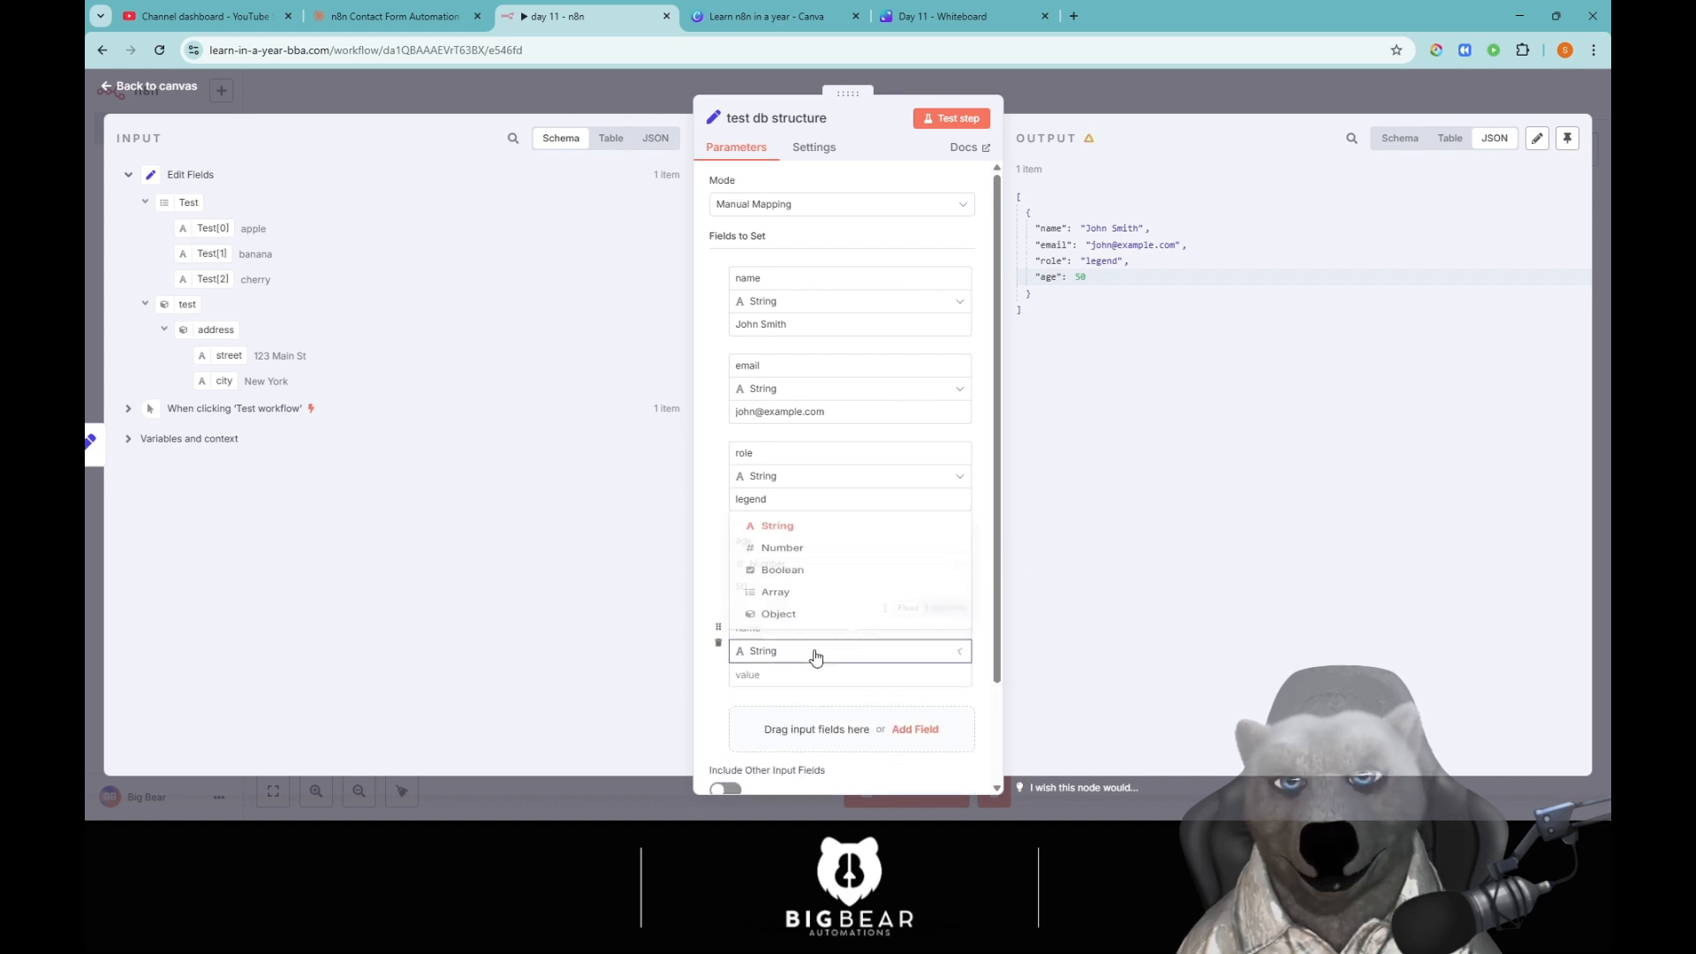
pyautogui.click(782, 529)
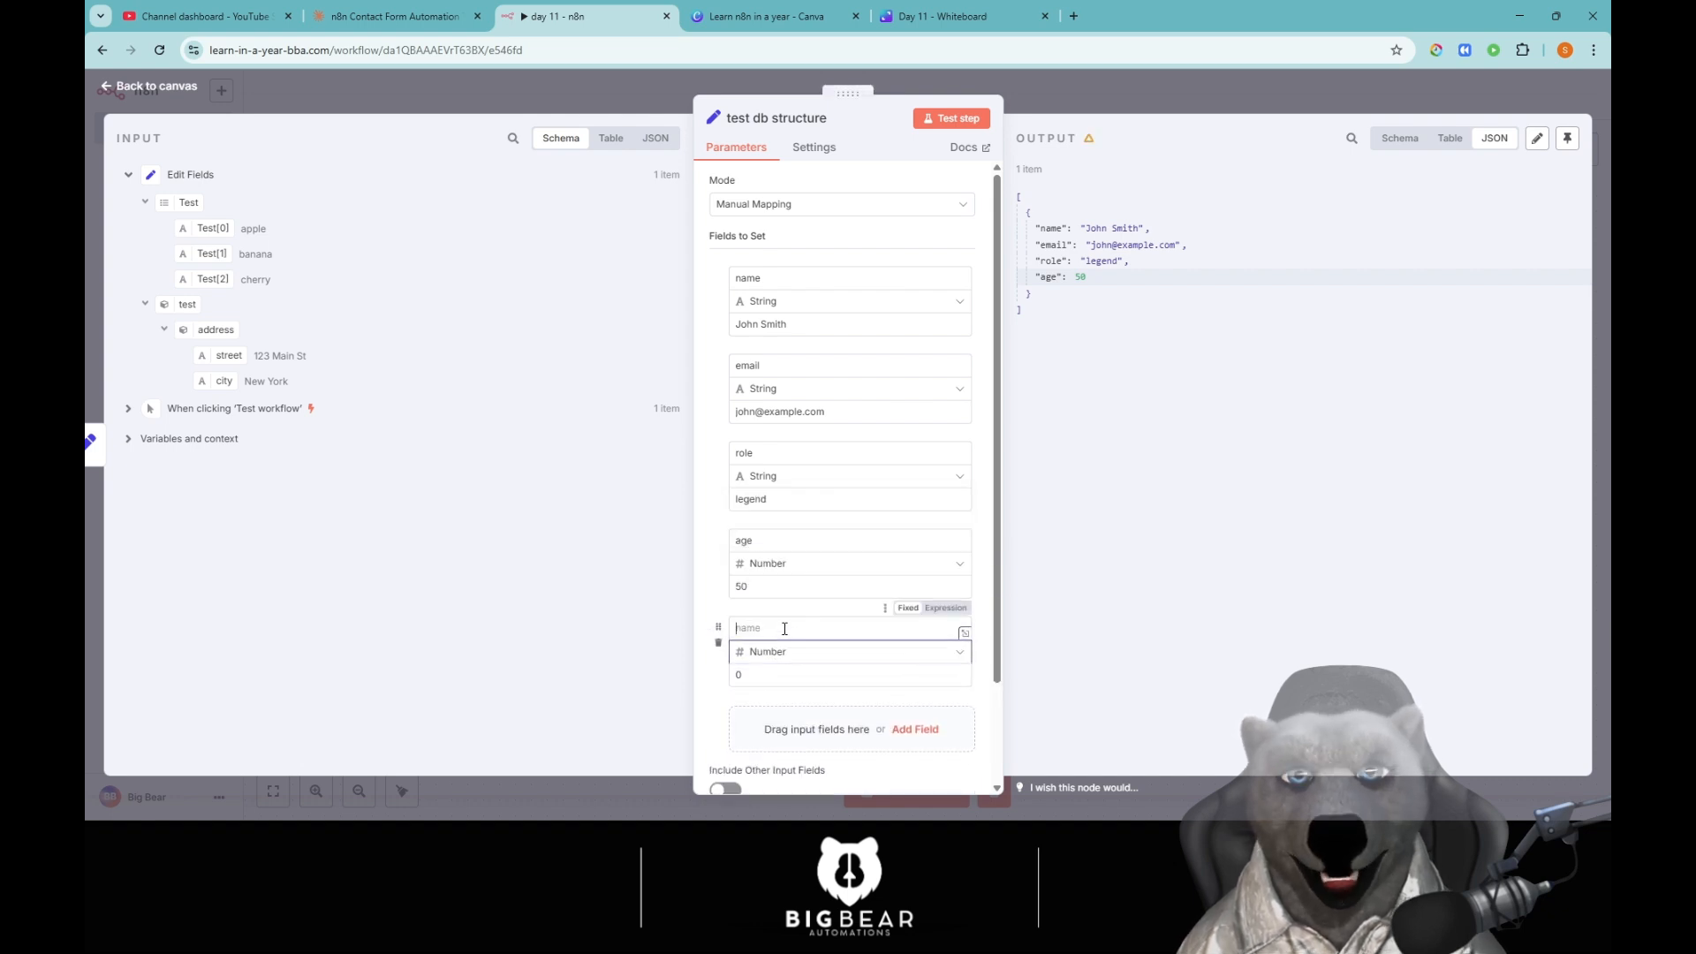
pyautogui.click(784, 627)
pyautogui.write('salar')
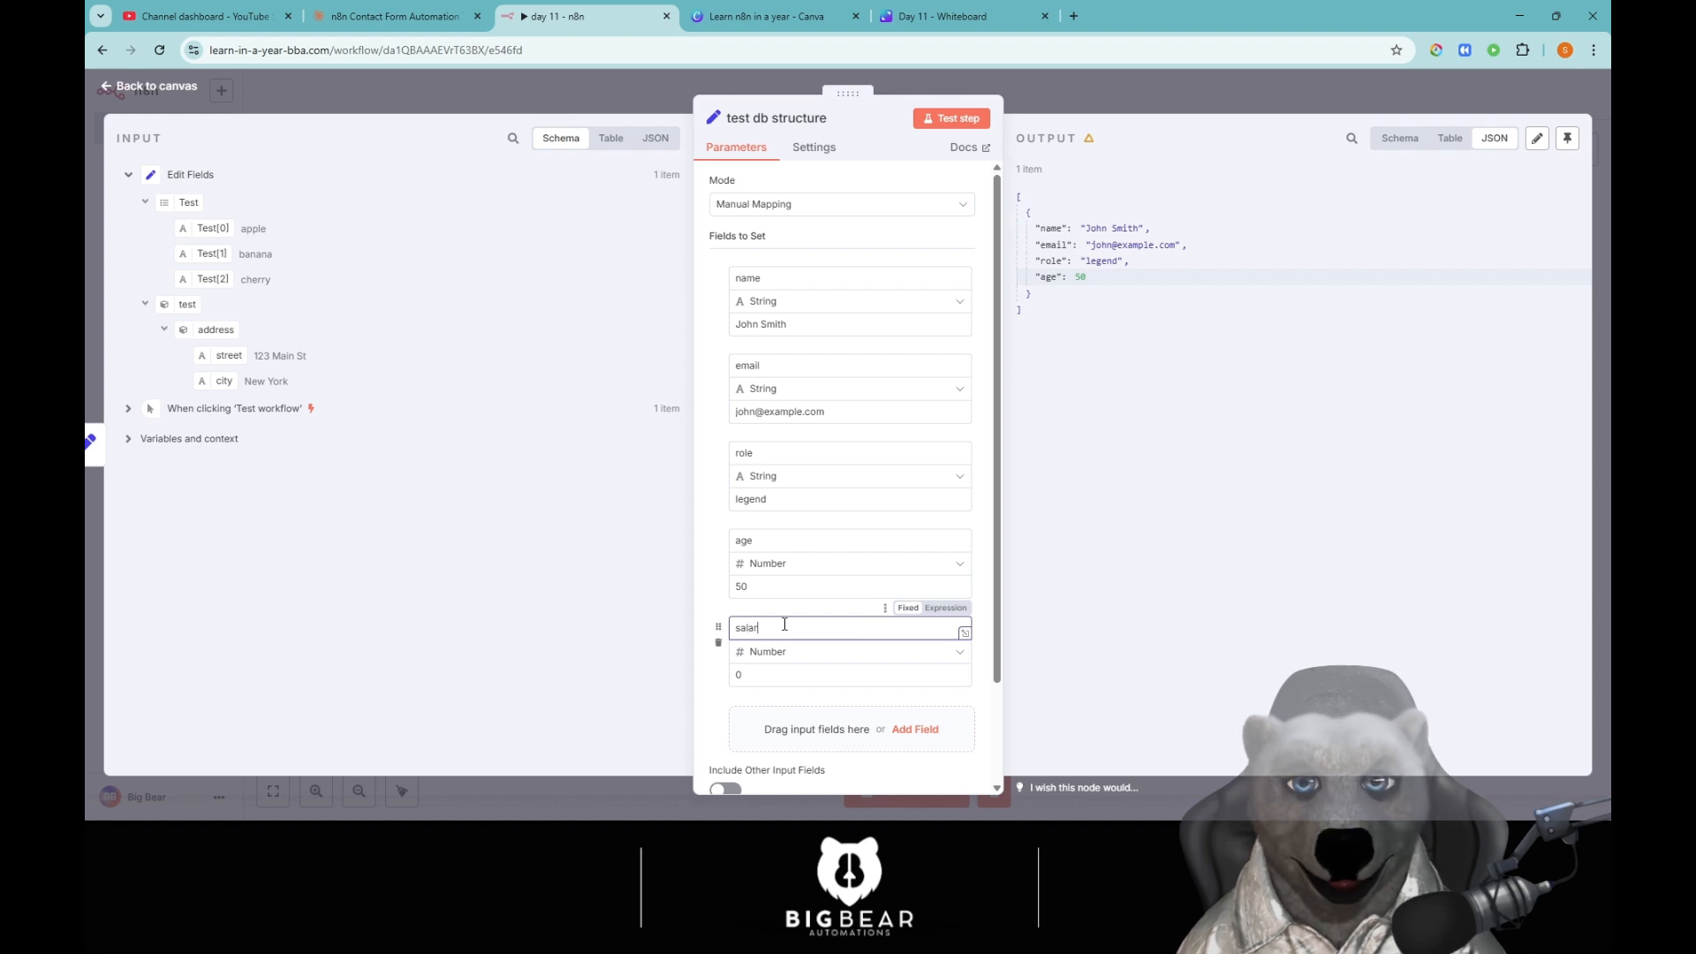
pyautogui.write('y')
pyautogui.click(765, 675)
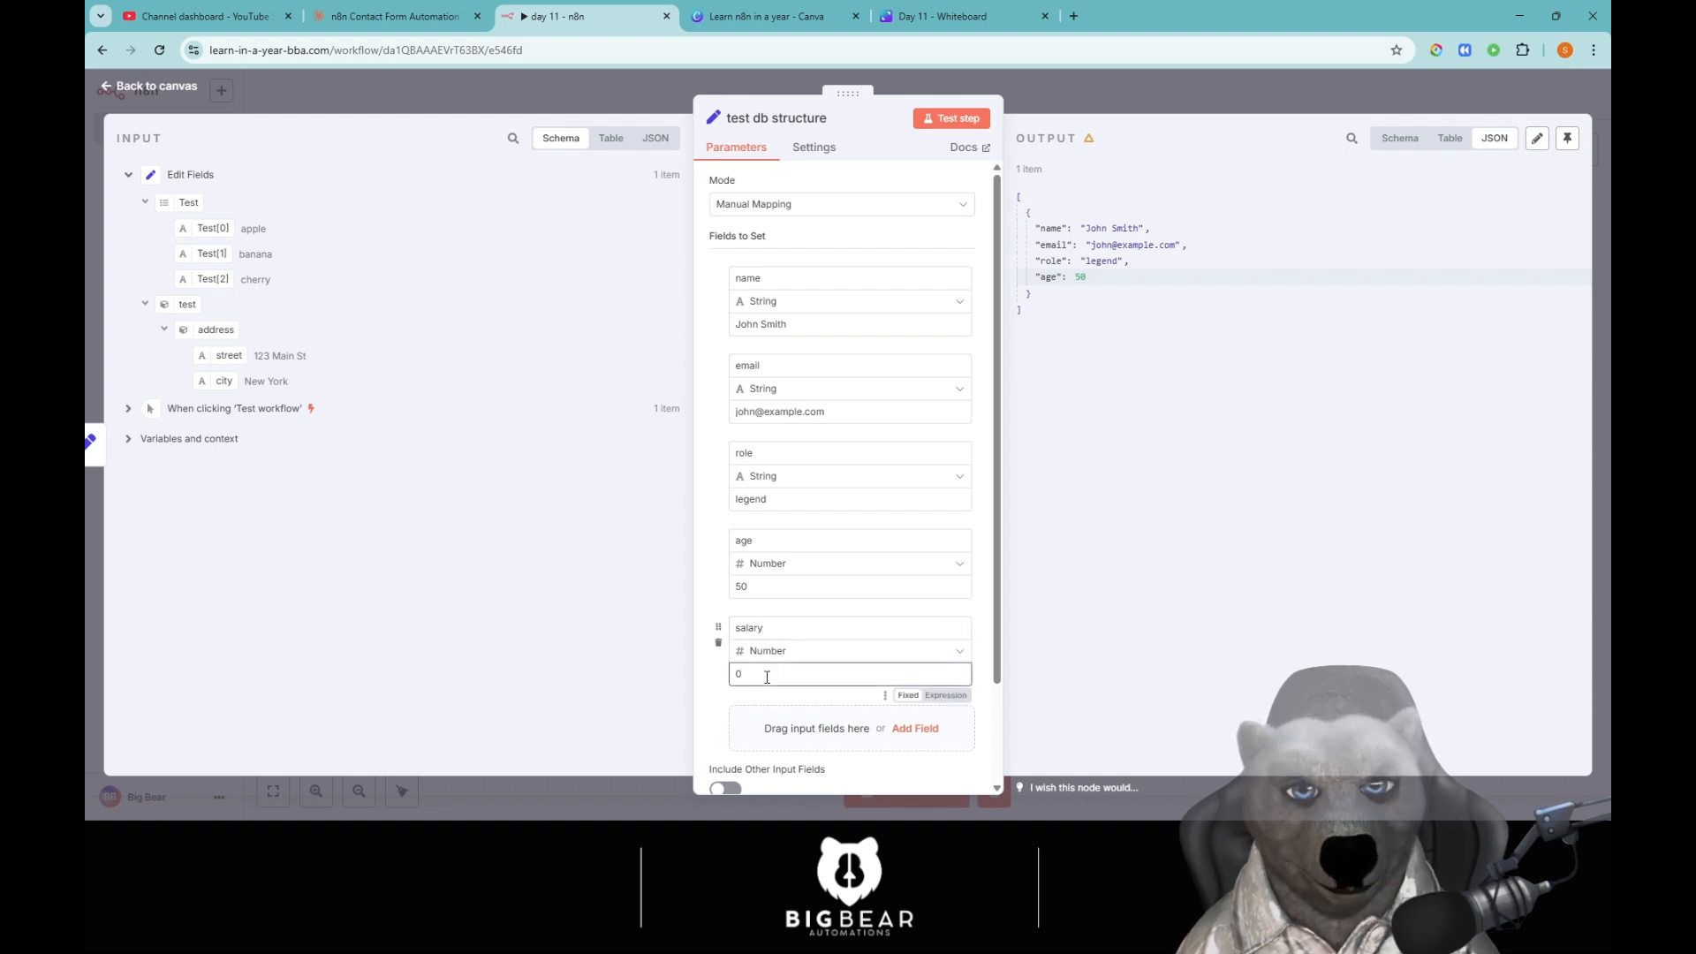
pyautogui.press('BackSpace')
pyautogui.write('150')
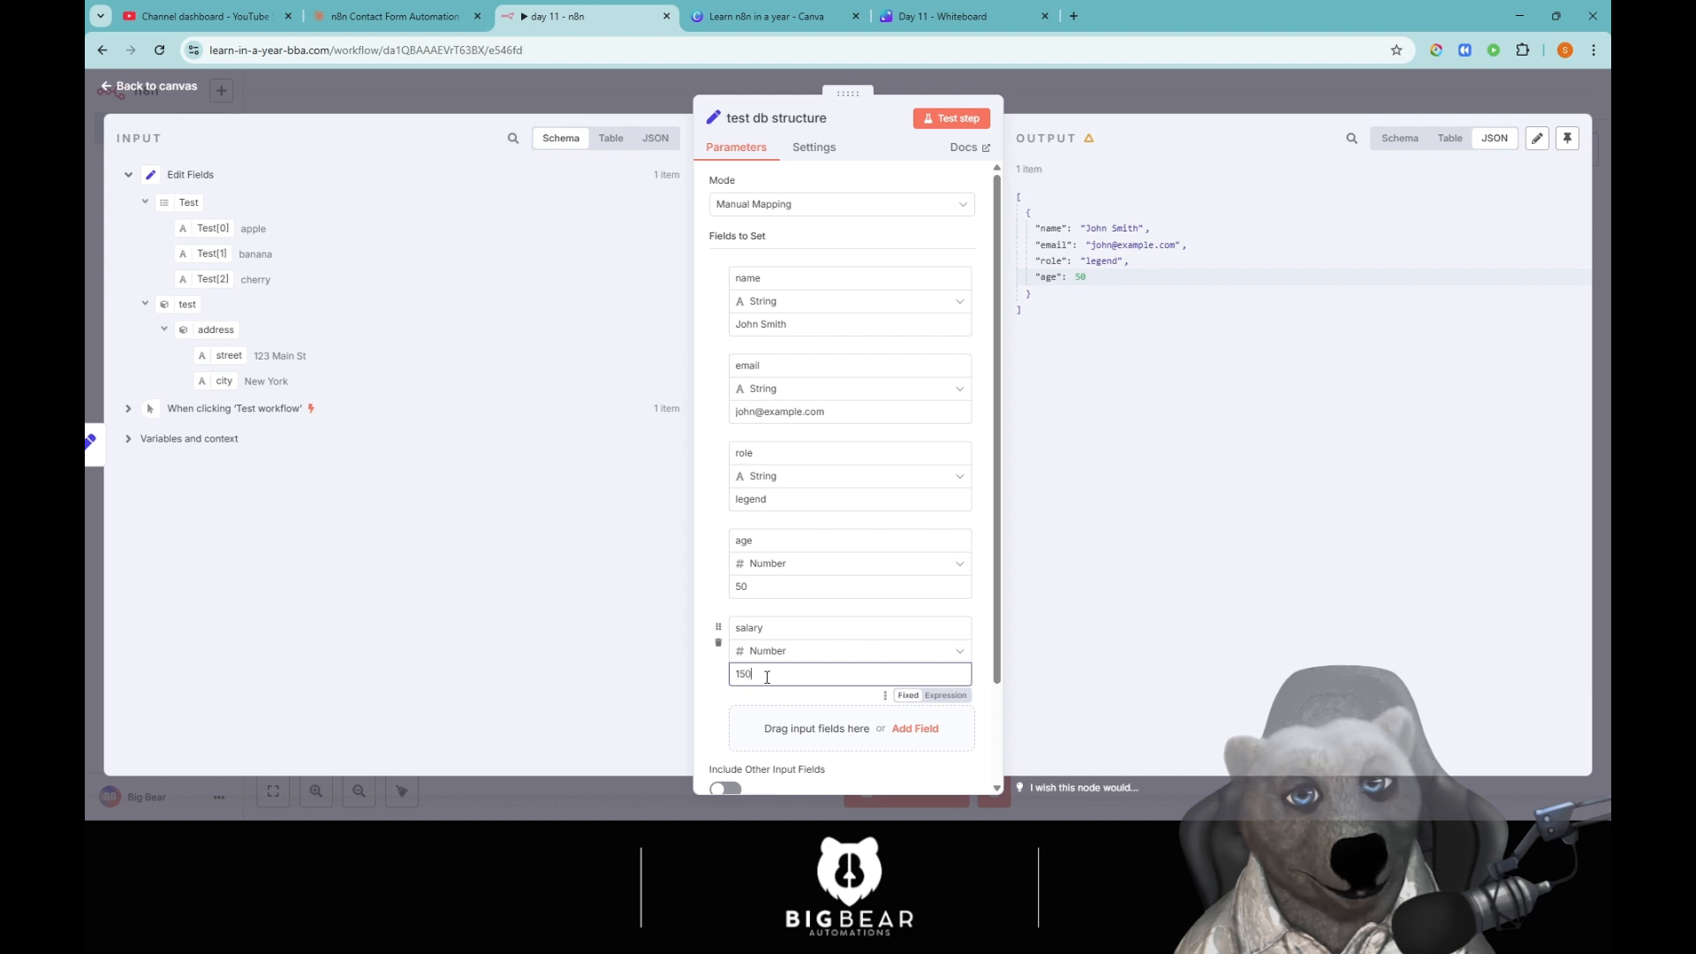
pyautogui.write('00000')
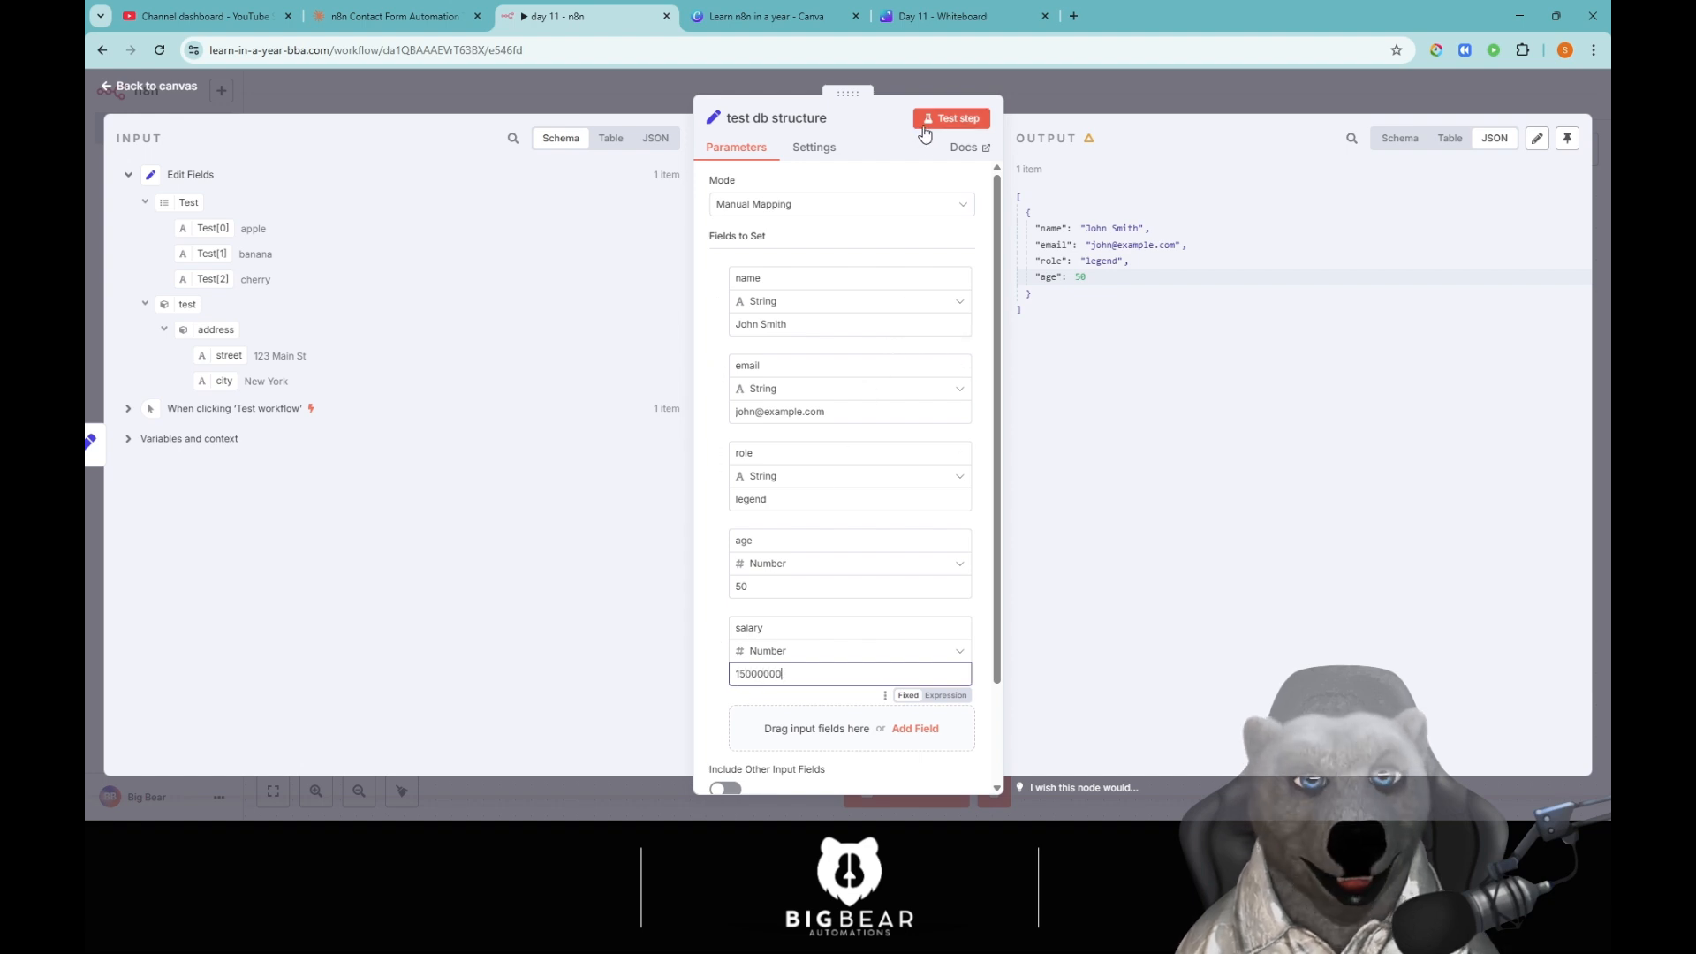
pyautogui.click(924, 129)
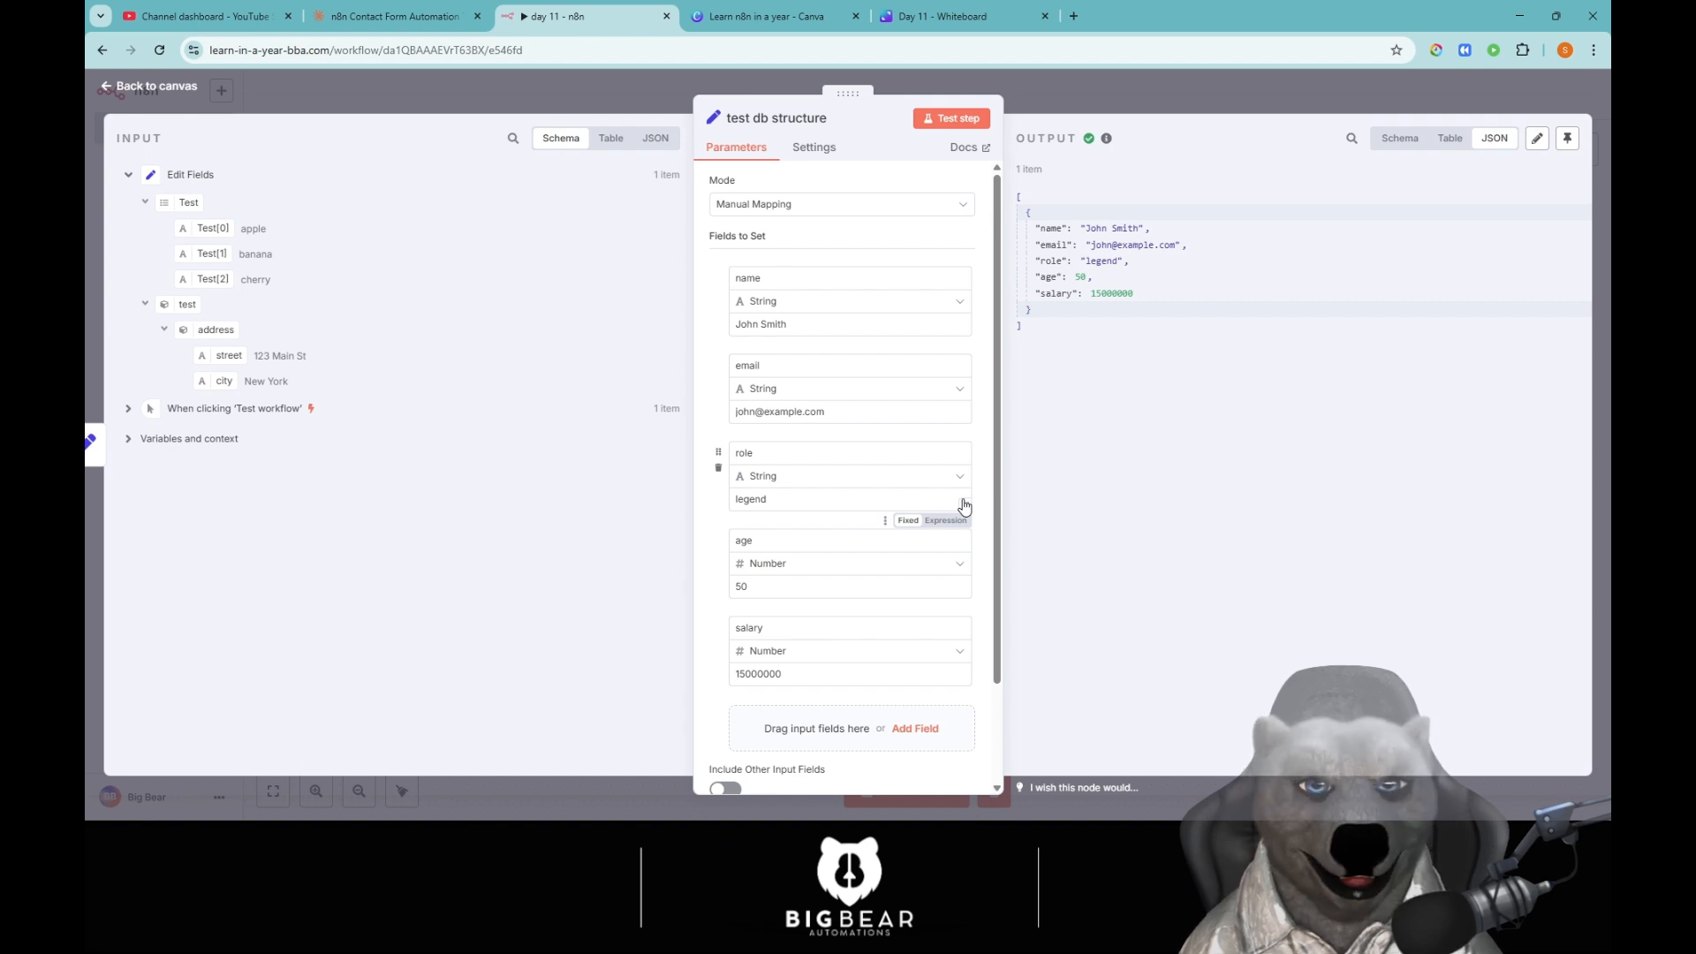
pyautogui.scroll(-3, 965, 506)
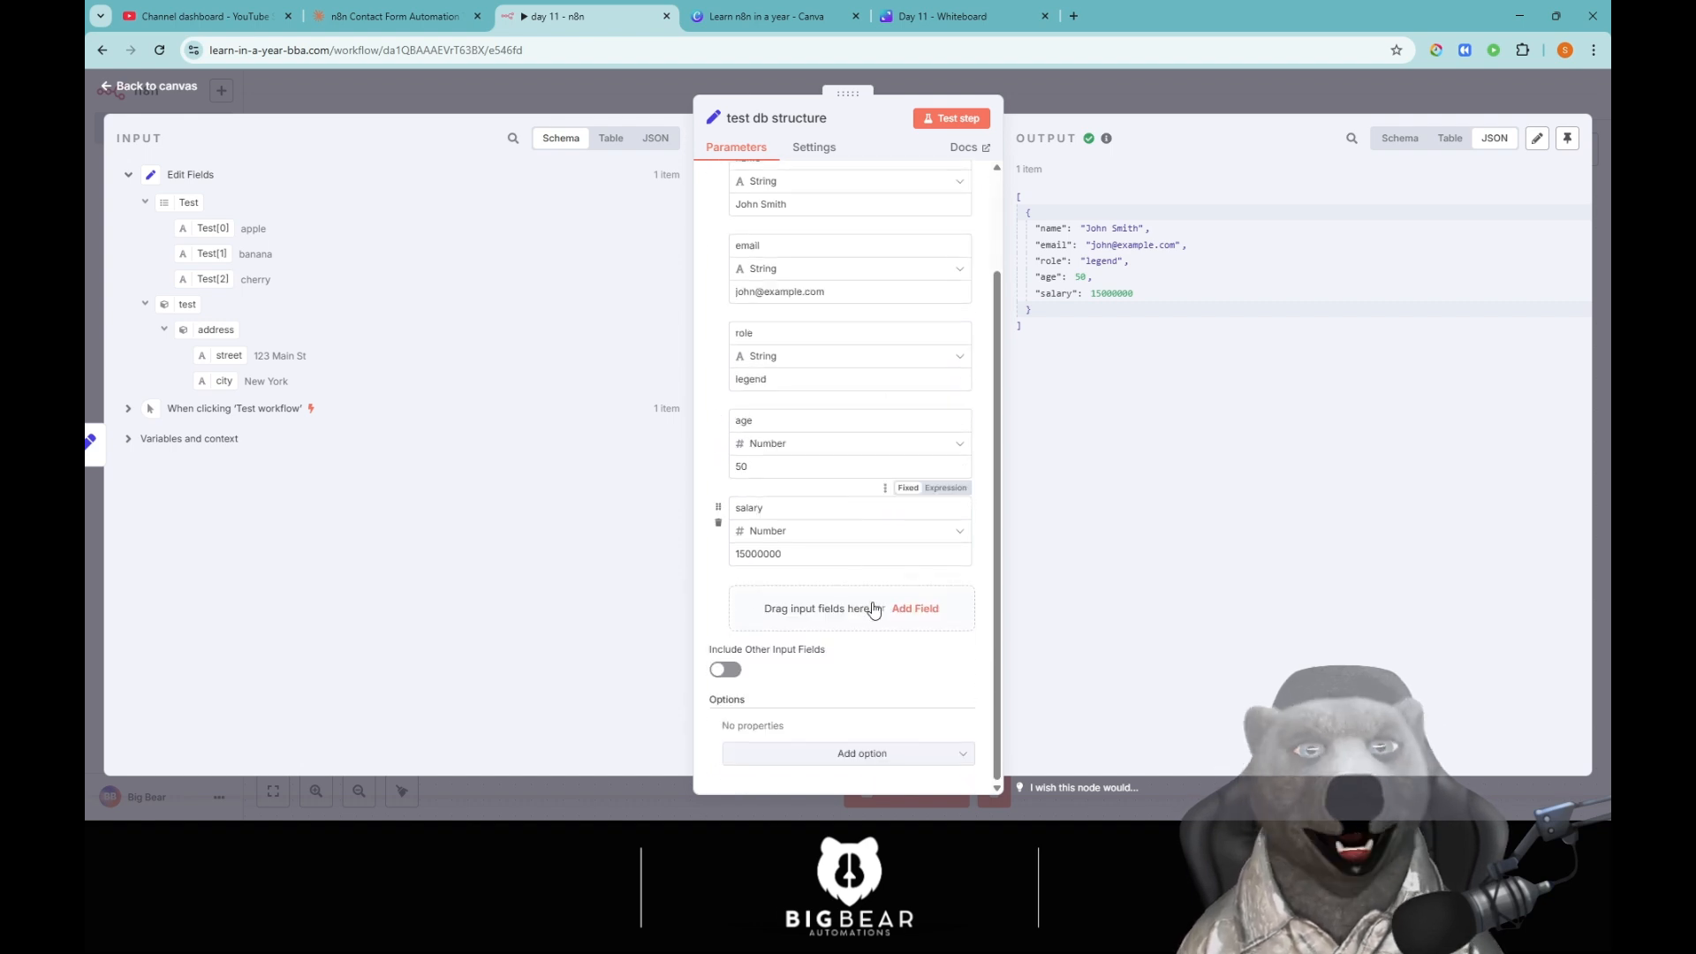
# Add a new Boolean field and name it isPro.
pyautogui.click(919, 607)
pyautogui.scroll(-1, 880, 566)
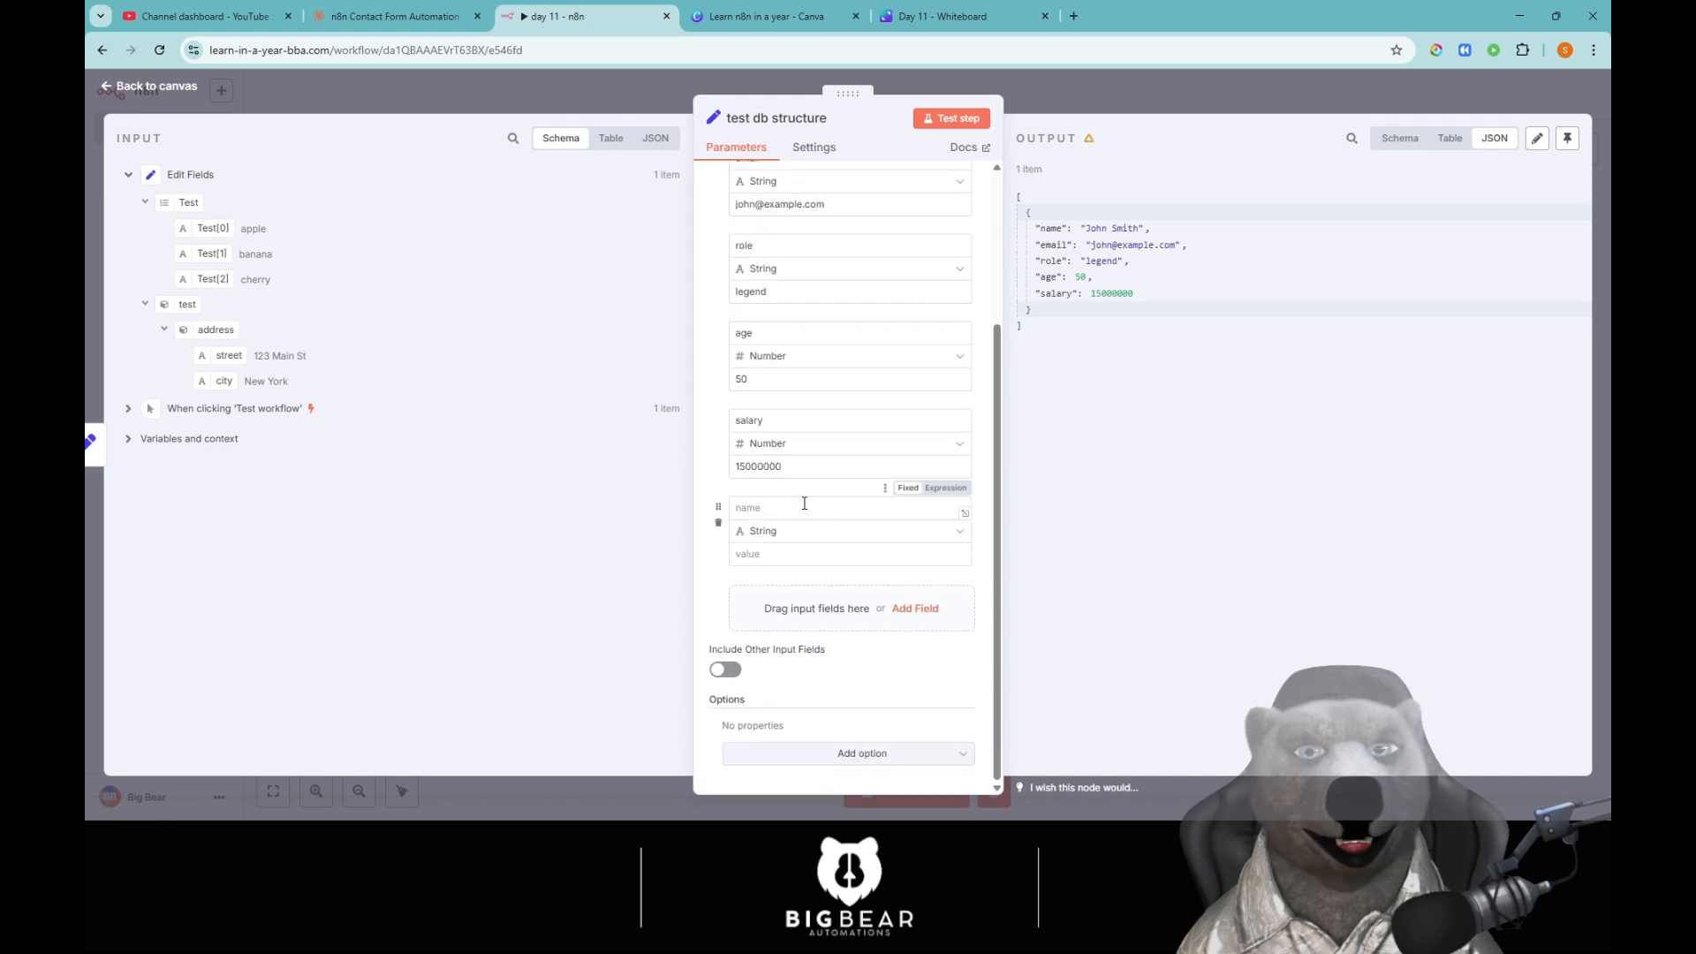
pyautogui.click(796, 535)
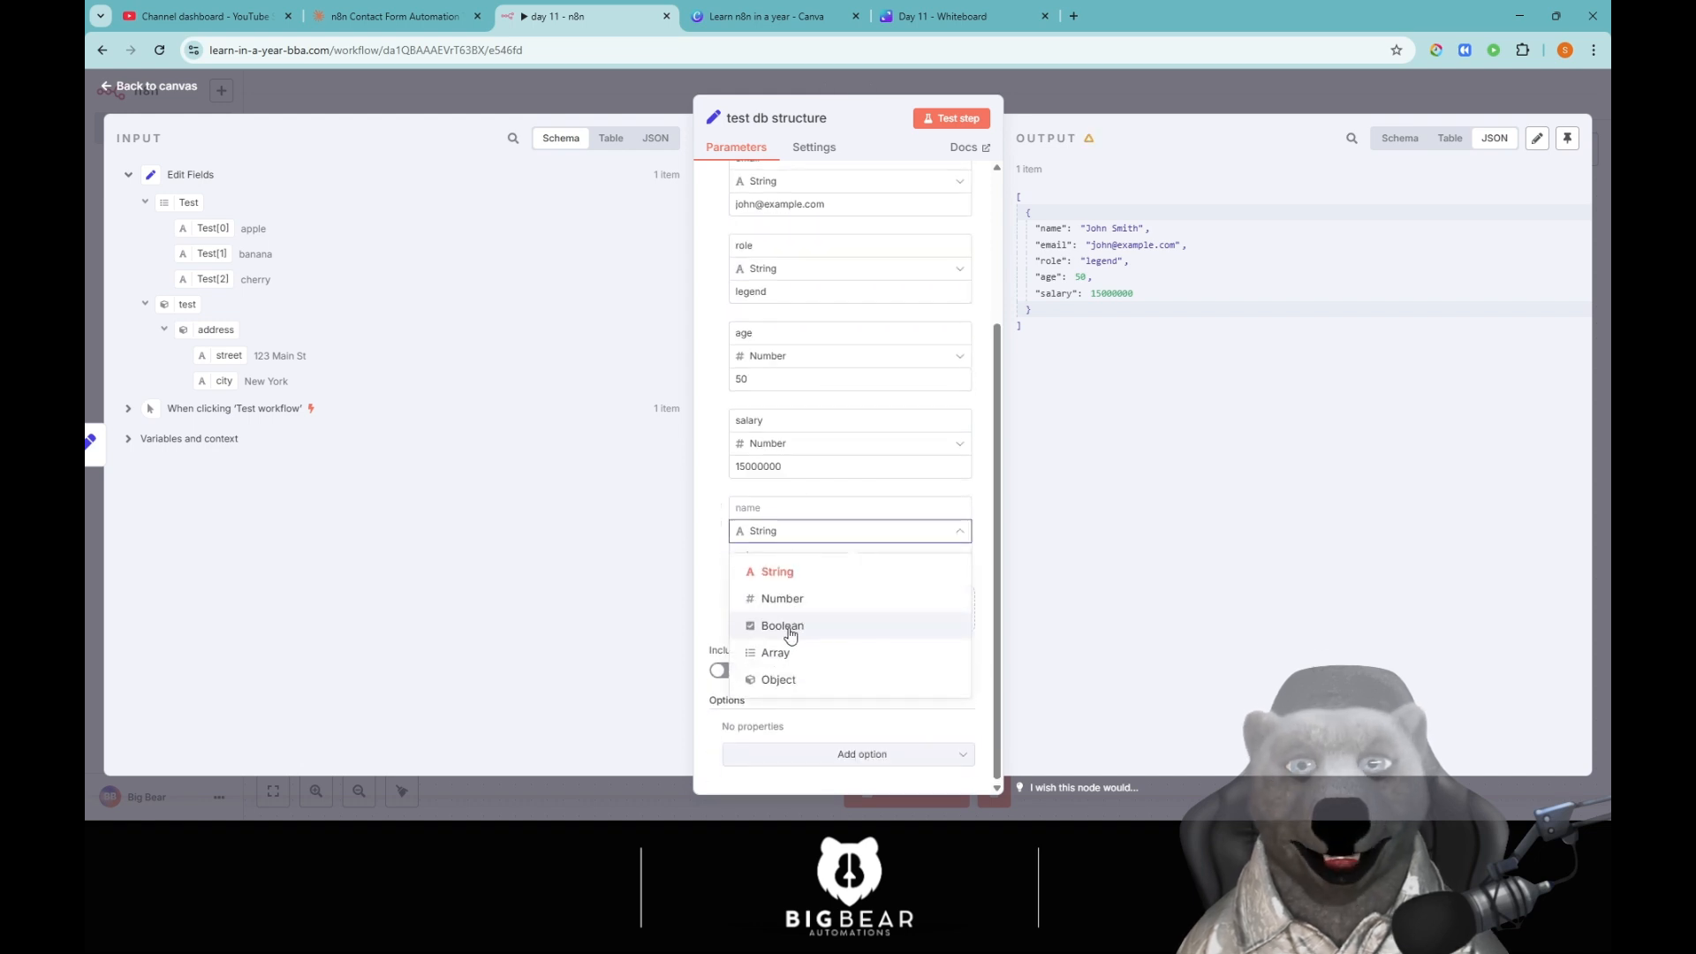
pyautogui.click(782, 622)
pyautogui.click(768, 506)
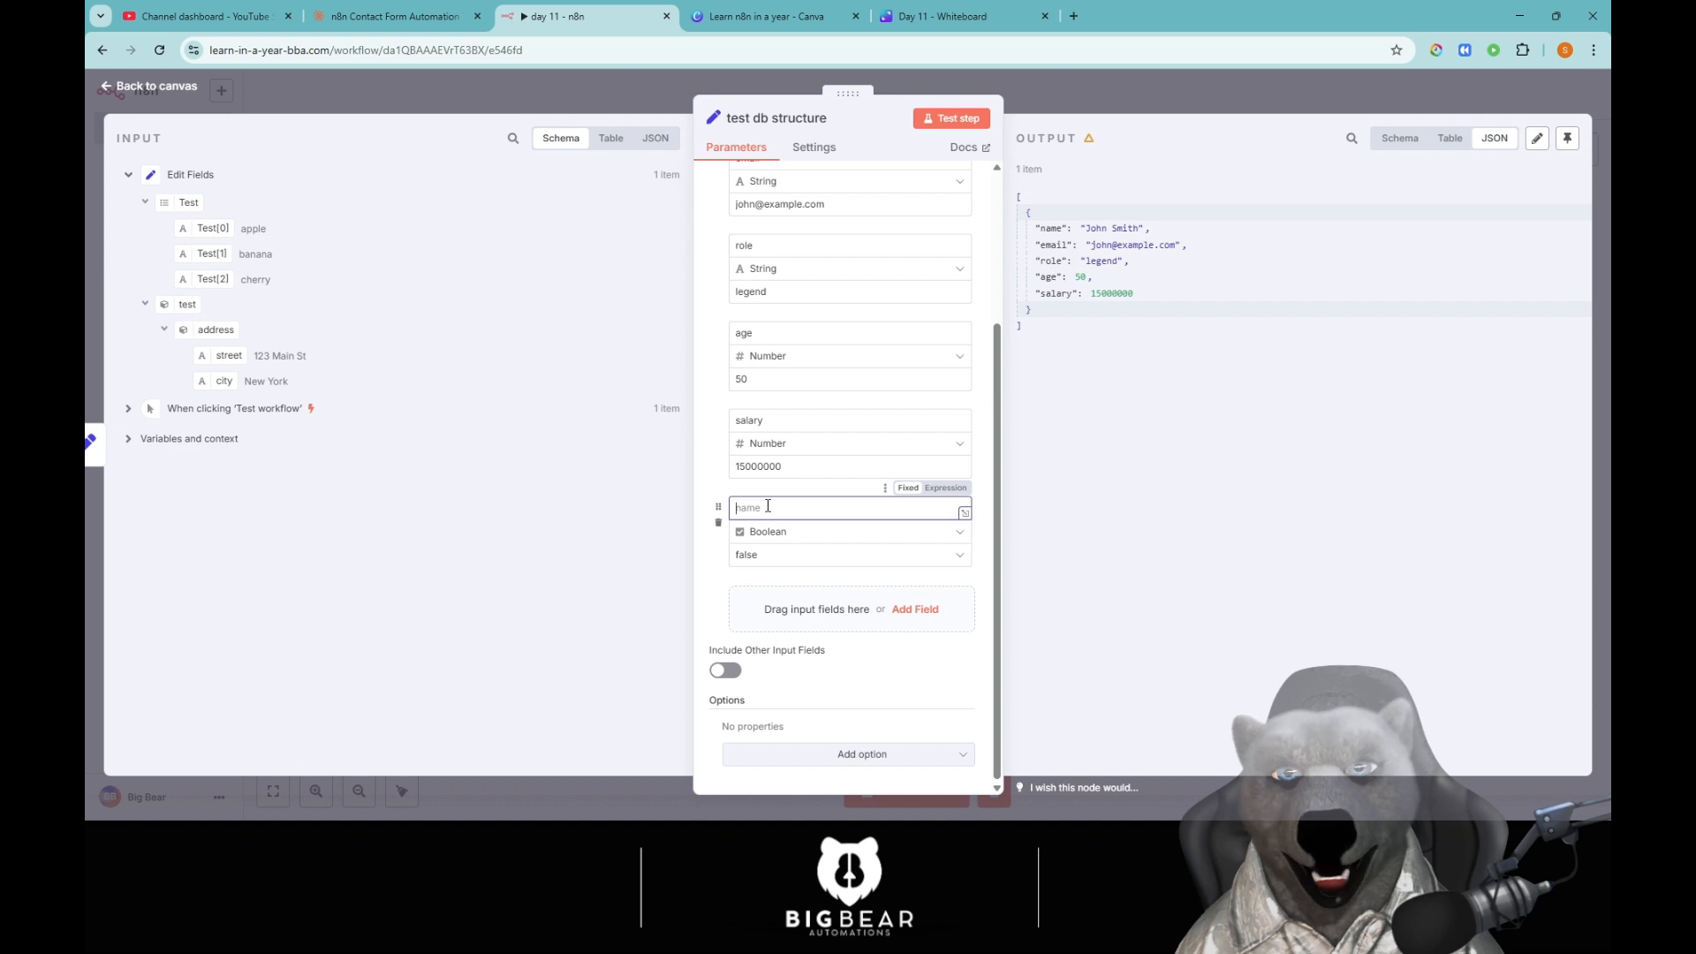
pyautogui.write('is')
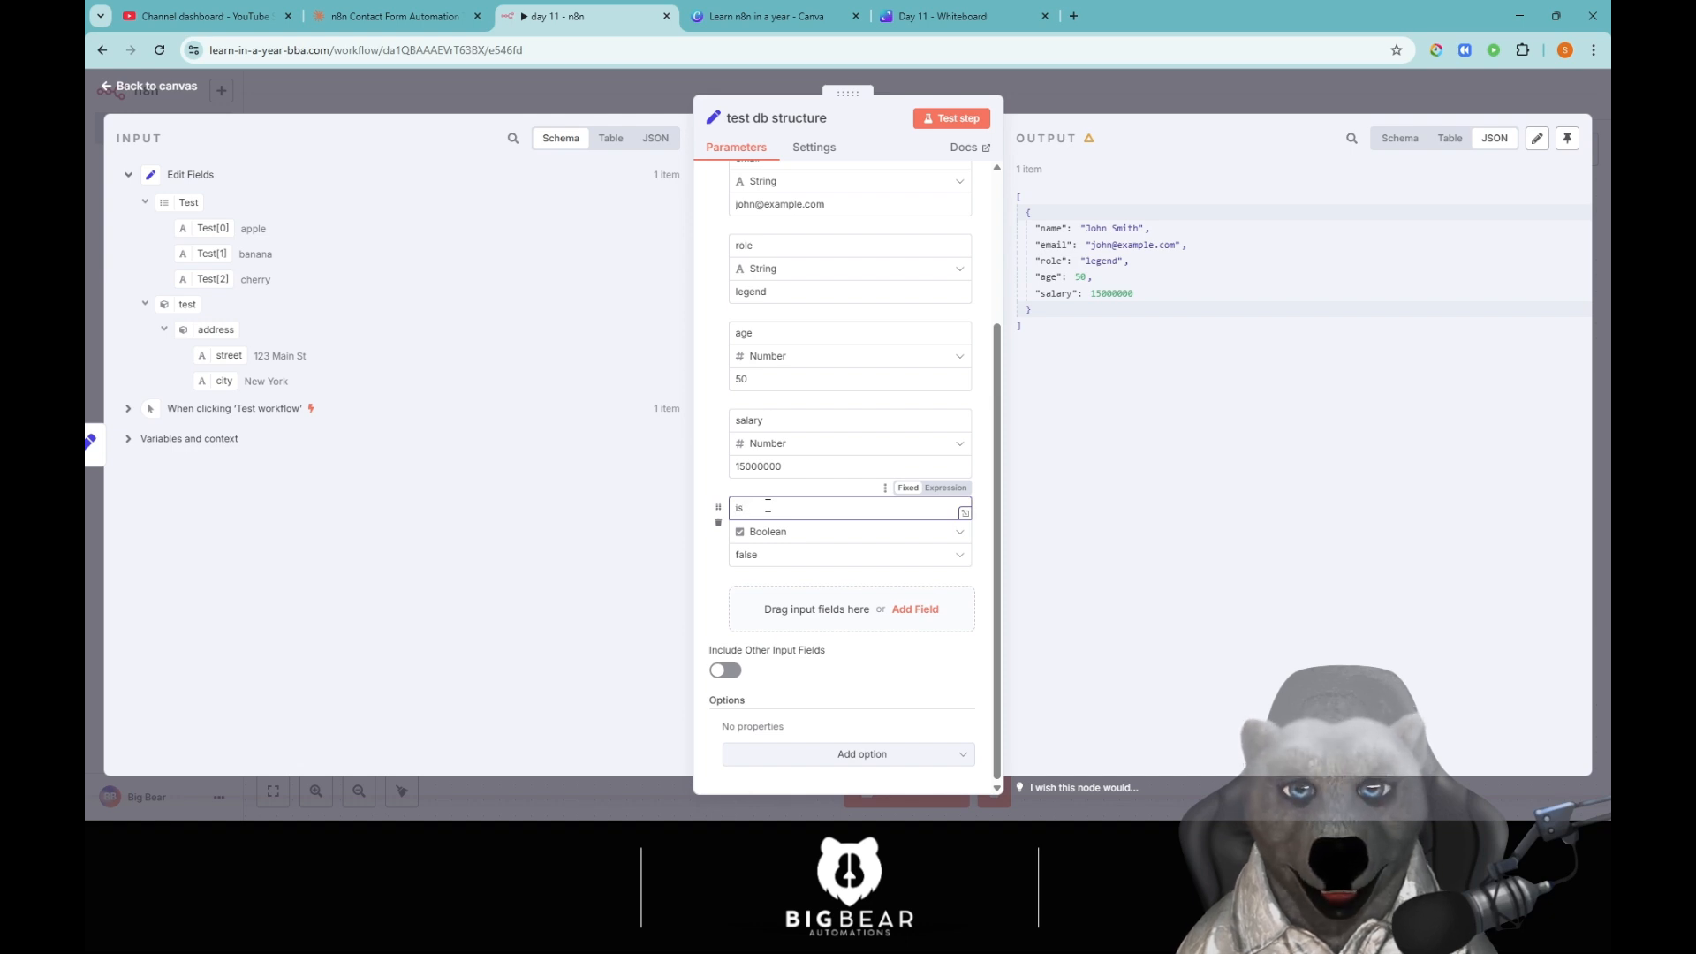
pyautogui.write('Pr')
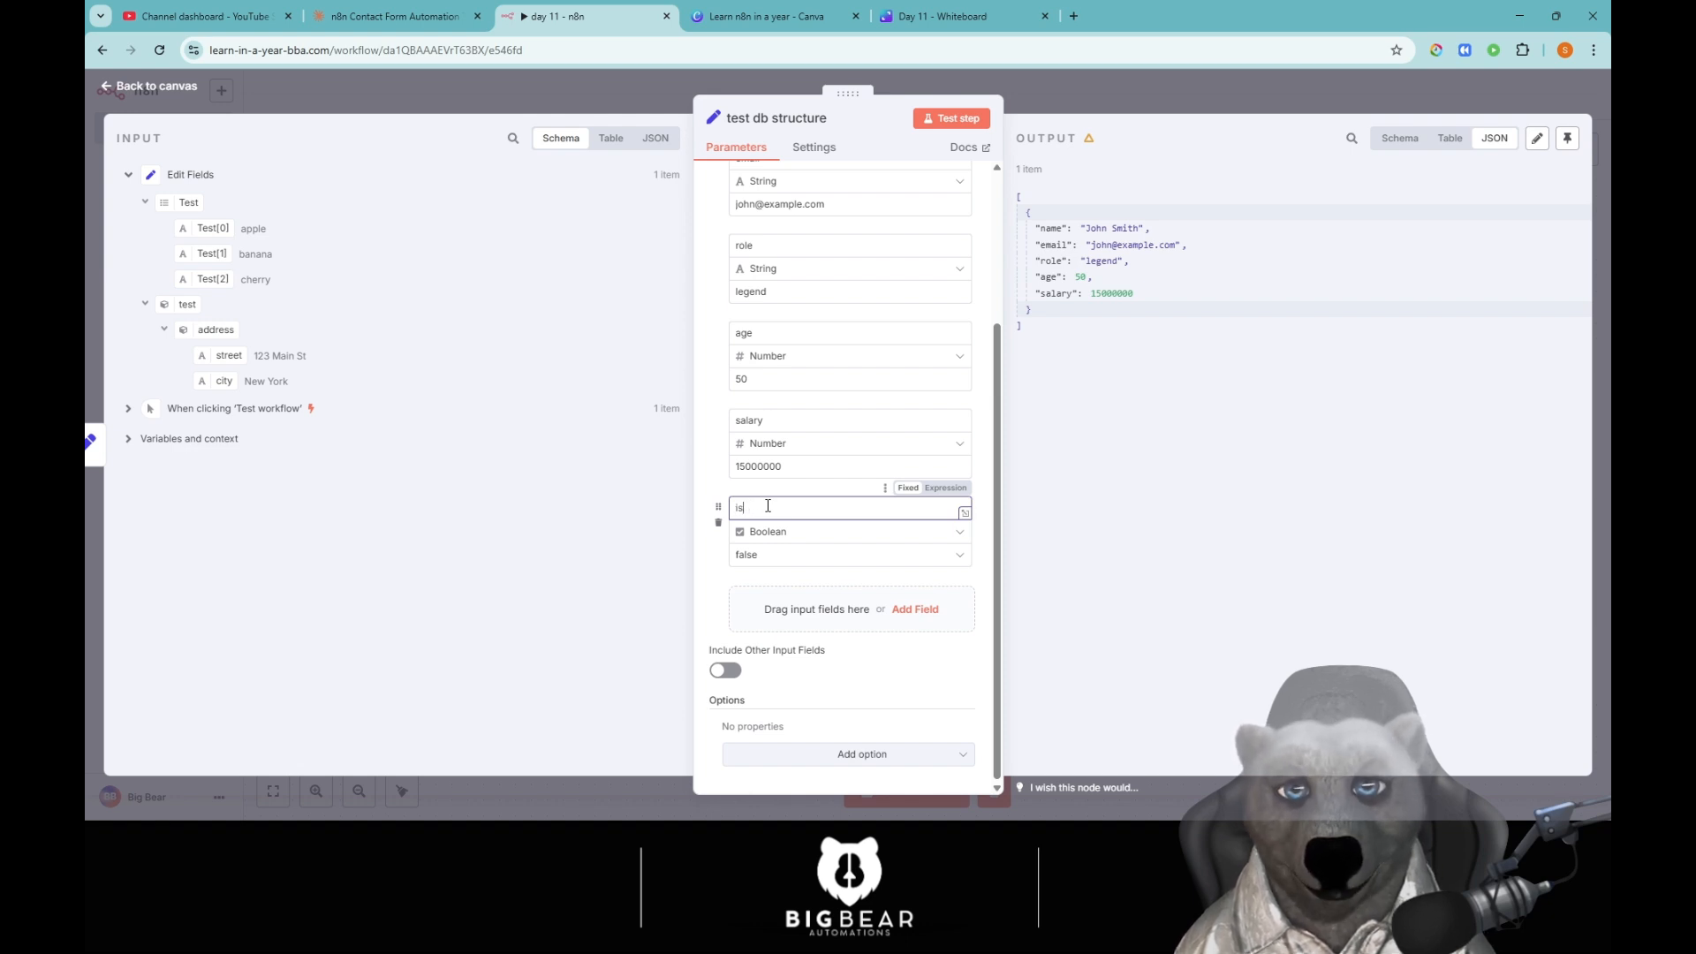
pyautogui.write('Pr')
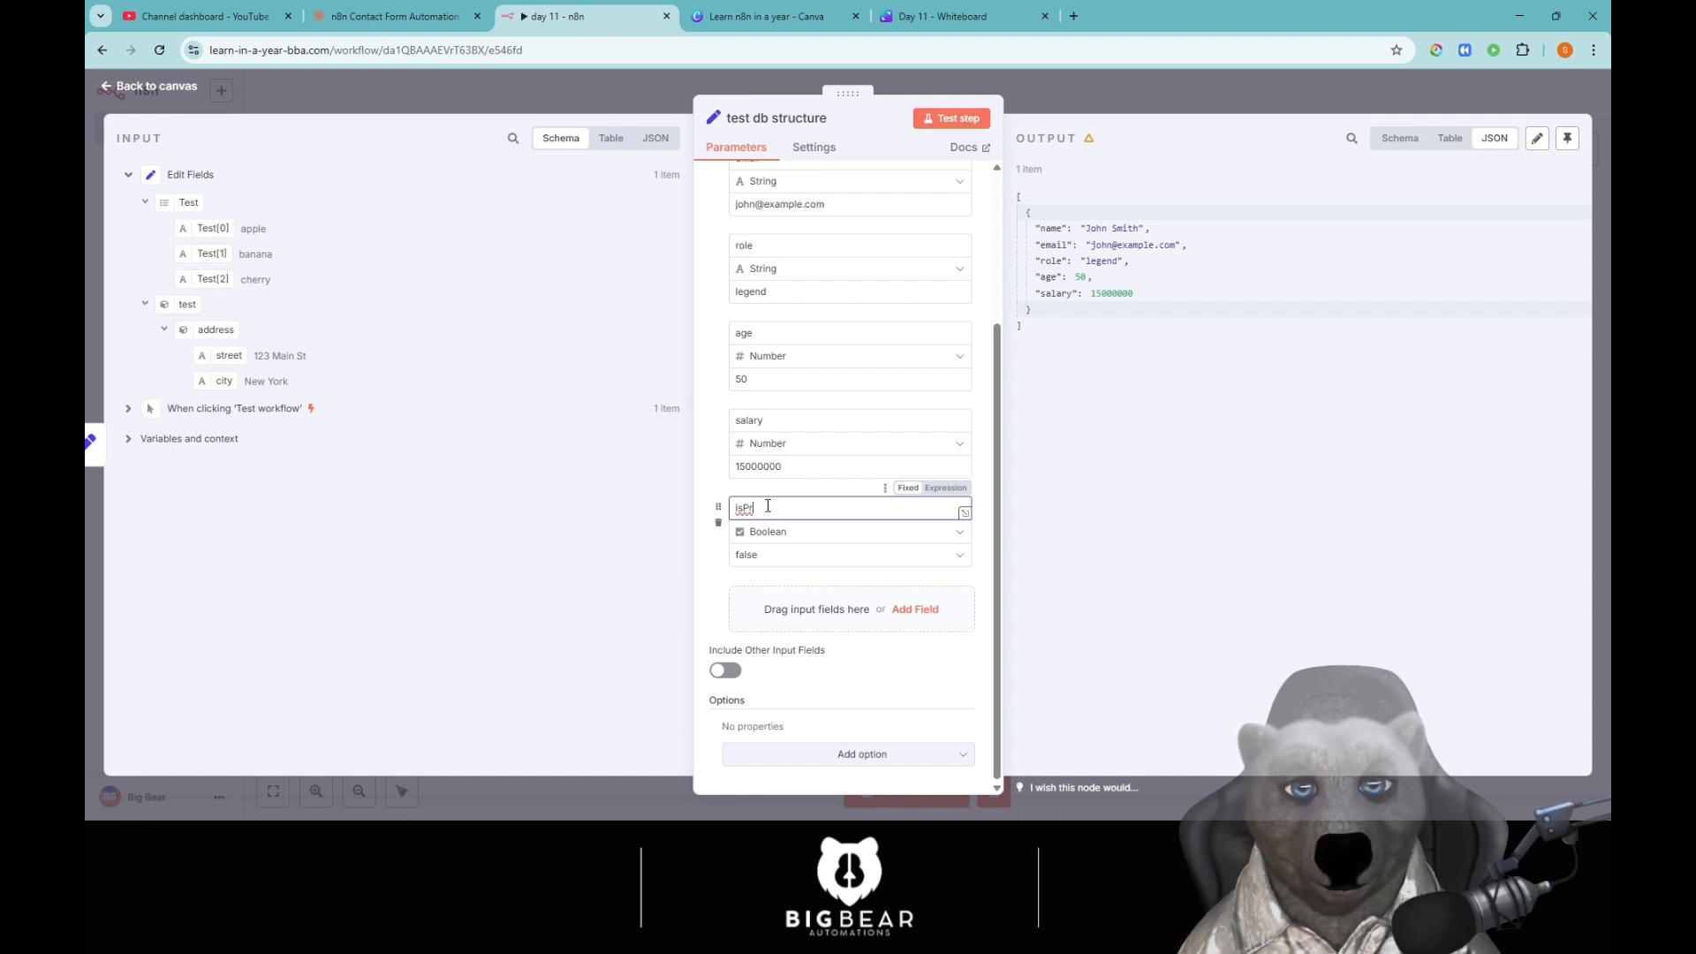
pyautogui.write('op')
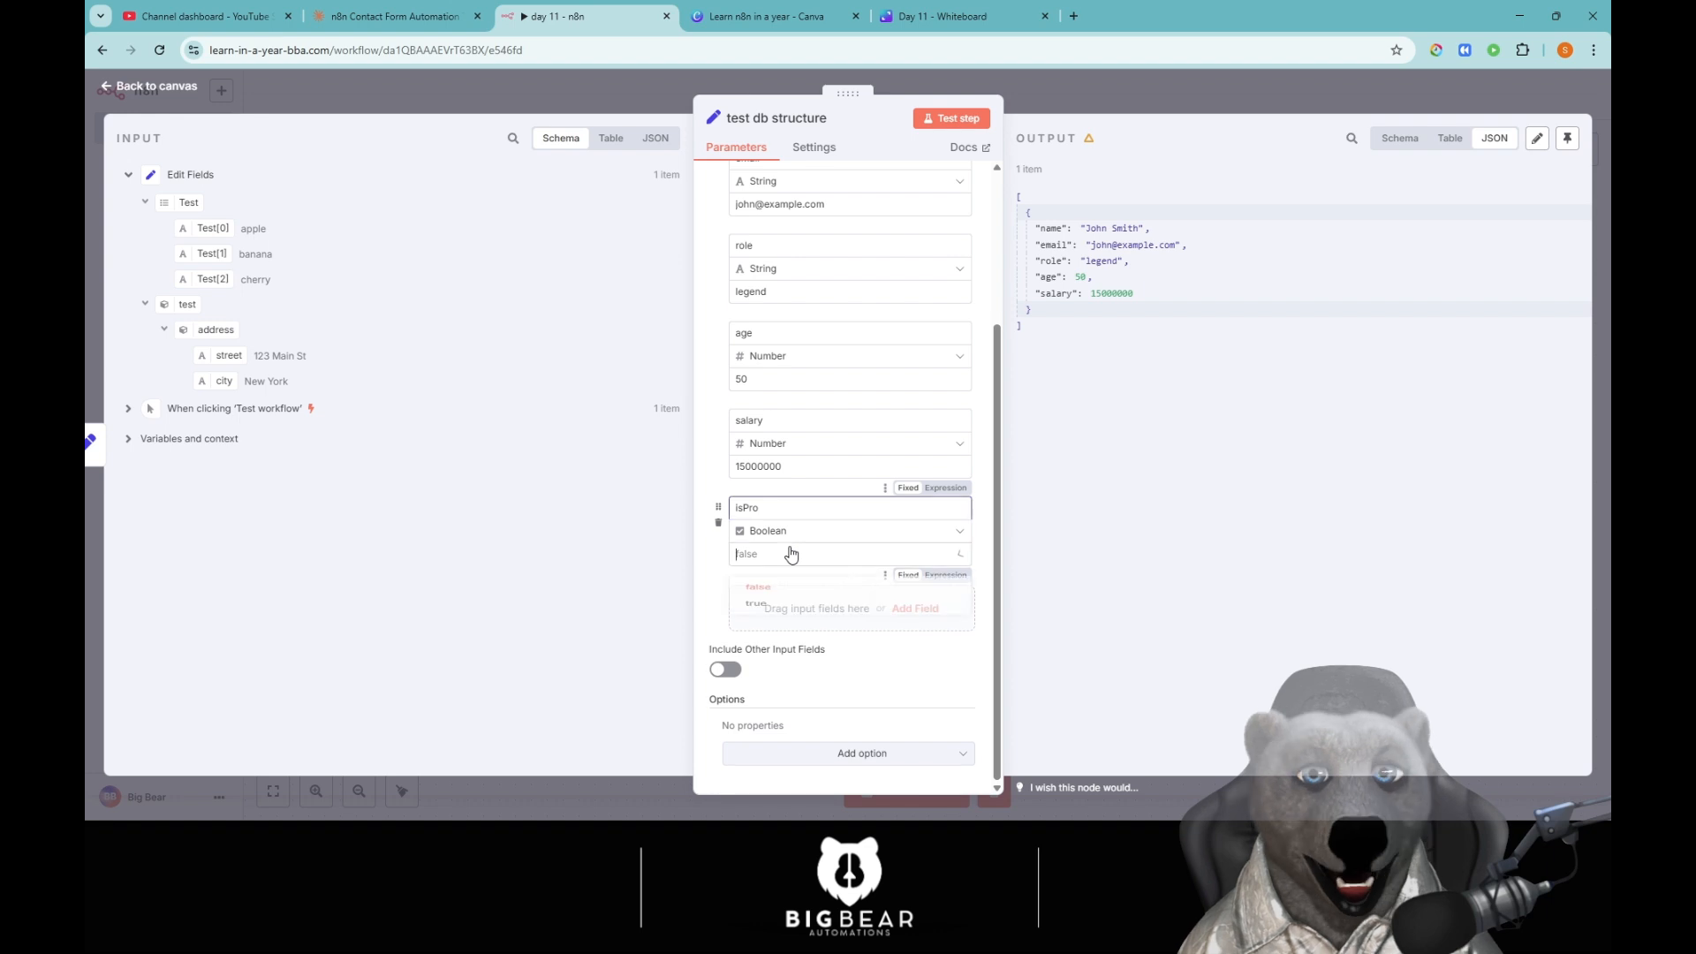
# Set isPro to true and test, then switch it to false and rerun the node.
pyautogui.click(787, 554)
pyautogui.click(788, 620)
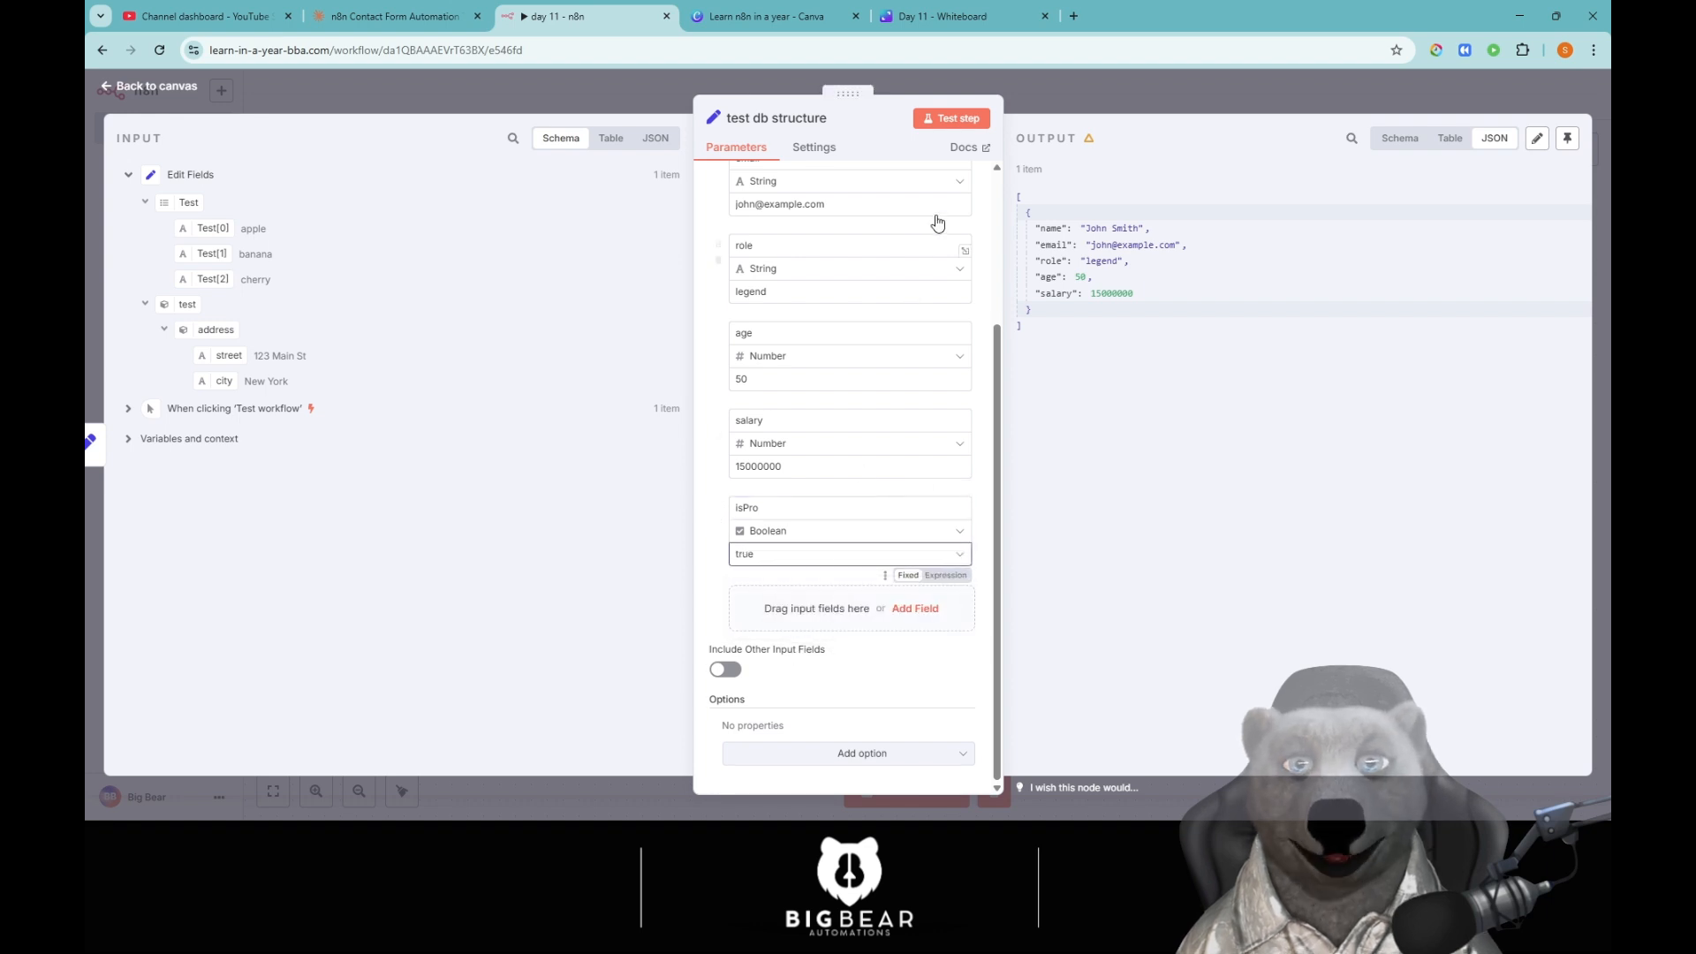
pyautogui.click(954, 118)
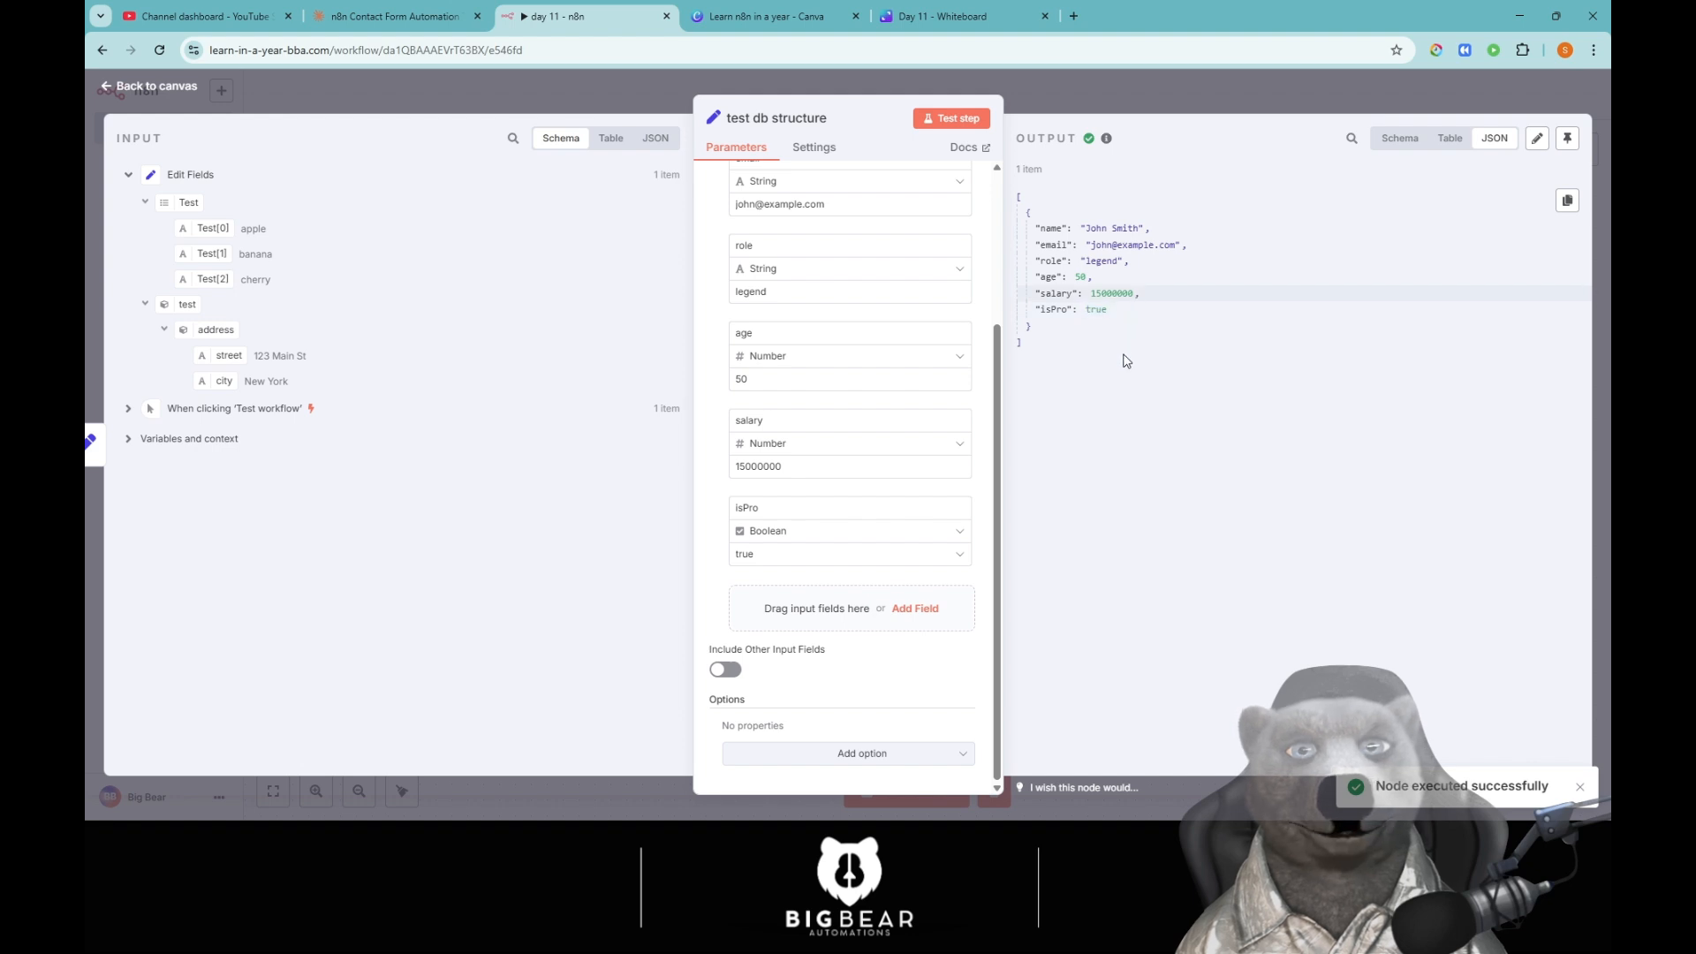
pyautogui.click(861, 559)
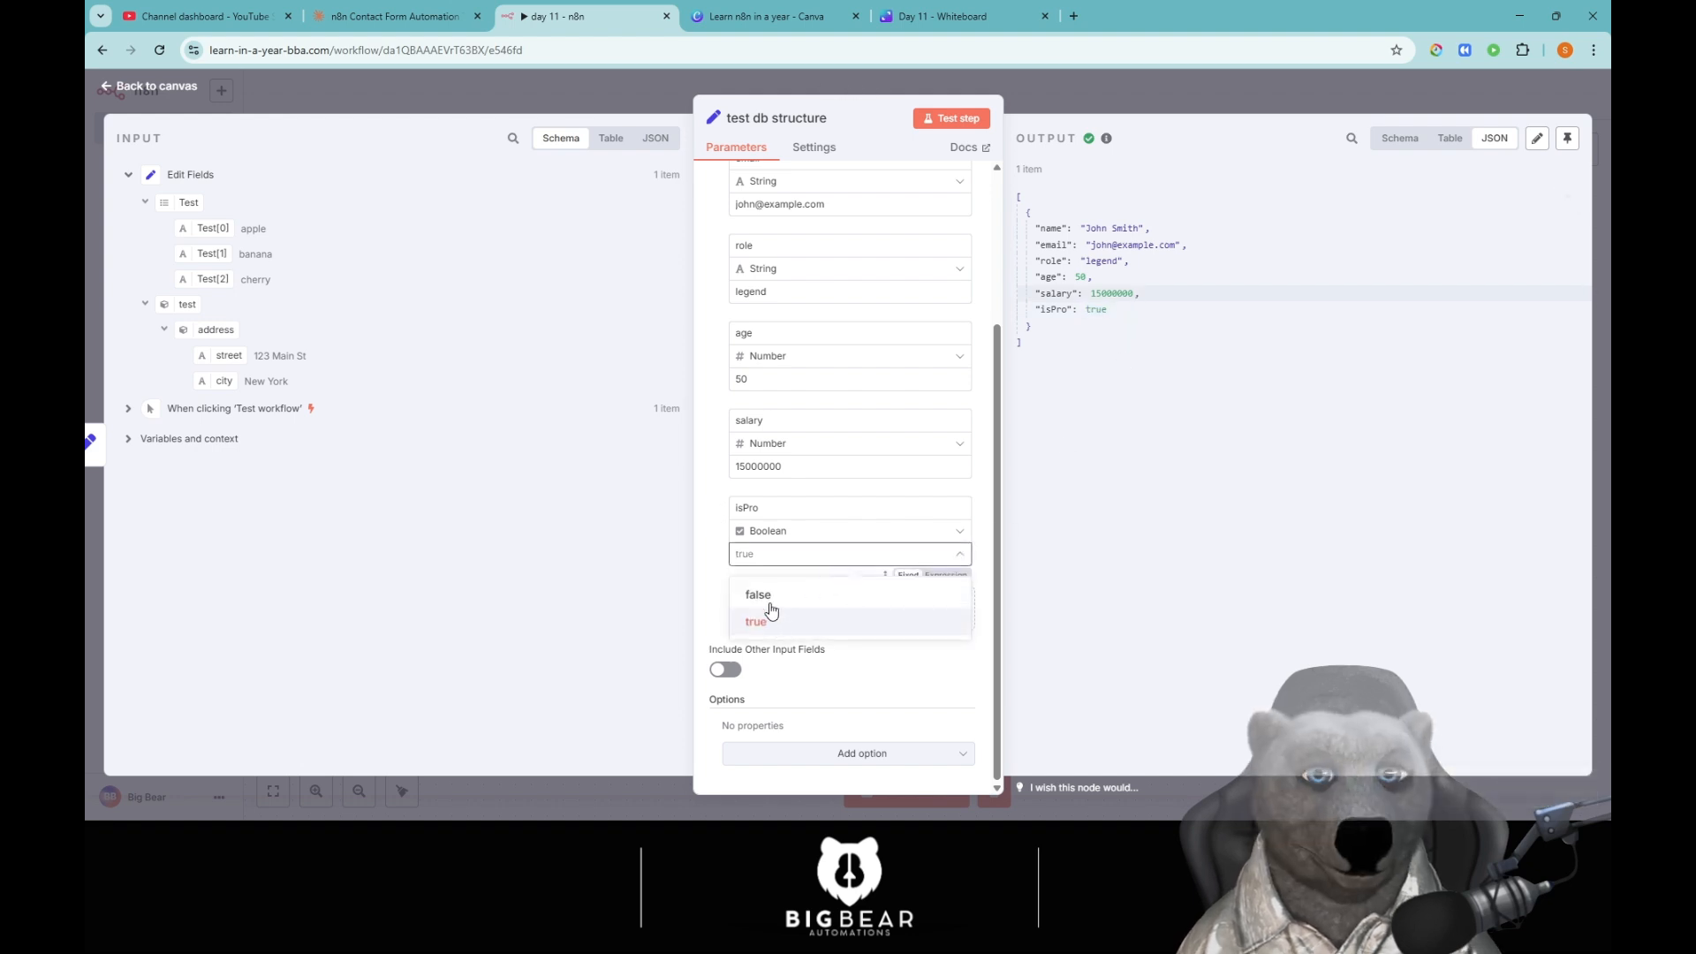
pyautogui.press('Return')
pyautogui.click(949, 121)
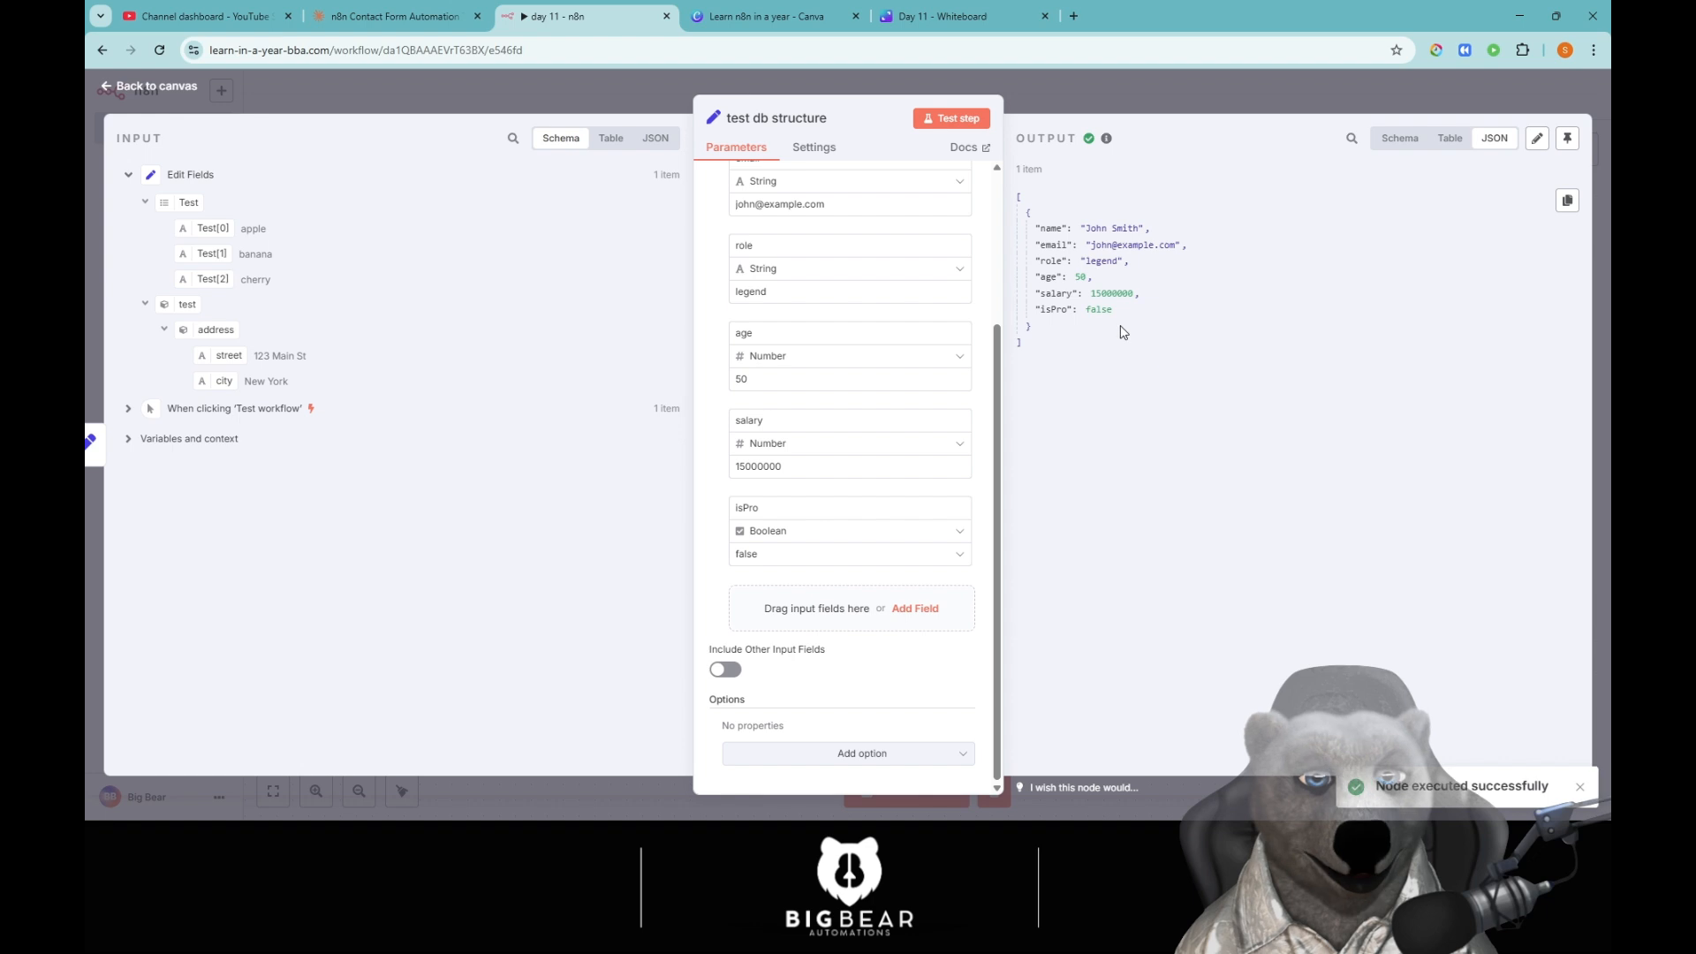
pyautogui.doubleClick(1098, 309)
pyautogui.click(1151, 368)
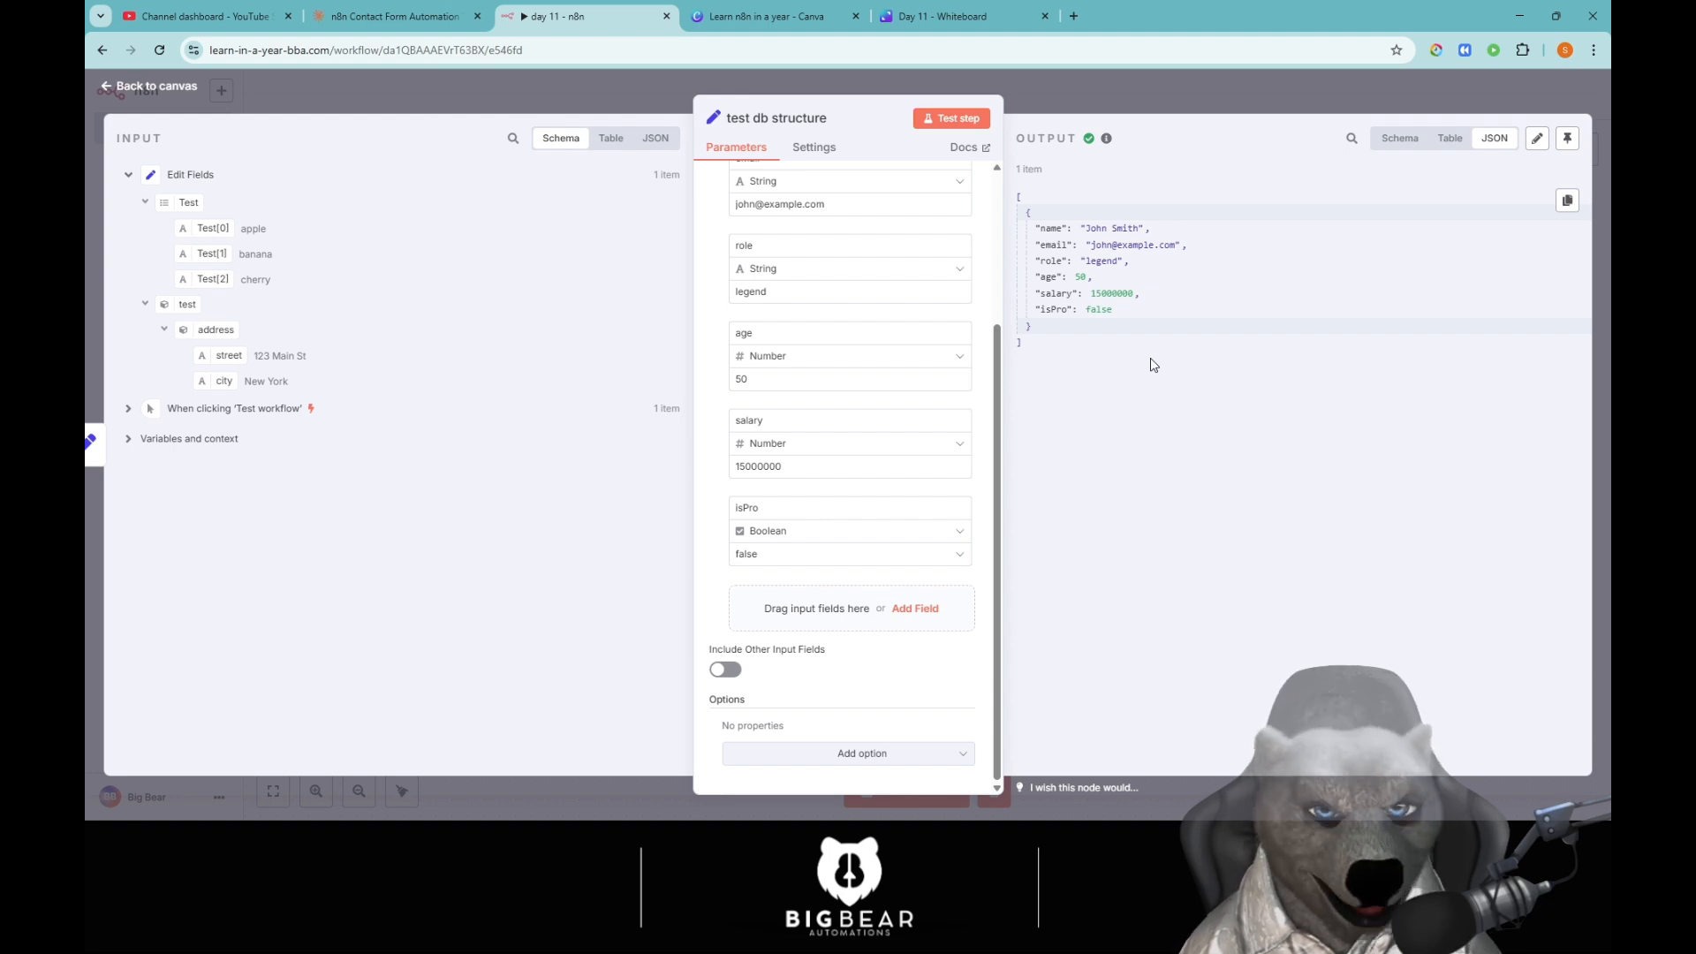
# Add a String field named data to hold the date.
pyautogui.click(923, 617)
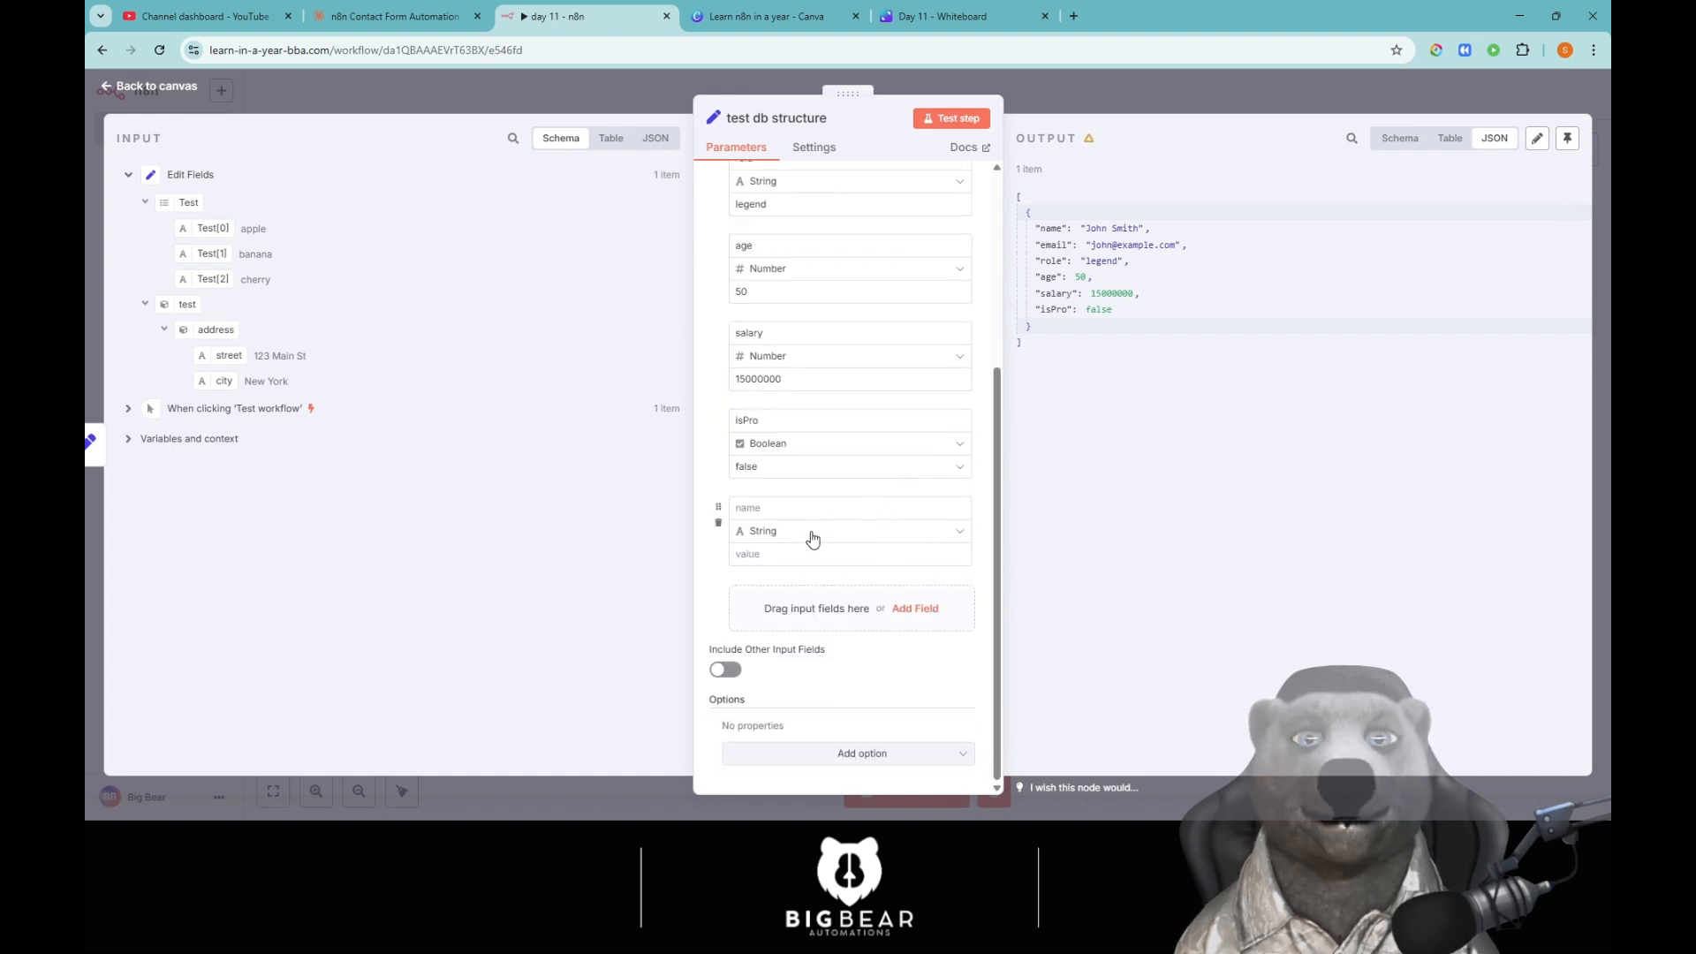
pyautogui.click(822, 529)
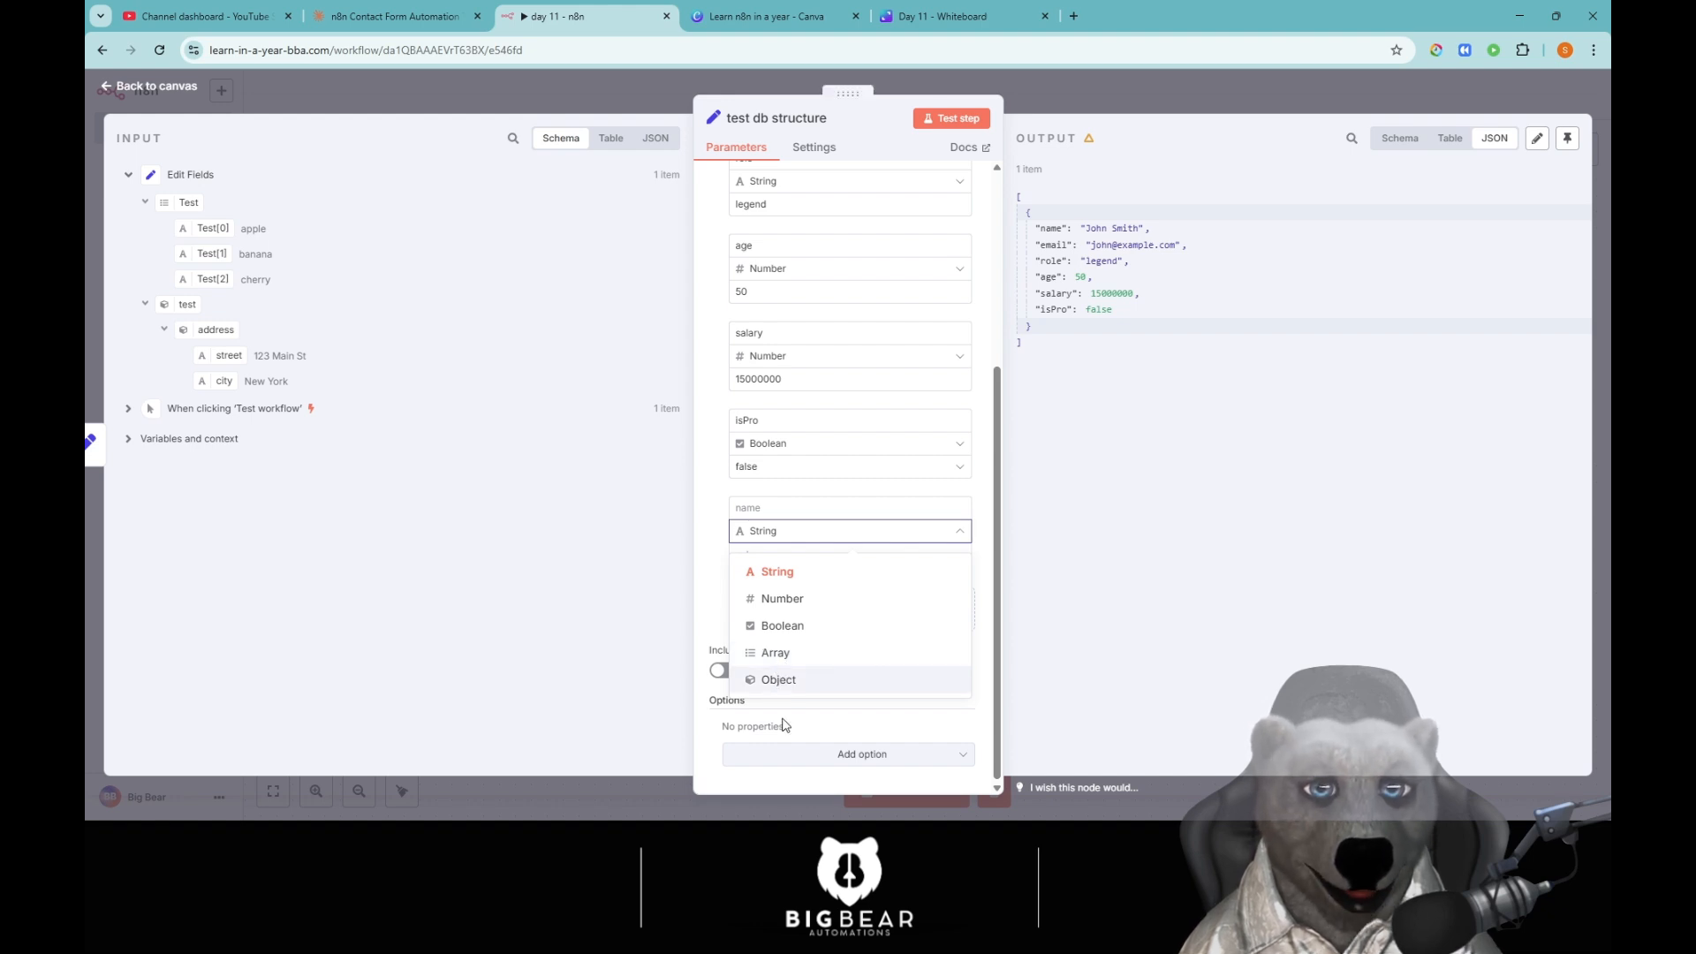
pyautogui.click(786, 572)
pyautogui.click(775, 506)
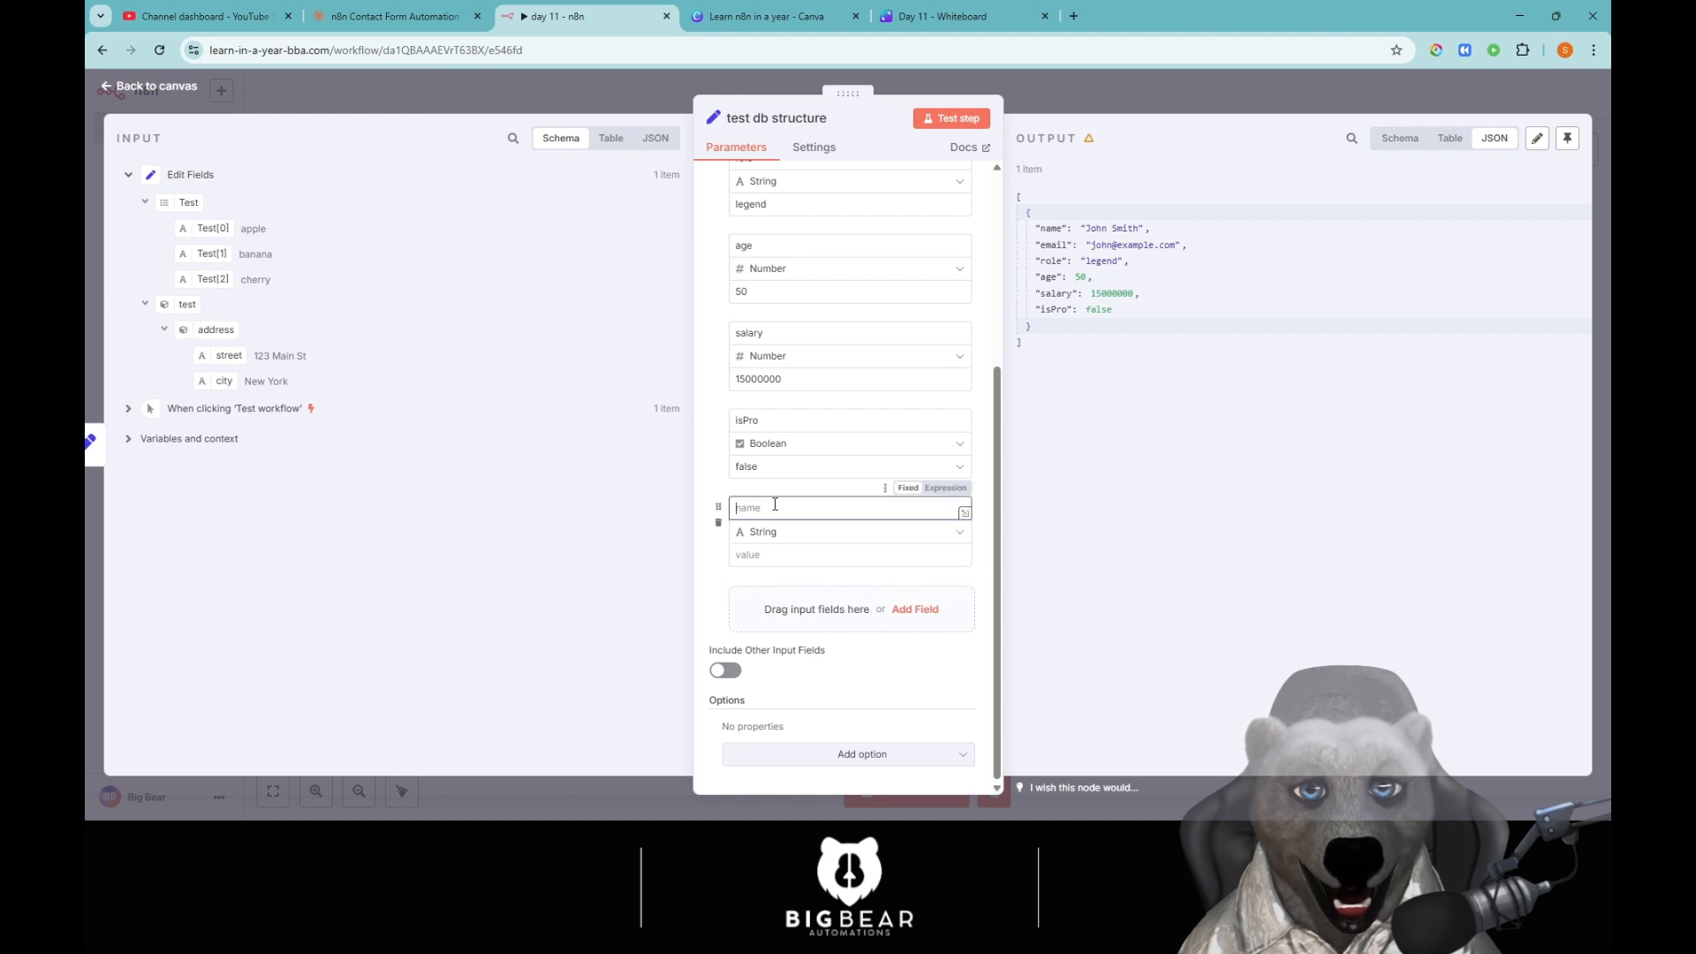
pyautogui.write('data')
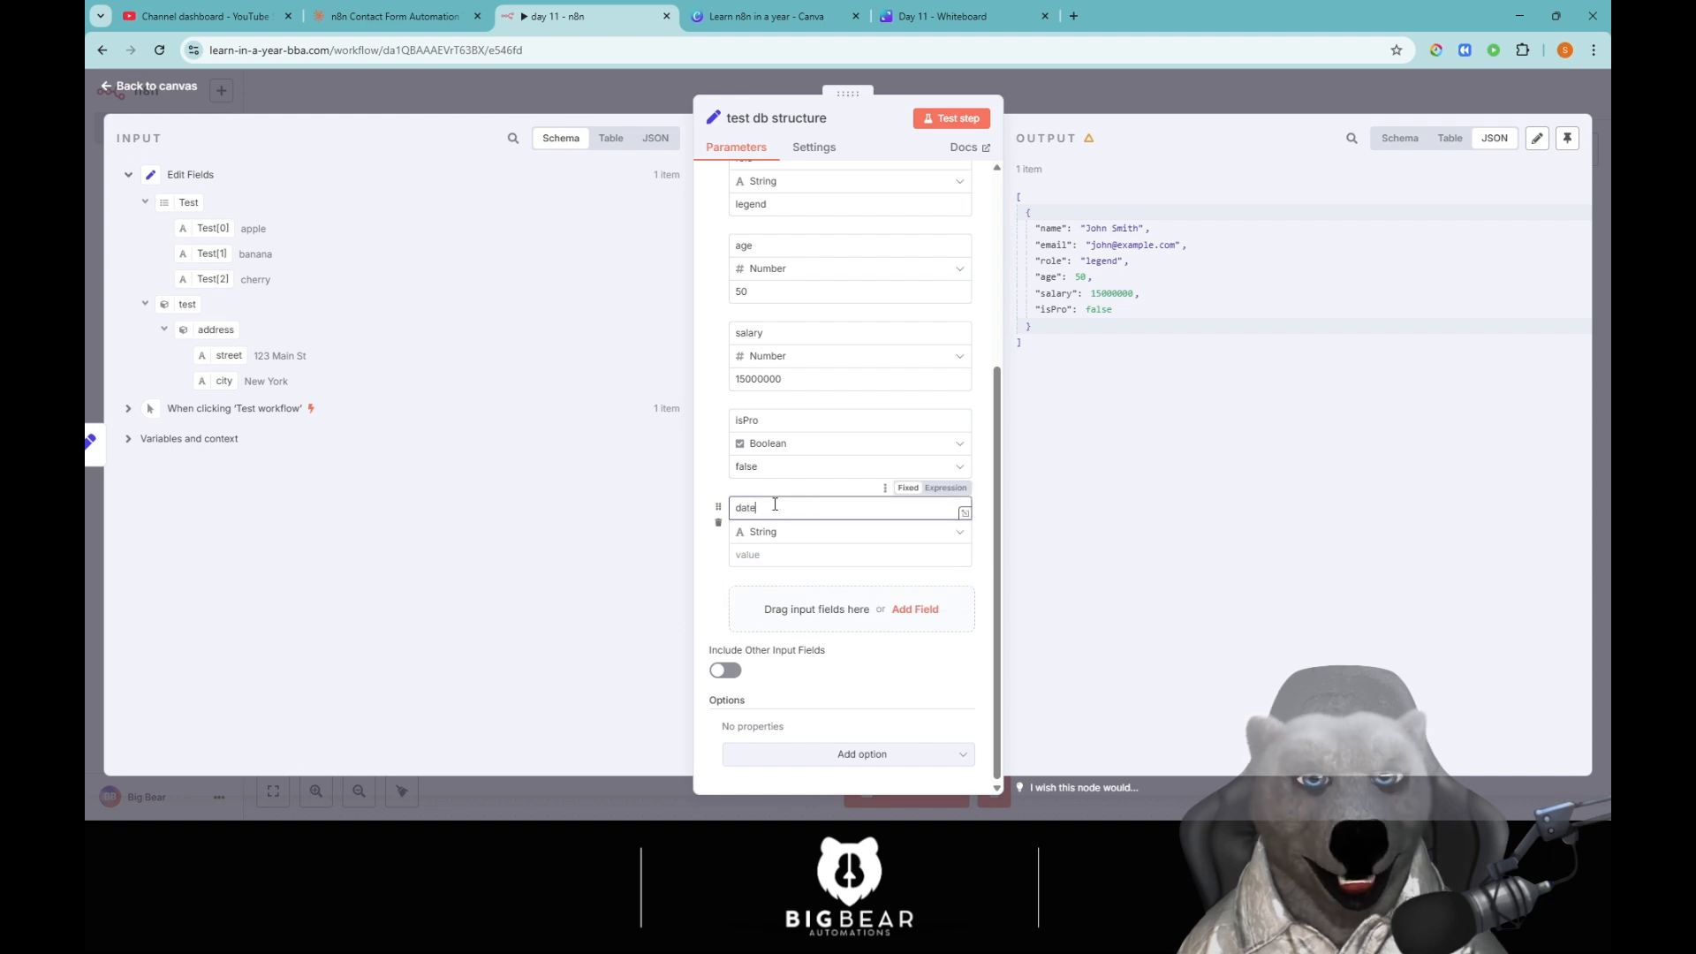
# Try out expression syntax for the date value, then clear the attempts.
pyautogui.click(802, 558)
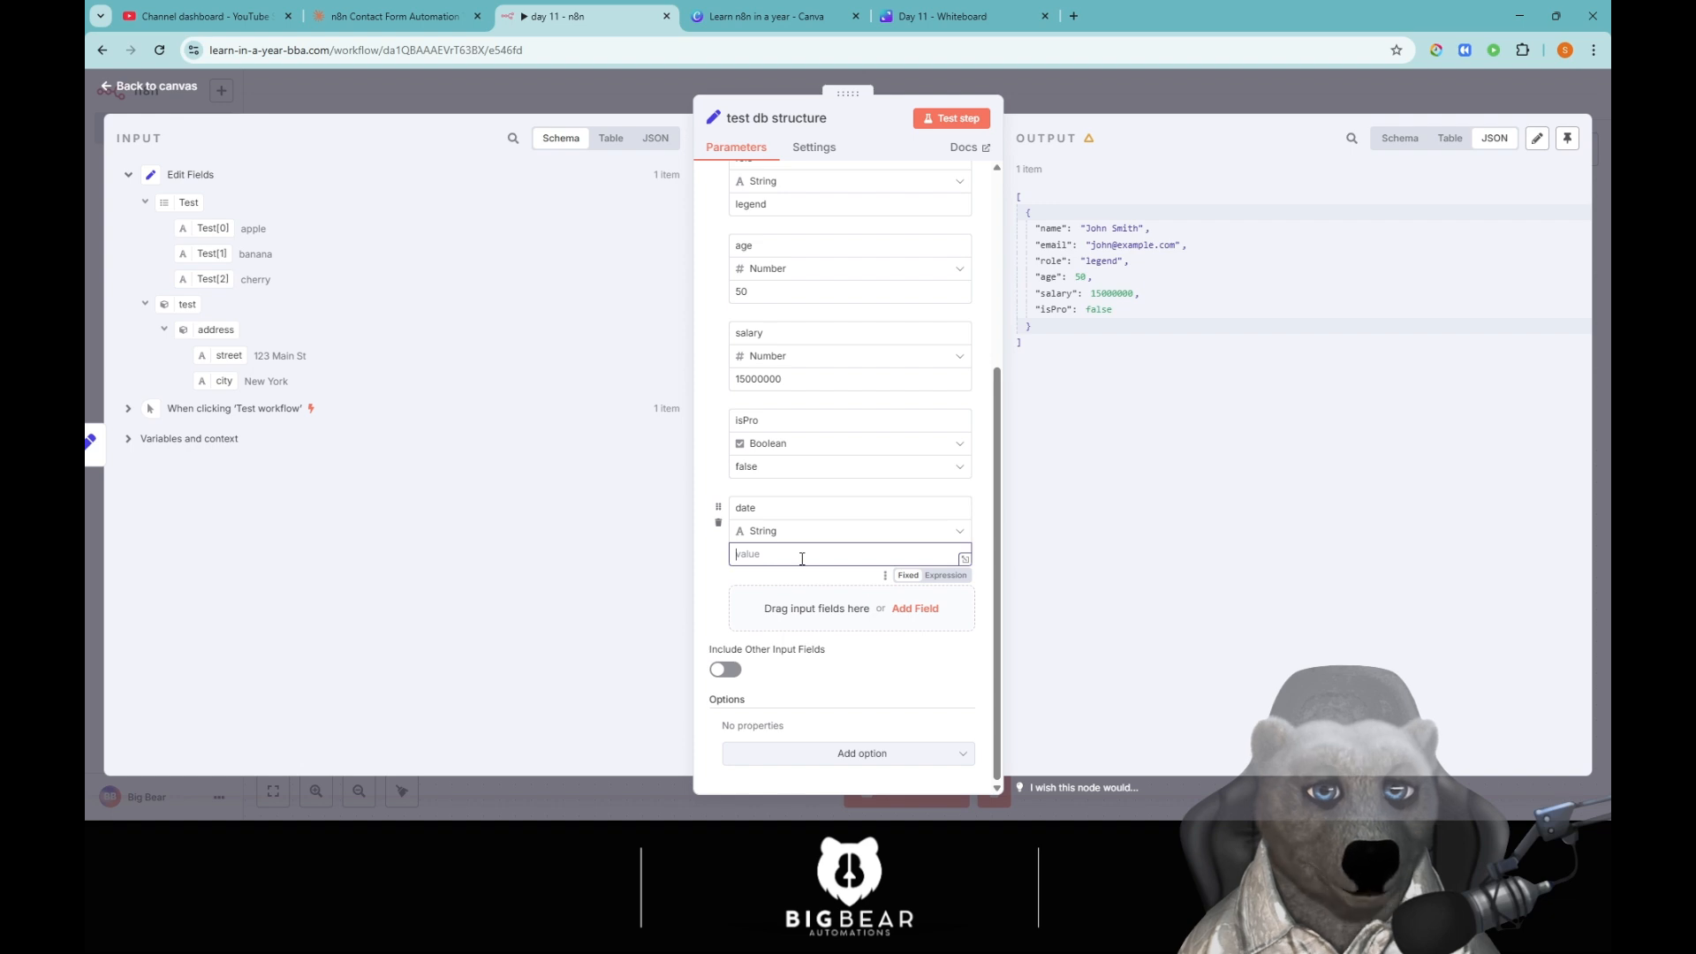
pyautogui.write('{{')
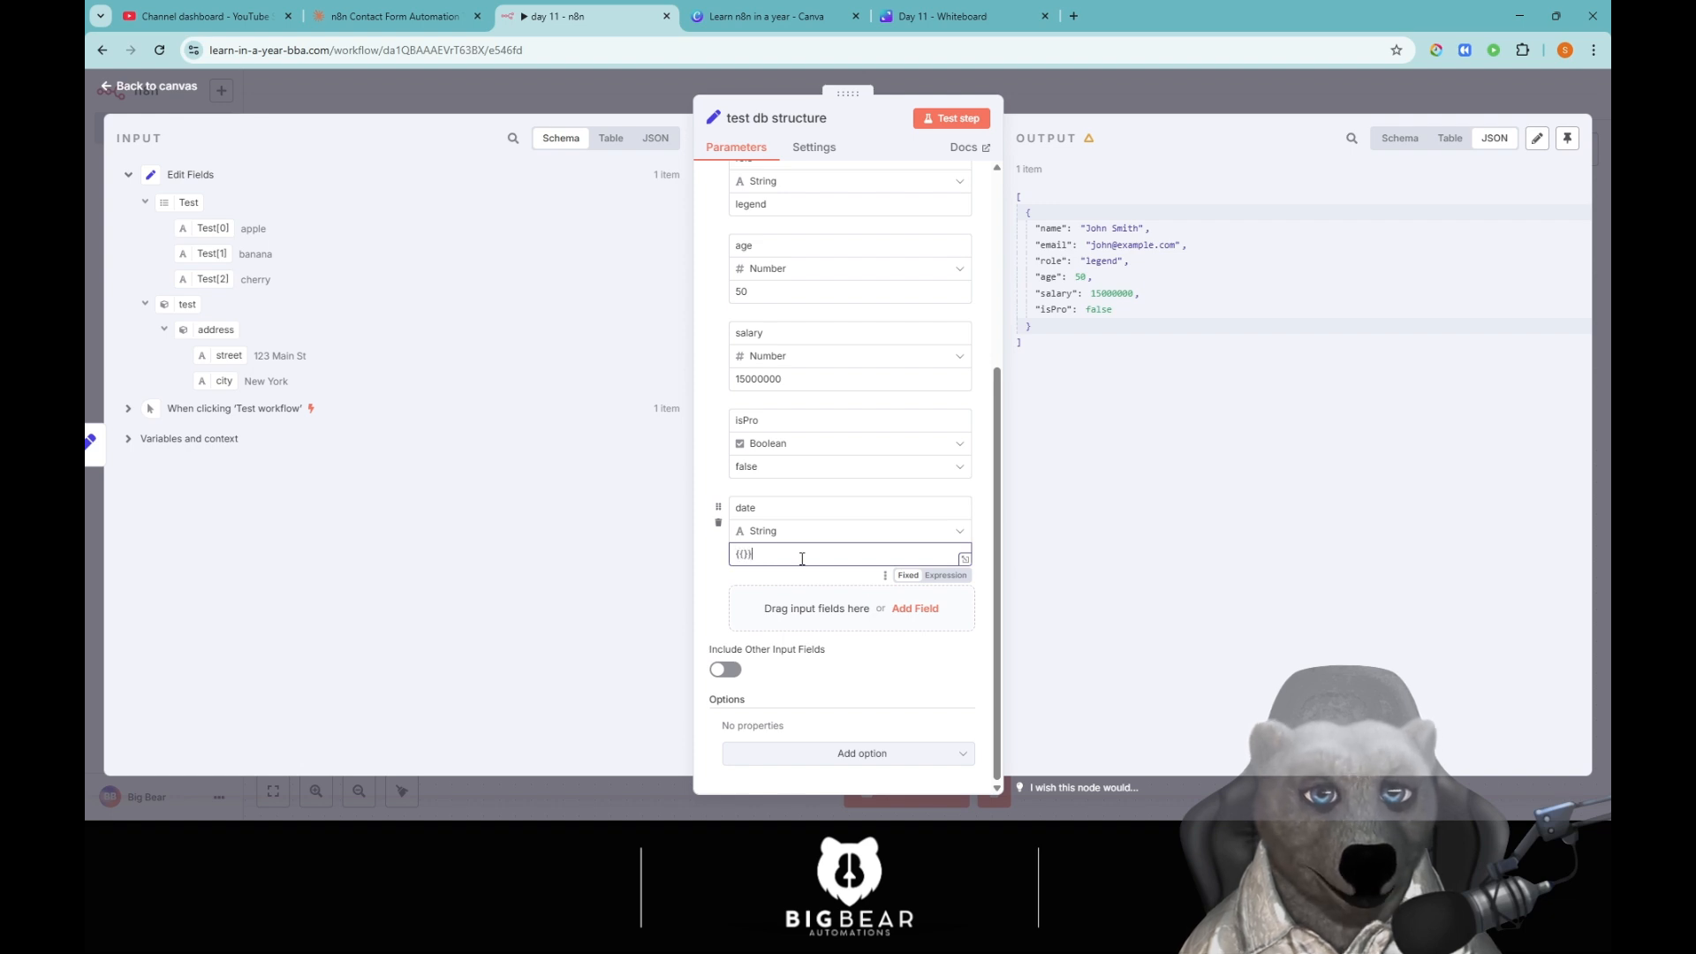
pyautogui.click(950, 576)
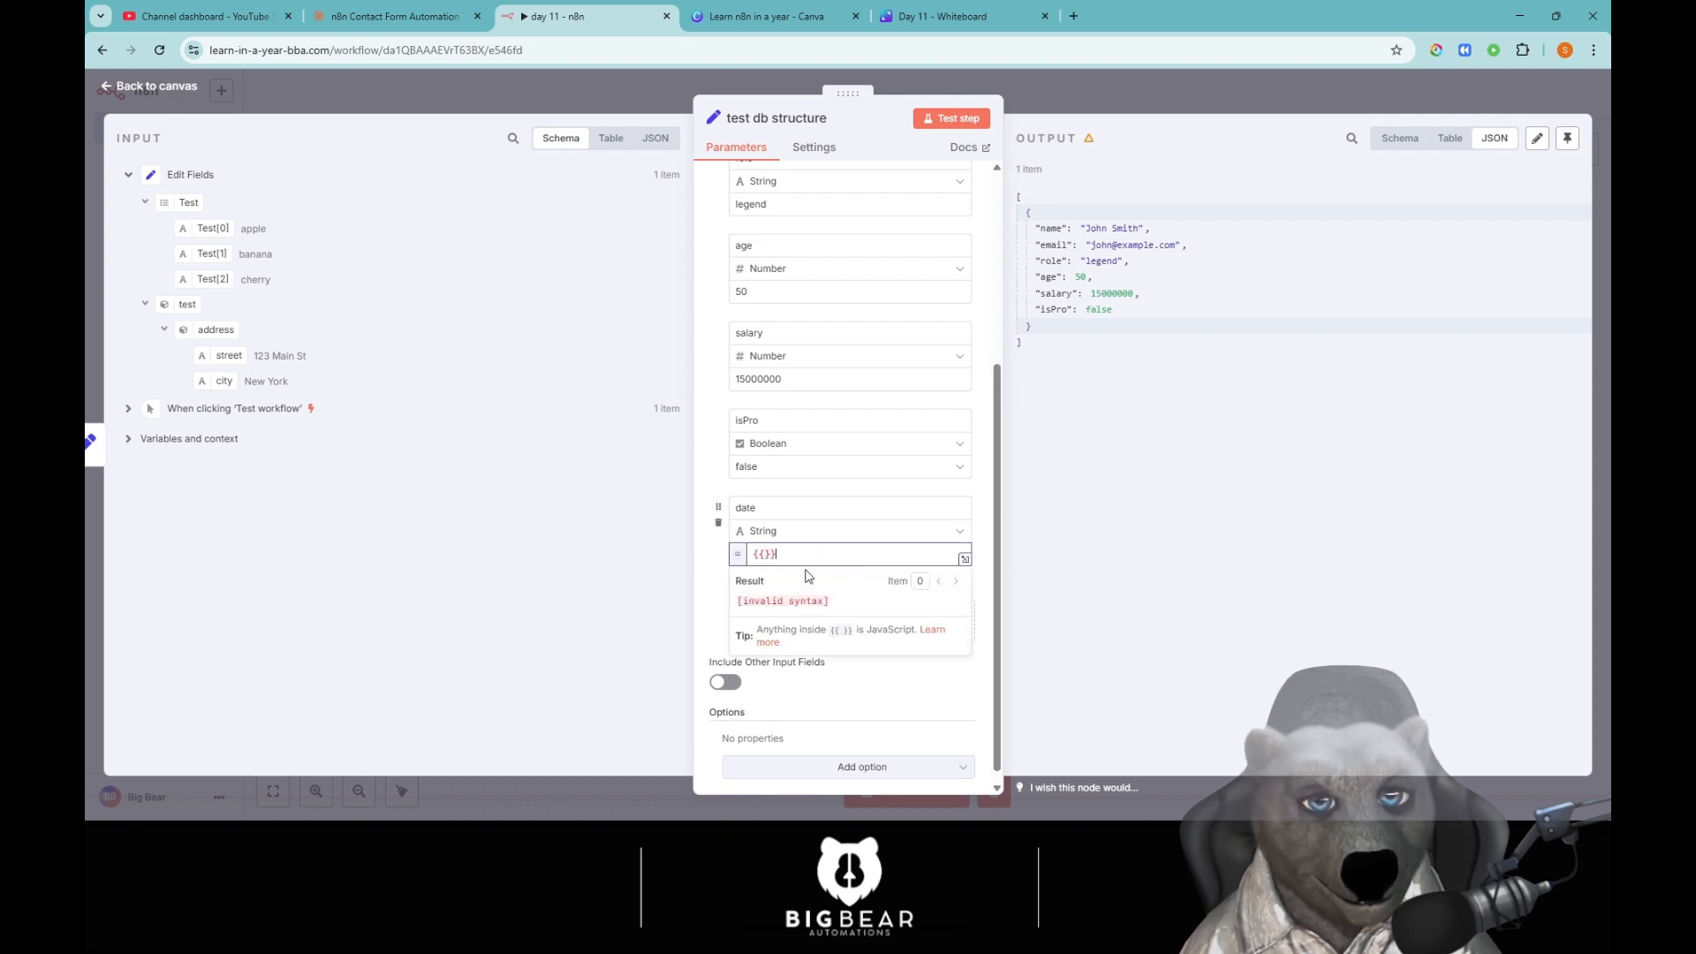
pyautogui.press('Left')
pyautogui.press('Left')
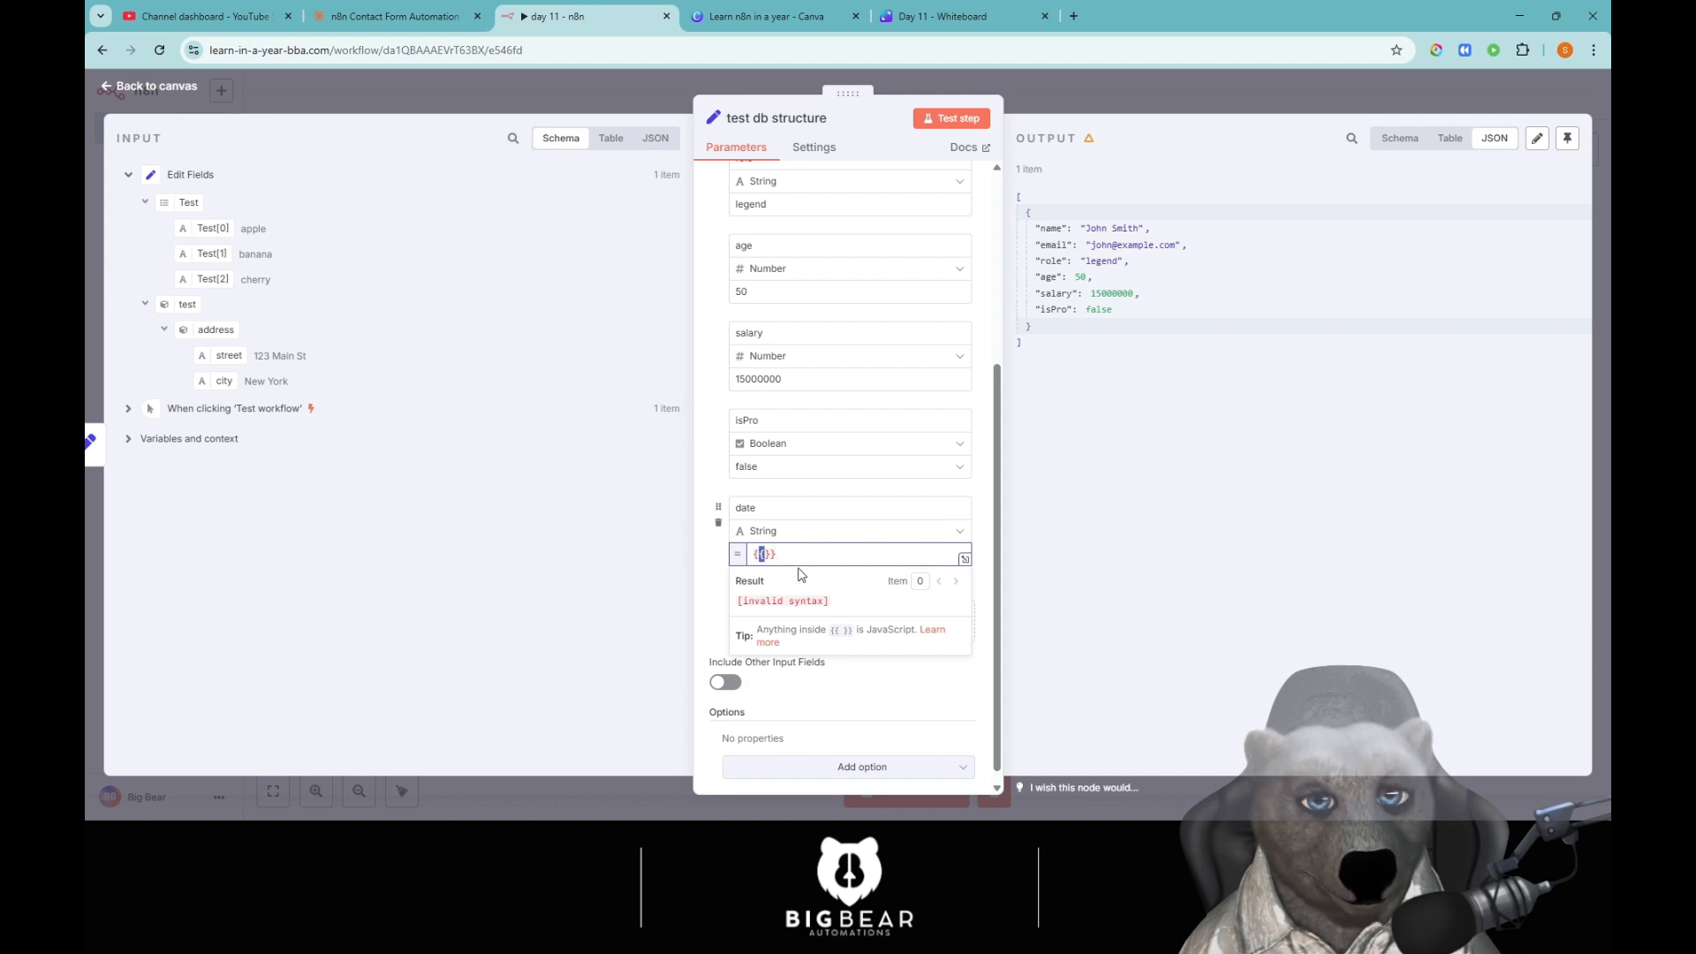
pyautogui.hotkey('ctrl', 'a')
pyautogui.press('BackSpace')
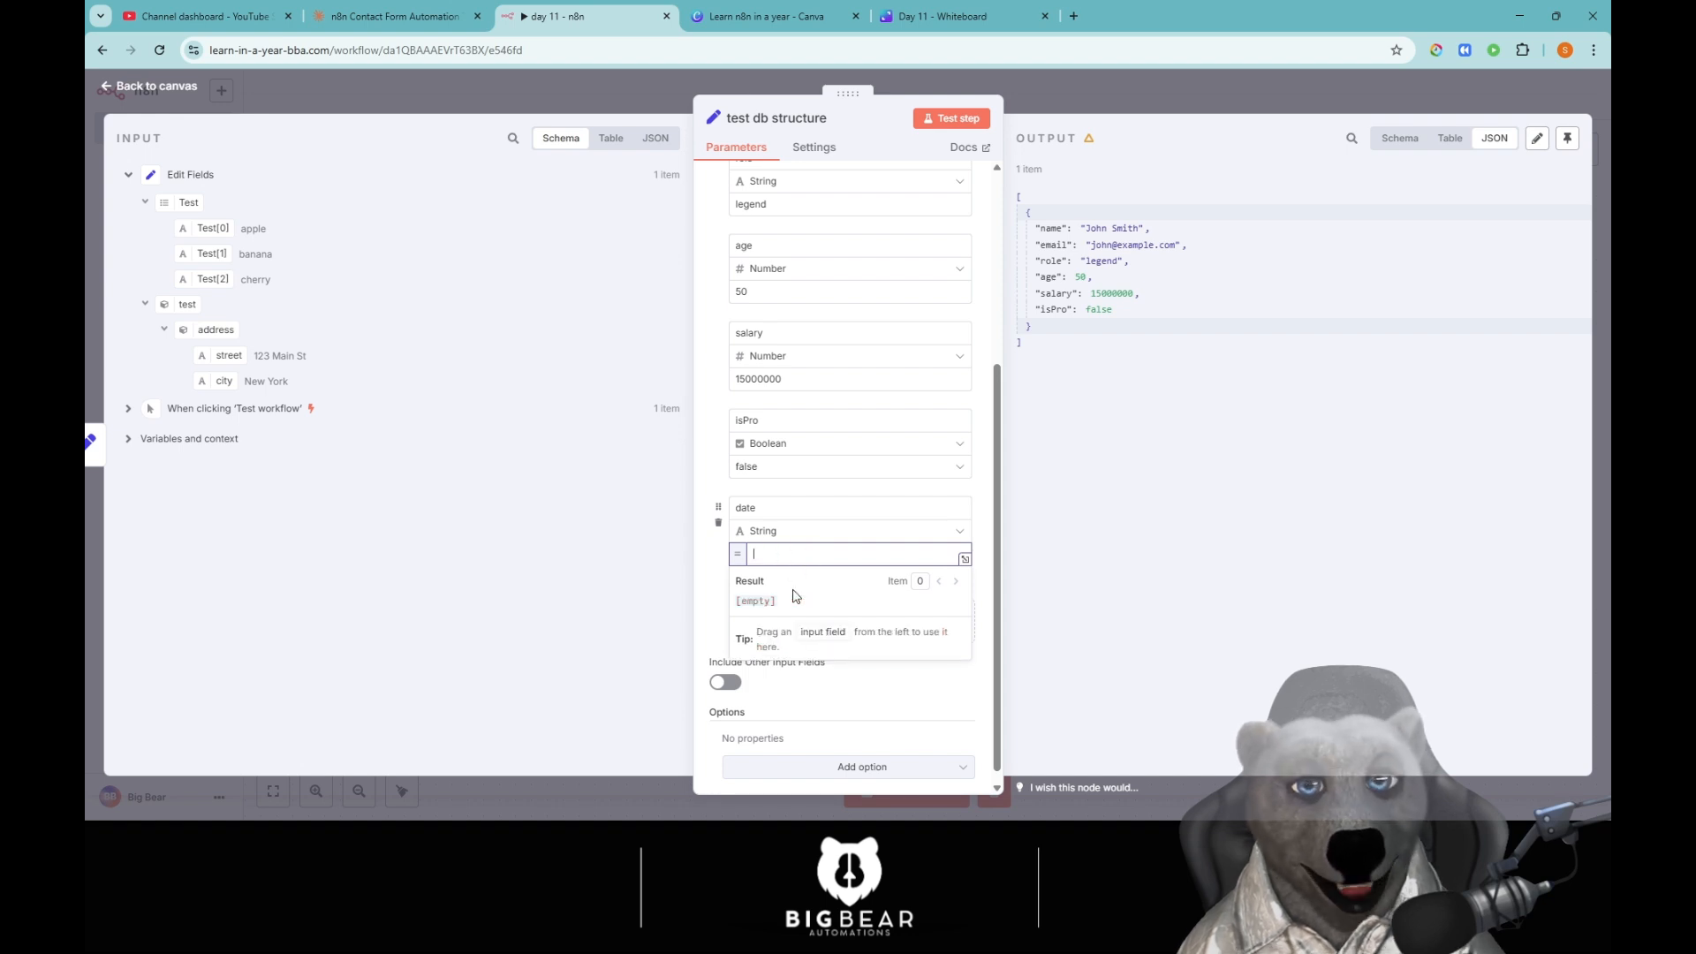
pyautogui.write('{{')
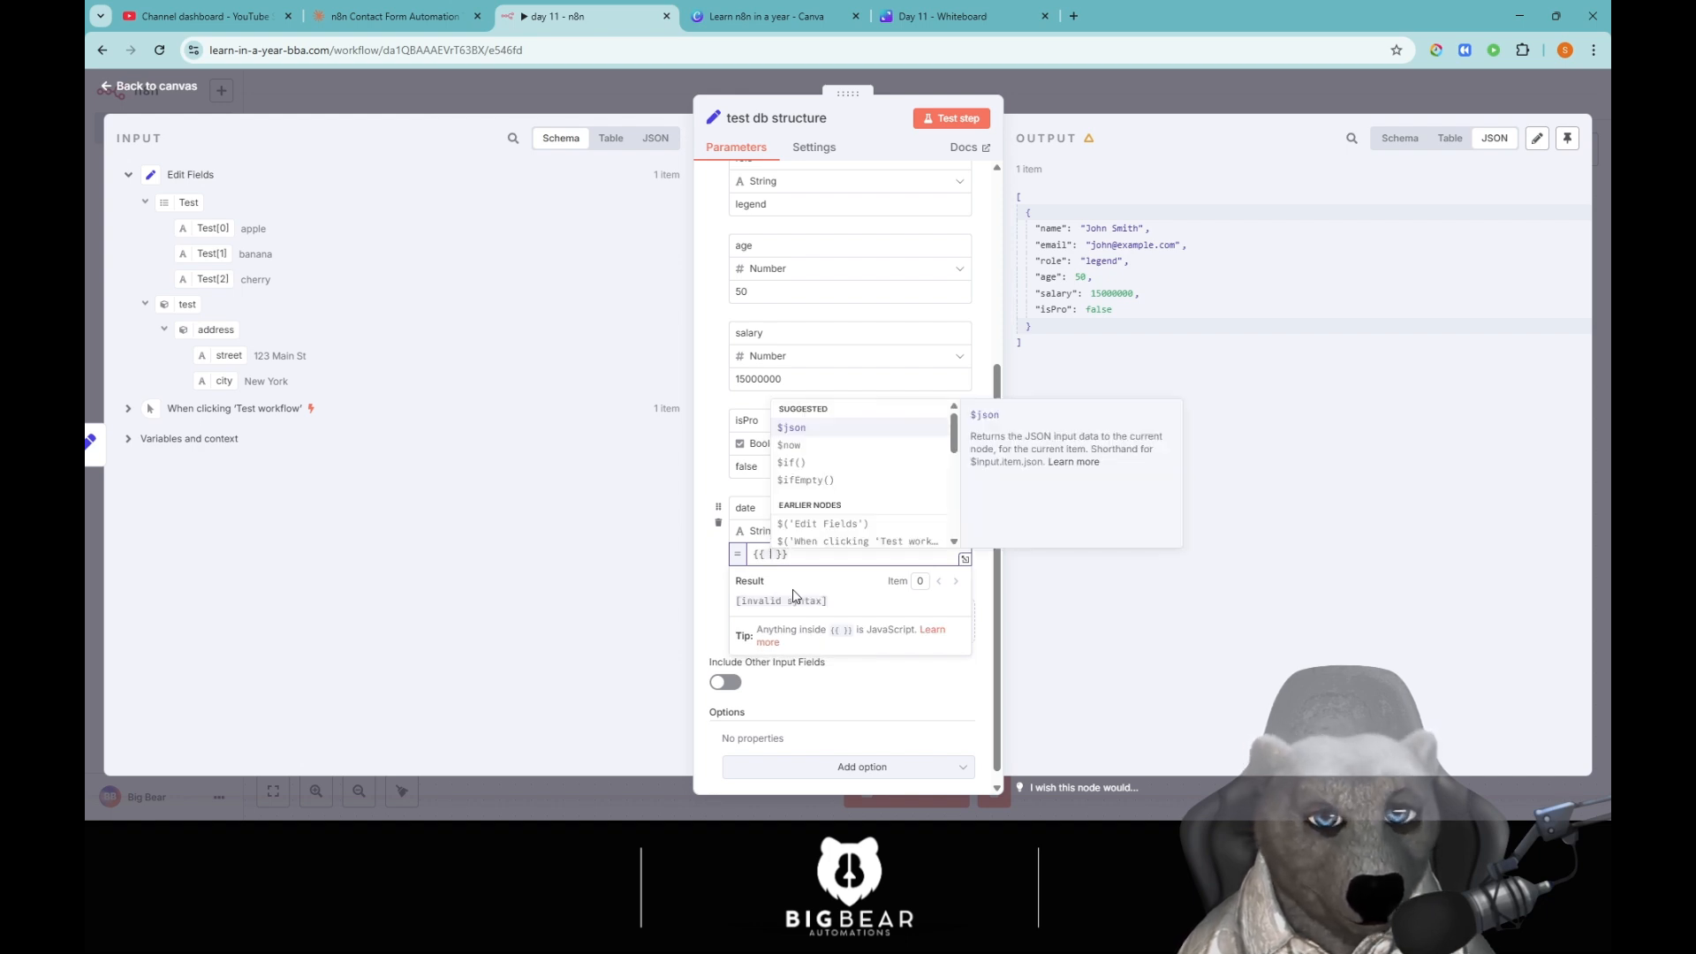
pyautogui.press('Escape')
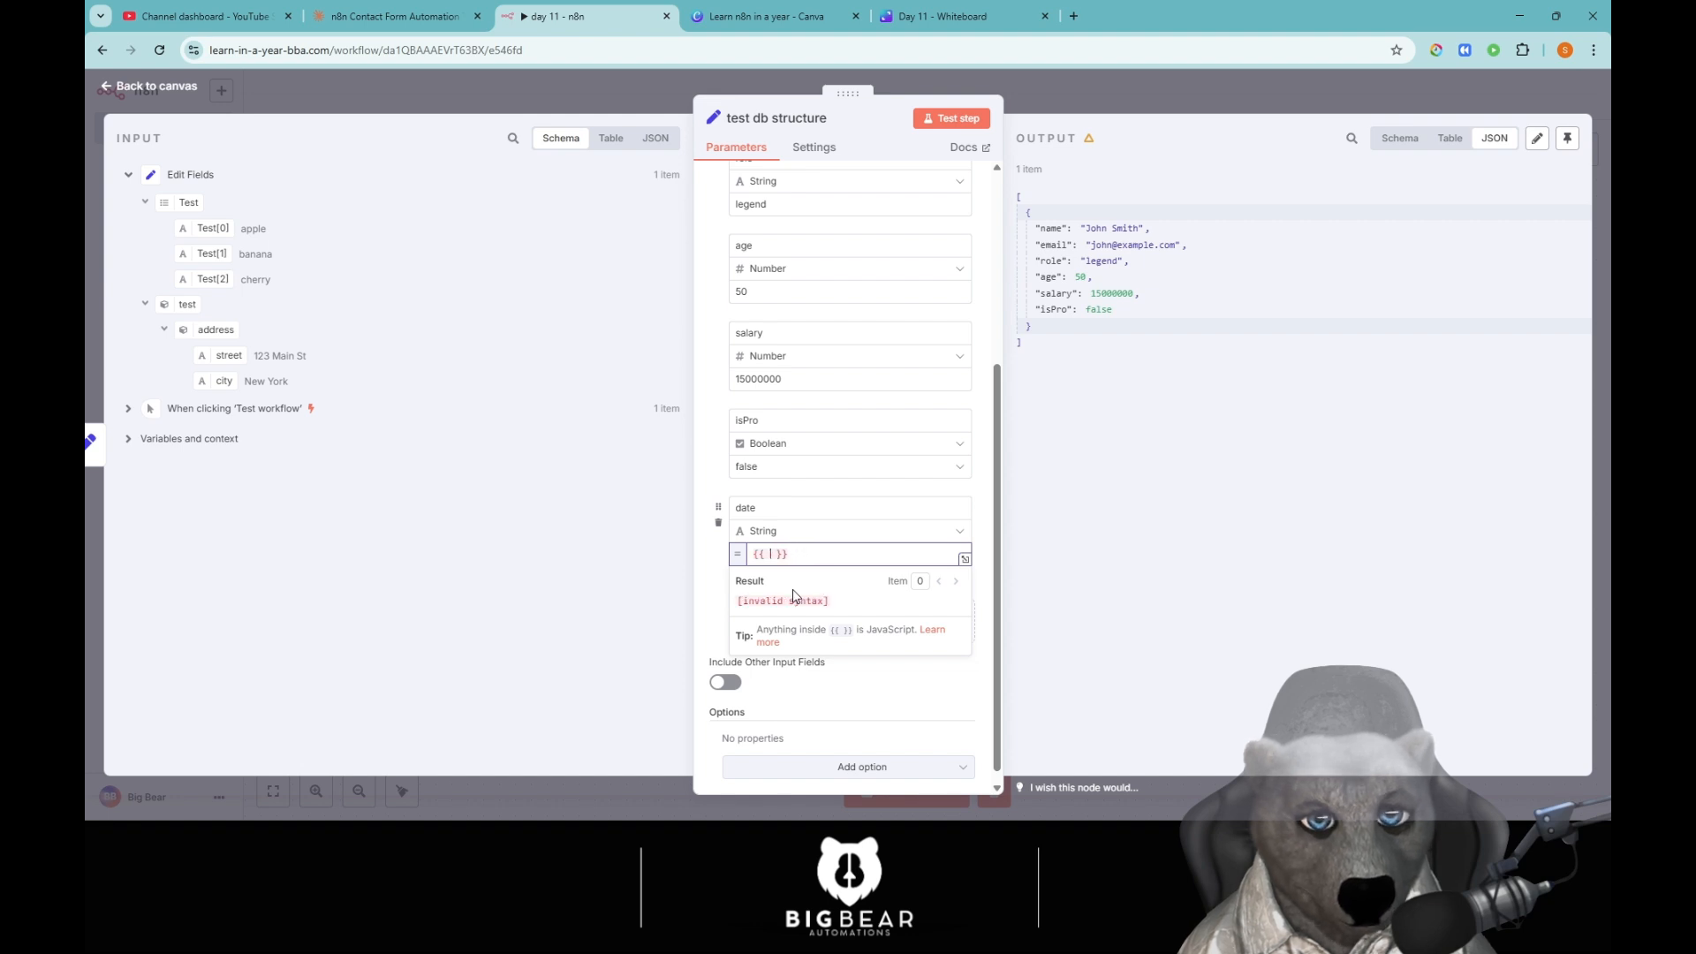
pyautogui.write('new DateTime ')
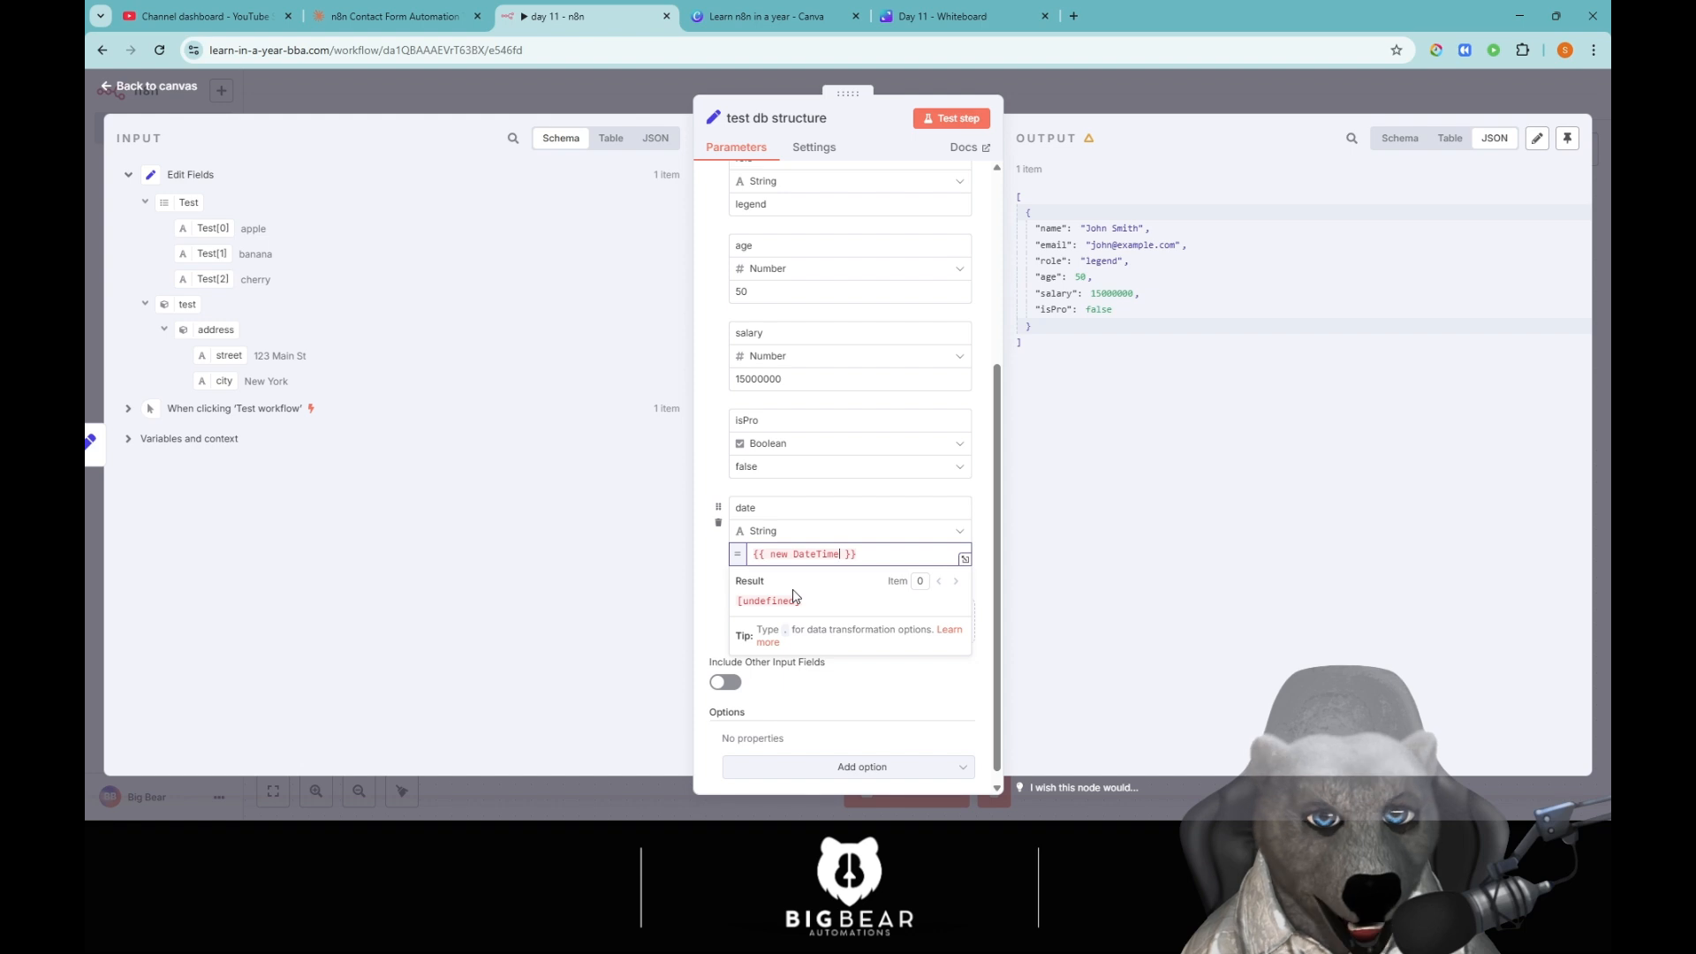
pyautogui.write('()')
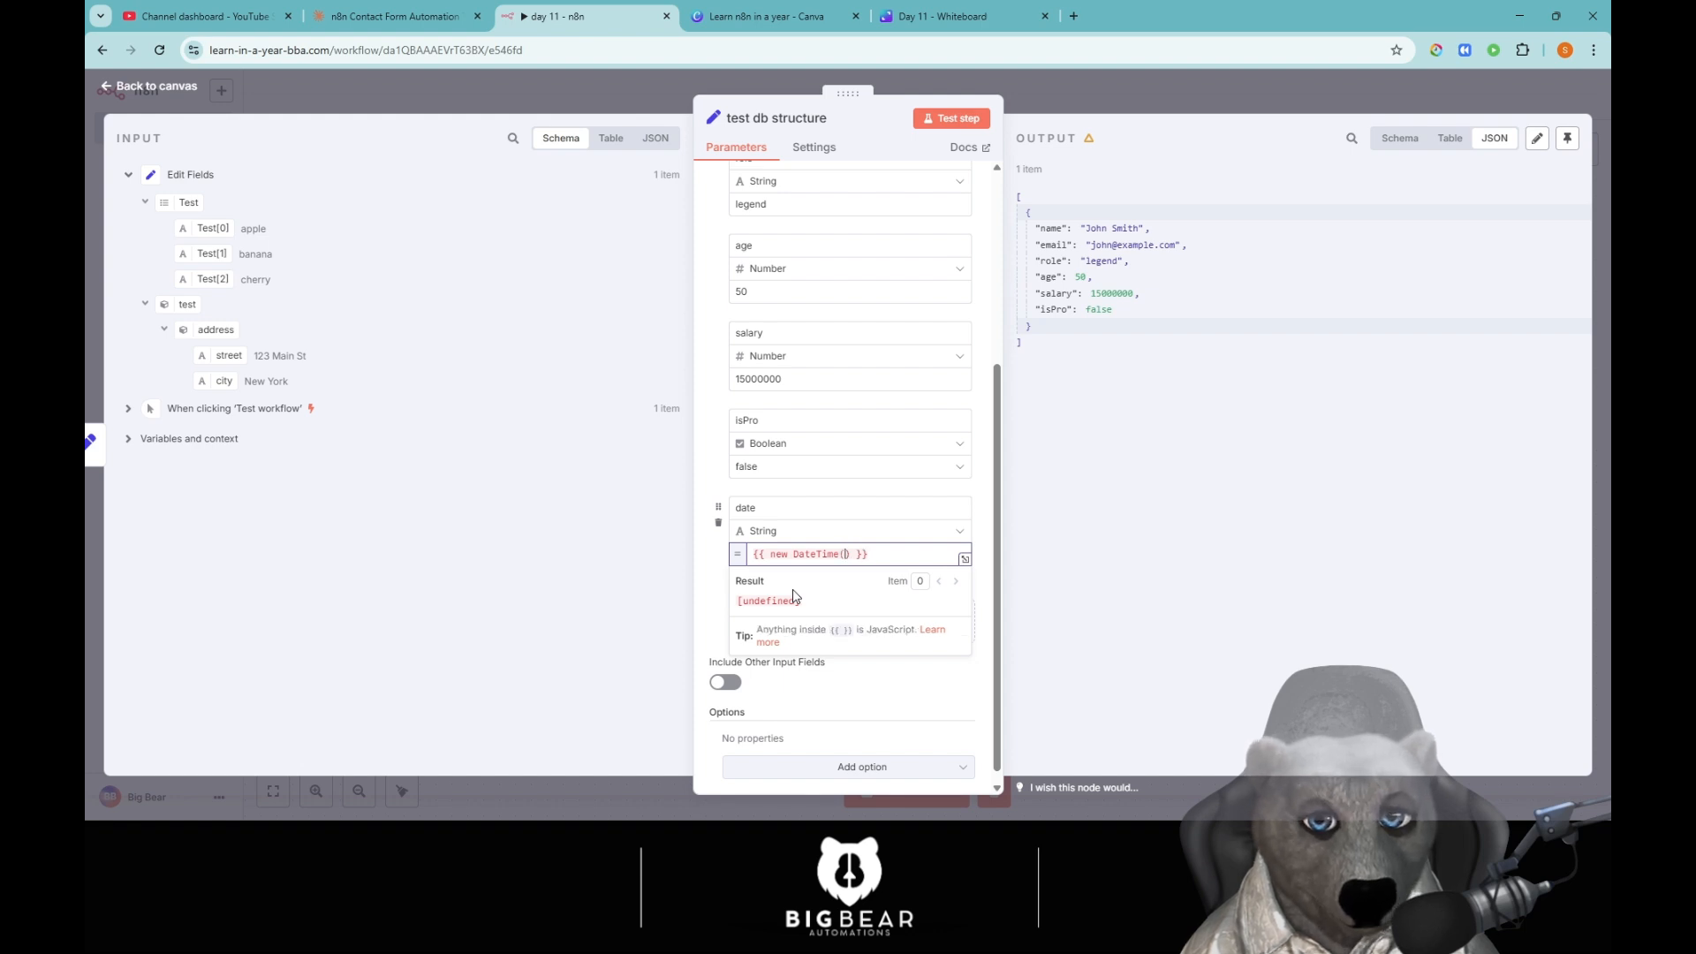
pyautogui.write('.')
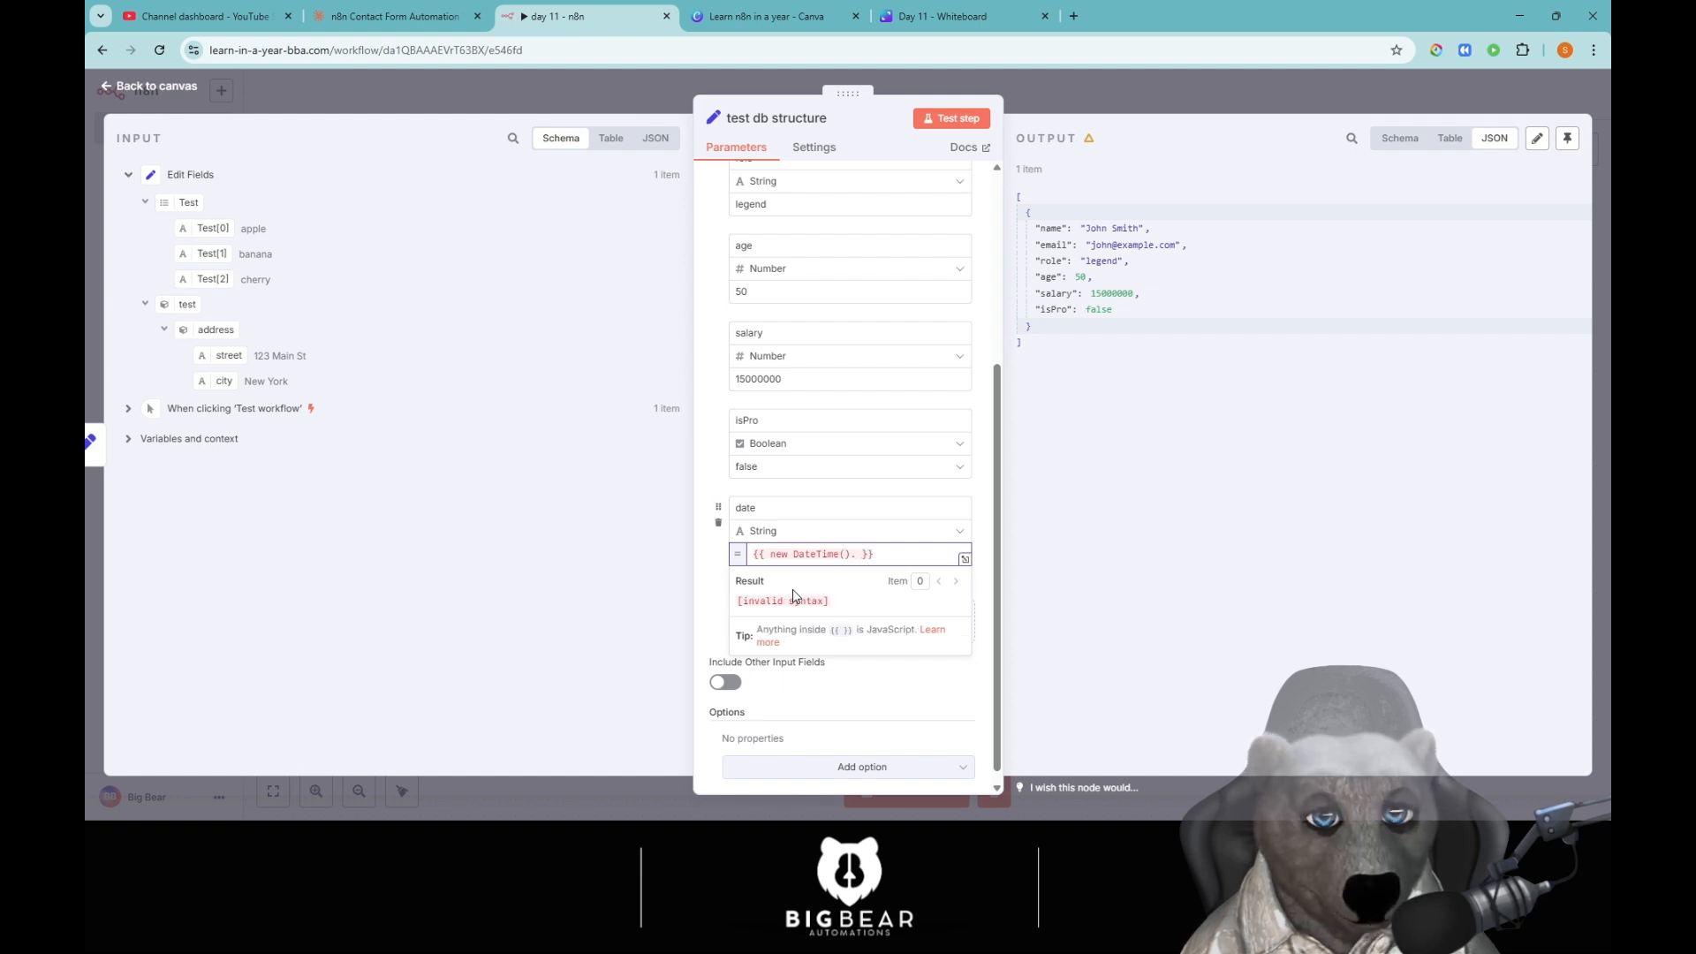
pyautogui.write('is')
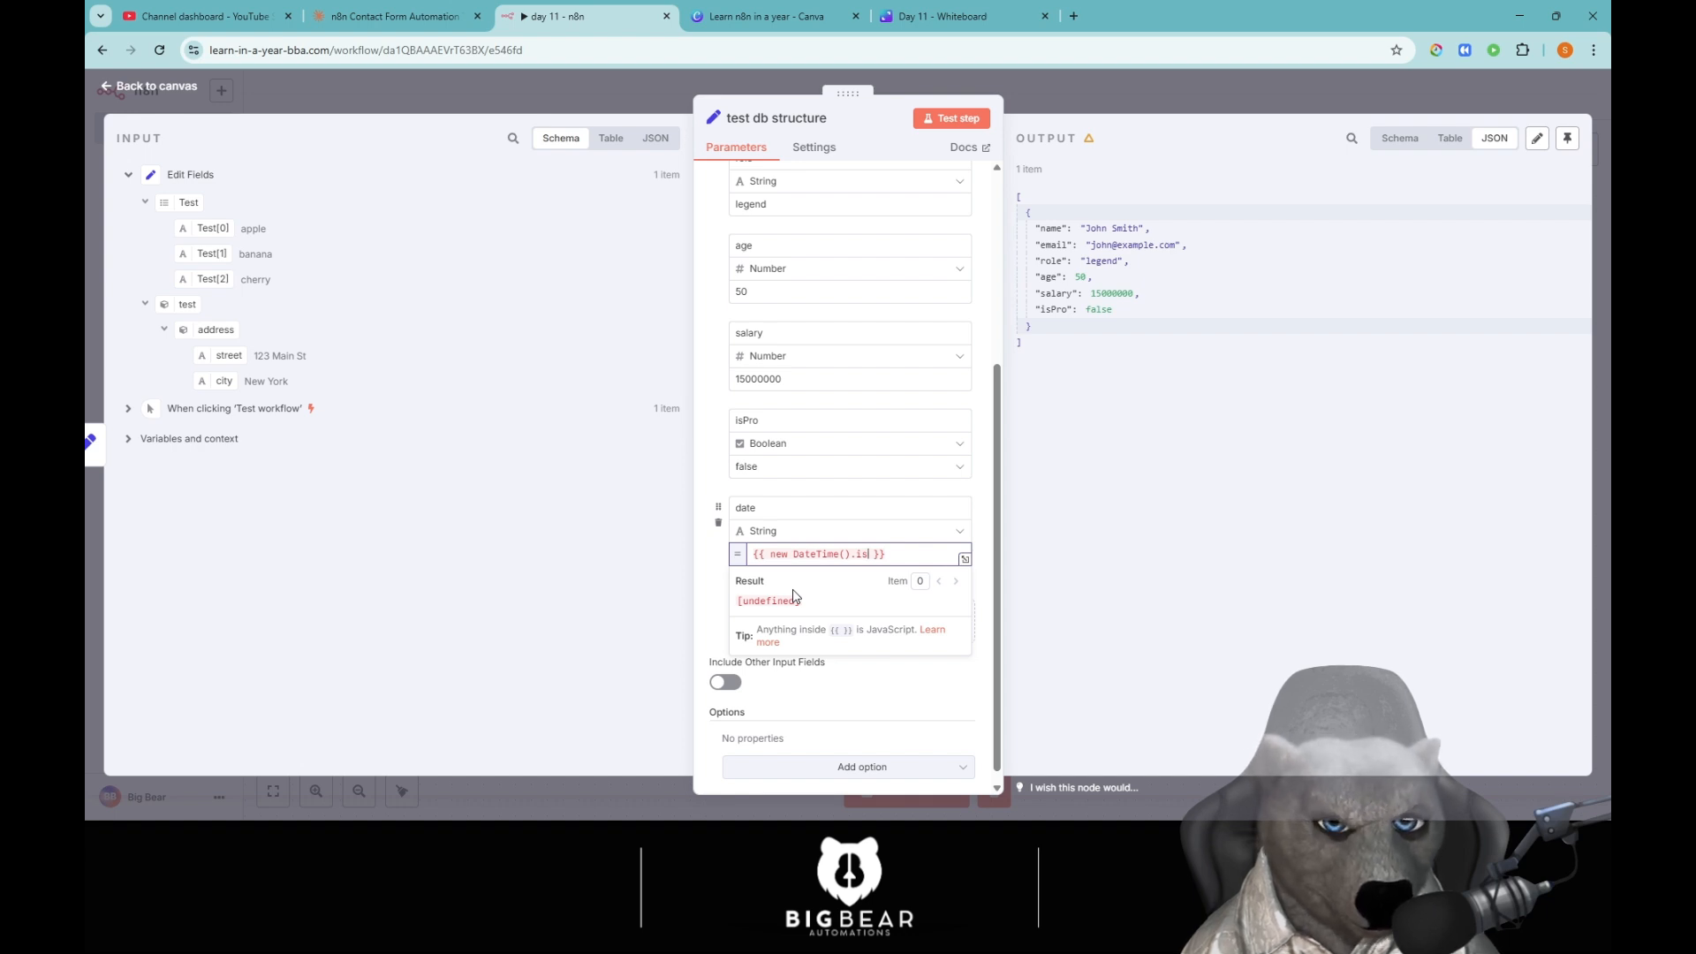
pyautogui.press('BackSpace')
pyautogui.tripleClick(817, 554)
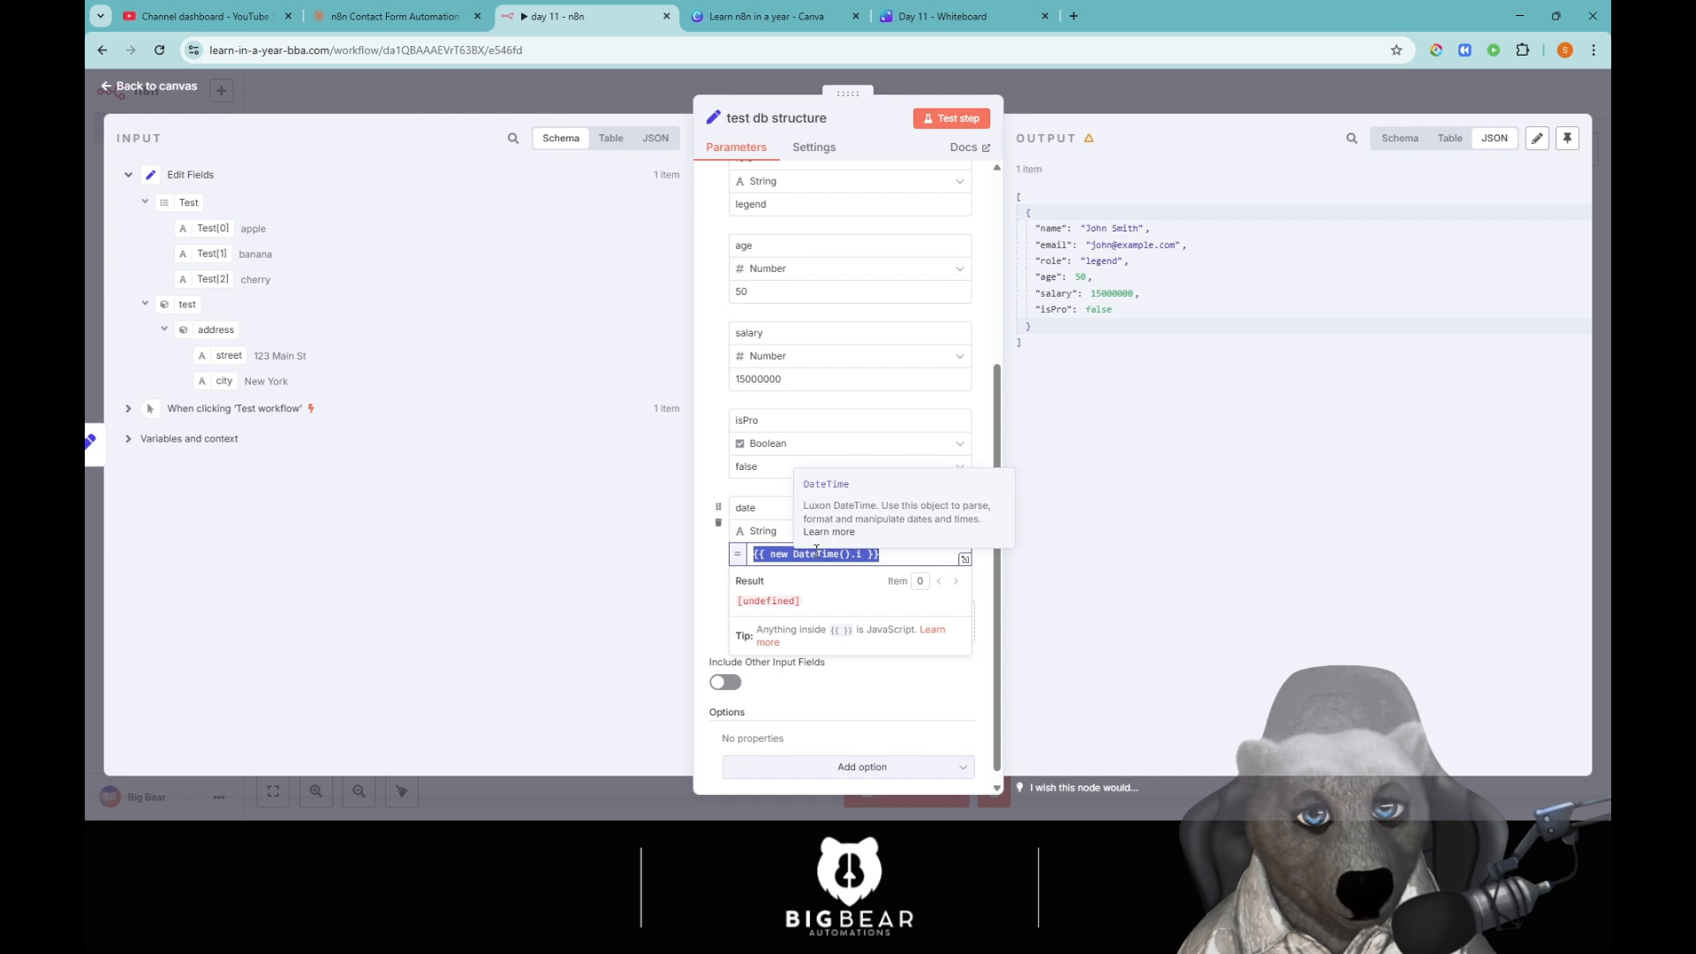
pyautogui.press('BackSpace')
# Set the value to {{ DateTime.now() }} and test the node to see the current timestamp.
pyautogui.write('{{ D')
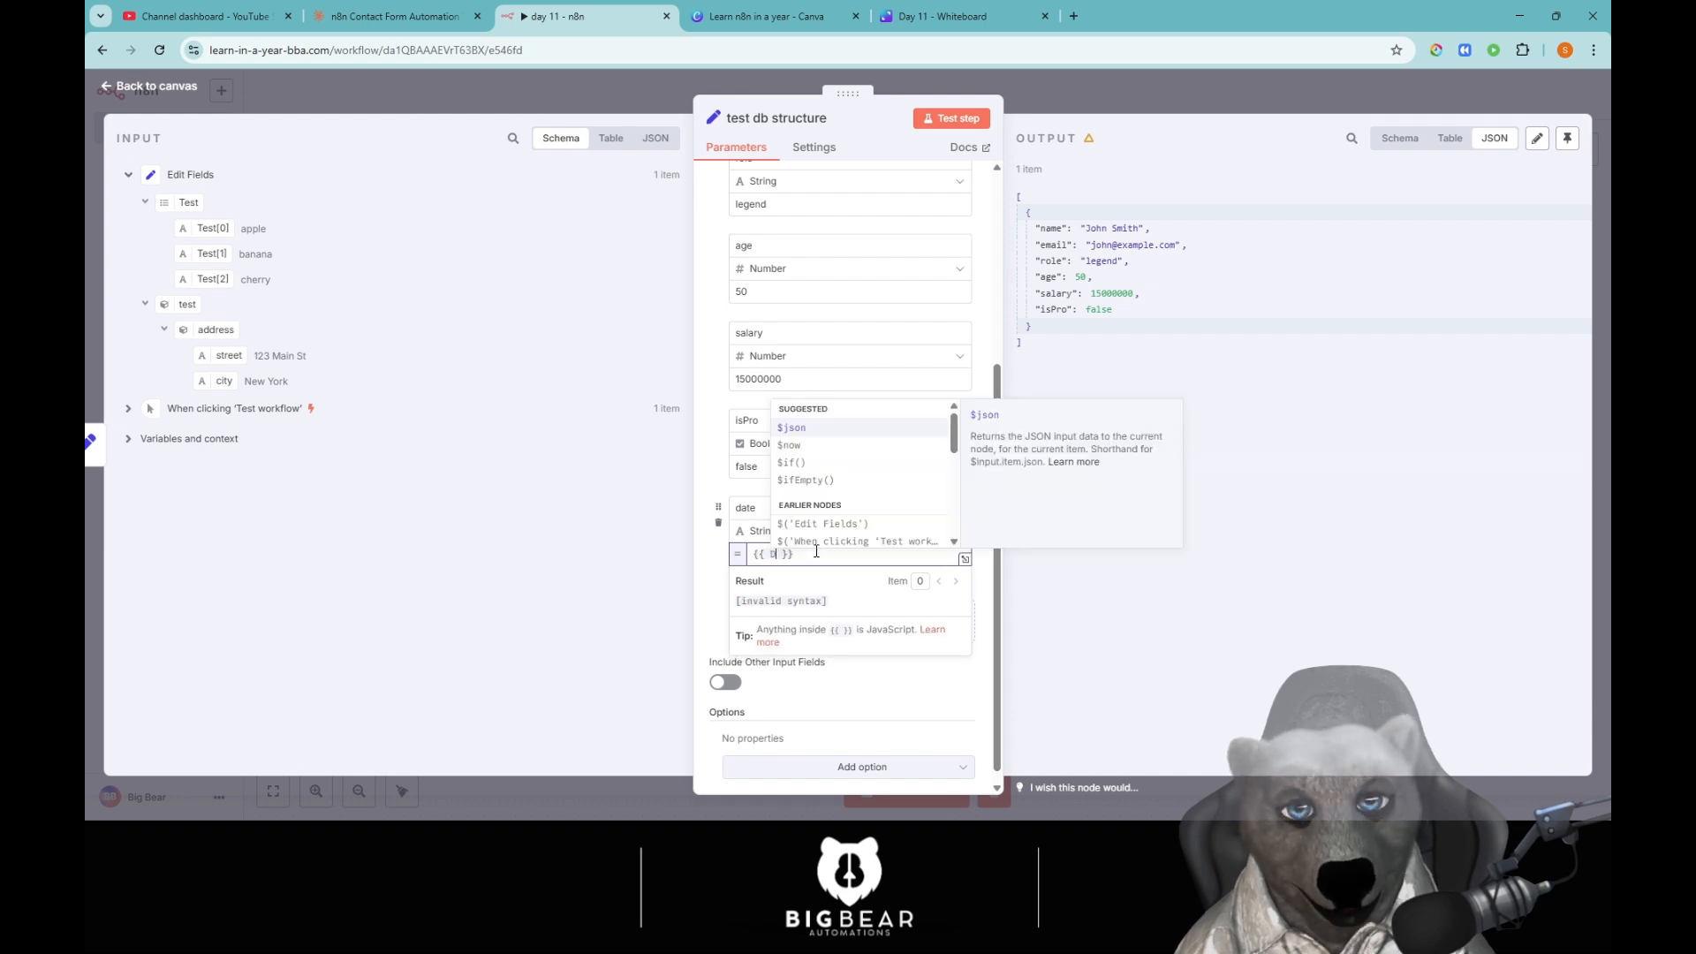
pyautogui.write('ateTime')
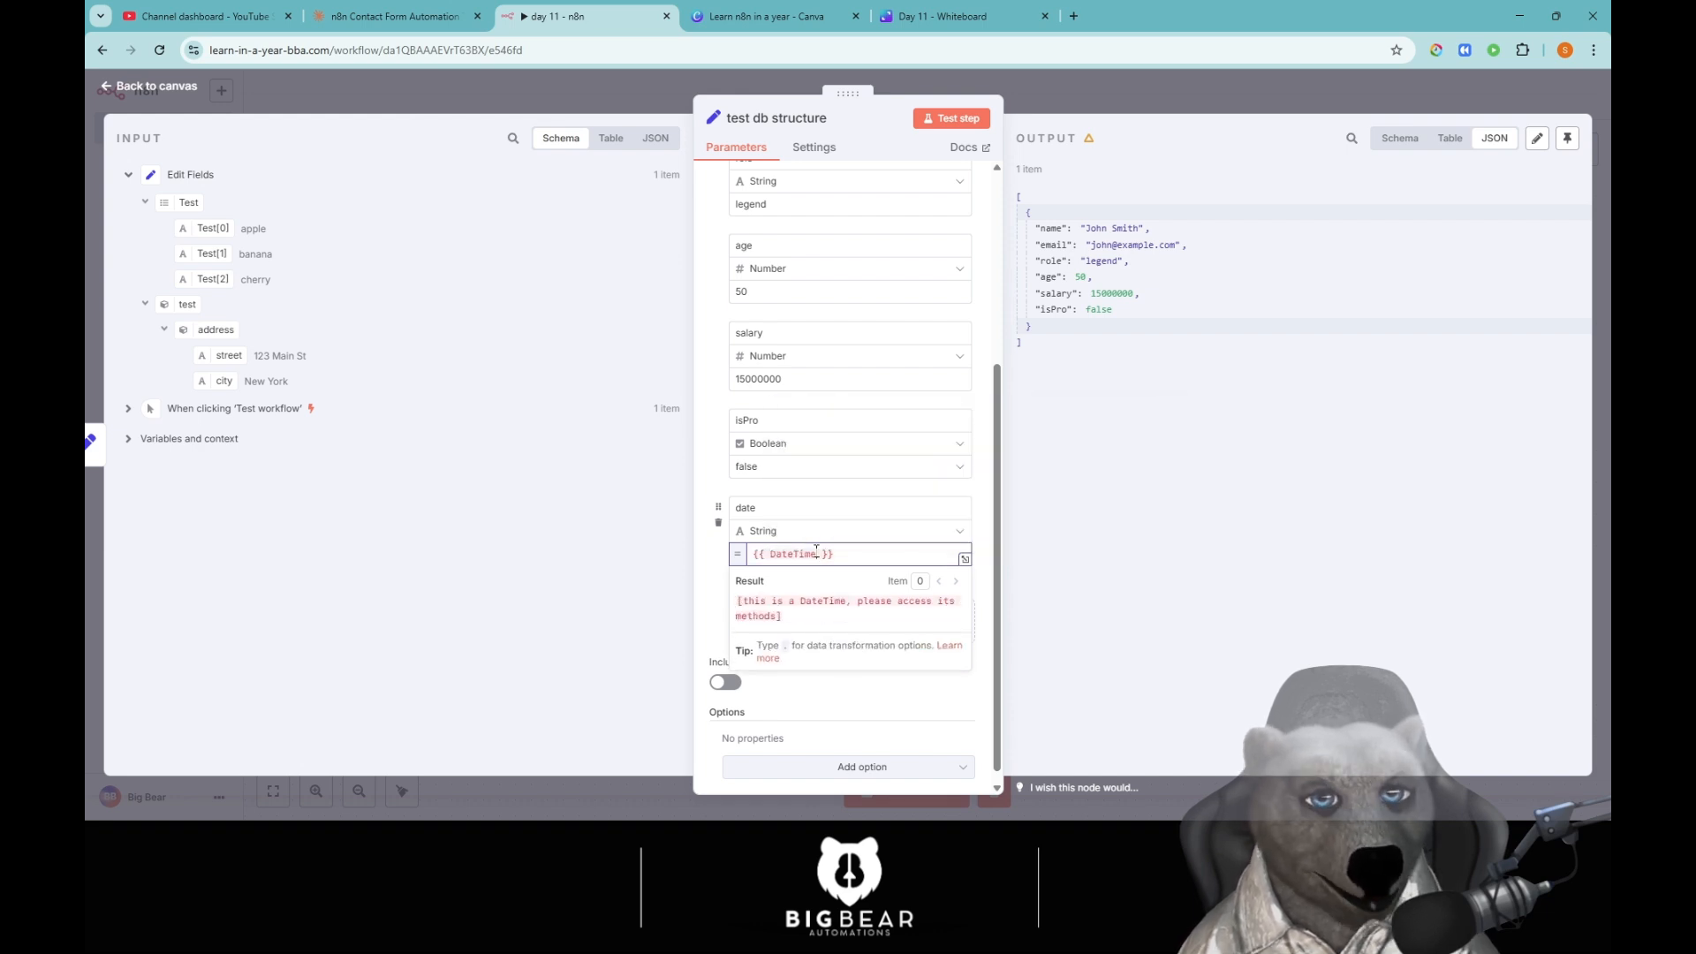
pyautogui.write('.')
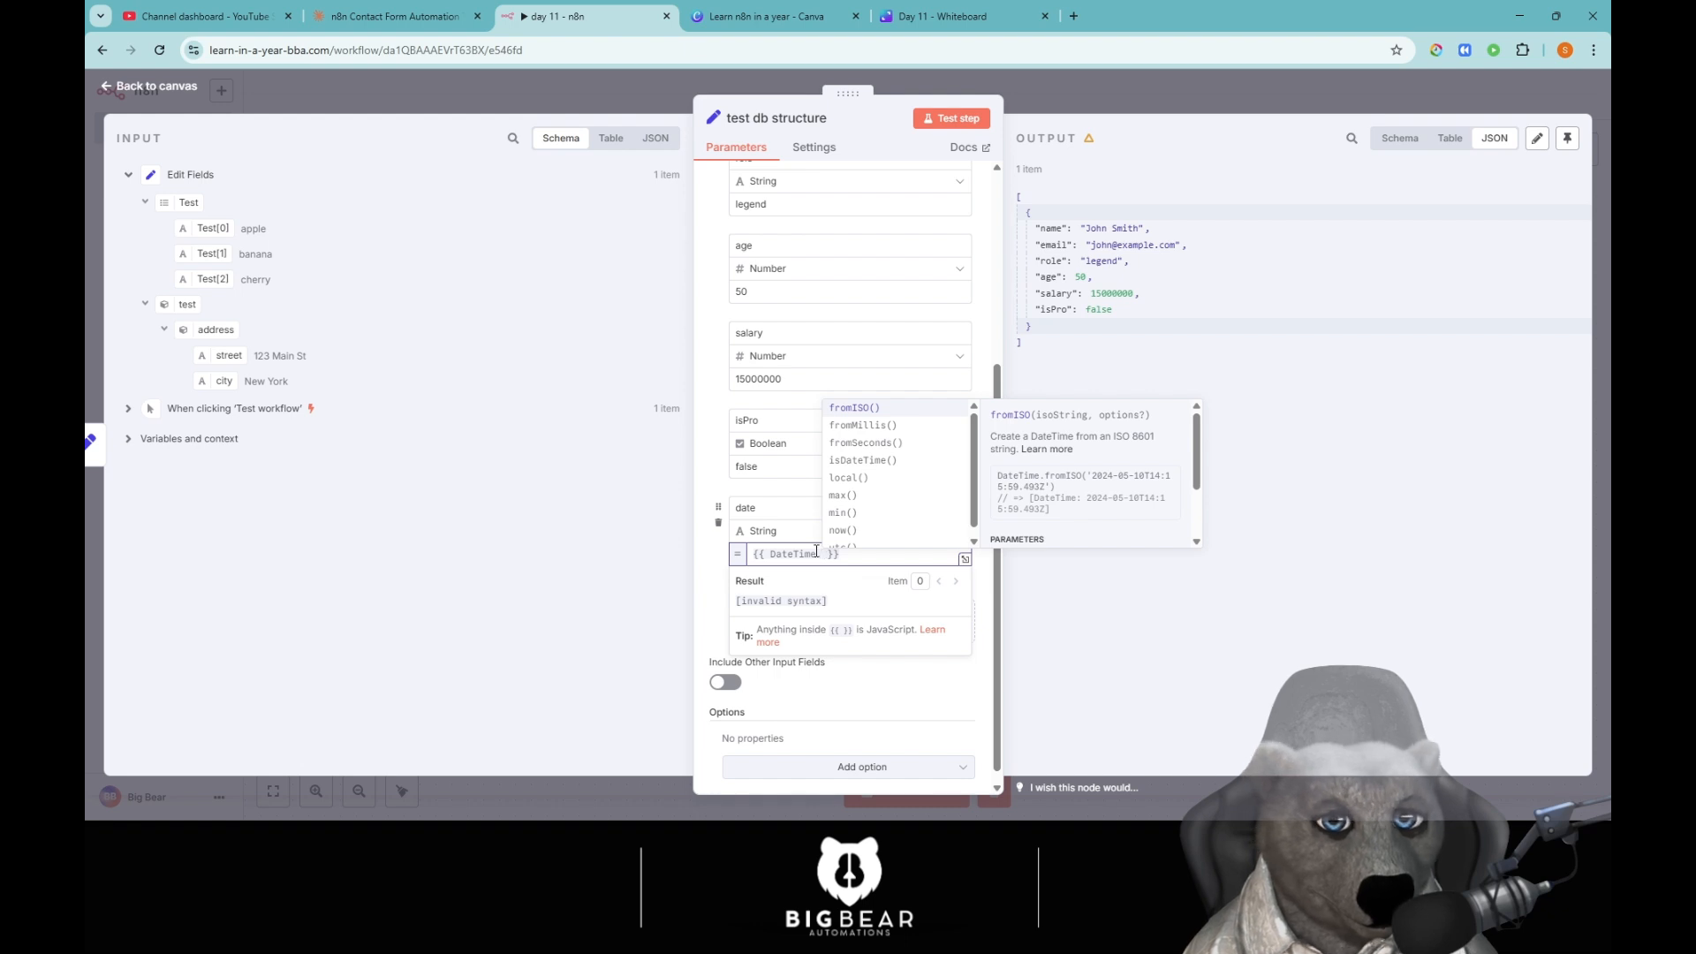
pyautogui.press('Down')
pyautogui.press('Down')
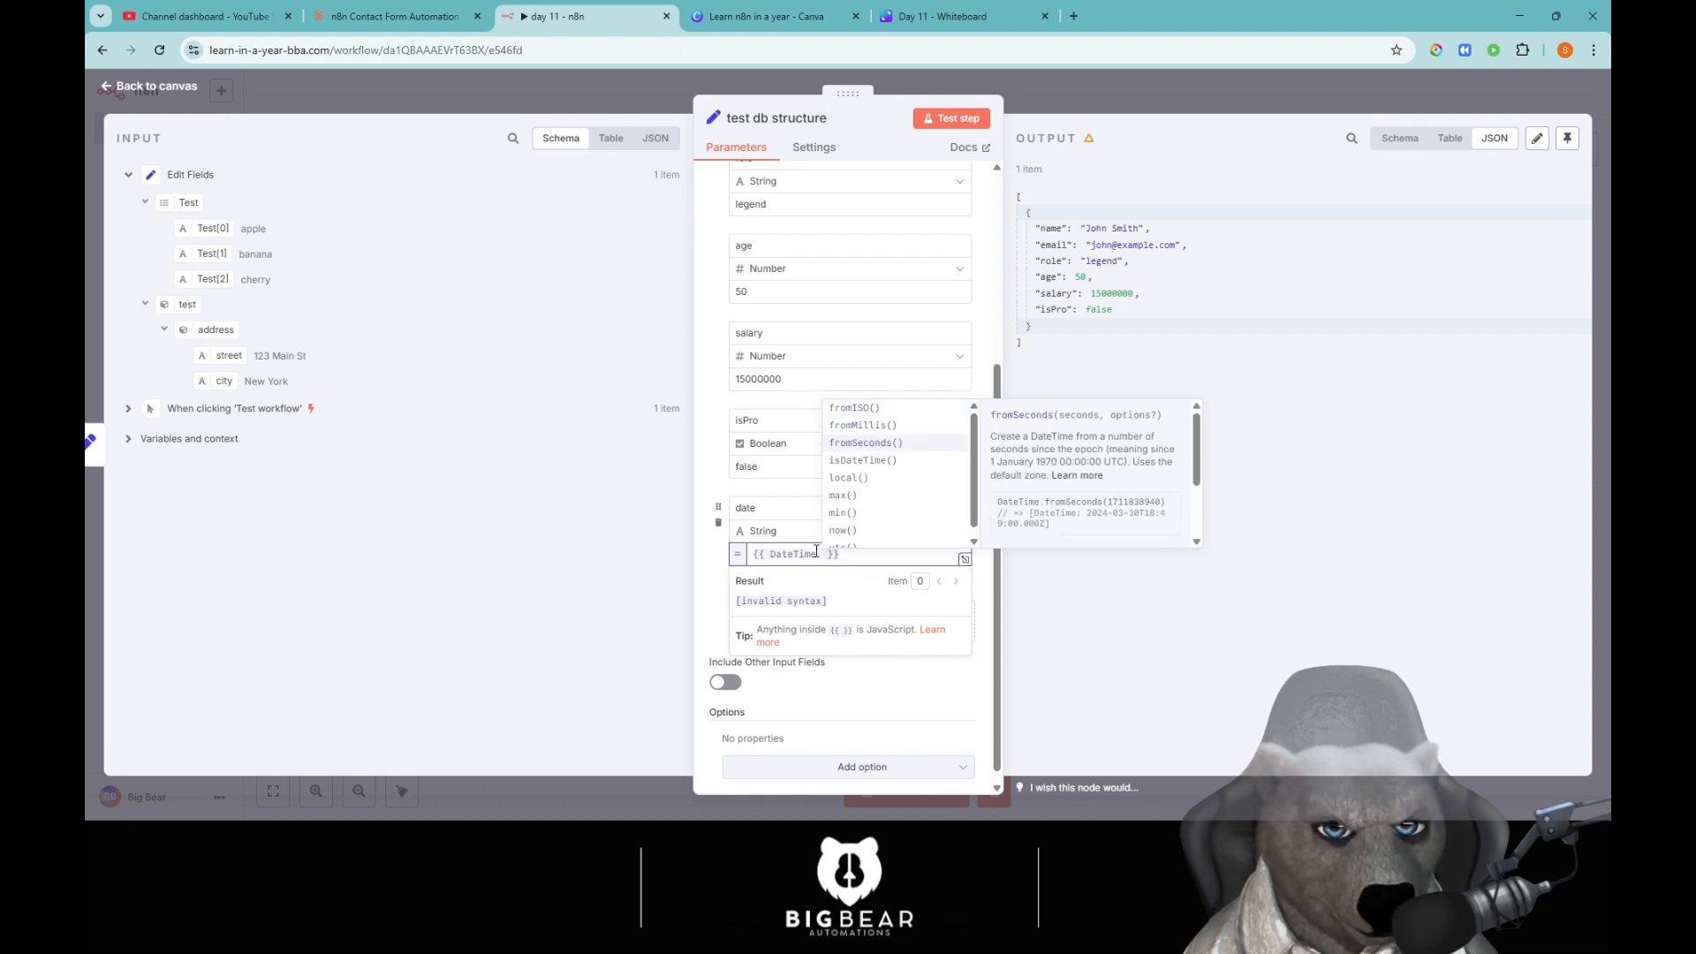
pyautogui.press('Up')
pyautogui.press('Up')
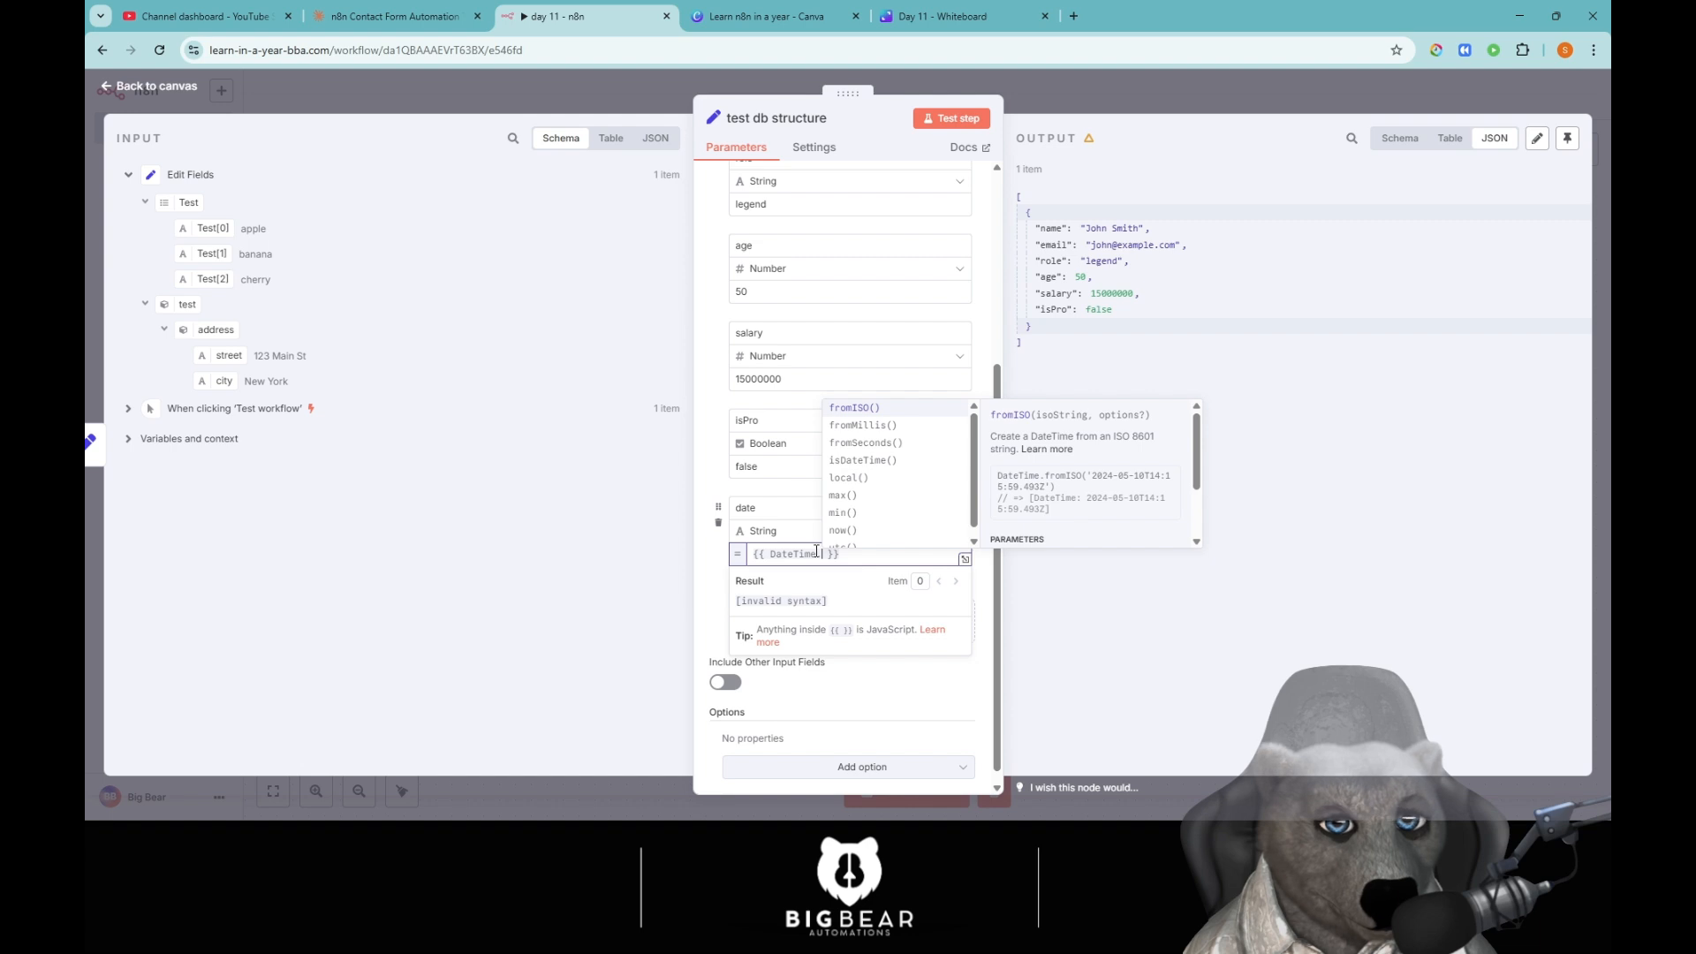
pyautogui.press('Down')
pyautogui.press('Down')
pyautogui.press('Down')
pyautogui.press('Down')
pyautogui.press('Down')
pyautogui.press('Down')
pyautogui.press('Down')
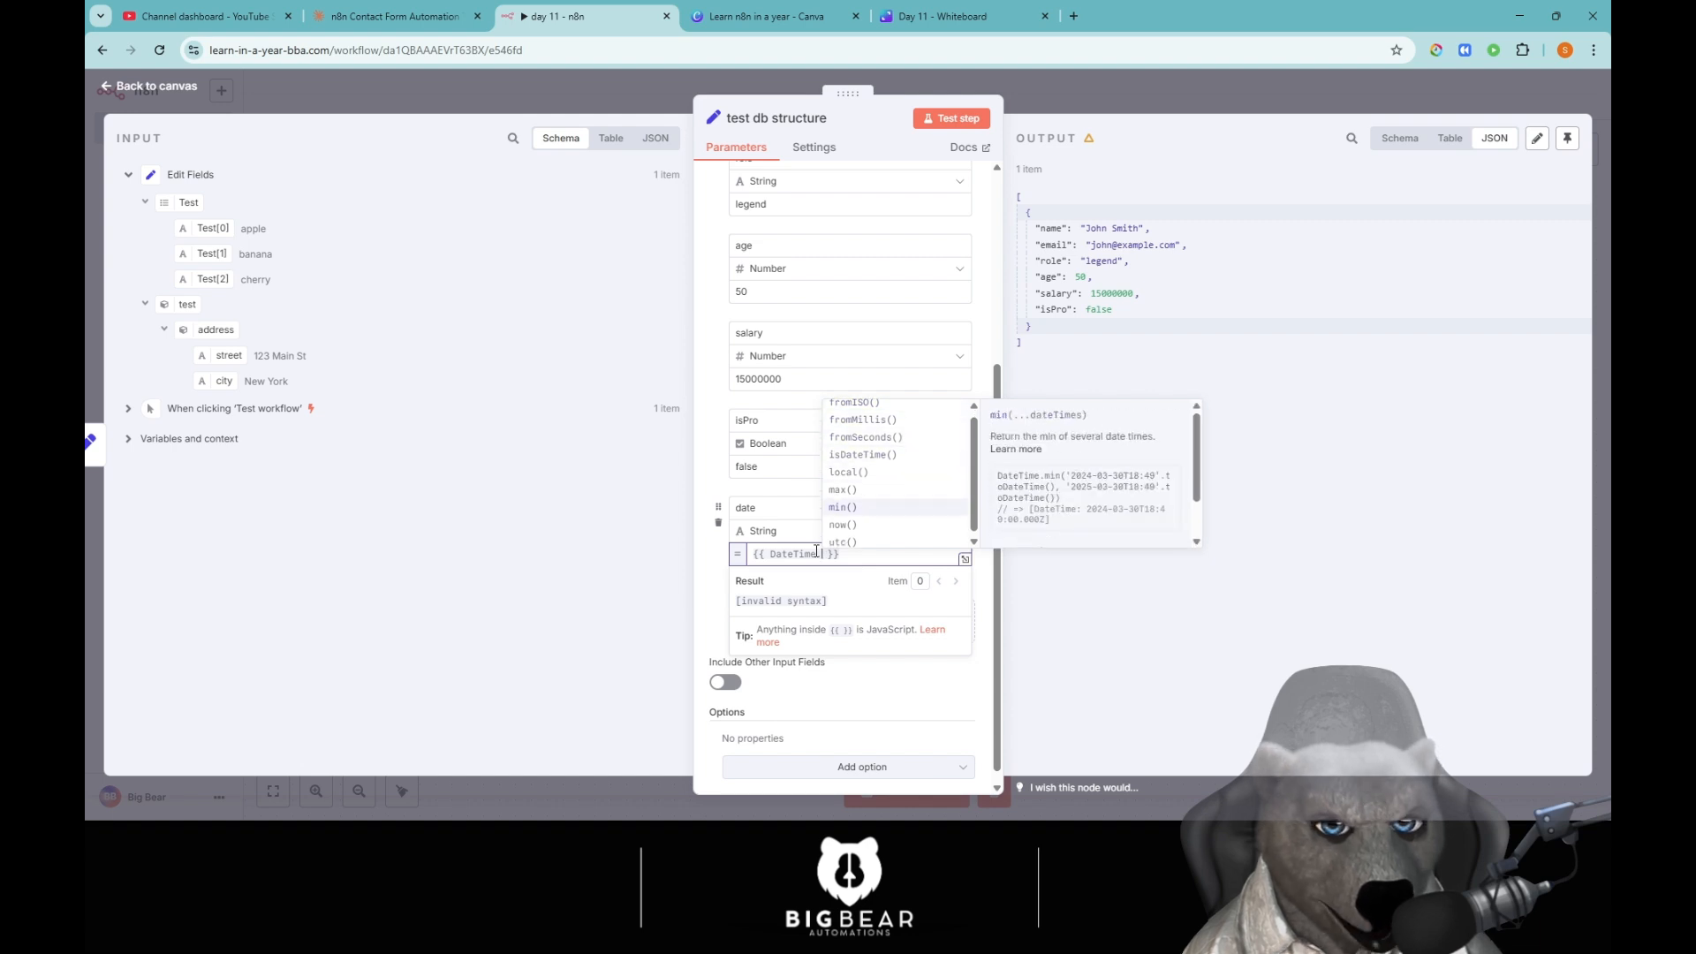
pyautogui.press('Return')
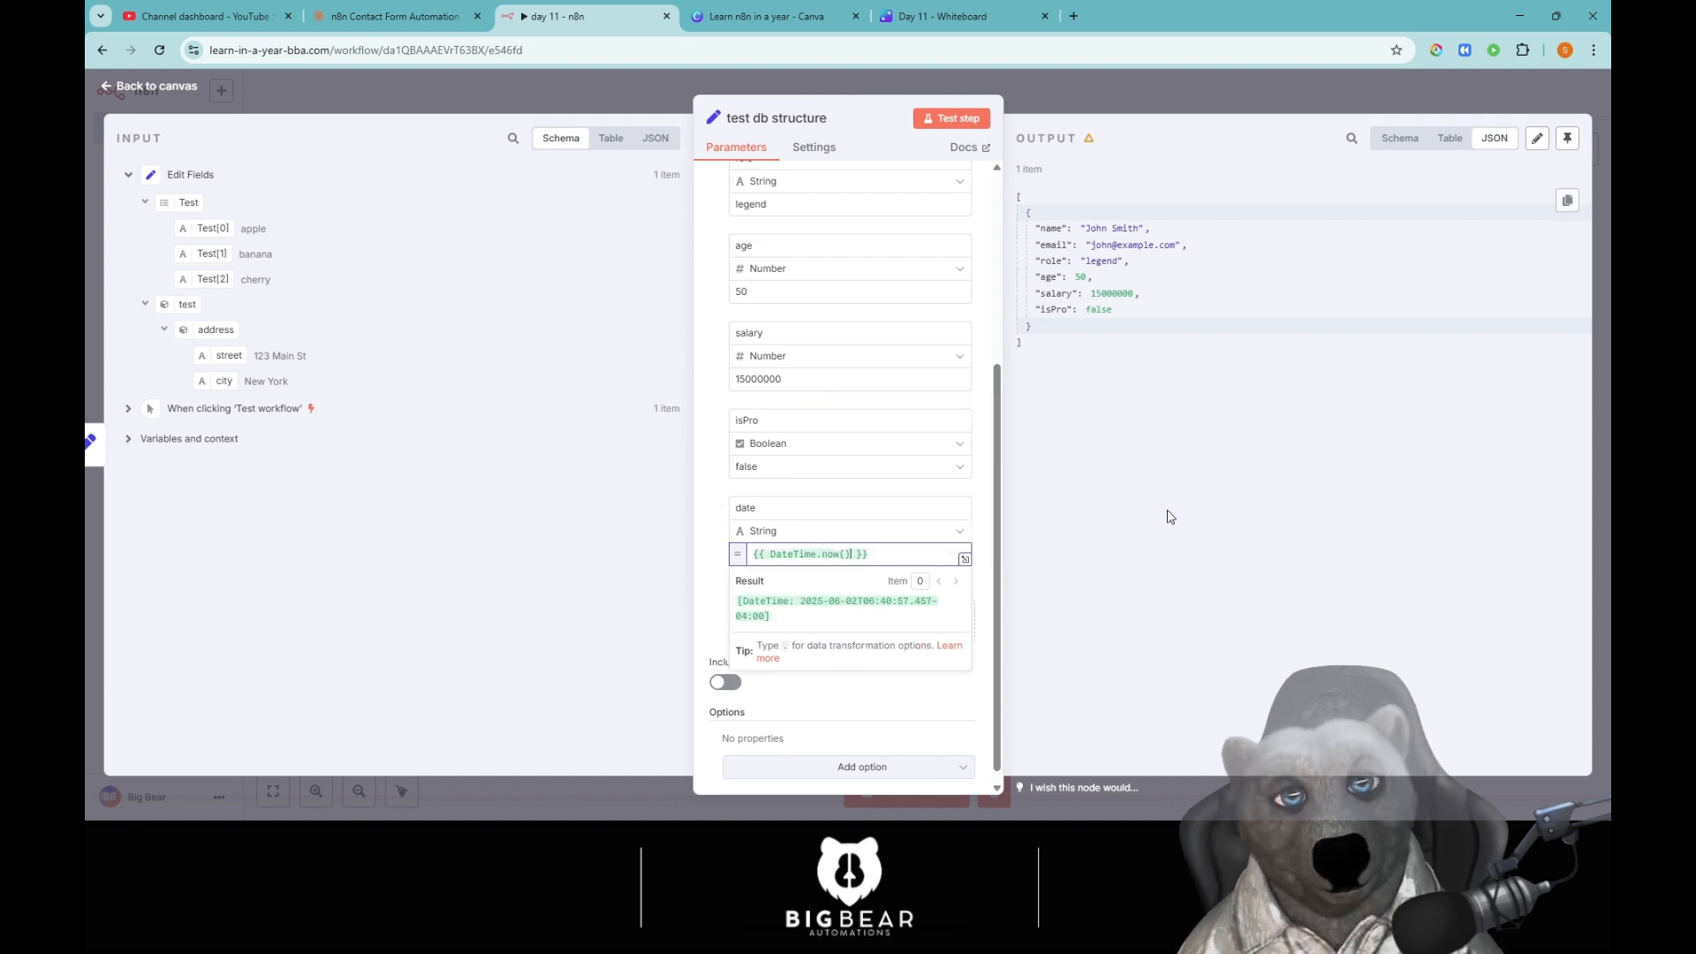
pyautogui.click(949, 118)
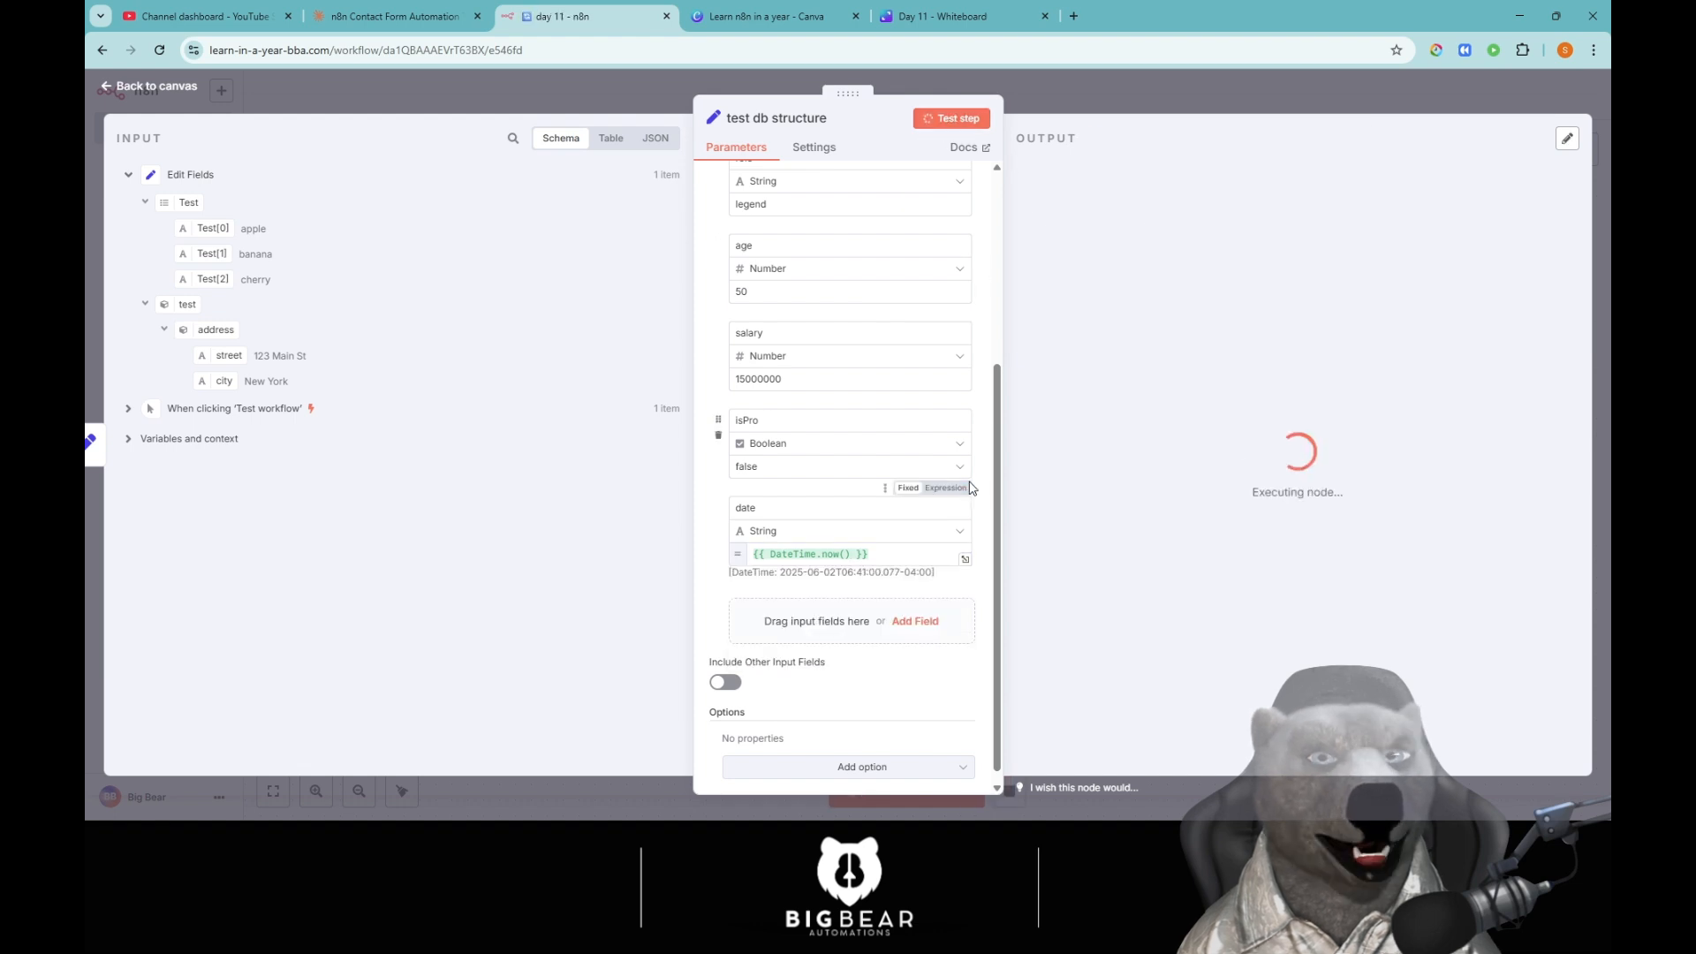
pyautogui.moveTo(1082, 330); pyautogui.dragTo(1363, 325)
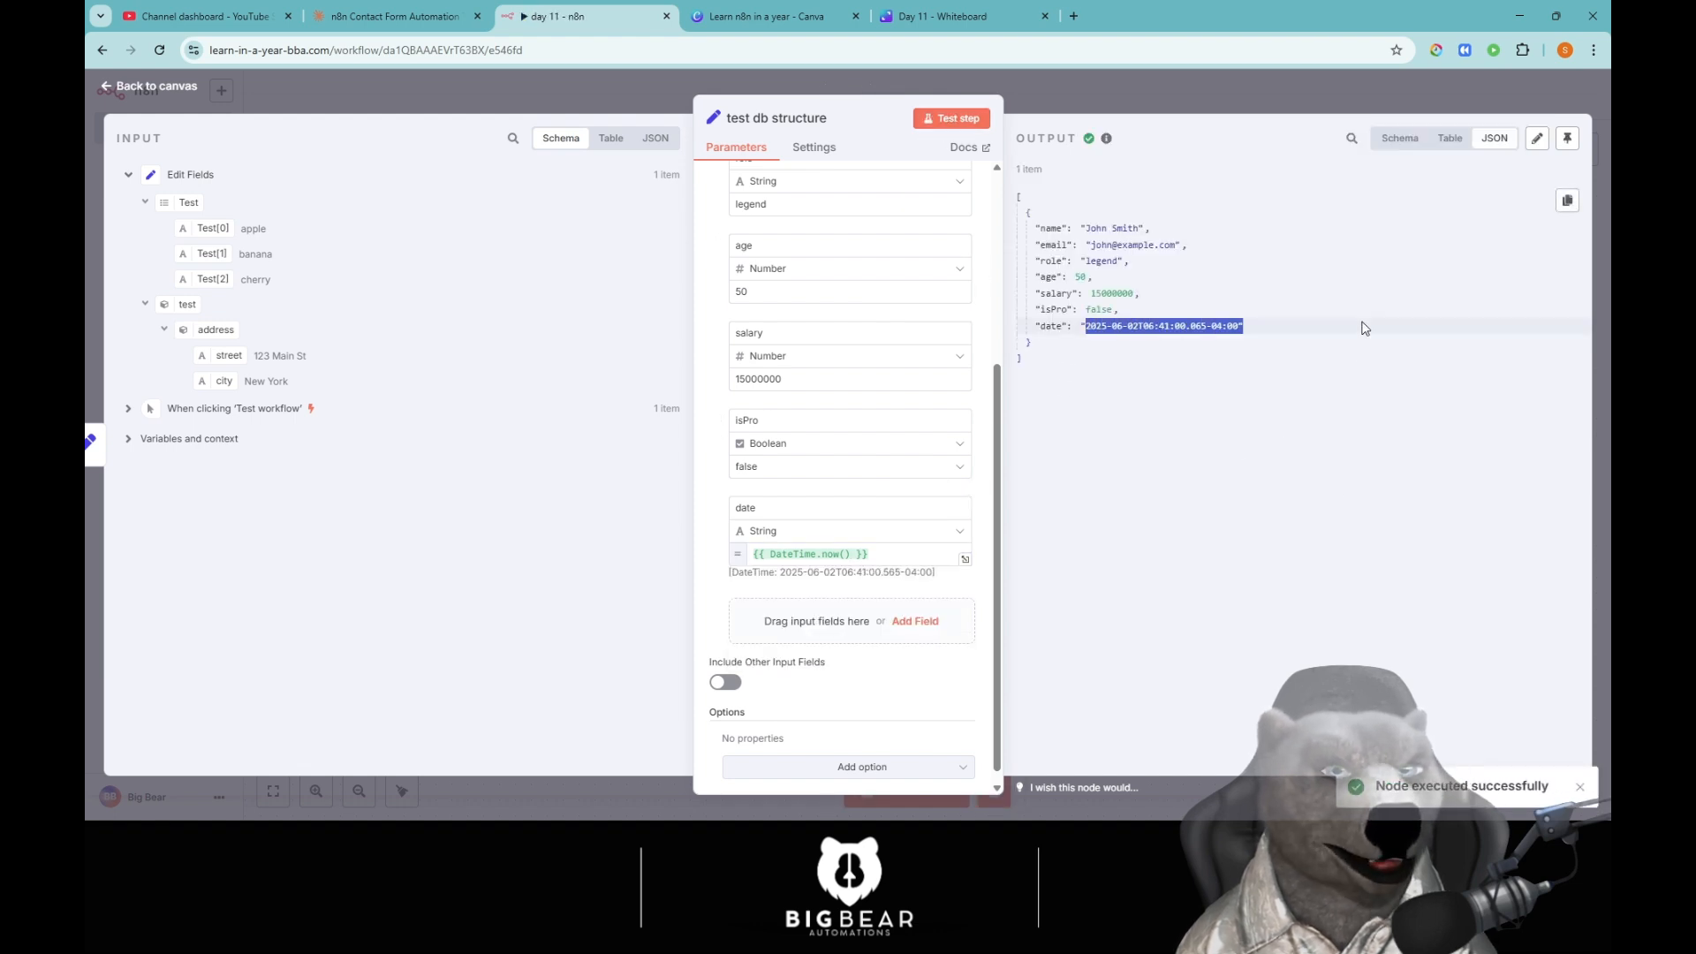
pyautogui.click(1163, 479)
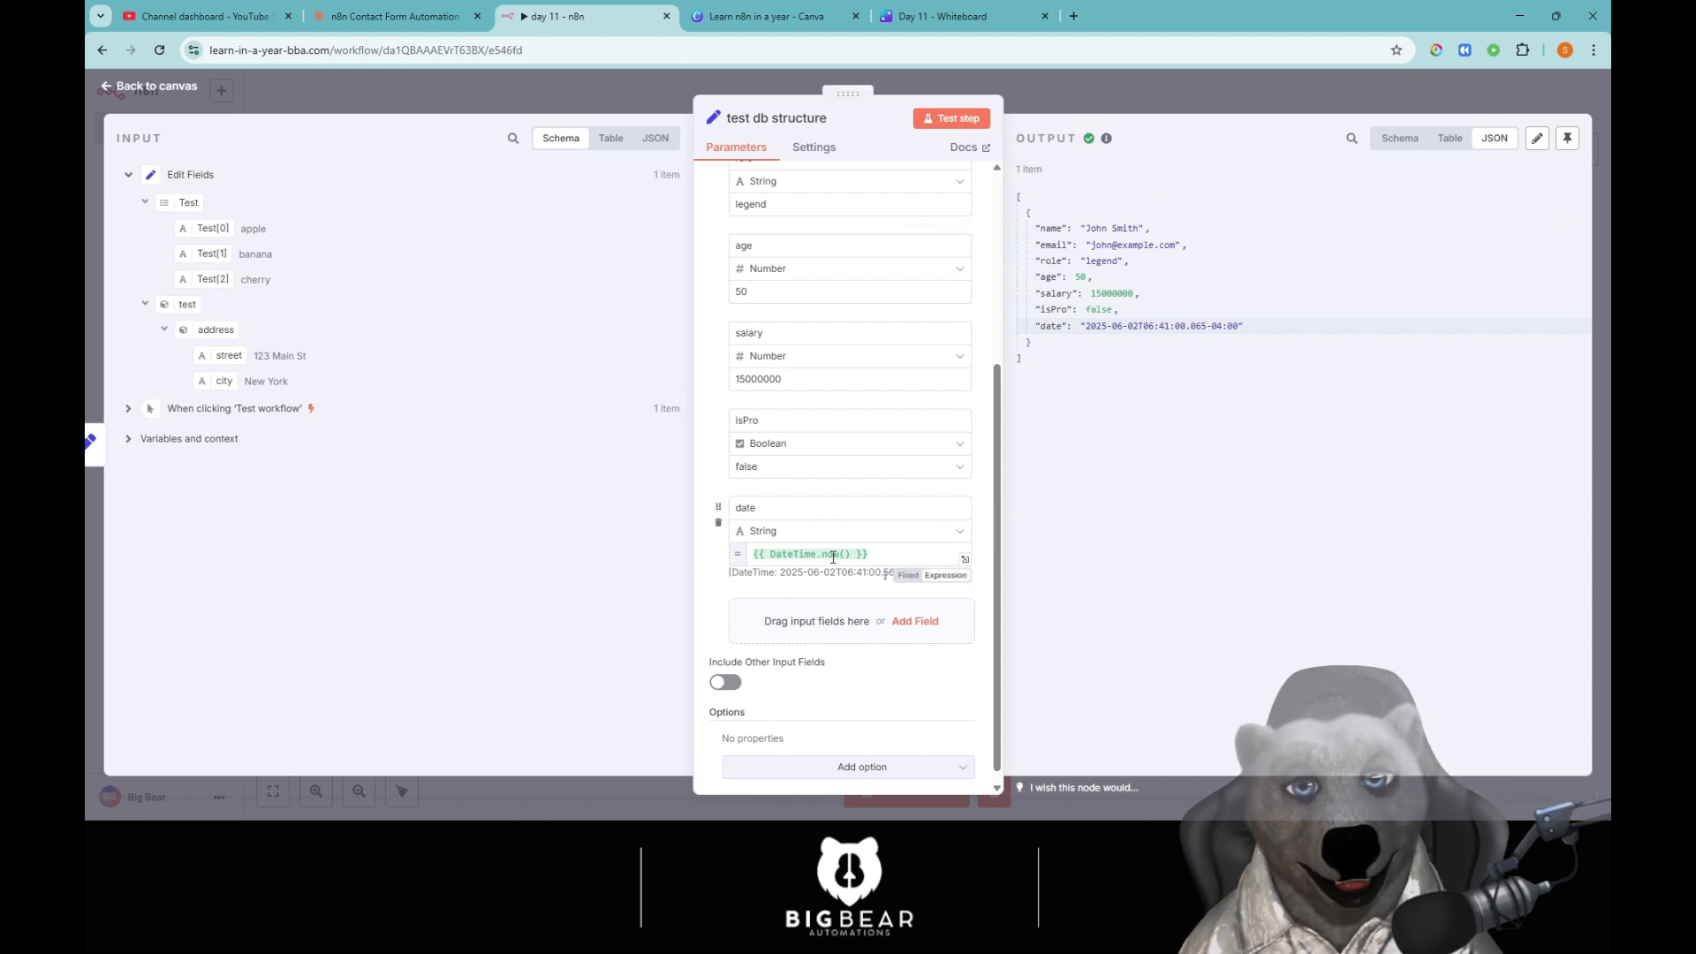
# Inspect the JSON output with name, email, role, age, salary, isPro and date, then go to Settings.
pyautogui.moveTo(835, 559)
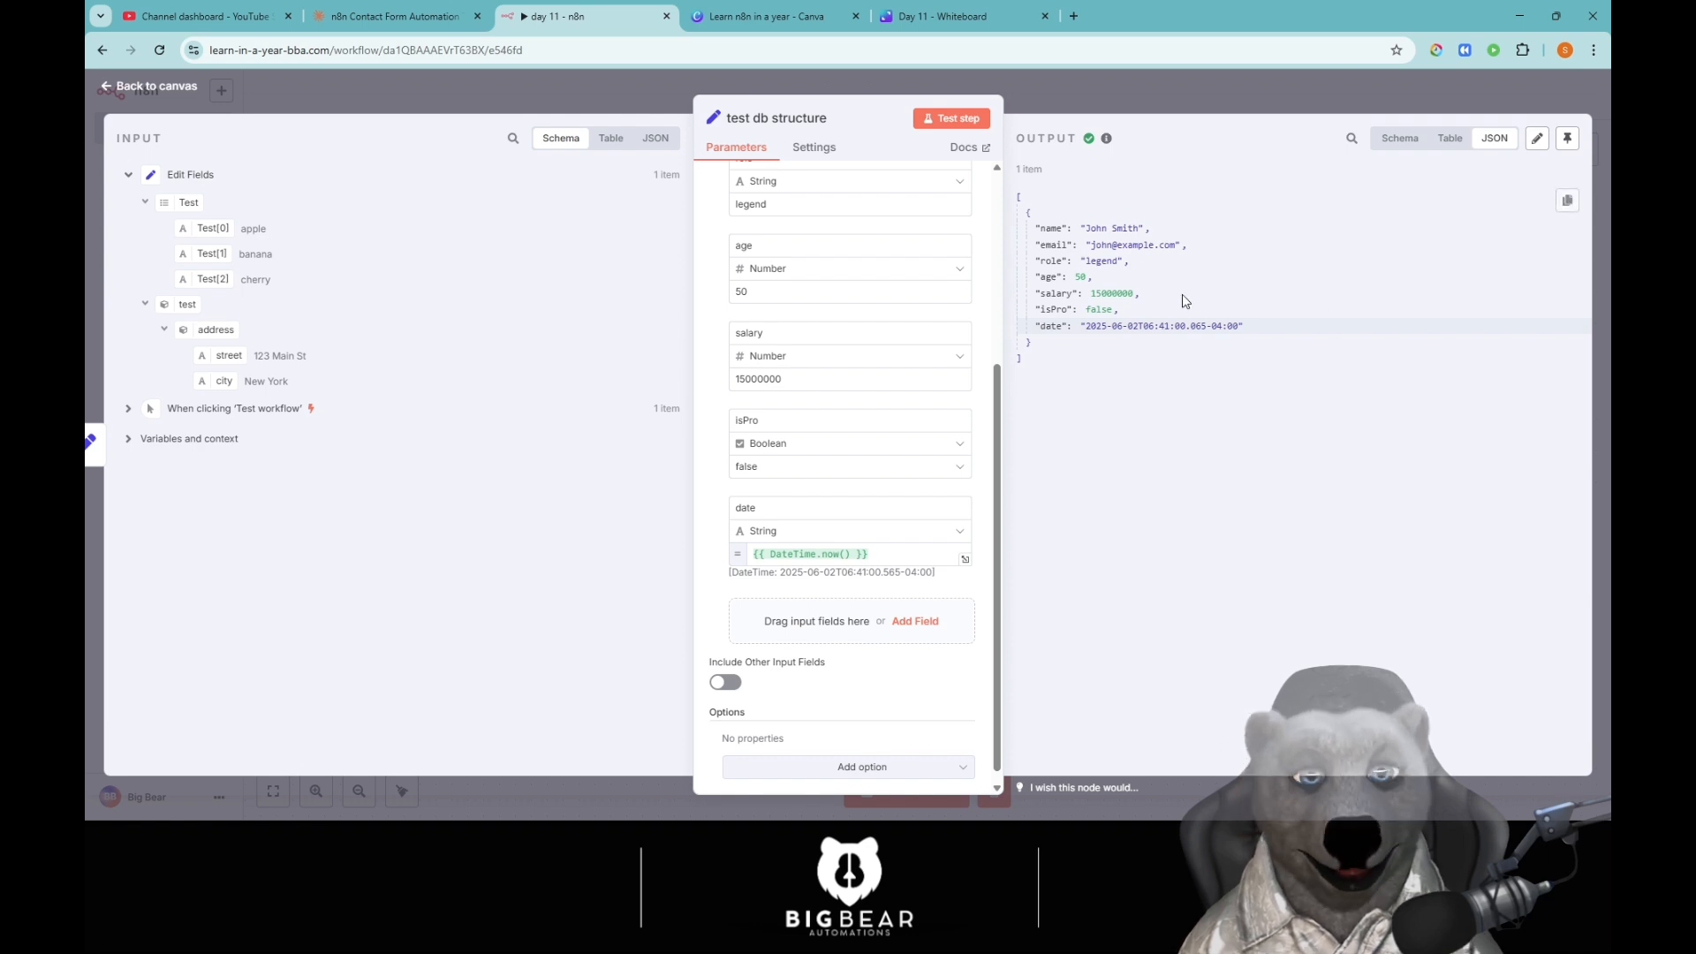
pyautogui.moveTo(1073, 362); pyautogui.dragTo(1015, 200)
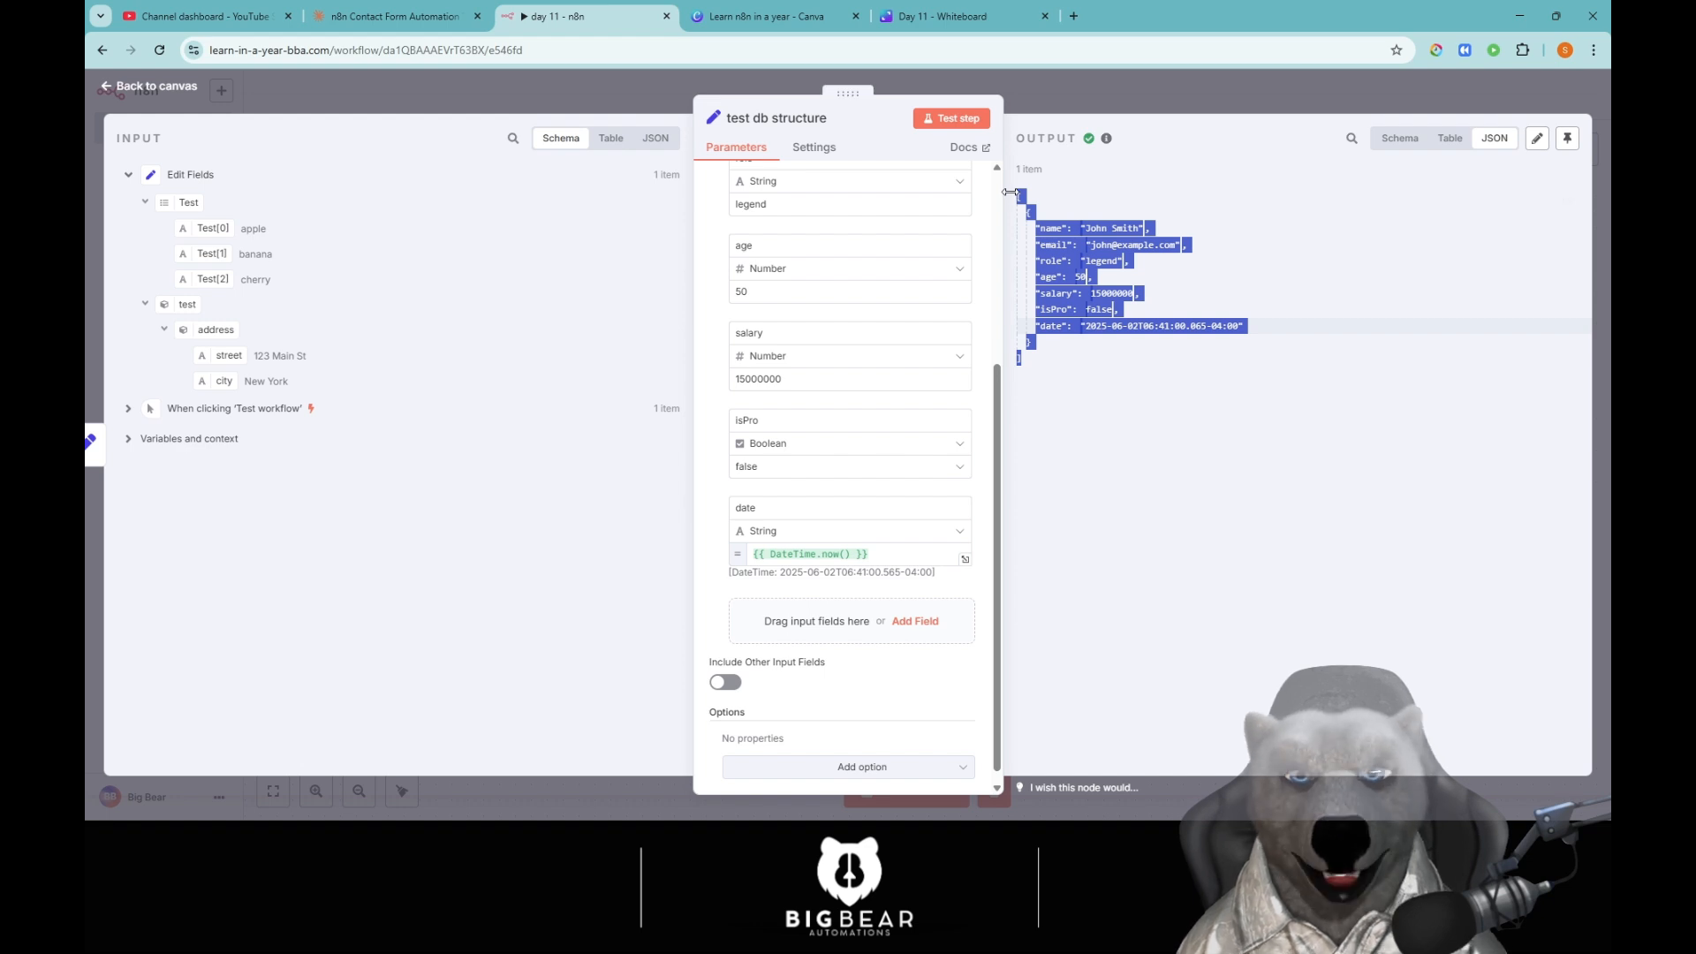
pyautogui.click(814, 147)
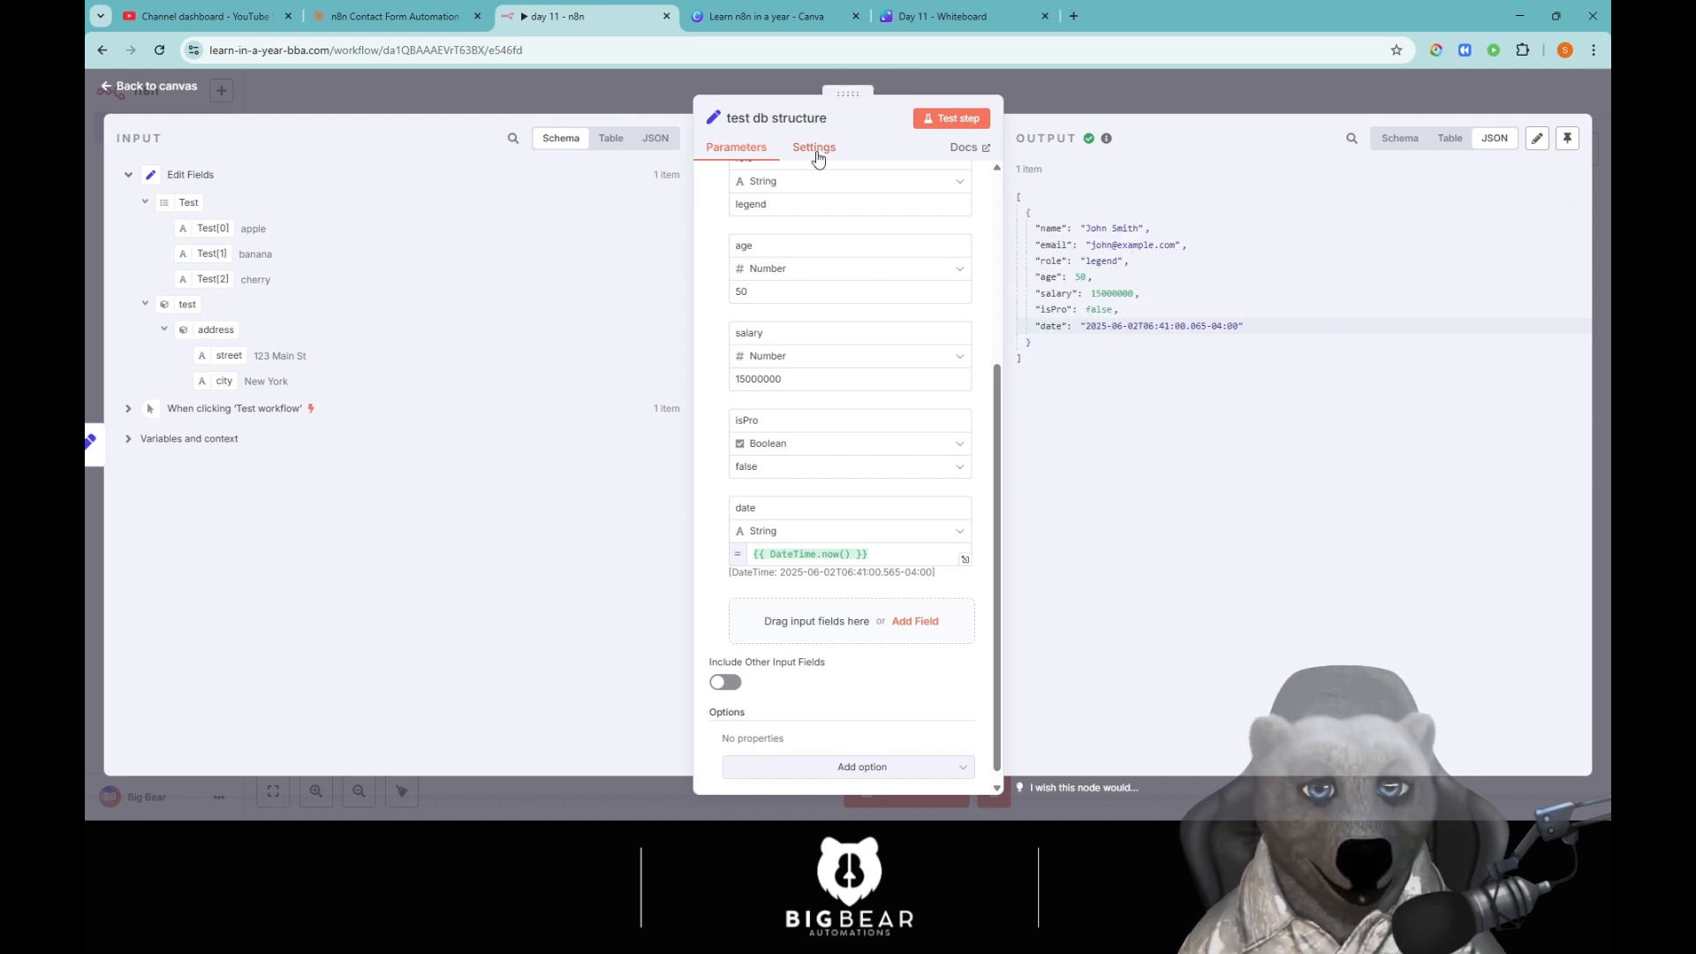
# Turn on Duplicate Item and test the node with a count of 1.
pyautogui.click(727, 199)
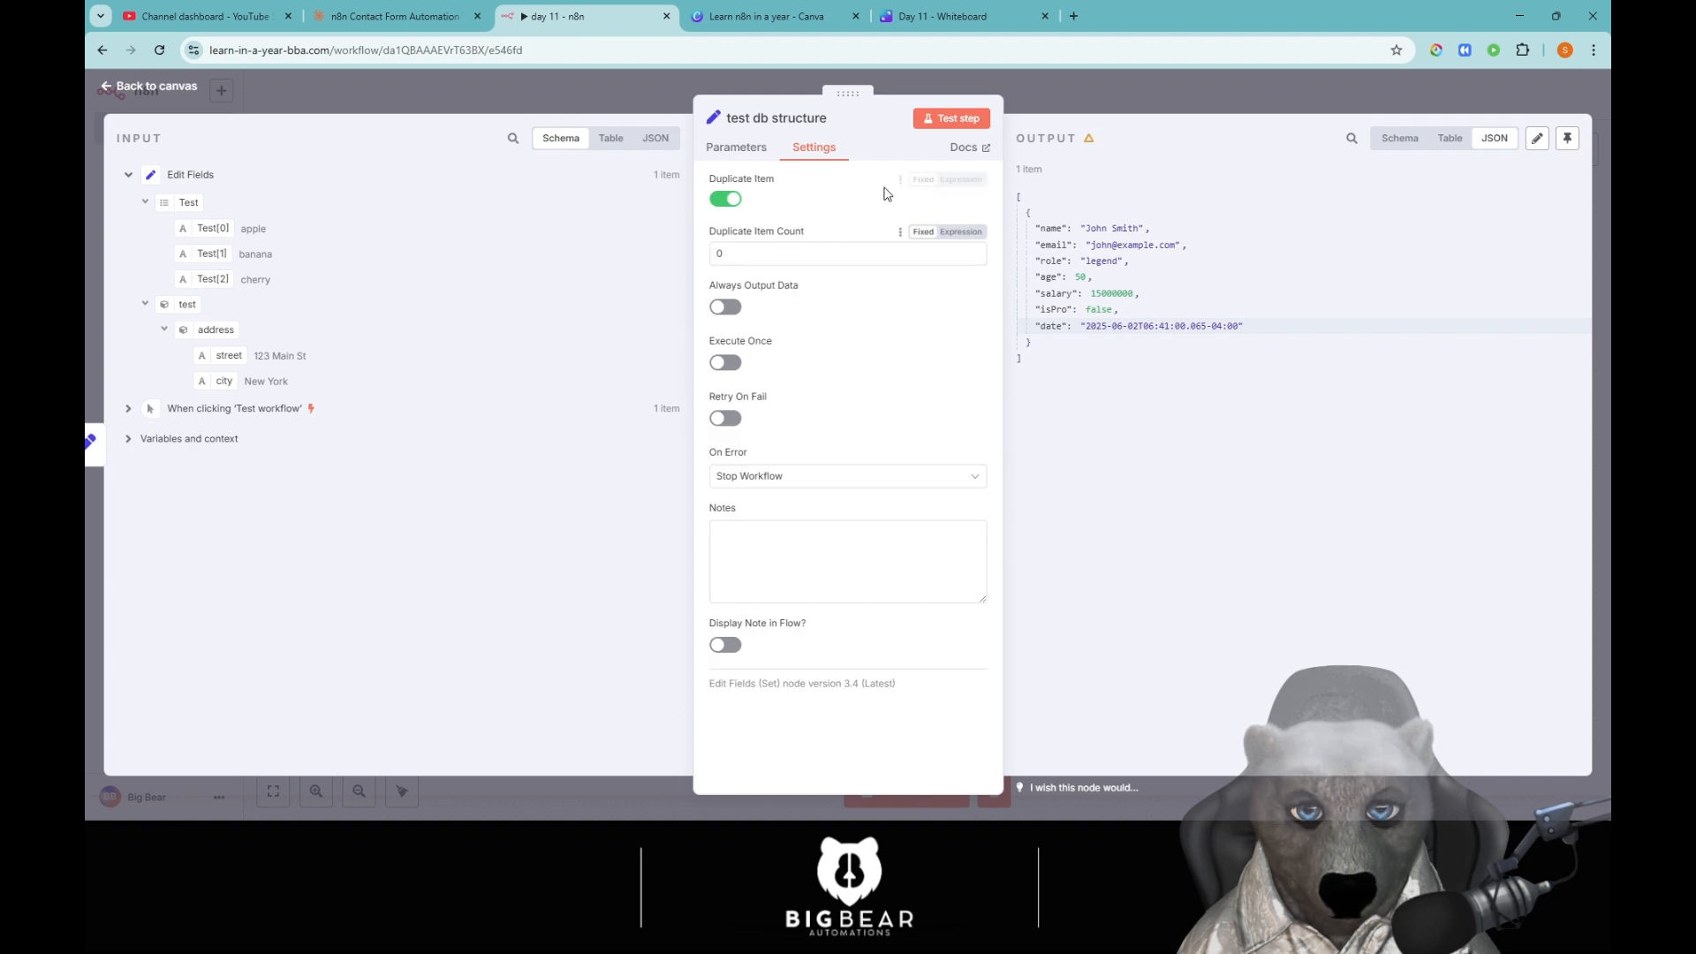
pyautogui.click(947, 119)
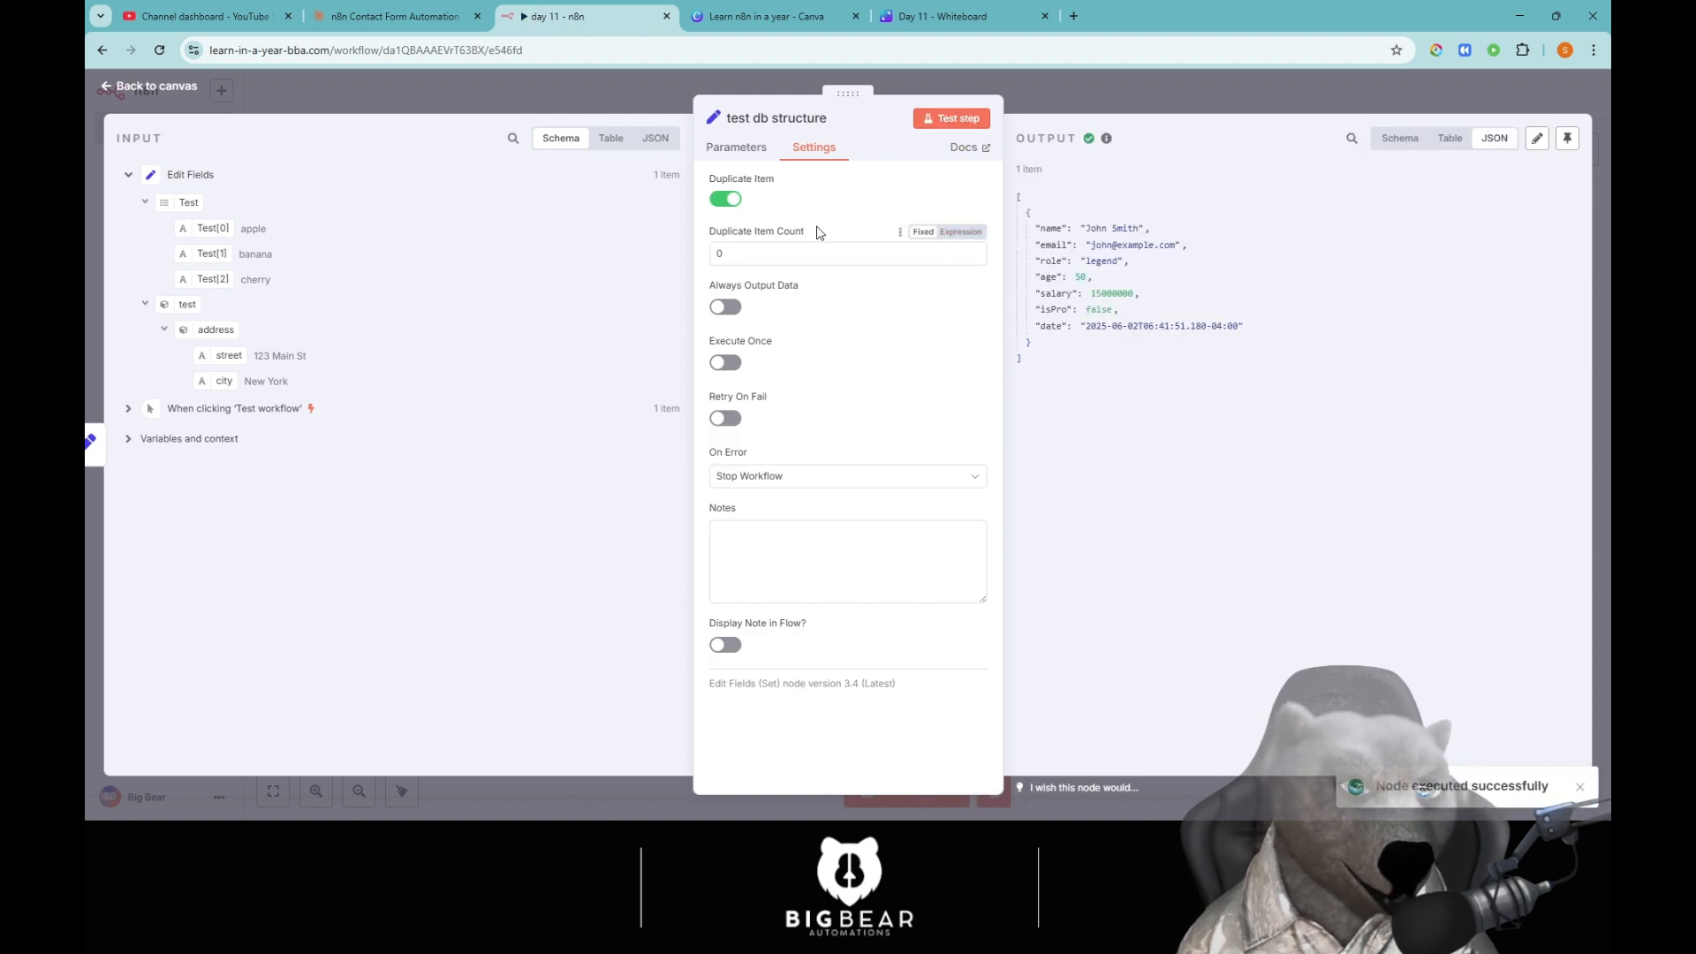
pyautogui.click(735, 253)
pyautogui.press('BackSpace')
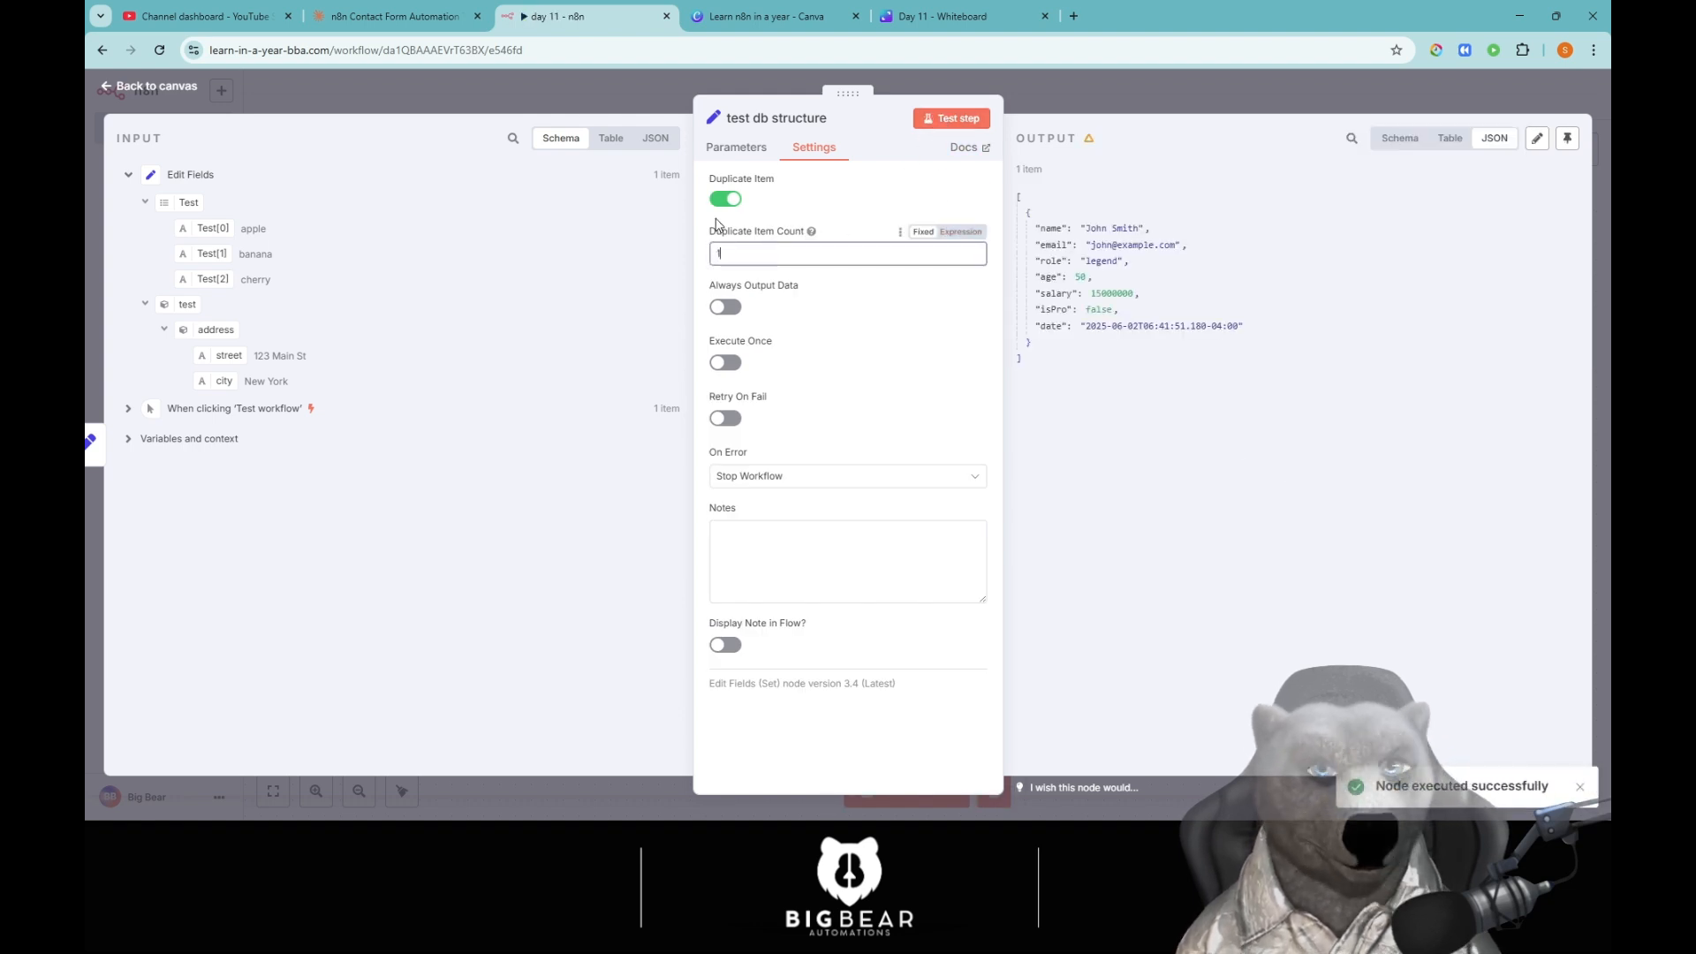
pyautogui.click(951, 118)
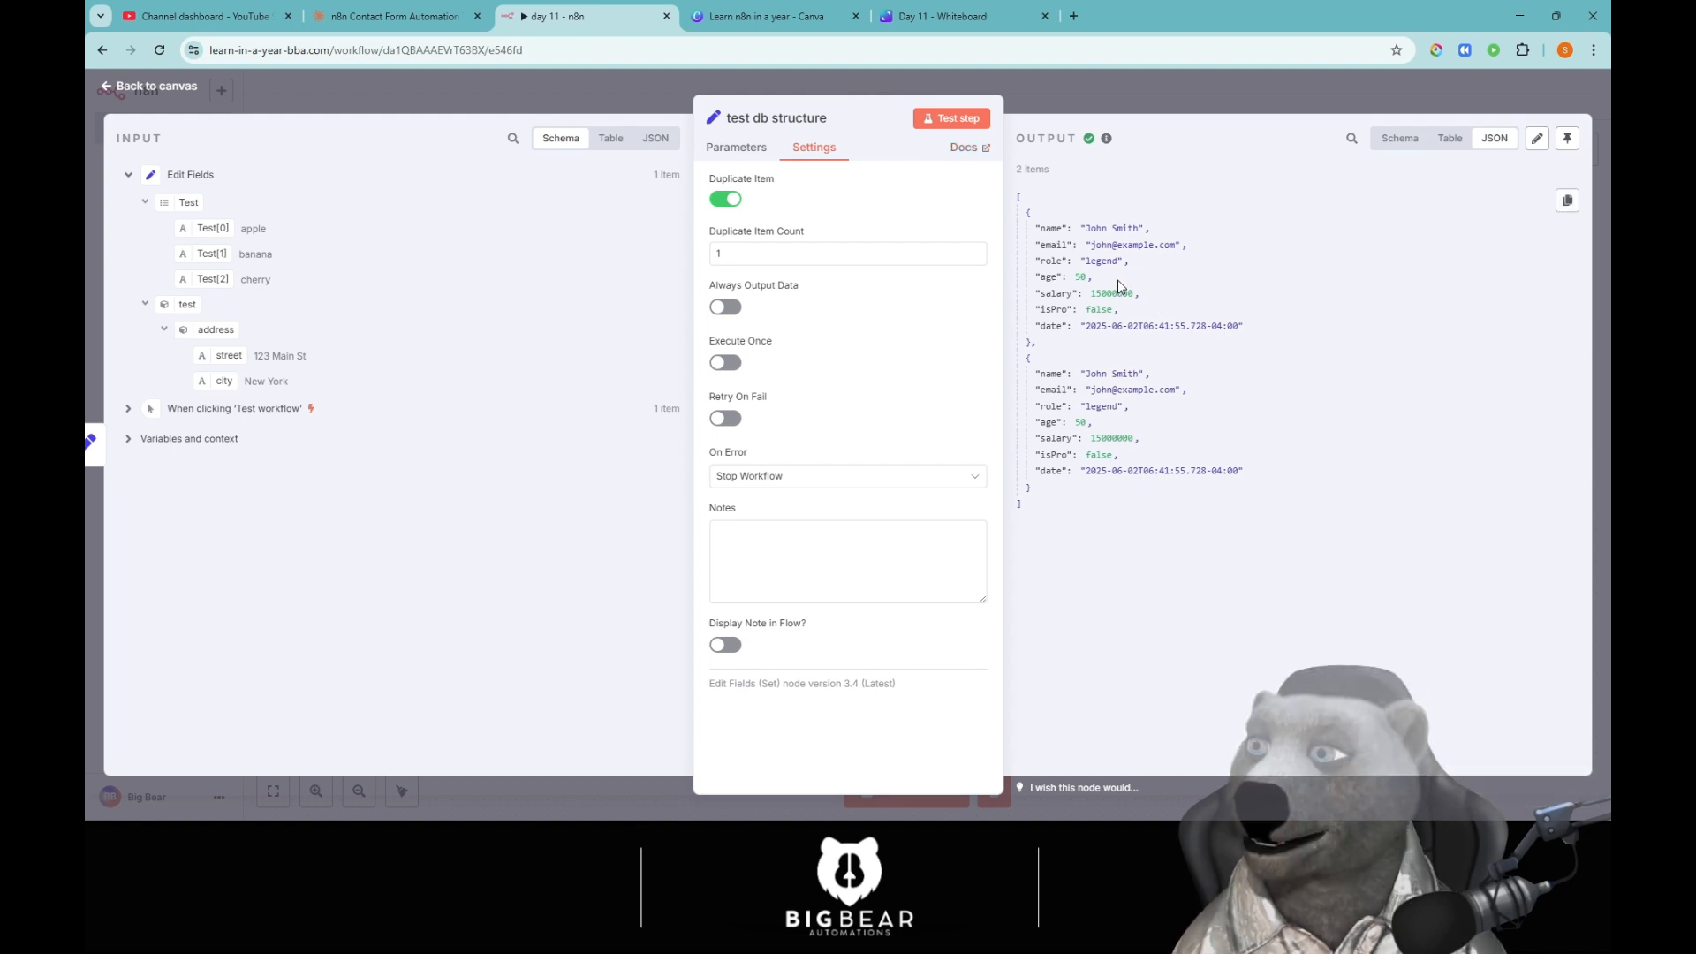
# Change the Duplicate Item Count to 5 and rerun the node.
pyautogui.click(794, 257)
pyautogui.press('BackSpace')
pyautogui.write('5')
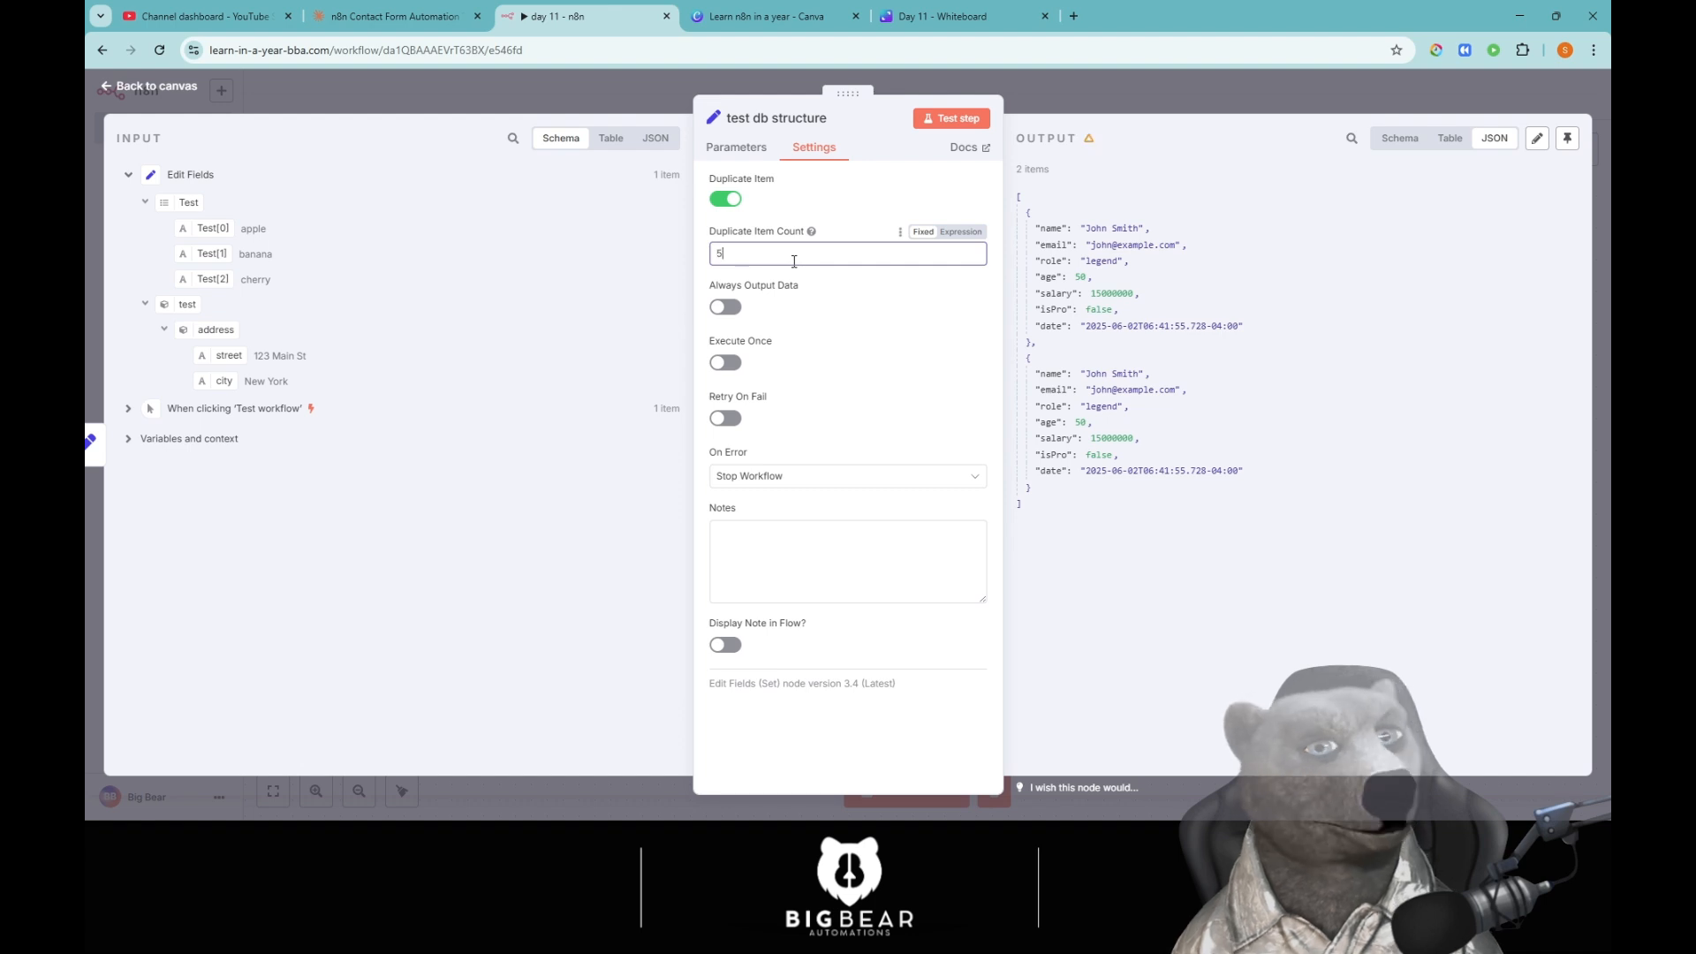
pyautogui.click(951, 119)
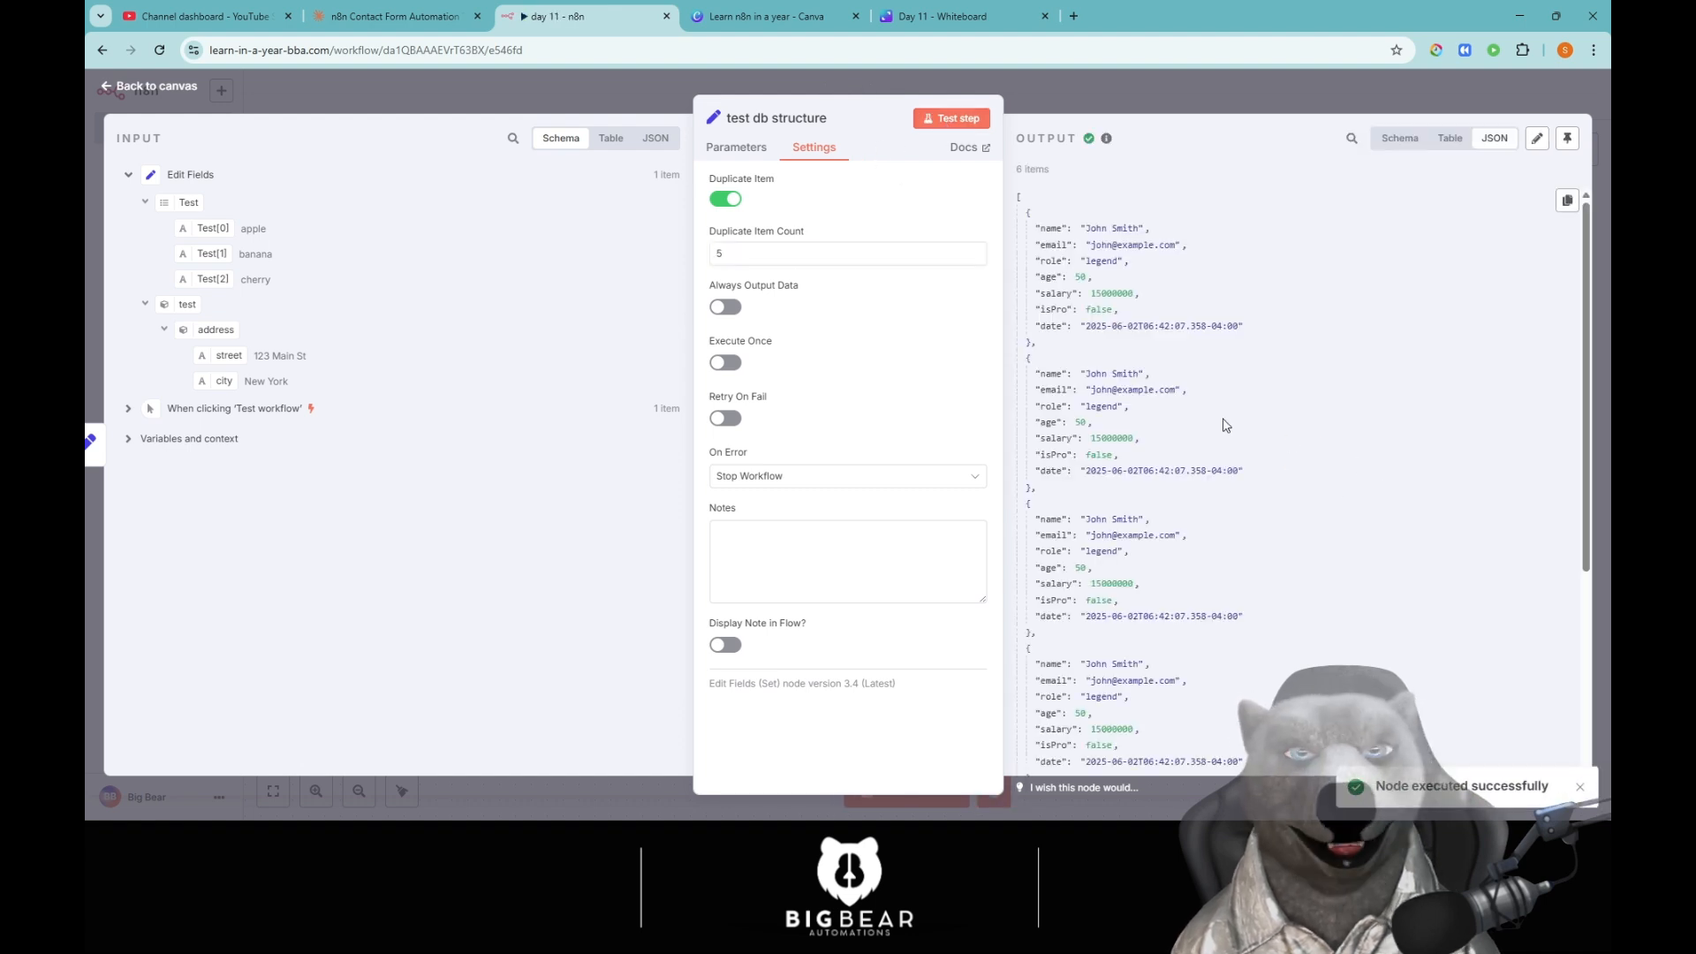
pyautogui.scroll(-3, 1227, 433)
pyautogui.scroll(3, 1254, 505)
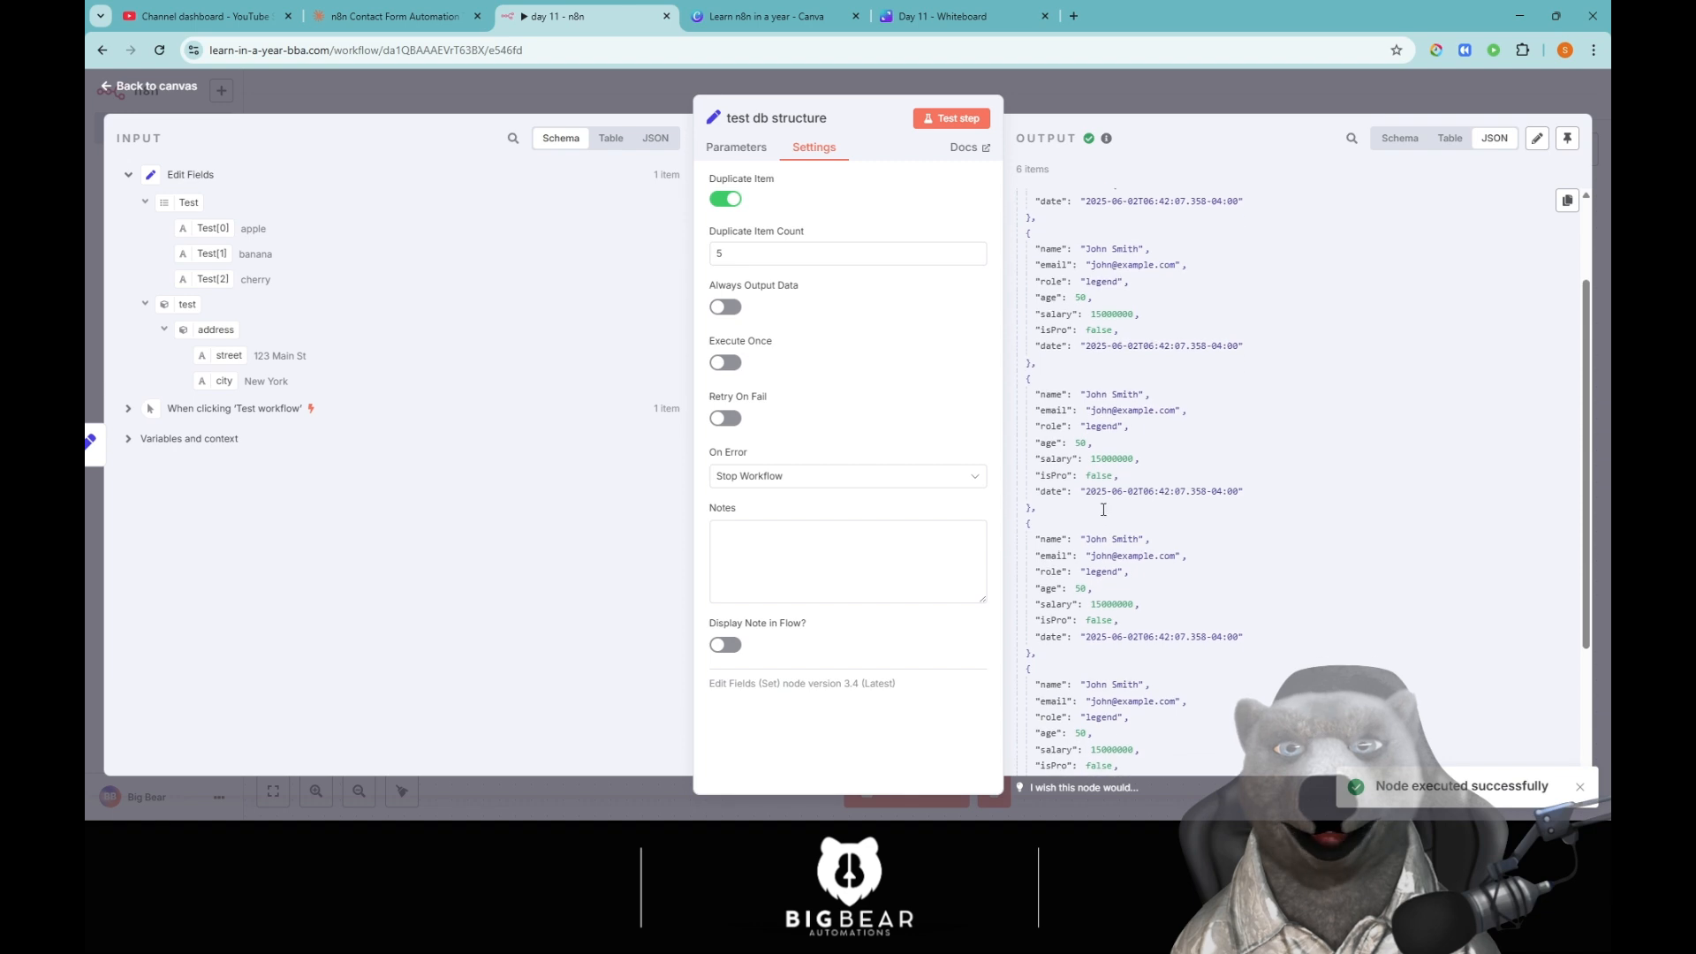
# Test with a count of 11, then turn duplication off and return to Parameters.
pyautogui.click(803, 256)
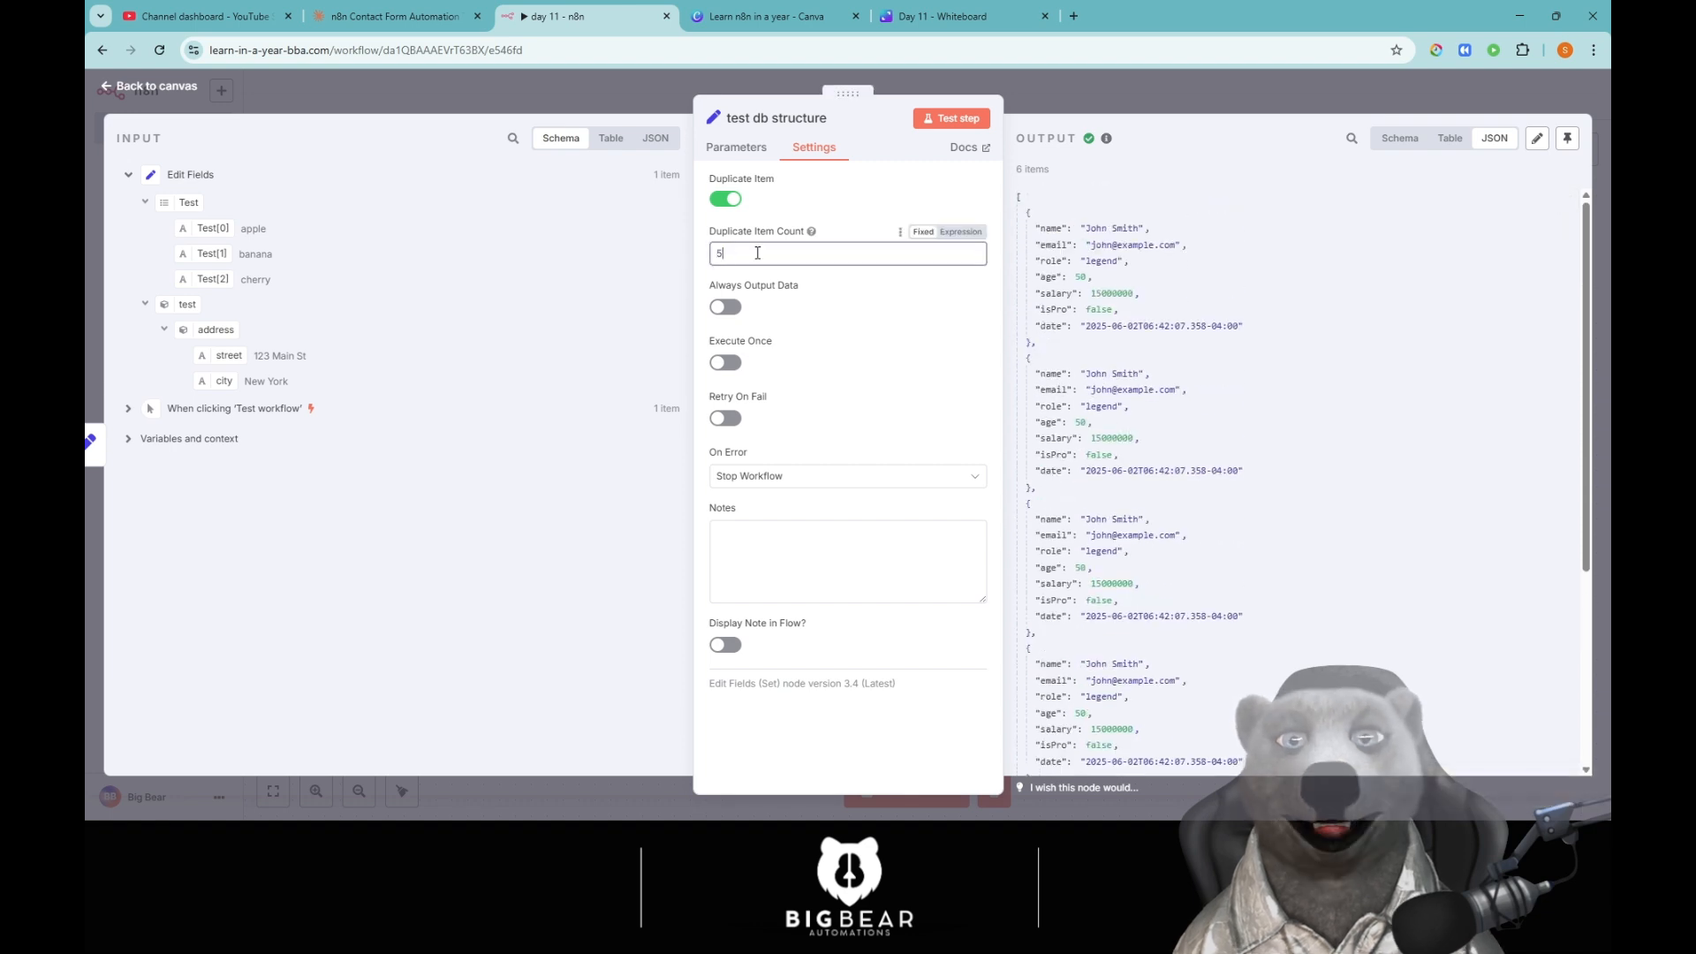
pyautogui.moveTo(710, 254); pyautogui.dragTo(804, 254)
pyautogui.write('11')
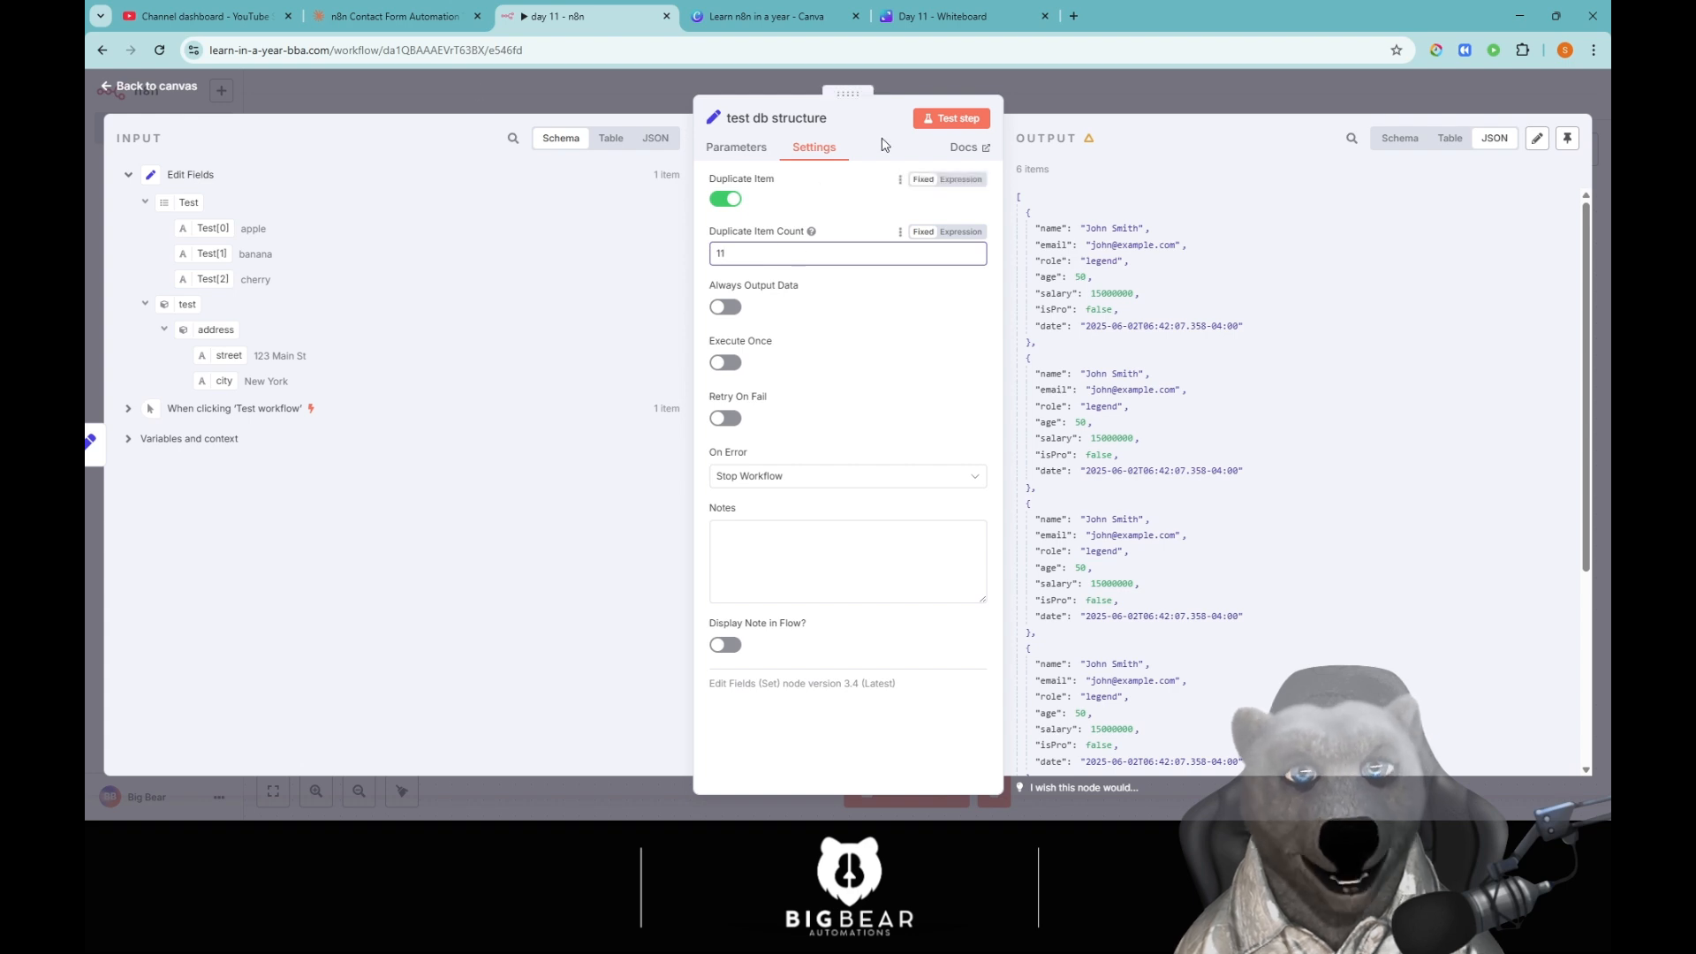
pyautogui.click(950, 119)
pyautogui.scroll(-10, 1438, 311)
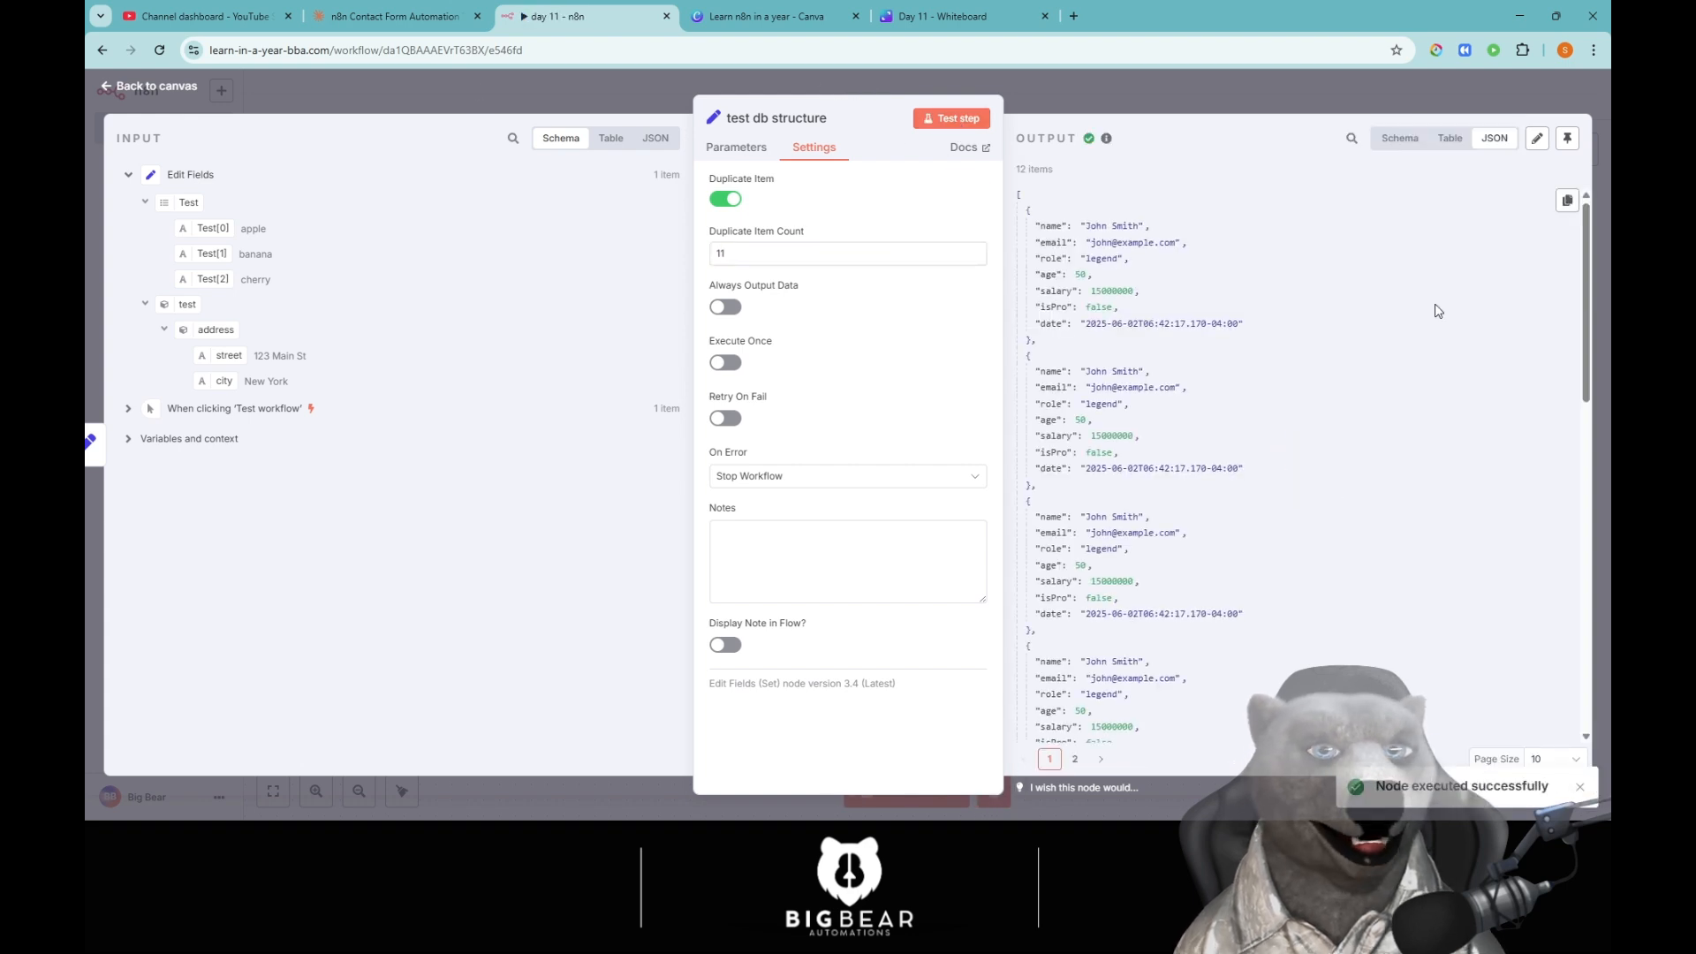
pyautogui.scroll(10, 1369, 475)
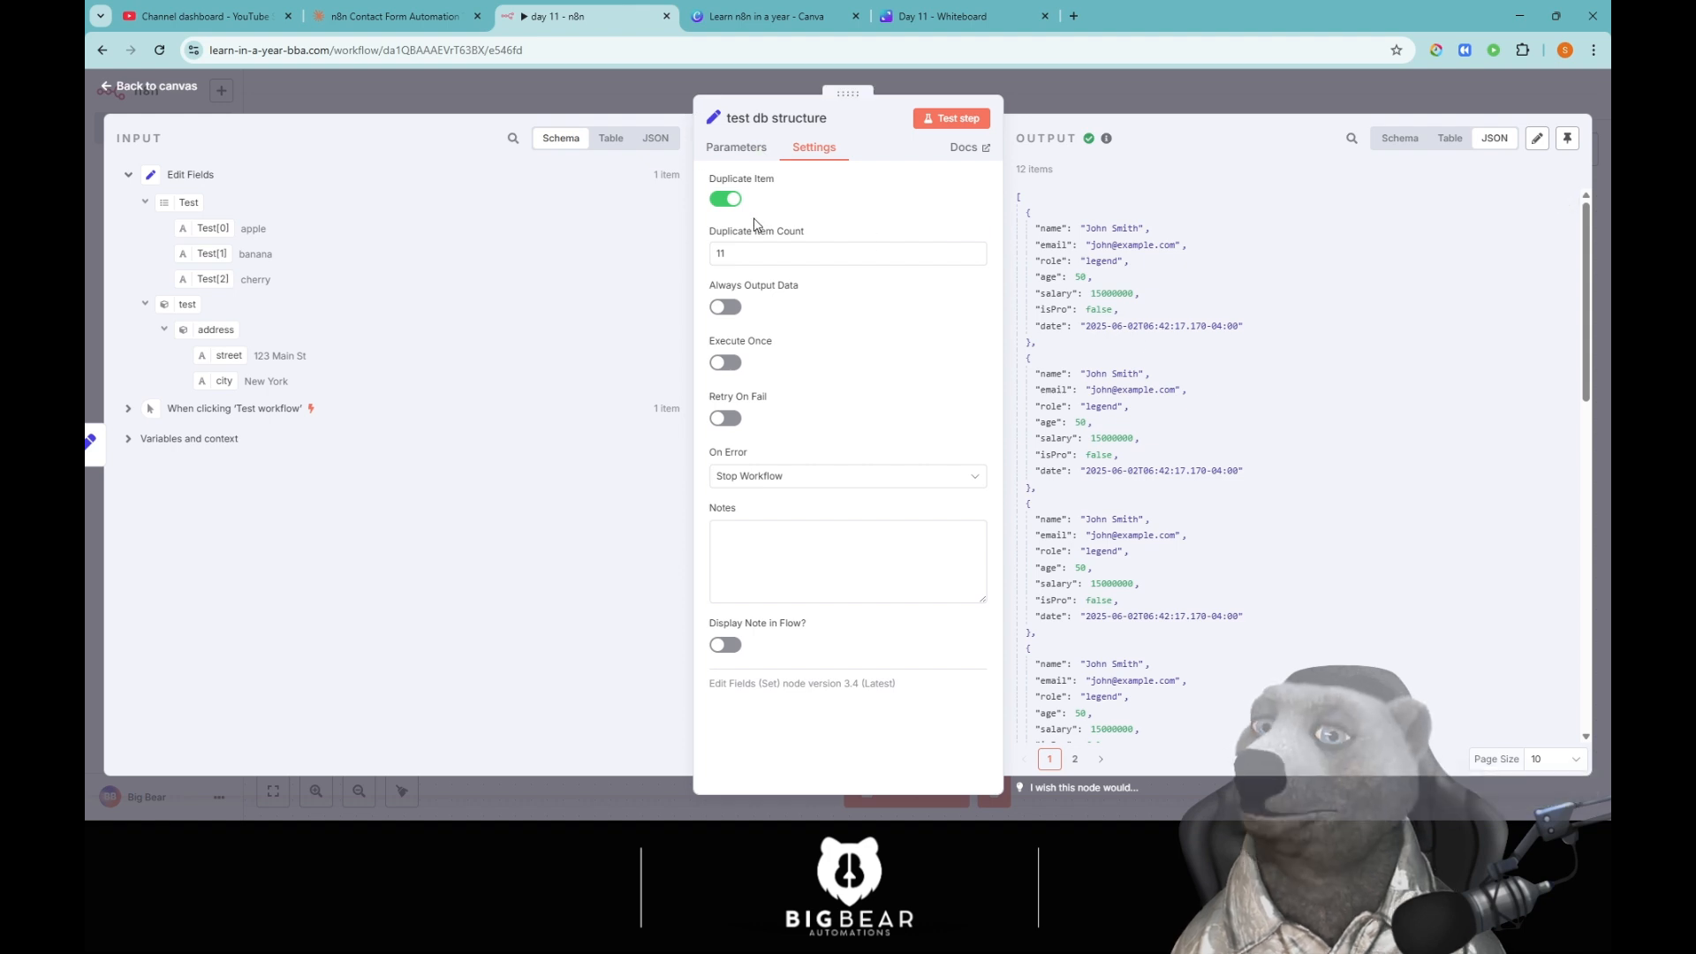
pyautogui.click(730, 203)
pyautogui.click(755, 158)
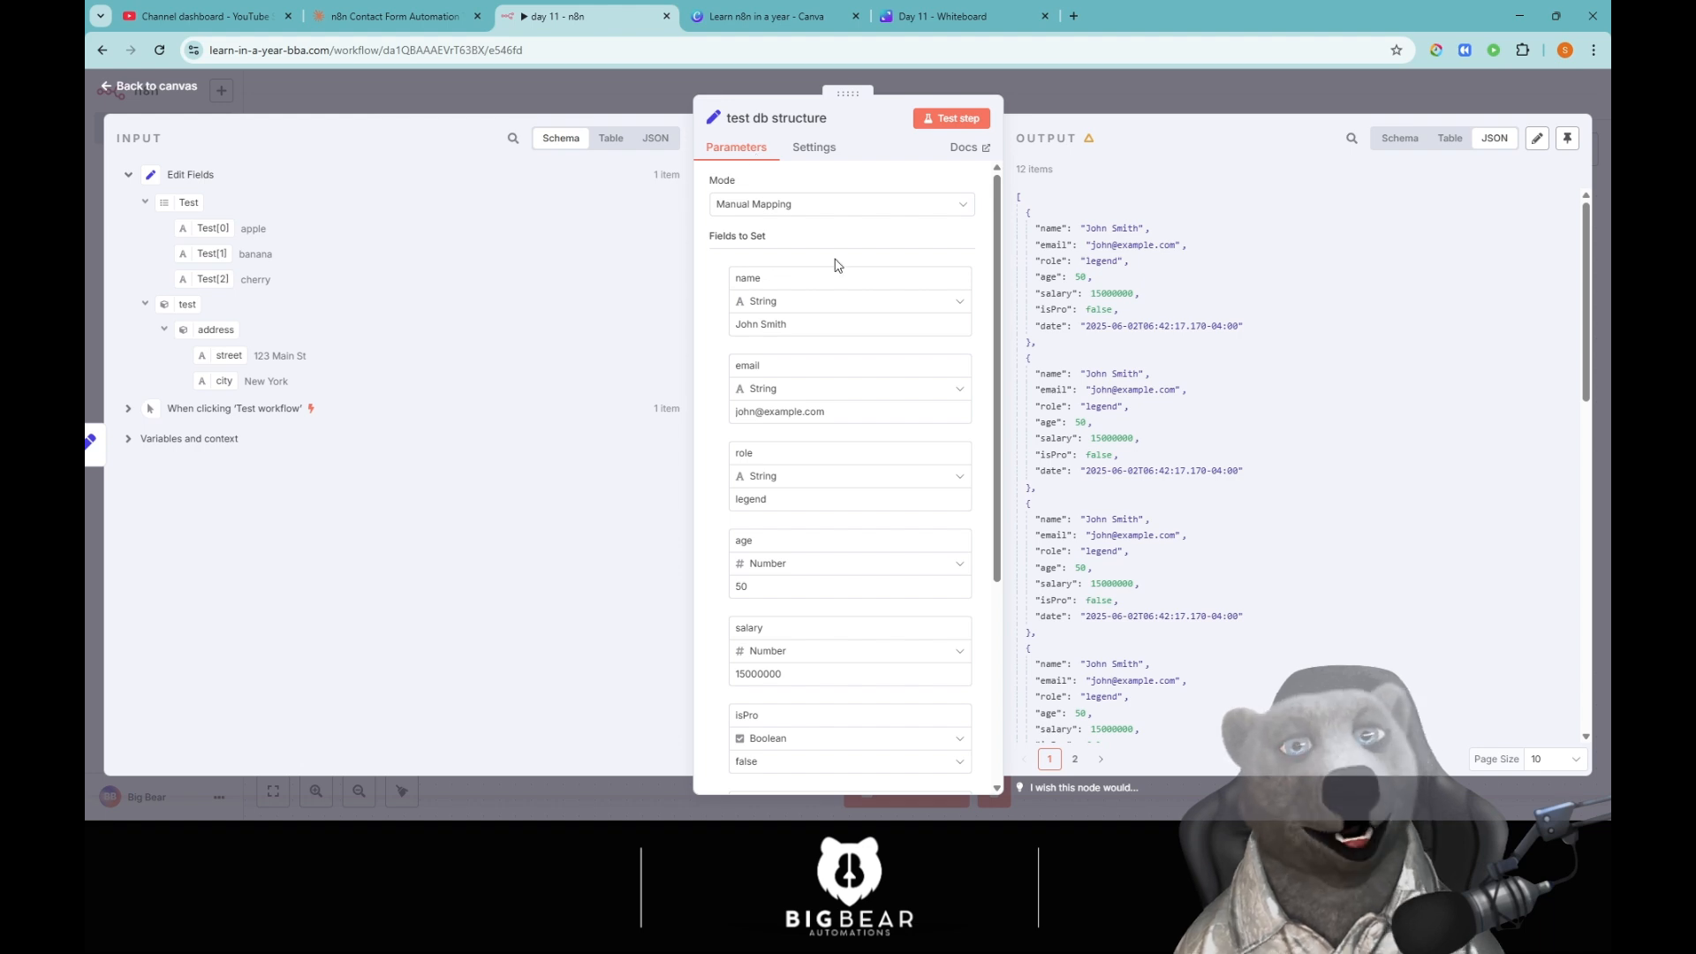
# Re-test test db structure, then append an Edit Fields (Set) node after it.
pyautogui.click(956, 119)
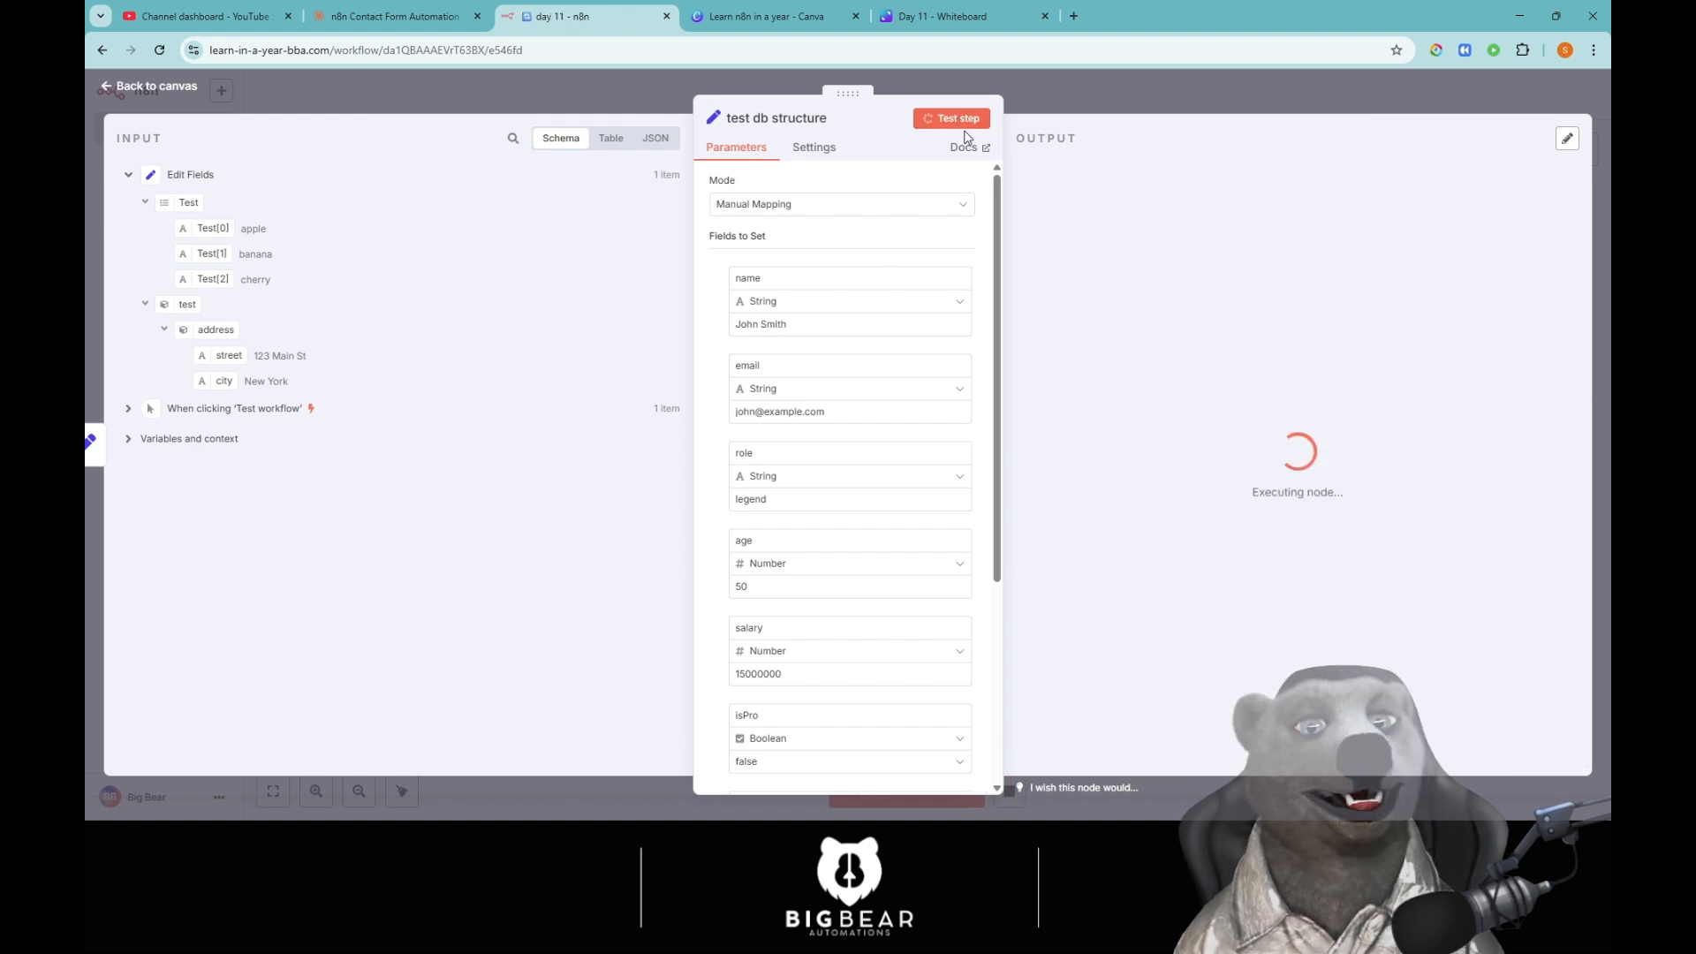
pyautogui.click(1064, 99)
pyautogui.click(1017, 404)
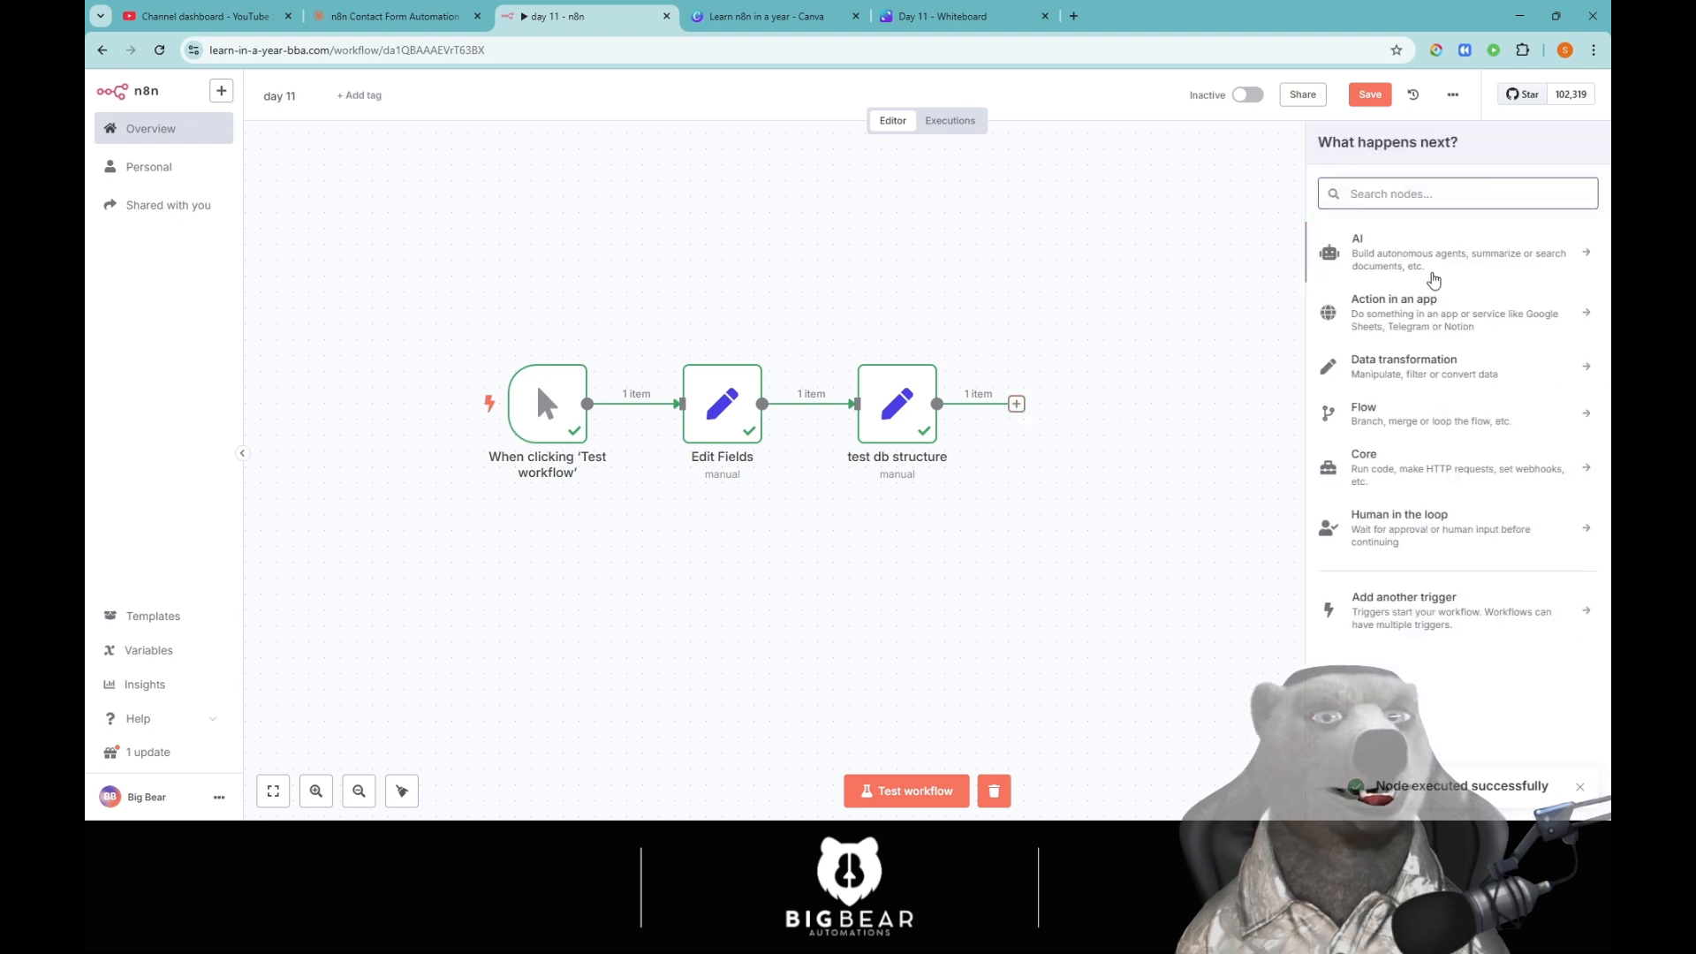
pyautogui.write('set')
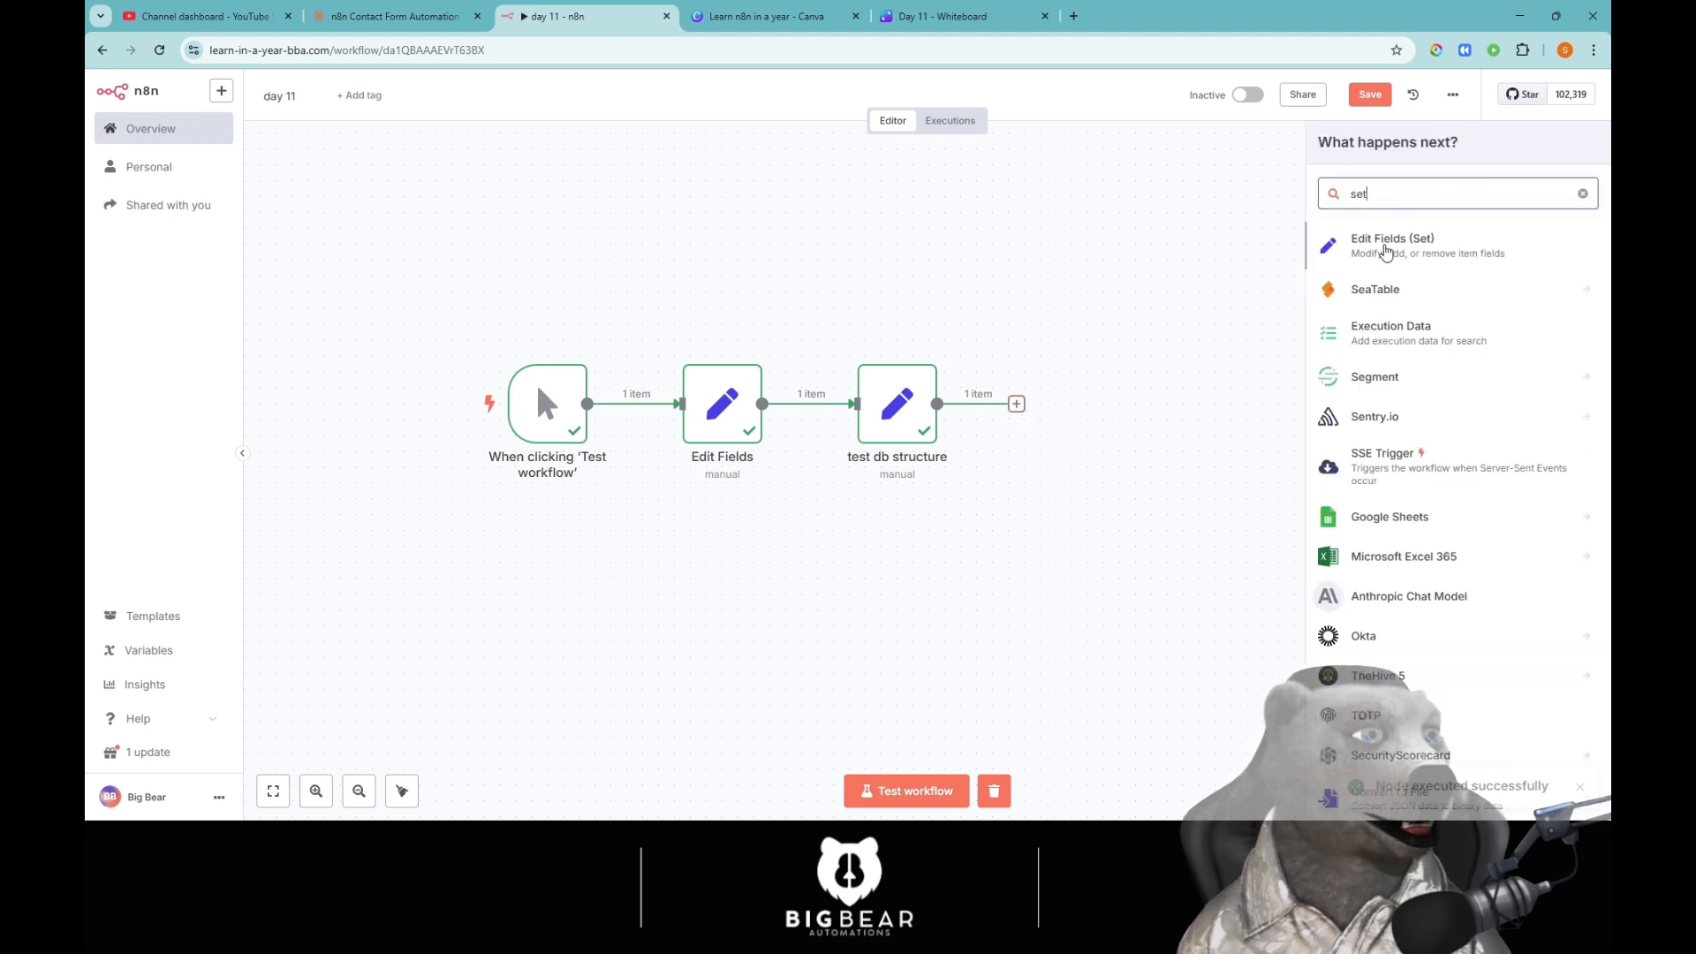
pyautogui.press('Return')
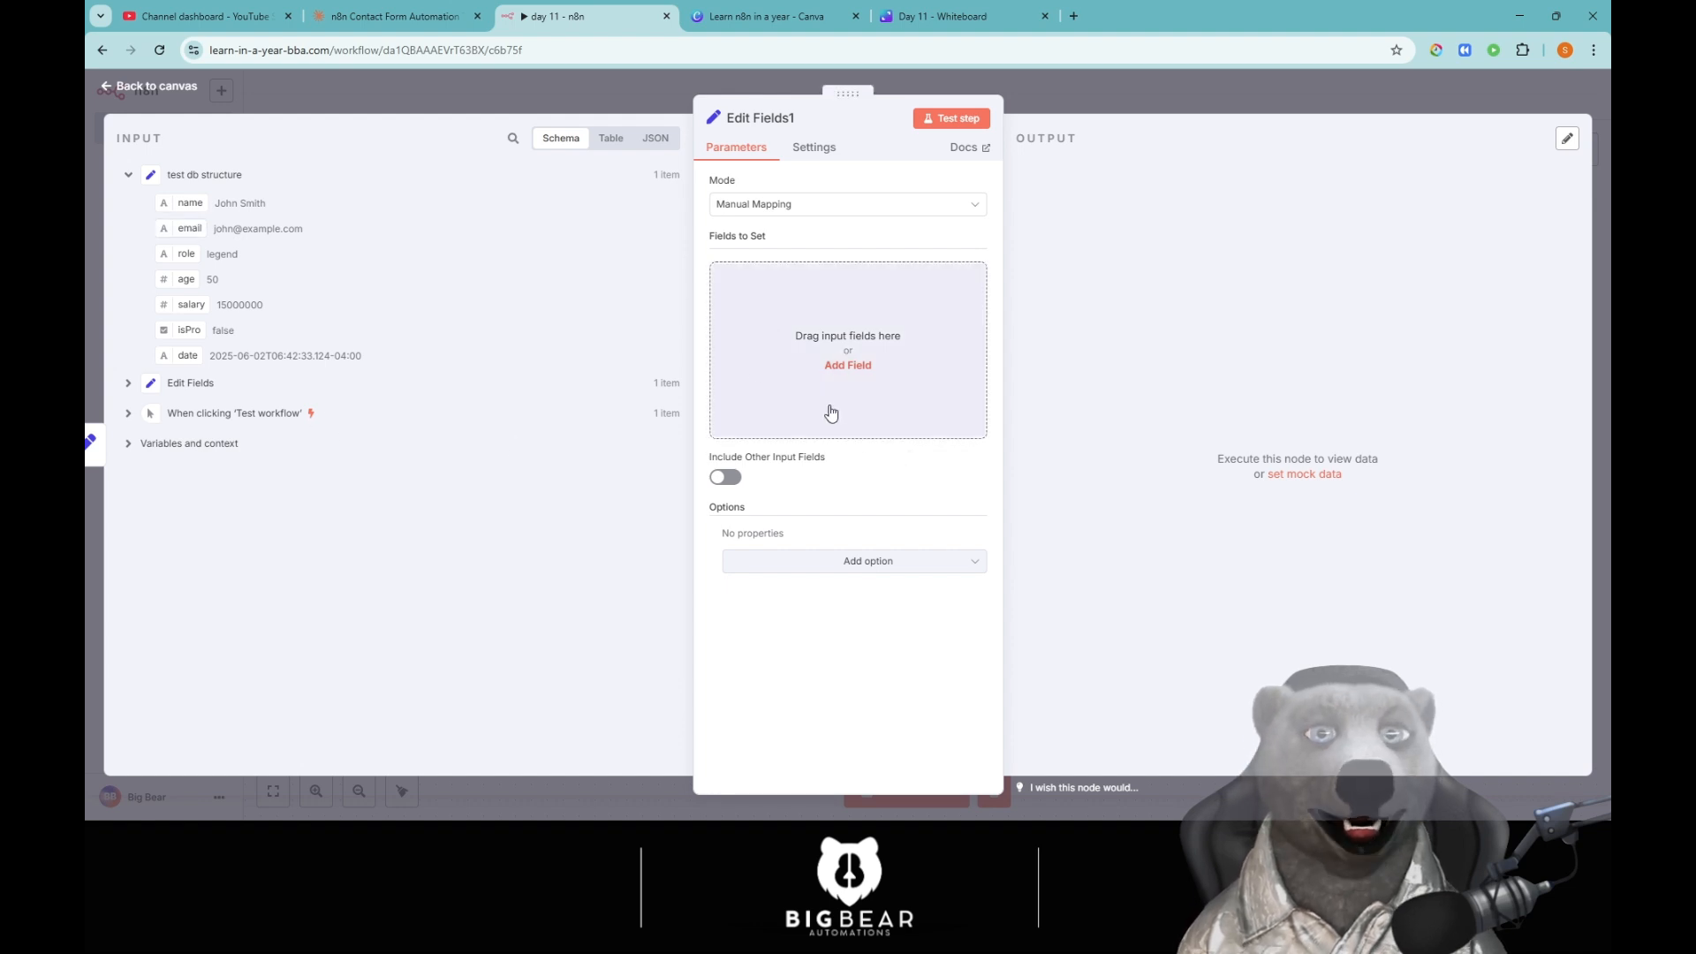
# Add a 'test' expression field combining name, age, 'old and earns' and salary.
pyautogui.click(883, 383)
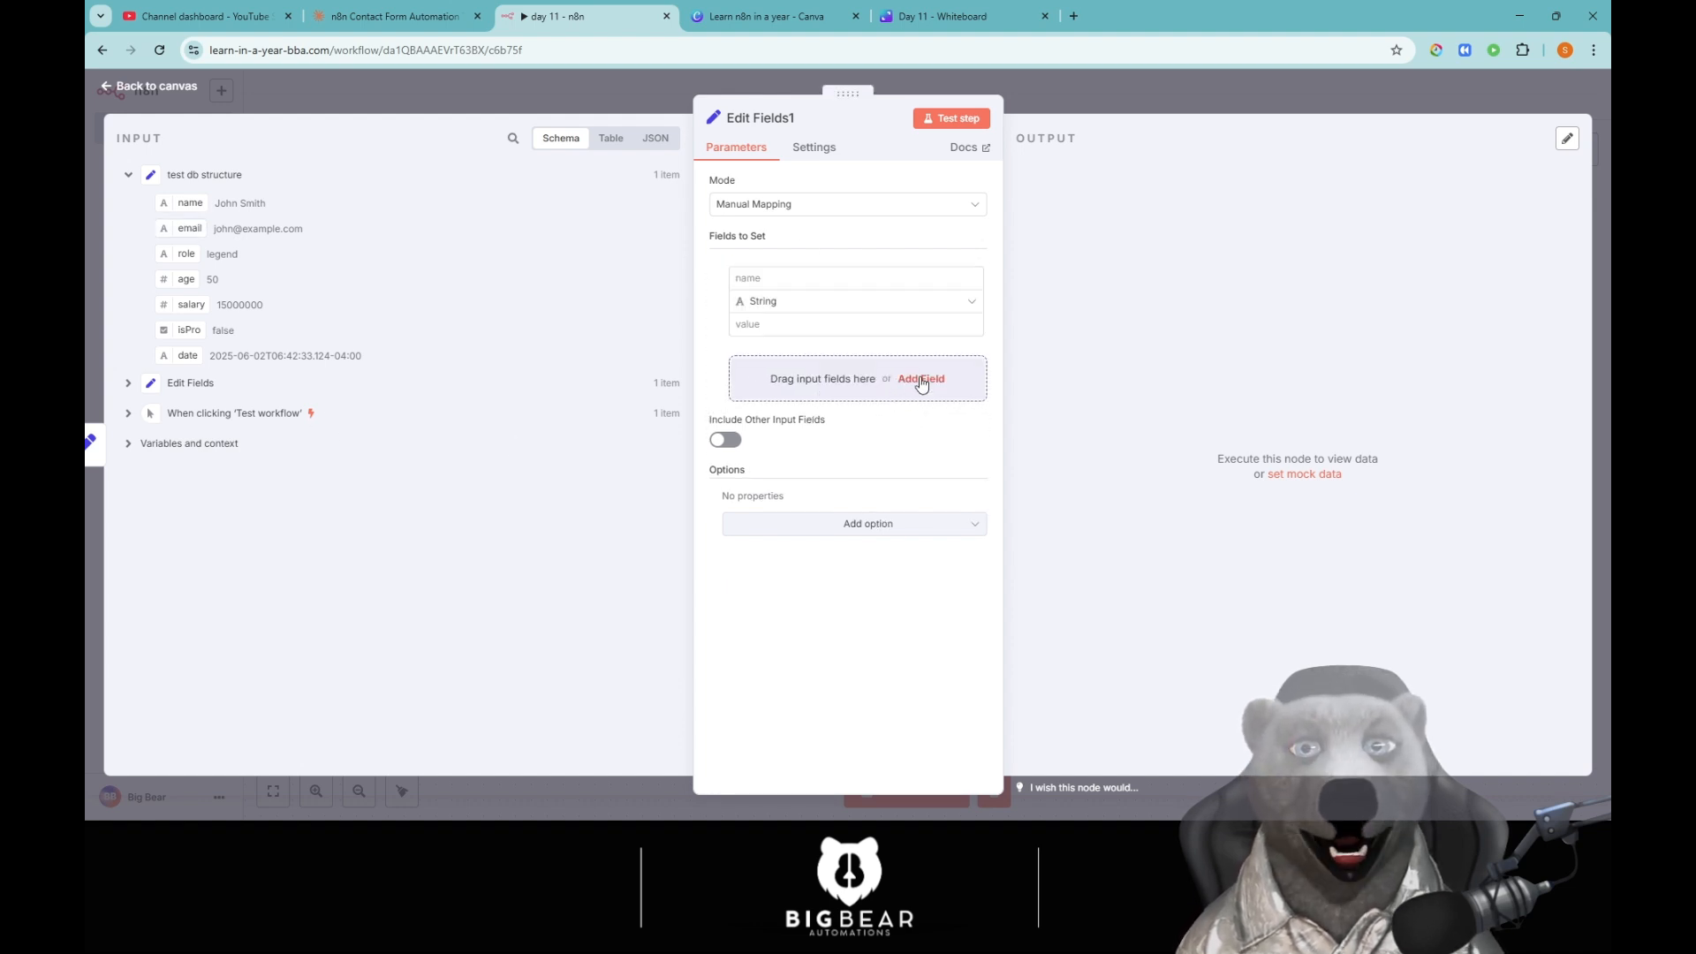
pyautogui.click(765, 287)
pyautogui.write('test')
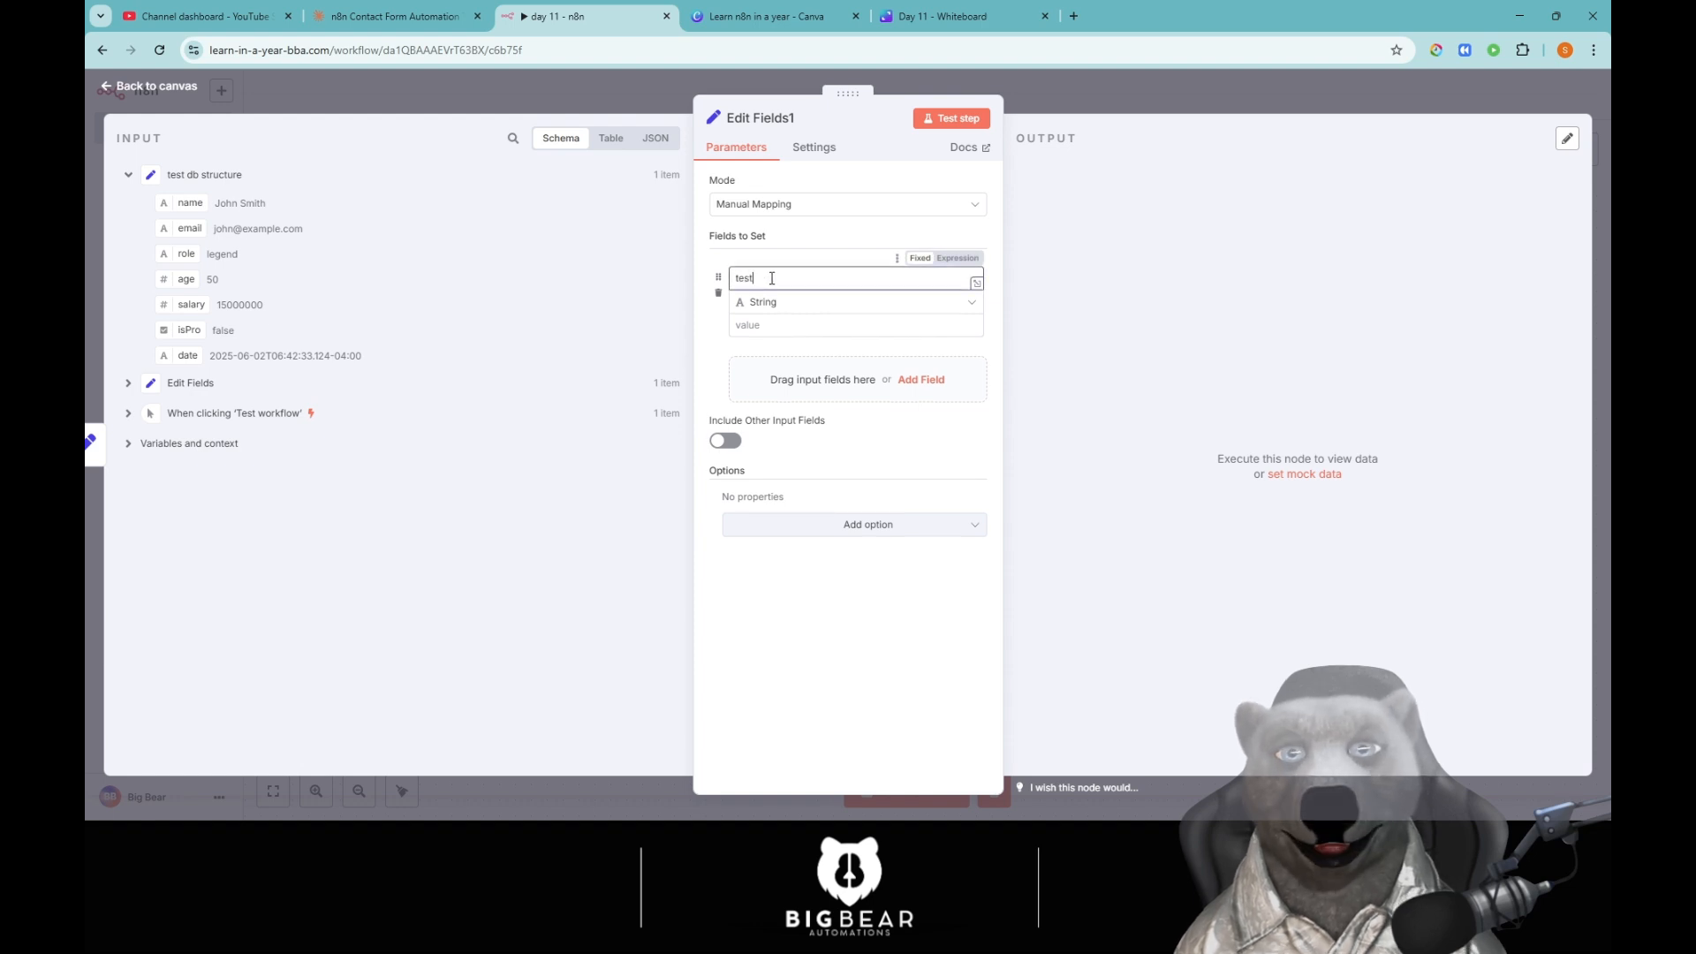
pyautogui.press('Tab')
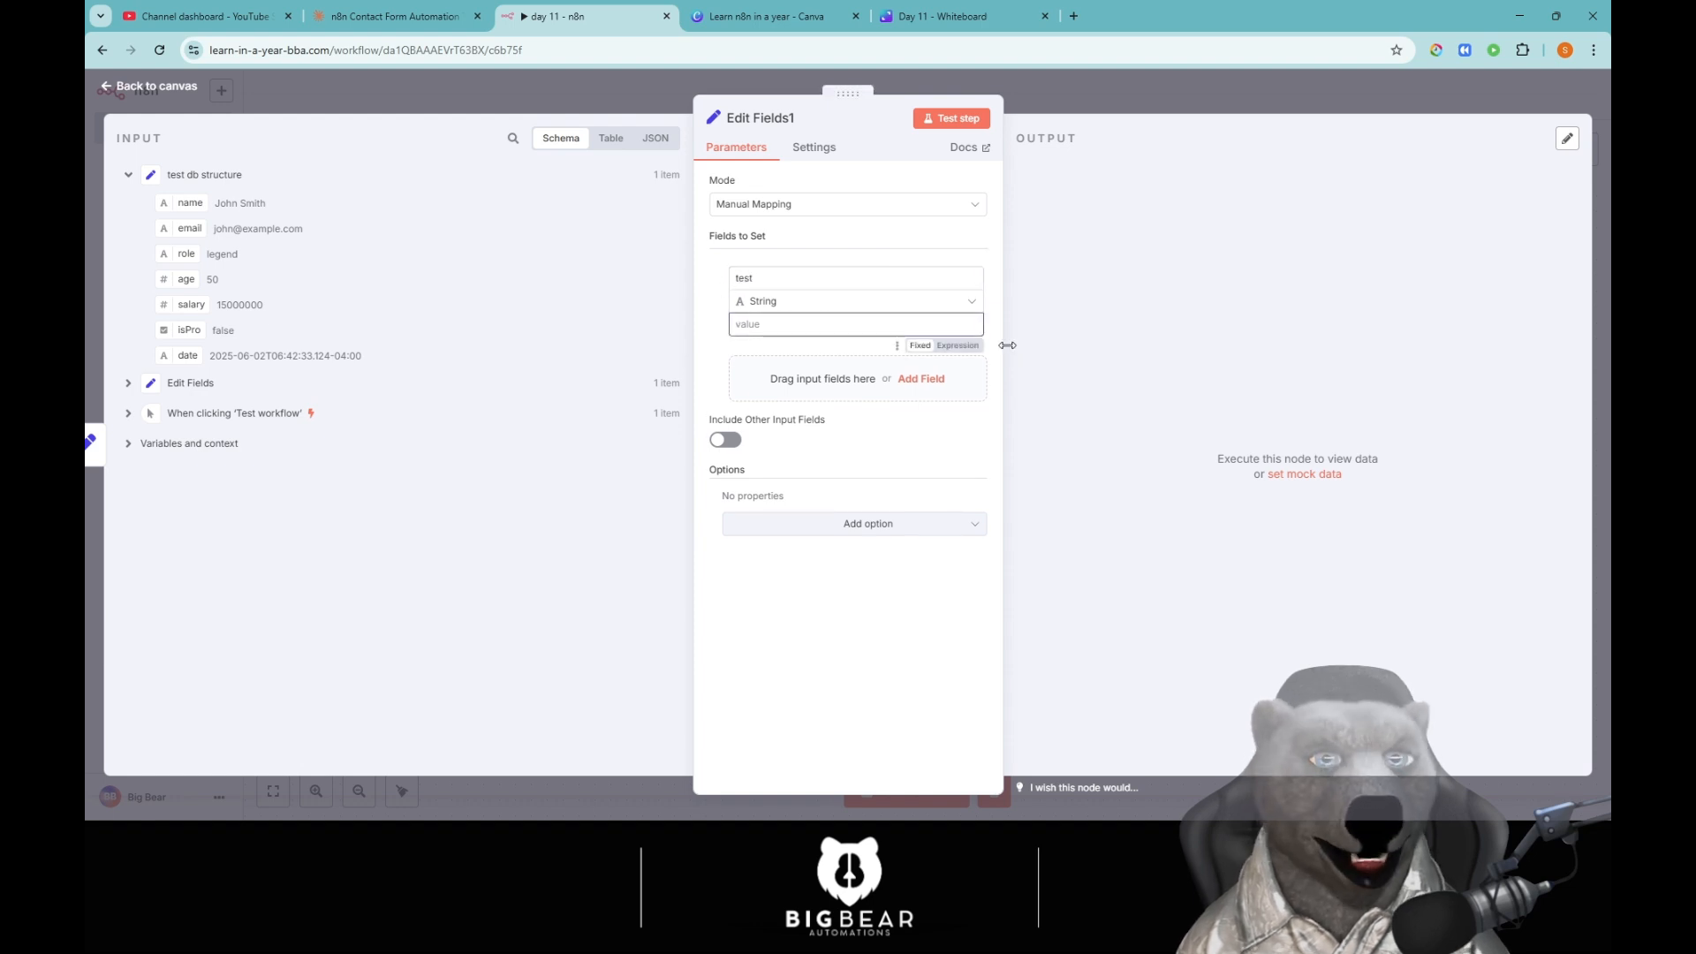
pyautogui.click(961, 345)
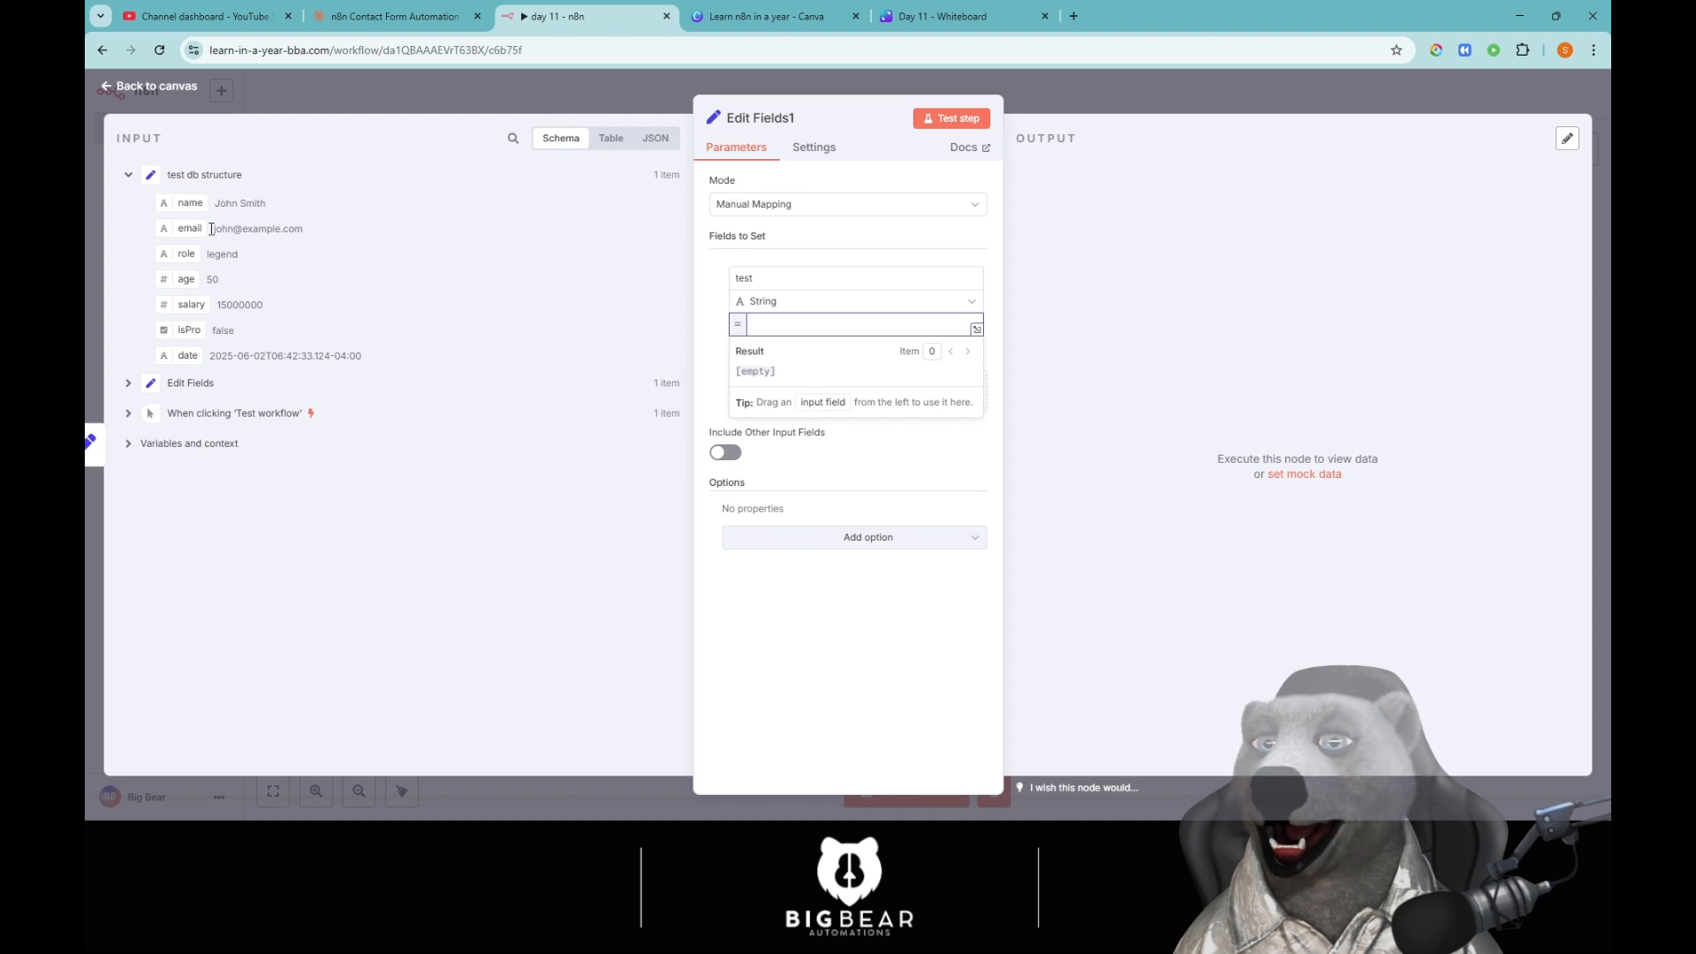
pyautogui.moveTo(188, 203); pyautogui.dragTo(784, 322)
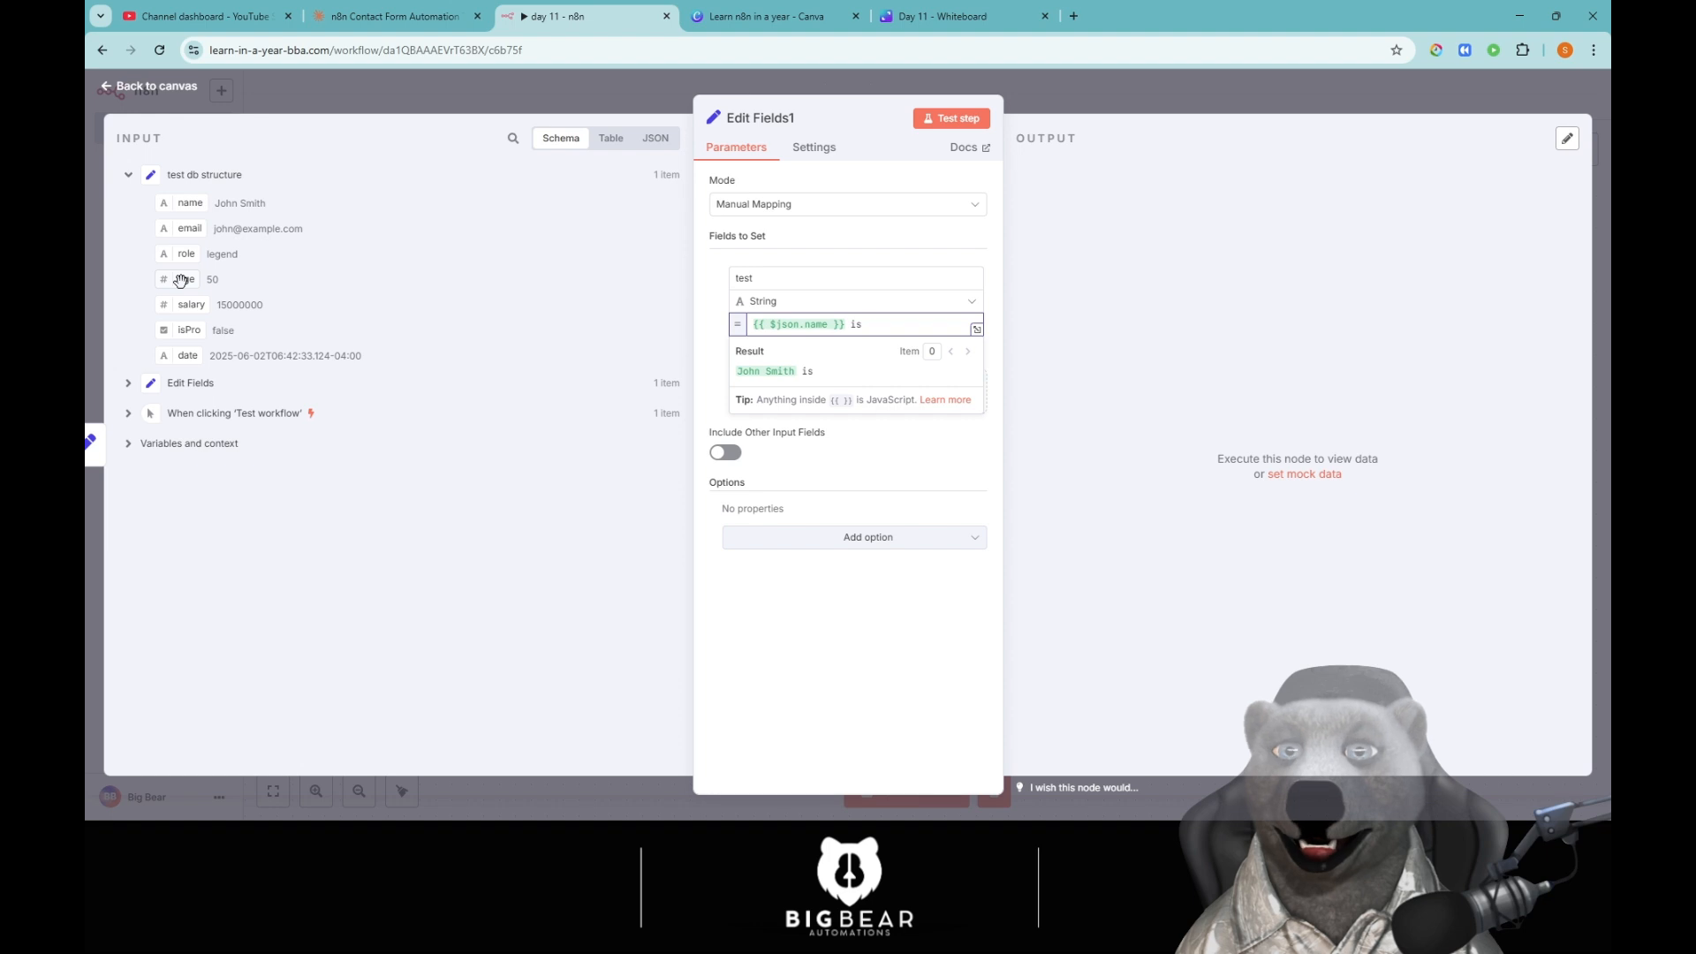
pyautogui.moveTo(718, 315); pyautogui.dragTo(901, 324)
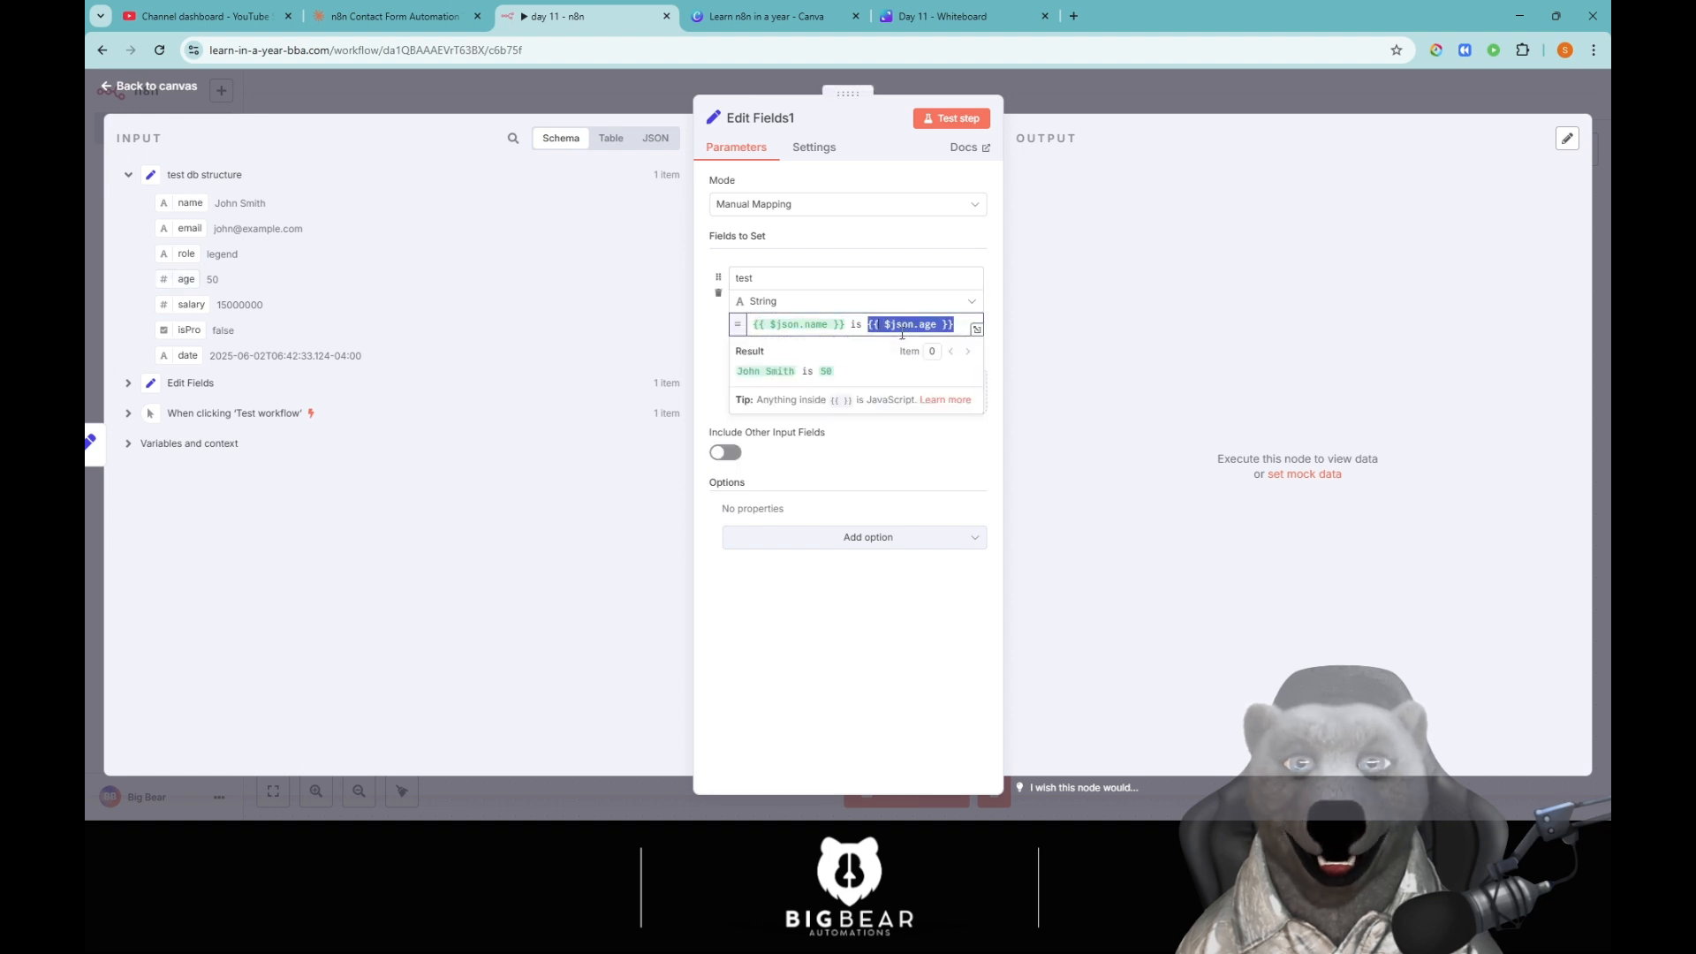
pyautogui.click(960, 320)
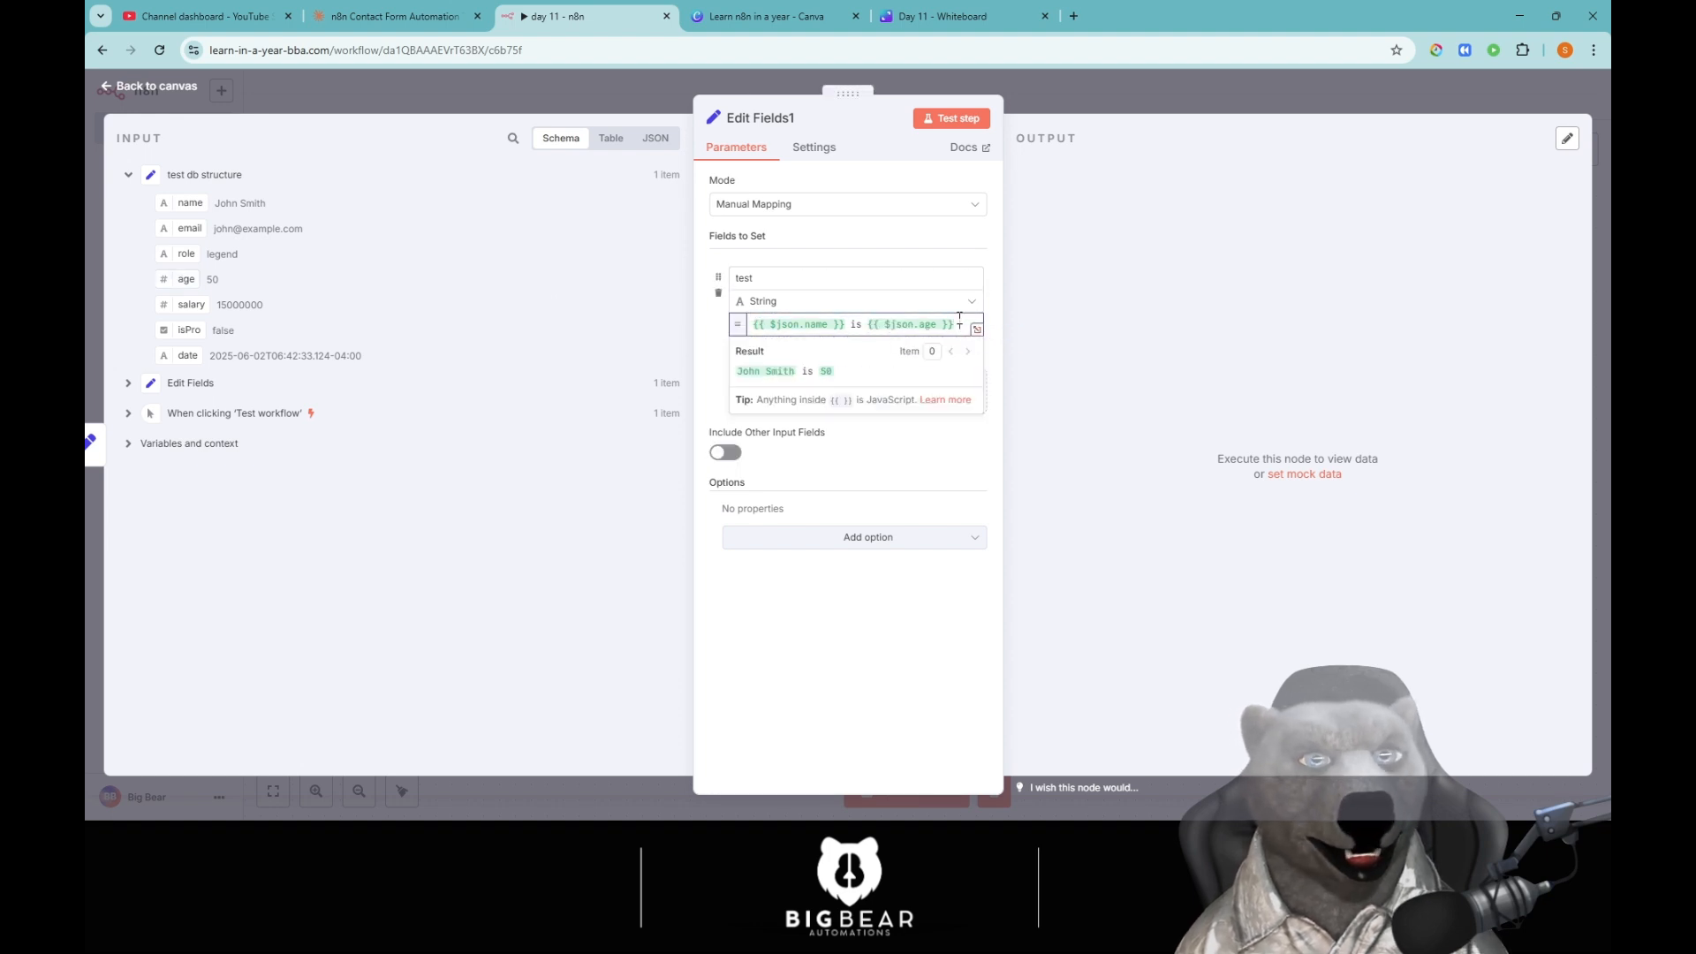
pyautogui.write('old and')
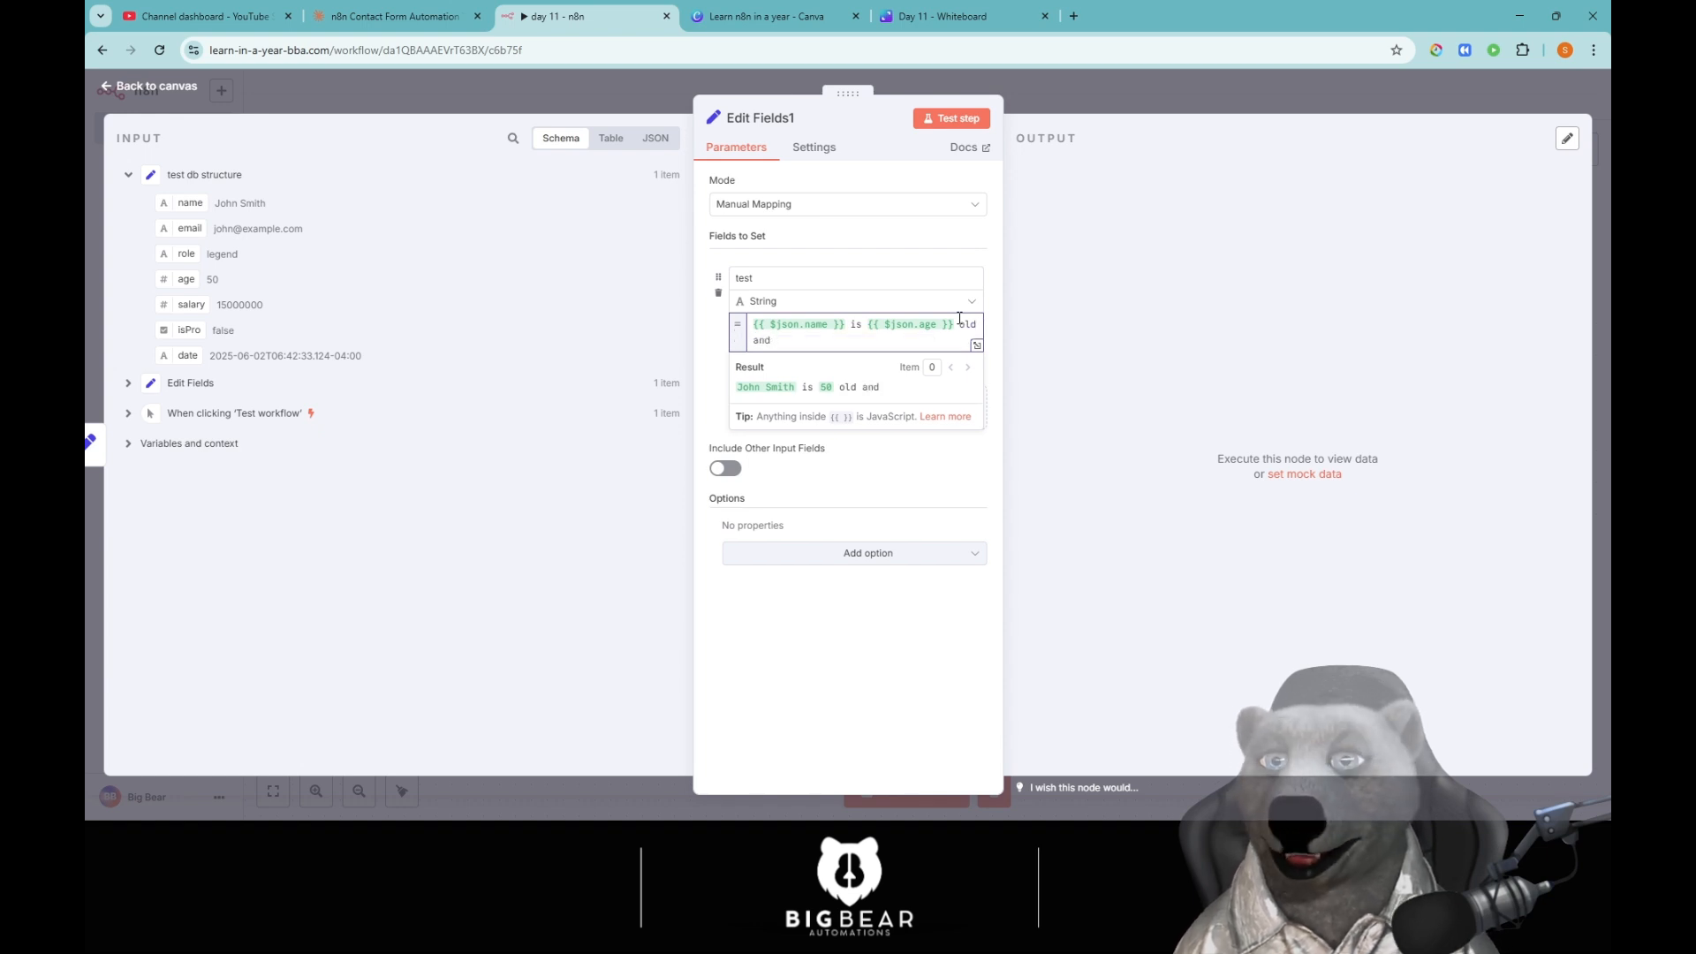
pyautogui.write(' earns')
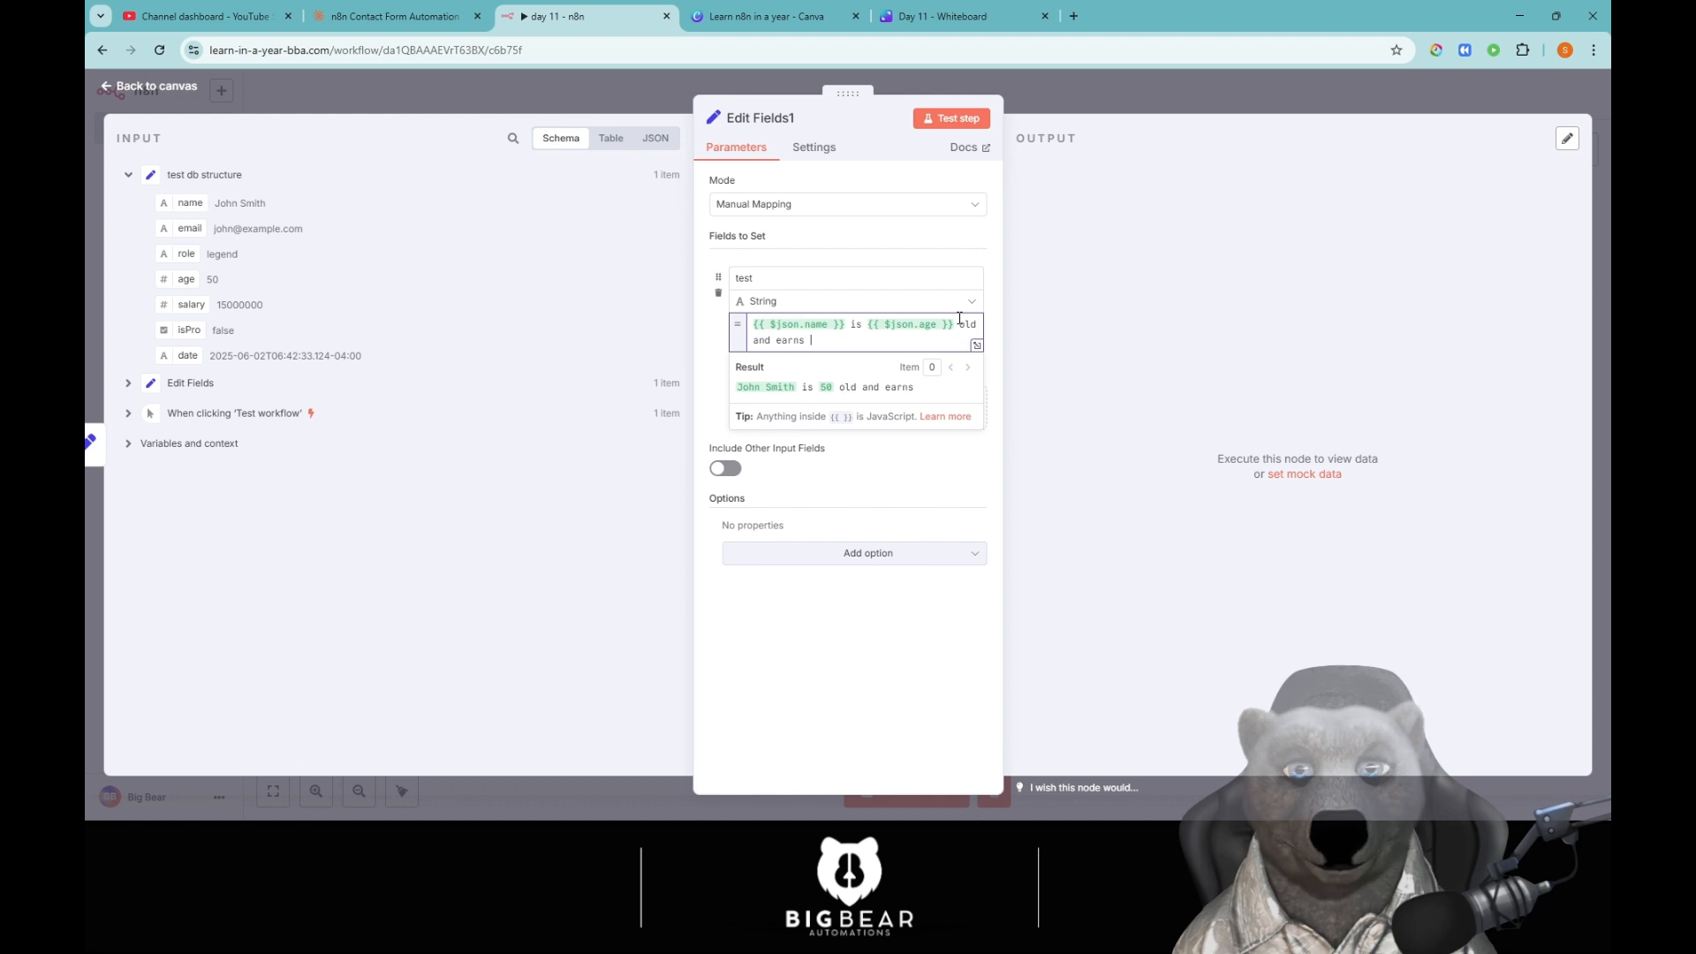
pyautogui.moveTo(194, 320); pyautogui.dragTo(940, 378)
# Test the node, insert 'years' after the age, and re-test the sentence.
pyautogui.click(947, 119)
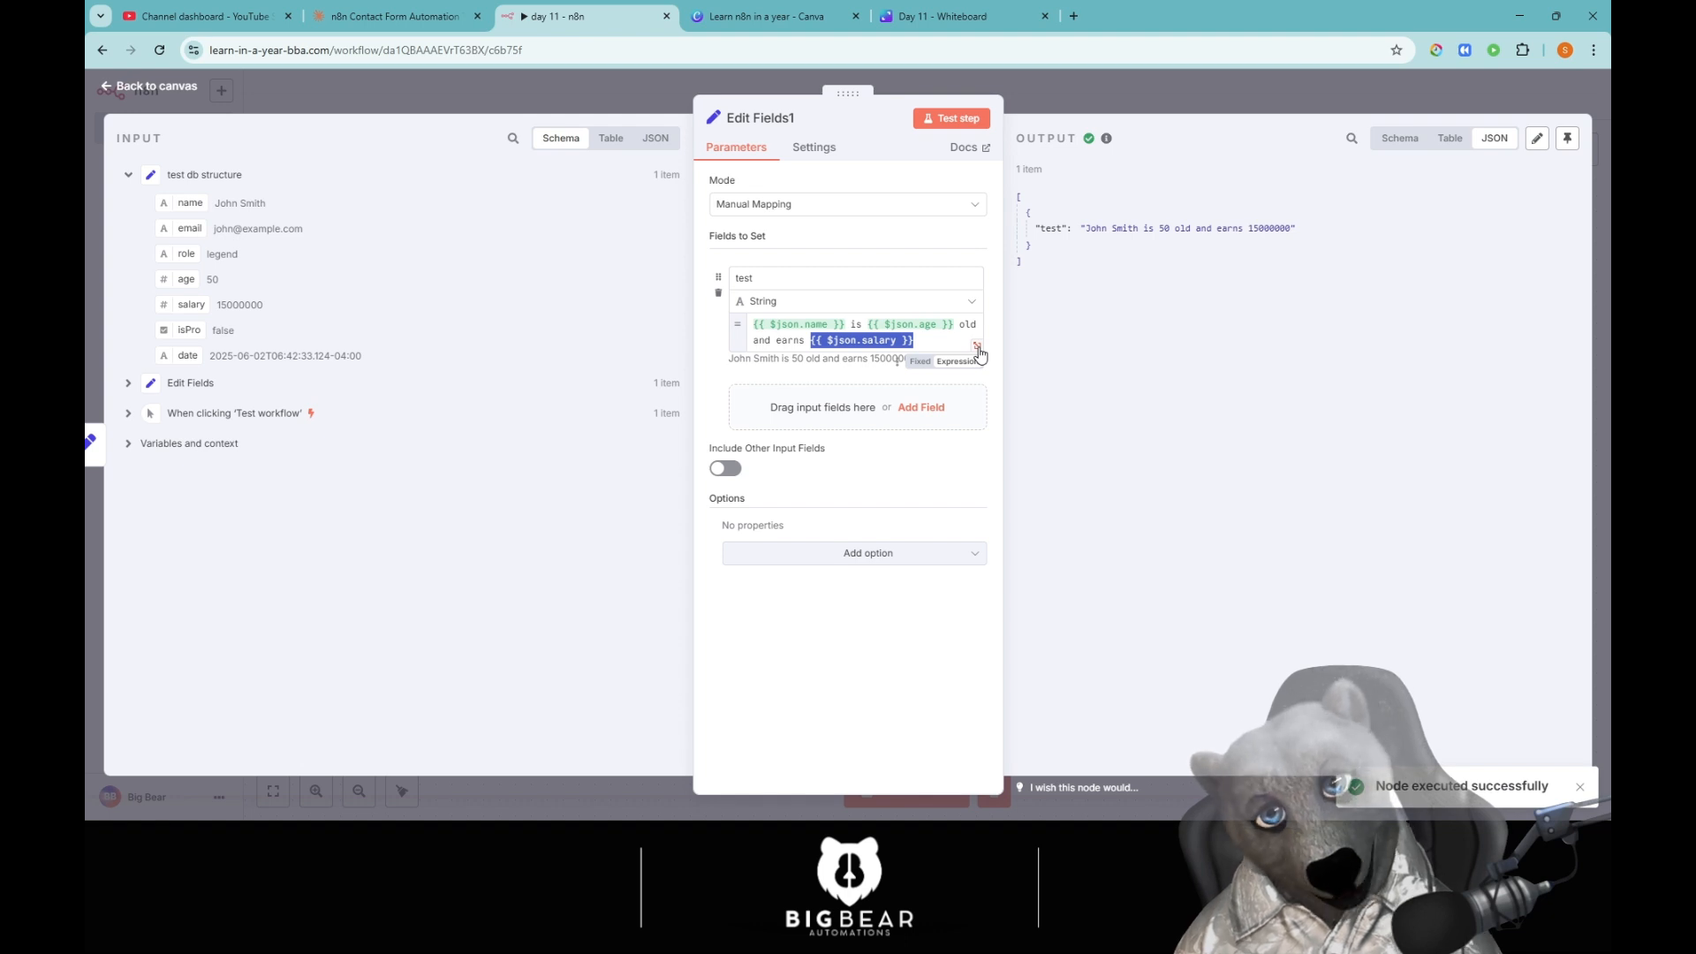
pyautogui.click(956, 326)
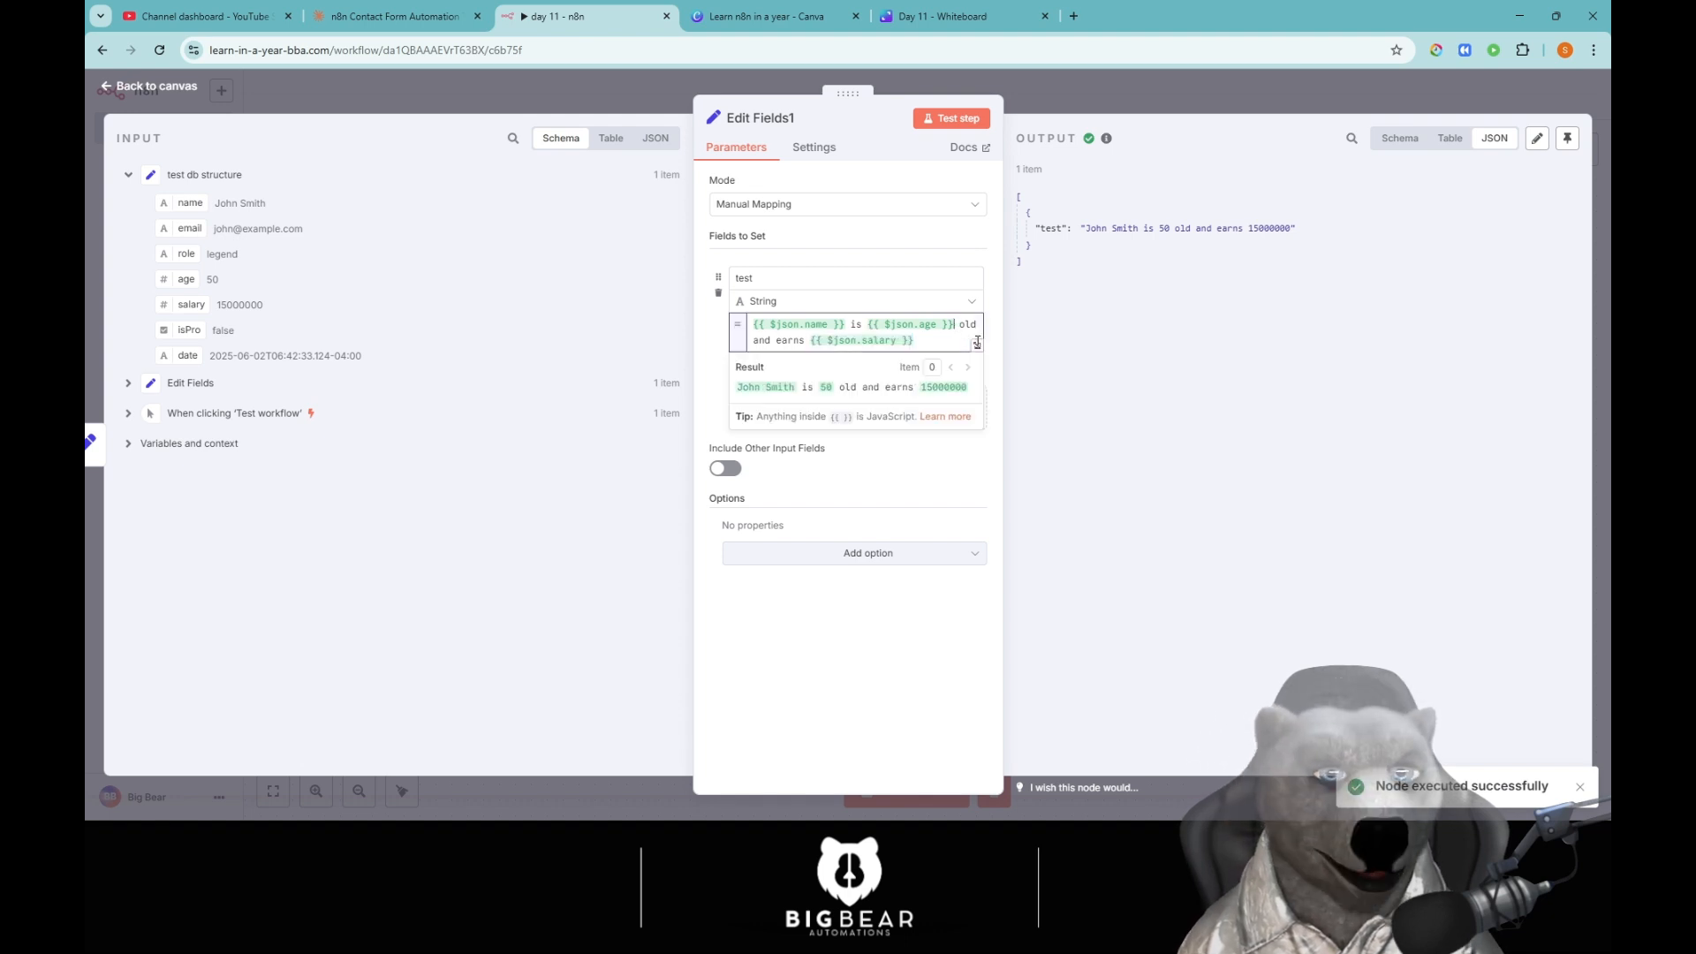
pyautogui.write('years')
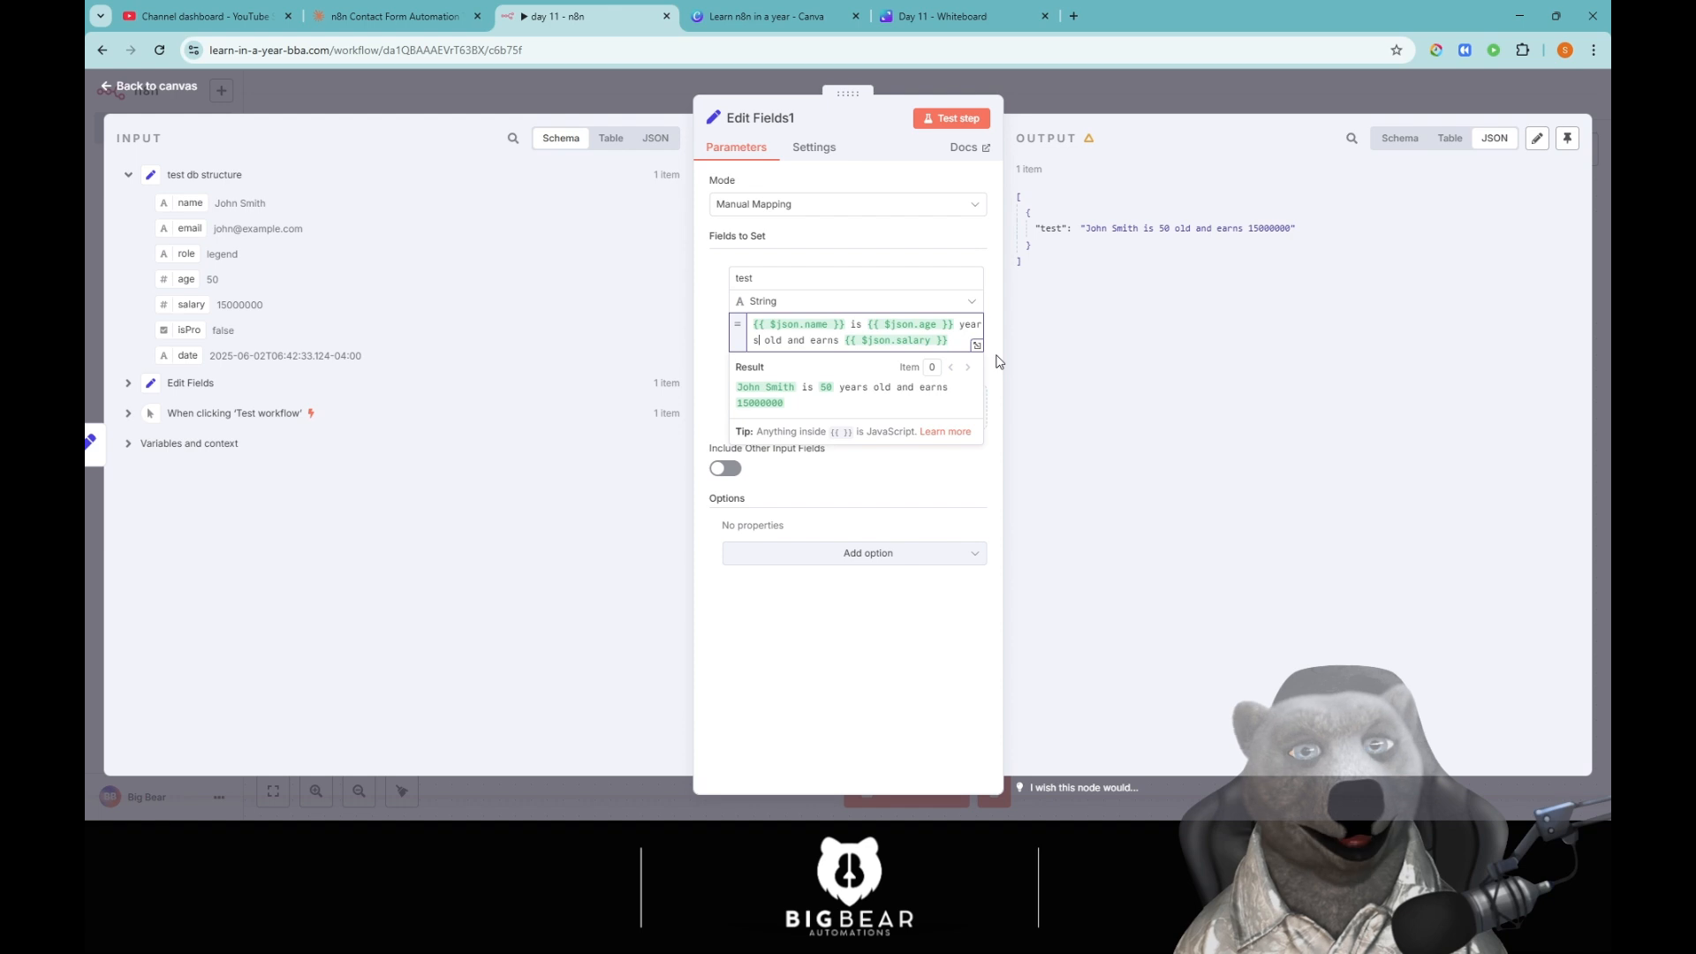
pyautogui.click(951, 118)
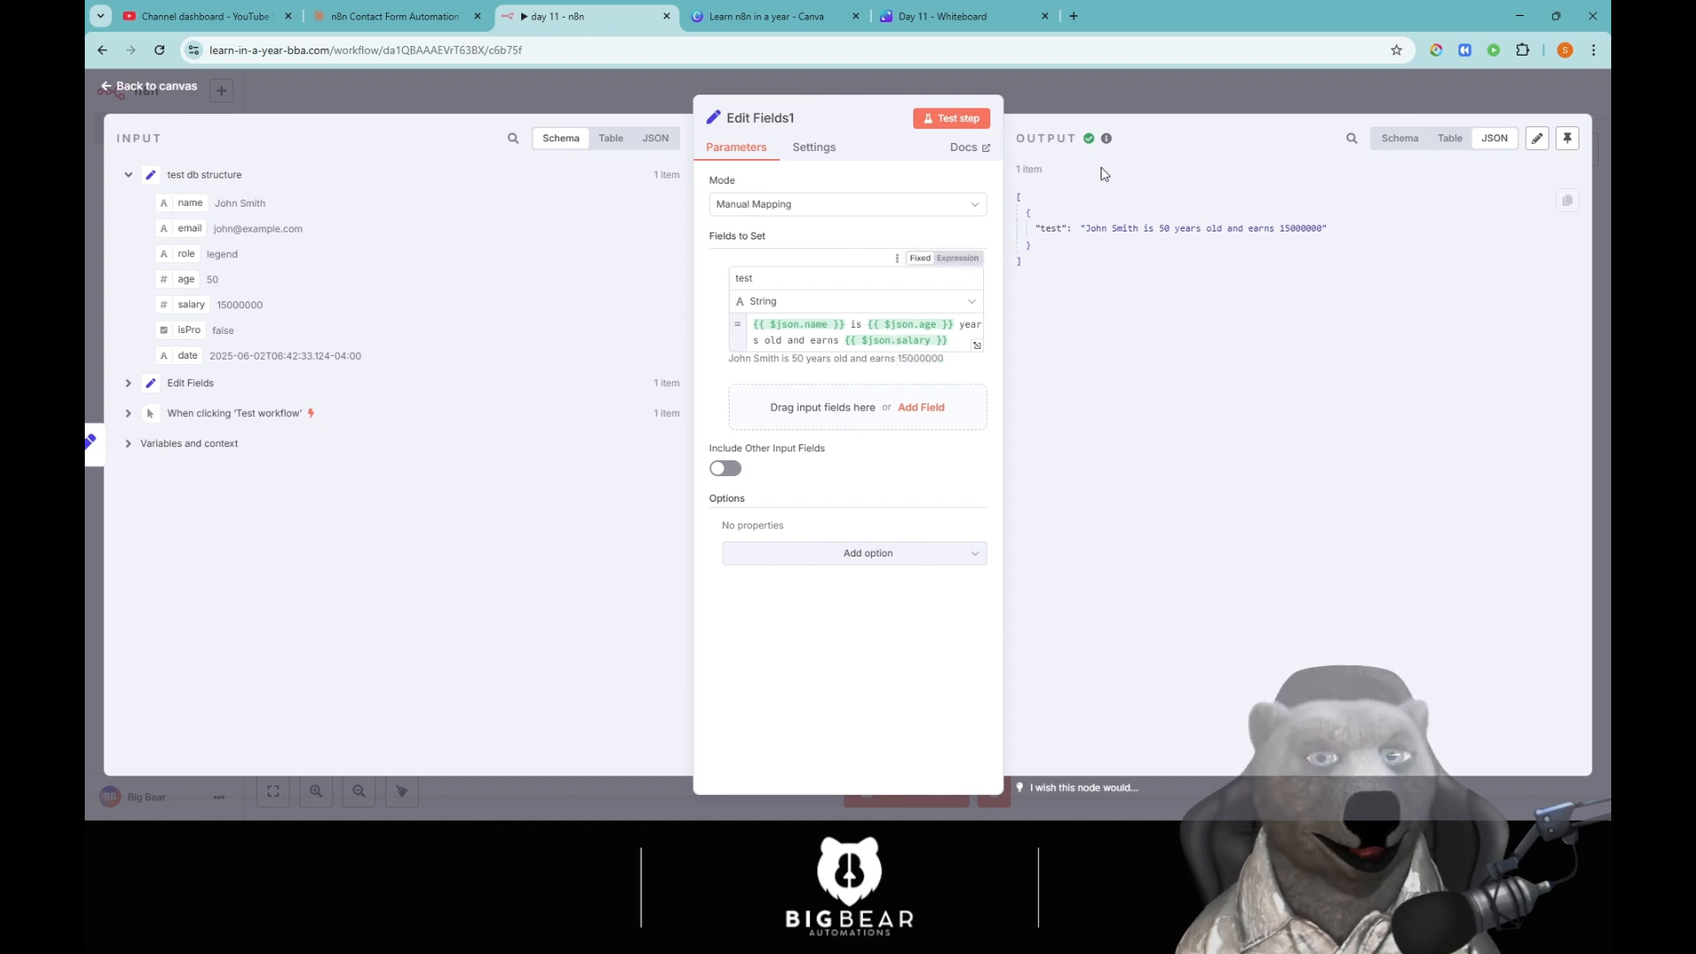
# Delete both Edit Fields nodes and move test db structure next to the trigger.
pyautogui.click(1072, 85)
pyautogui.click(1090, 350)
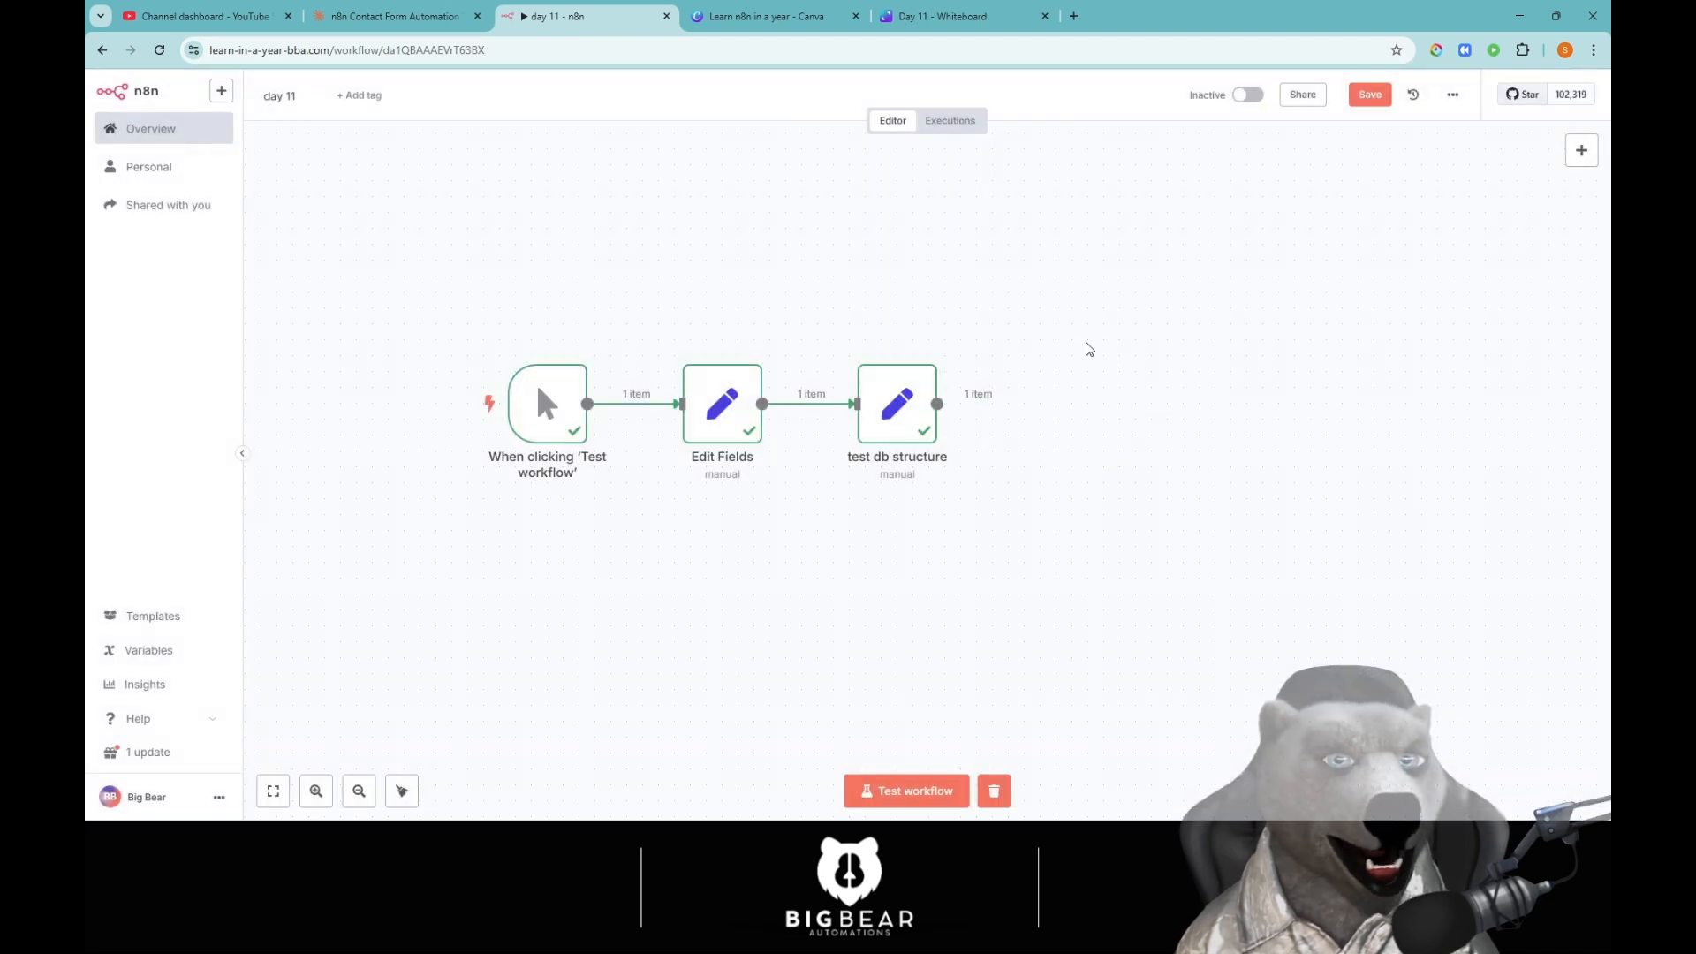
pyautogui.click(740, 350)
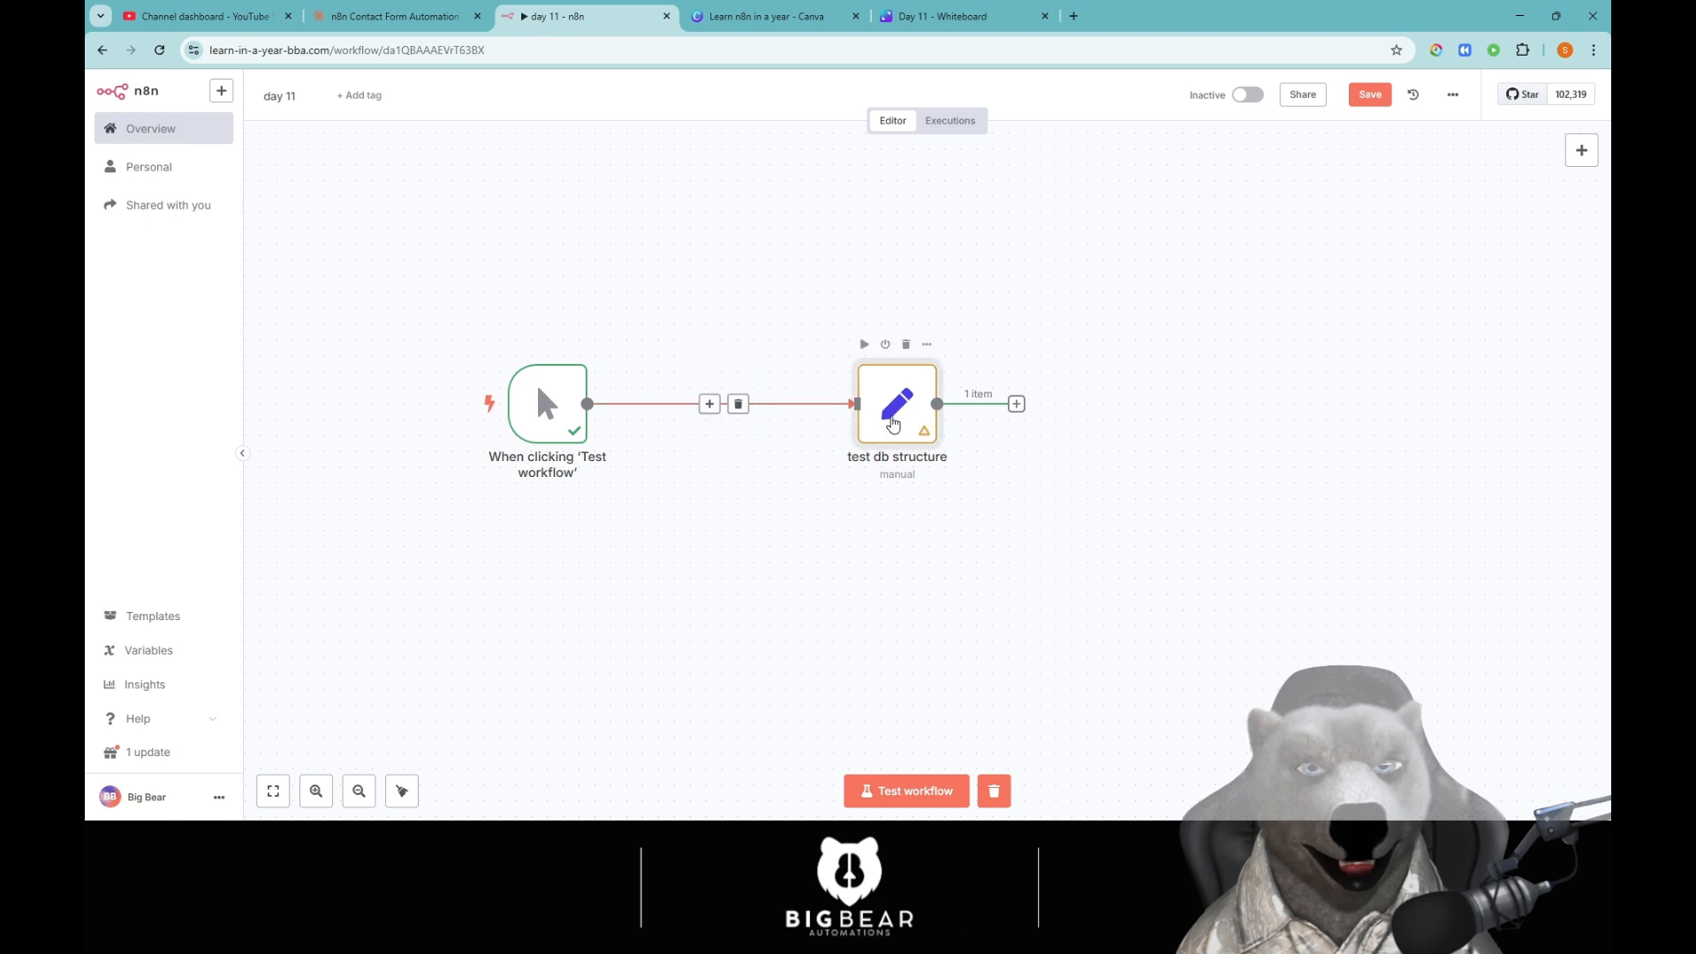
pyautogui.moveTo(928, 424); pyautogui.dragTo(753, 424)
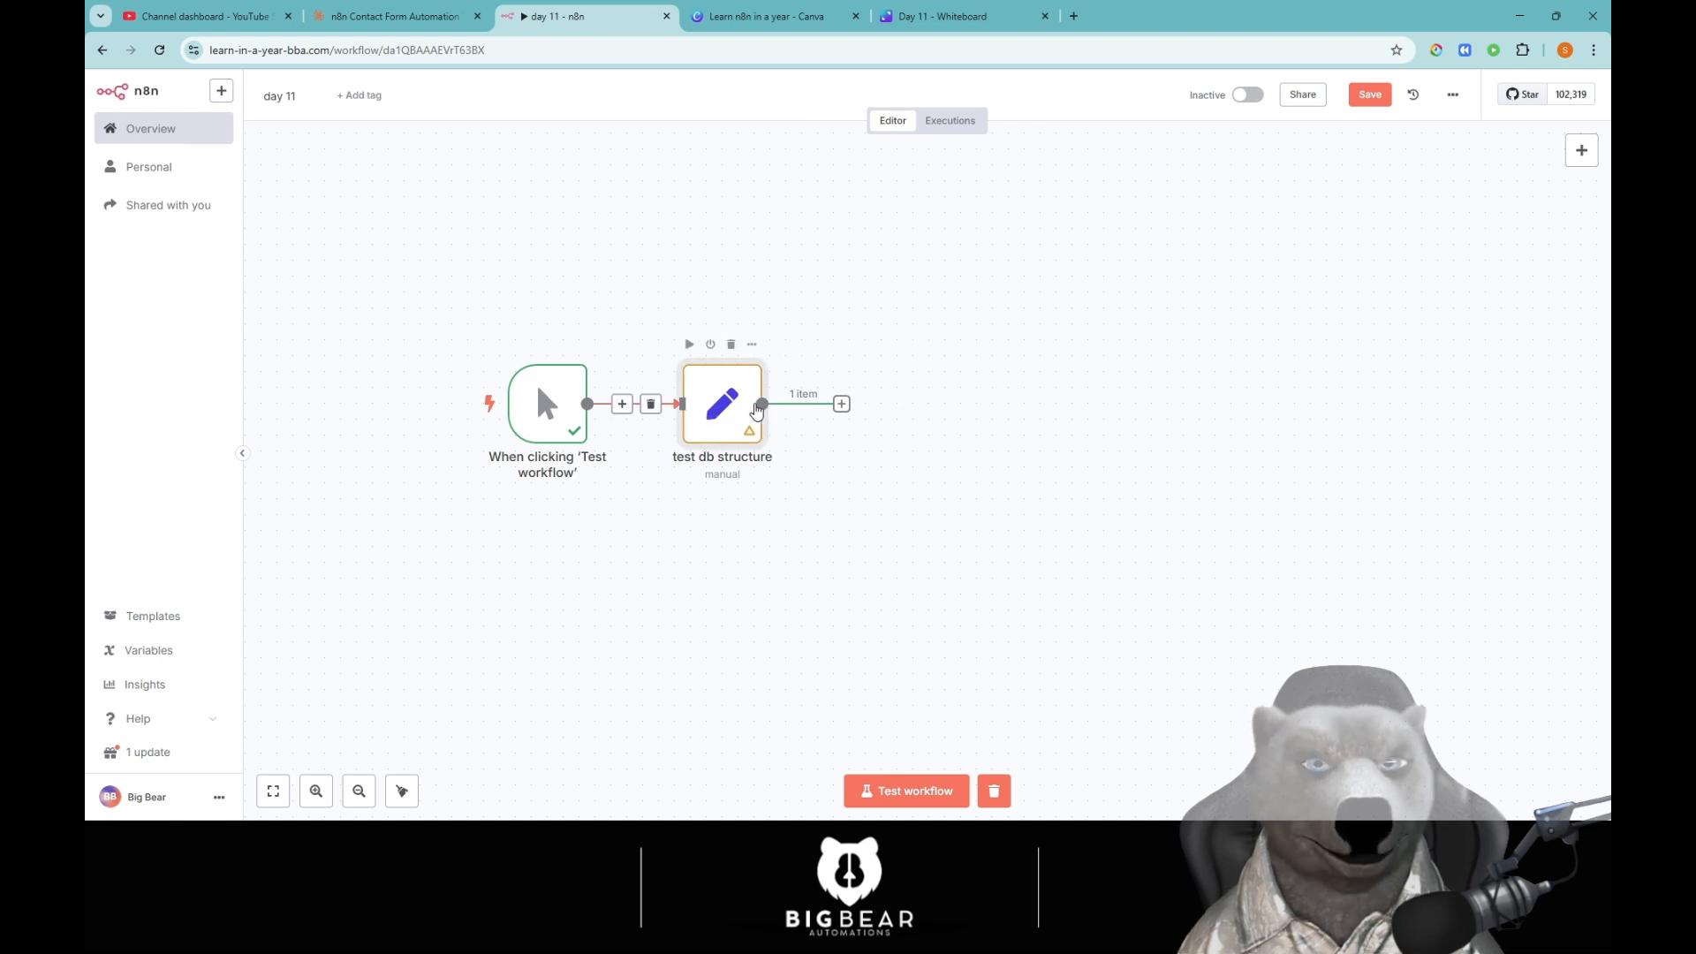
# In test db structure, rename field 'role' to 'product' and replace 'legend' with 'Plan Pro'.
pyautogui.doubleClick(722, 408)
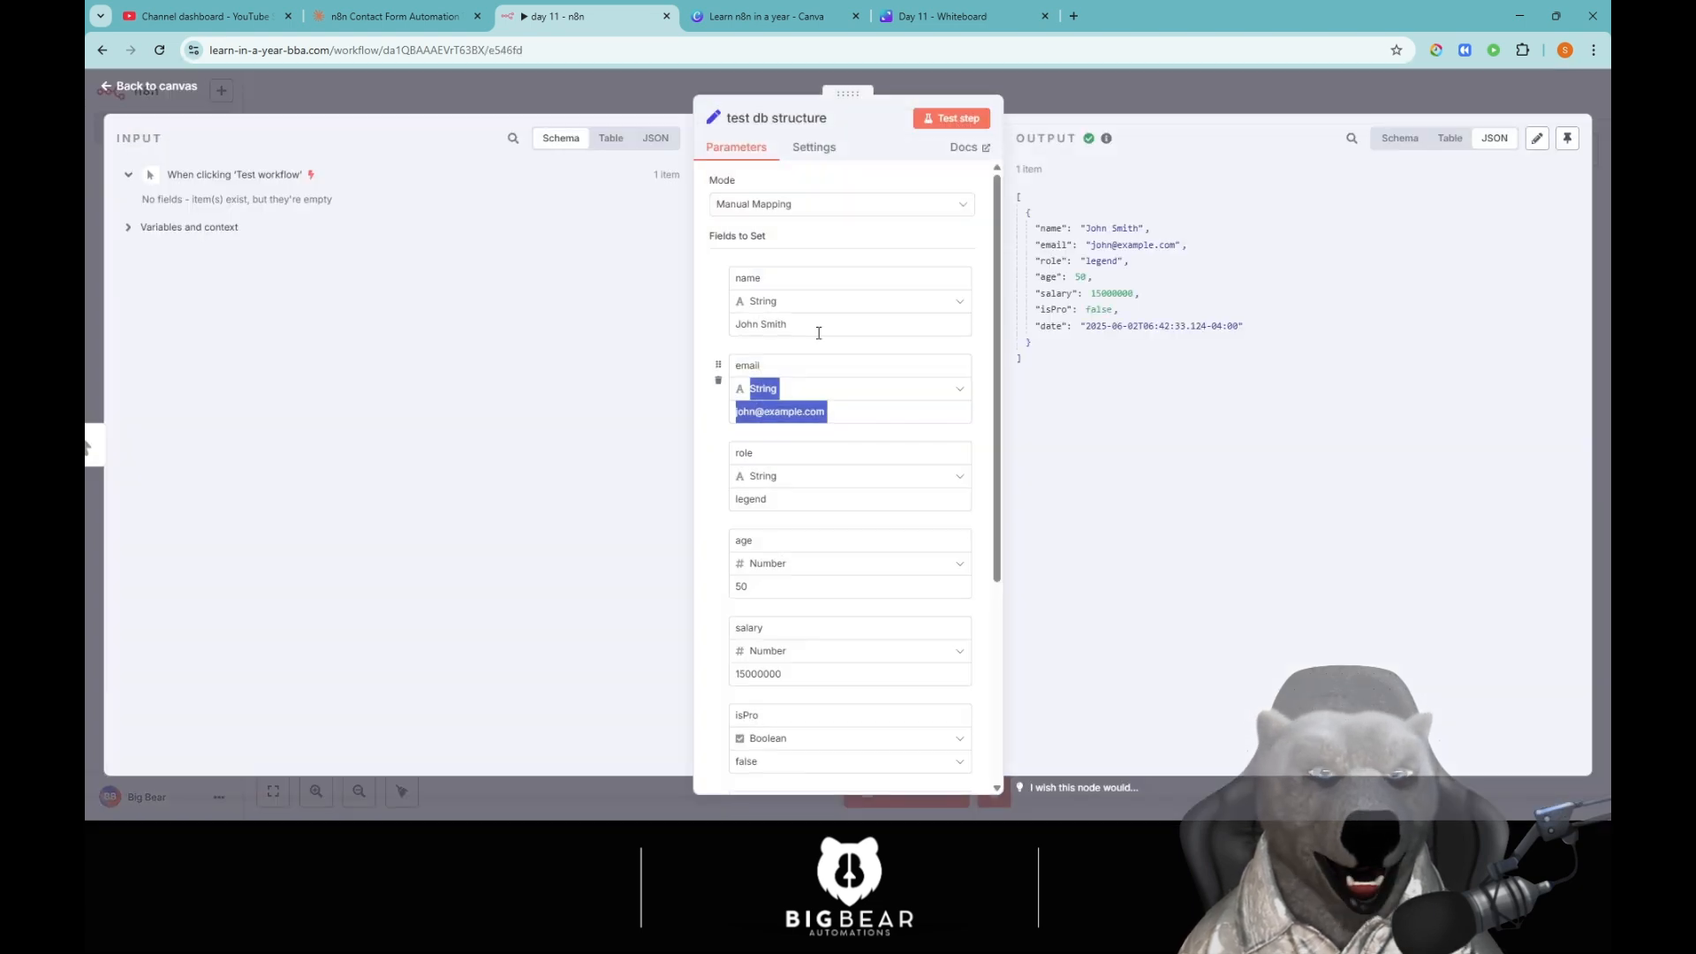
pyautogui.click(844, 277)
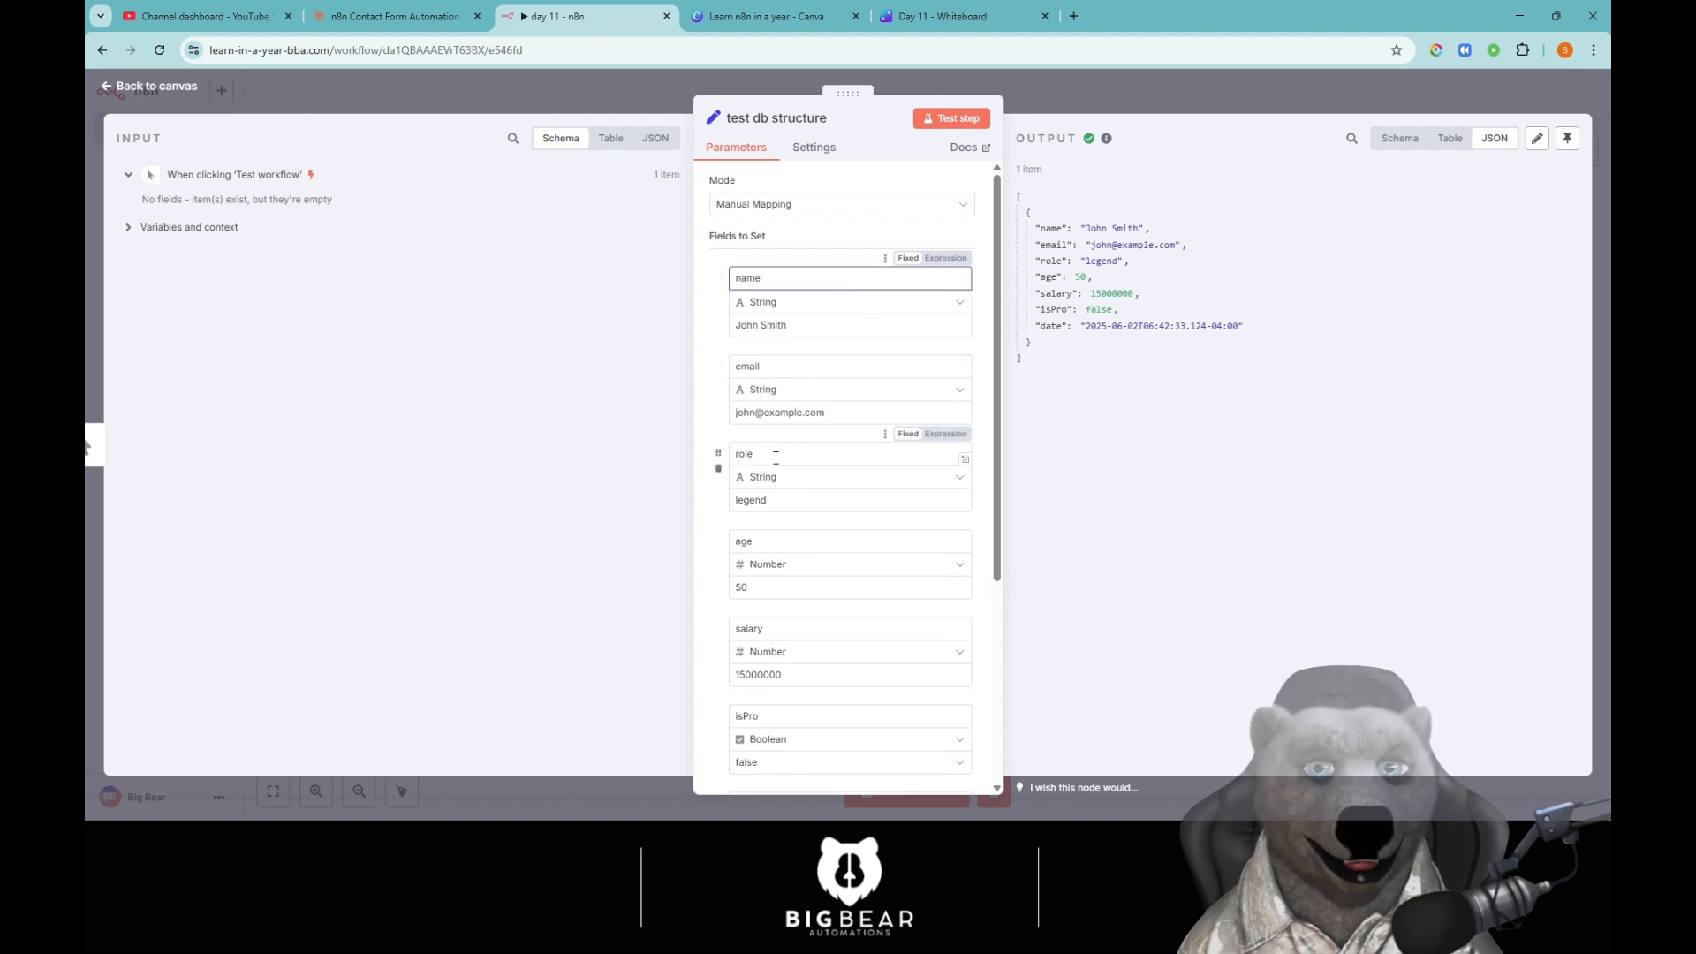
pyautogui.doubleClick(747, 453)
pyautogui.write('pr')
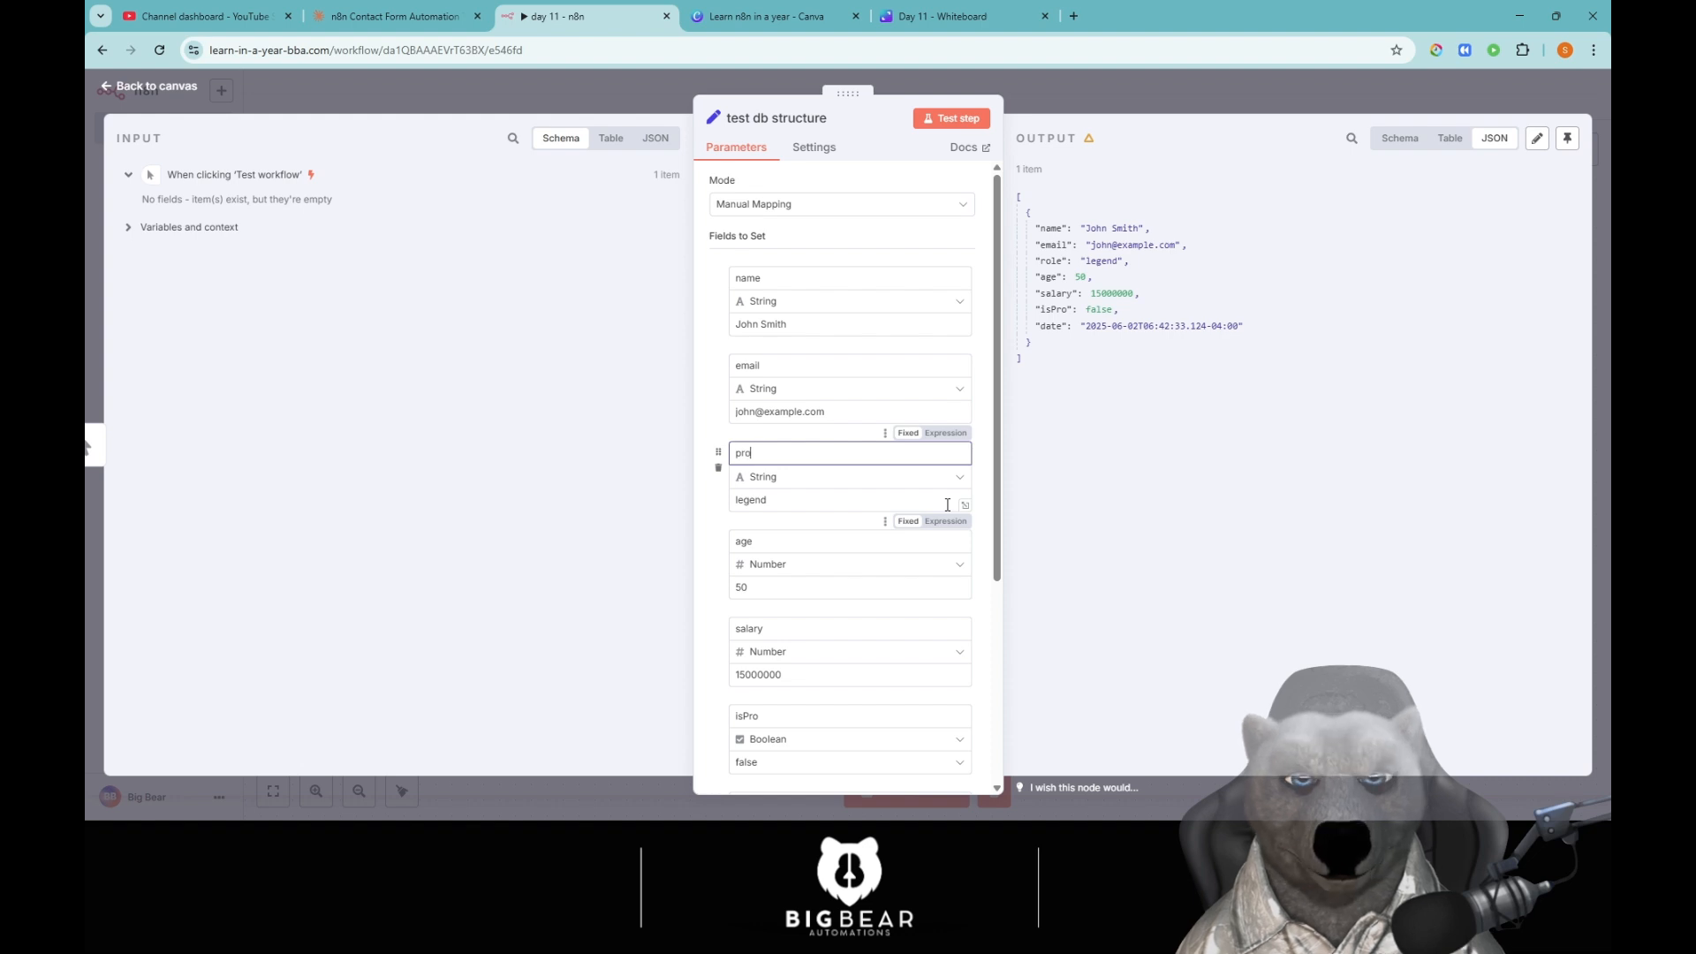
pyautogui.write('odcut')
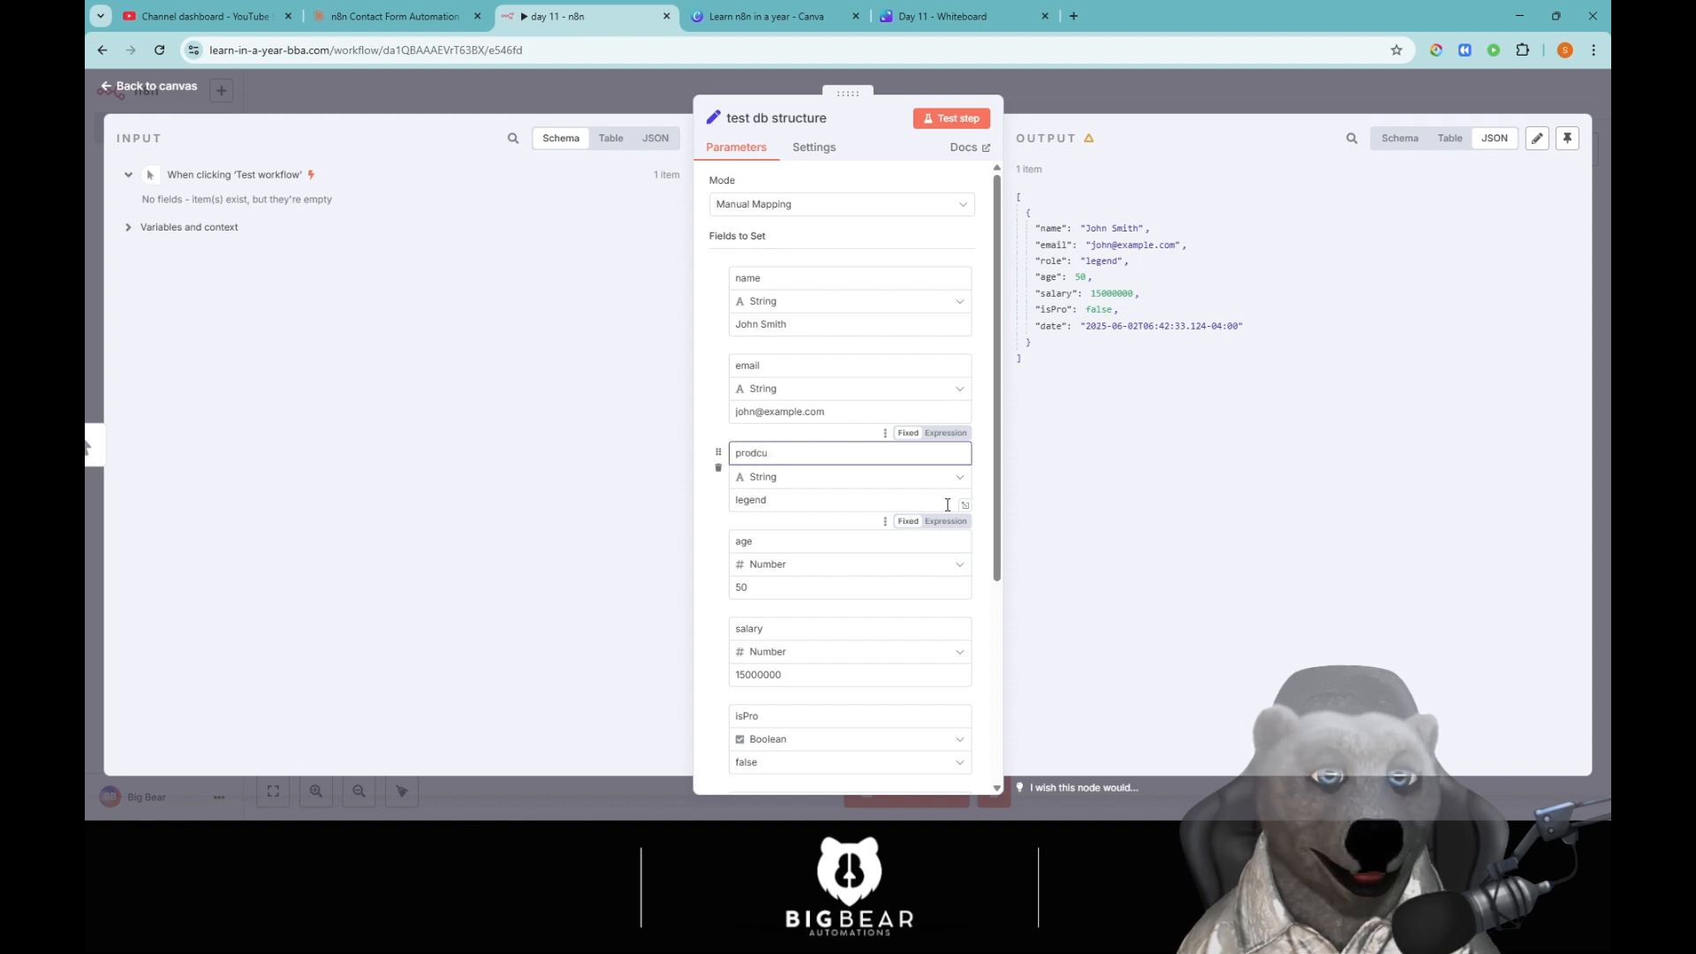
pyautogui.press('BackSpace')
pyautogui.press('BackSpace')
pyautogui.write('uct')
pyautogui.press('Tab')
pyautogui.press('Tab')
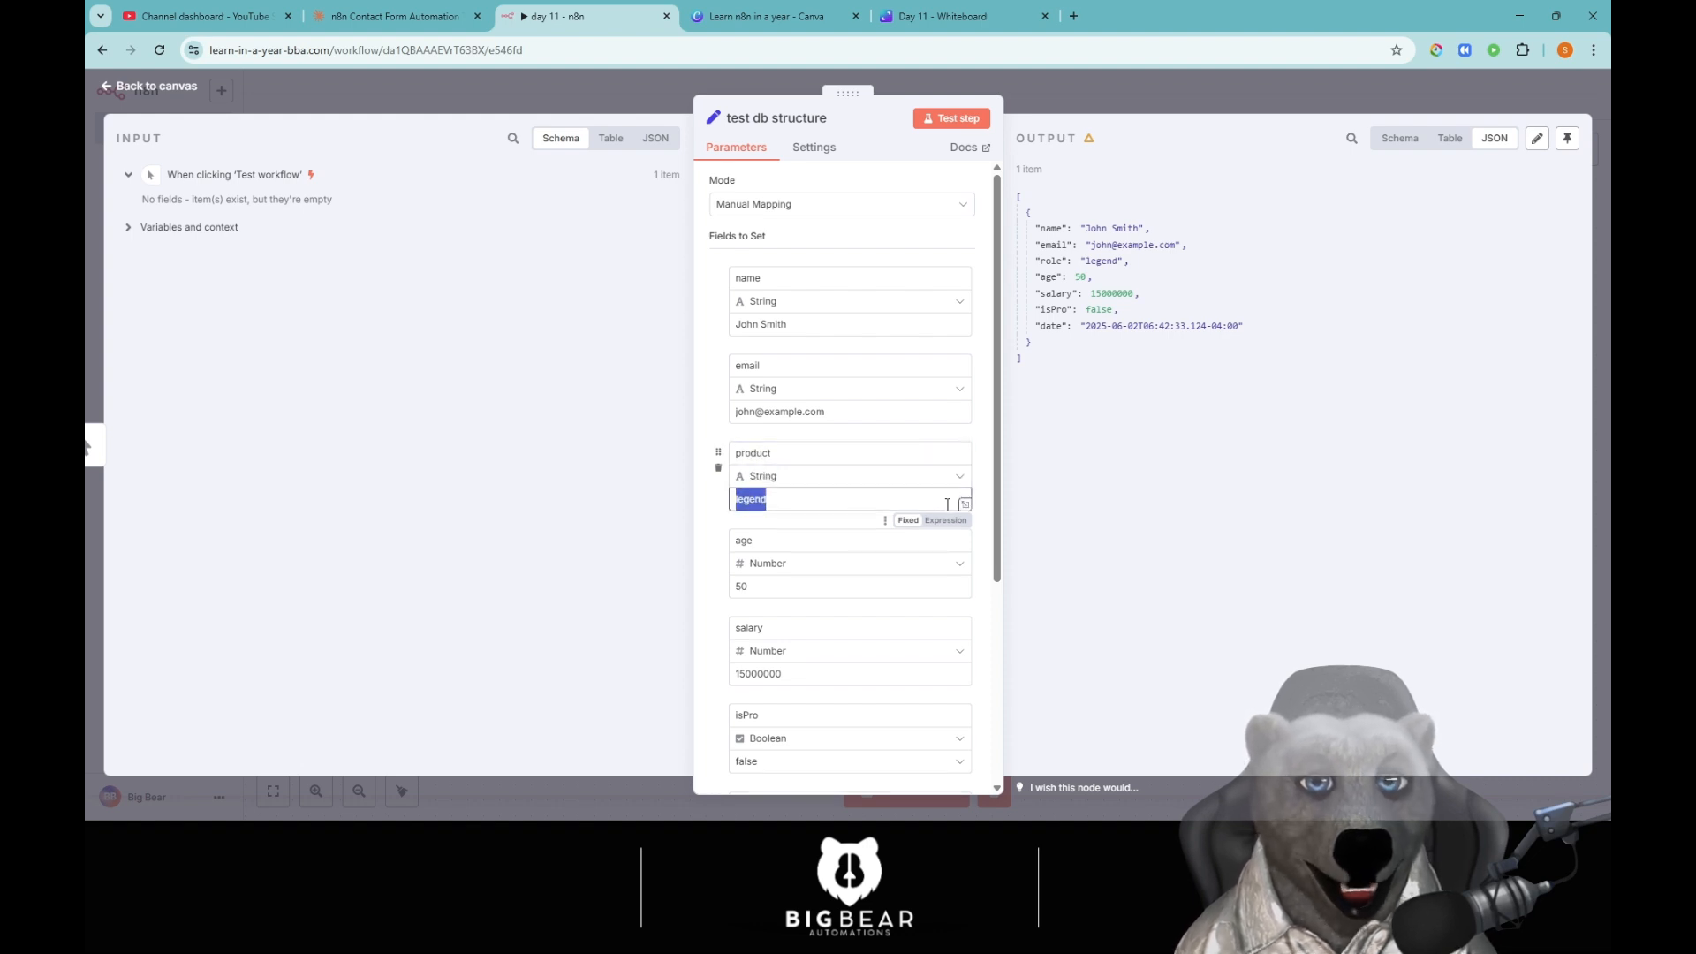
pyautogui.press('BackSpace')
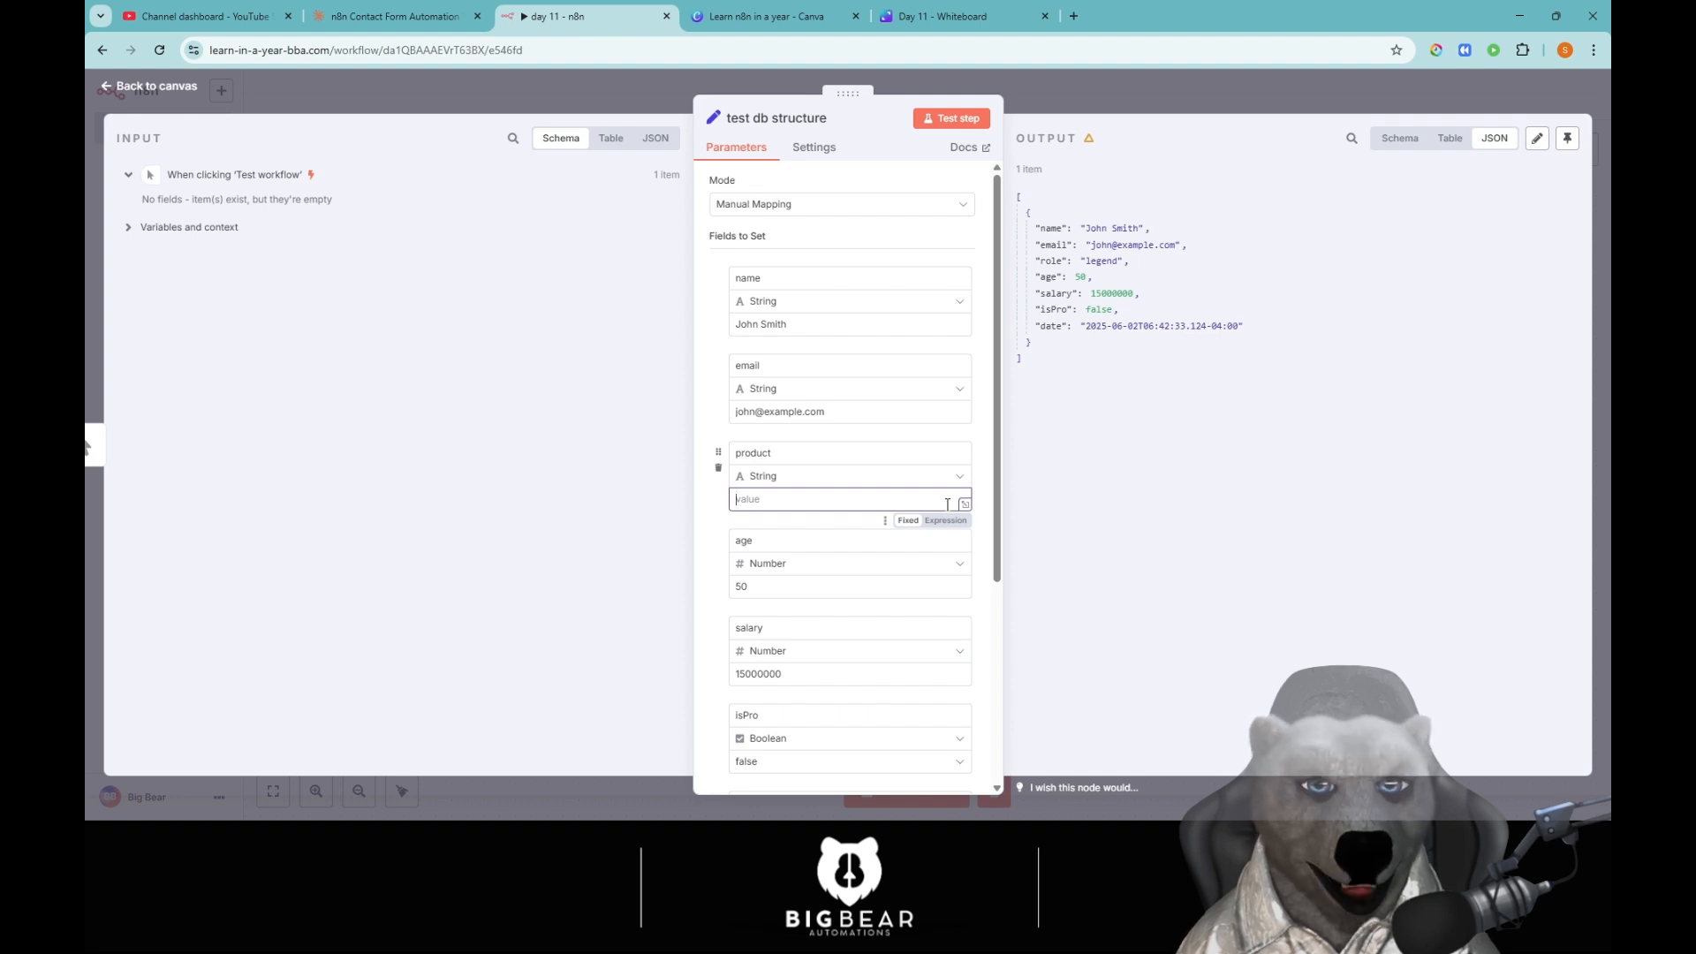
pyautogui.write('Plan Pro')
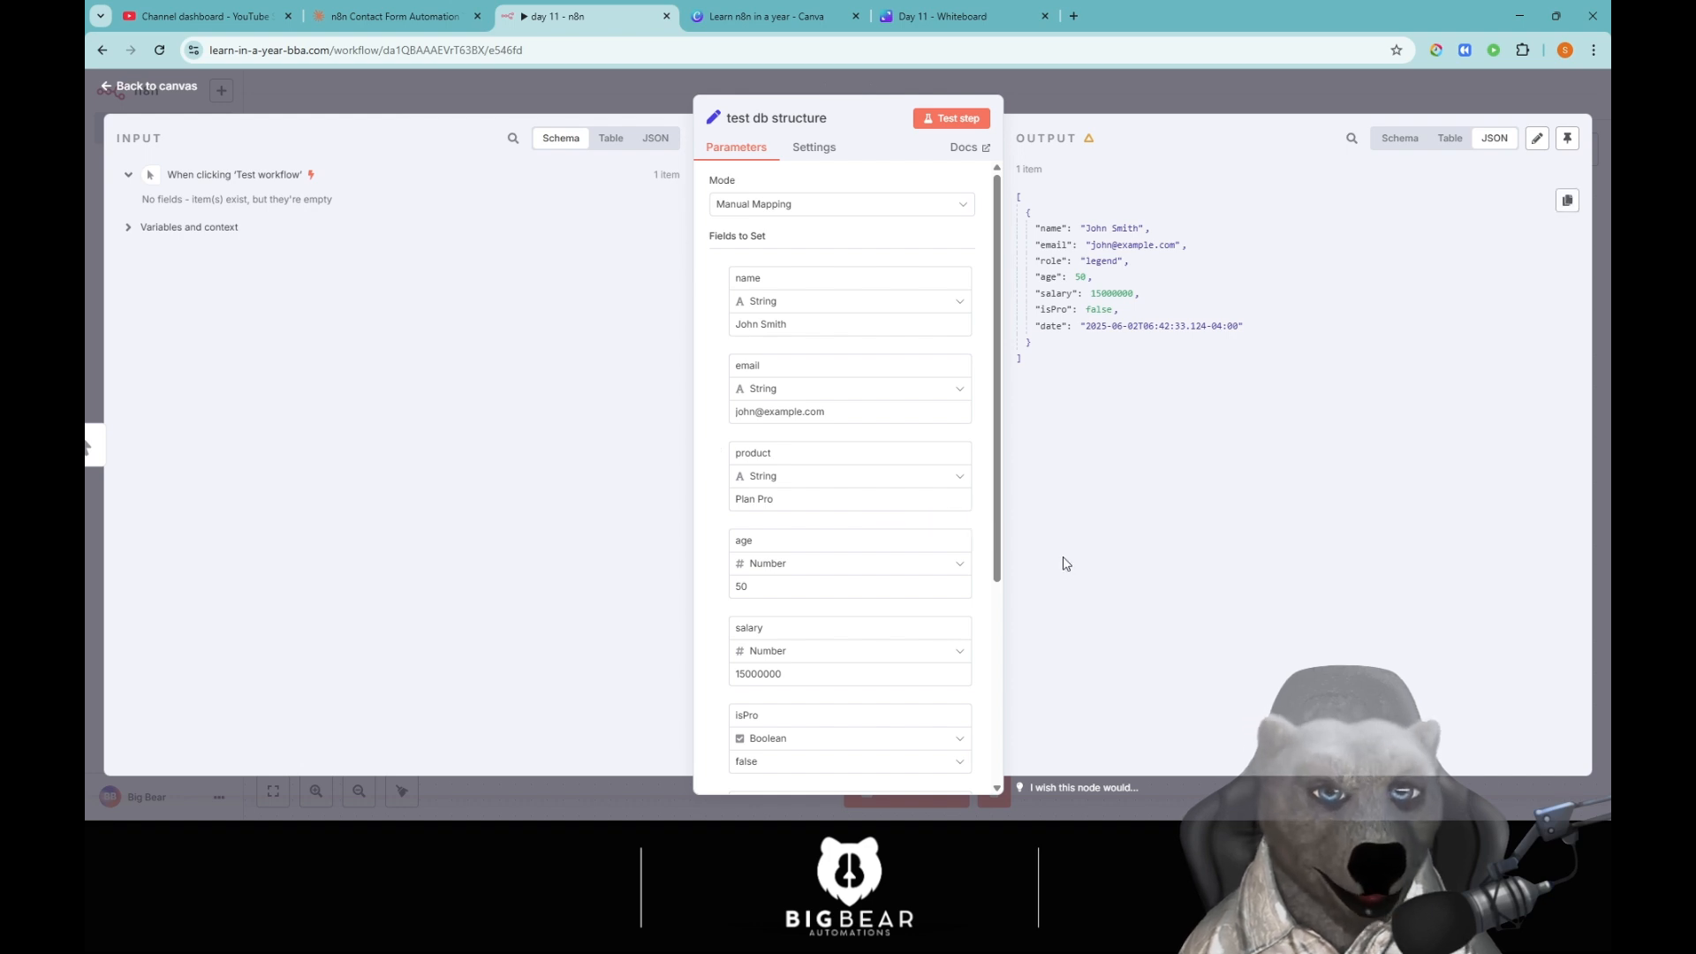
# Rename the age field to renewalDate and change its value from 50 to 2025-06-15.
pyautogui.click(807, 546)
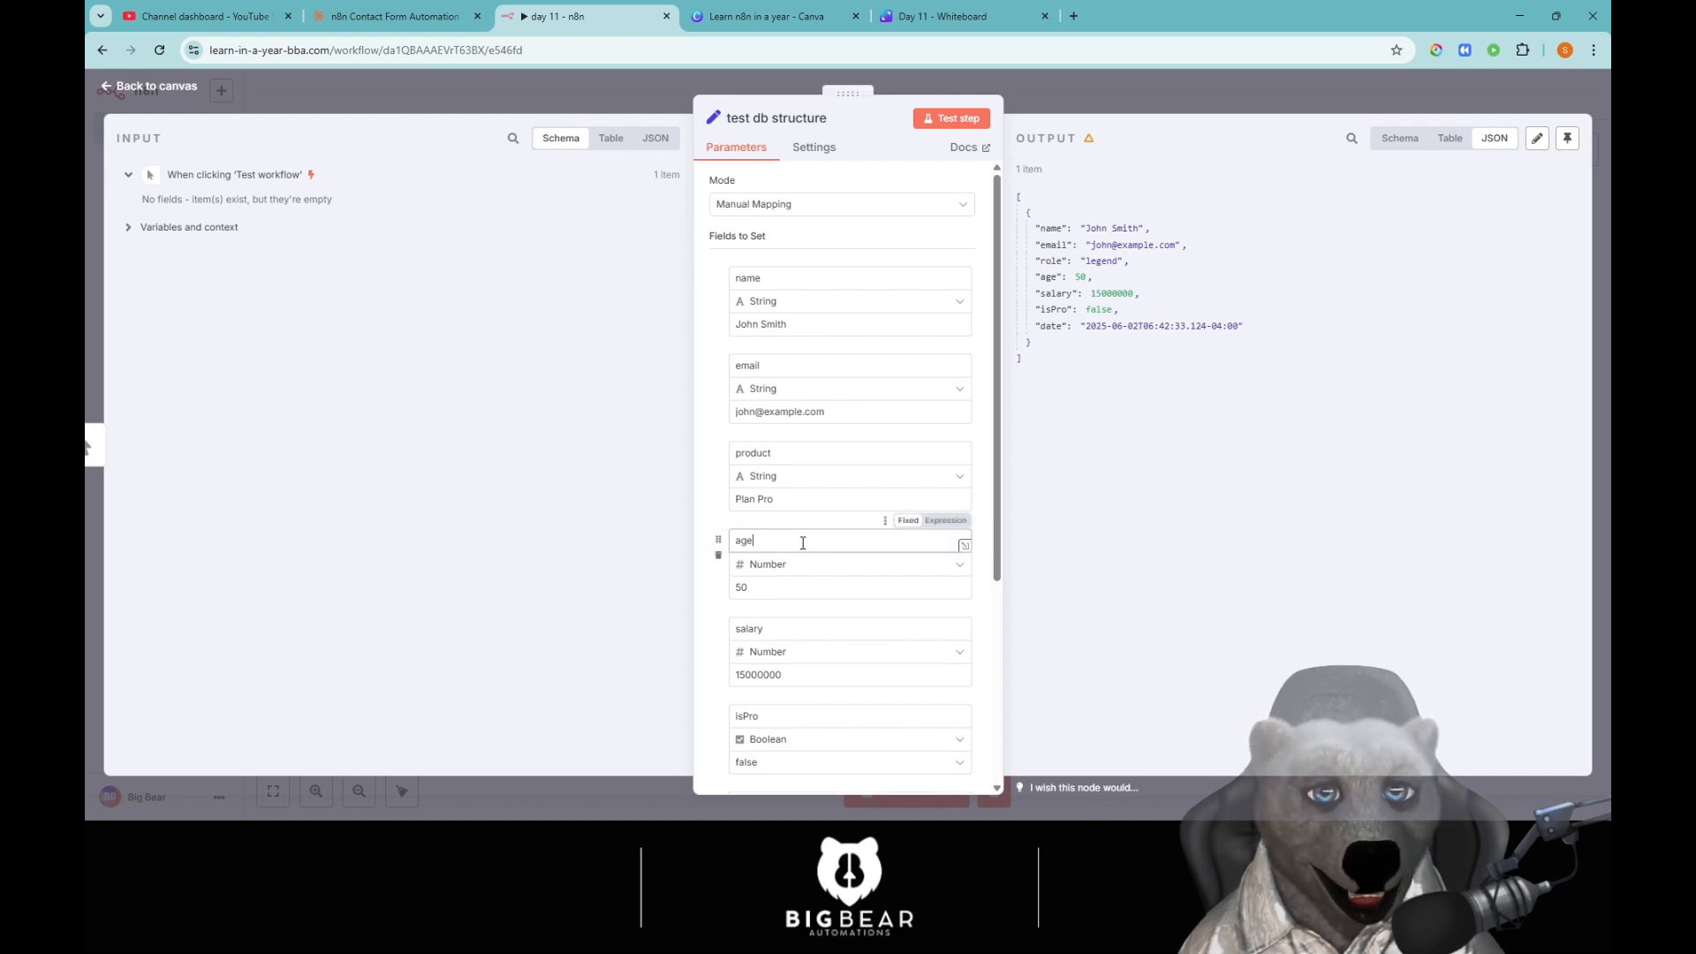
pyautogui.moveTo(865, 546); pyautogui.dragTo(687, 548)
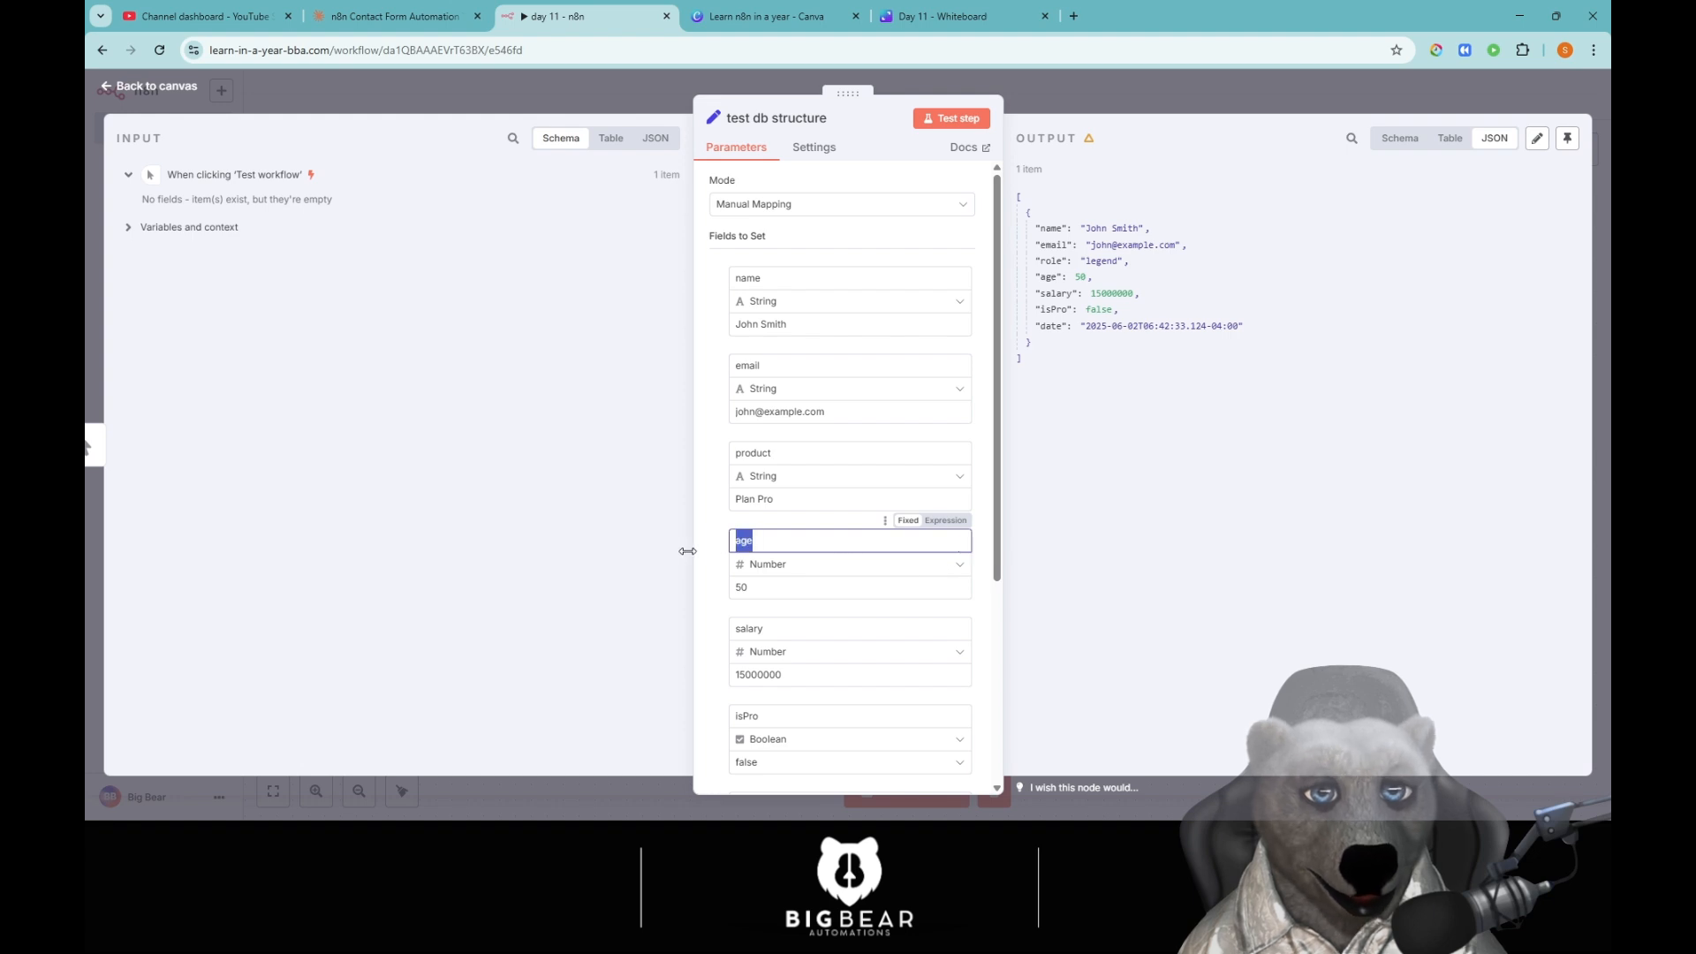
pyautogui.write('ren')
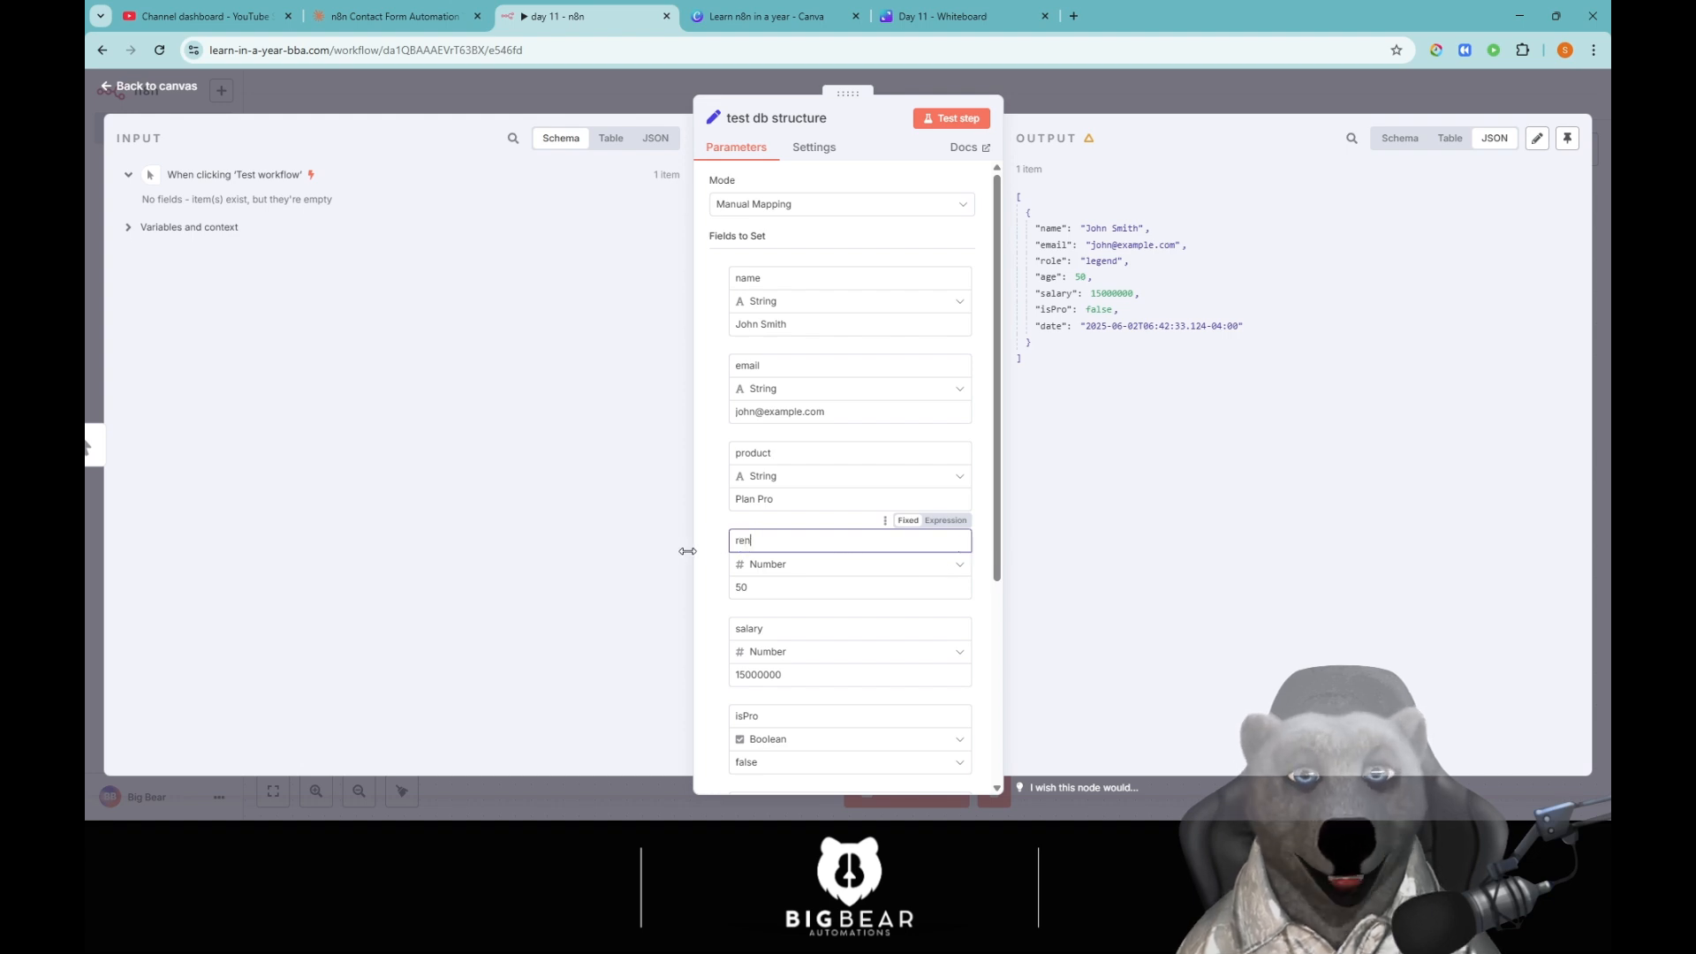
pyautogui.write('ew')
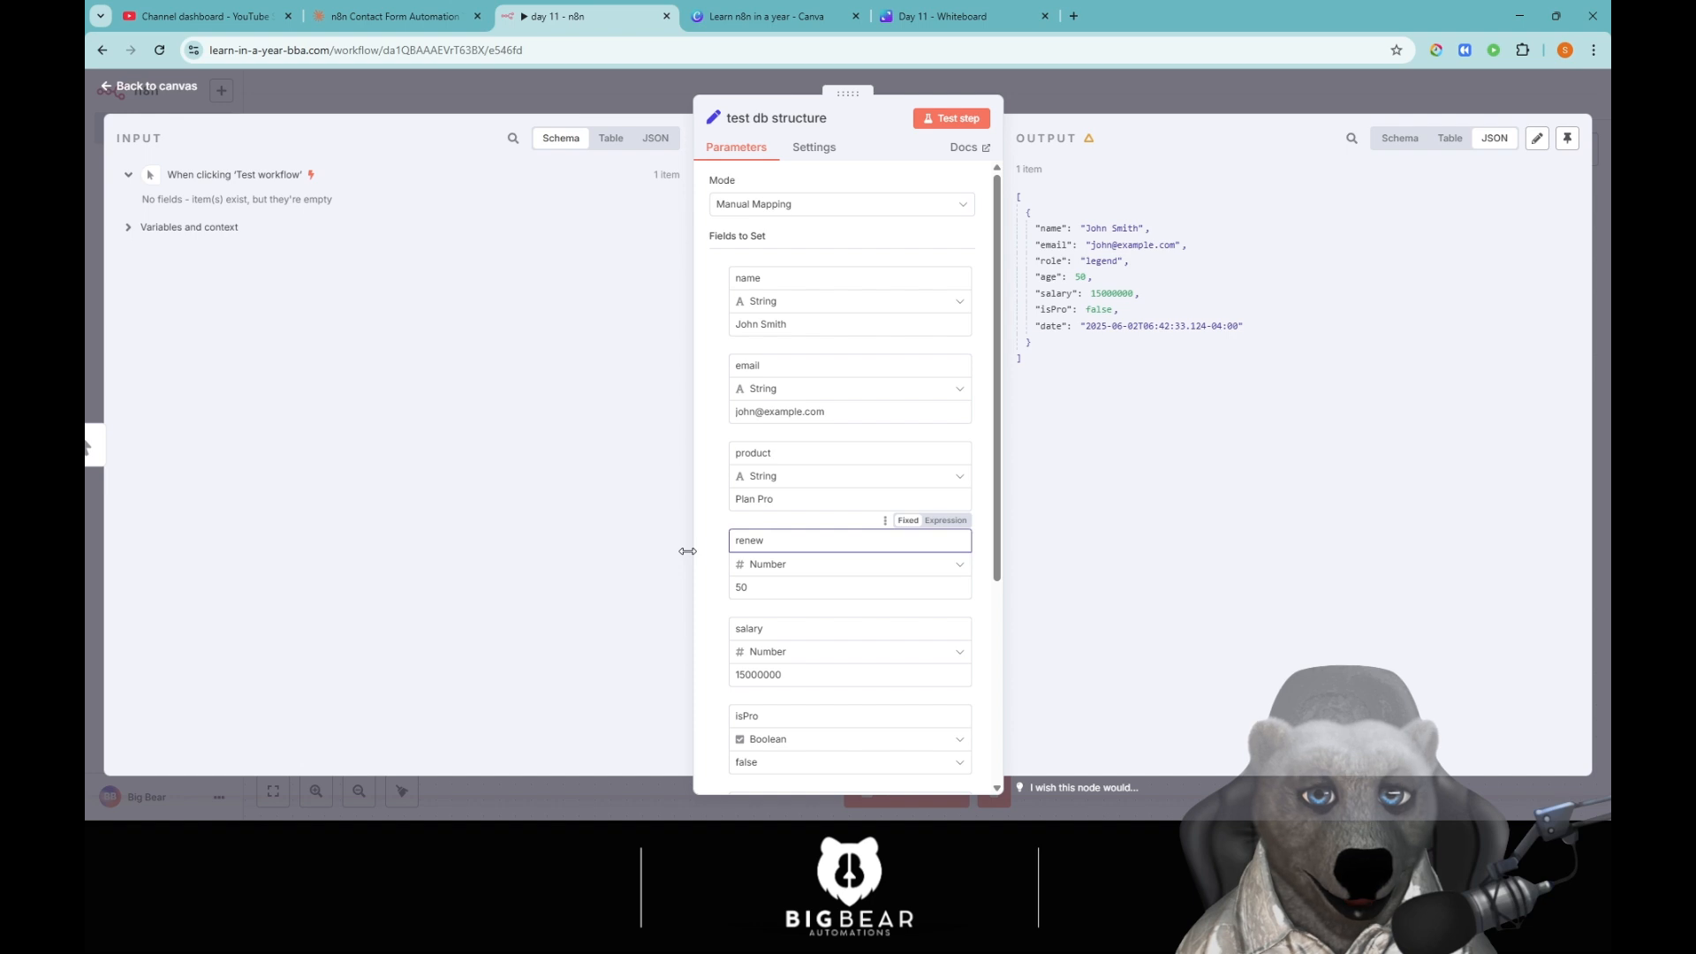
pyautogui.write('alDate')
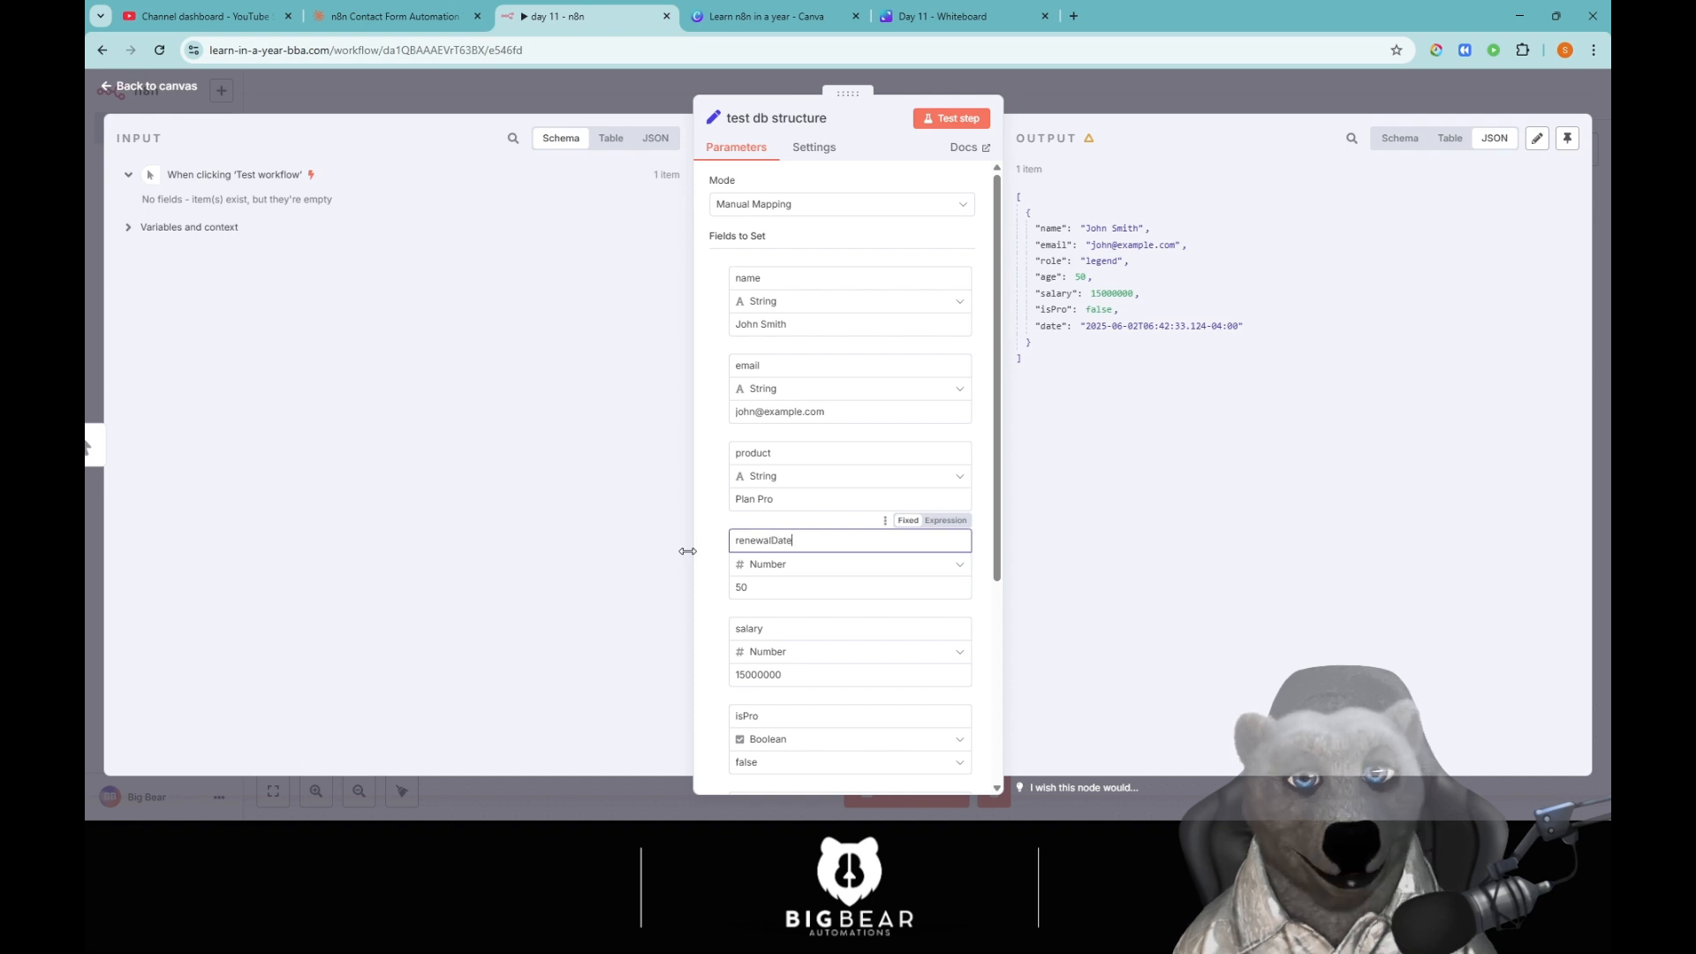
pyautogui.doubleClick(801, 588)
pyautogui.press('BackSpace')
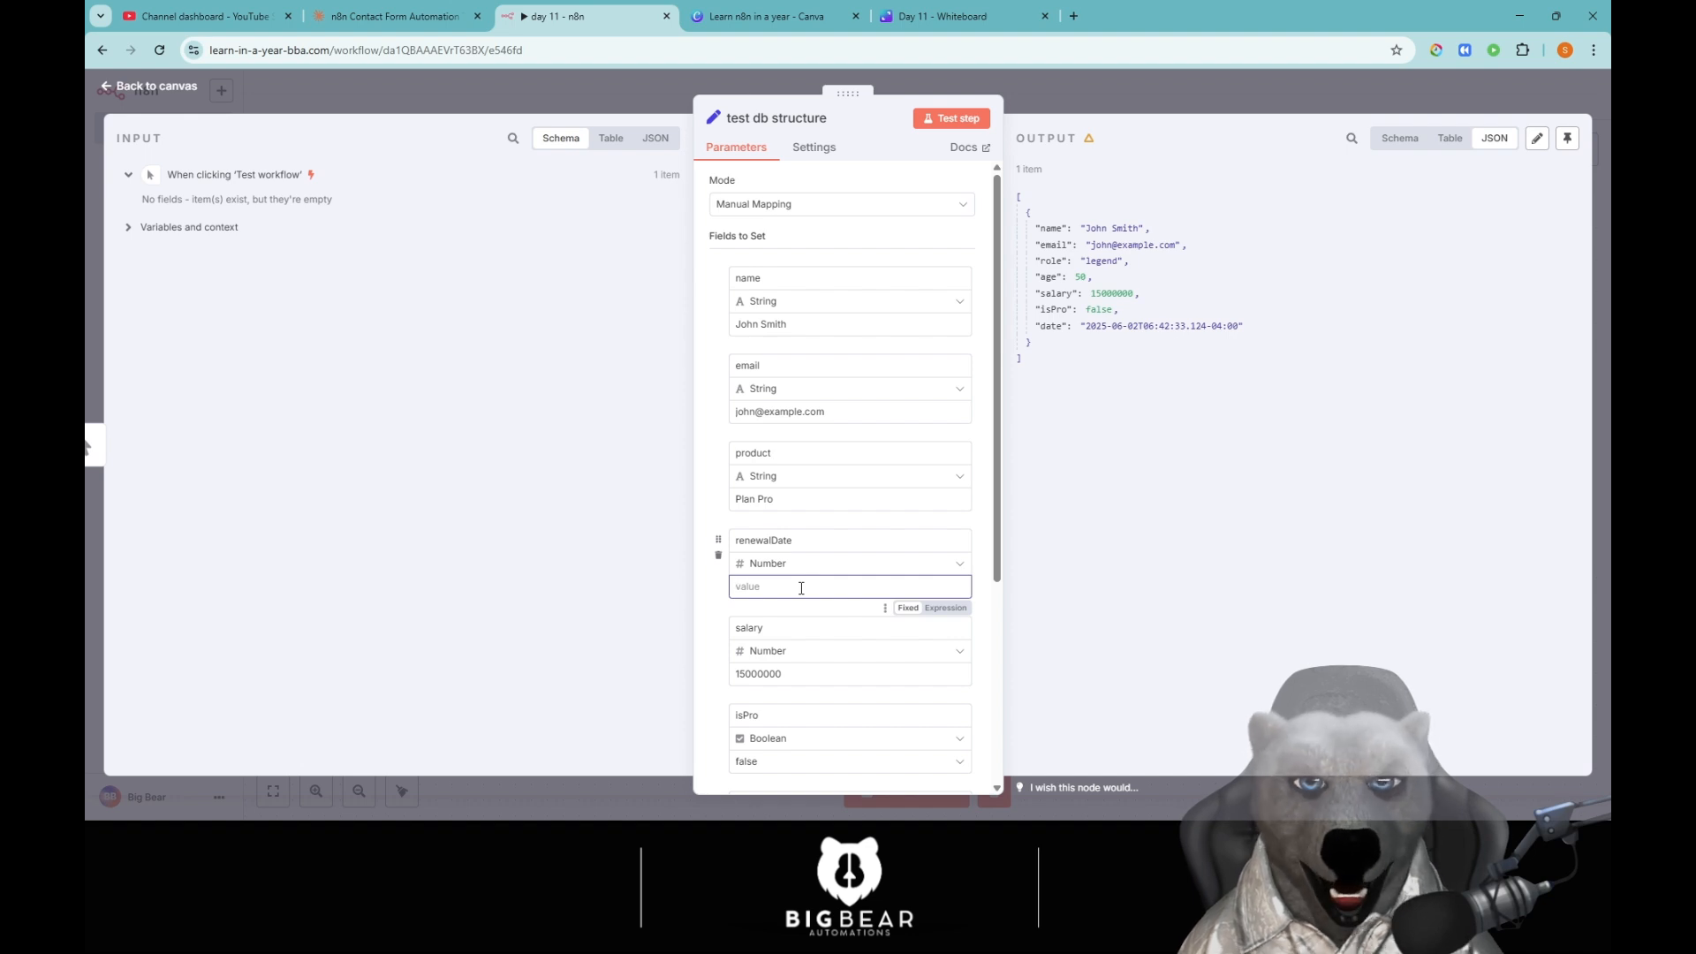
pyautogui.write('2025-')
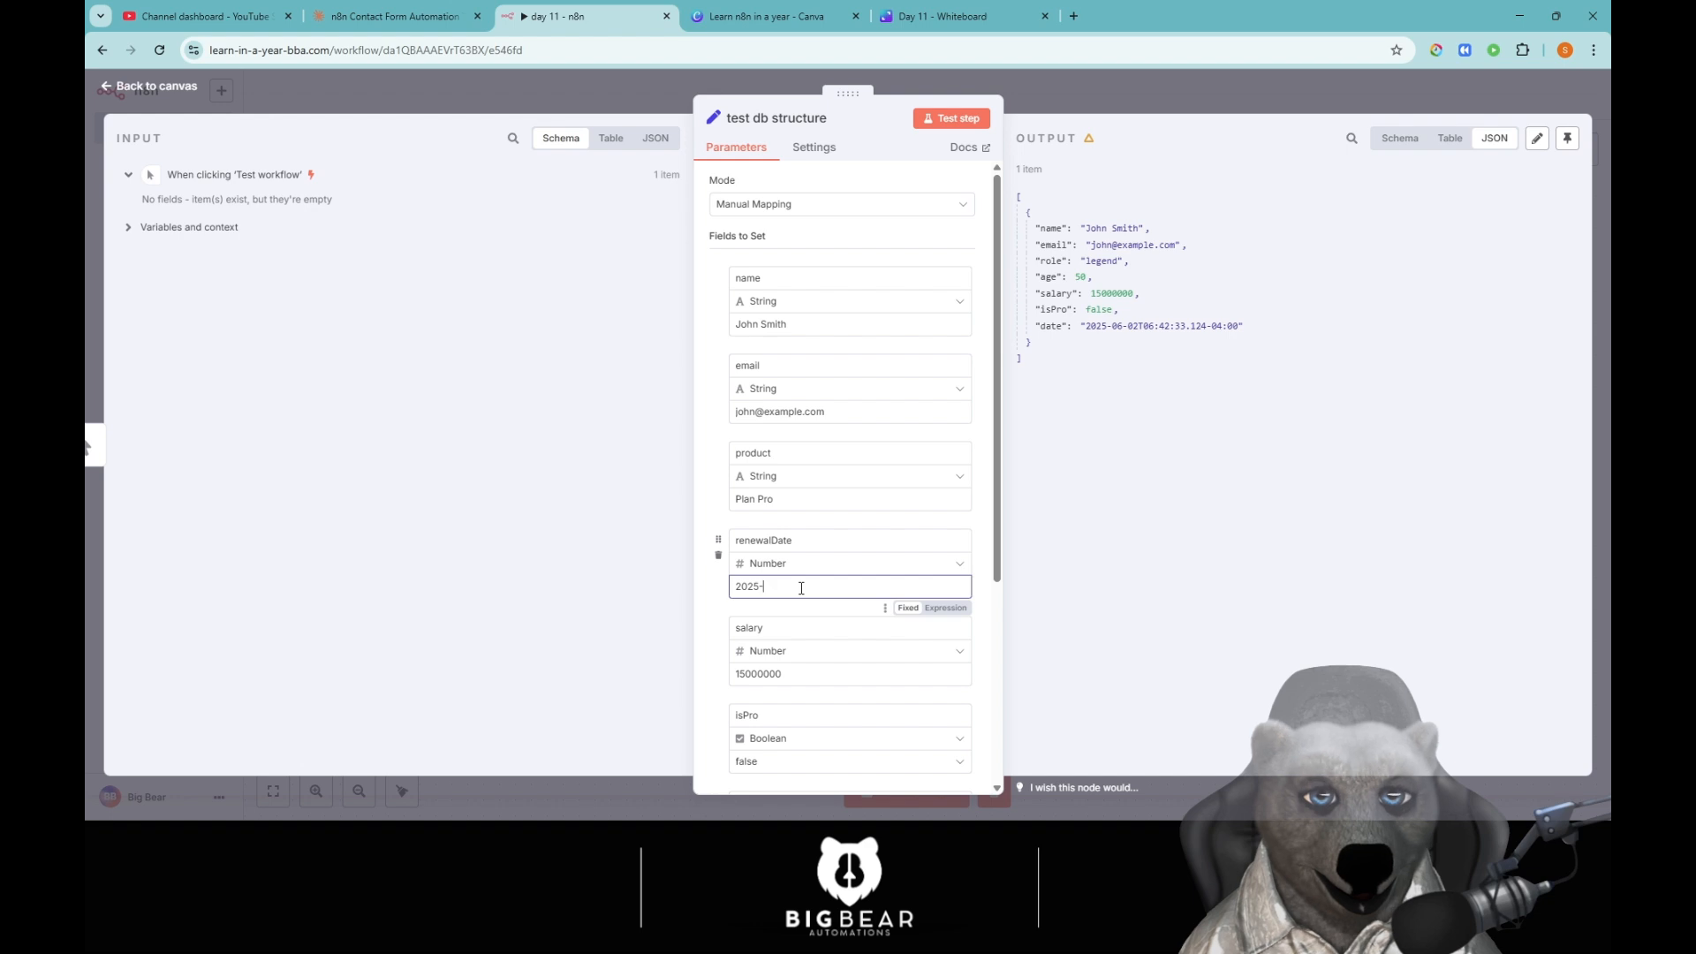
pyautogui.write('06-15')
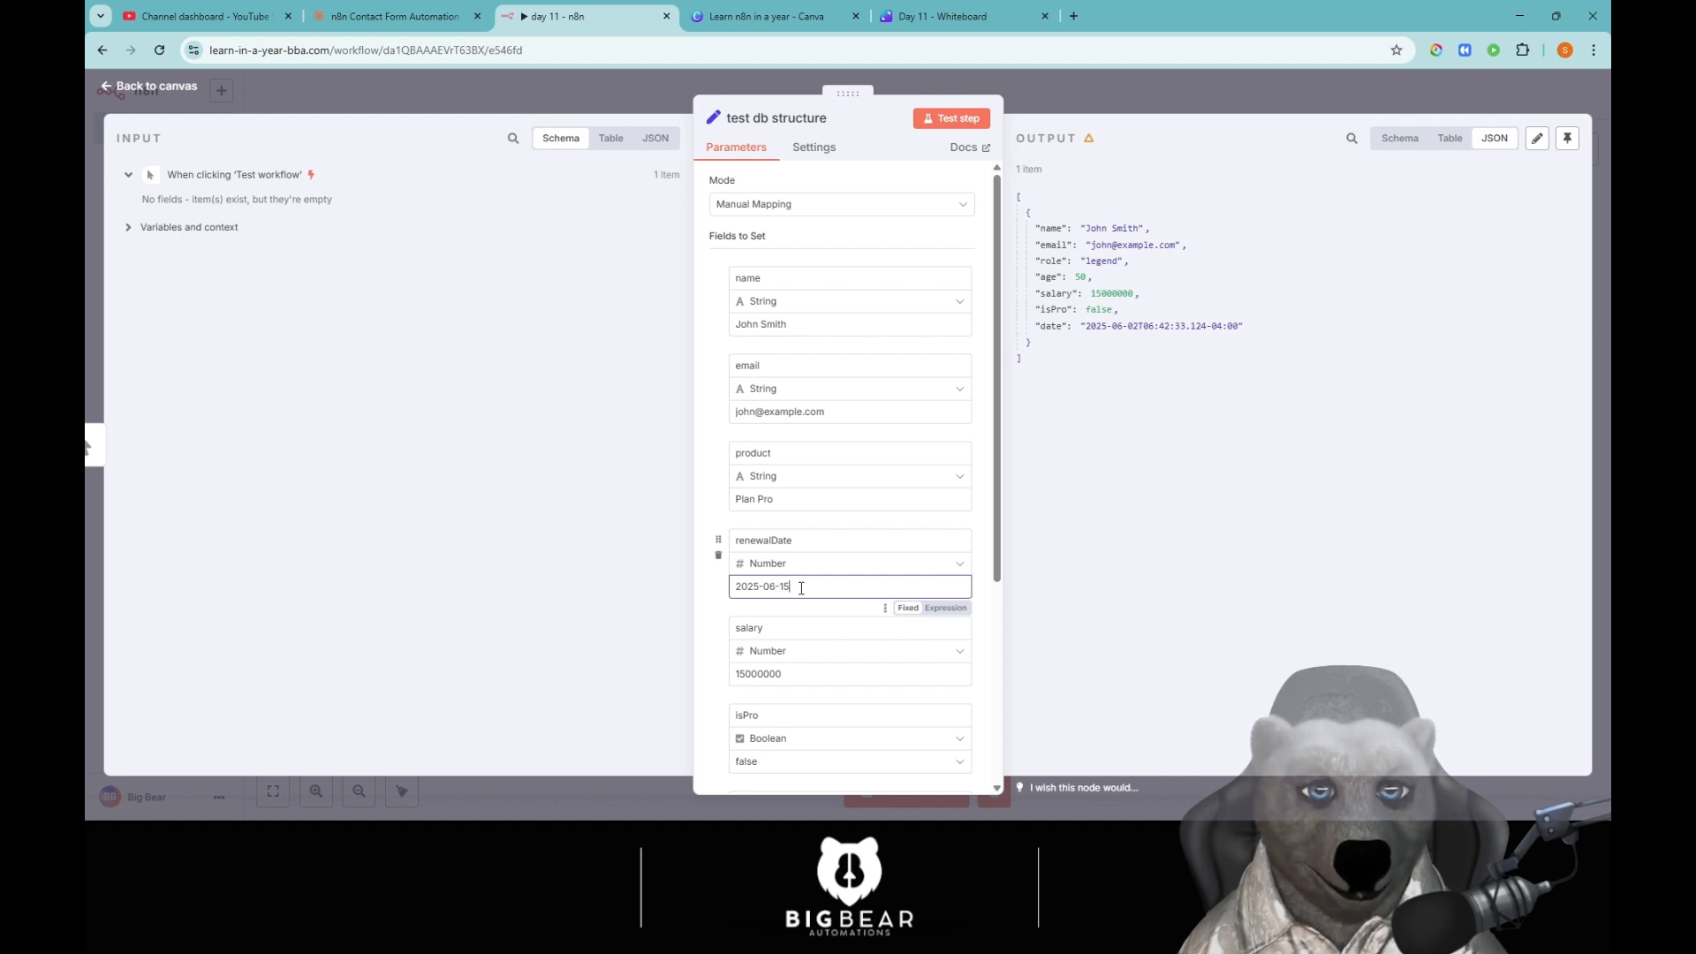
# Delete the salary field and rename isPro to isAccountActive with value true.
pyautogui.click(718, 647)
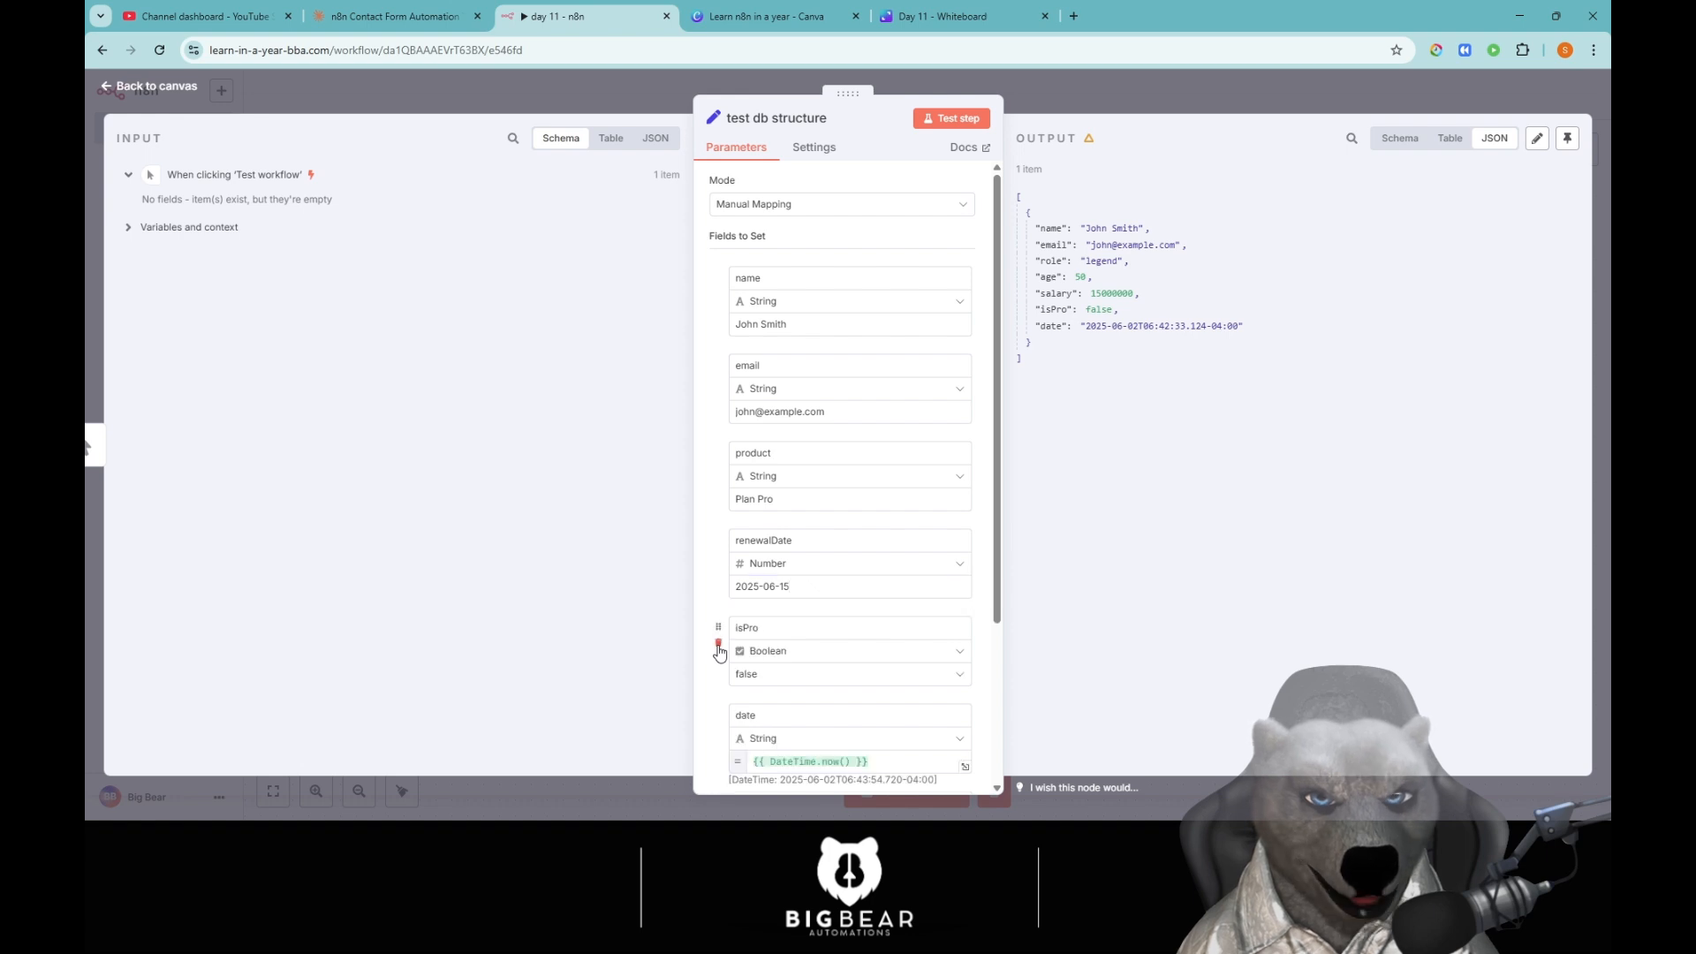
pyautogui.doubleClick(774, 628)
pyautogui.write('accto')
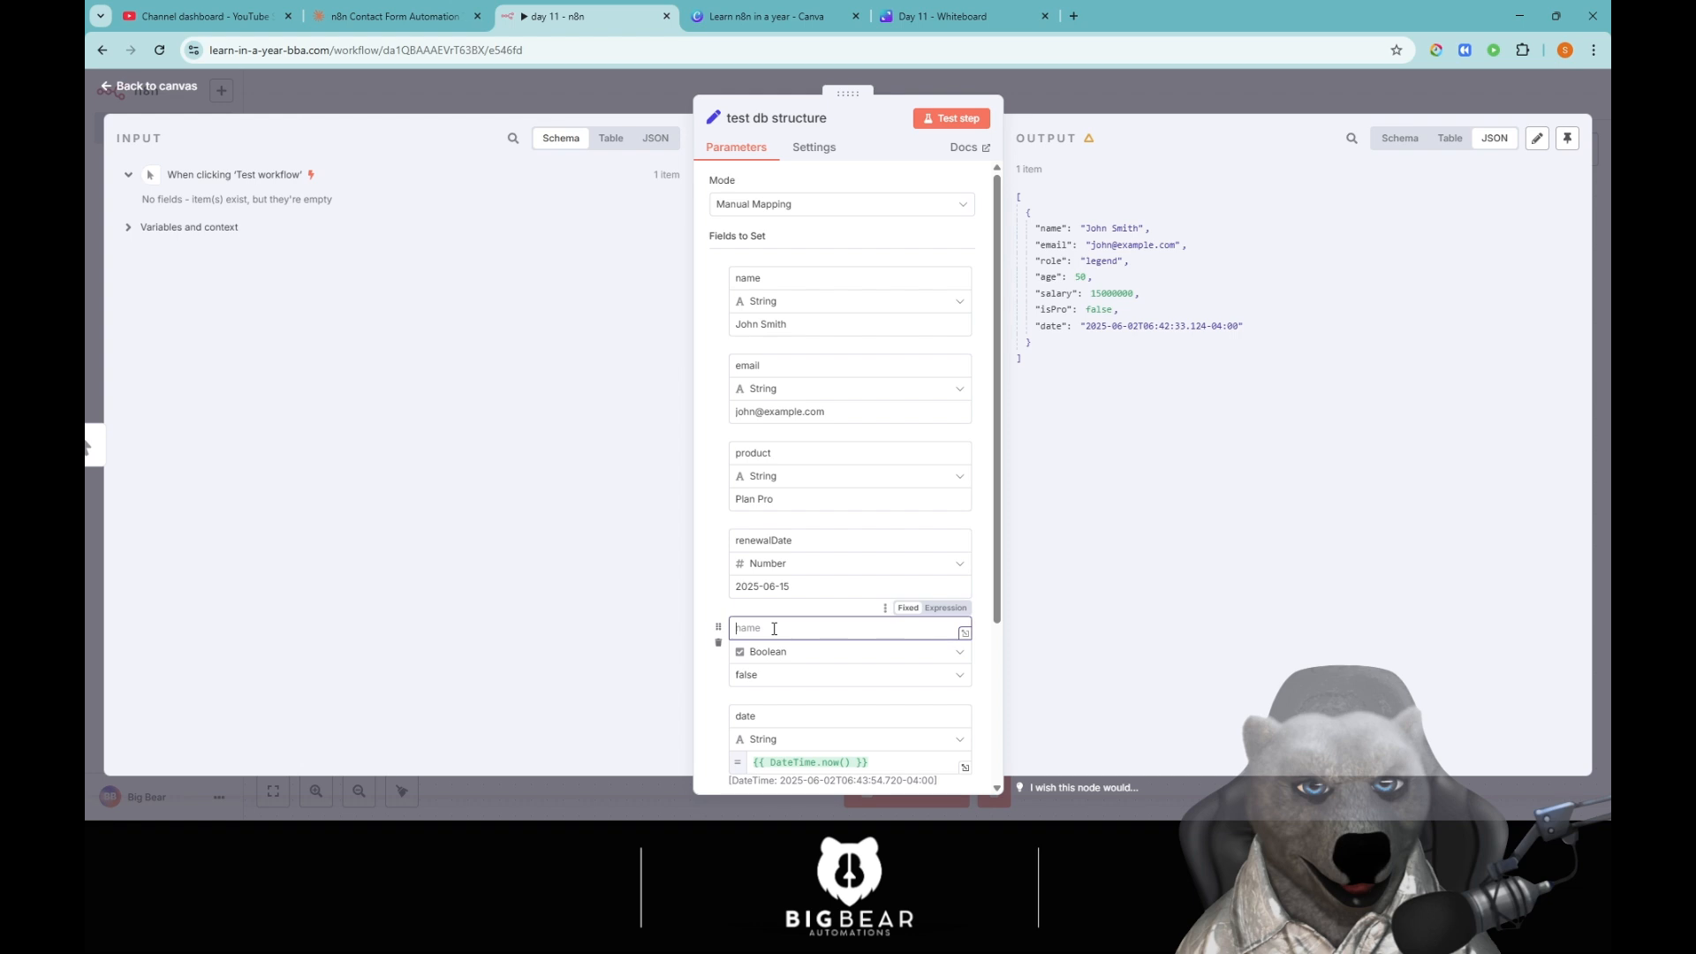
pyautogui.press('BackSpace')
pyautogui.press('BackSpace')
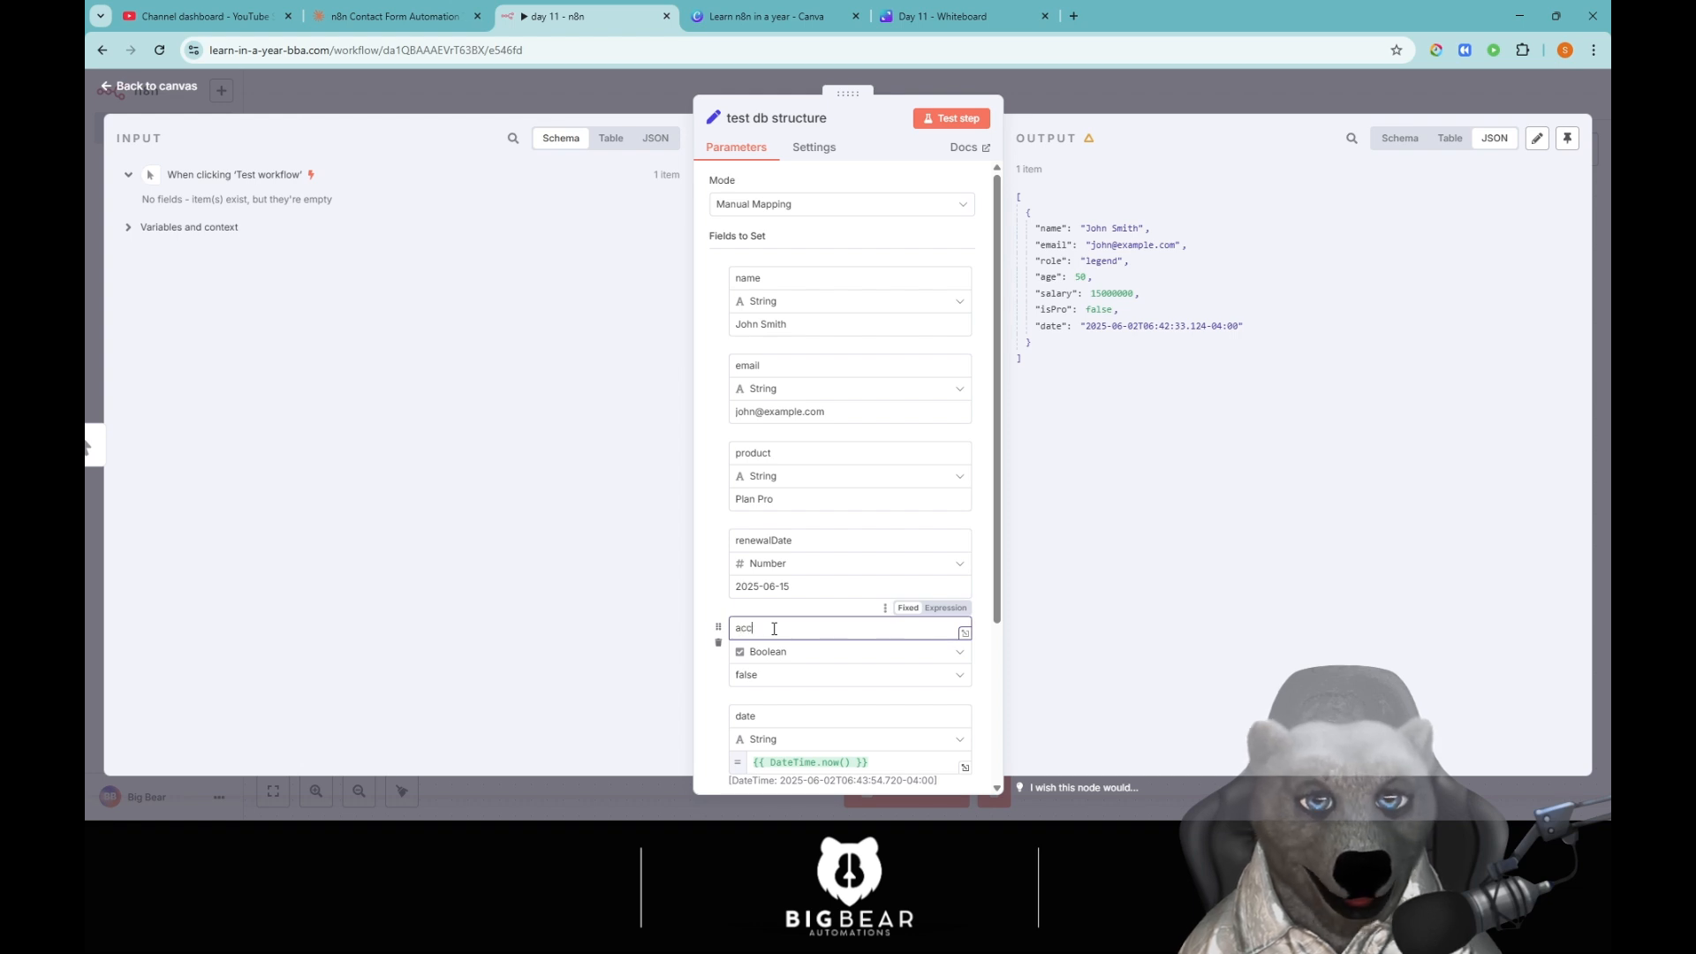
pyautogui.press('BackSpace')
pyautogui.press('BackSpace')
pyautogui.write('isA')
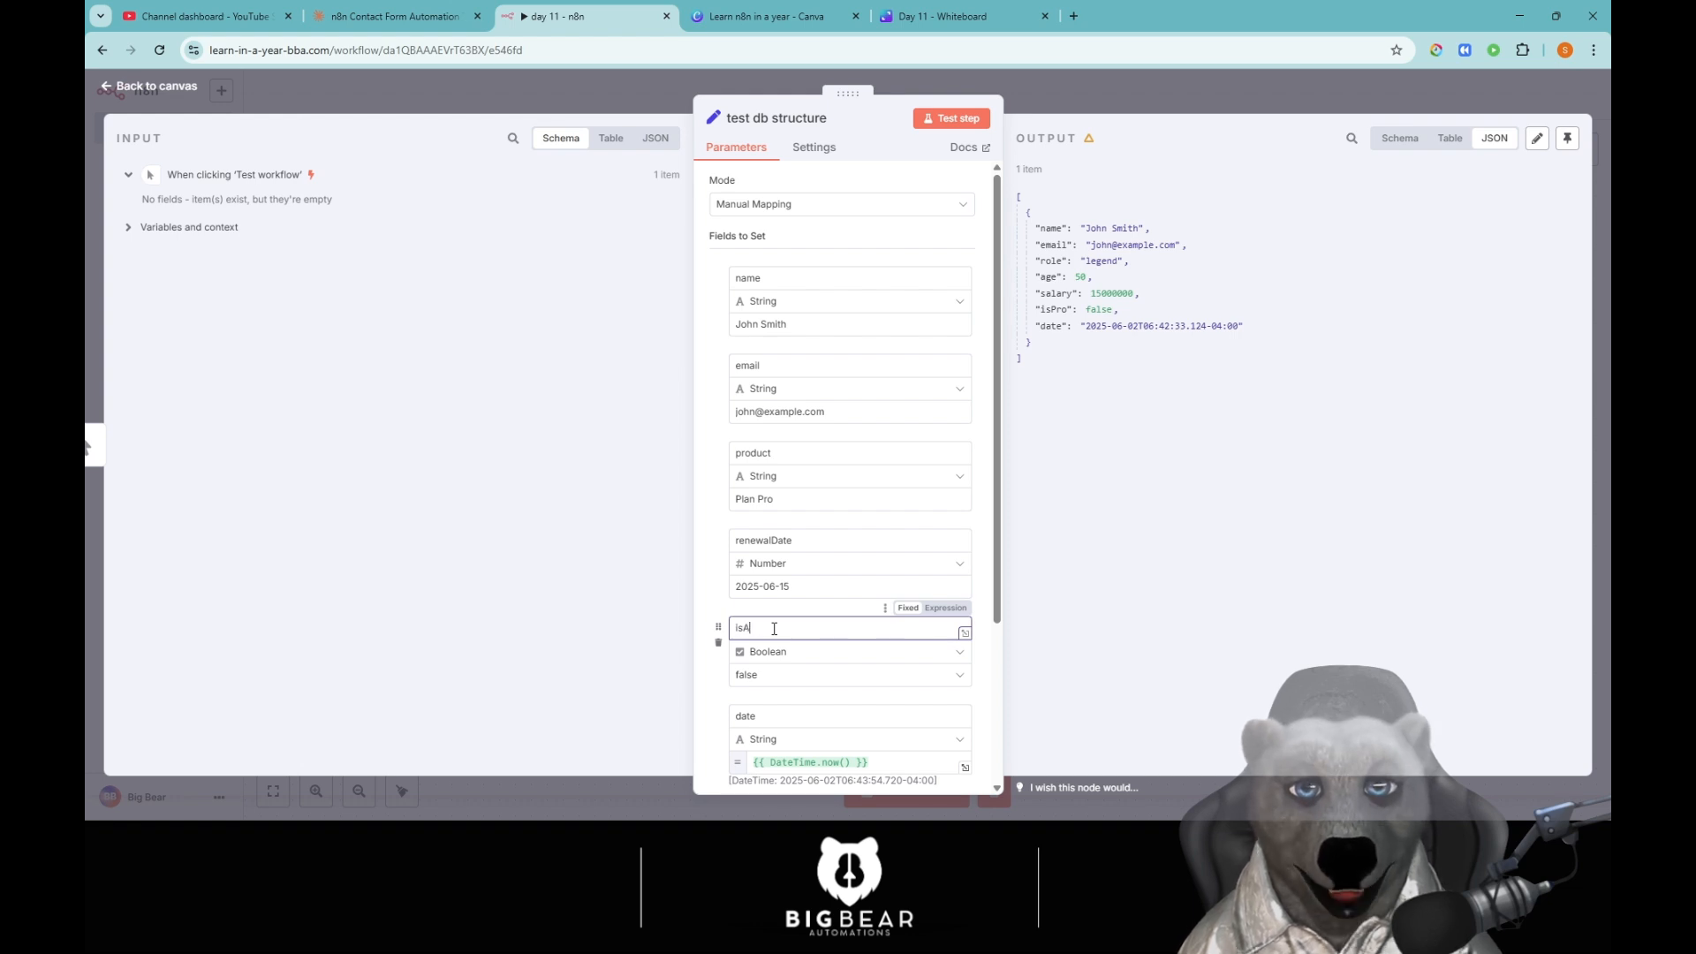
pyautogui.write('ccountActive')
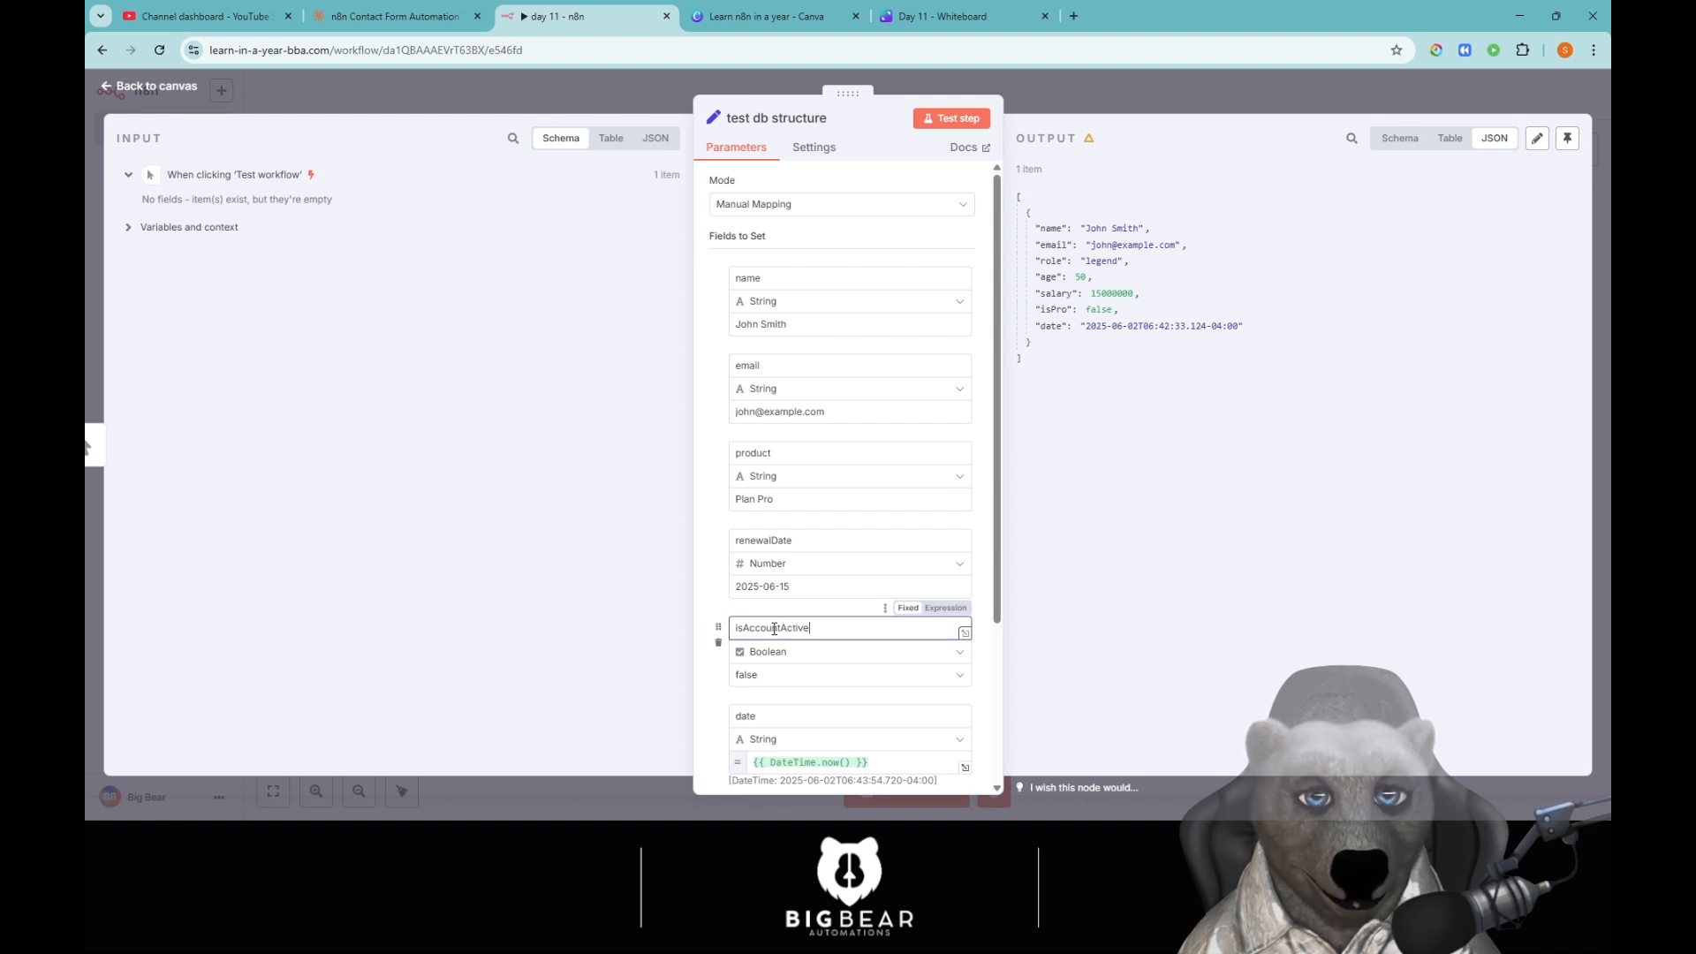
pyautogui.click(760, 677)
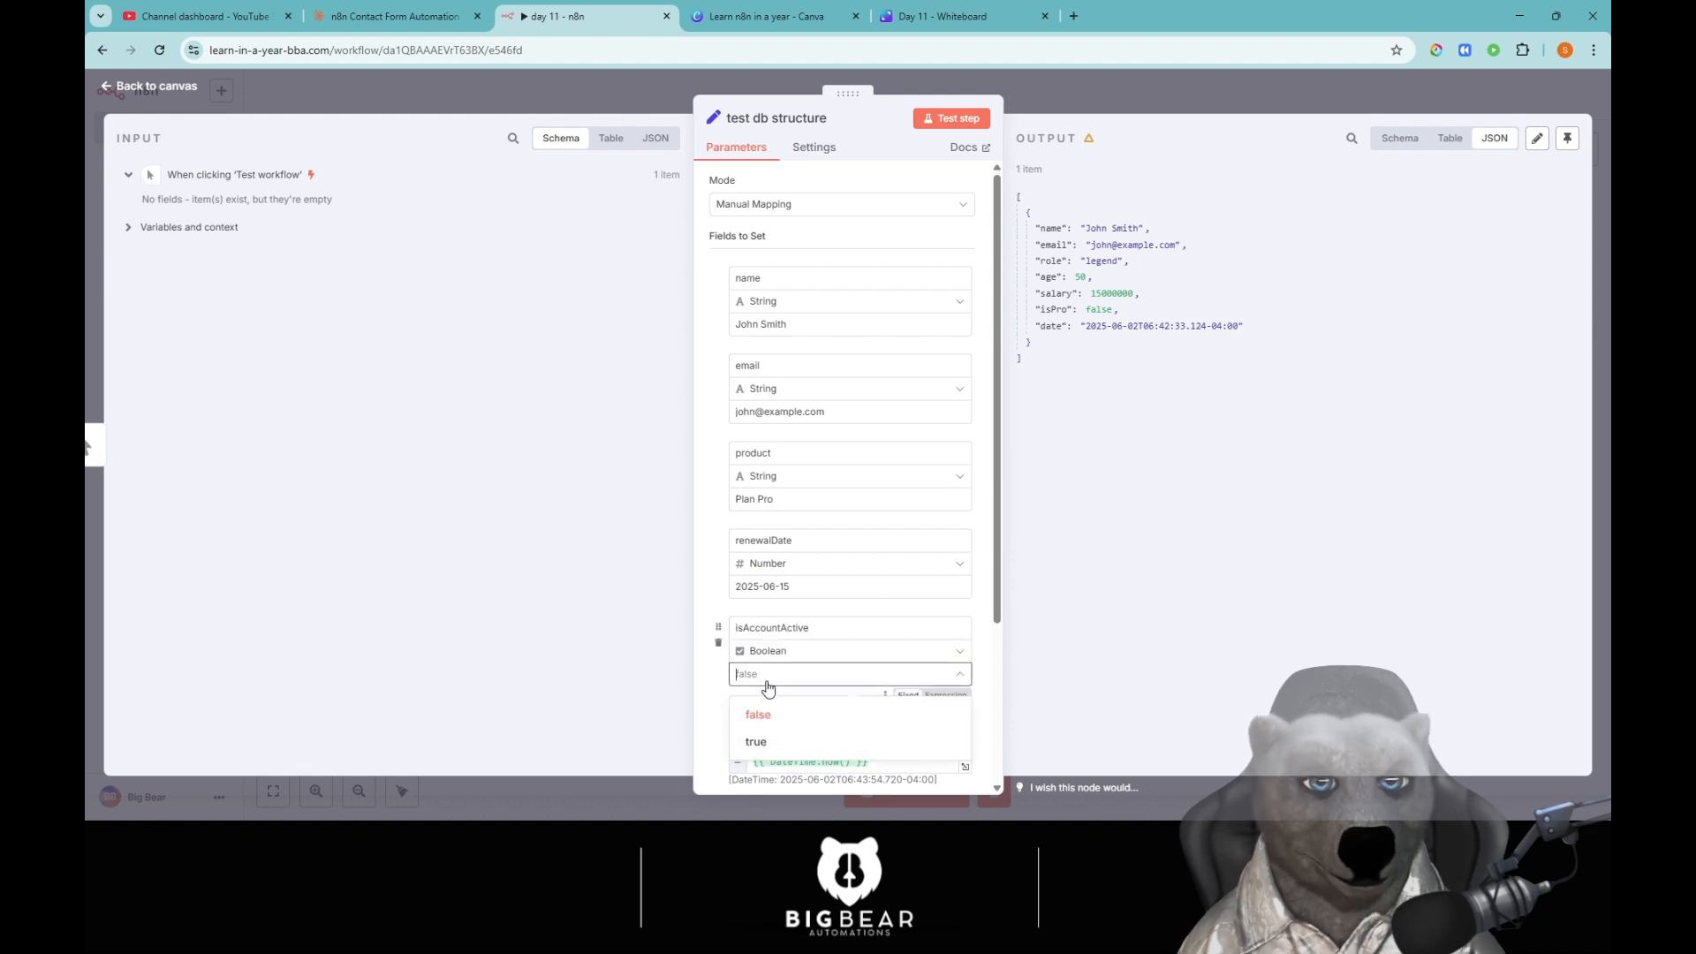
pyautogui.click(758, 745)
# Remove the date field and re-test the test db structure node.
pyautogui.scroll(-1, 794, 677)
pyautogui.scroll(-3, 794, 677)
pyautogui.click(718, 513)
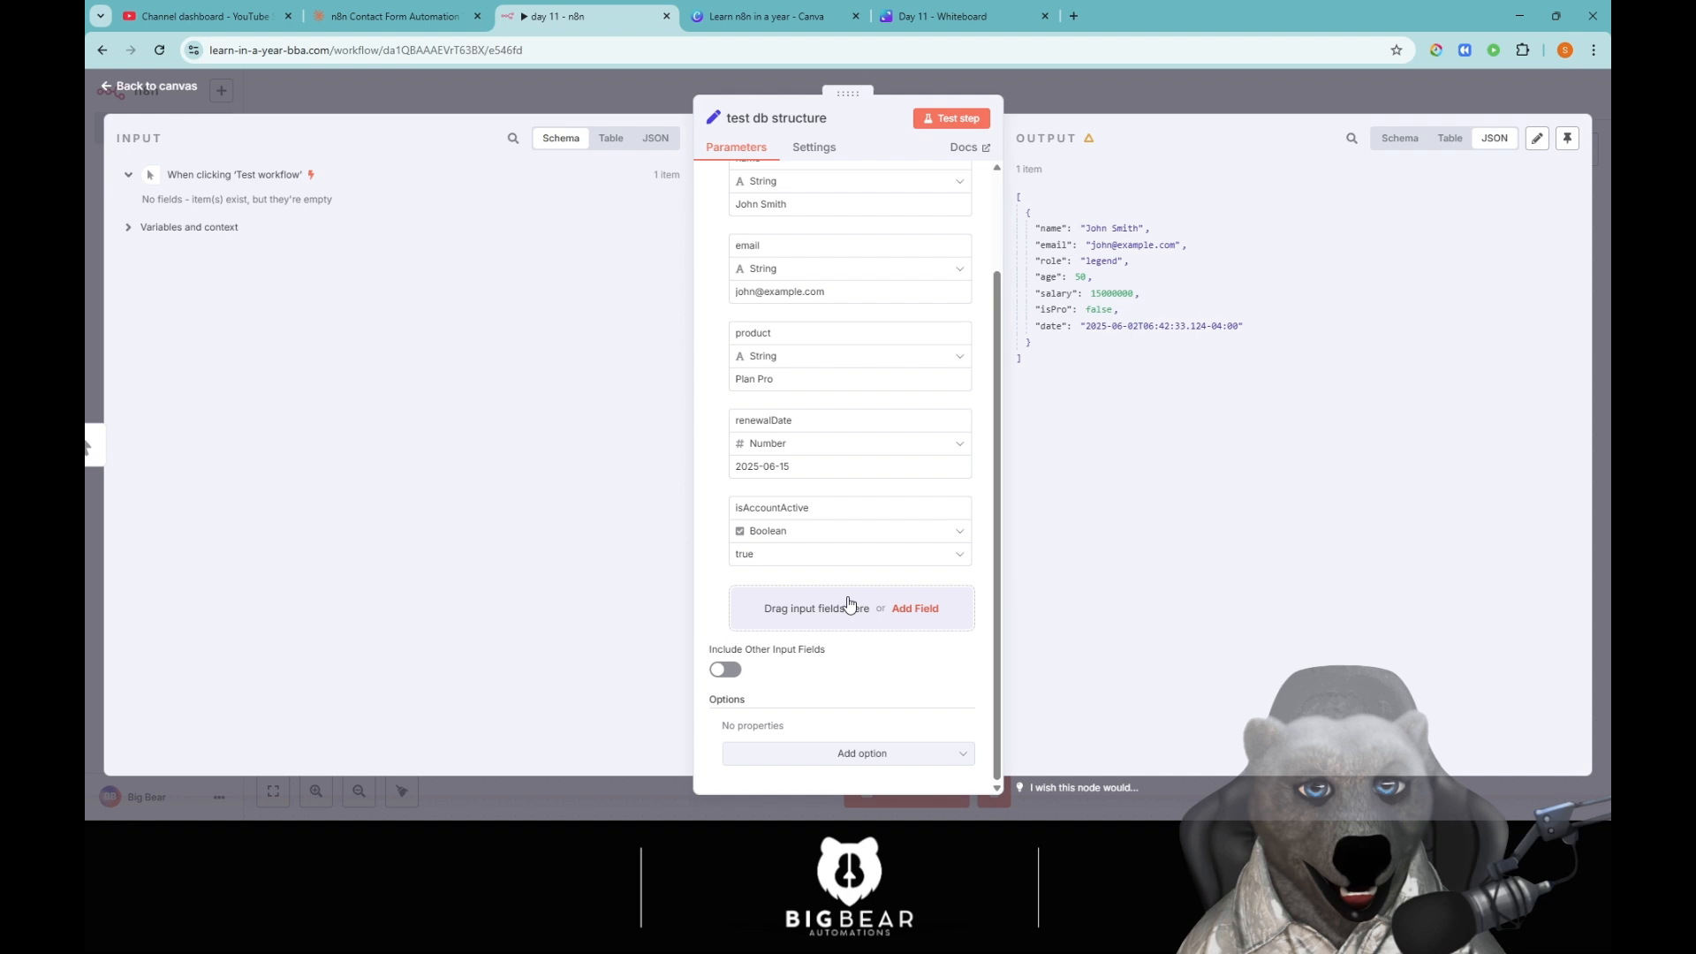
pyautogui.scroll(3, 881, 572)
pyautogui.click(951, 118)
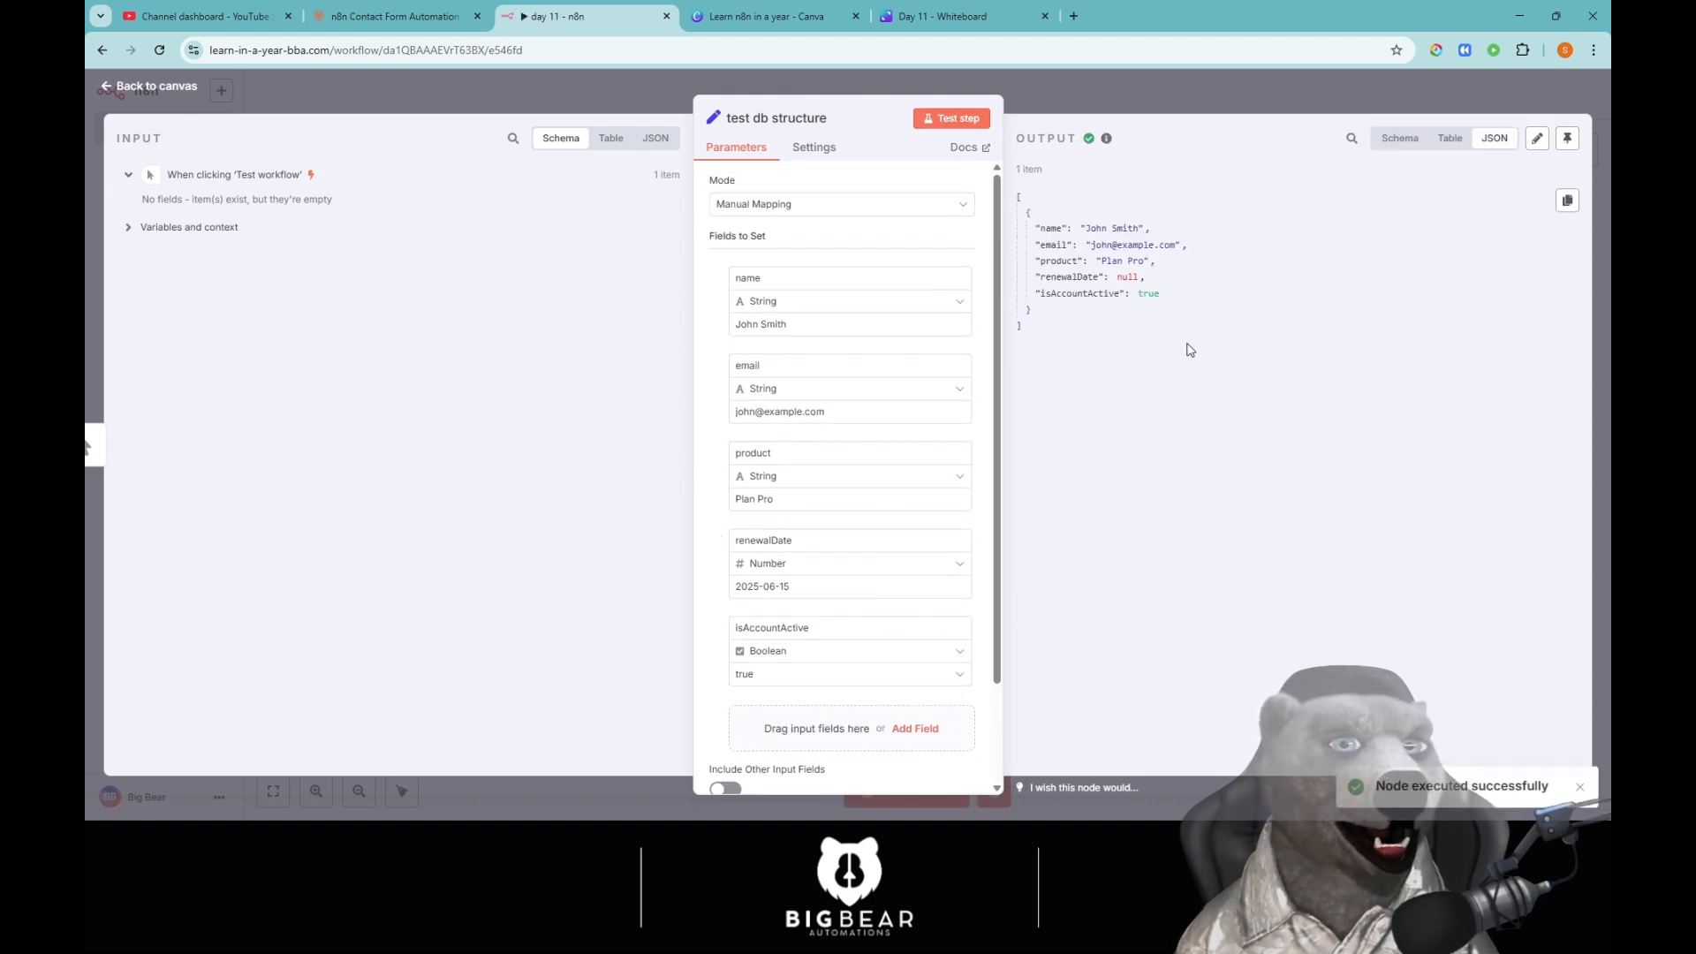
# Switch renewalDate from Number to String, enter 2025-06-15, and re-test the node.
pyautogui.click(807, 580)
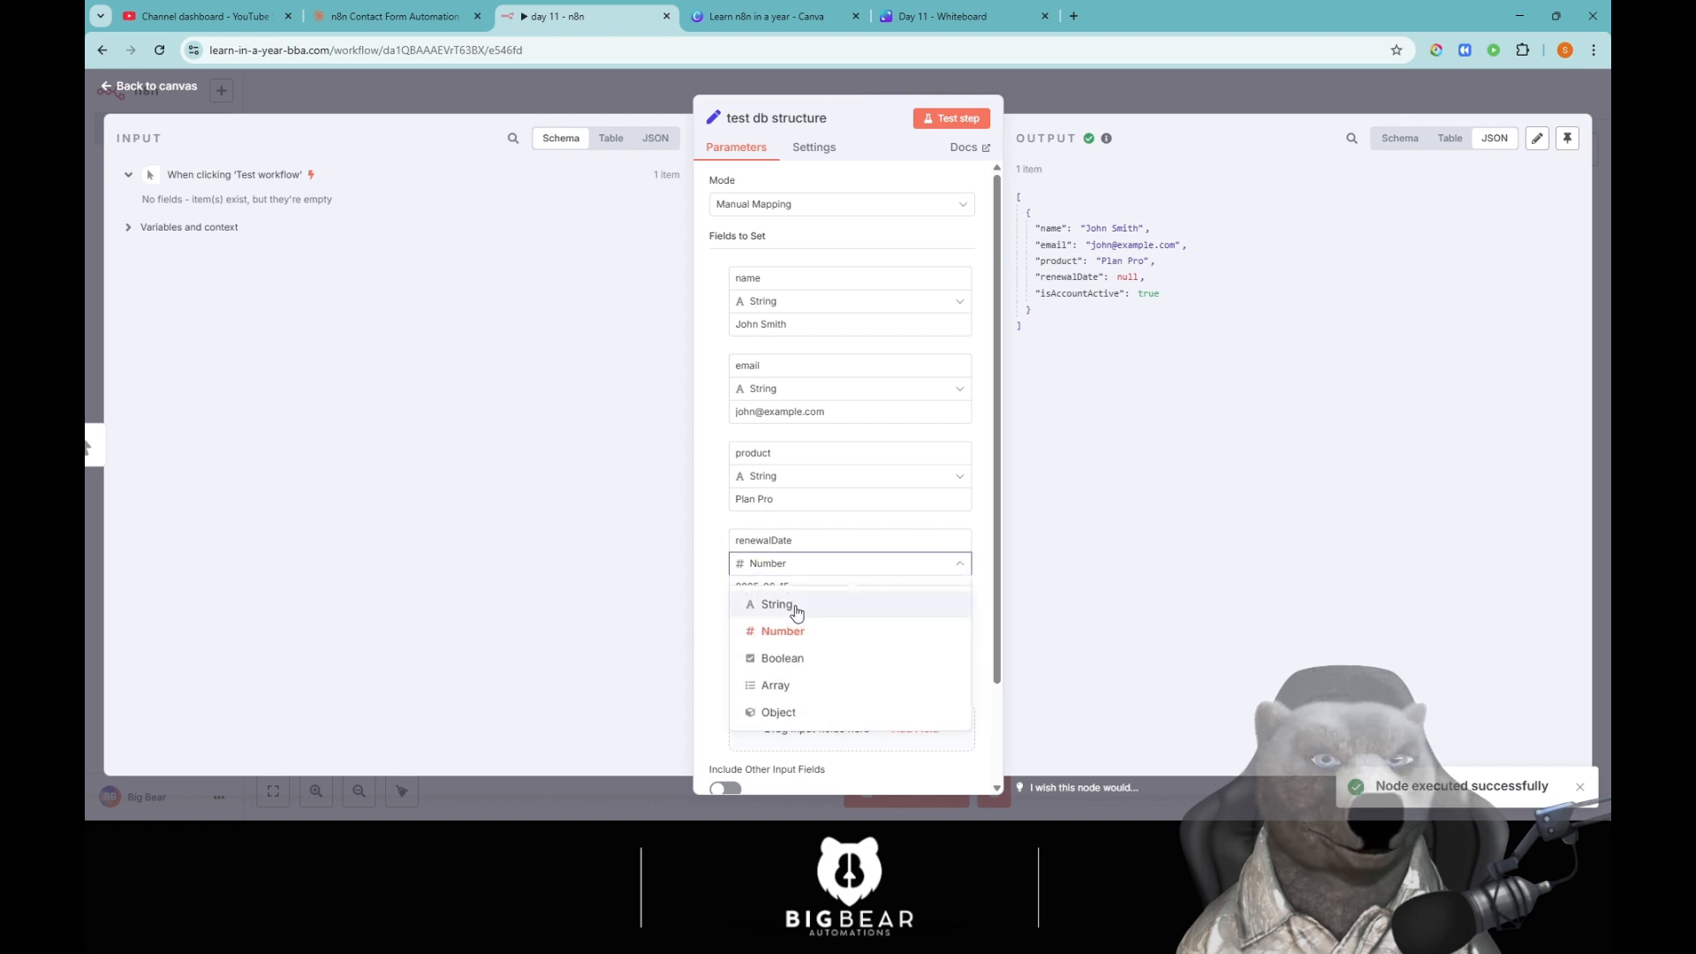
pyautogui.click(793, 599)
pyautogui.click(951, 118)
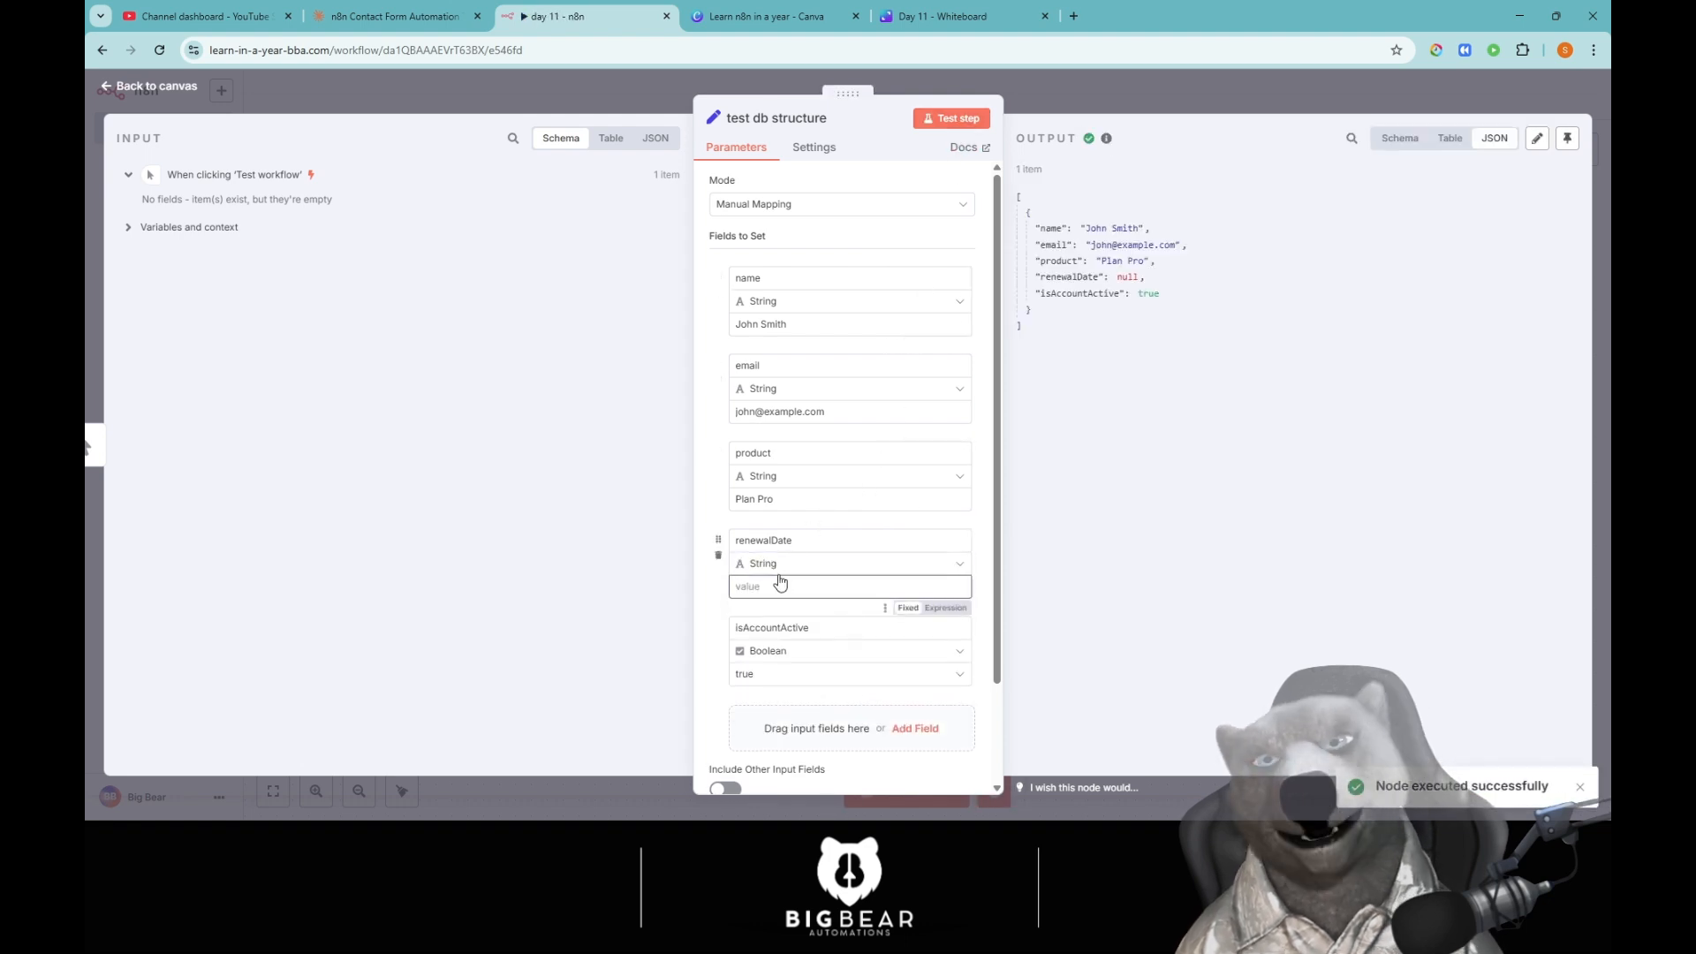
pyautogui.write('2025-')
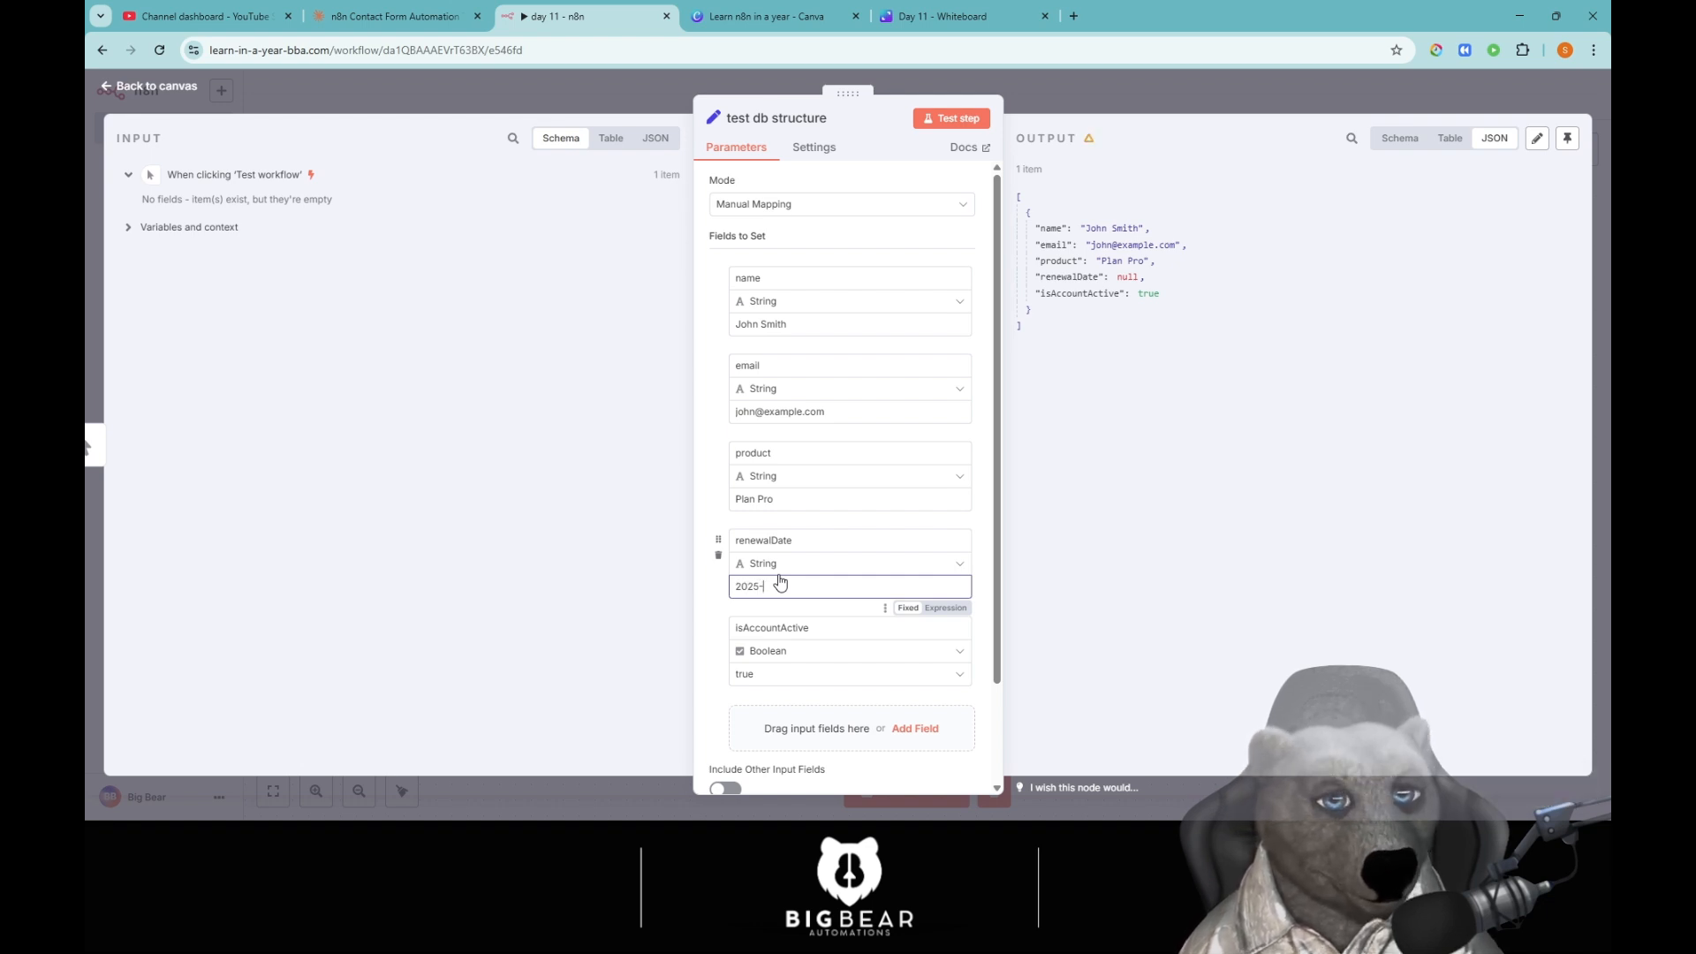
pyautogui.write('06-15')
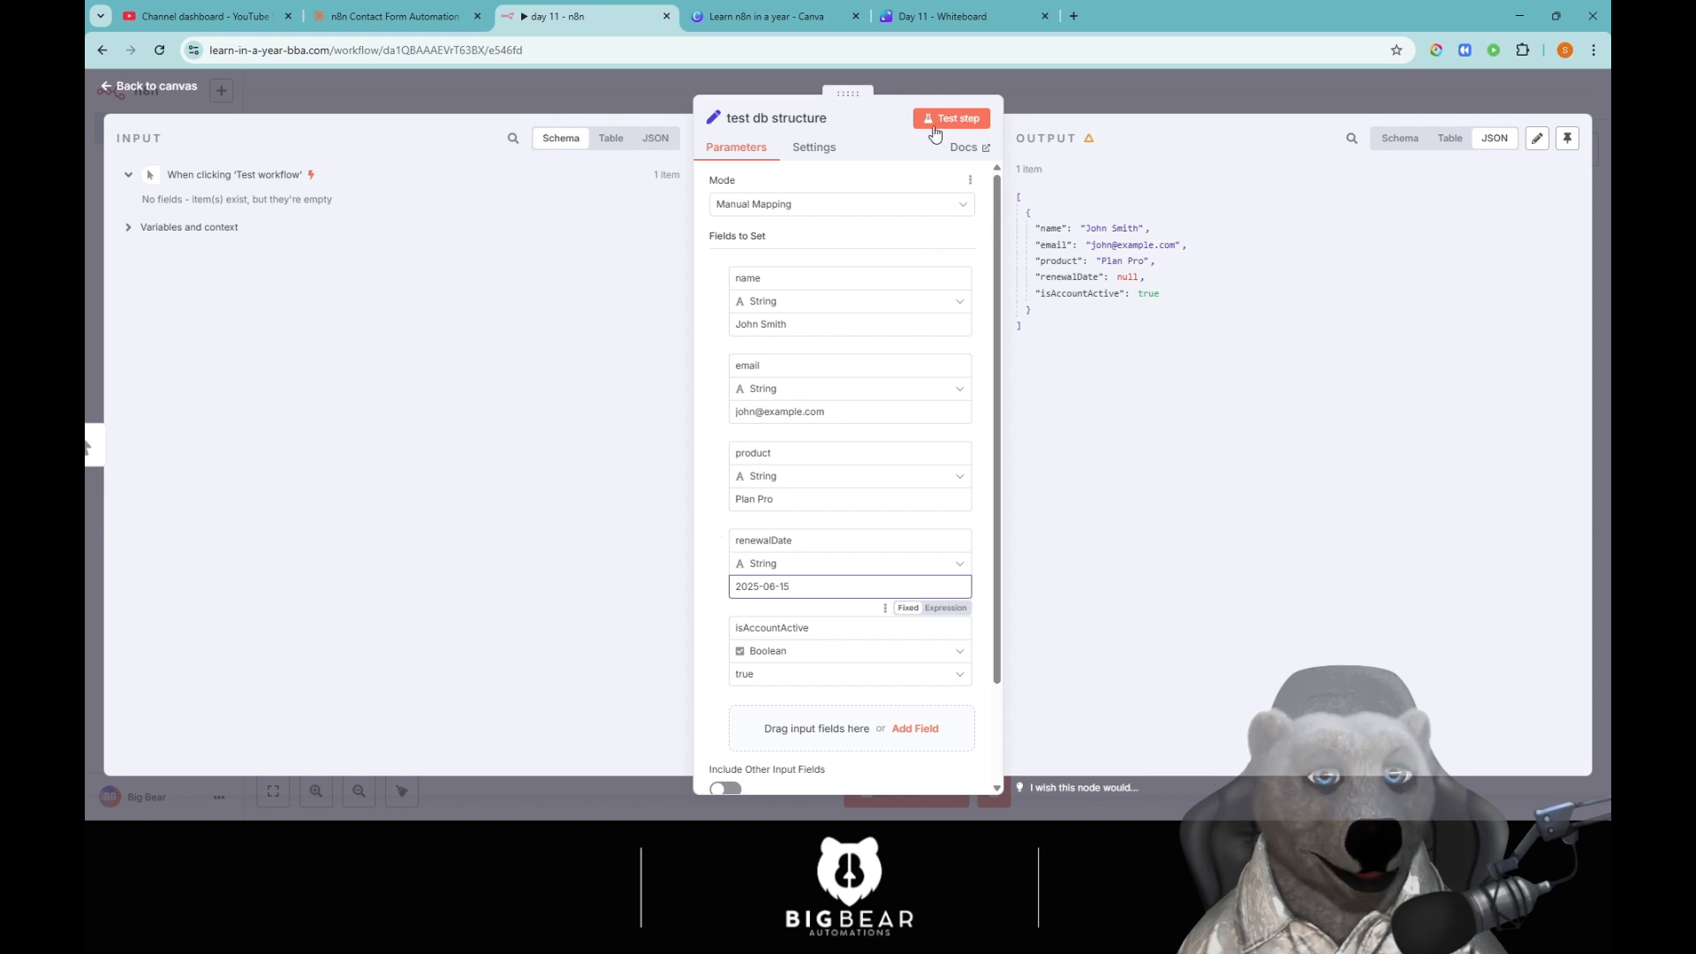
pyautogui.click(947, 119)
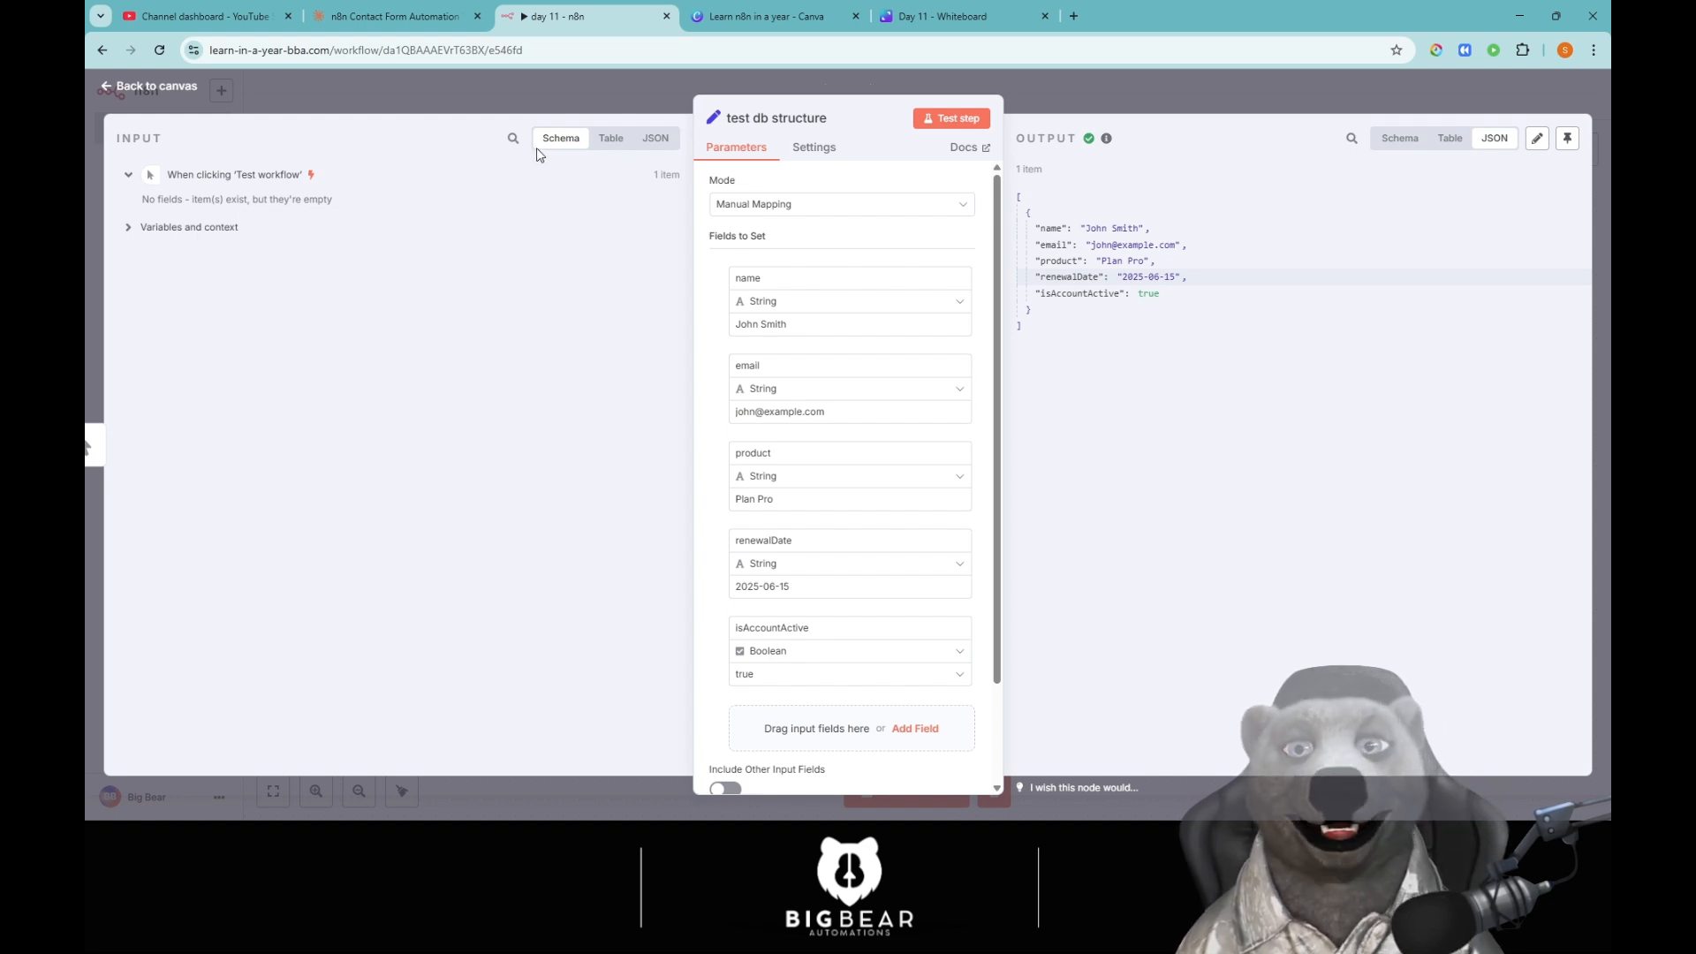
# Save the workflow and add a Gmail 'Send a message' node after test db structure.
pyautogui.click(586, 102)
pyautogui.click(1367, 95)
pyautogui.moveTo(934, 460); pyautogui.dragTo(872, 470)
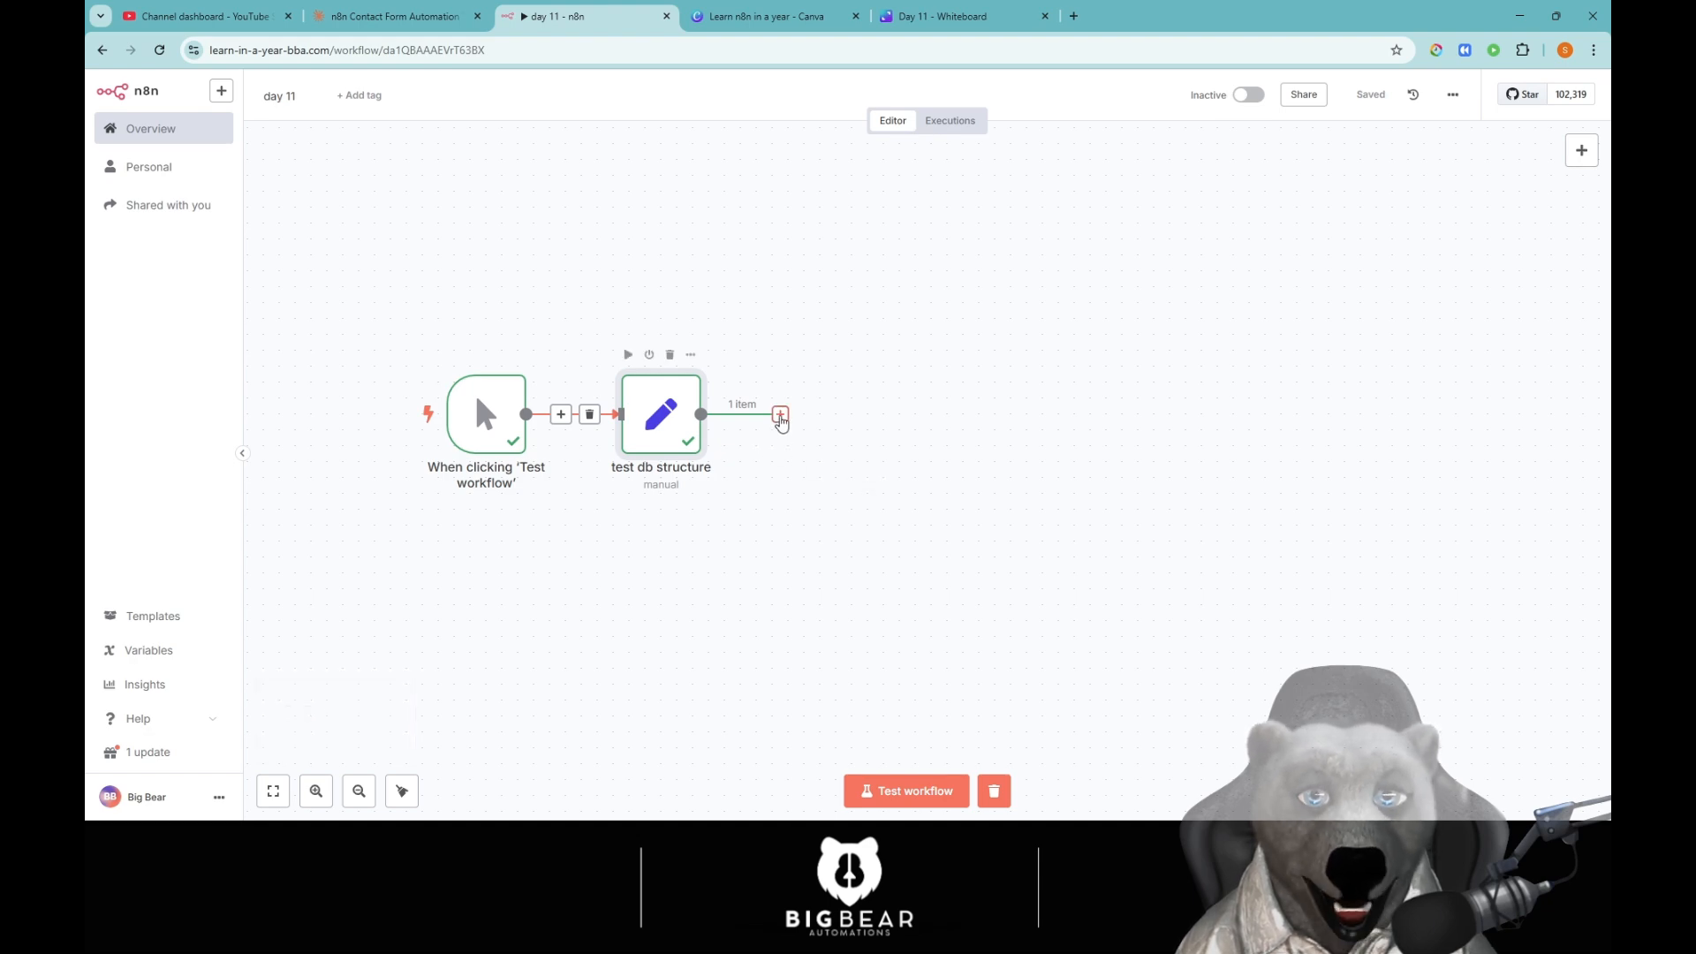
pyautogui.click(780, 414)
pyautogui.write('gmai')
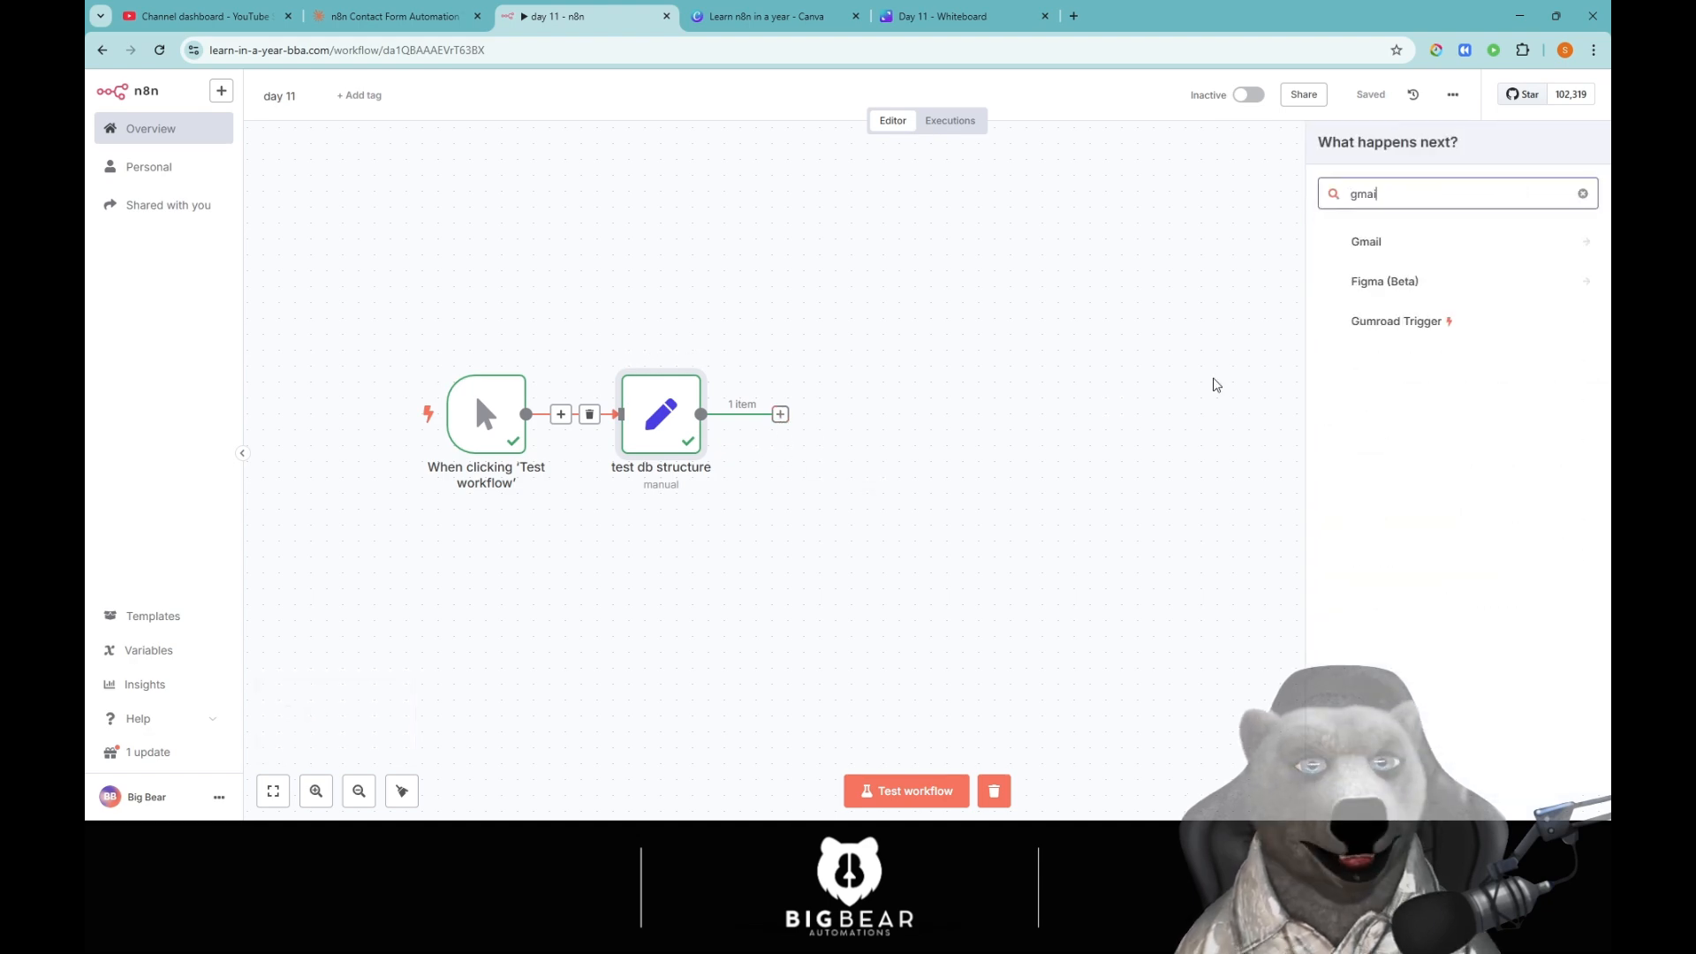
pyautogui.click(1433, 245)
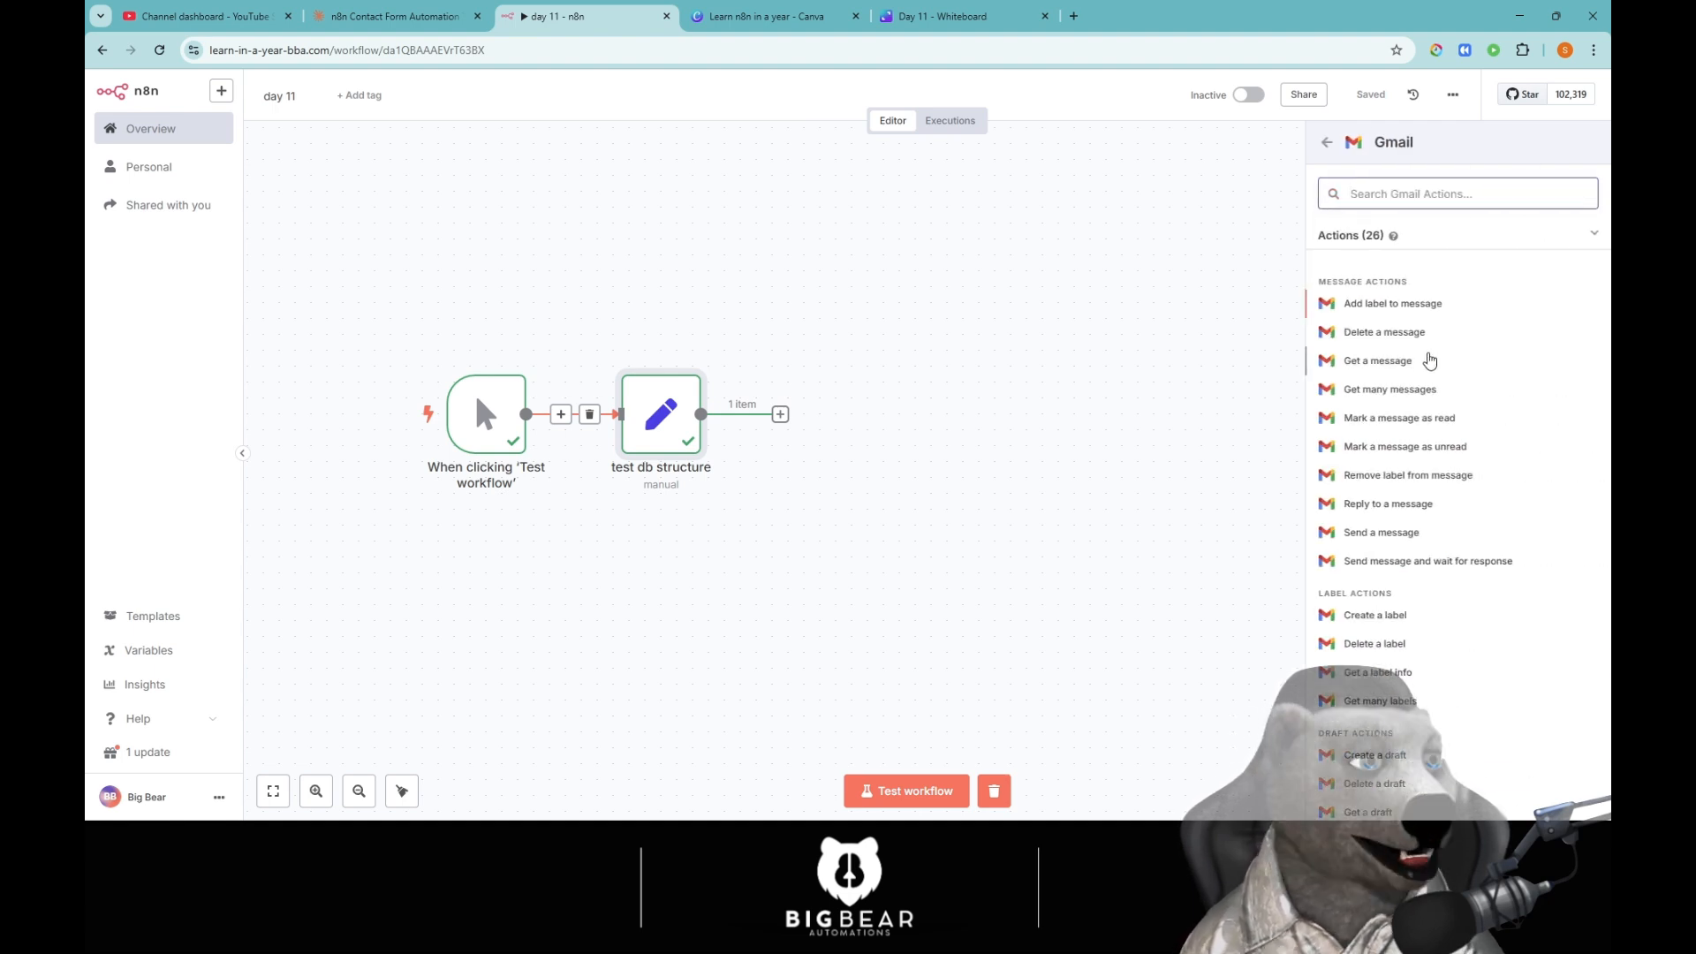
pyautogui.click(1365, 531)
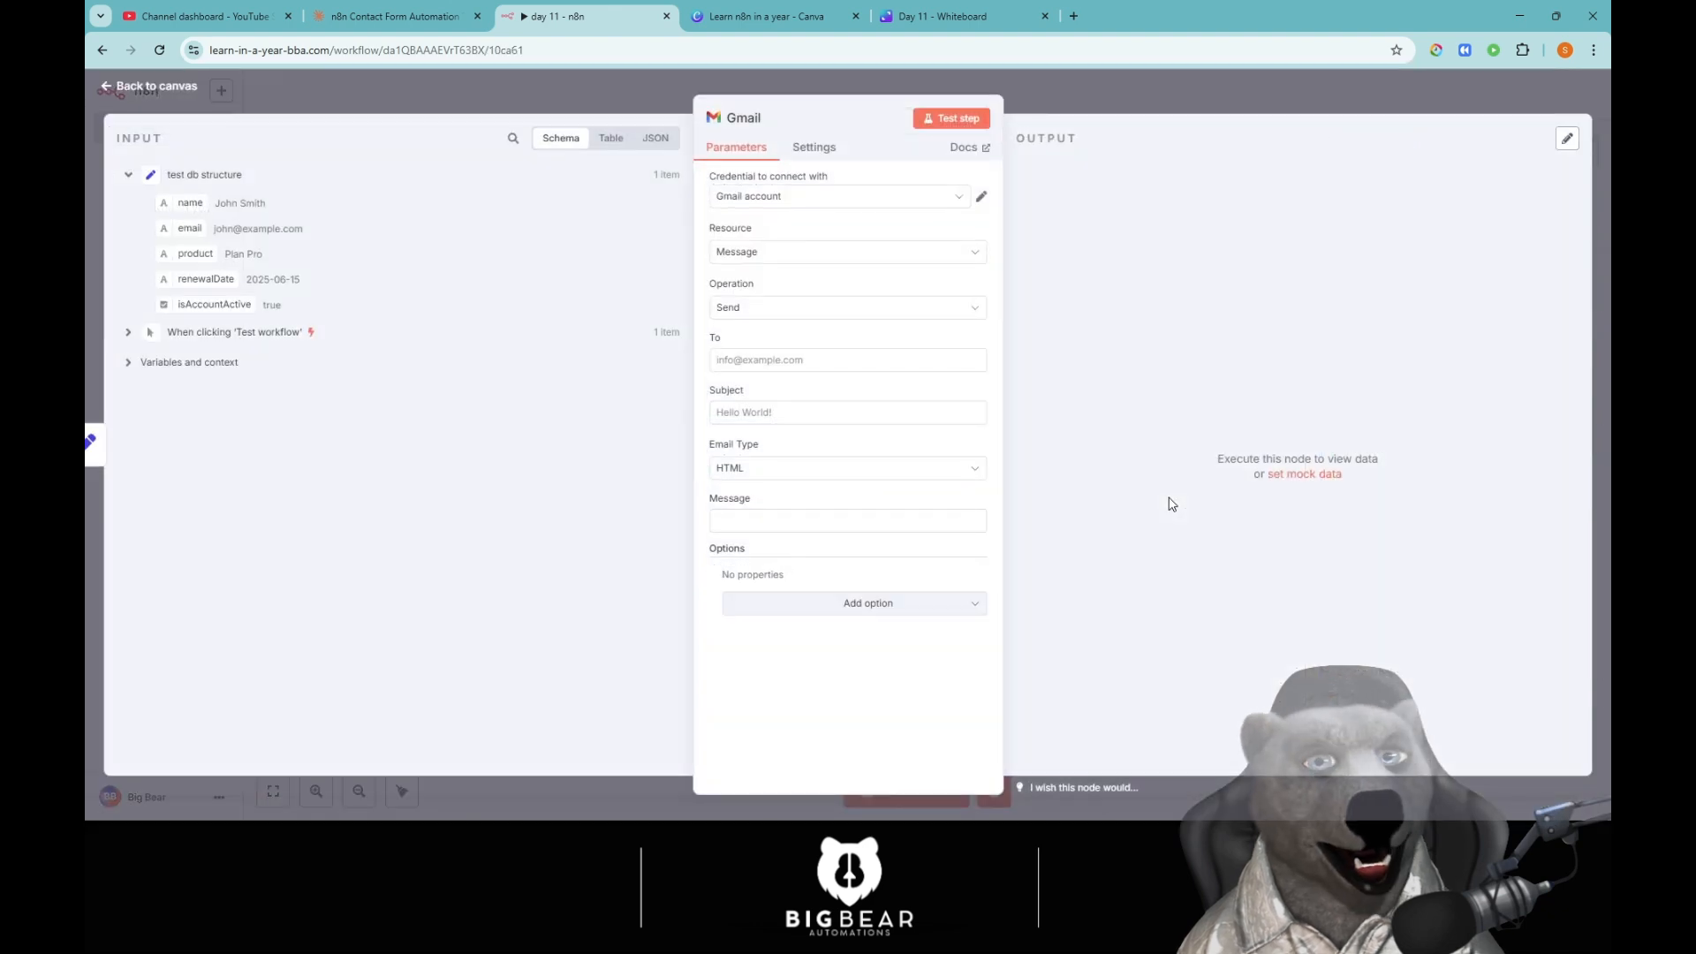
# Address the email to the support e-mail and set subject 'Welcome back {{ $json.name }}'.
pyautogui.click(783, 361)
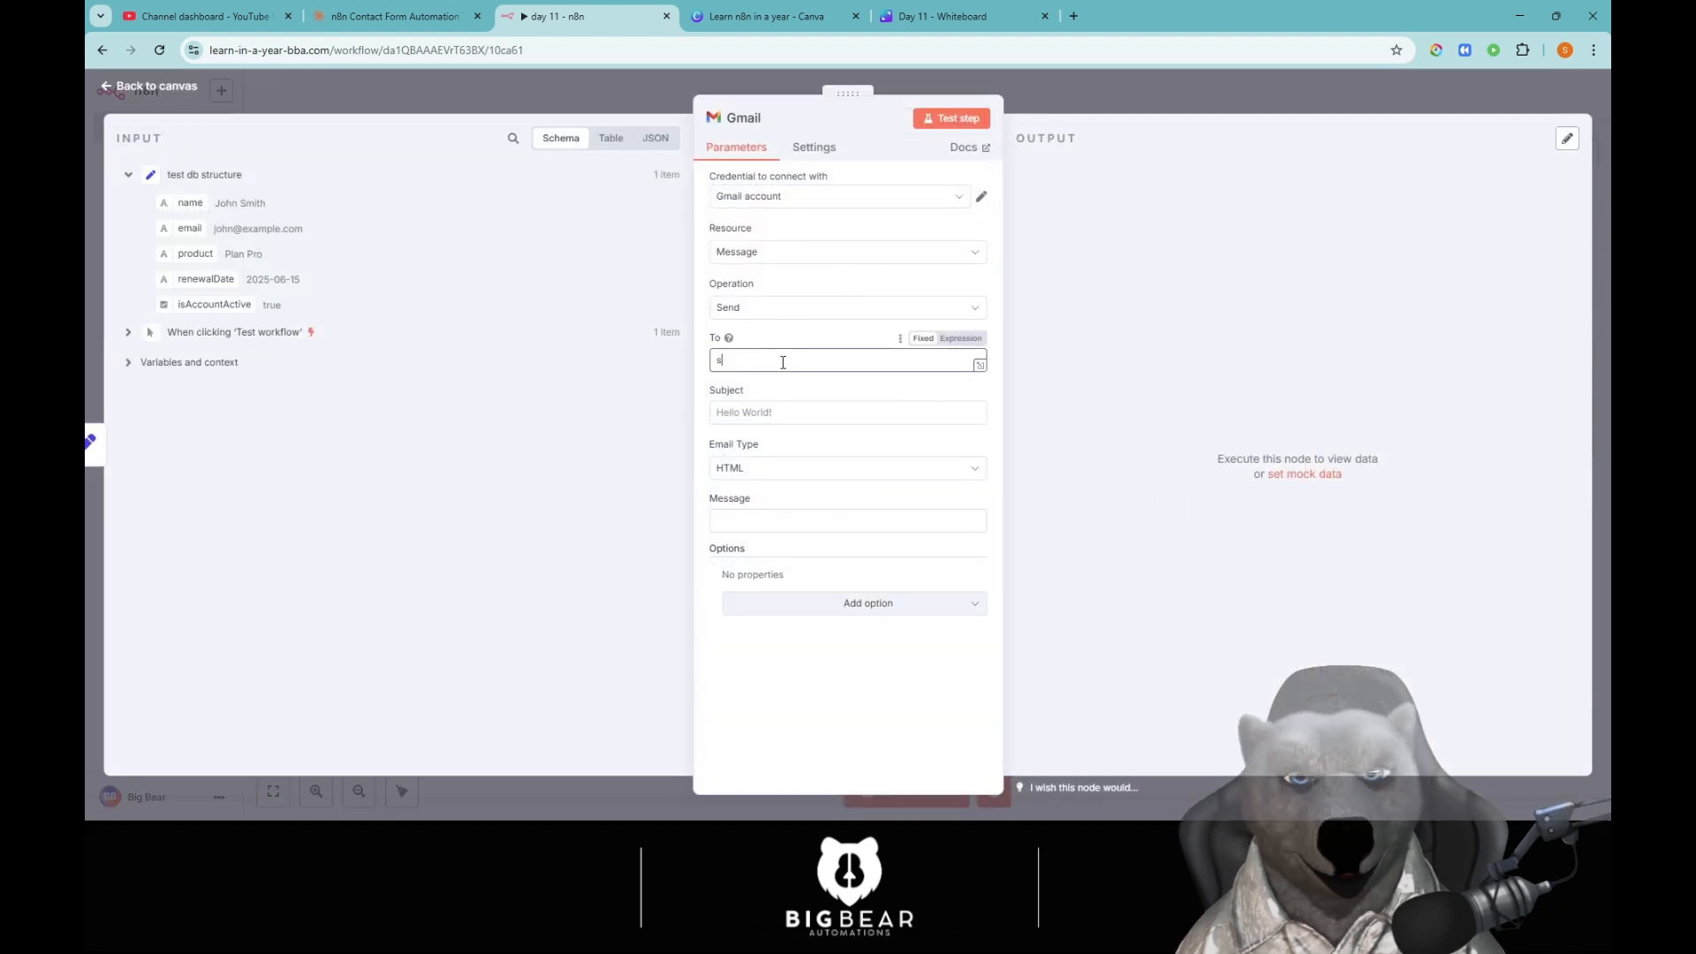
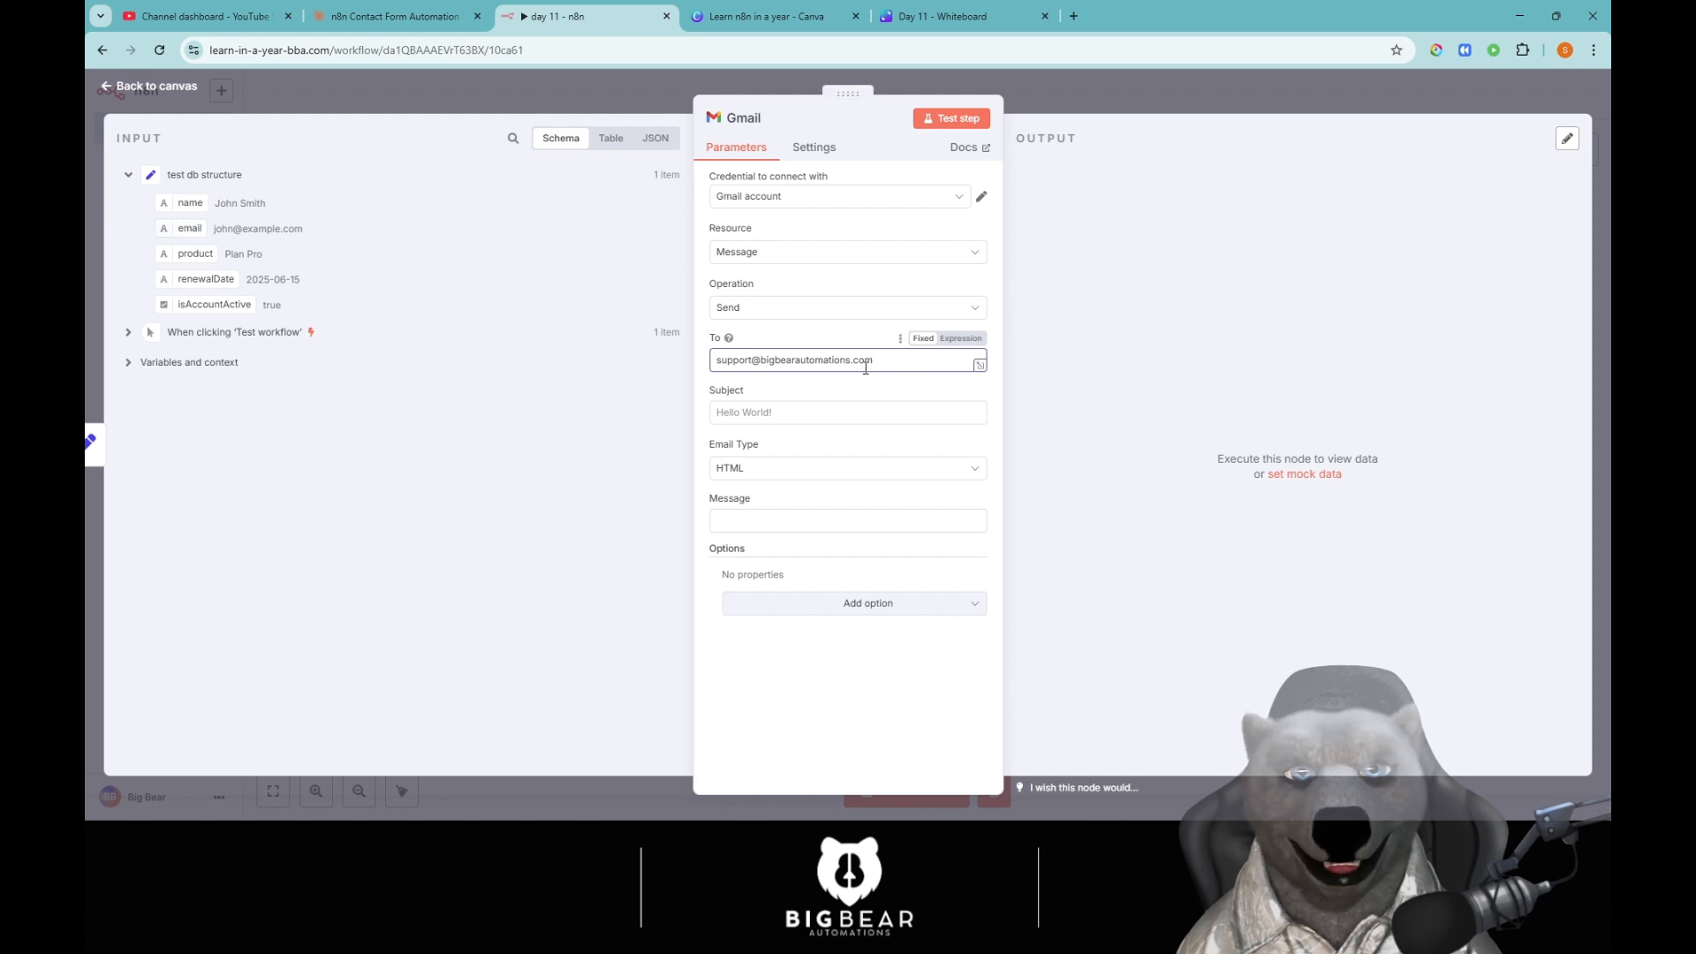
pyautogui.click(842, 408)
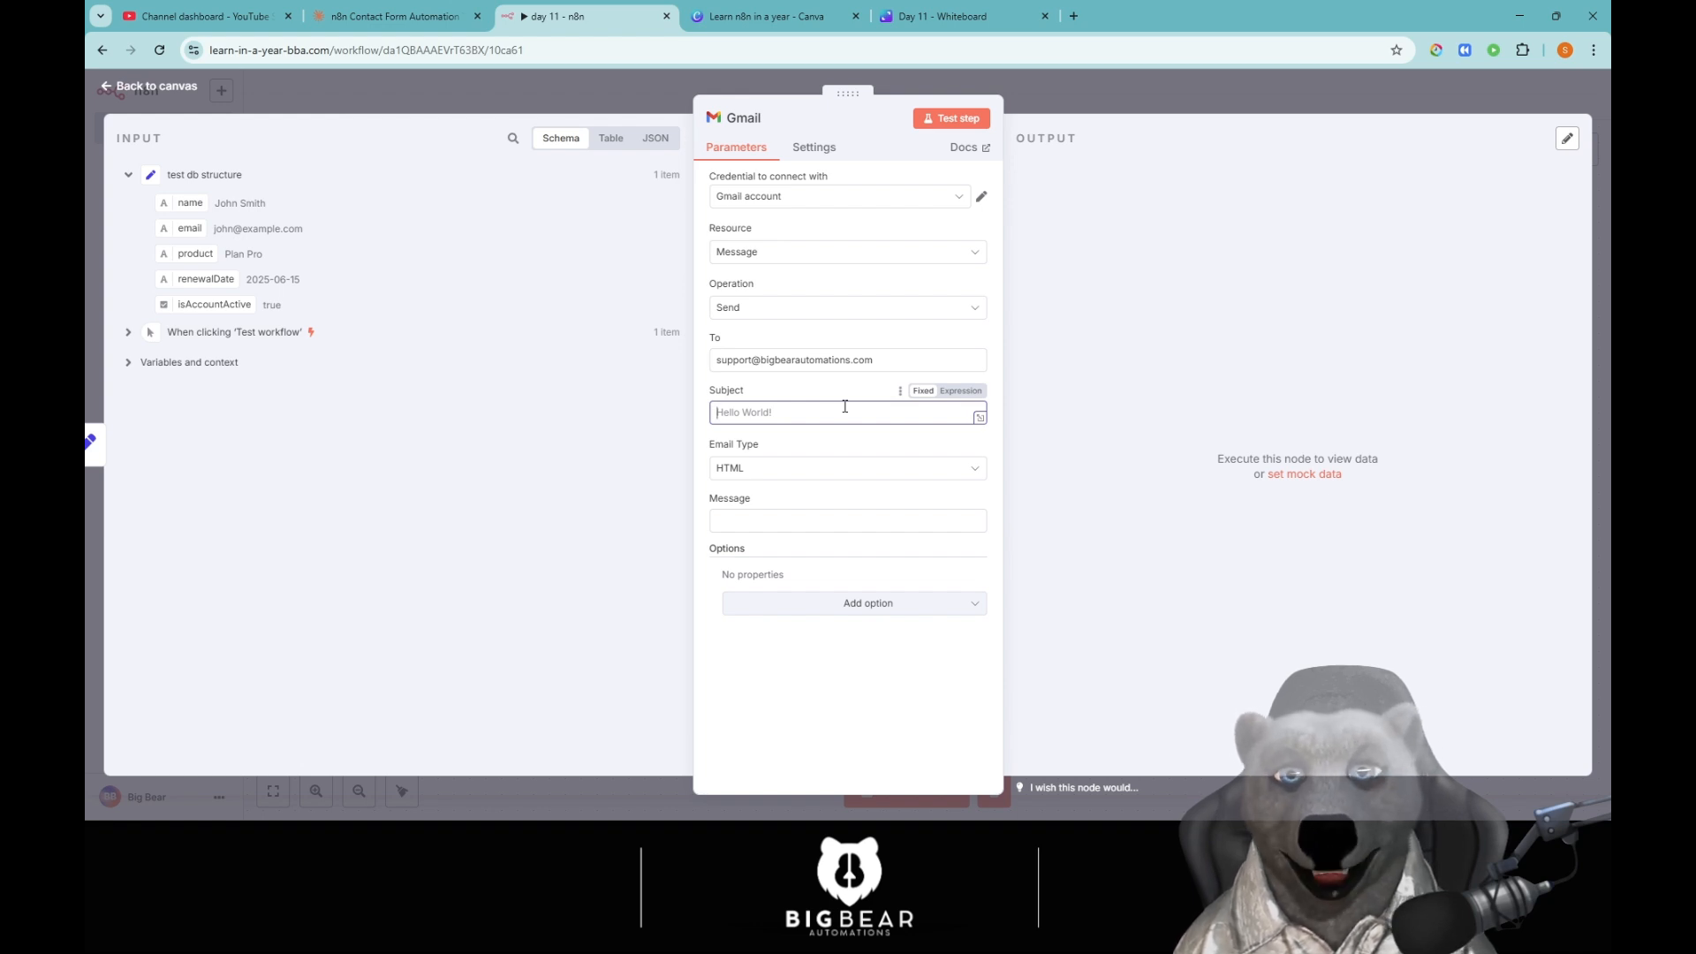
pyautogui.write('Welcome back')
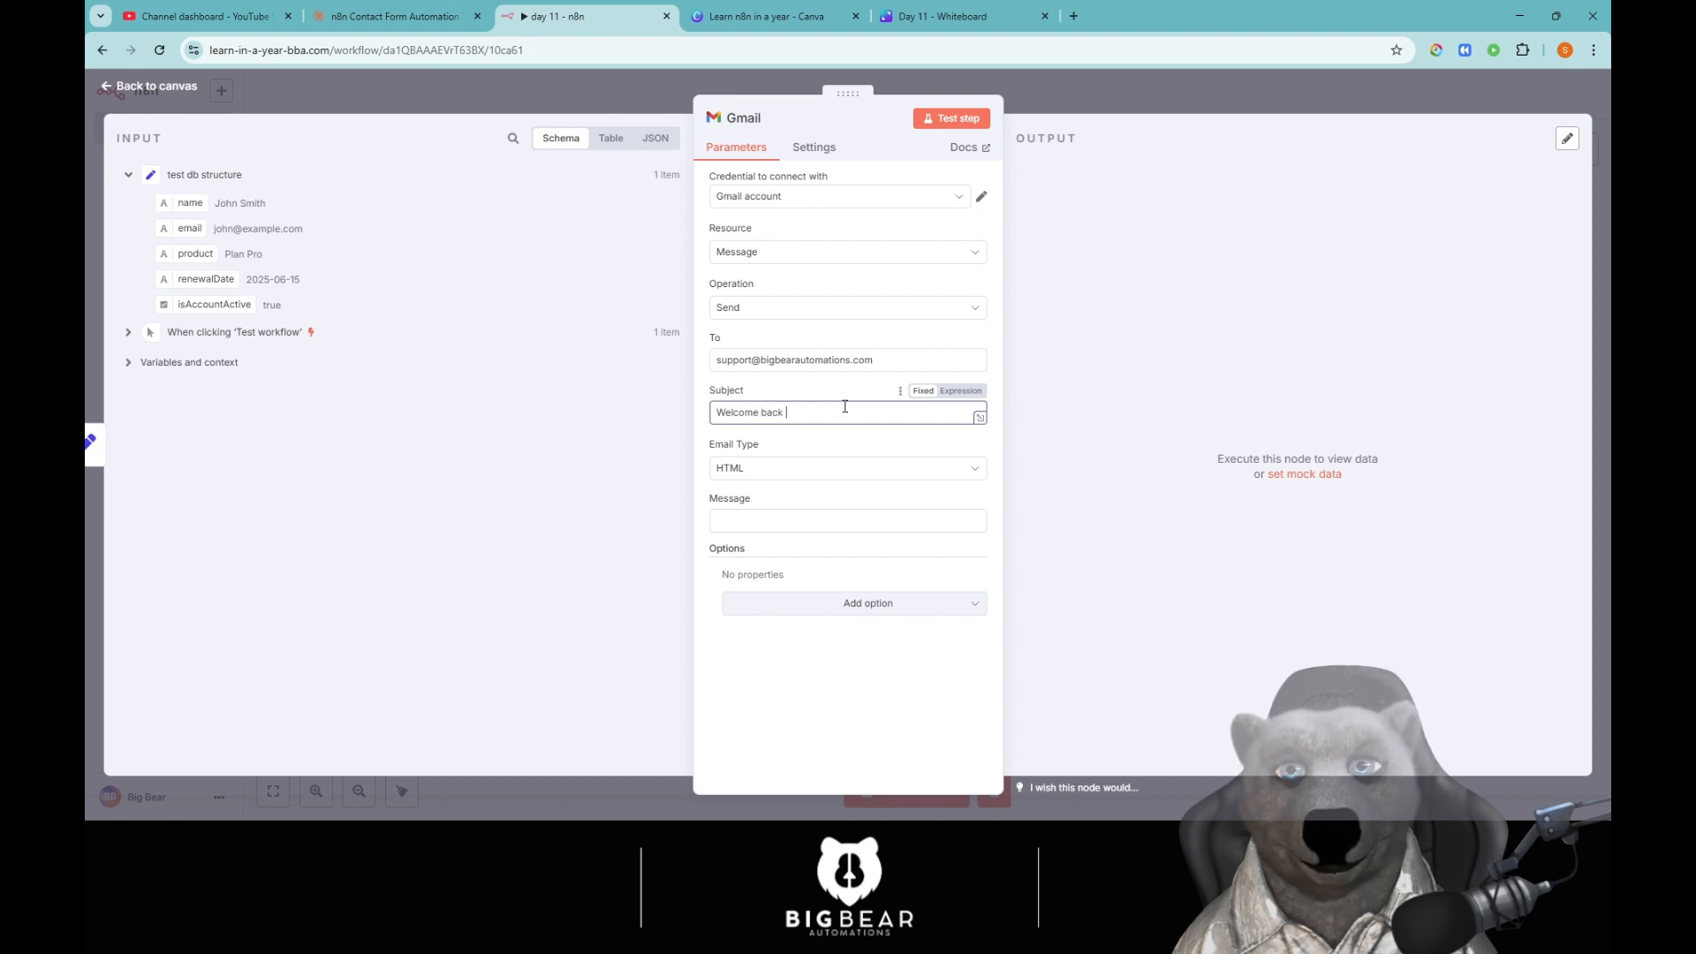
pyautogui.moveTo(190, 203); pyautogui.dragTo(813, 416)
pyautogui.click(974, 397)
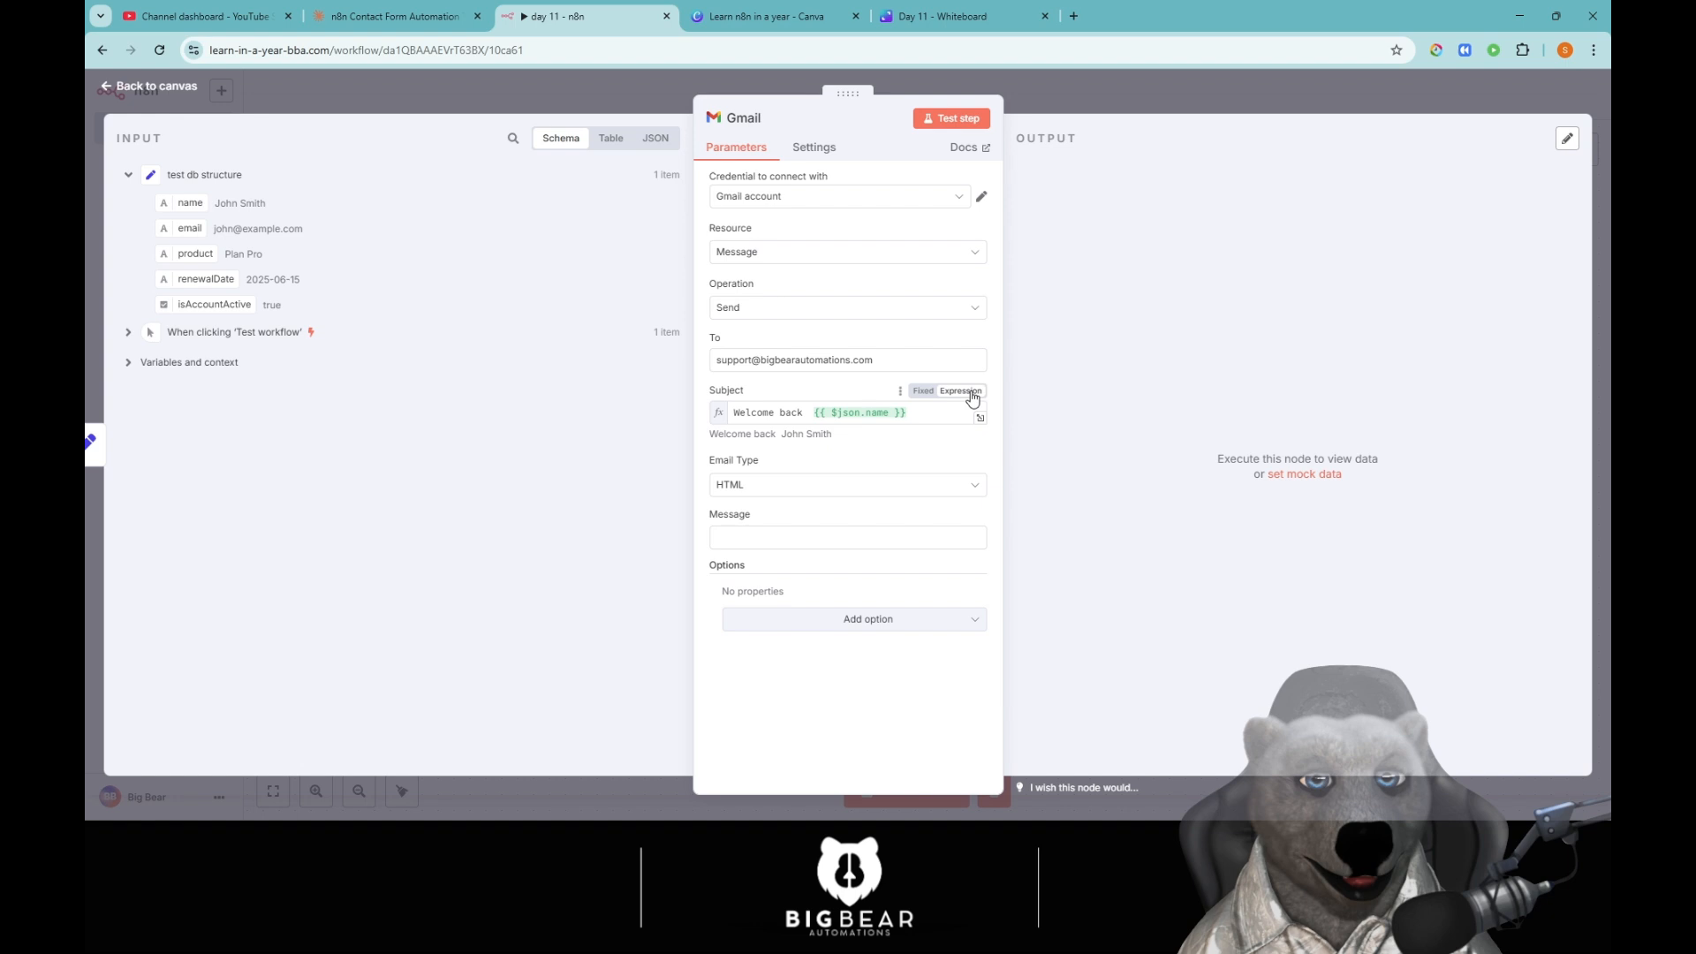
pyautogui.click(809, 413)
pyautogui.press('BackSpace')
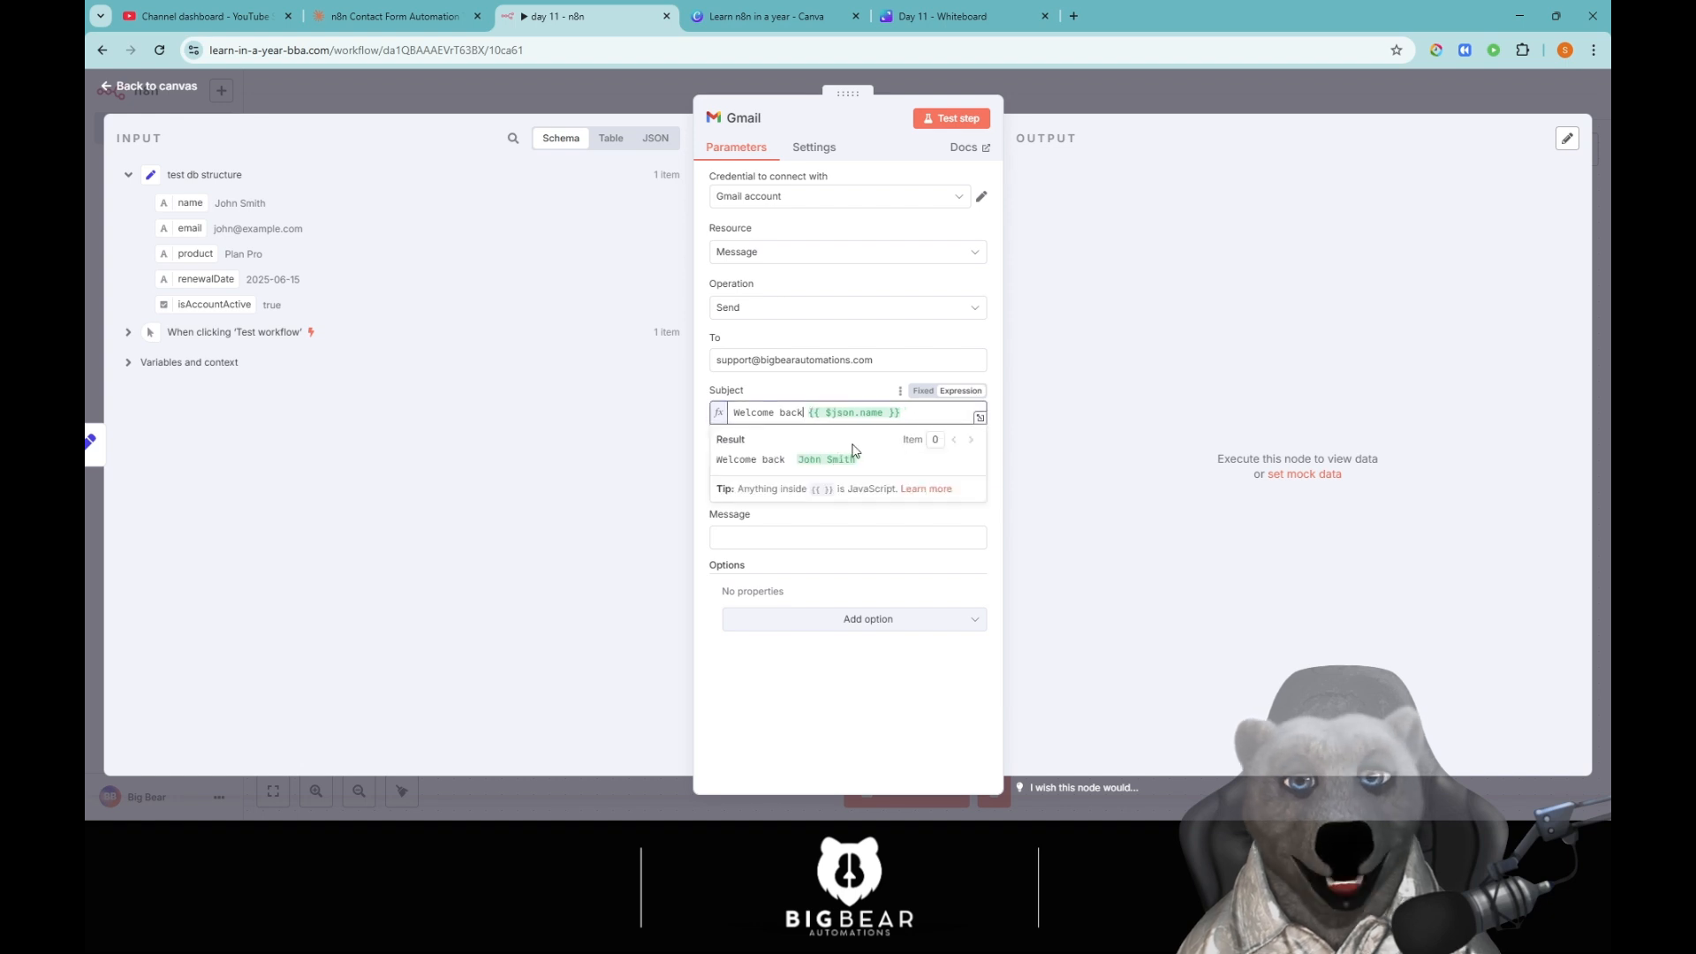
pyautogui.click(723, 572)
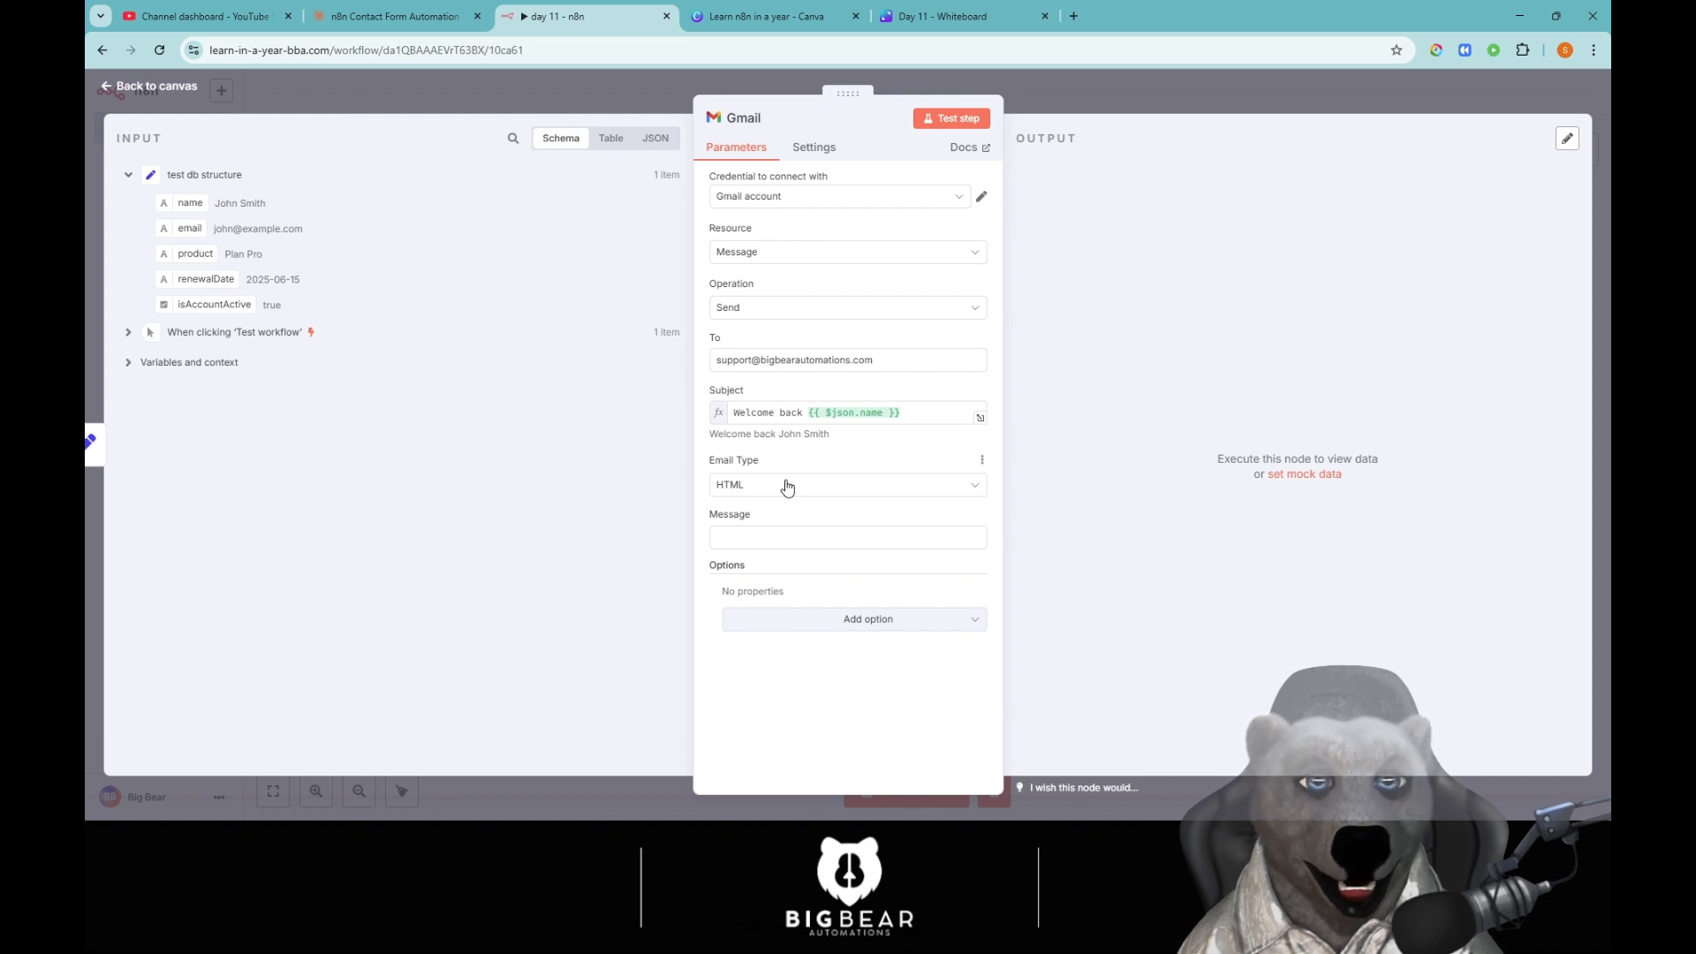
# Set Email Type to Text and start the Message as an expression with 'Hello'.
pyautogui.click(778, 485)
pyautogui.click(760, 534)
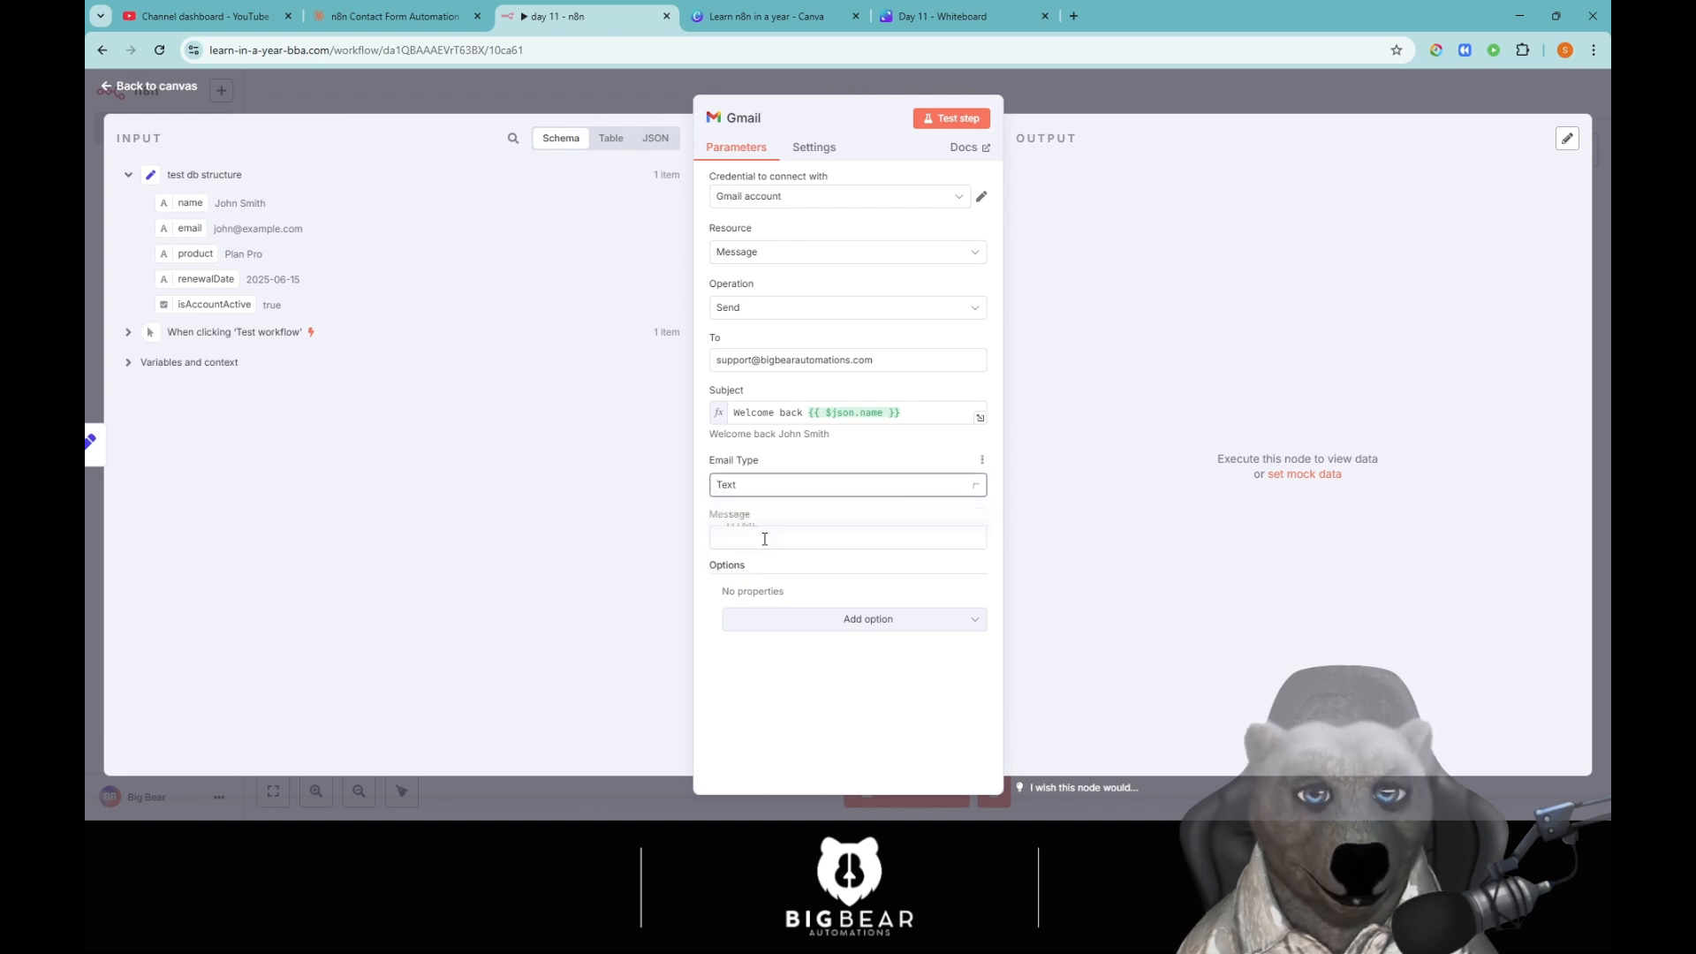
pyautogui.click(769, 537)
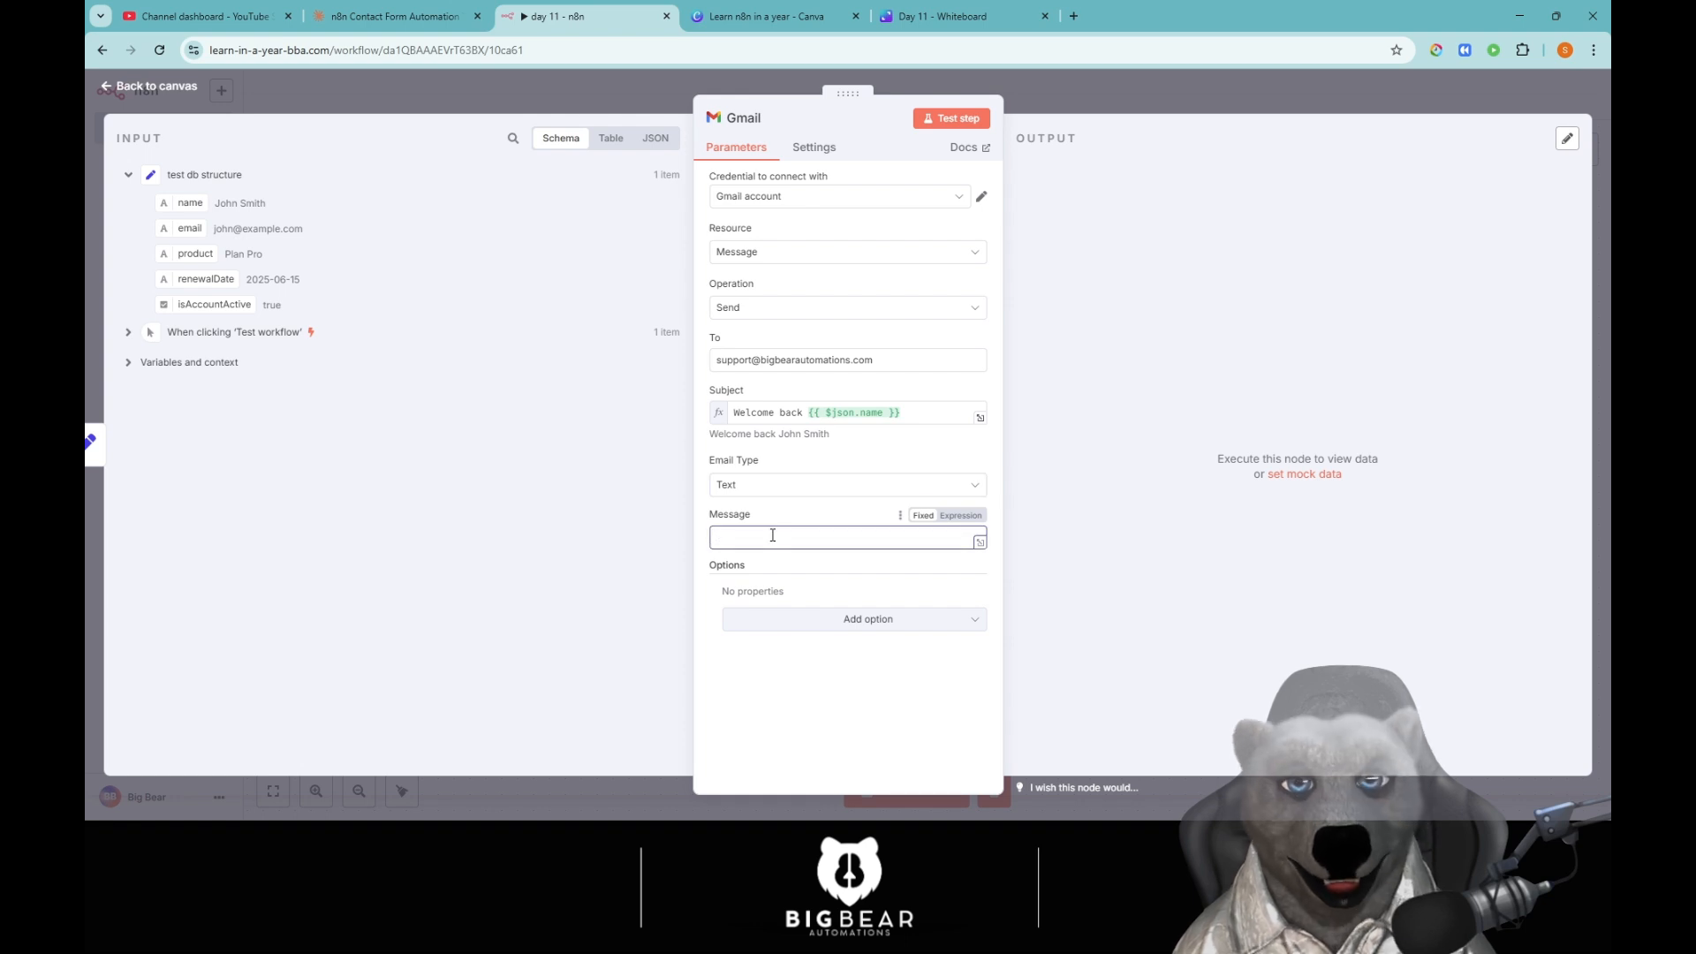
pyautogui.write('Hello')
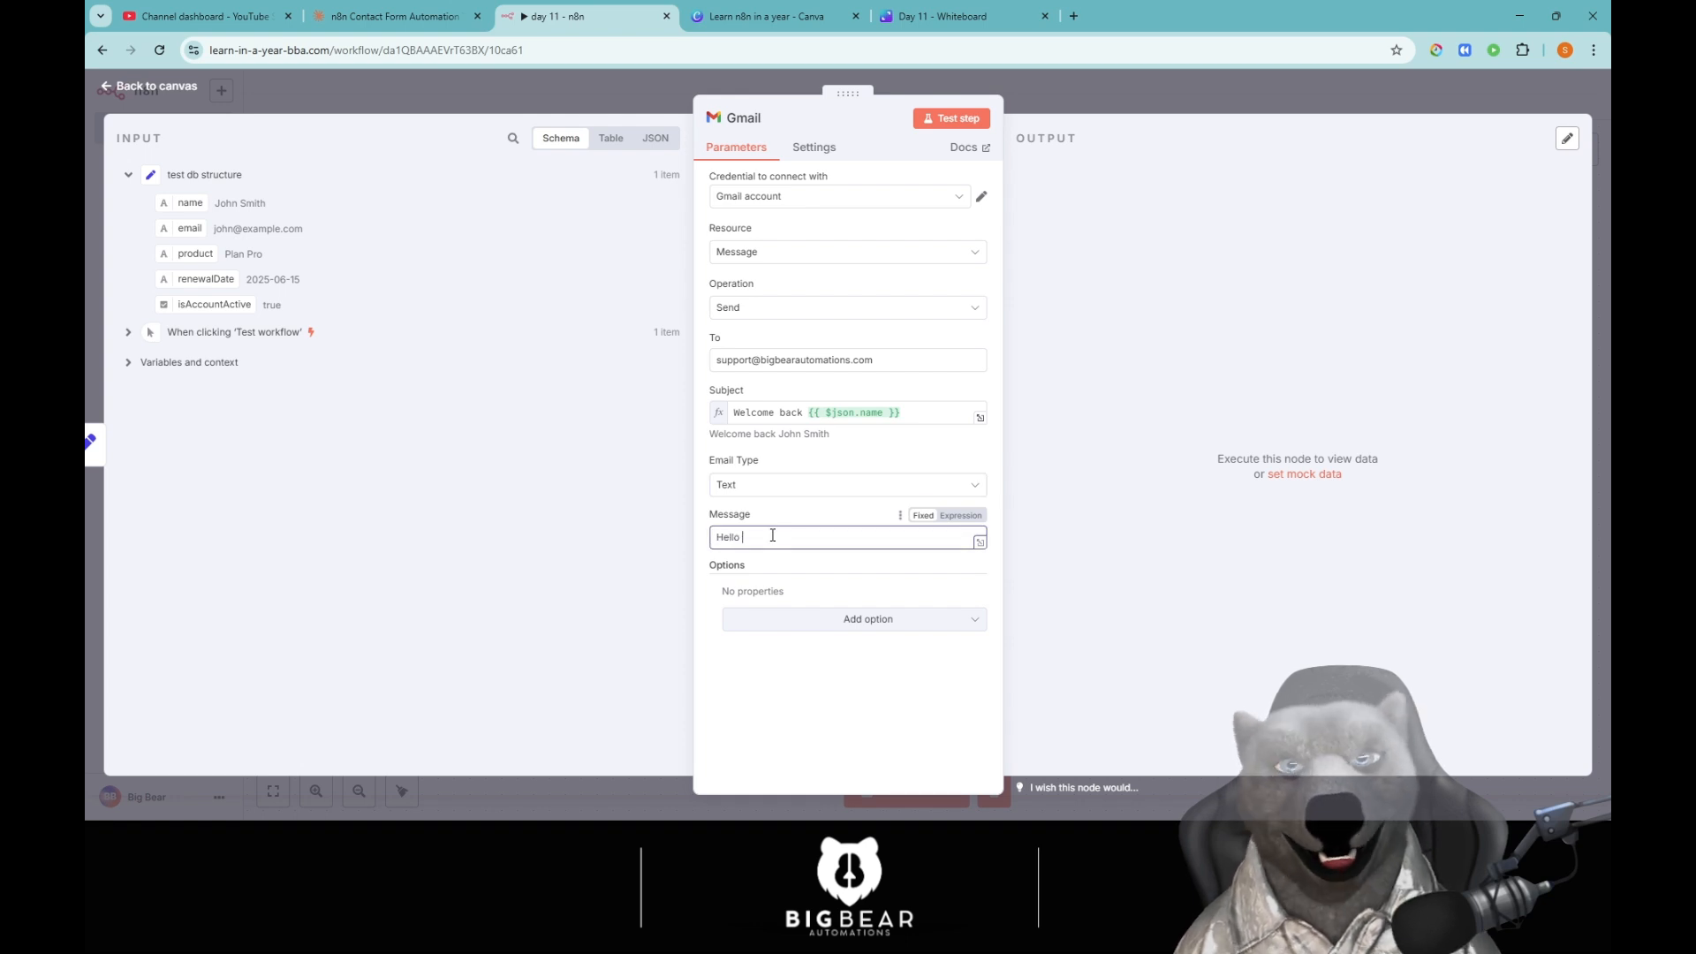
pyautogui.click(979, 541)
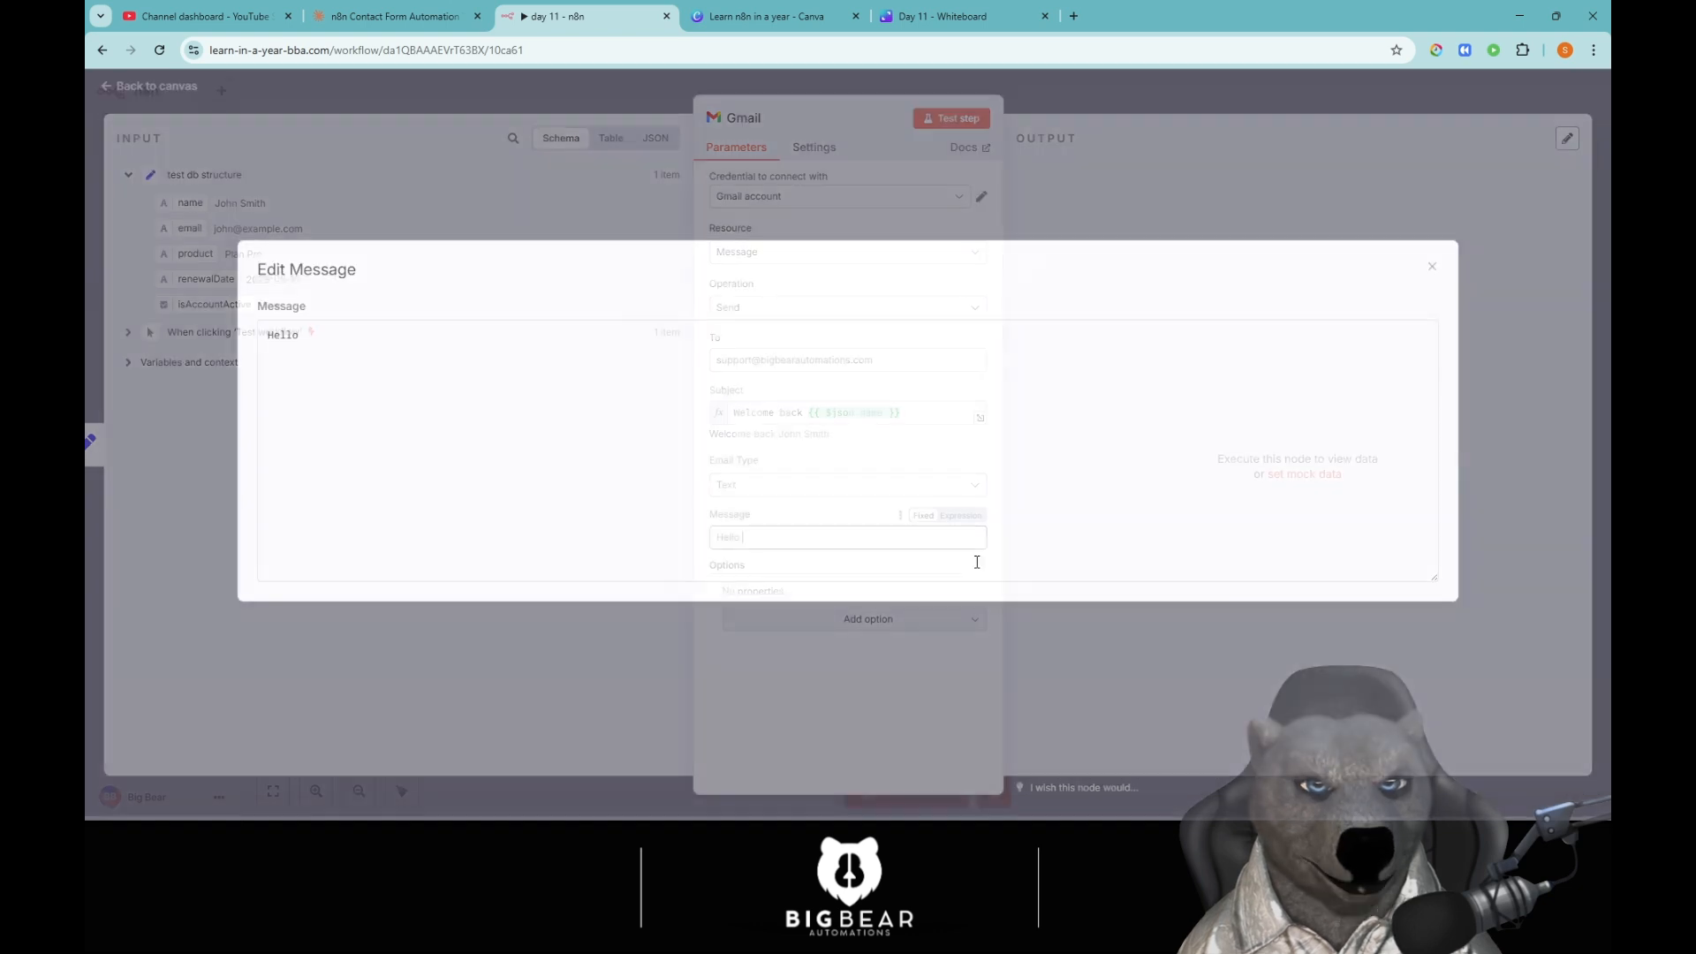
pyautogui.click(1433, 270)
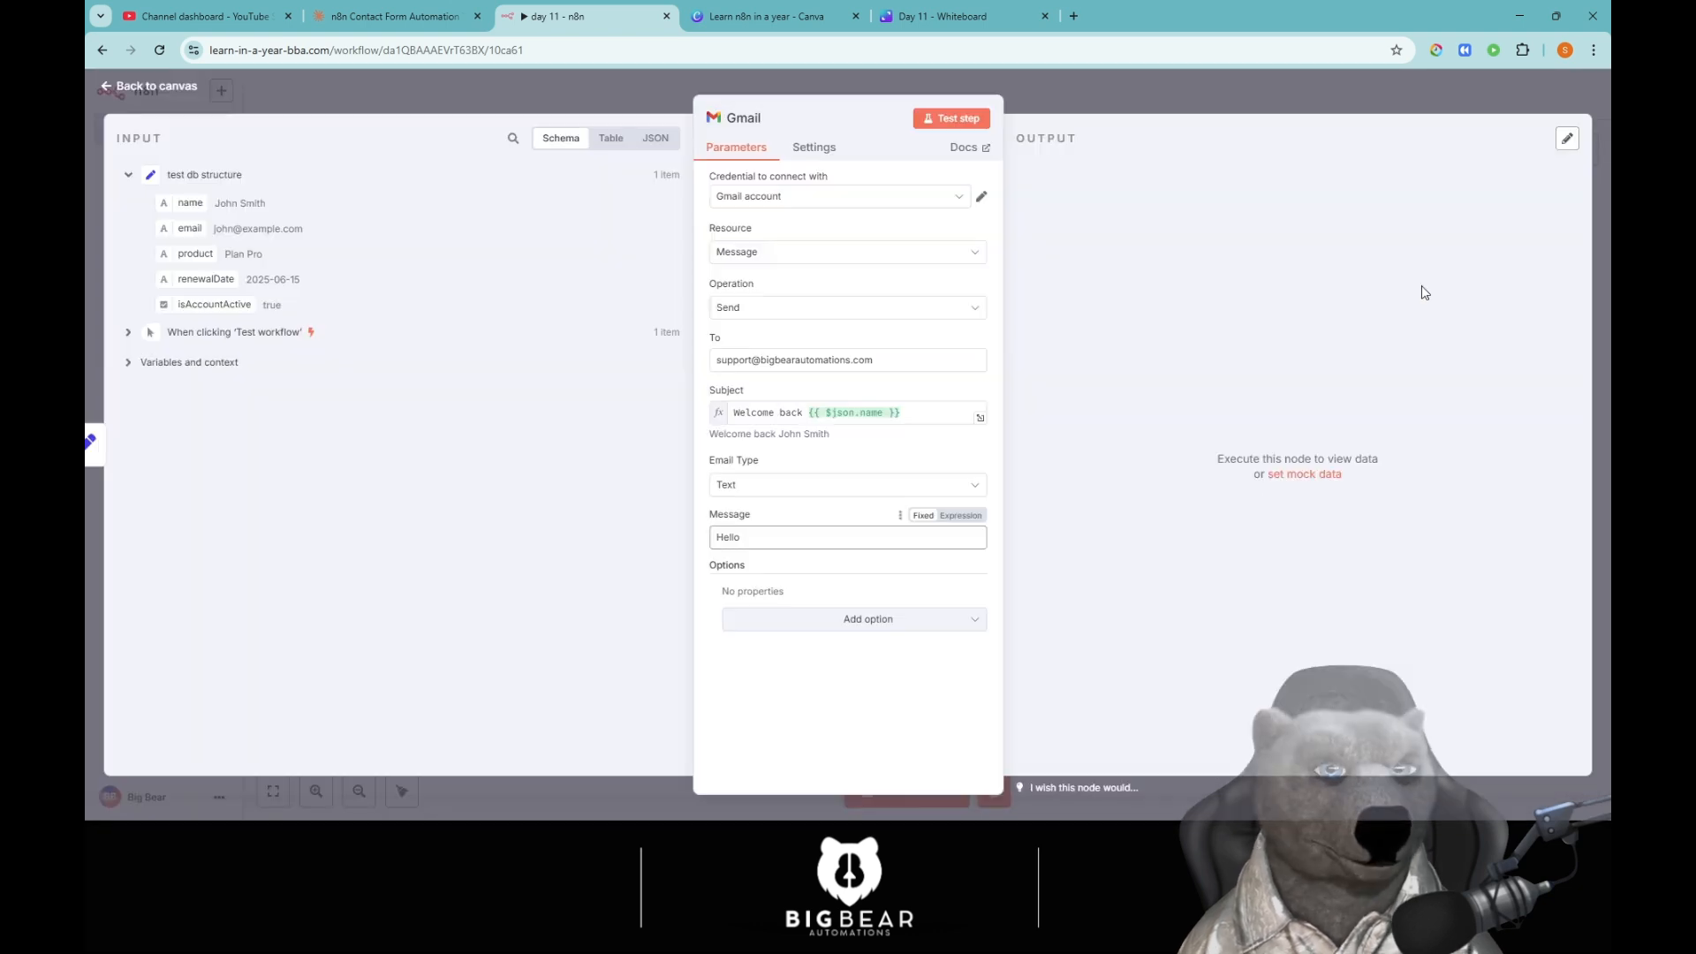
pyautogui.click(983, 551)
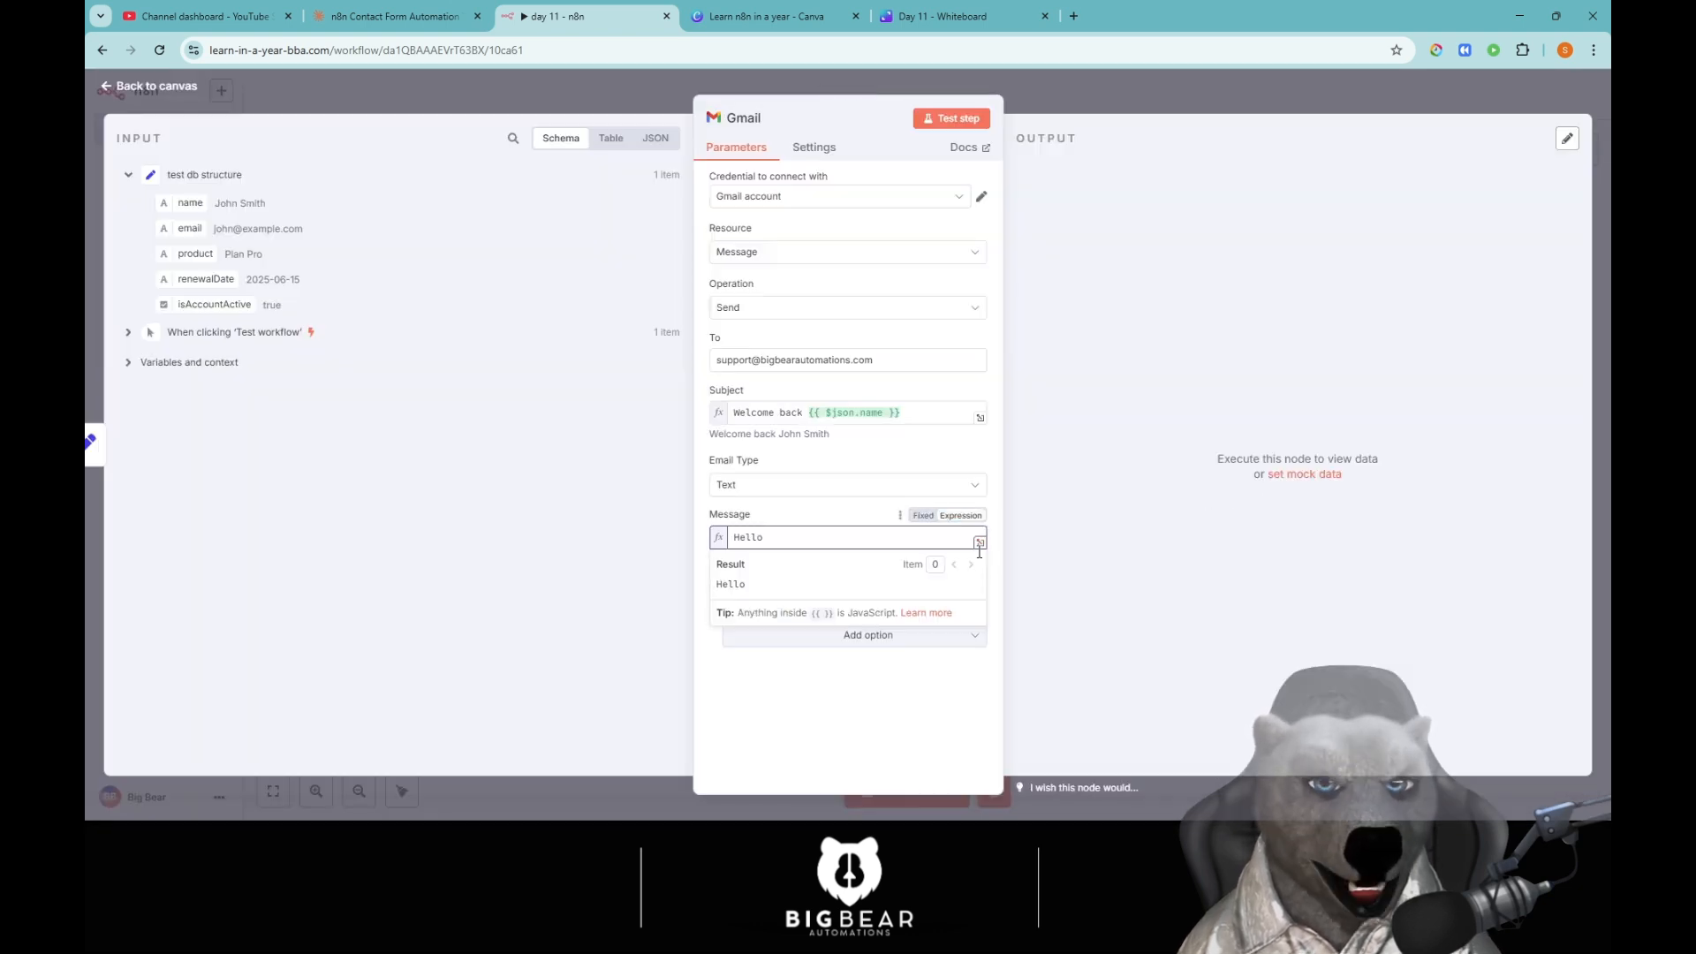
pyautogui.click(979, 555)
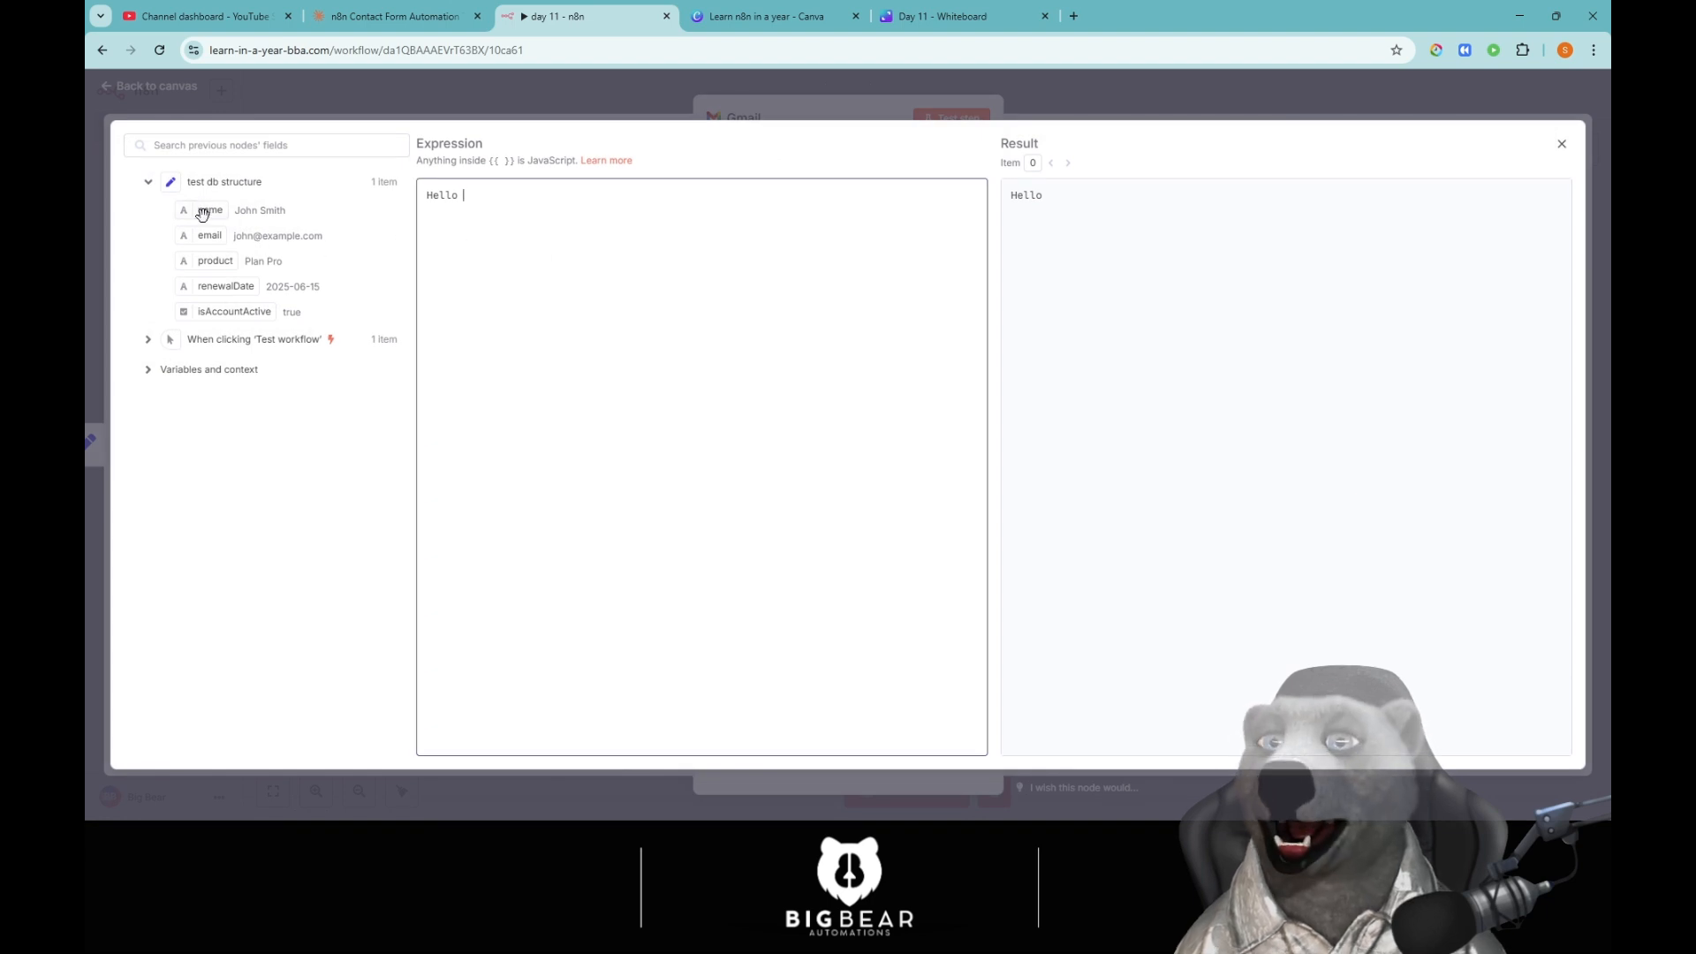
# Greet by name and add 'Your product:' followed by the product field.
pyautogui.moveTo(210, 211); pyautogui.dragTo(530, 198)
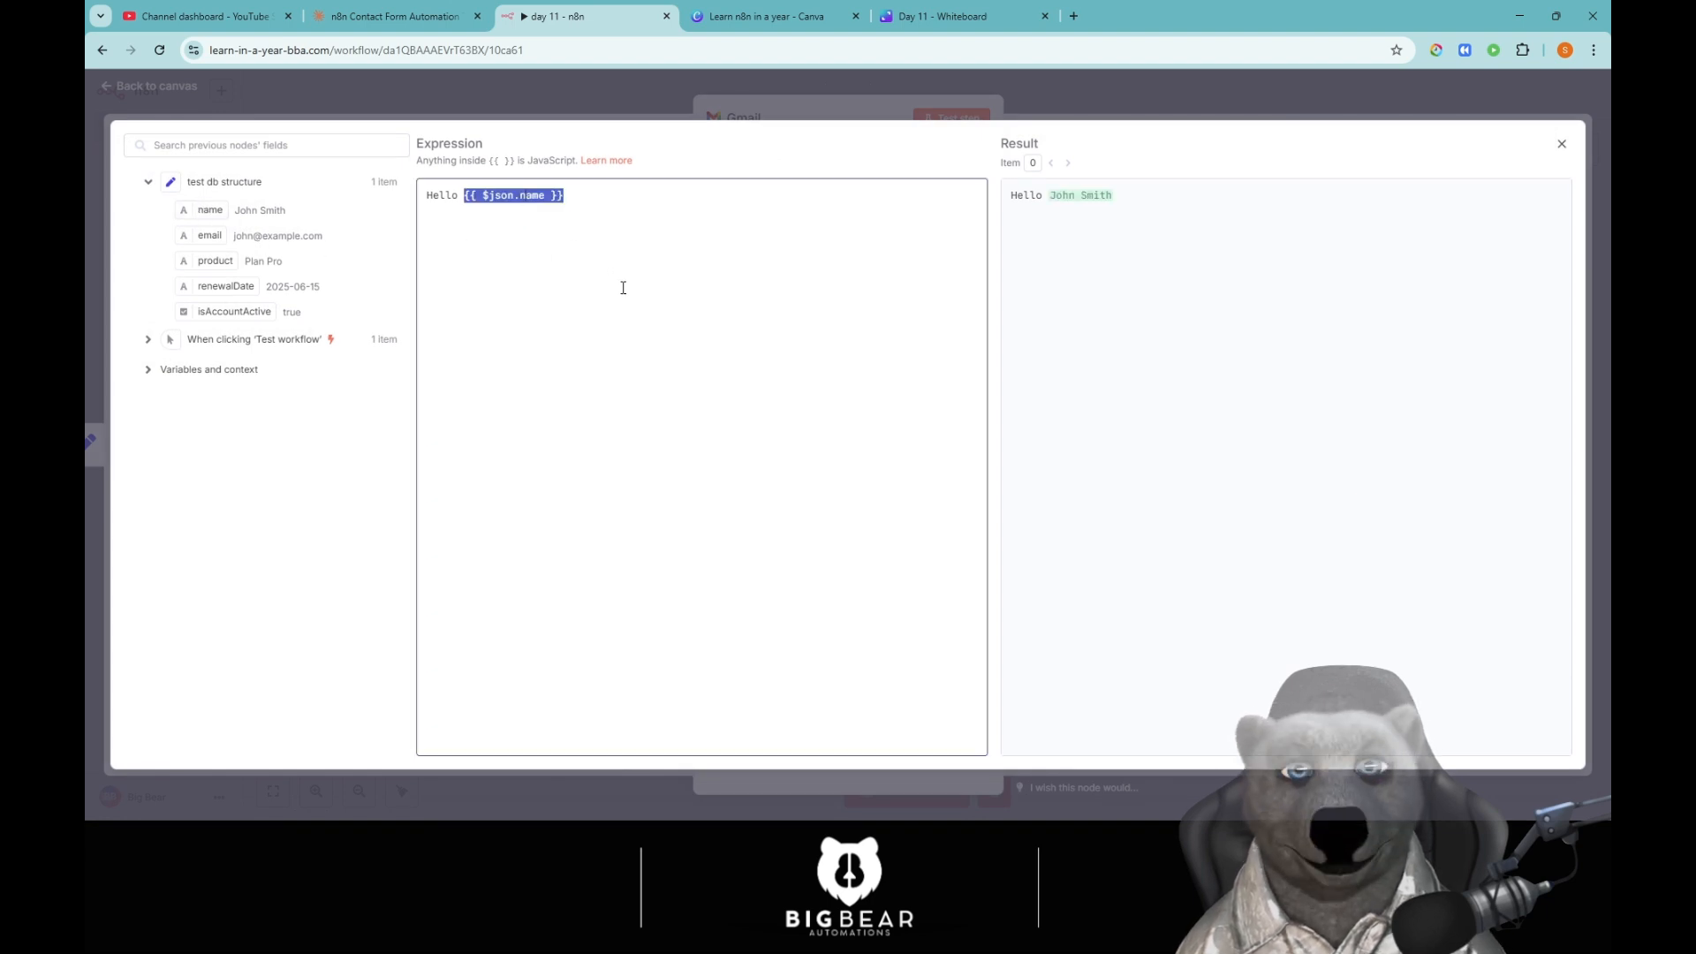
pyautogui.click(623, 287)
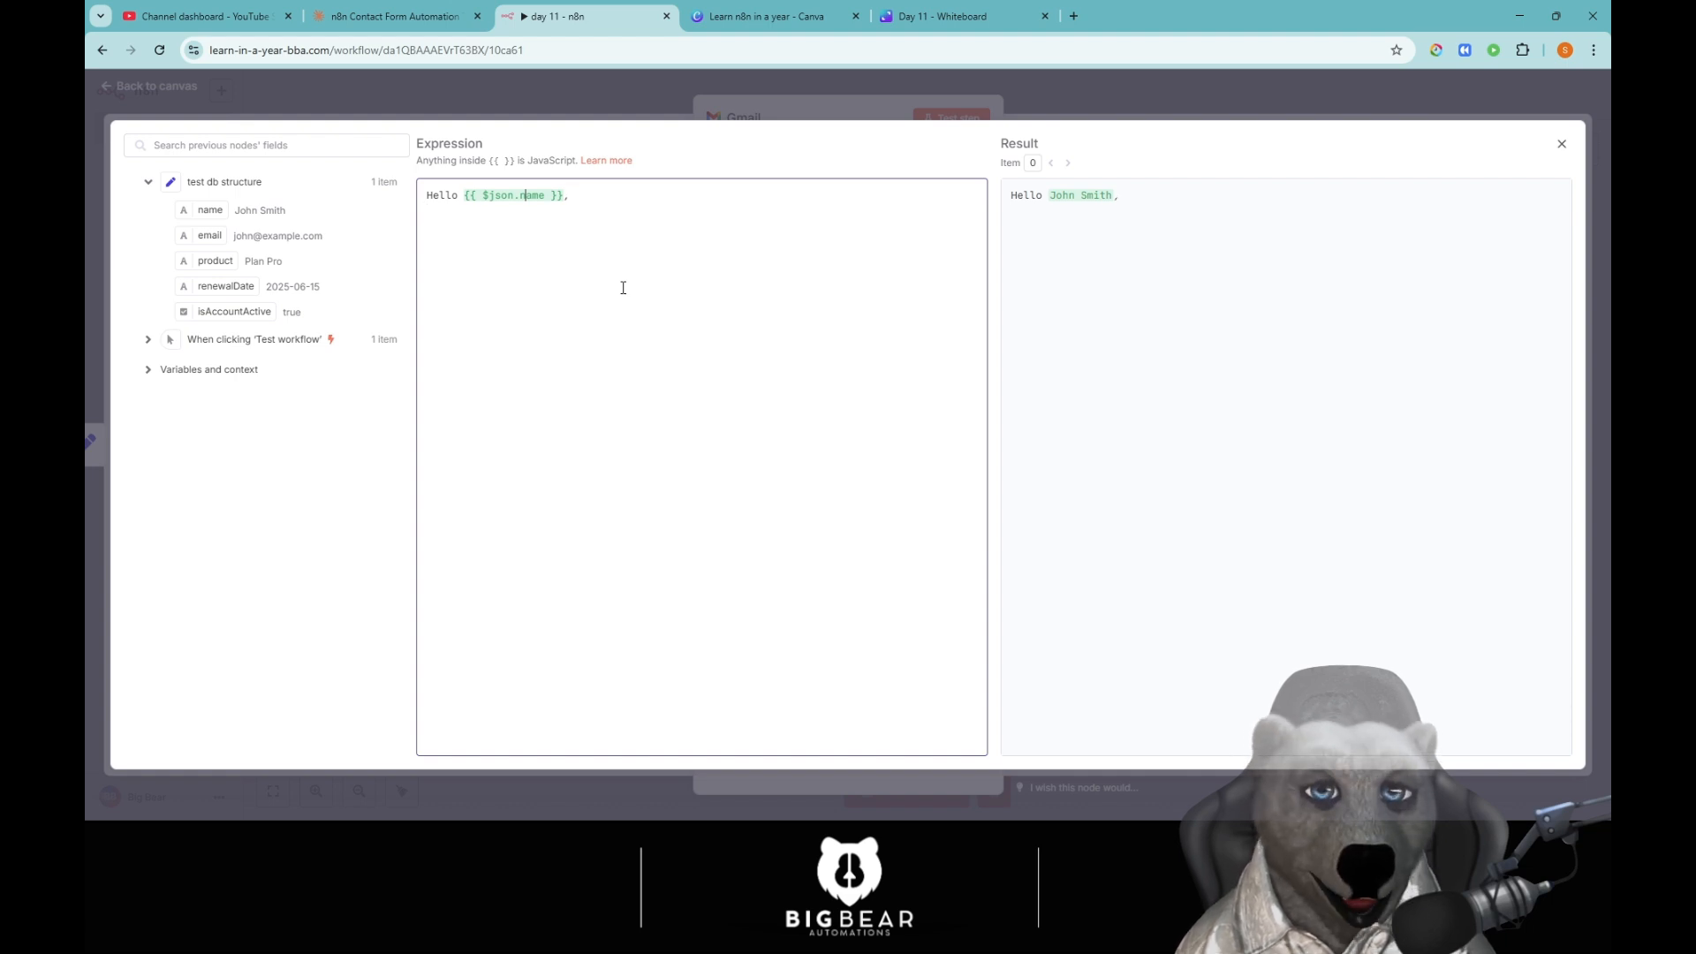
pyautogui.write('Your ')
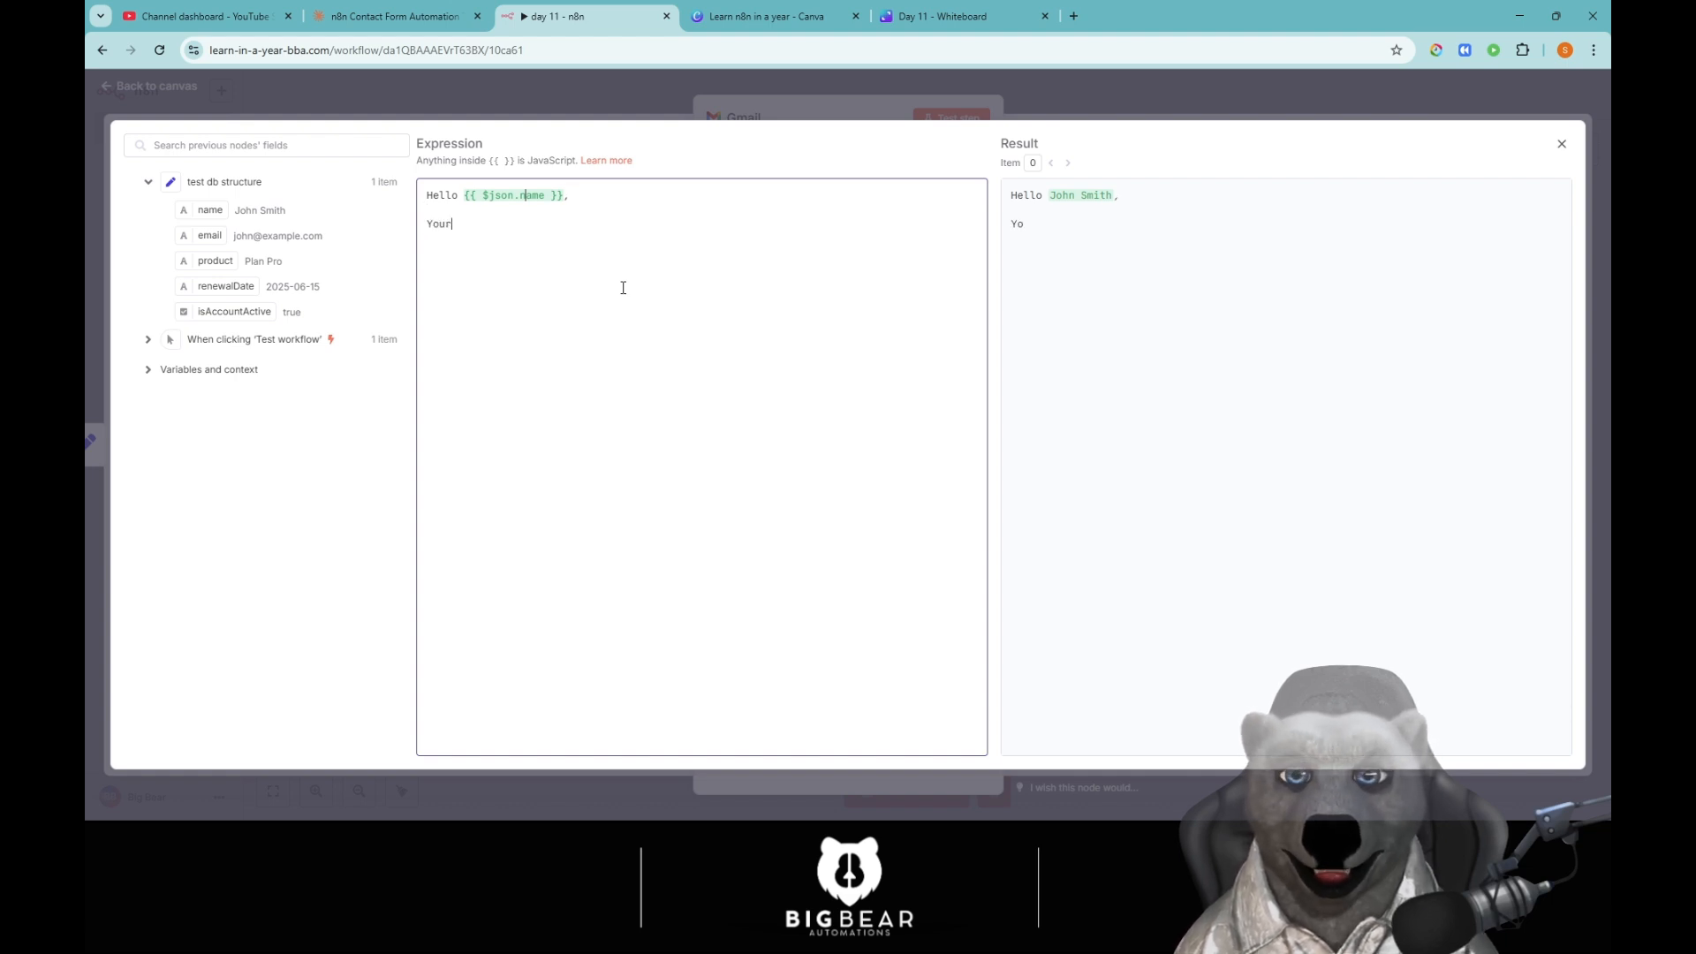
pyautogui.write('product')
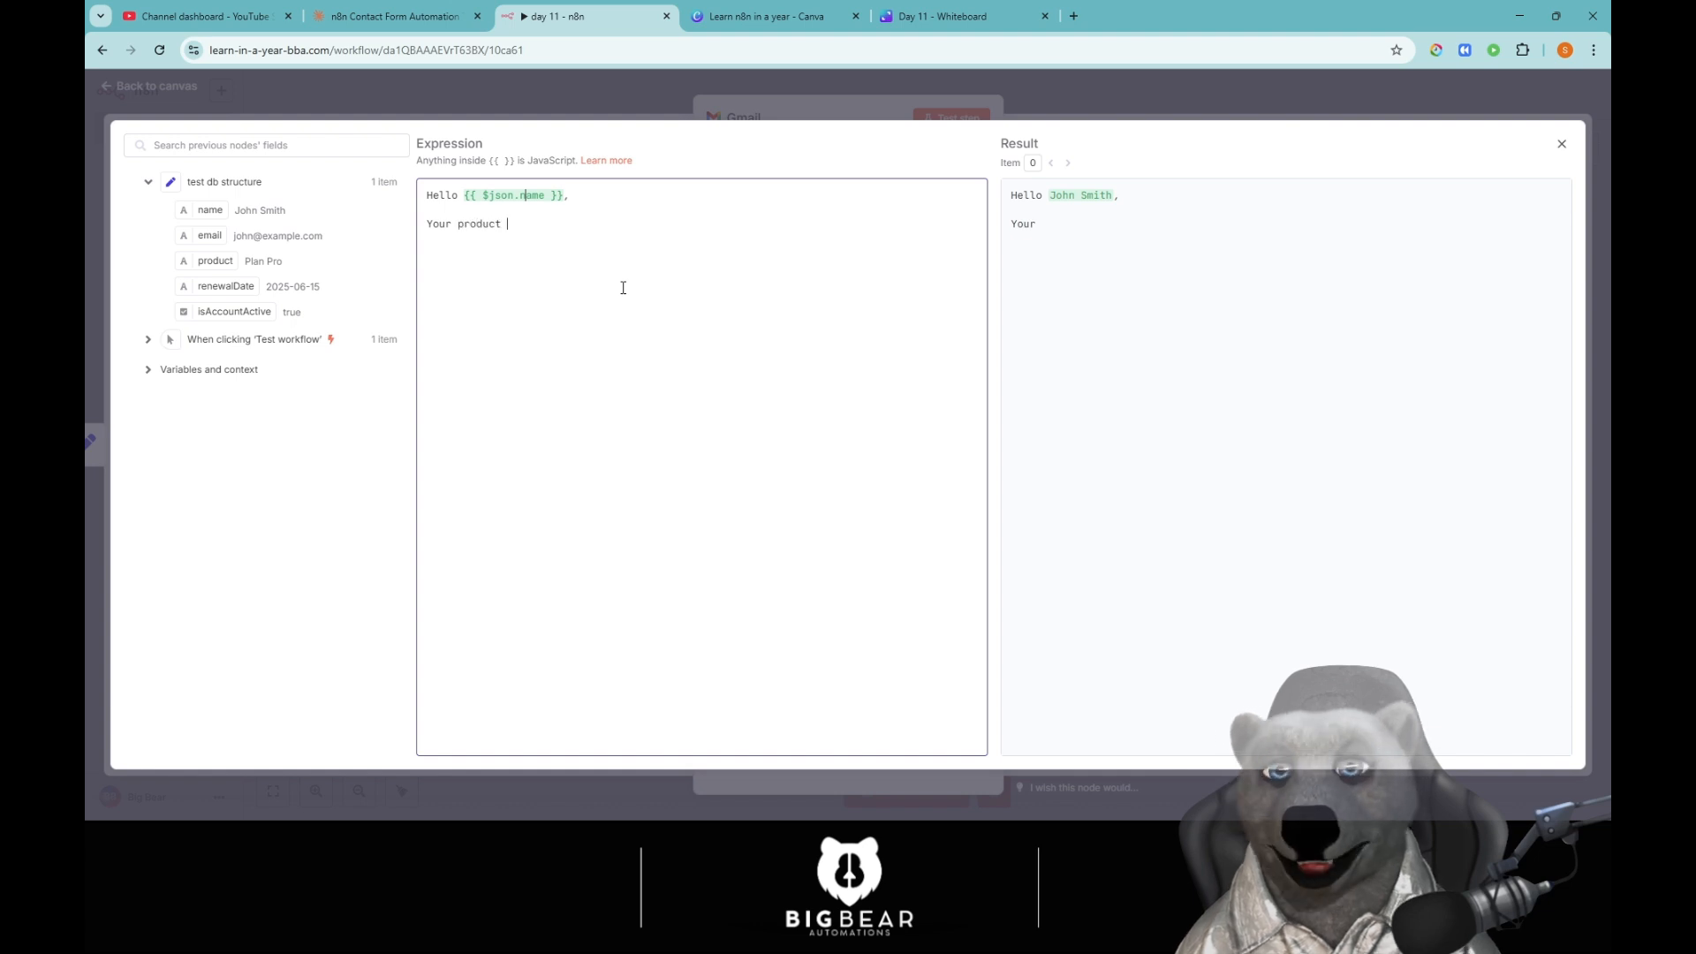
pyautogui.moveTo(216, 261); pyautogui.dragTo(533, 222)
pyautogui.click(502, 223)
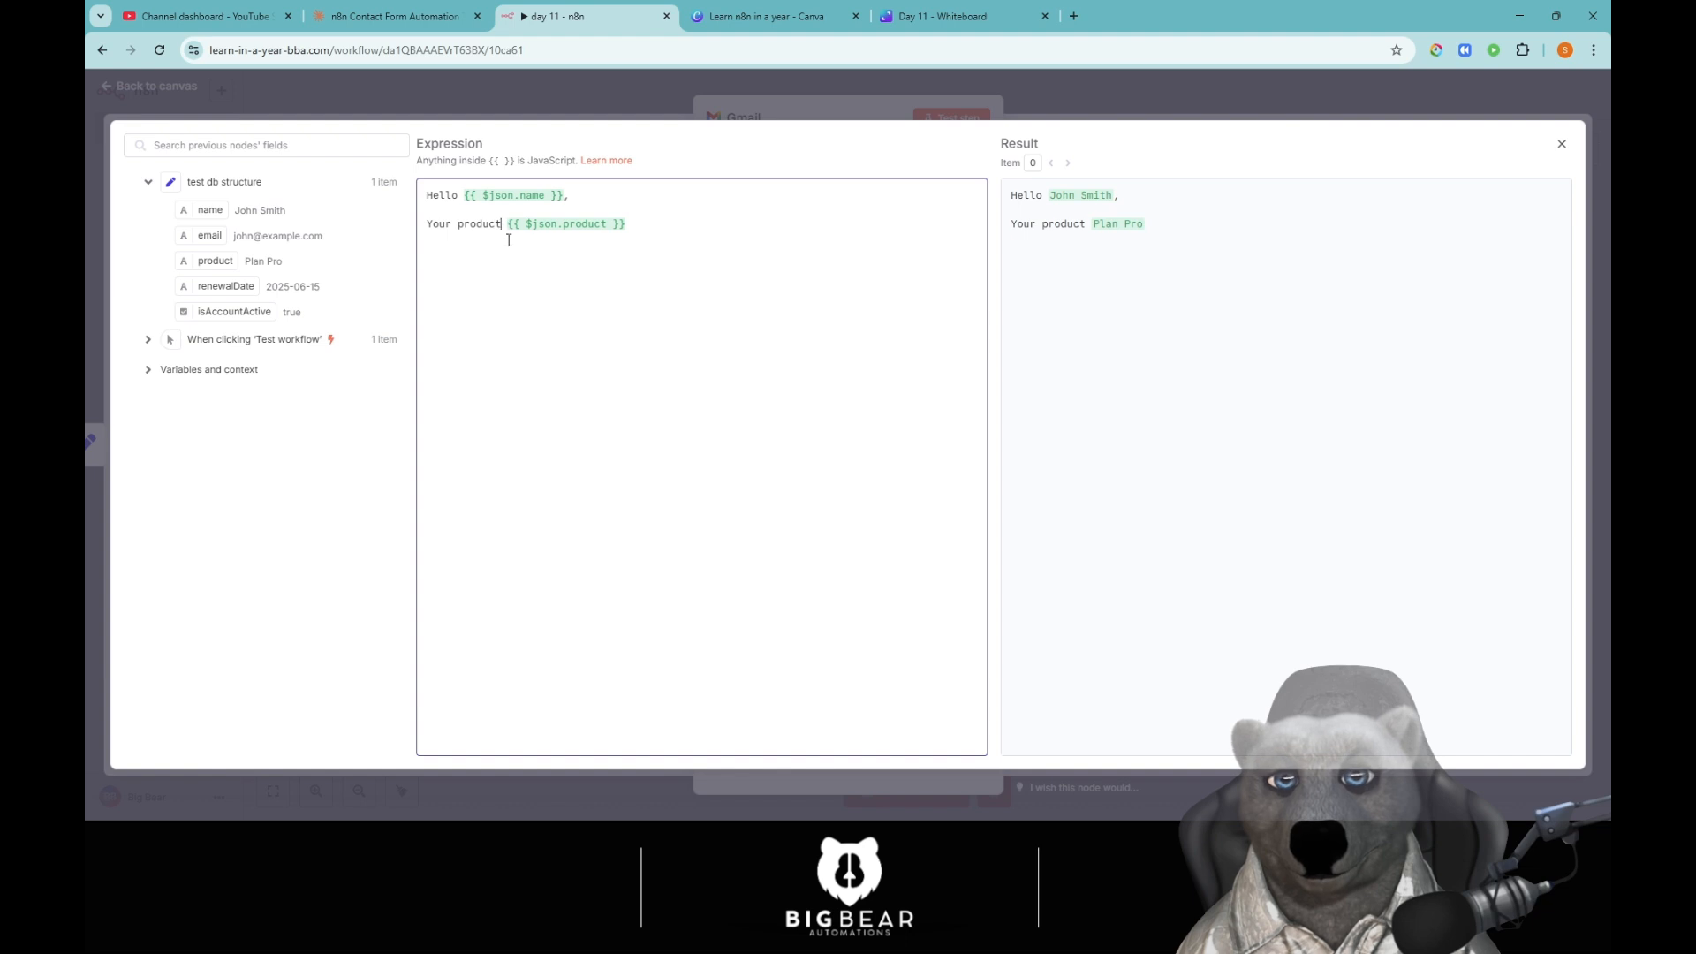
pyautogui.write(':')
# Add 'is still active' and 'Your next renewal date is' with the renewalDate field.
pyautogui.click(781, 223)
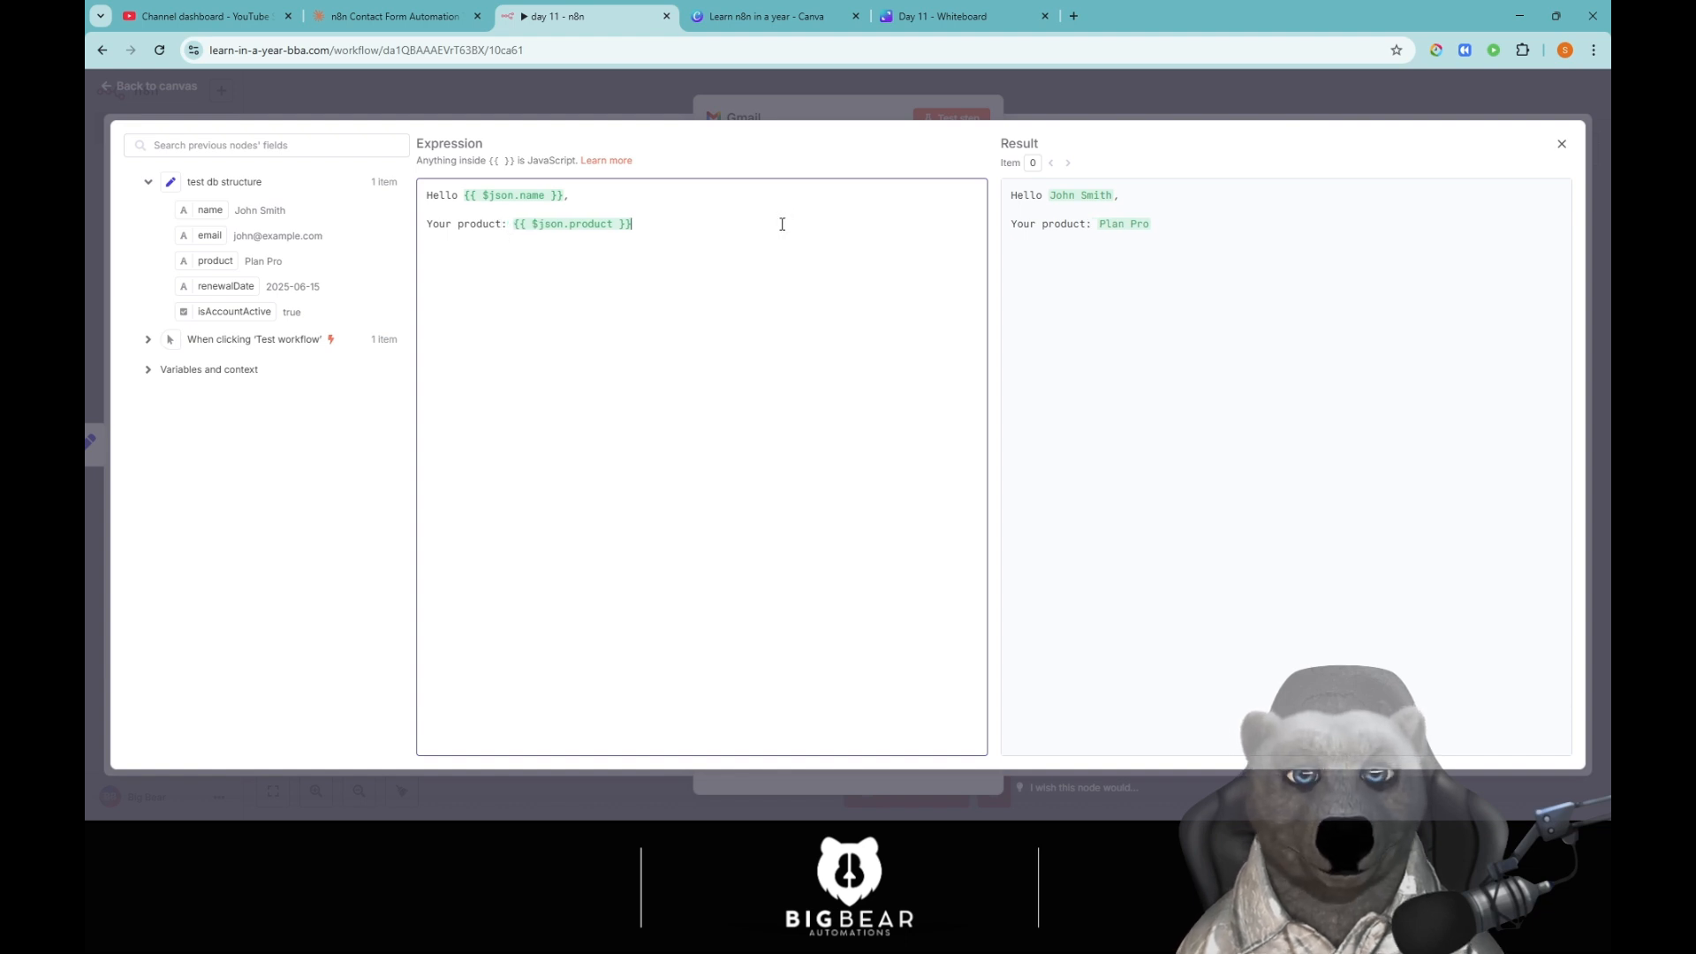
pyautogui.write('is still')
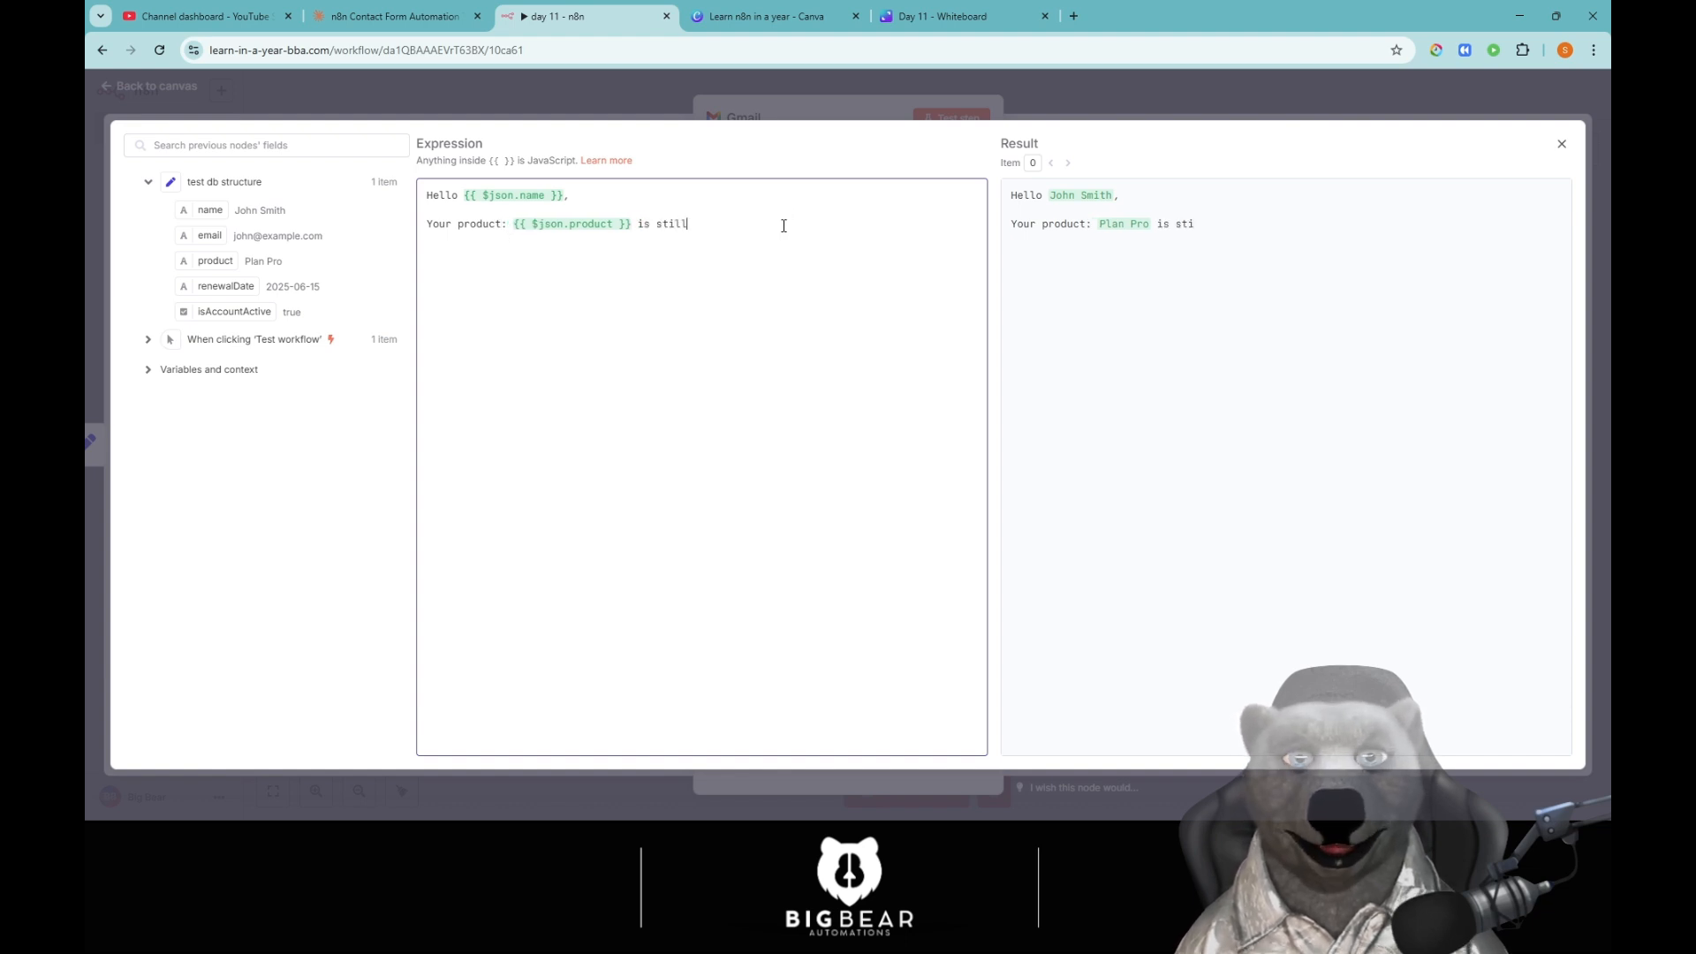
pyautogui.write(' active.')
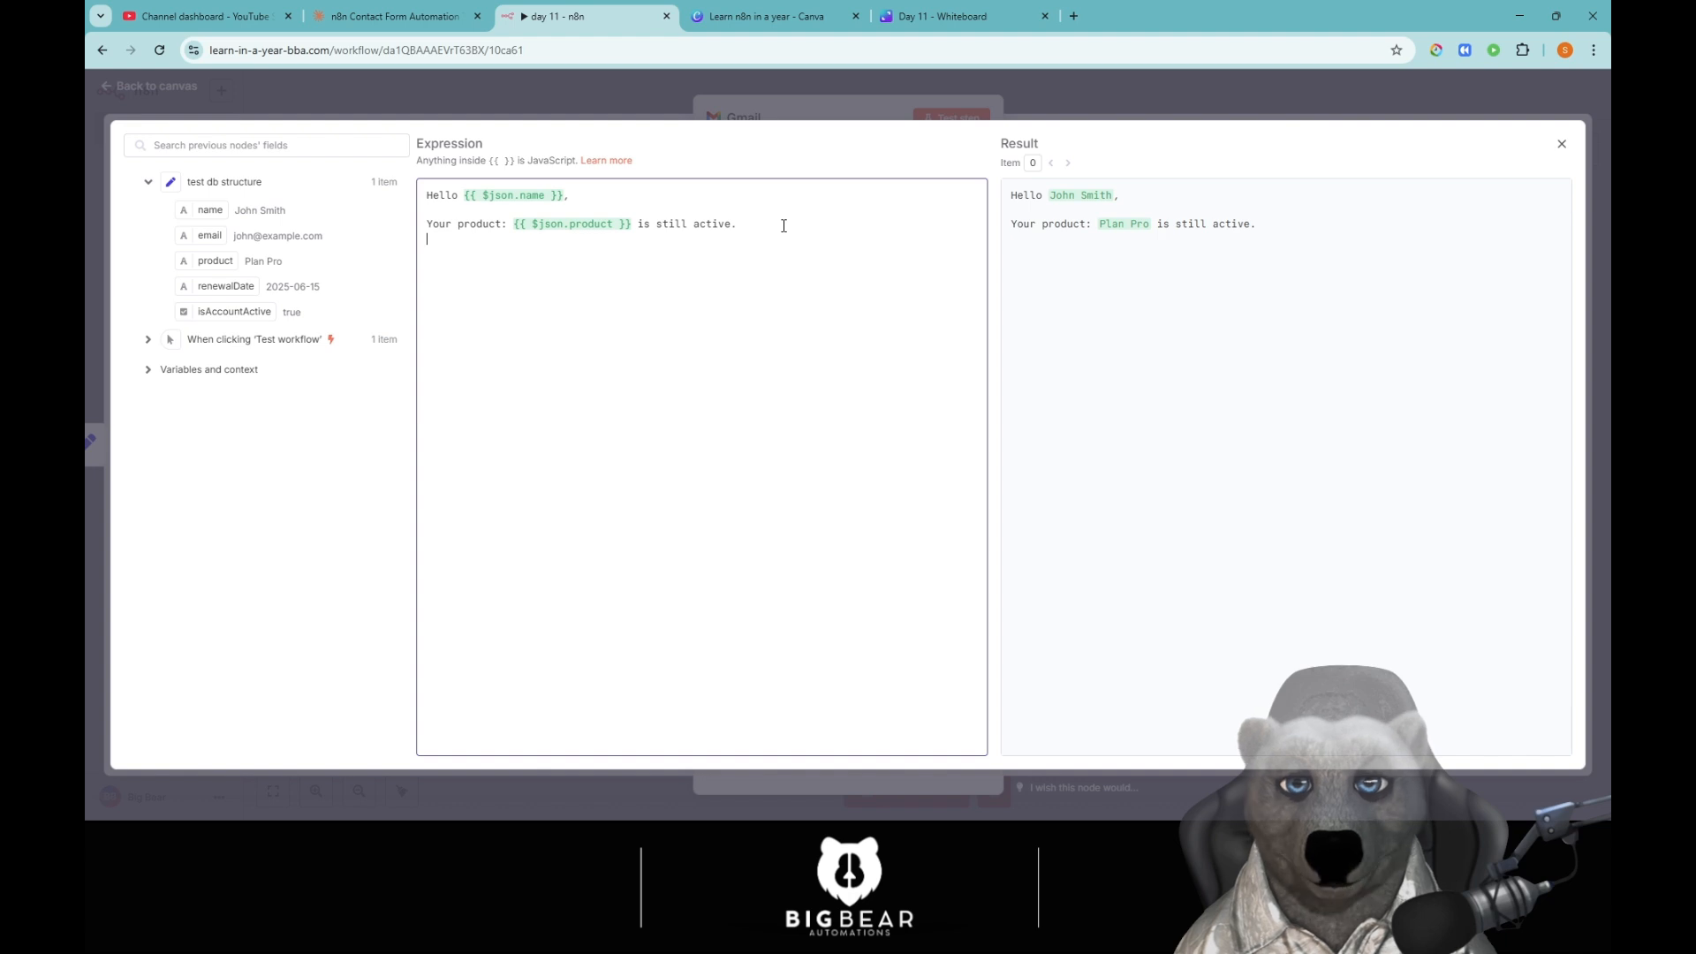
pyautogui.write('Your bne')
pyautogui.press('BackSpace')
pyautogui.press('BackSpace')
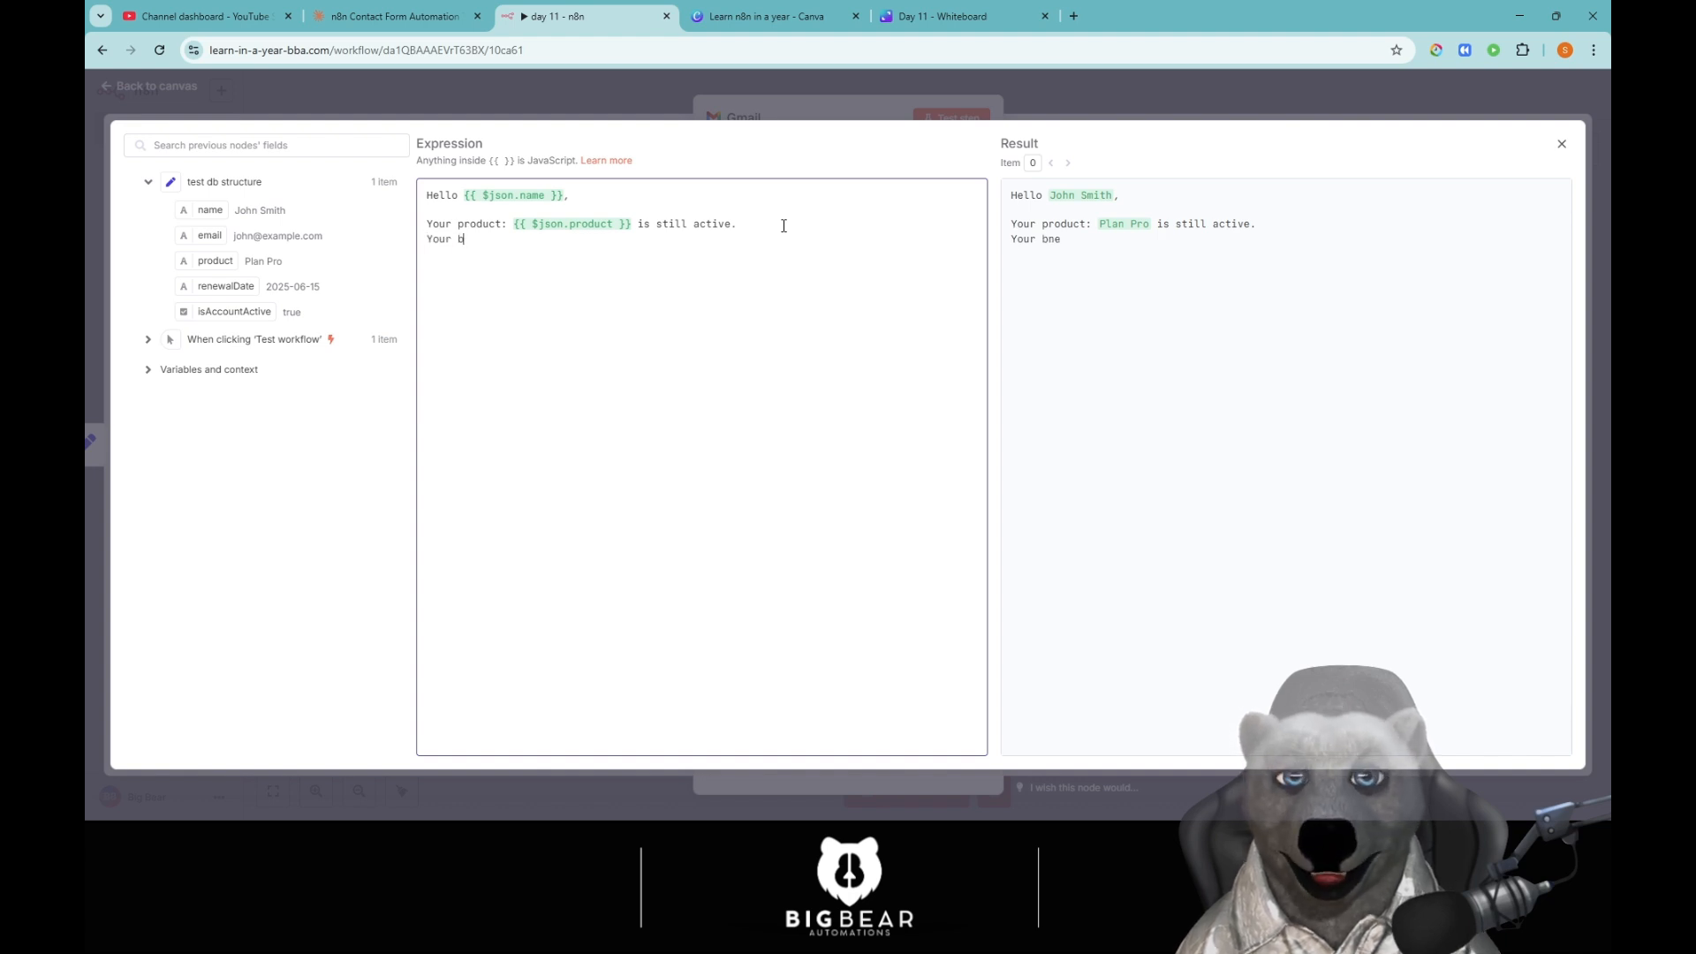
pyautogui.press('BackSpace')
pyautogui.write('next ren')
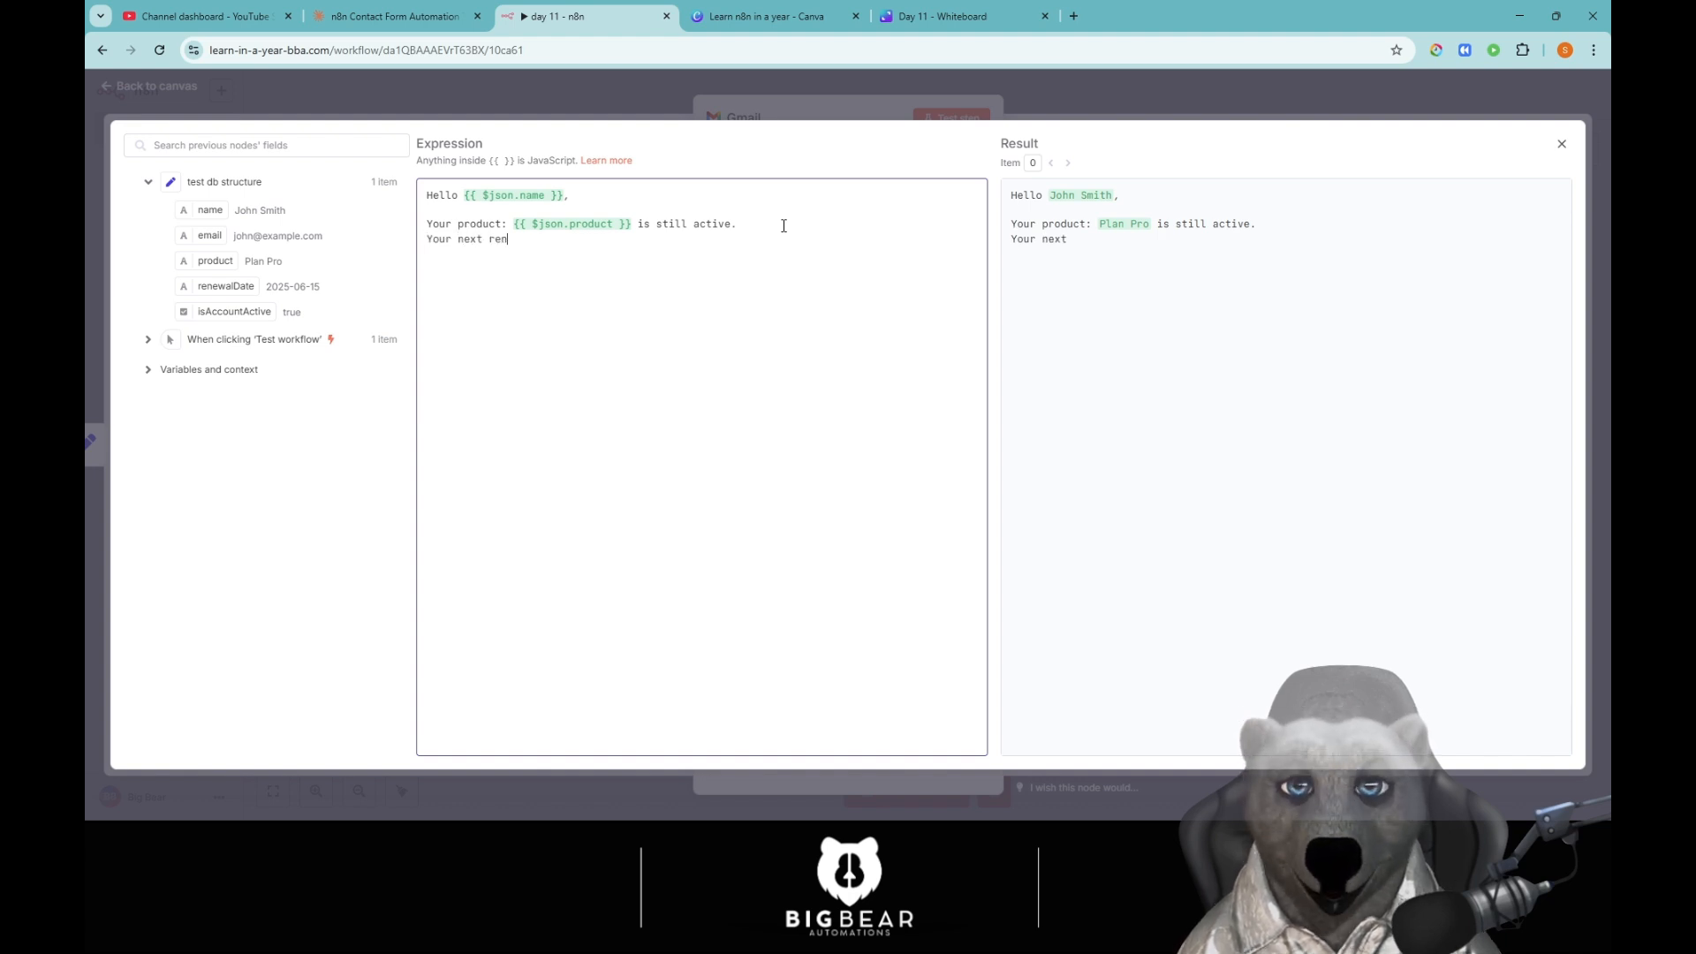
pyautogui.write('ewal date is')
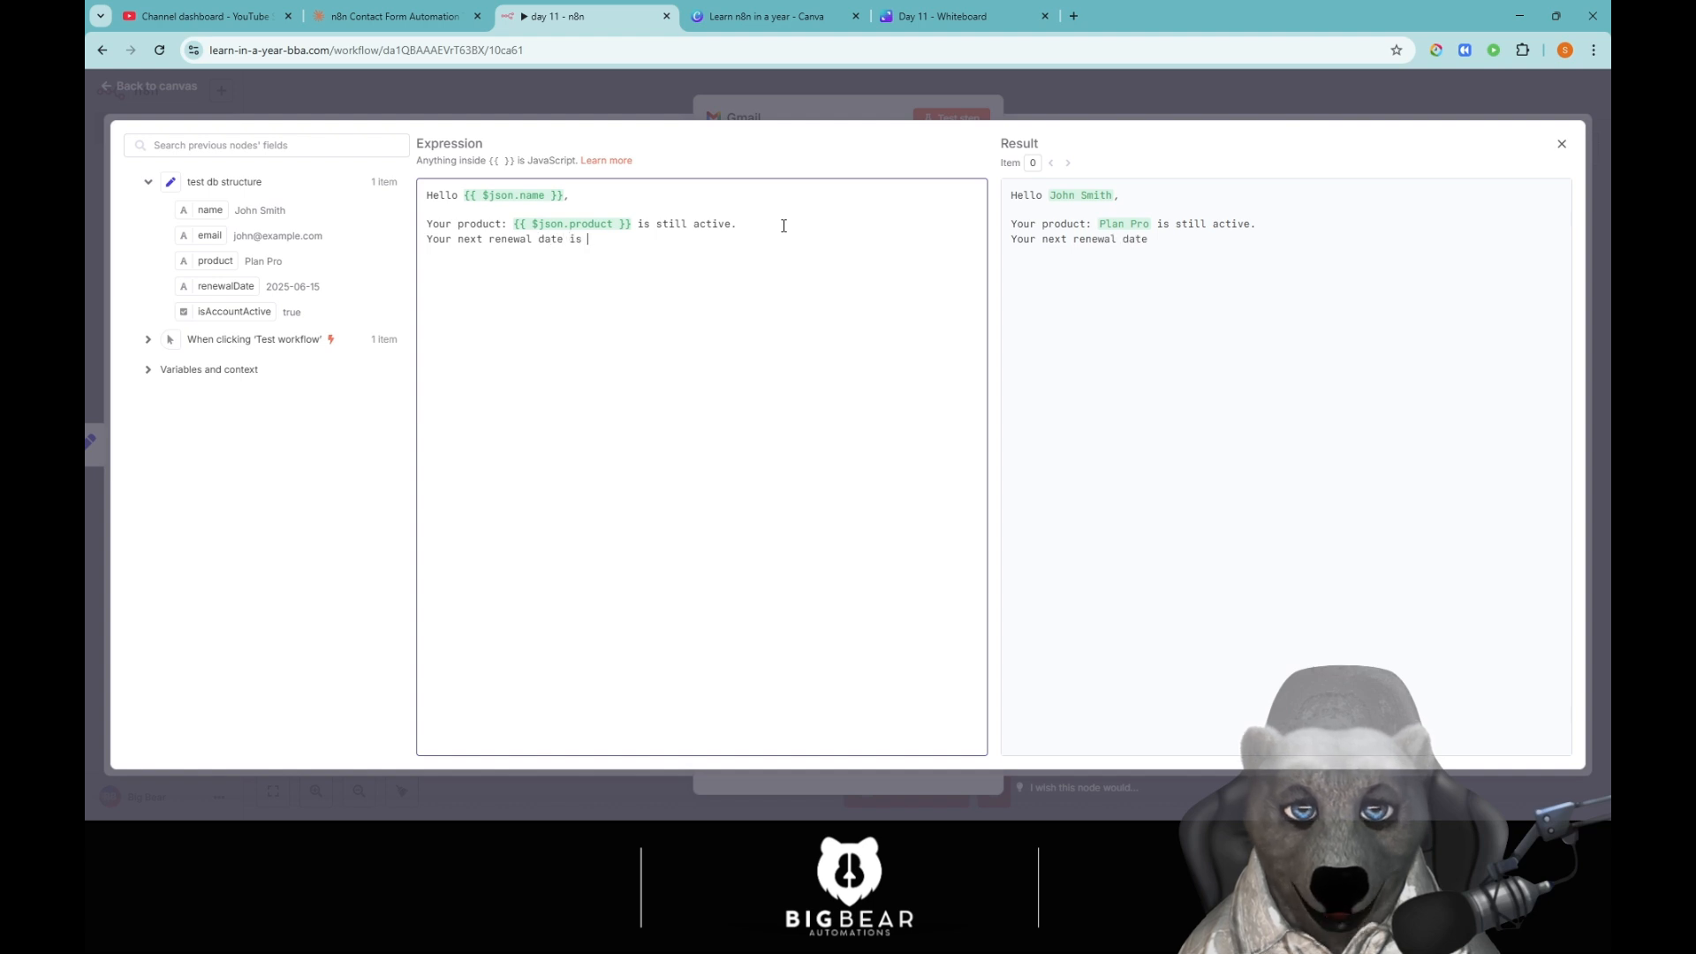
pyautogui.moveTo(232, 284); pyautogui.dragTo(601, 248)
# Sign off the message with 'Thank you' and 'BBA' on separate lines.
pyautogui.click(799, 254)
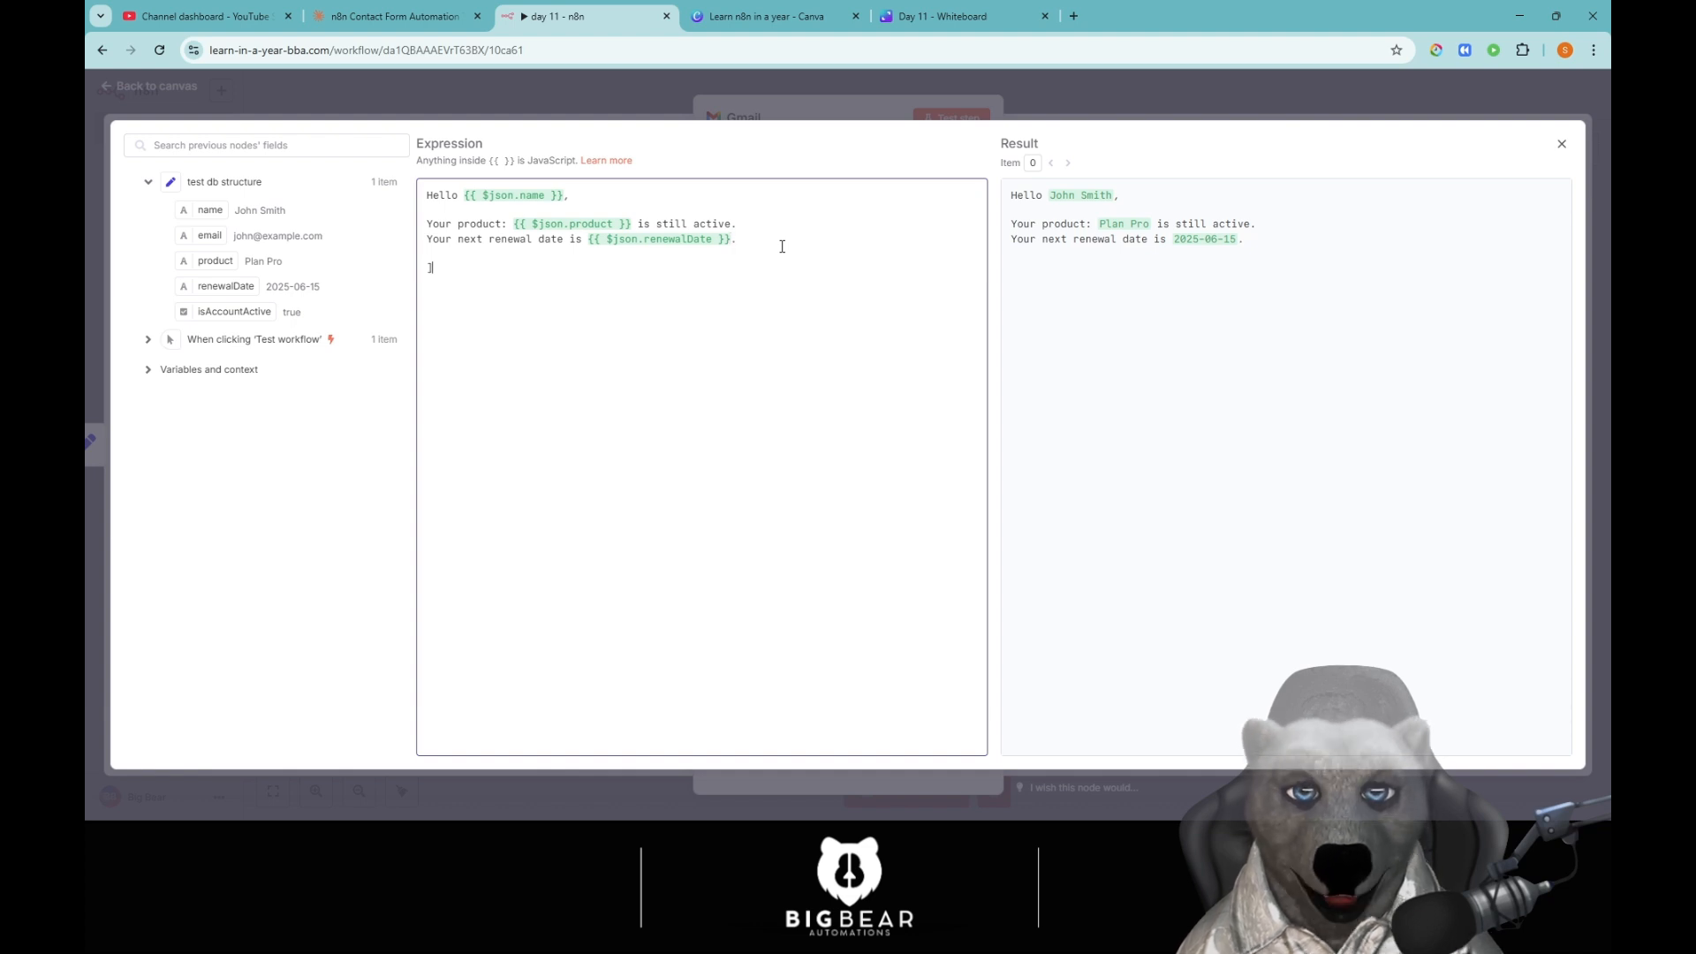
pyautogui.write('Thank you')
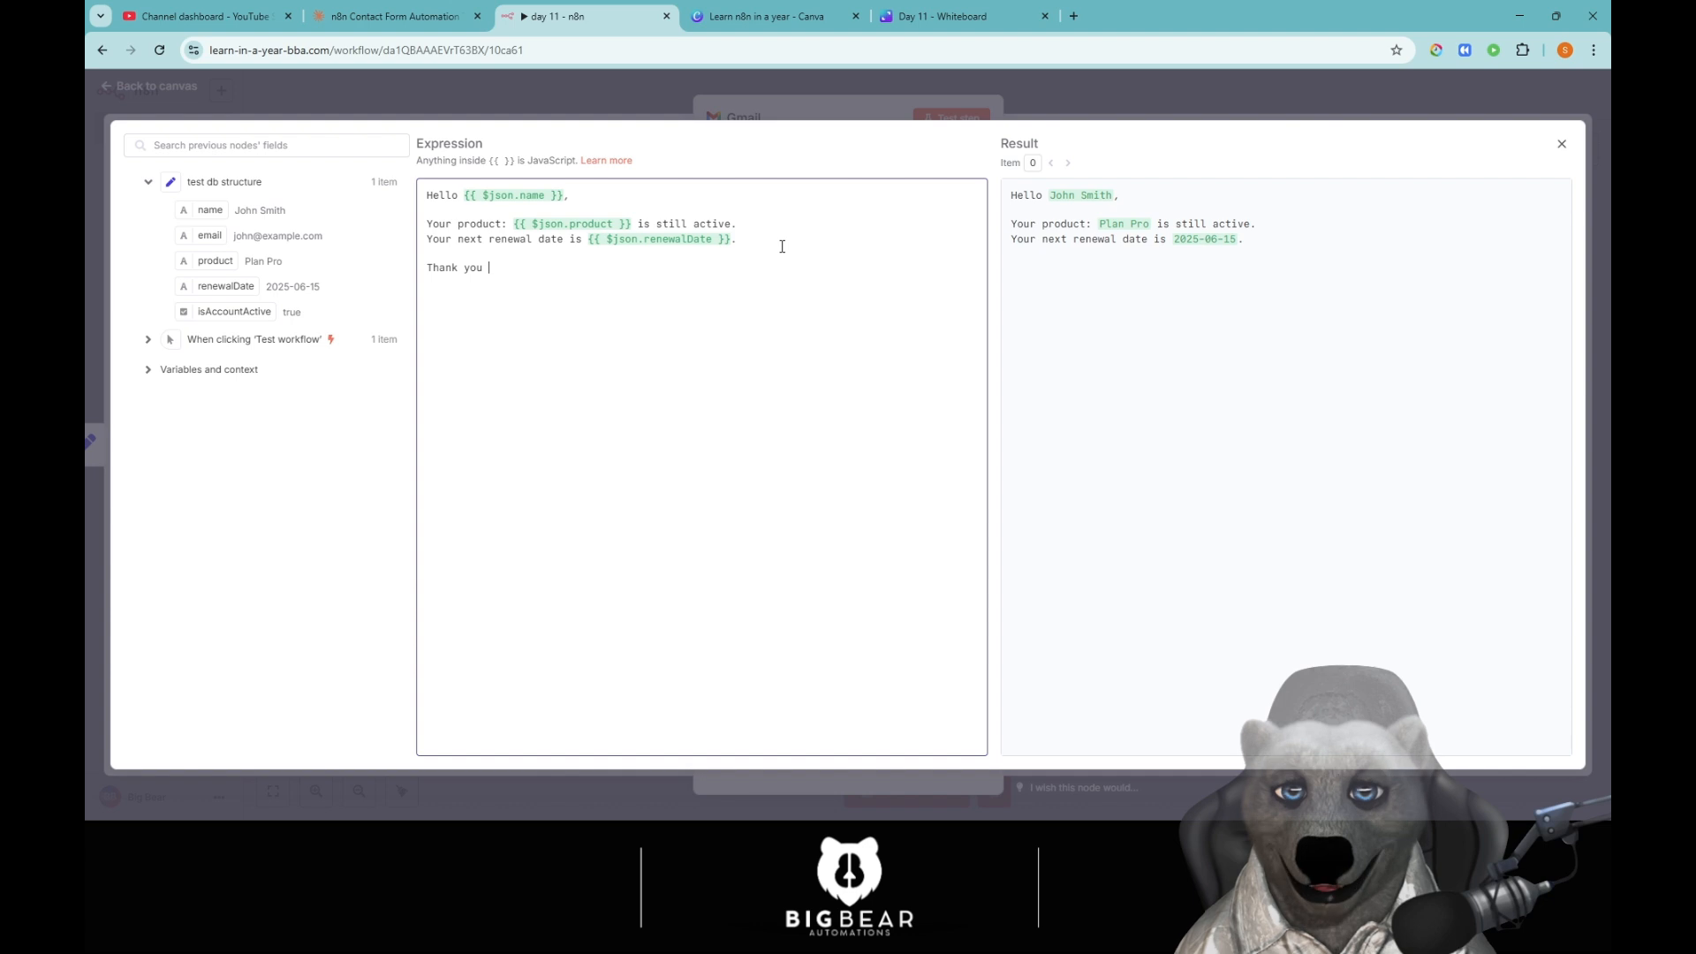
pyautogui.press('Return')
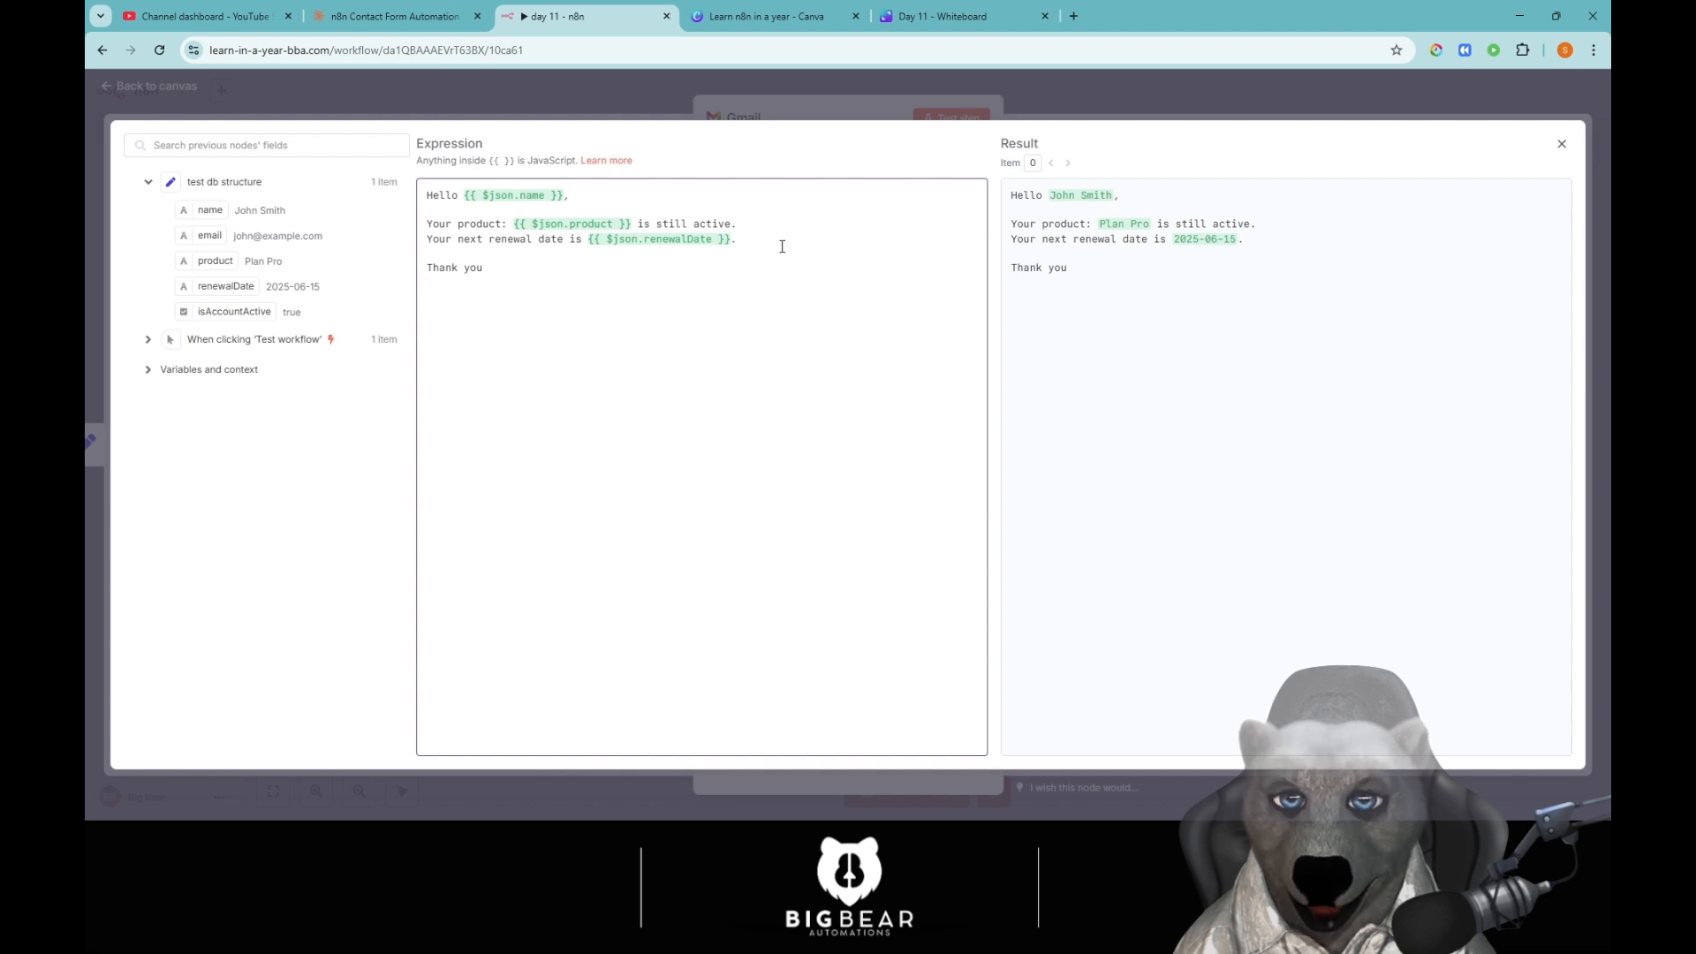
pyautogui.write('BBA')
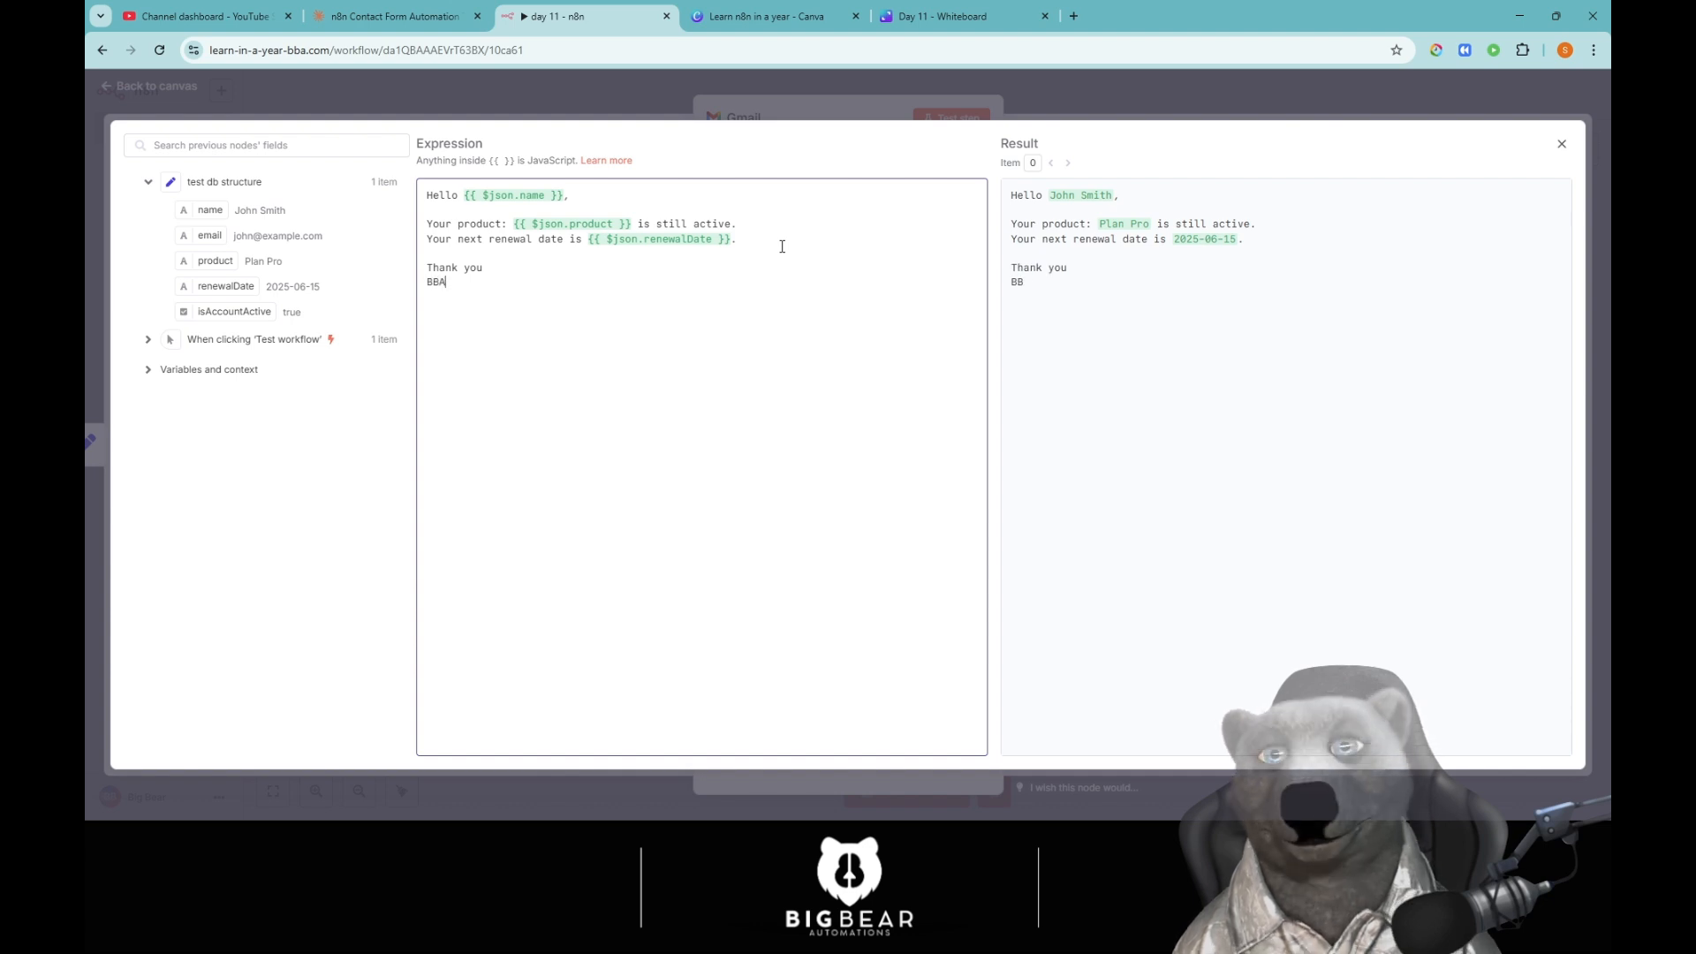
pyautogui.click(1562, 144)
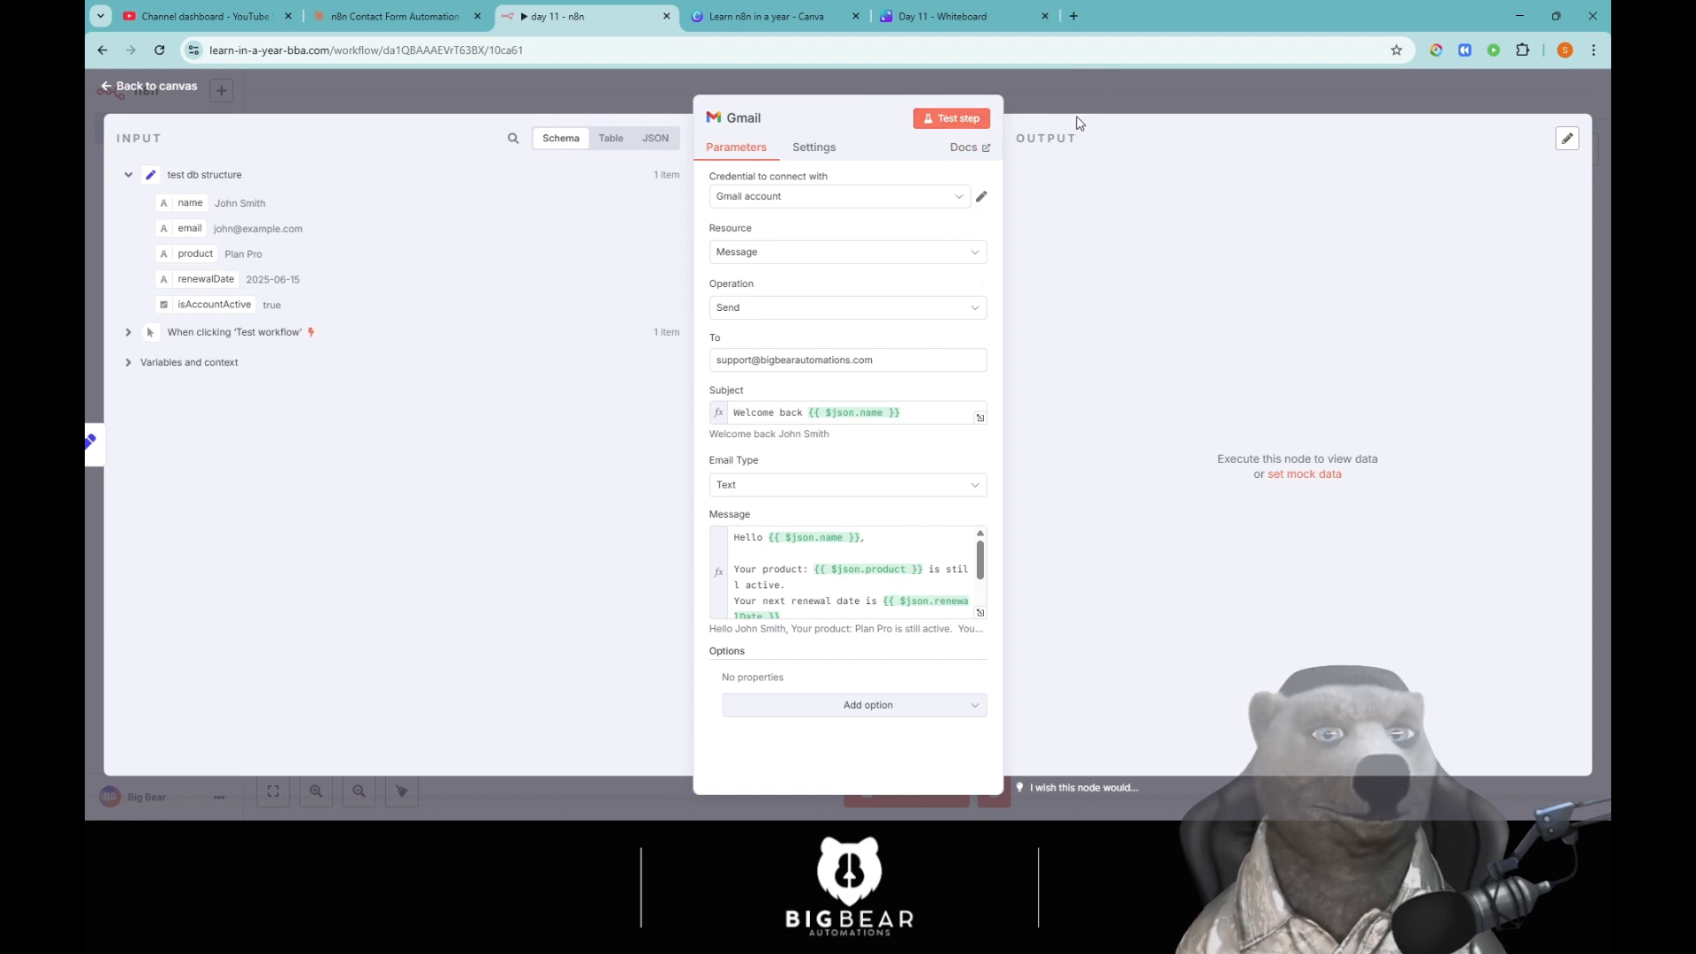
# Append a Gmail 'Add label to message' node after the send-message node.
pyautogui.click(1103, 106)
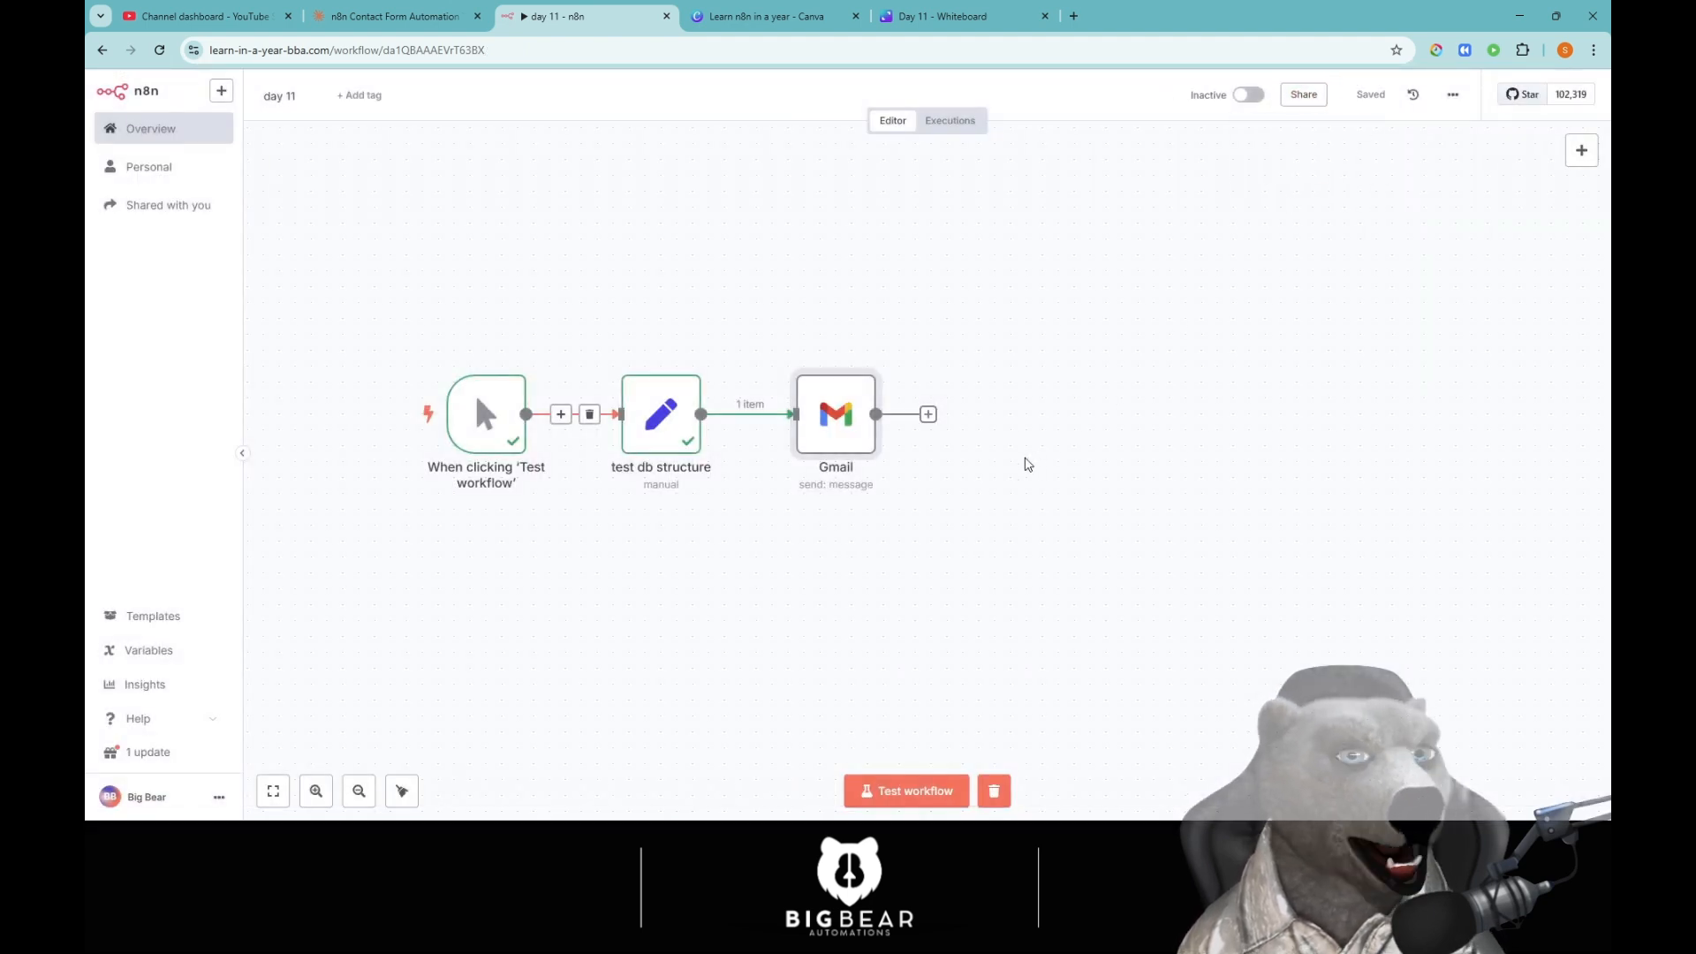
pyautogui.click(929, 415)
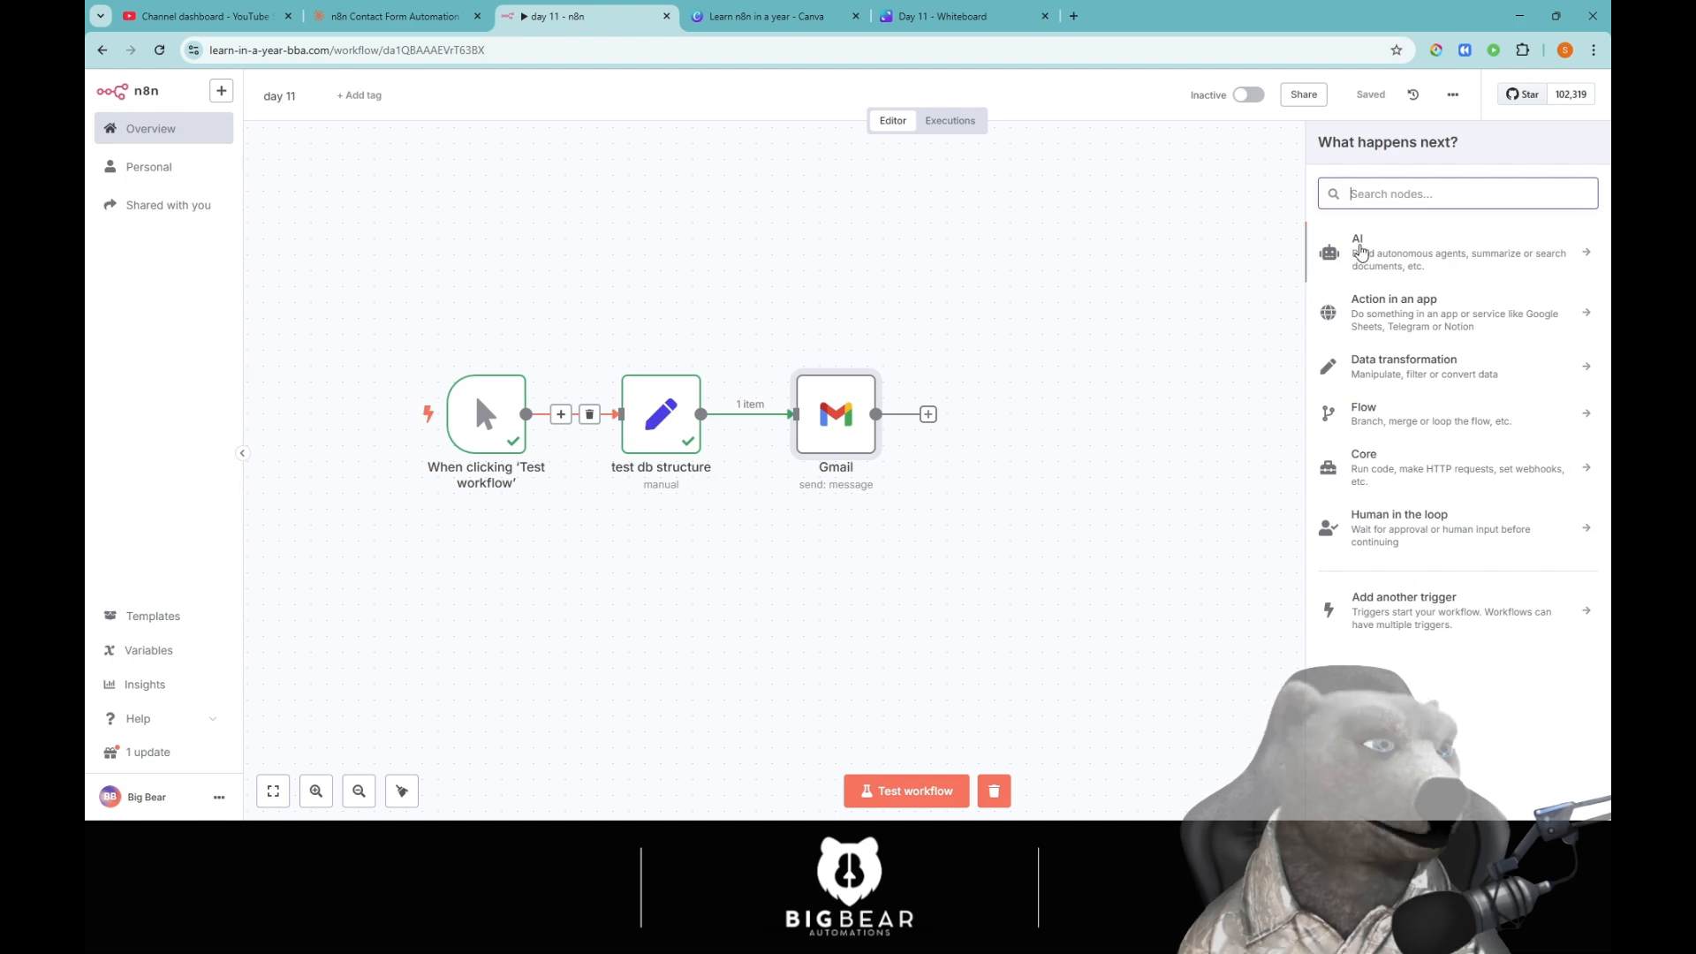
pyautogui.write('gmail')
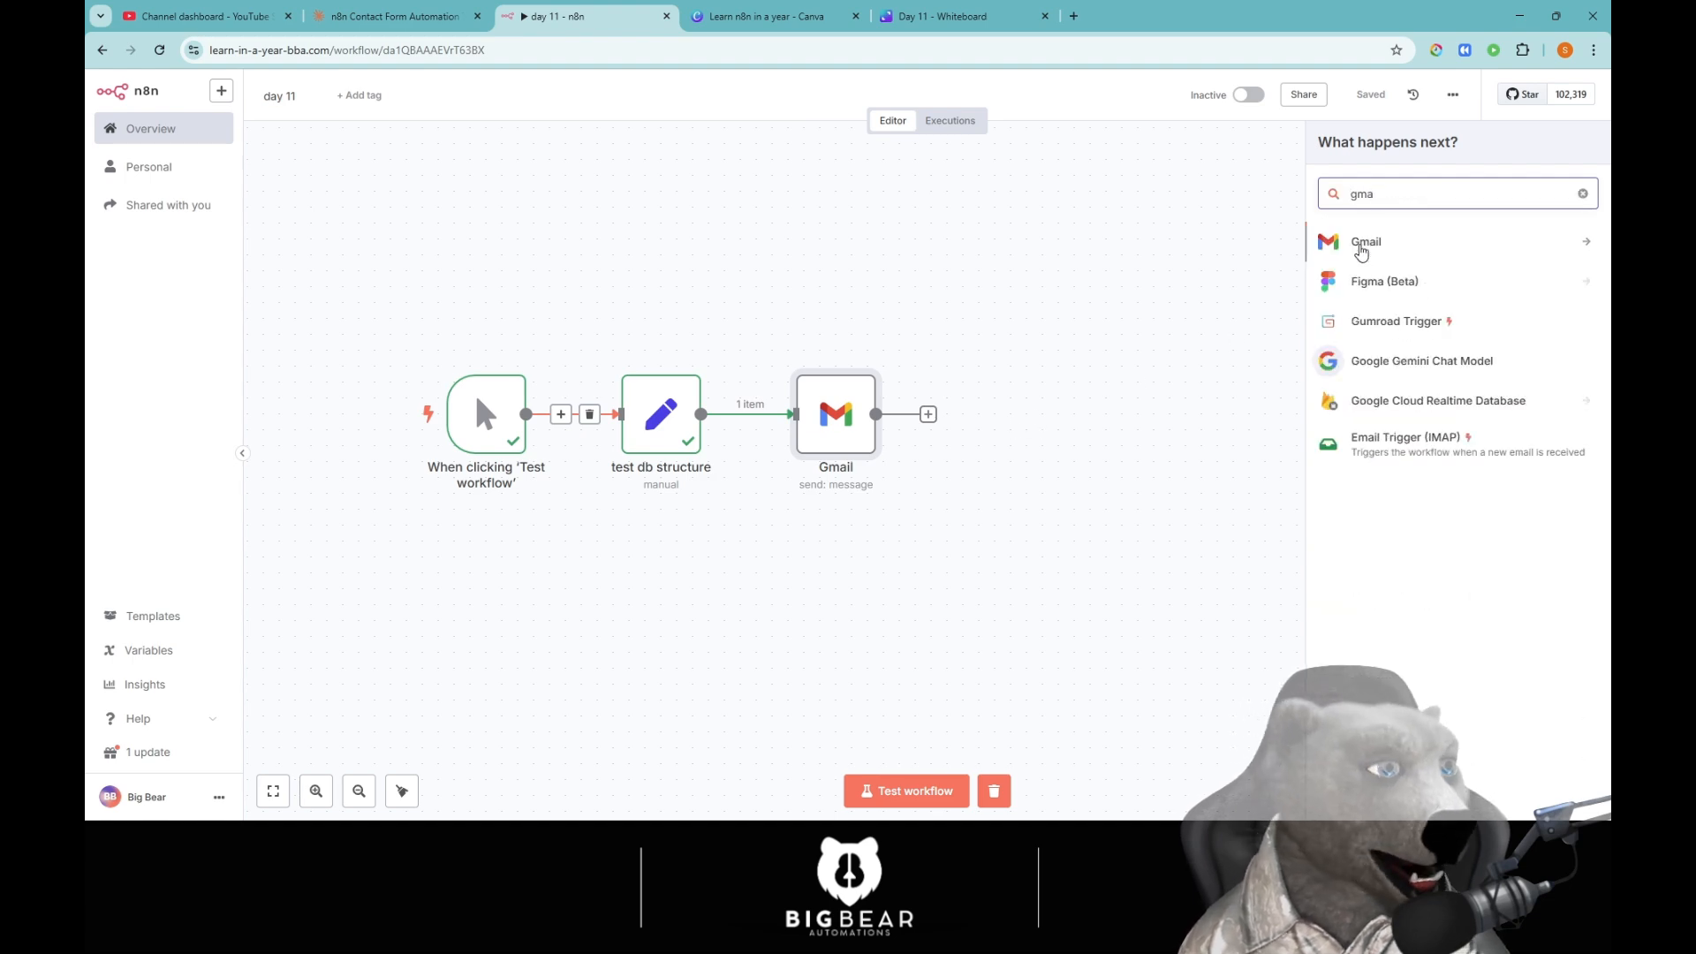
pyautogui.click(1361, 250)
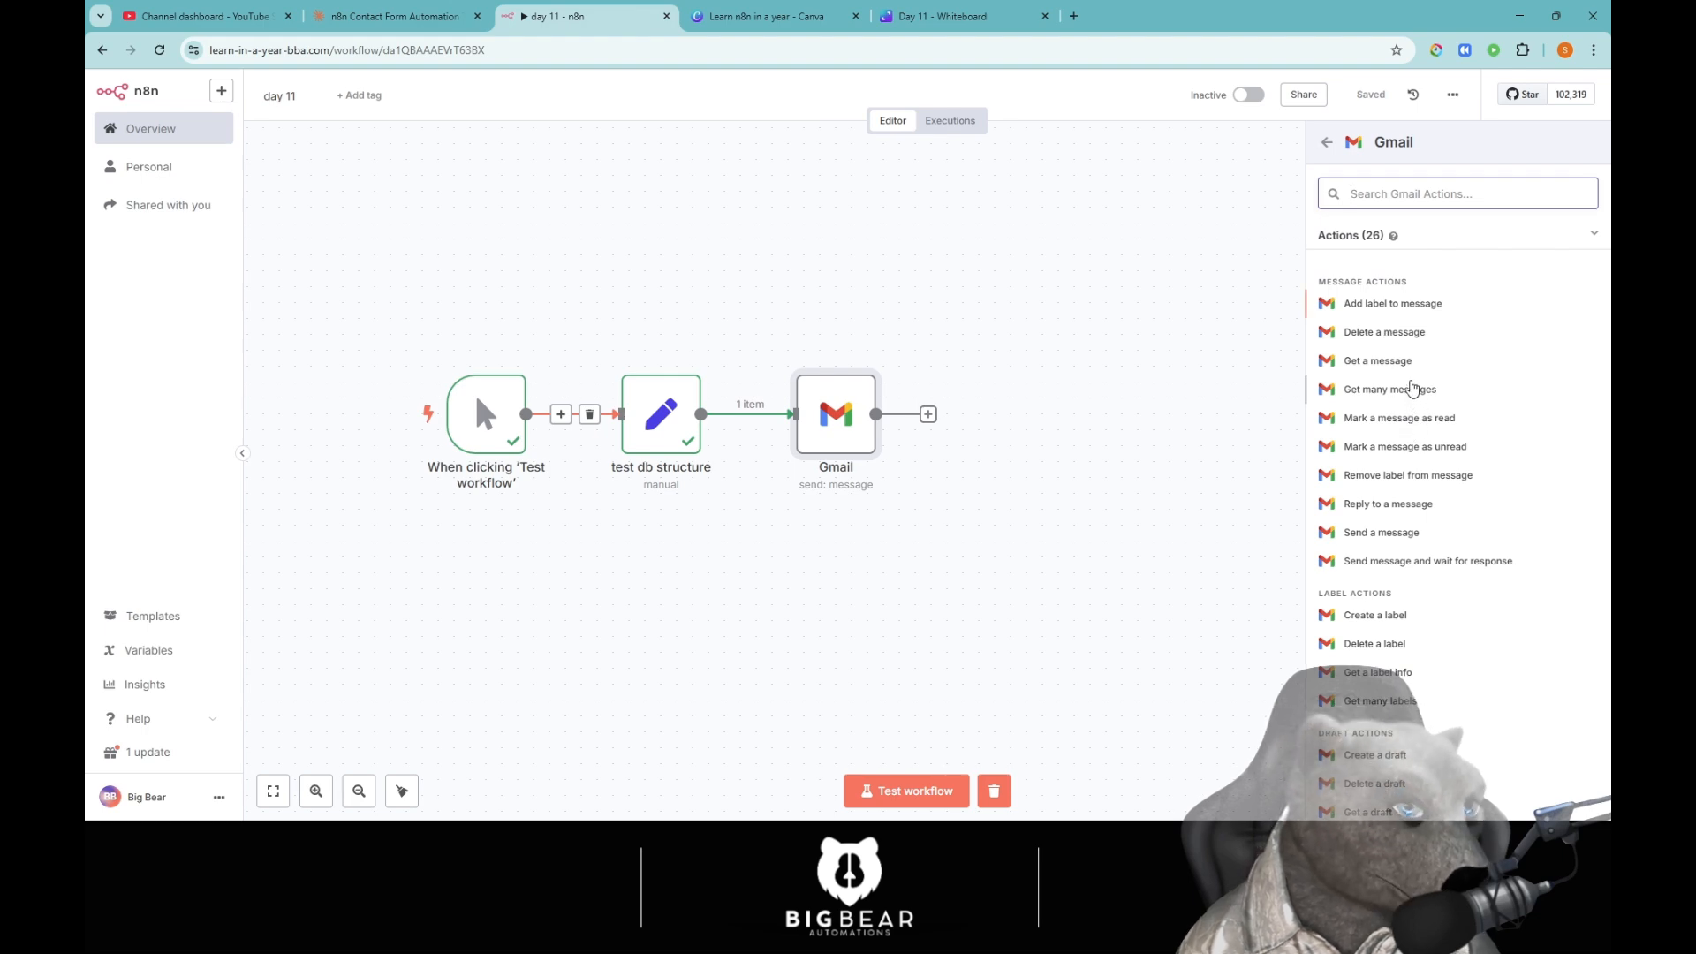
pyautogui.click(1393, 308)
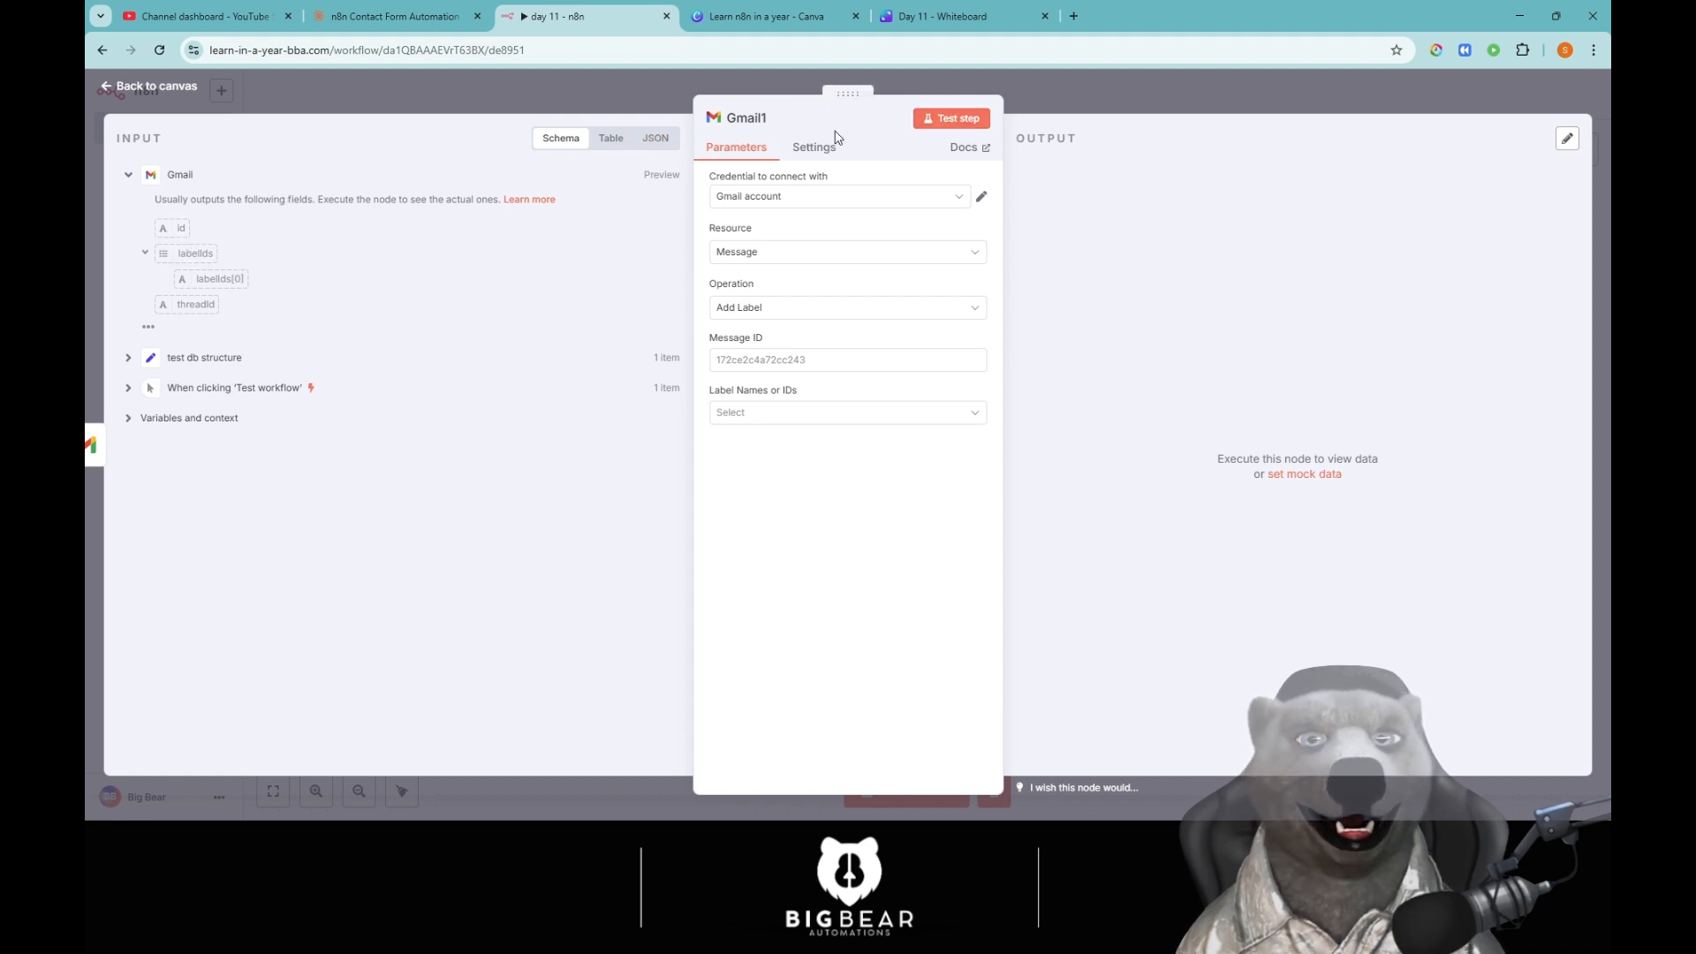
pyautogui.click(972, 120)
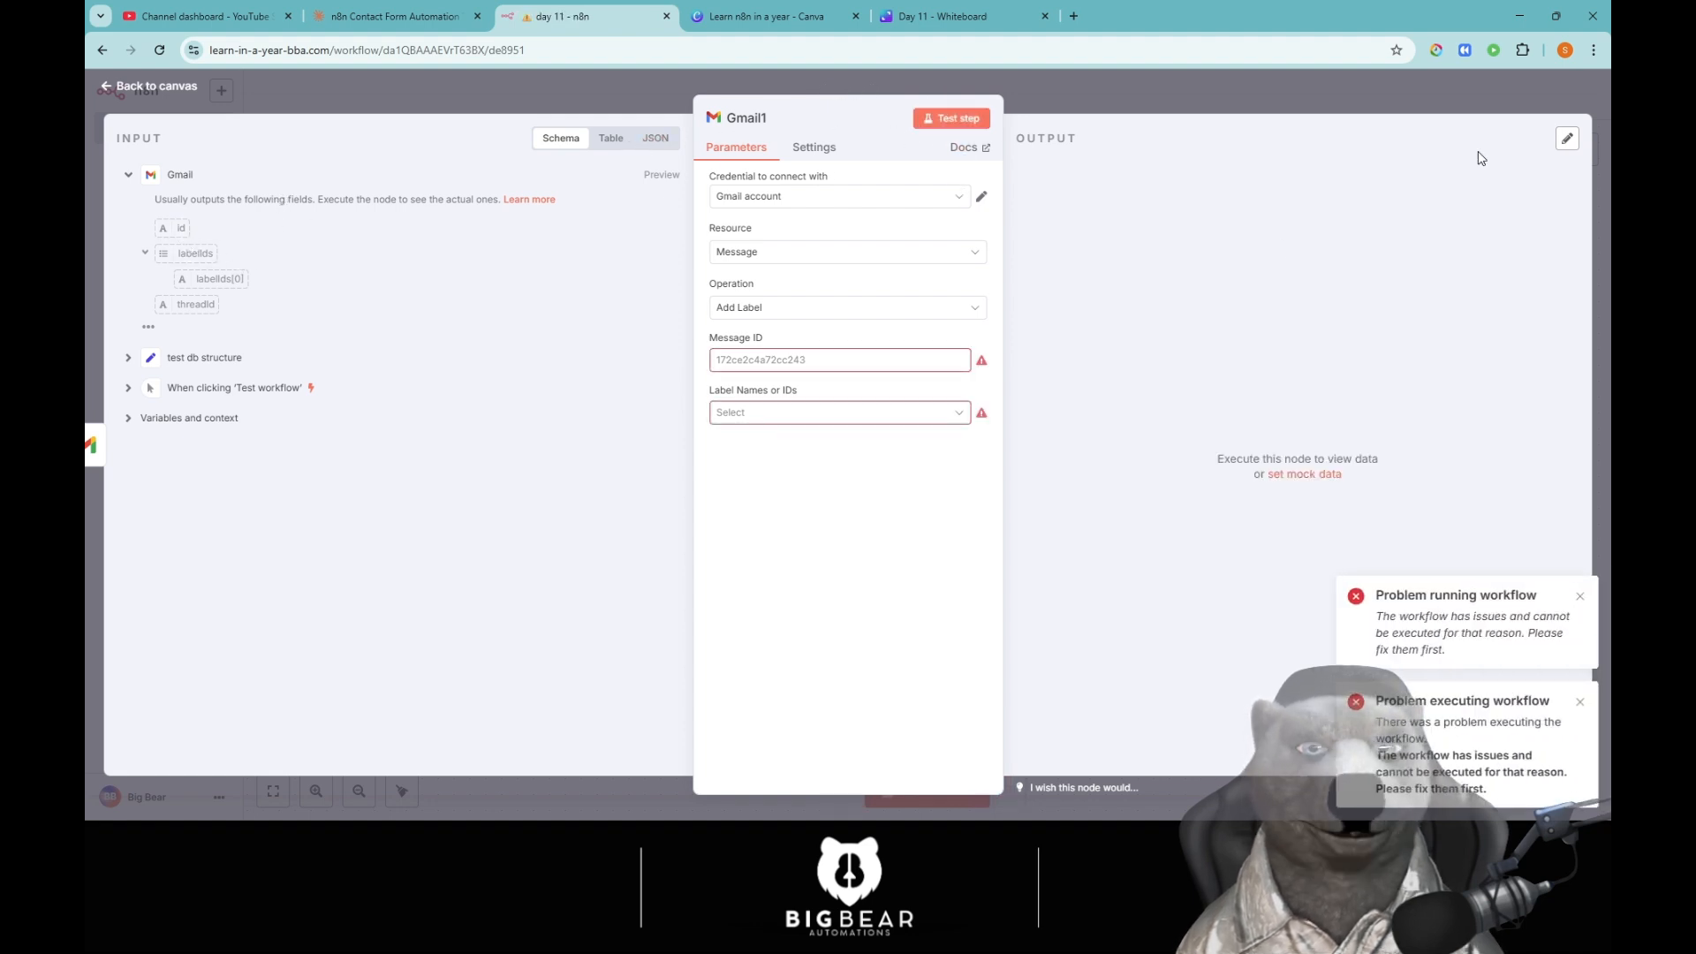
pyautogui.press('Escape')
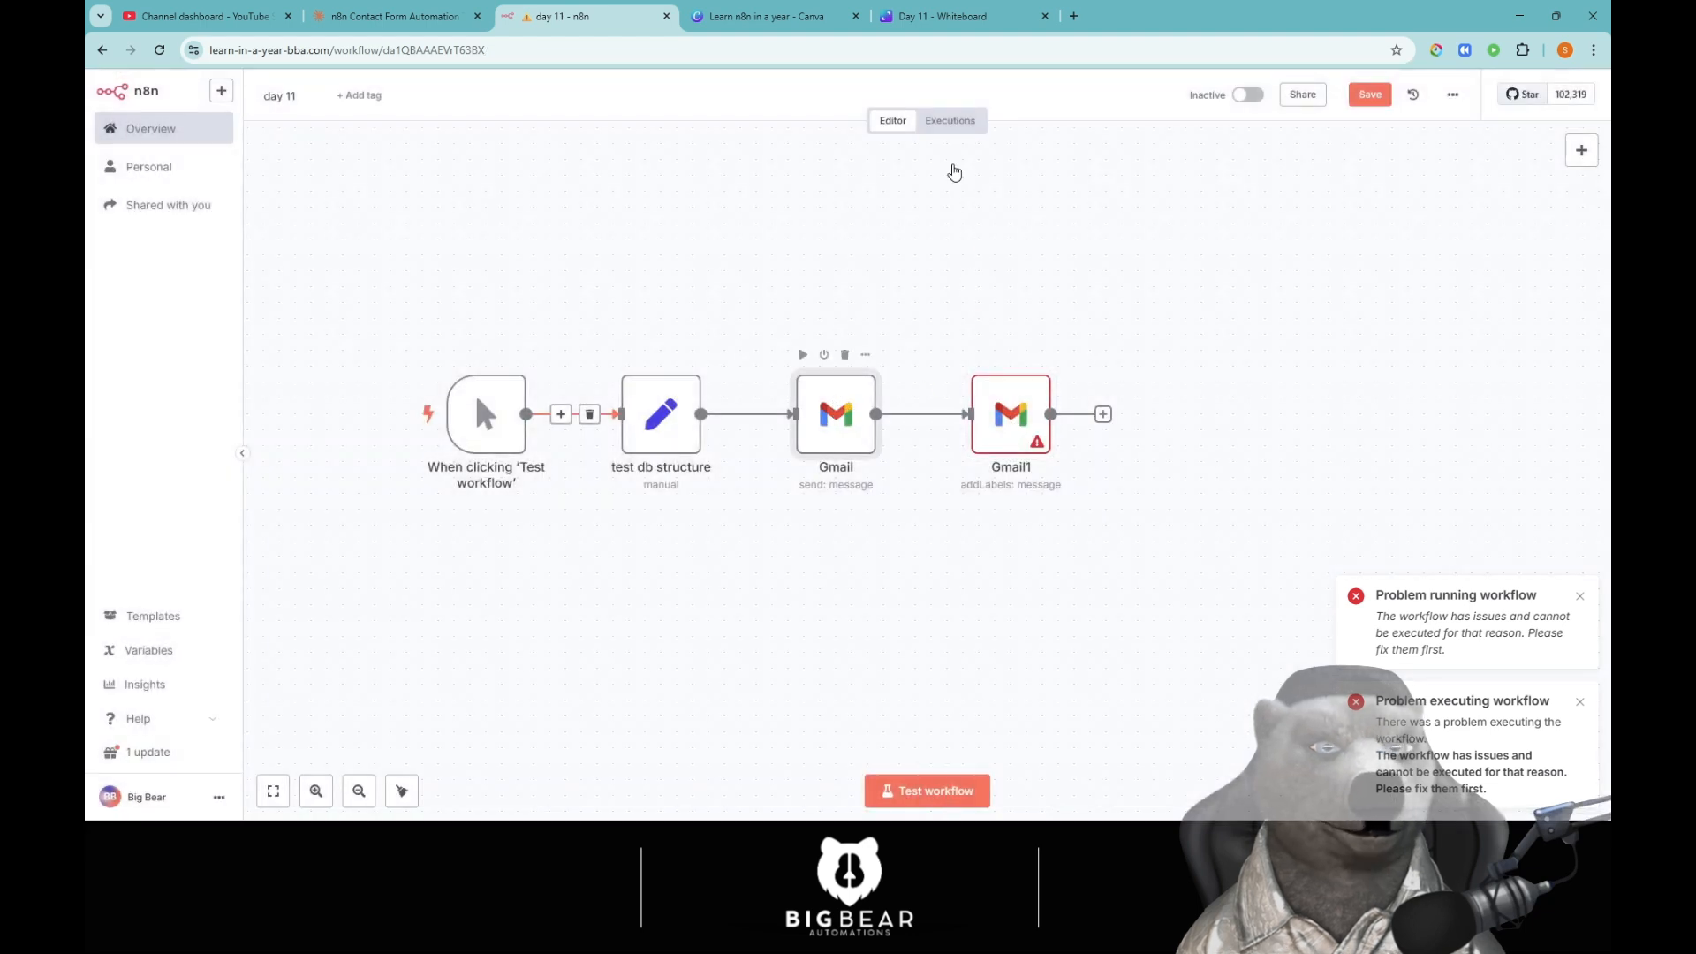
# Run the Gmail send-message node to produce the sent email's output.
pyautogui.doubleClick(836, 414)
pyautogui.click(952, 117)
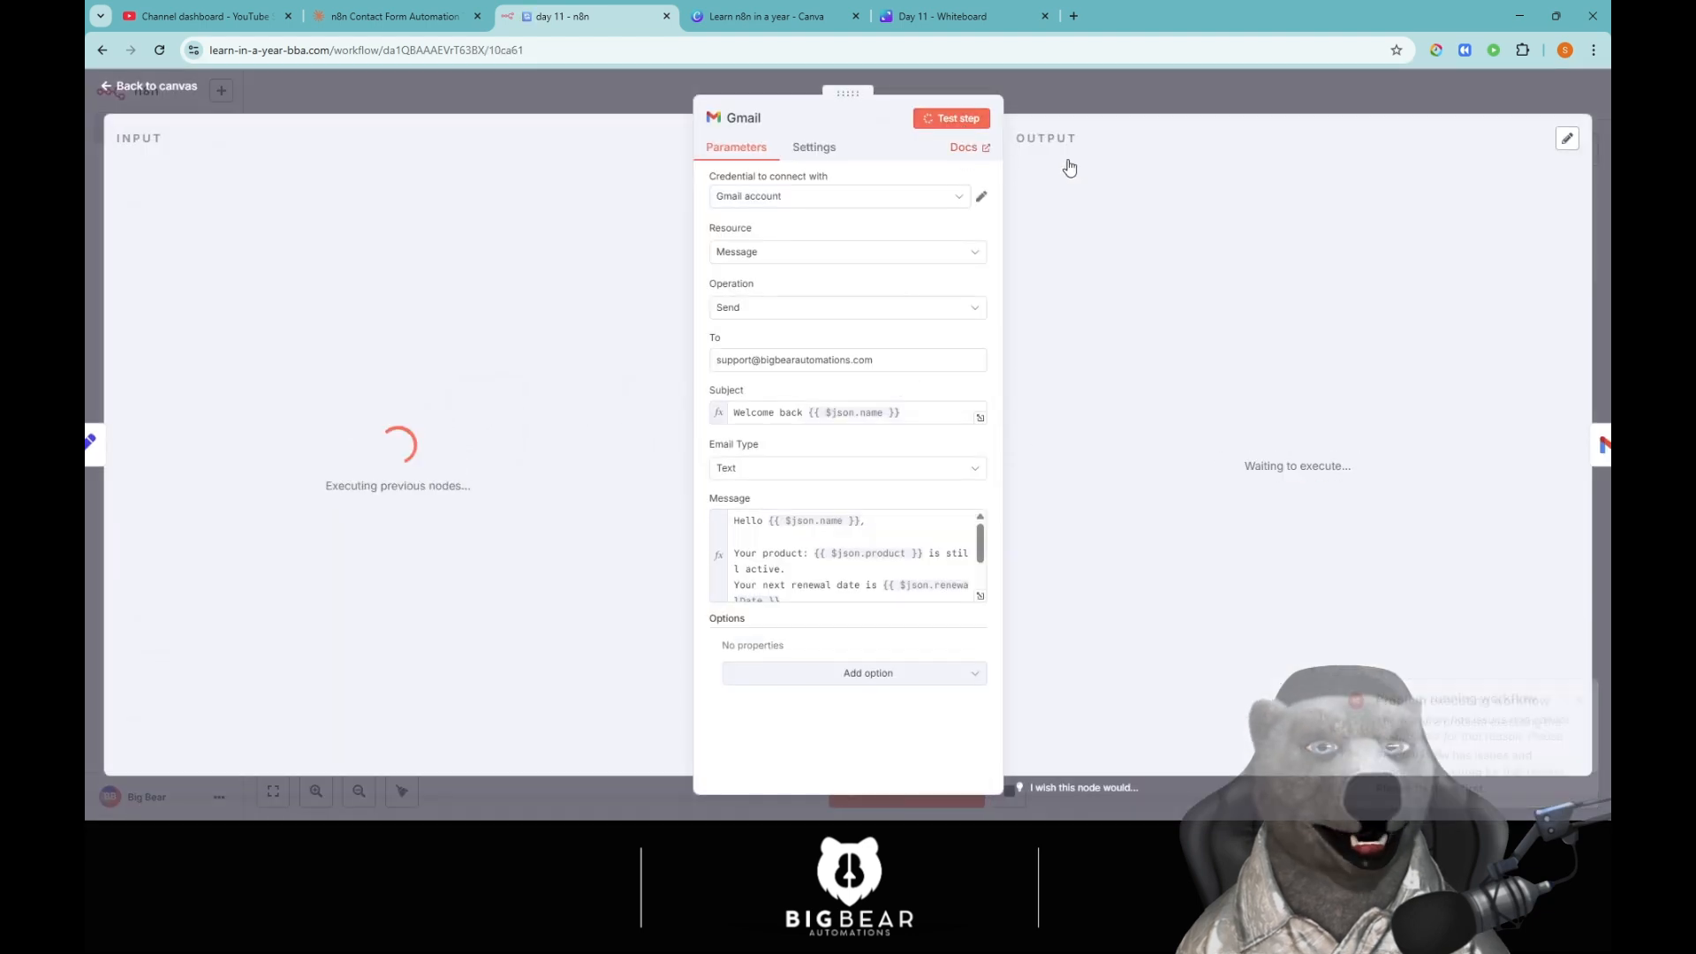
pyautogui.click(1138, 90)
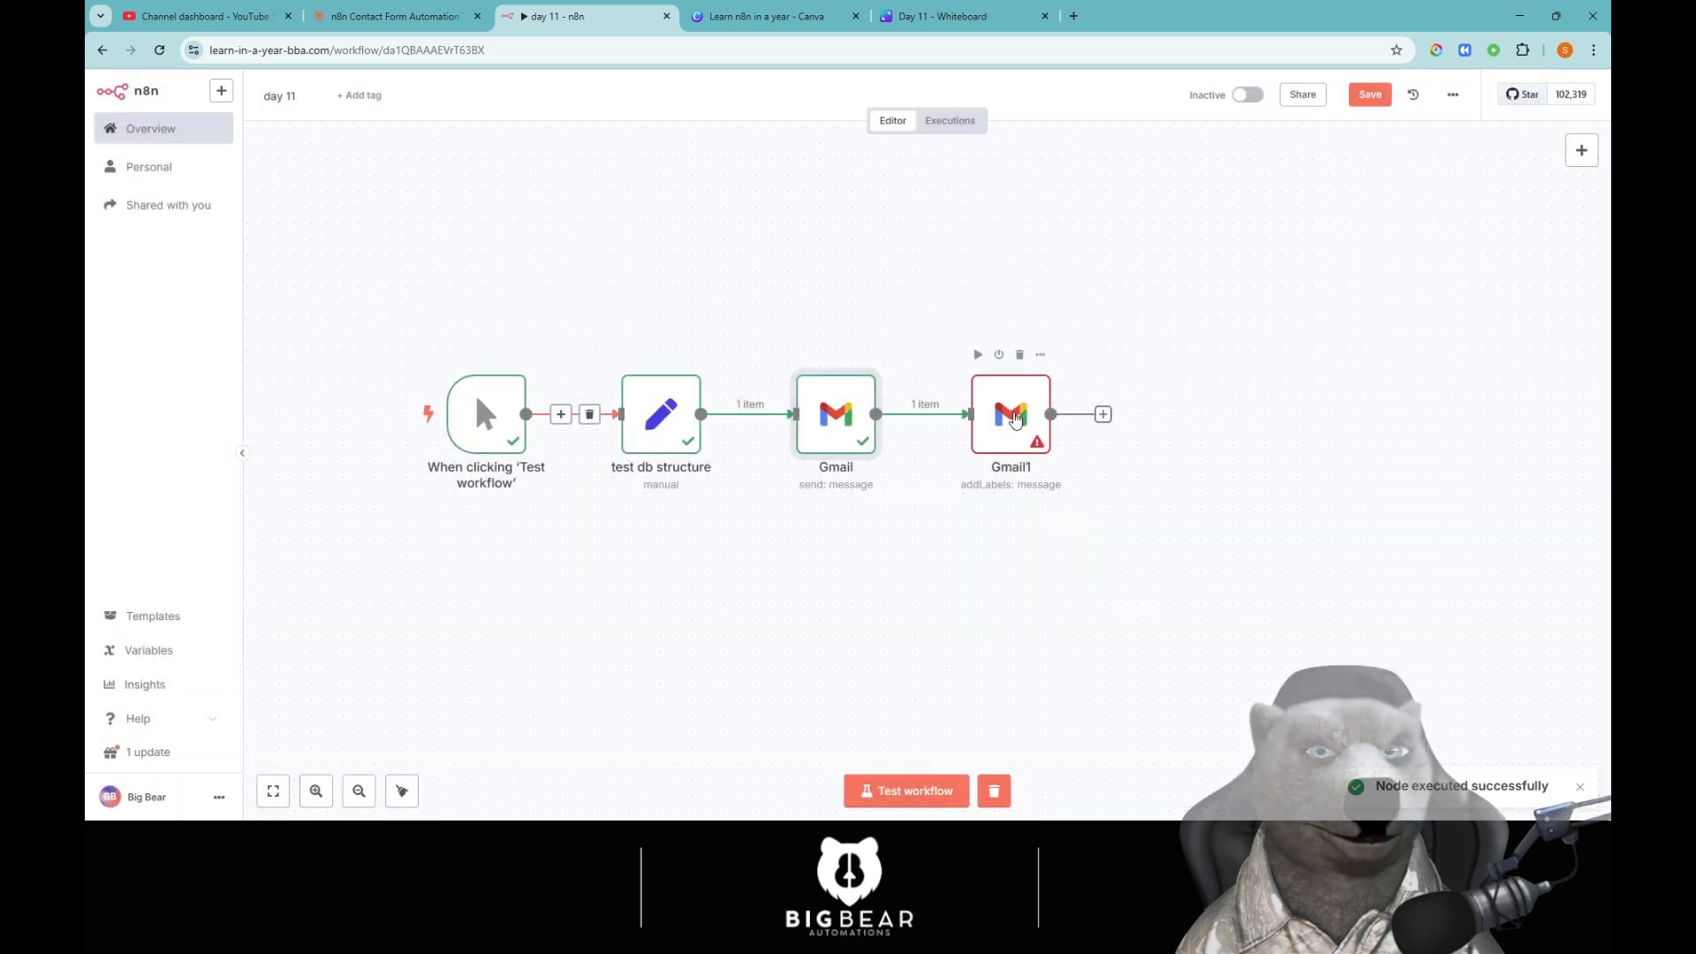
# Map {{ $json.id }} into Gmail1's Message ID, choose label 'N8n Test', and test it.
pyautogui.doubleClick(1010, 413)
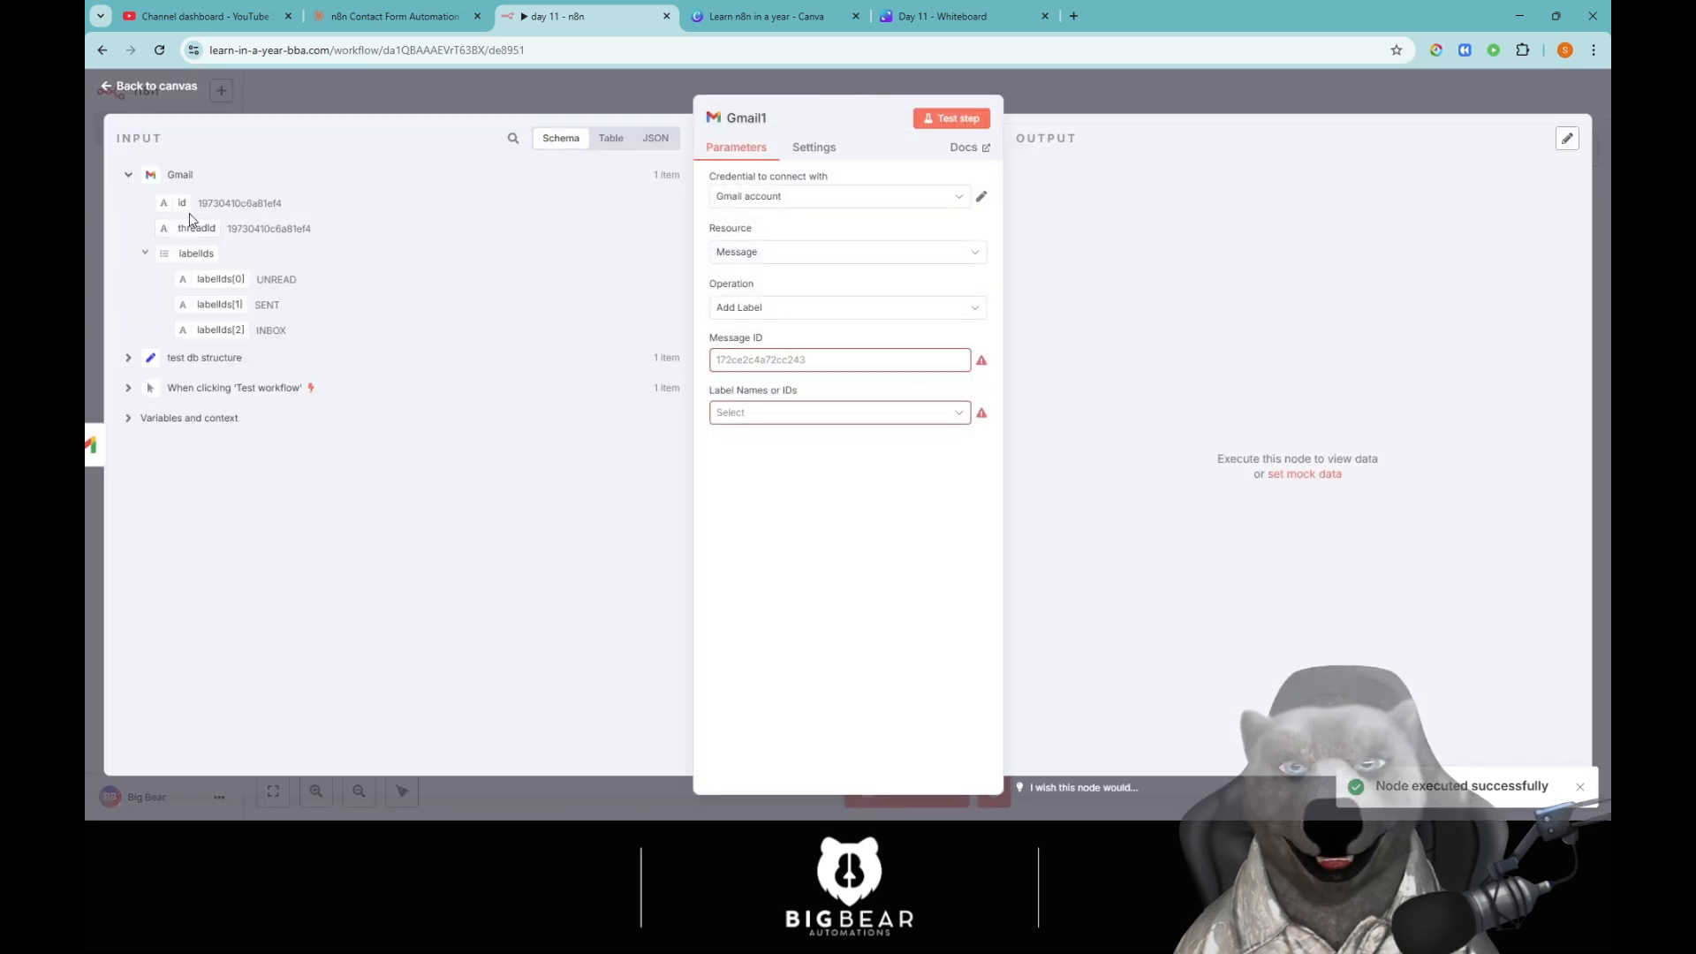
pyautogui.moveTo(175, 205); pyautogui.dragTo(800, 362)
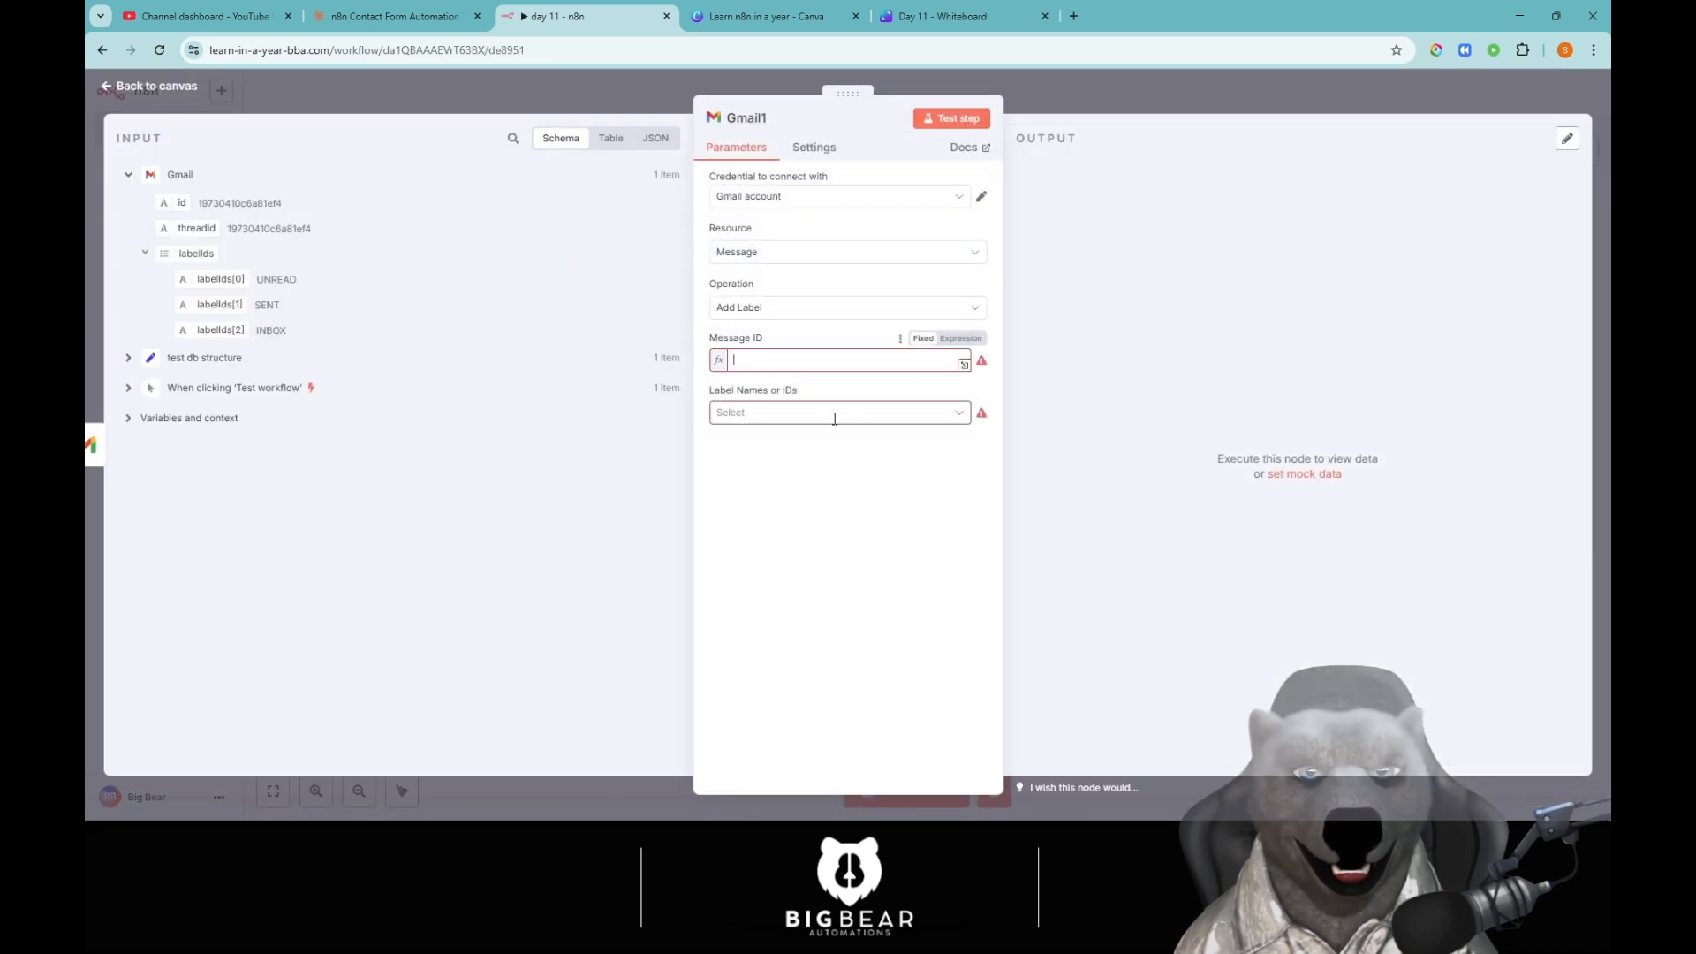
pyautogui.click(871, 575)
pyautogui.click(877, 429)
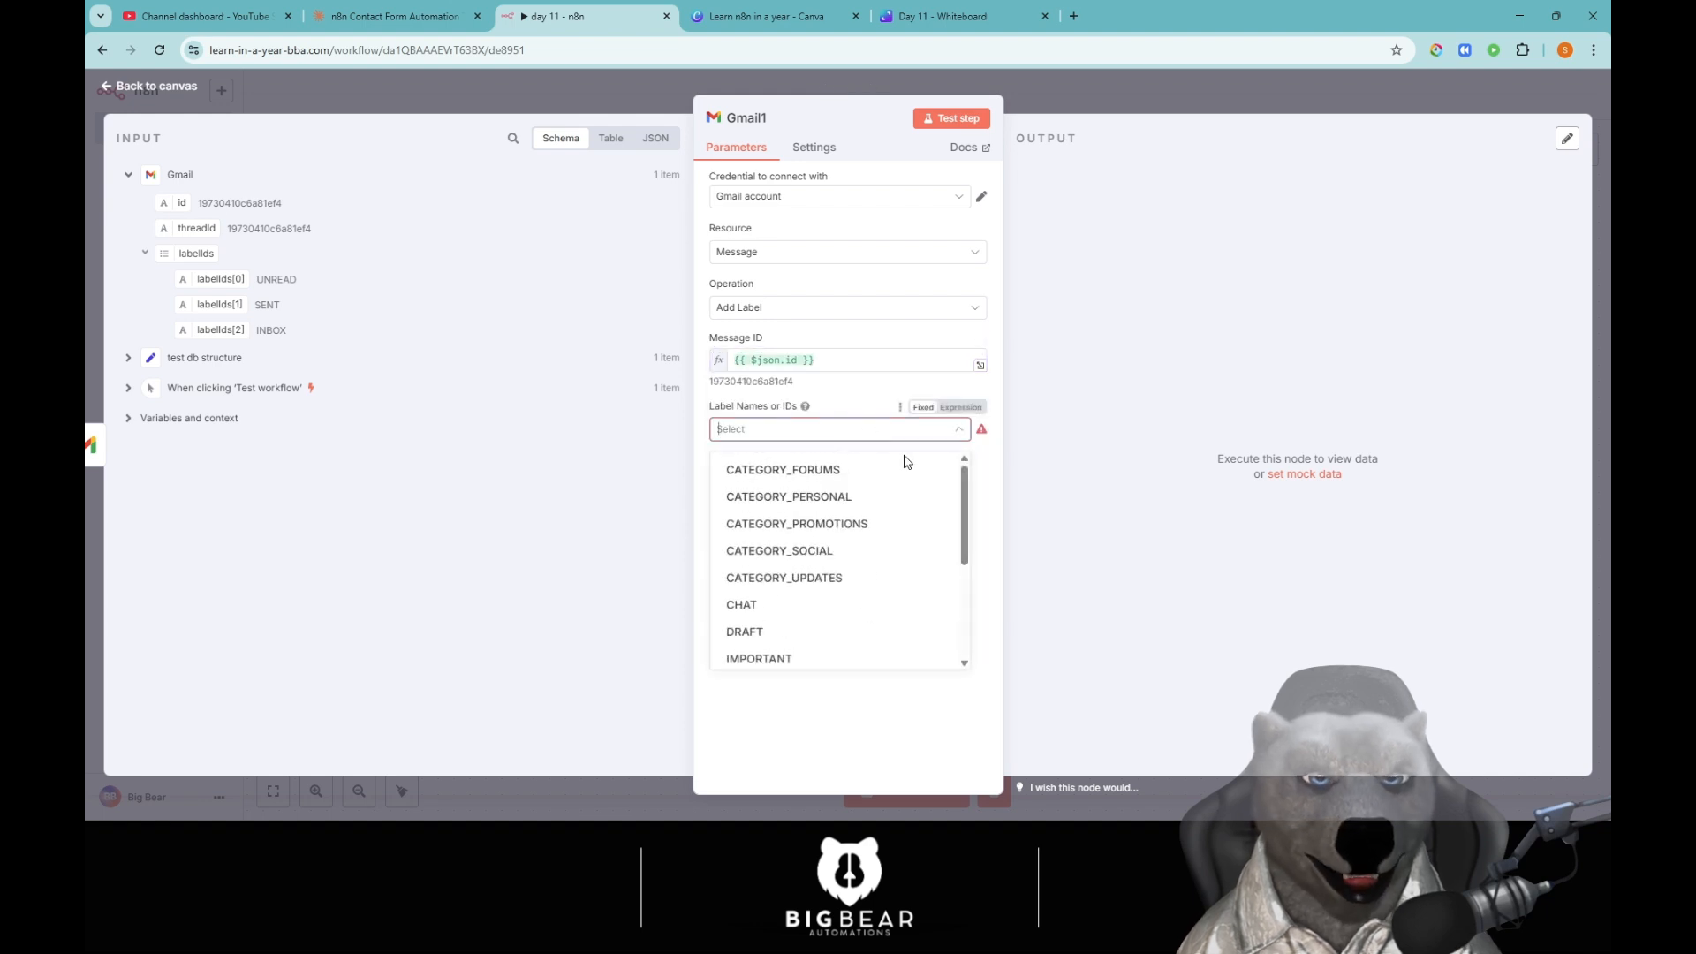
pyautogui.scroll(-3, 814, 592)
pyautogui.click(802, 521)
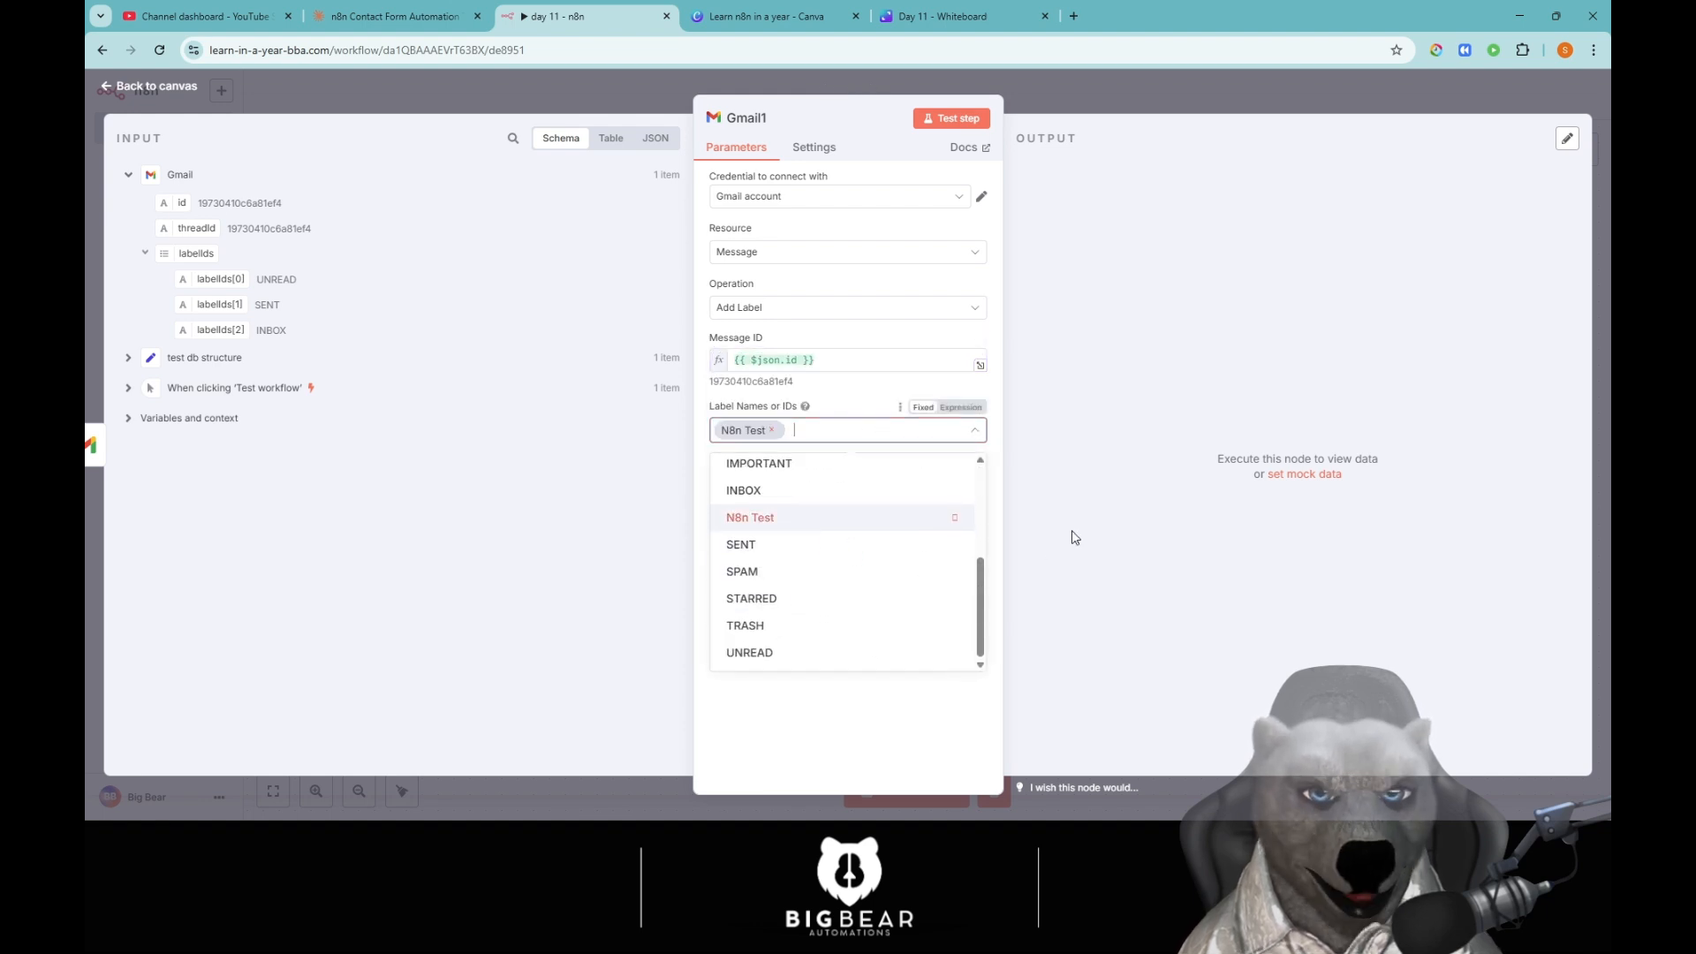
pyautogui.click(976, 118)
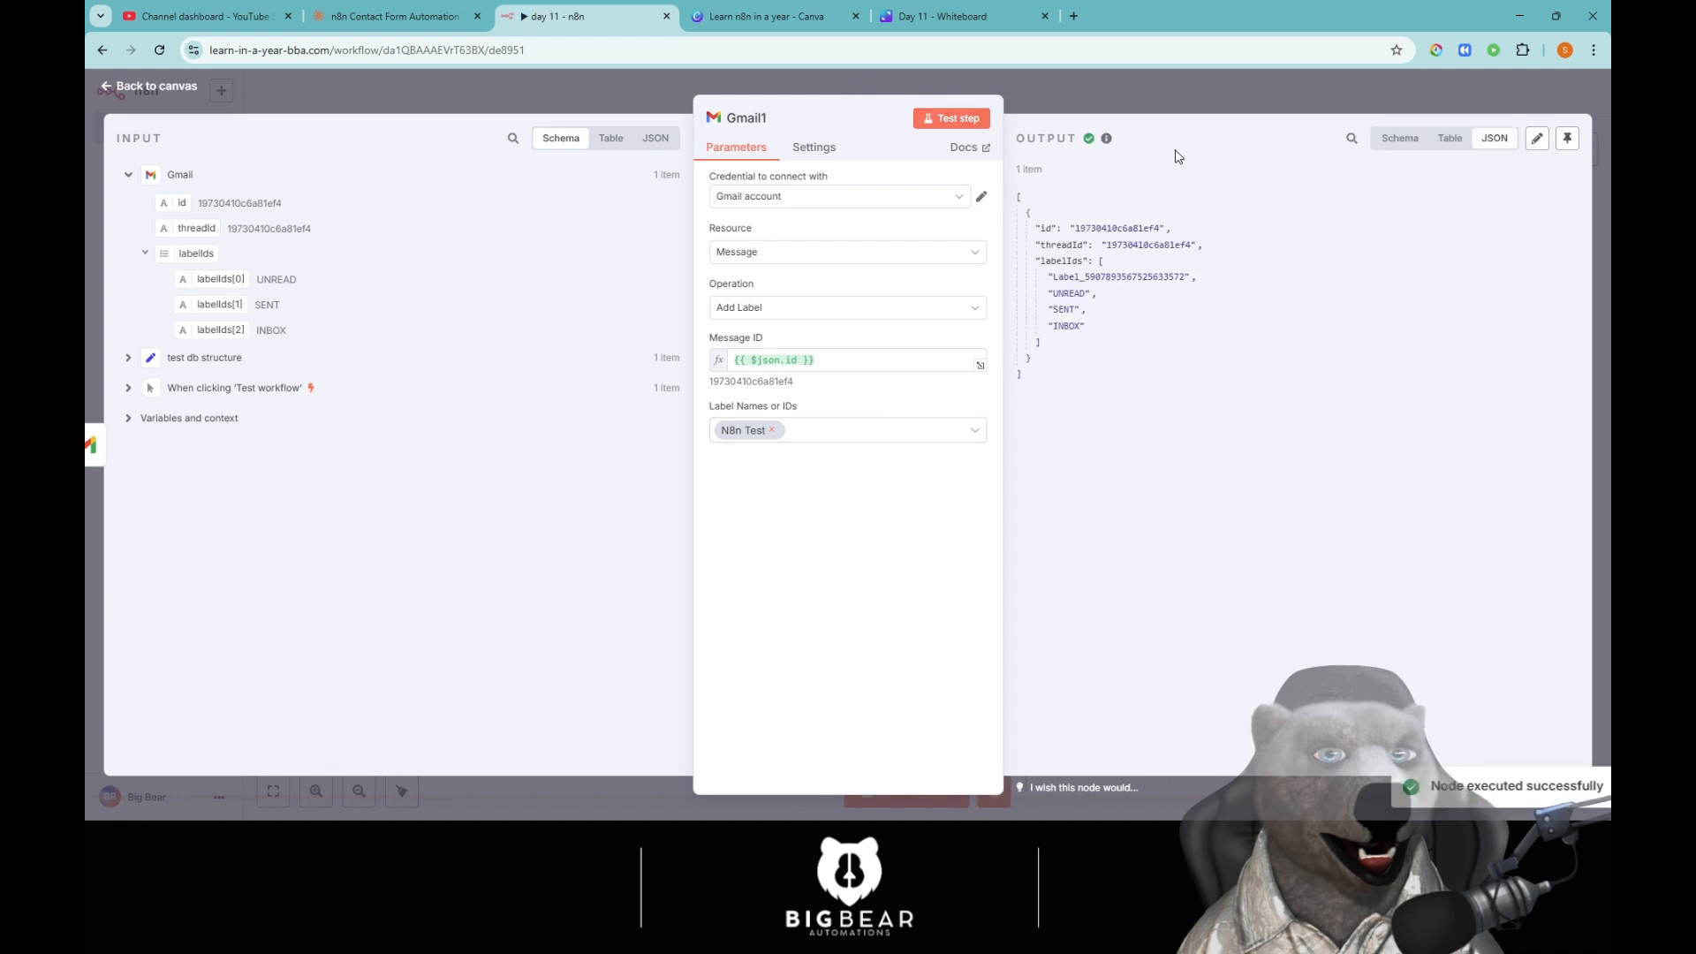
pyautogui.click(1136, 87)
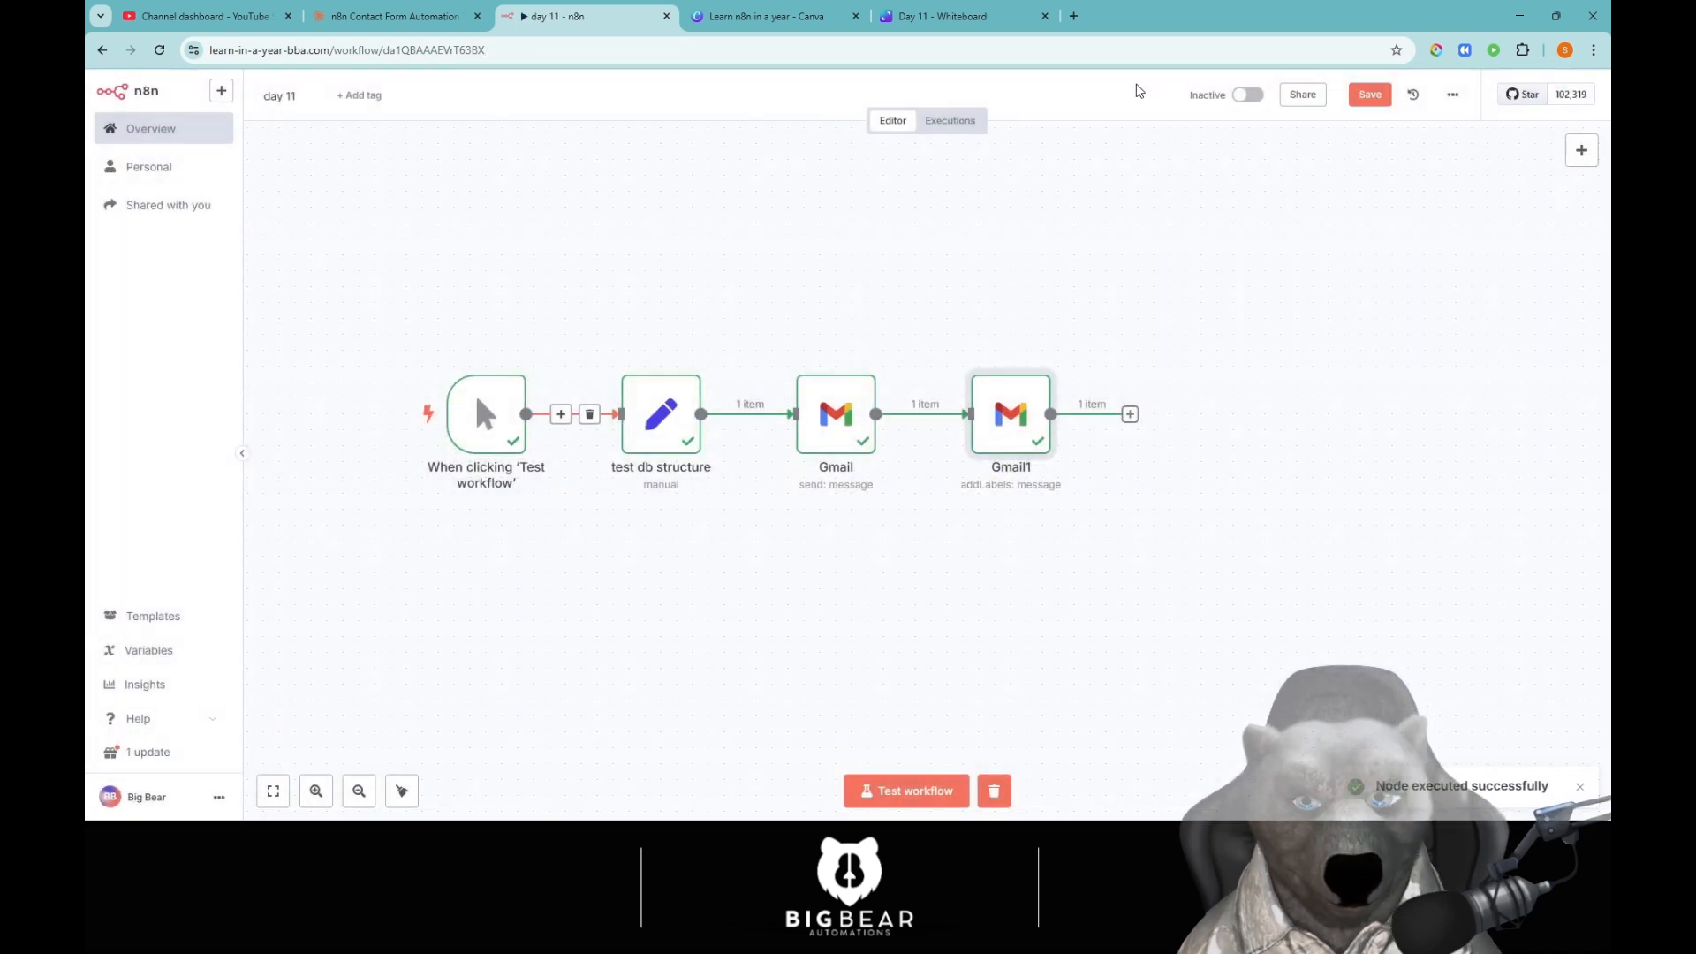
# Open a new browser window and bring the Gmail 'N8n Test' label tab into it.
pyautogui.click(1075, 16)
pyautogui.moveTo(1115, 23); pyautogui.dragTo(1042, 106)
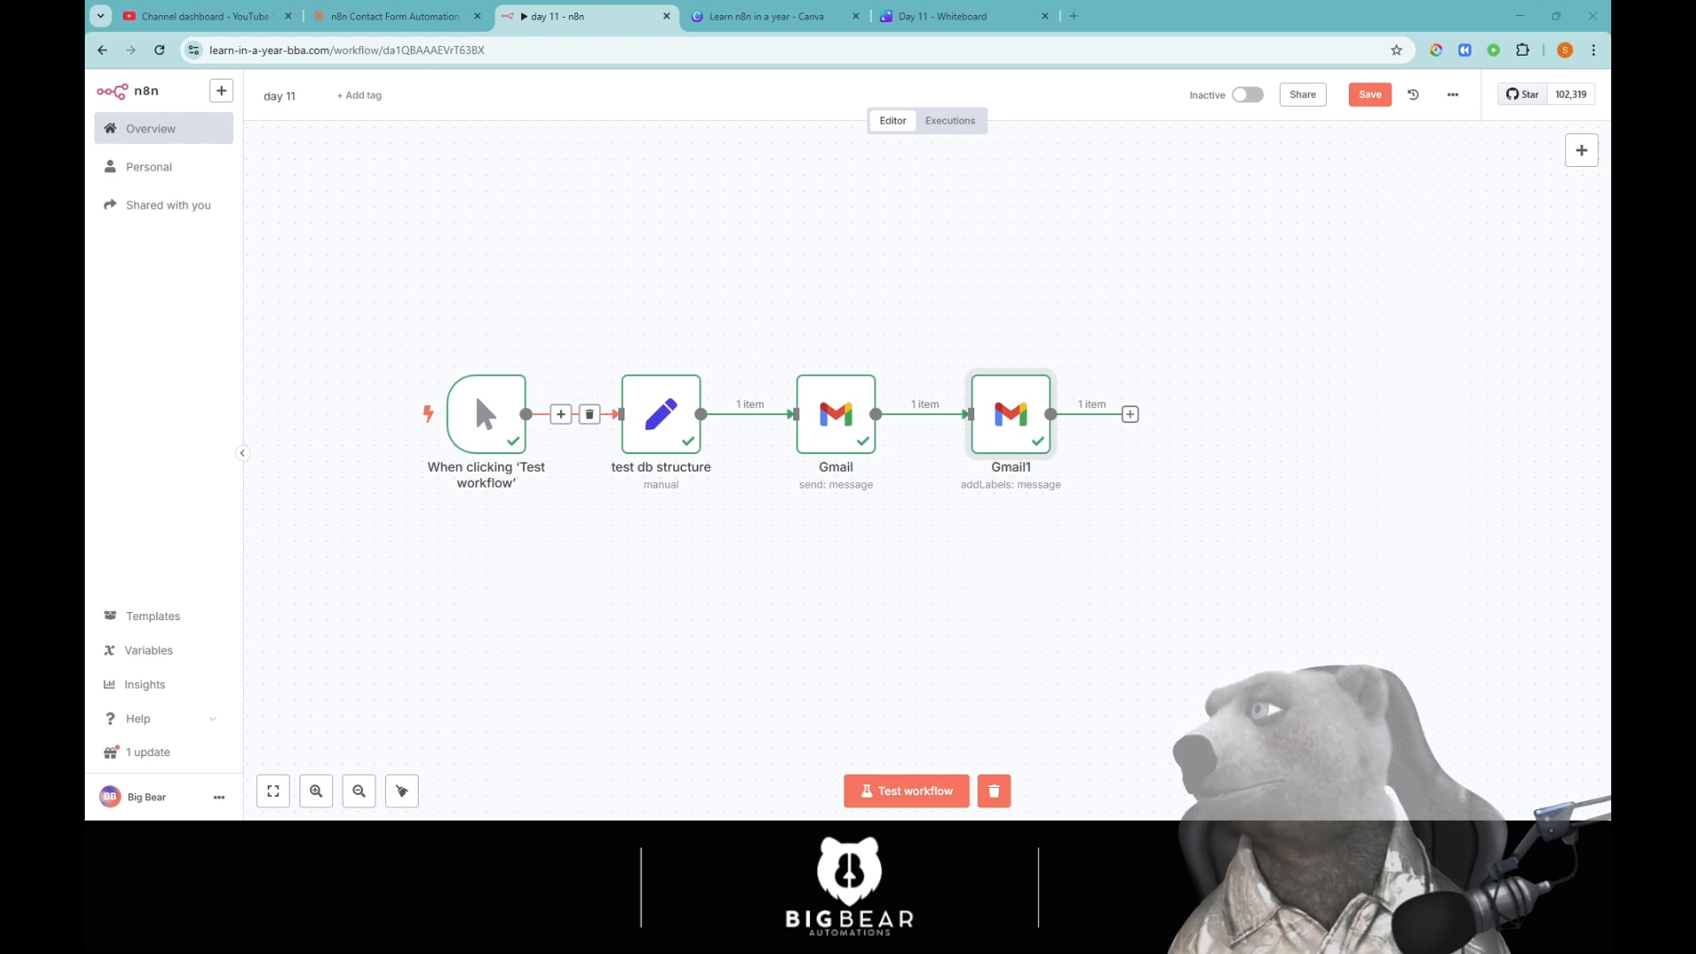
pyautogui.moveTo(1129, 20); pyautogui.dragTo(1100, 23)
# Open the welcome-back email, highlight its Plan Pro and 2025-06-15 renewal lines, then return to n8n.
pyautogui.click(649, 219)
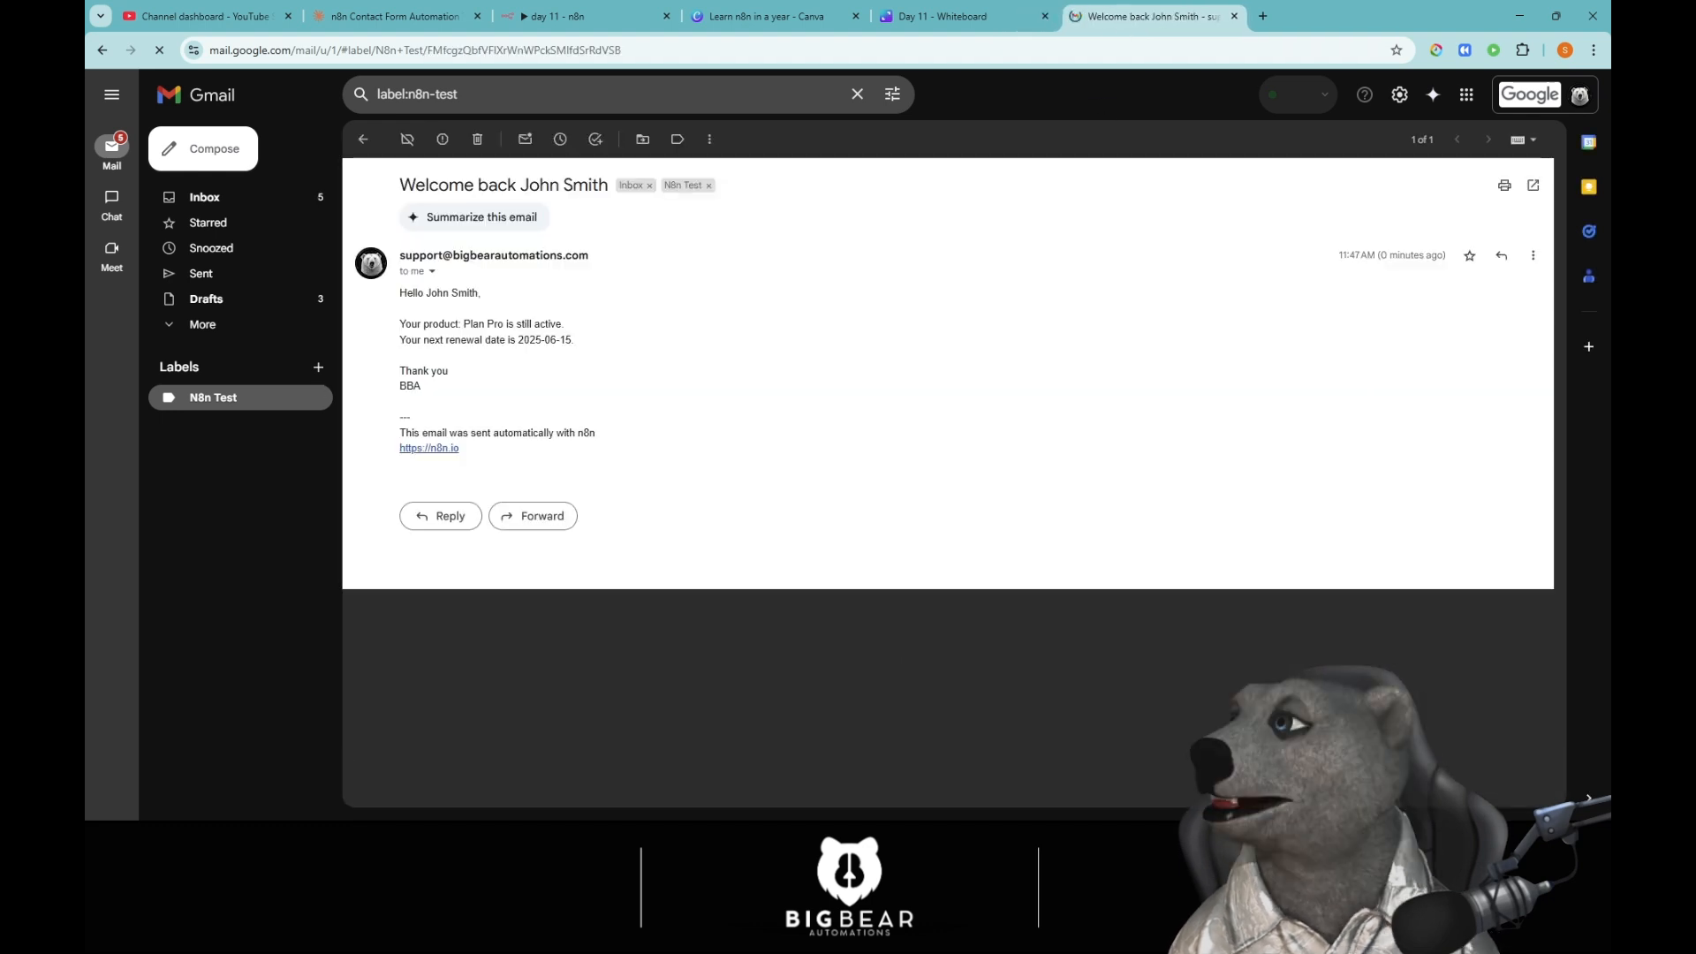
pyautogui.moveTo(485, 322); pyautogui.dragTo(574, 325)
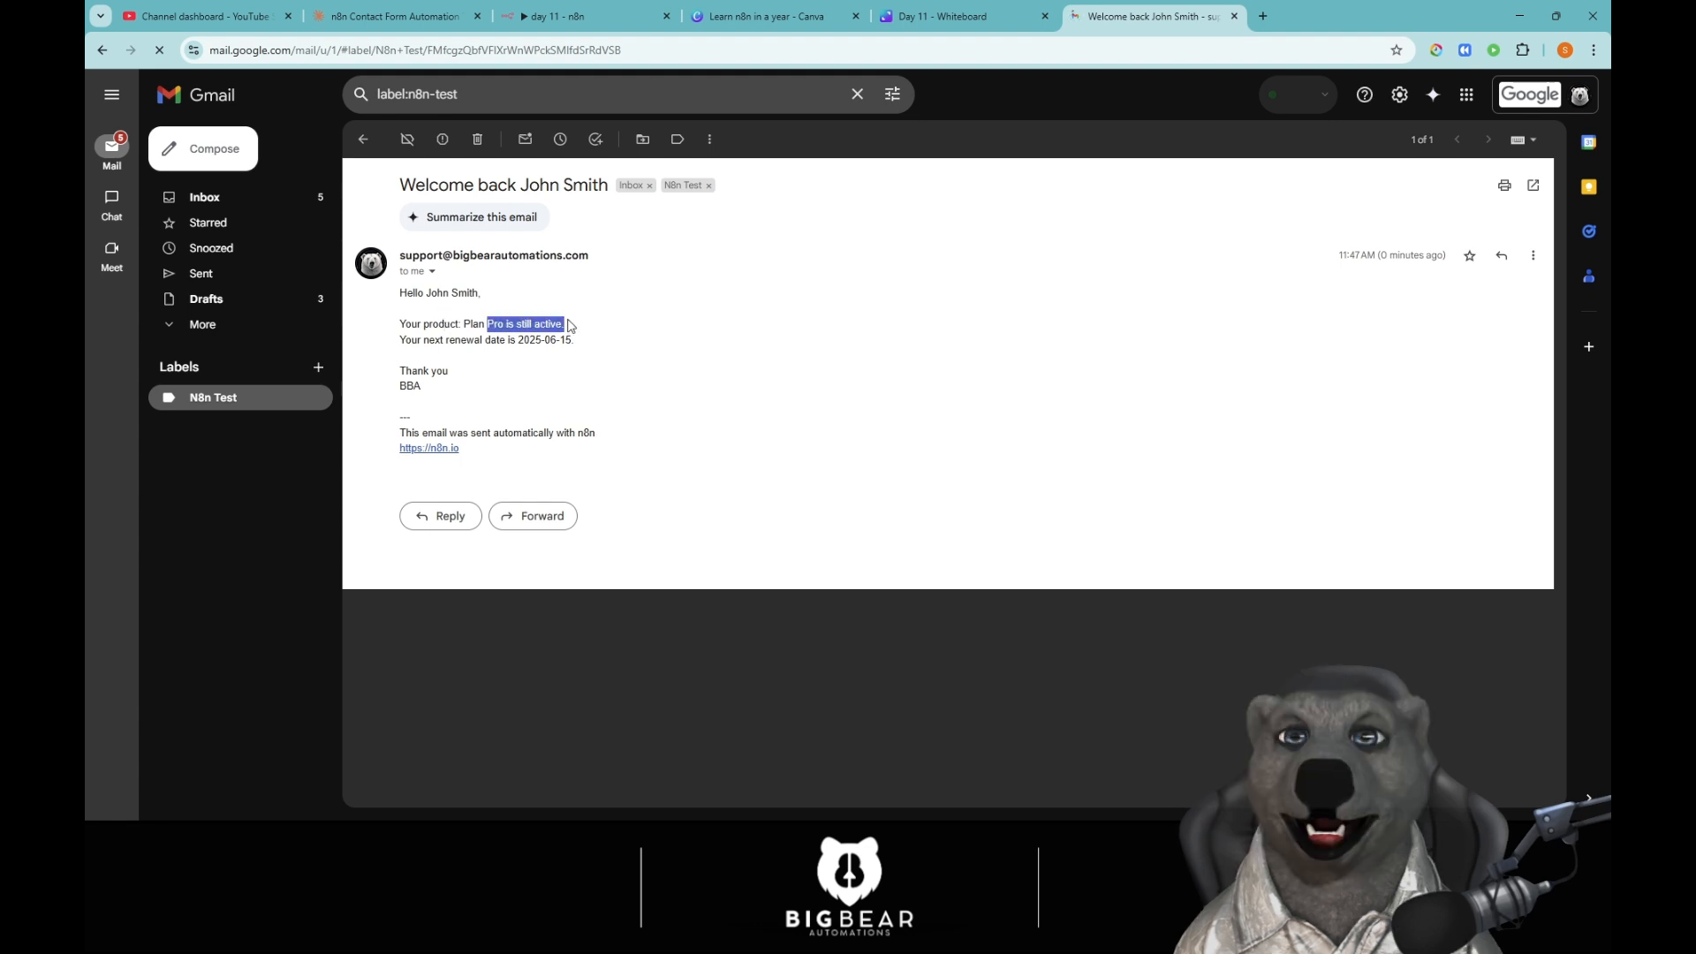
pyautogui.click(503, 362)
pyautogui.moveTo(444, 340)
pyautogui.mouseDown()
pyautogui.moveTo(645, 346)
pyautogui.moveTo(442, 340)
pyautogui.mouseUp()
pyautogui.click(580, 359)
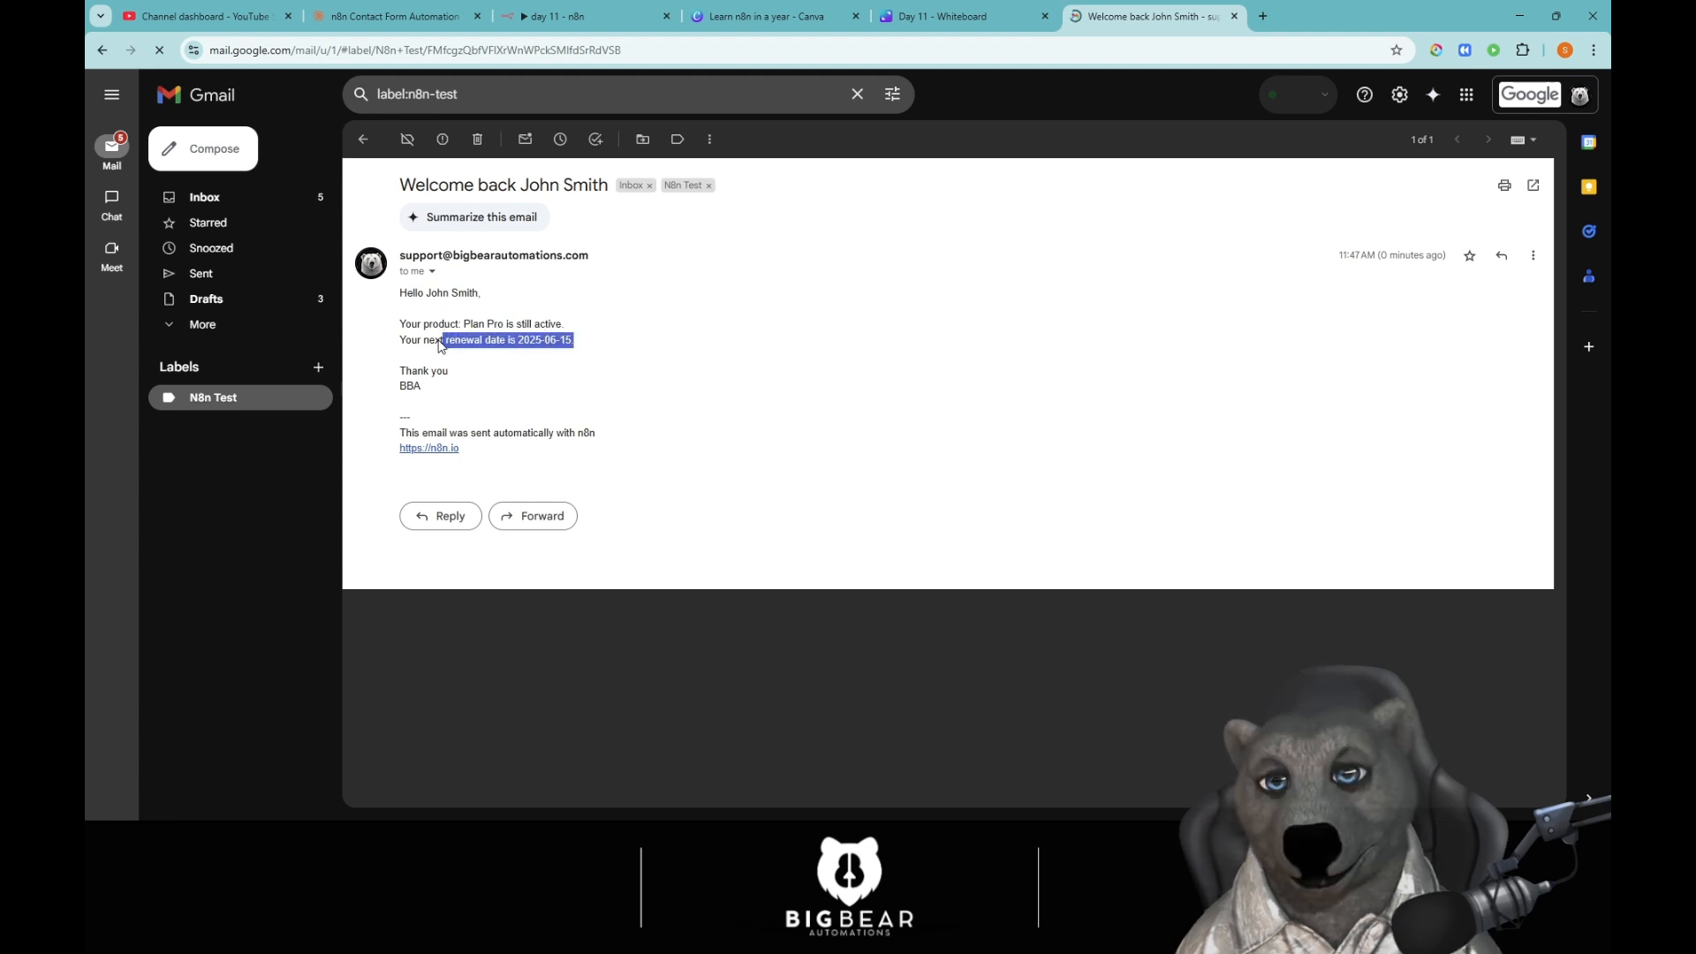
pyautogui.click(458, 407)
pyautogui.moveTo(458, 407); pyautogui.dragTo(389, 256)
pyautogui.click(835, 414)
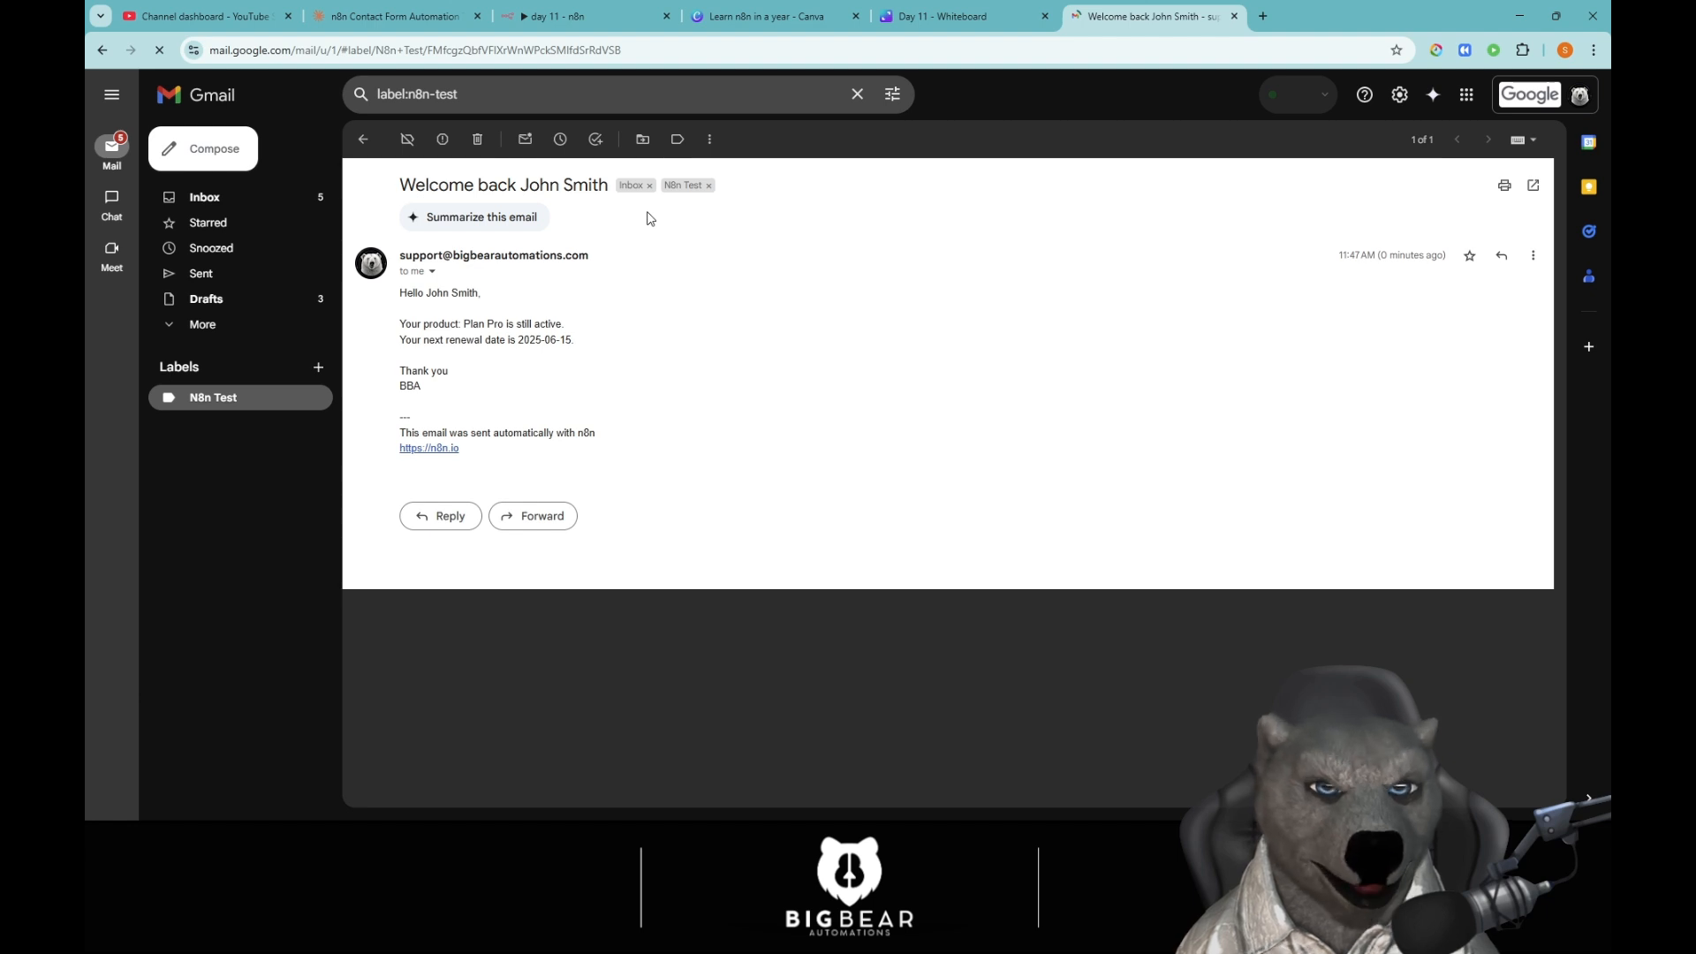
pyautogui.hotkey('ctrl', '3')
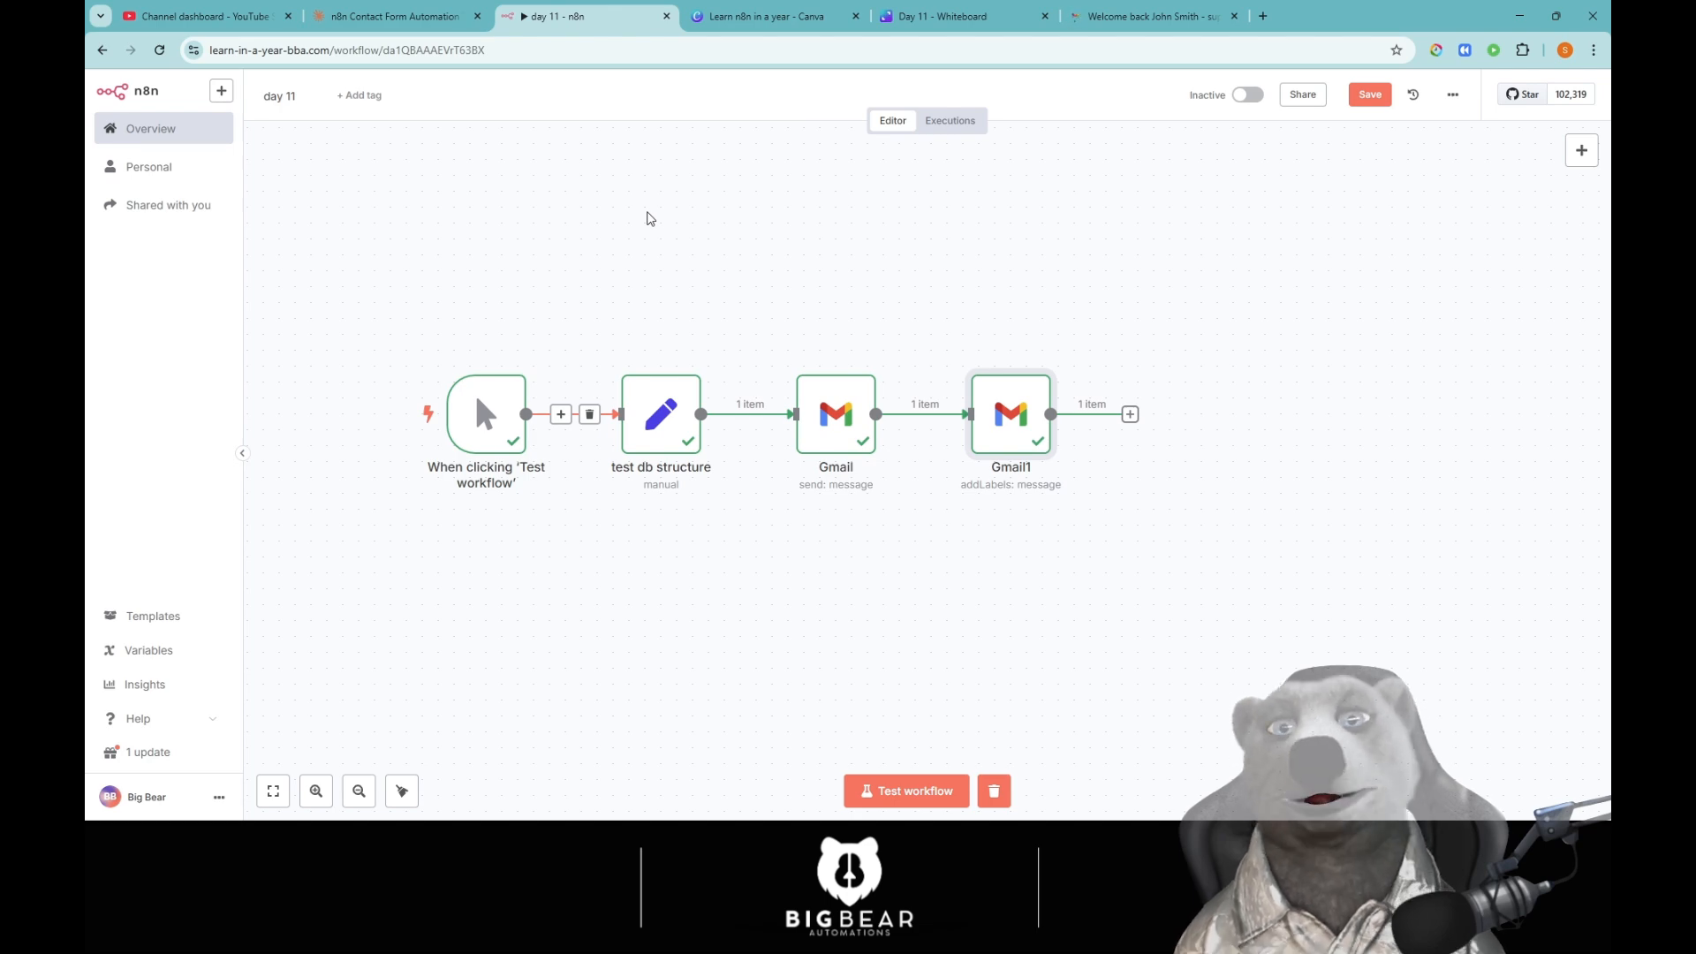
# In 'test db structure', replace the space in the name value with \n and test the step.
pyautogui.click(722, 232)
pyautogui.click(673, 415)
pyautogui.doubleClick(672, 416)
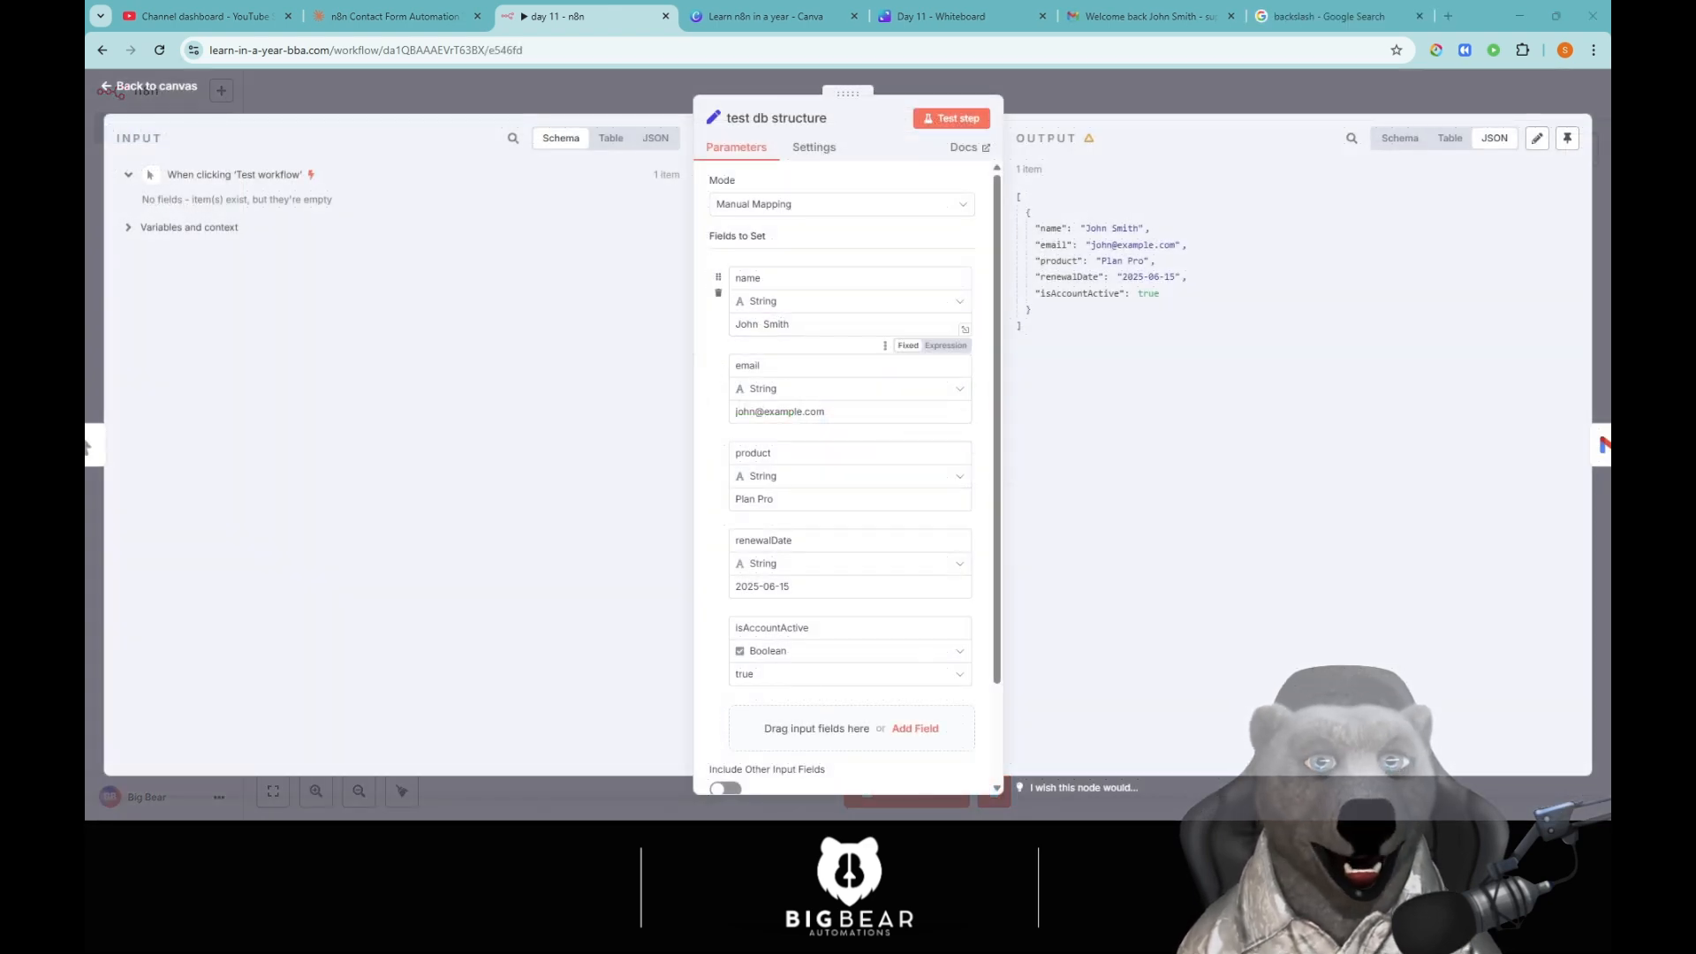
pyautogui.click(763, 325)
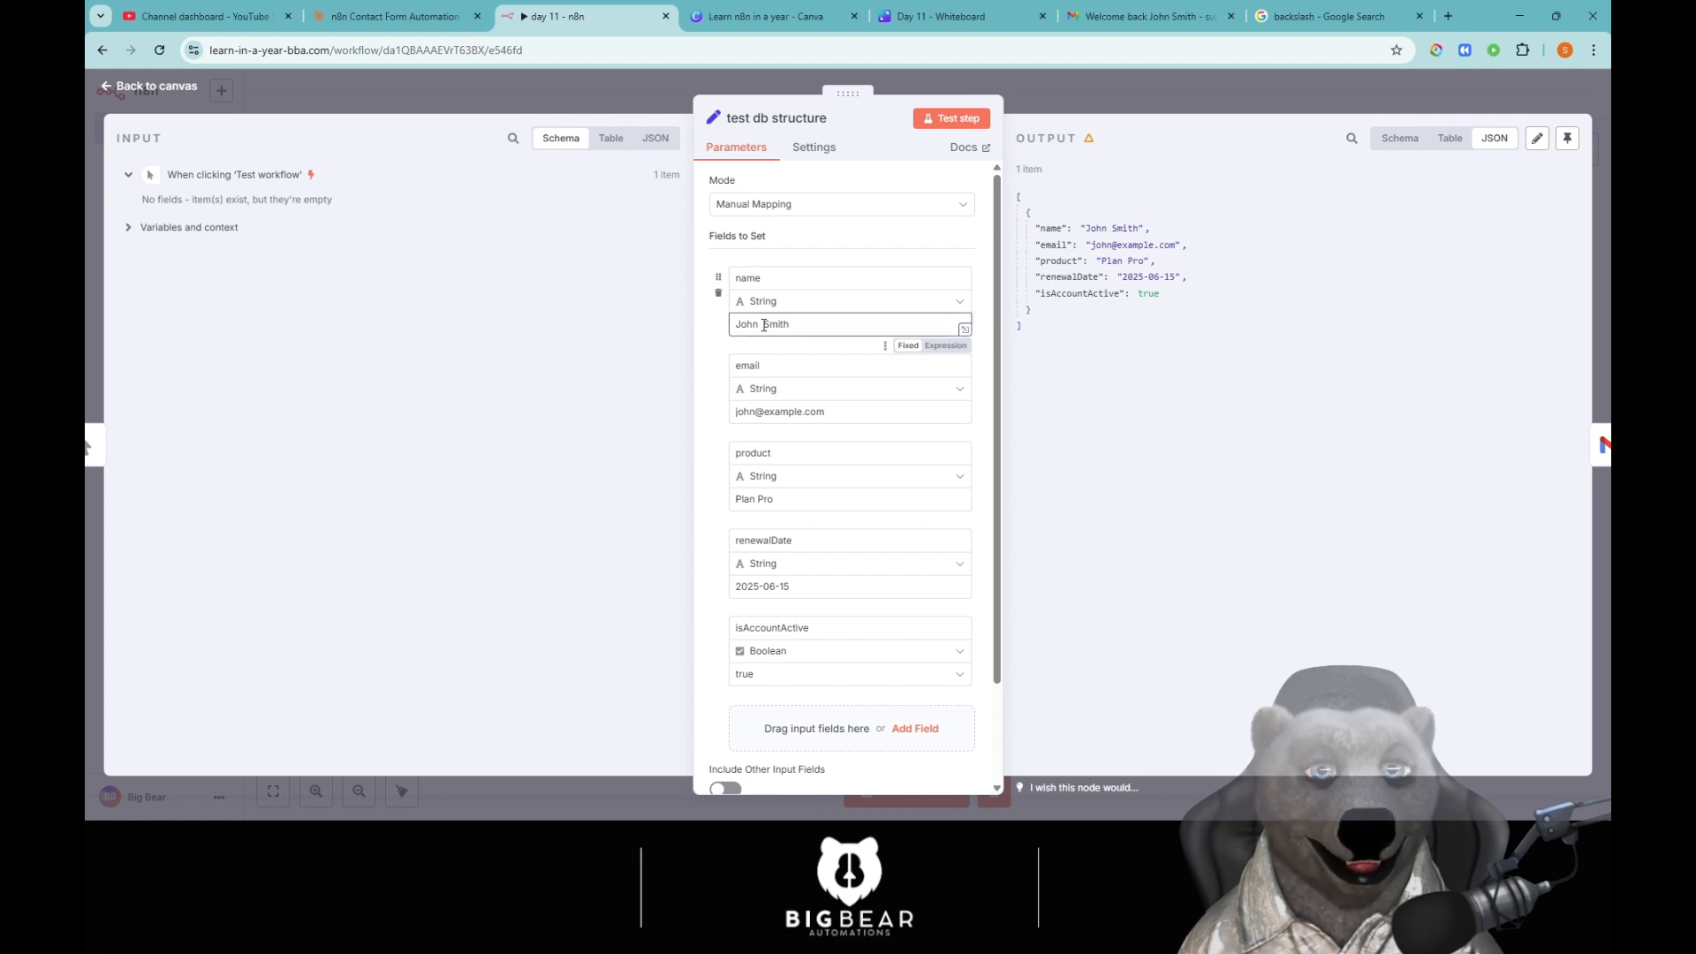
pyautogui.press('BackSpace')
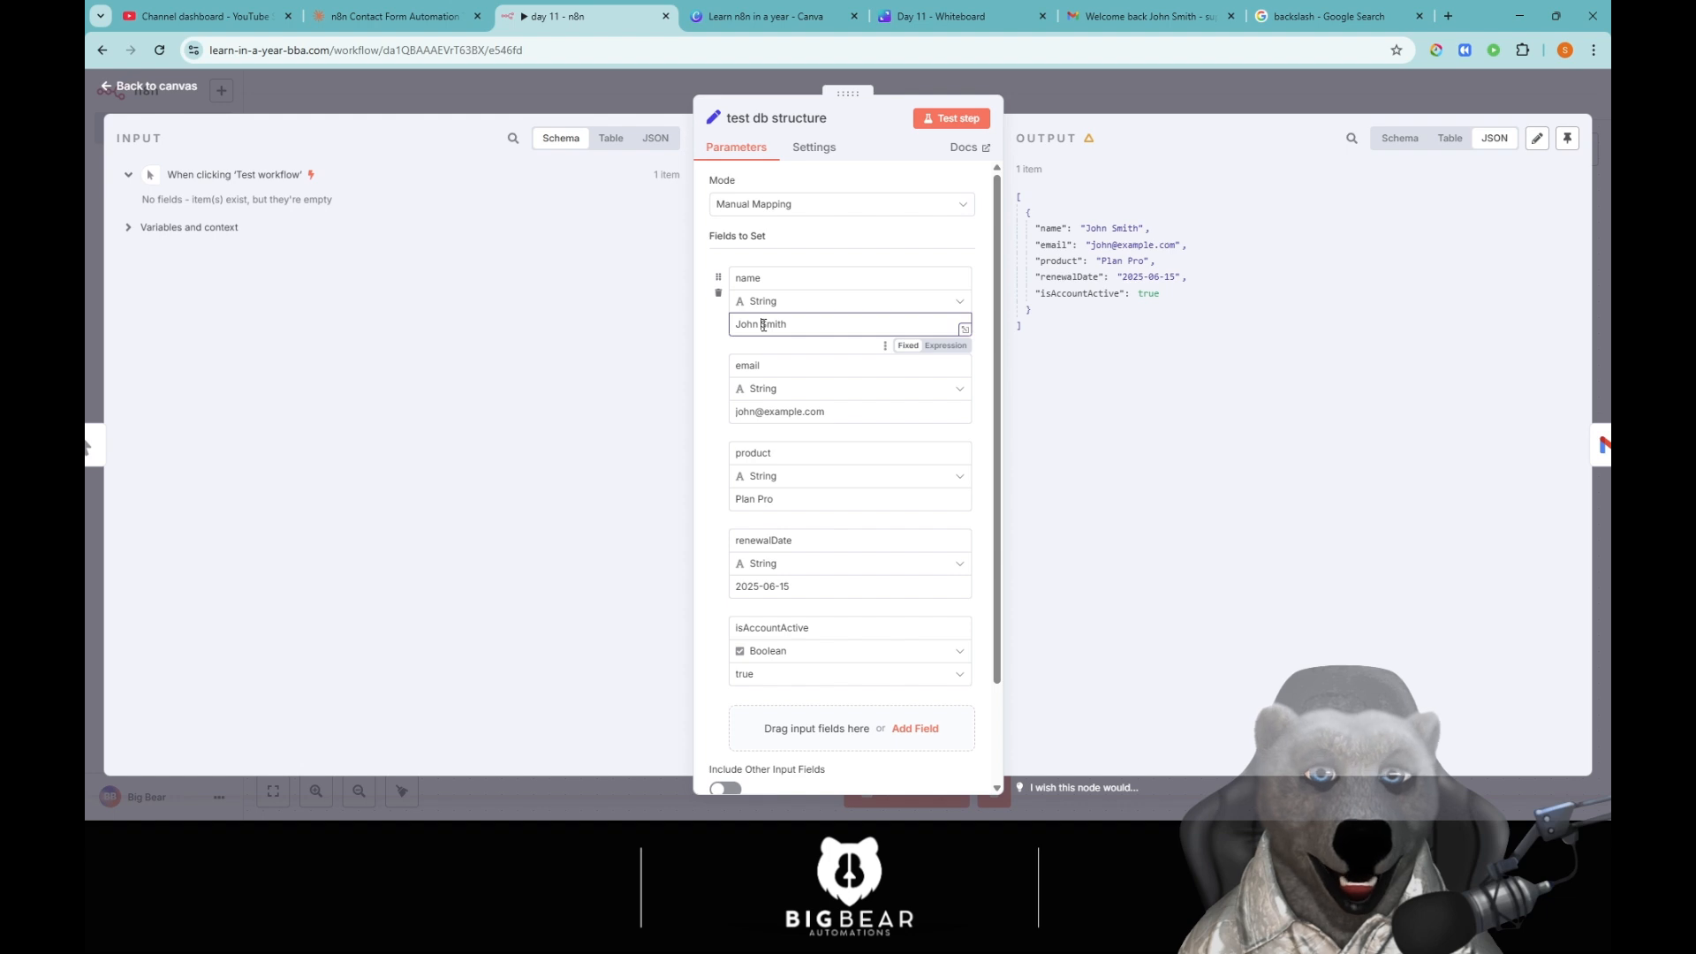
pyautogui.write('\\')
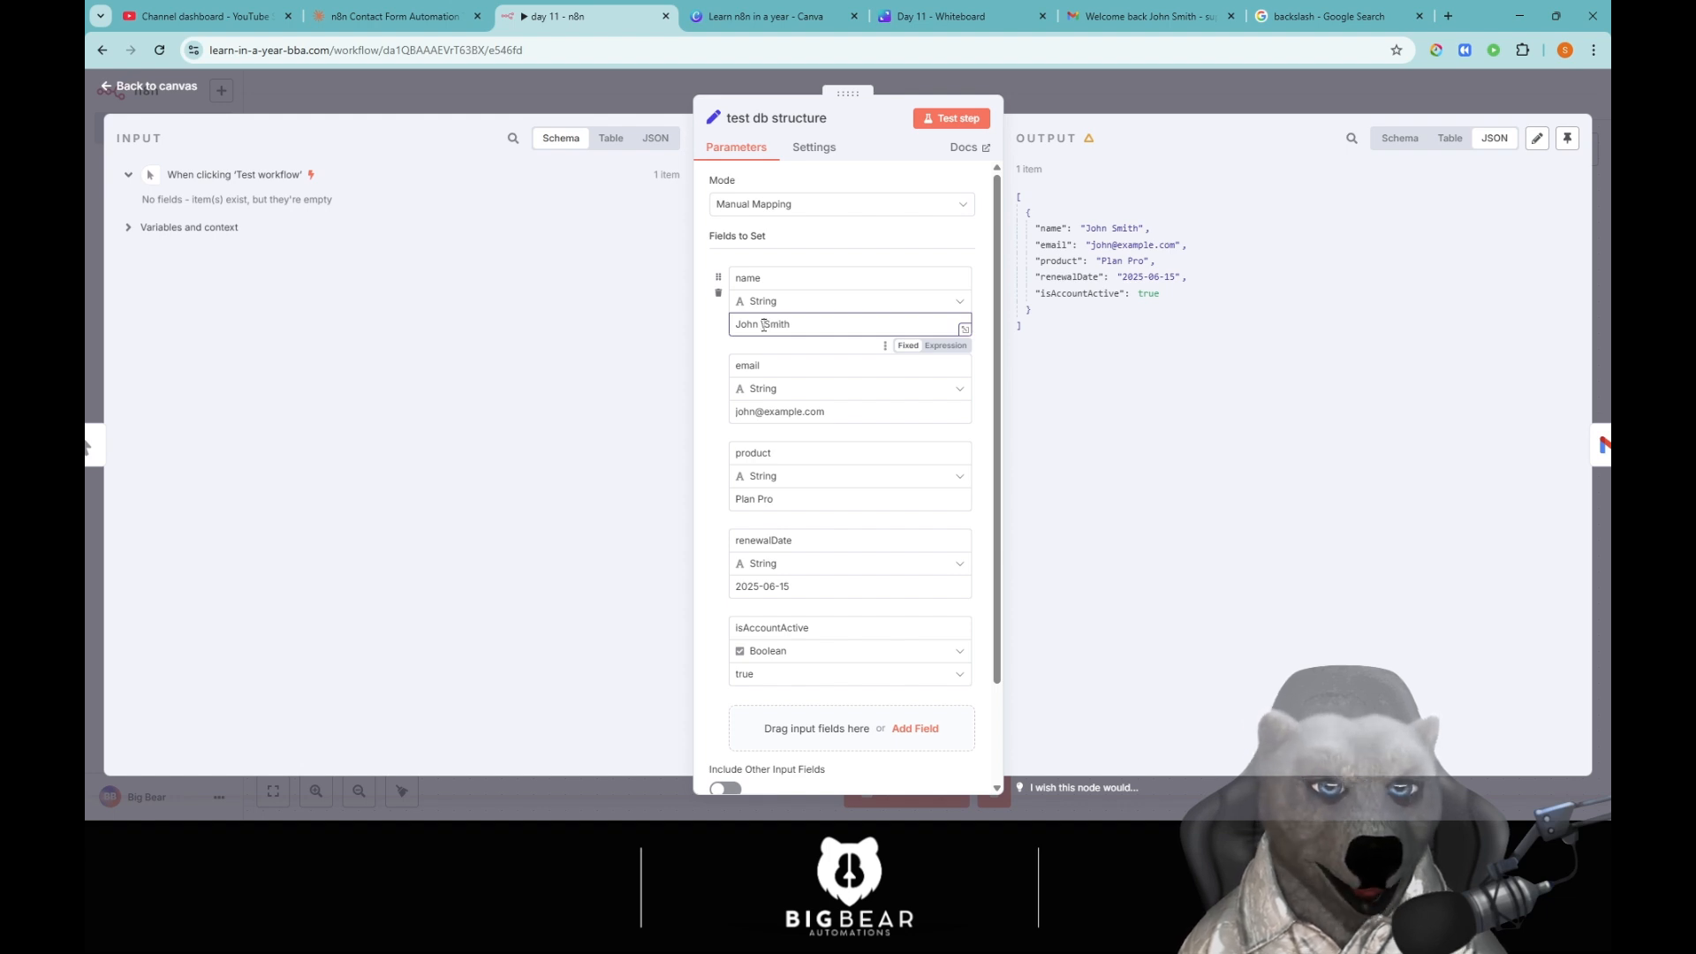
pyautogui.write('n')
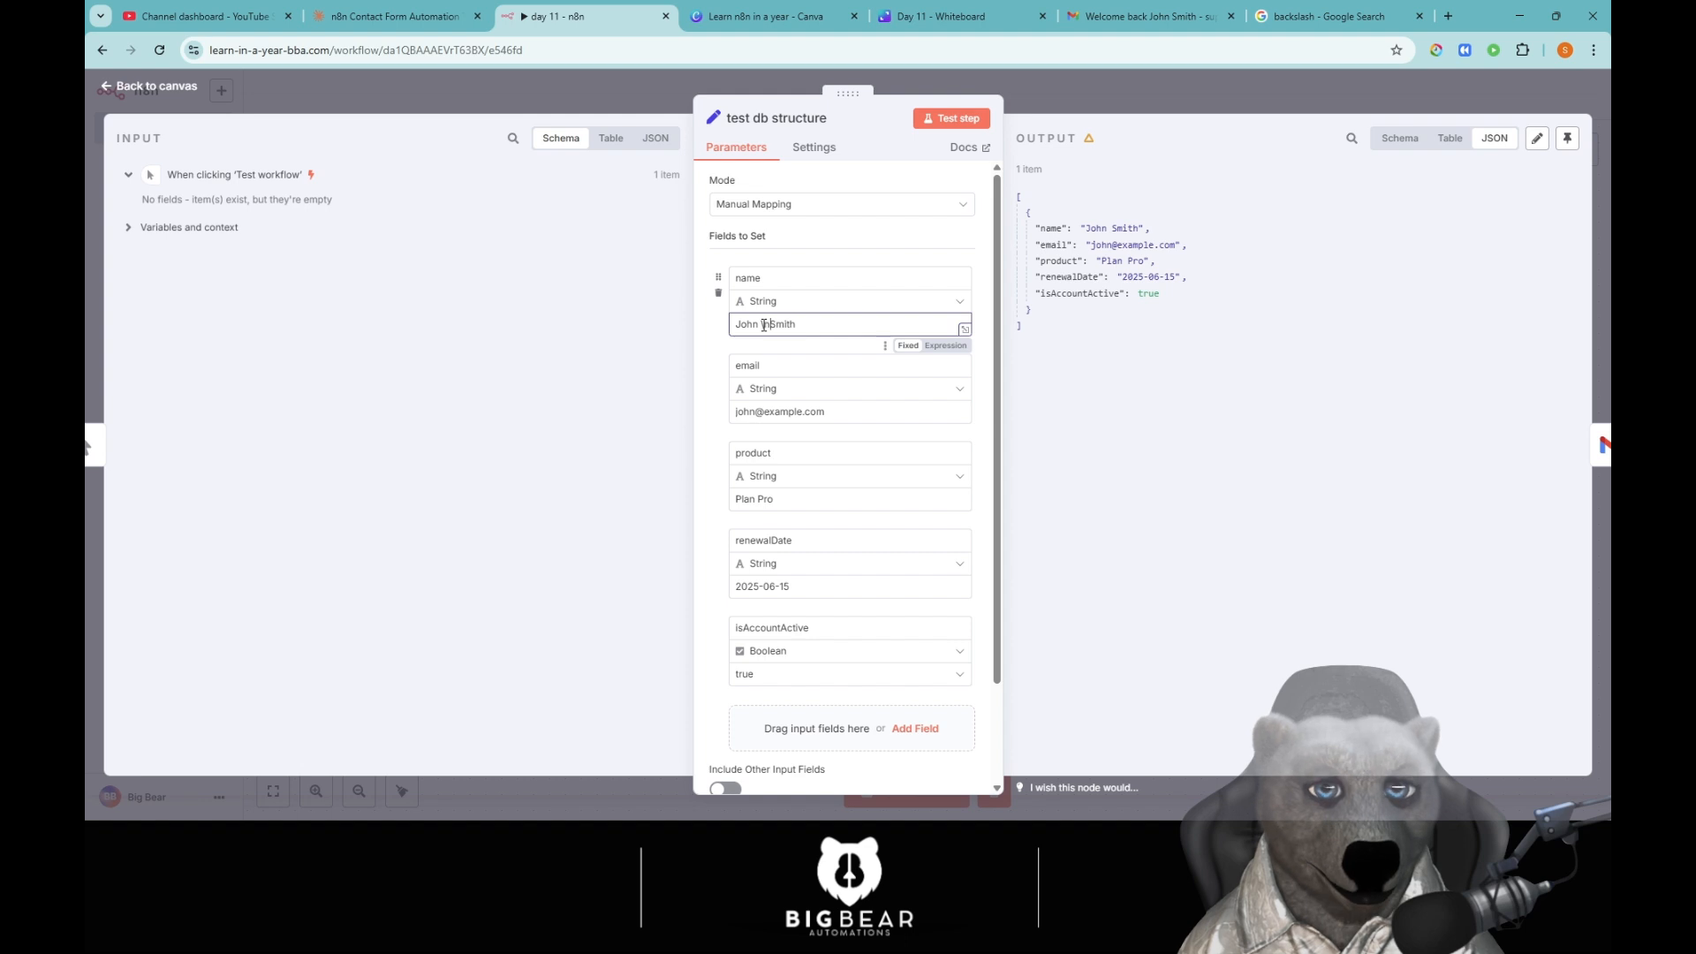
pyautogui.click(936, 118)
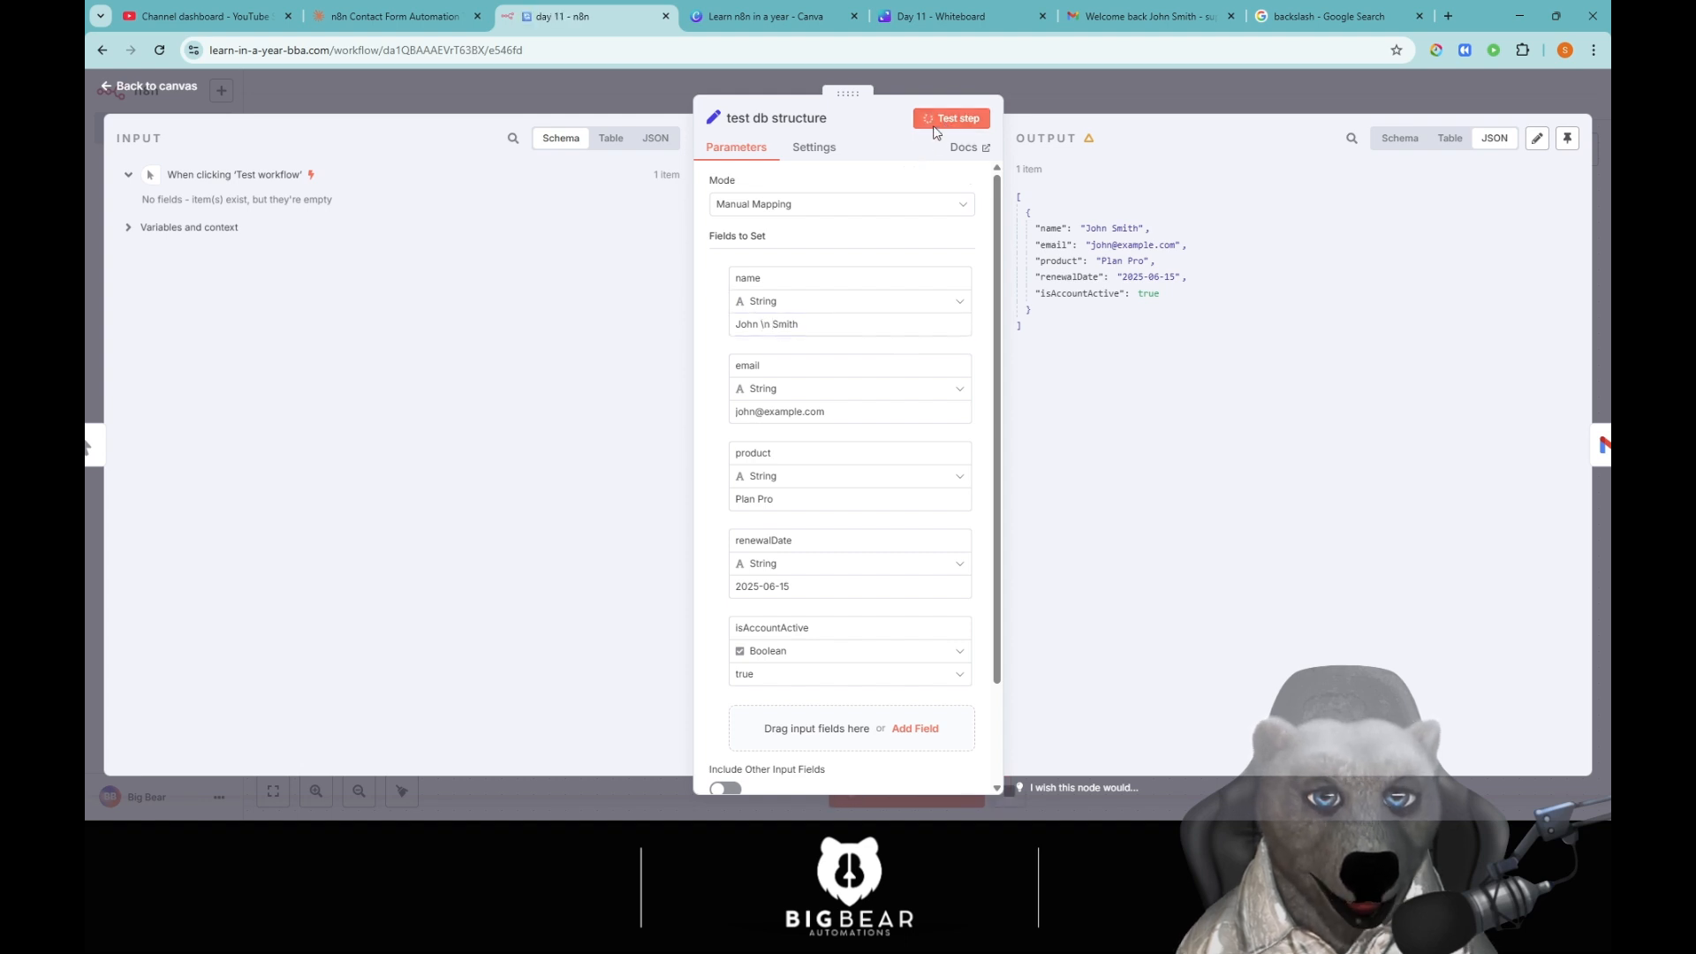
# Switch the name value to an expression, delete all its text, and close the node.
pyautogui.click(765, 324)
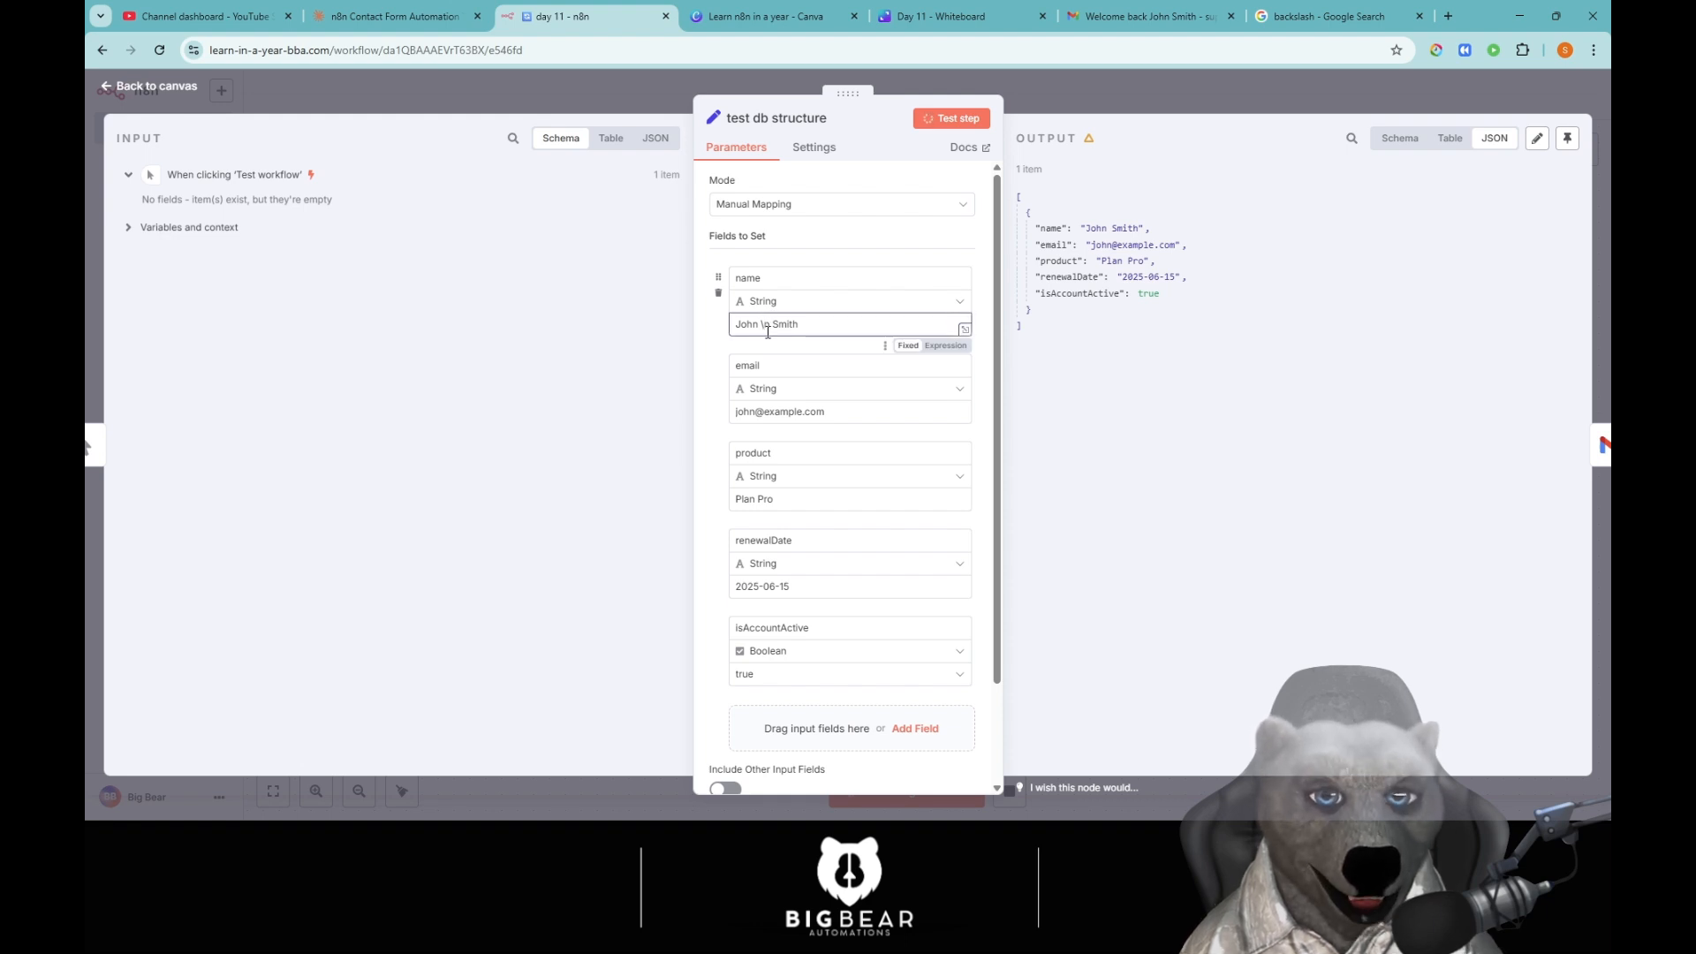
pyautogui.click(949, 346)
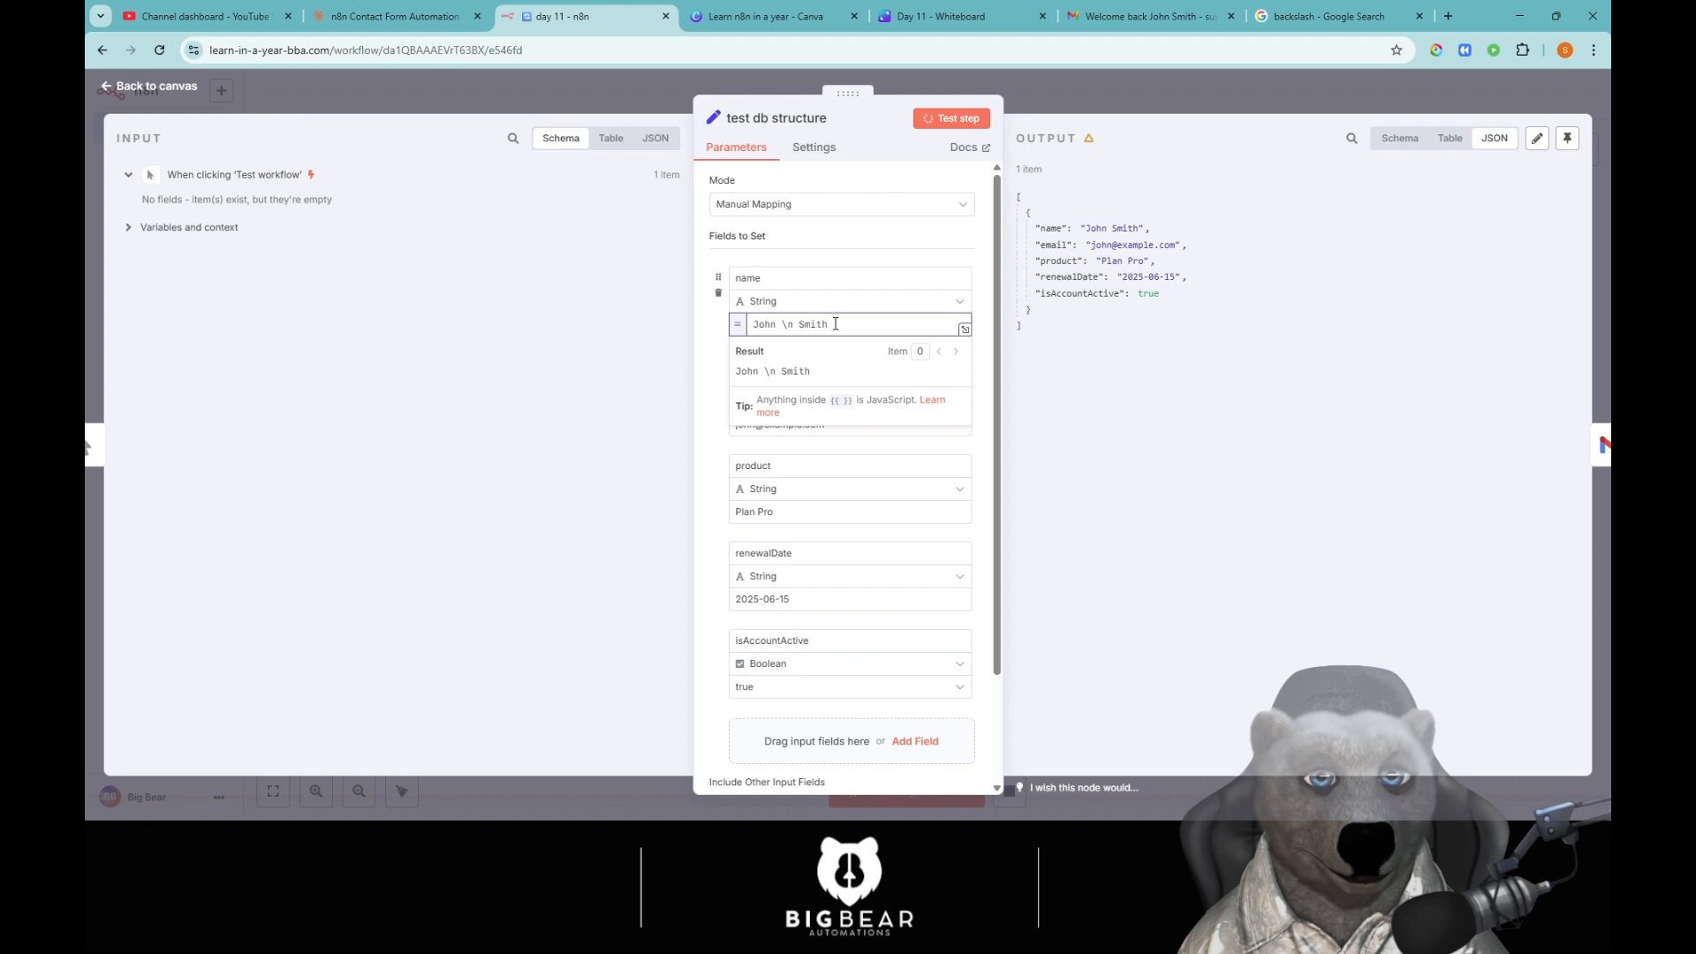
pyautogui.moveTo(835, 323); pyautogui.dragTo(781, 323)
pyautogui.press('BackSpace')
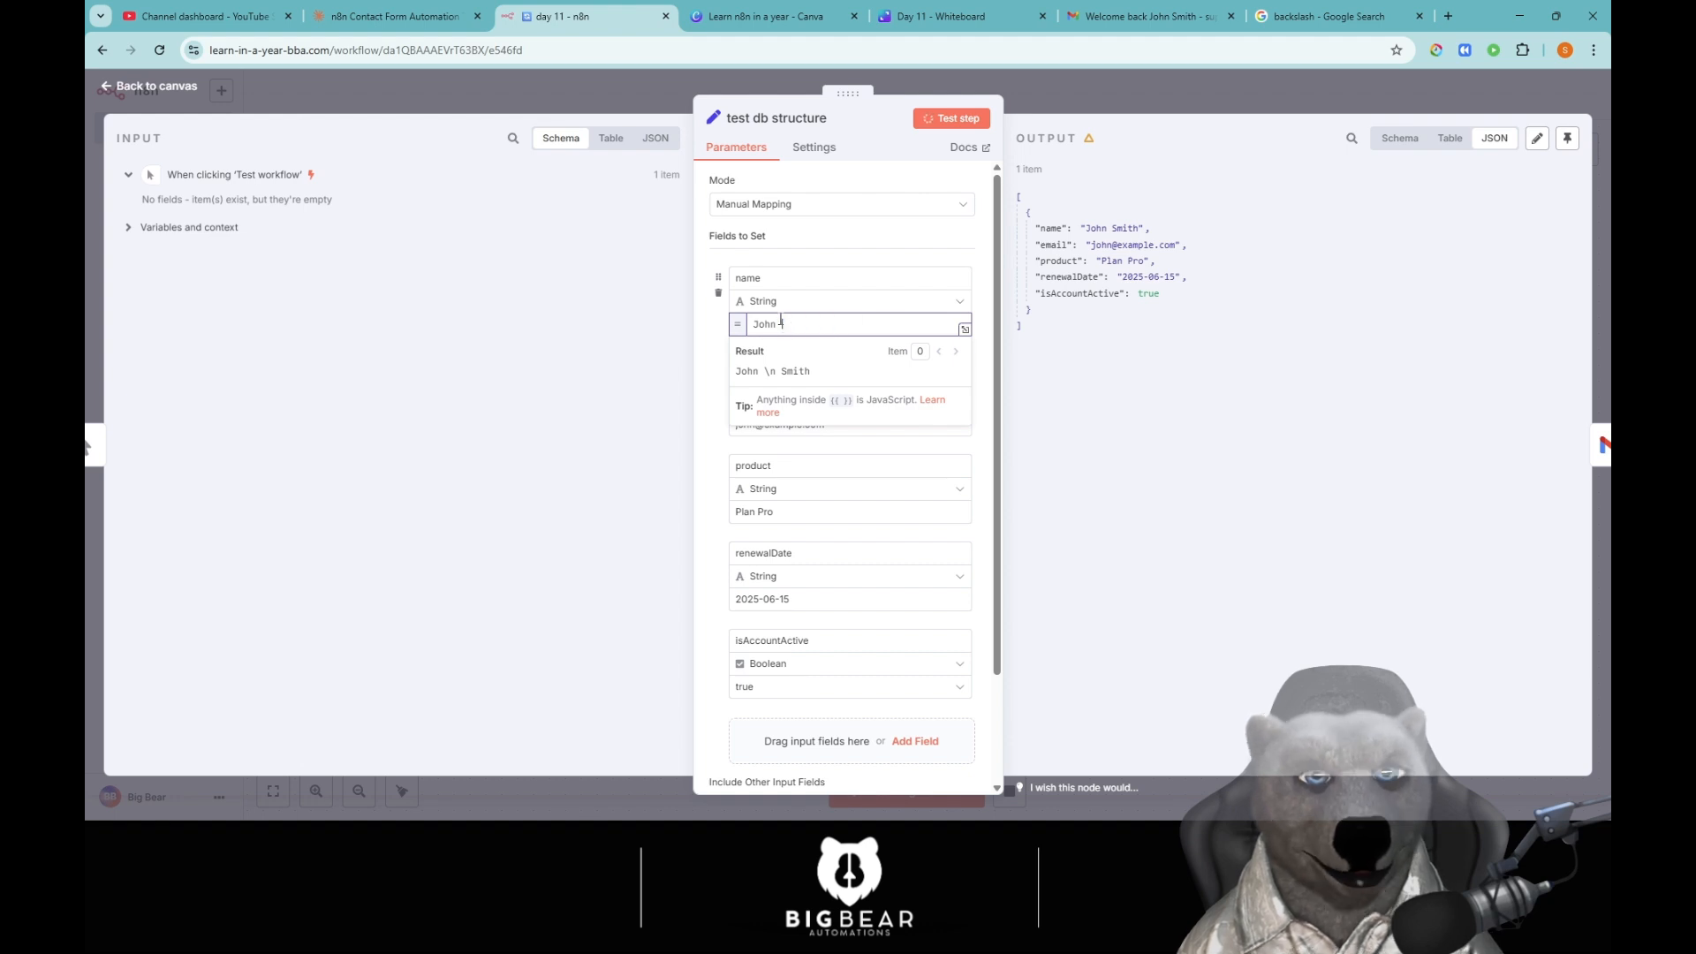
pyautogui.press('BackSpace')
pyautogui.press('BackSpace')
pyautogui.press('BackSpace')
pyautogui.press('BackSpace')
pyautogui.press('BackSpace')
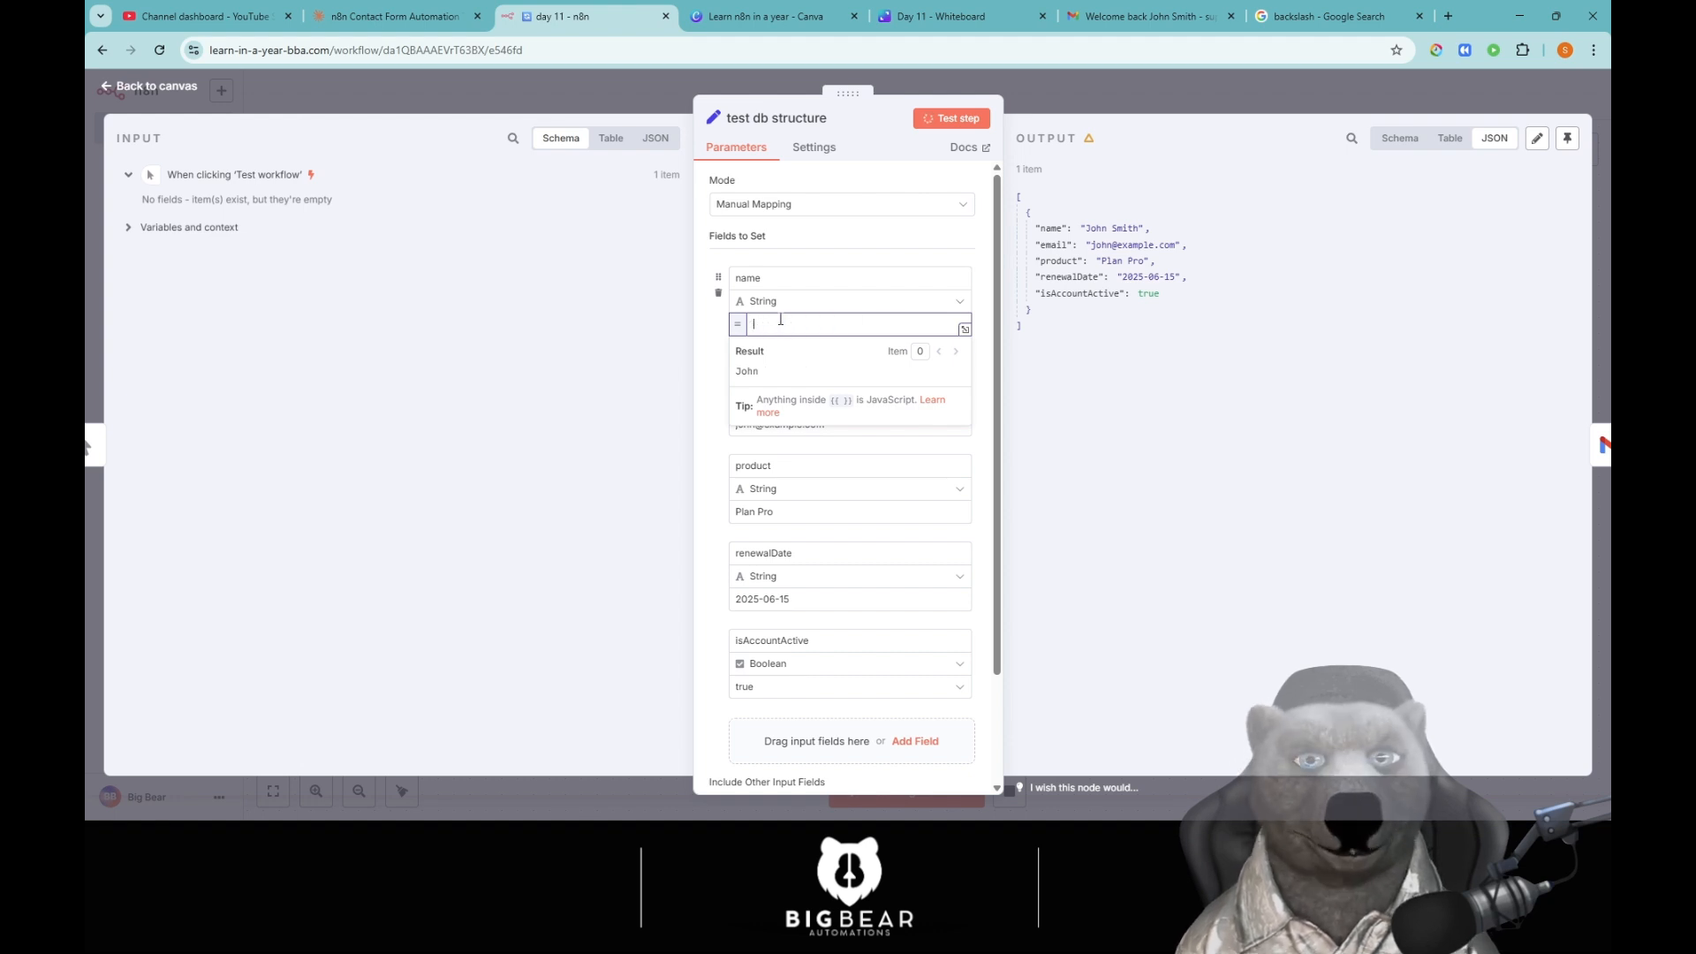
pyautogui.click(1122, 109)
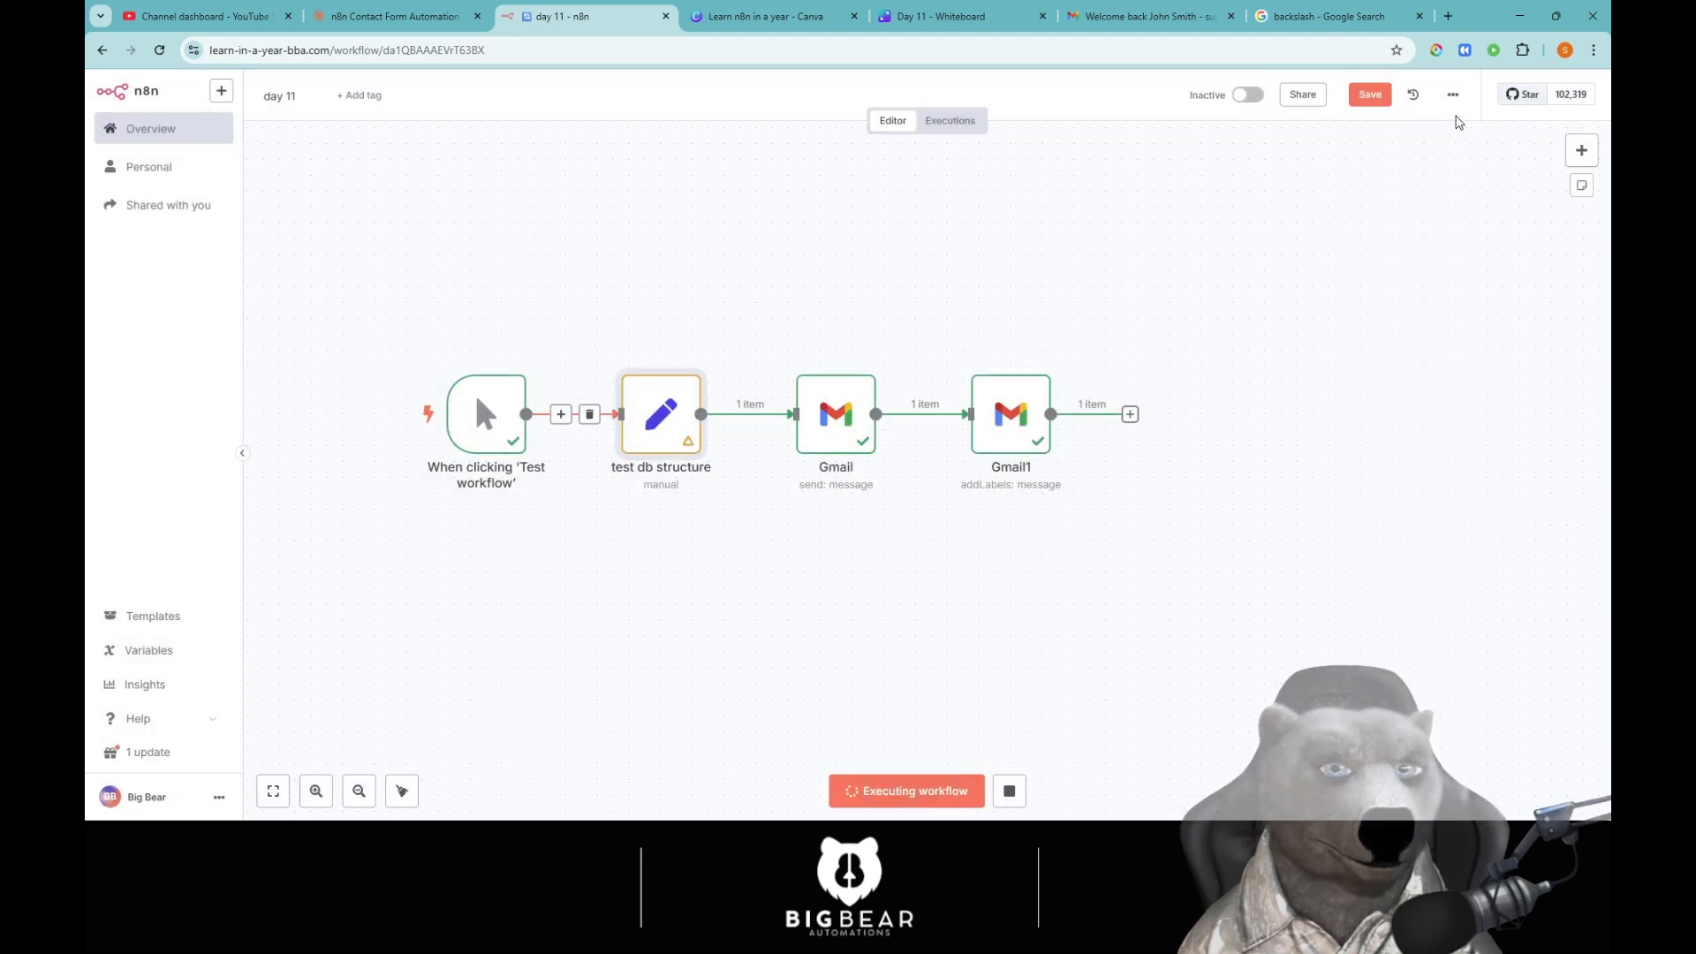
# Save the workflow and reload the page.
pyautogui.click(1372, 99)
pyautogui.click(556, 49)
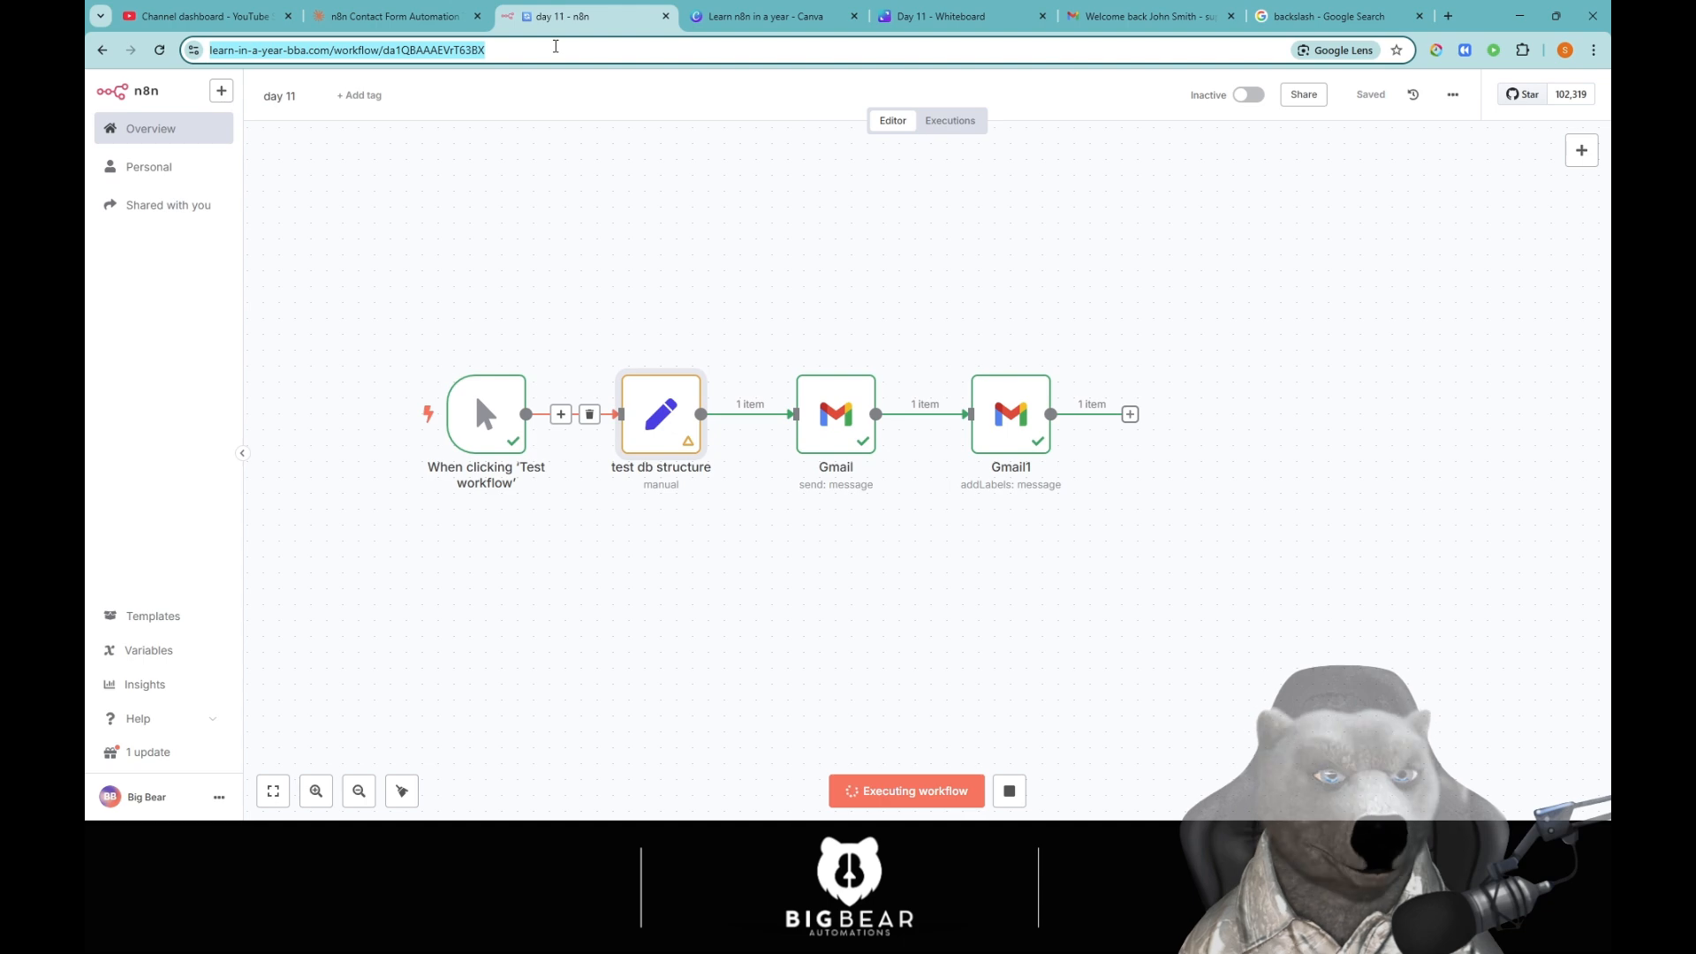
pyautogui.press('Return')
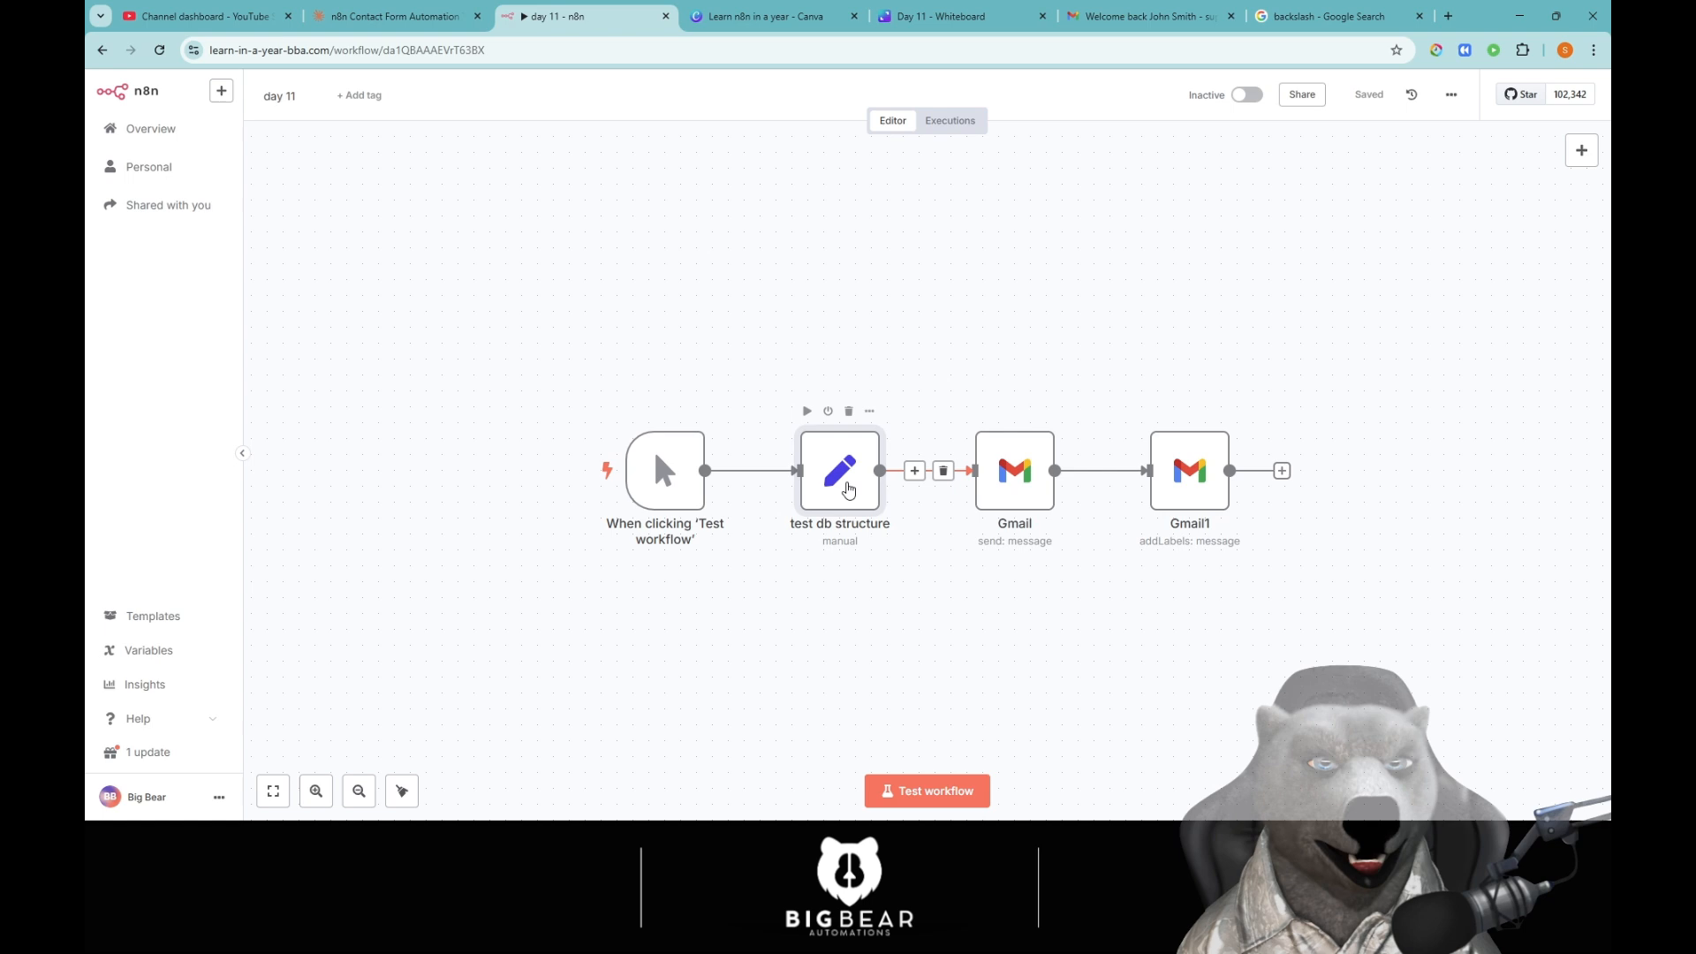
# Set the name field to an expression holding a lowercase full name and test the step.
pyautogui.doubleClick(845, 486)
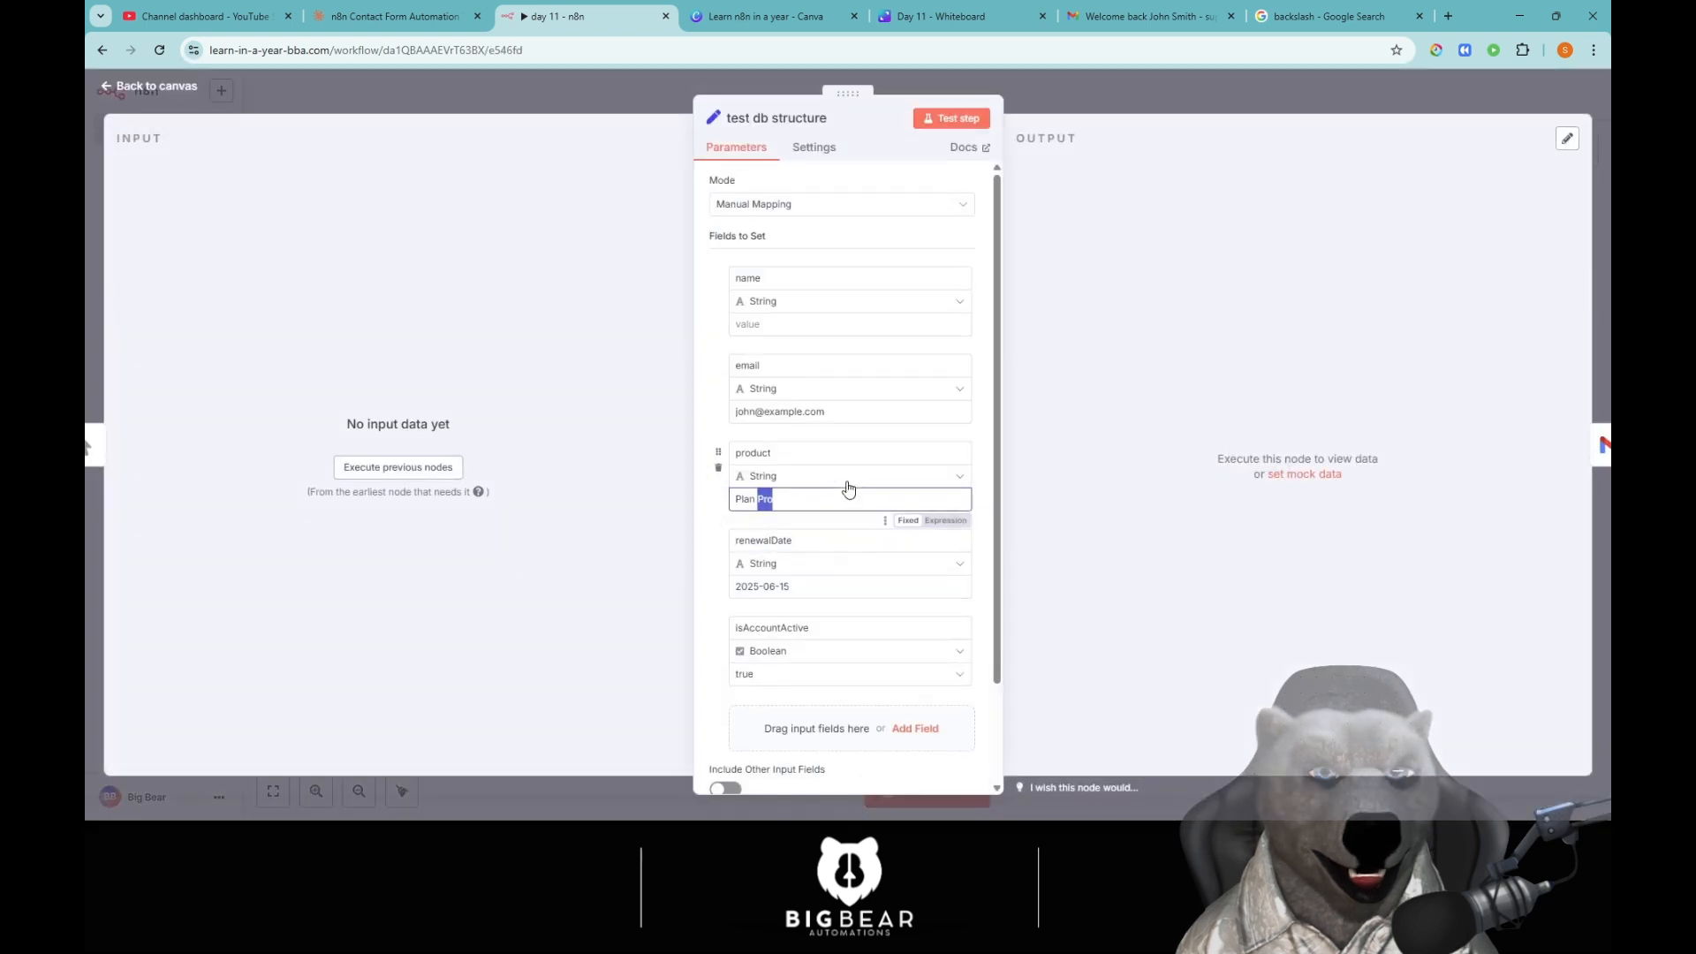
pyautogui.click(798, 323)
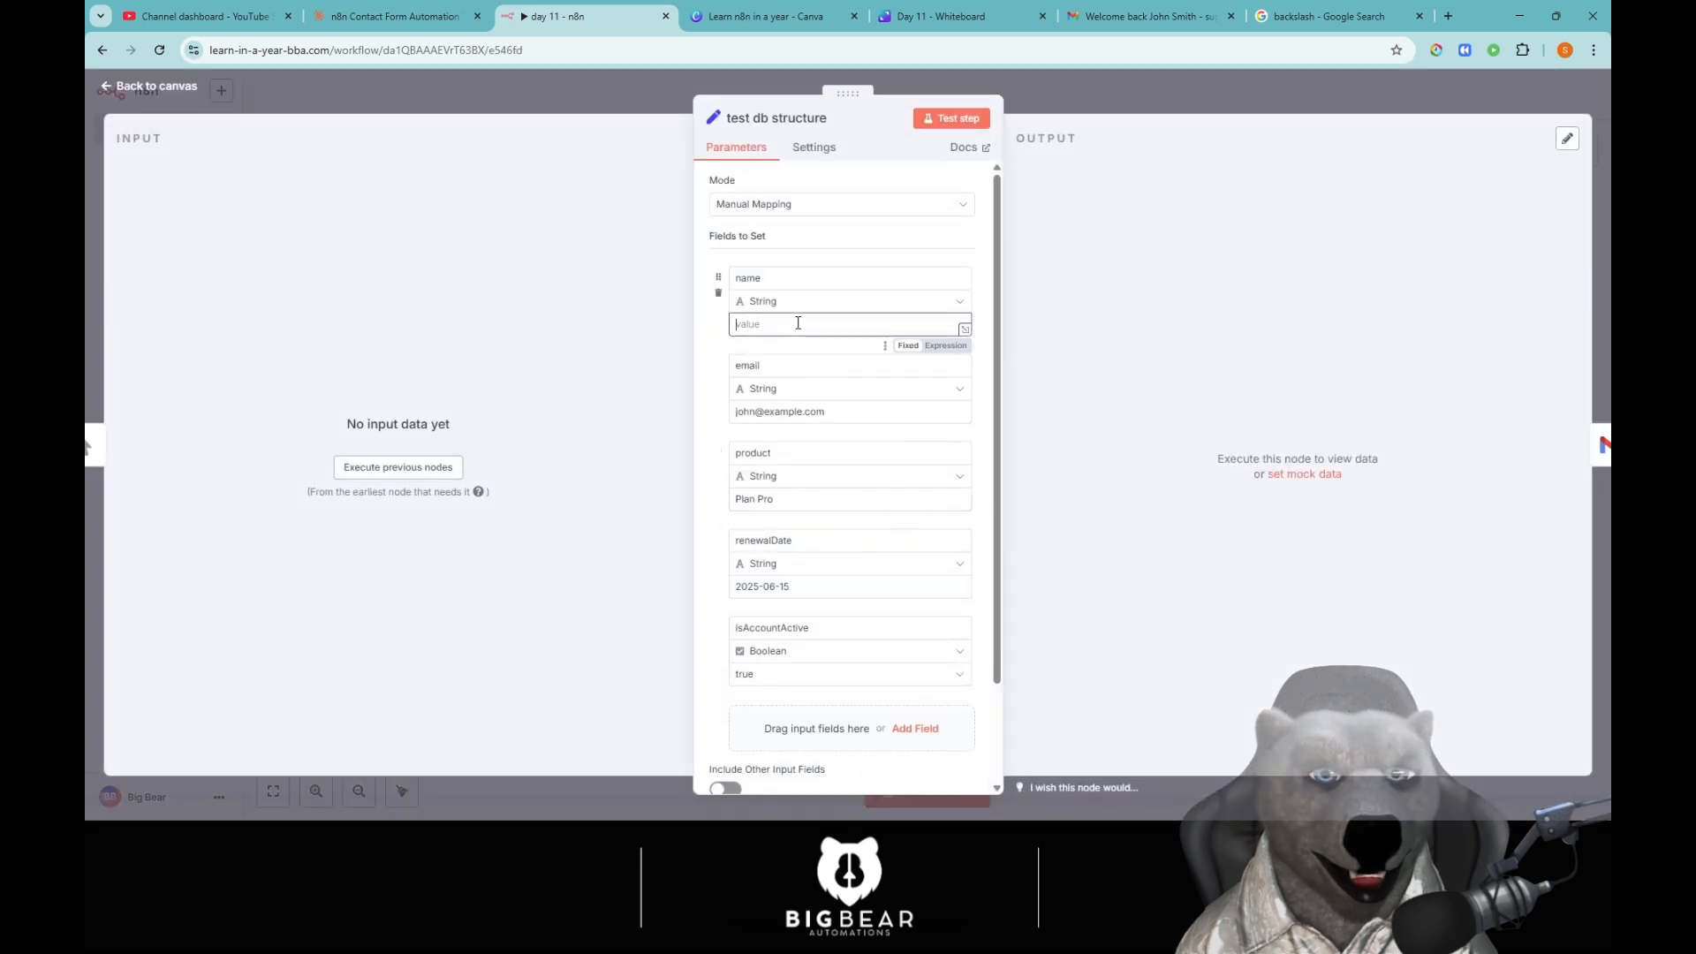
pyautogui.click(945, 345)
pyautogui.click(1234, 386)
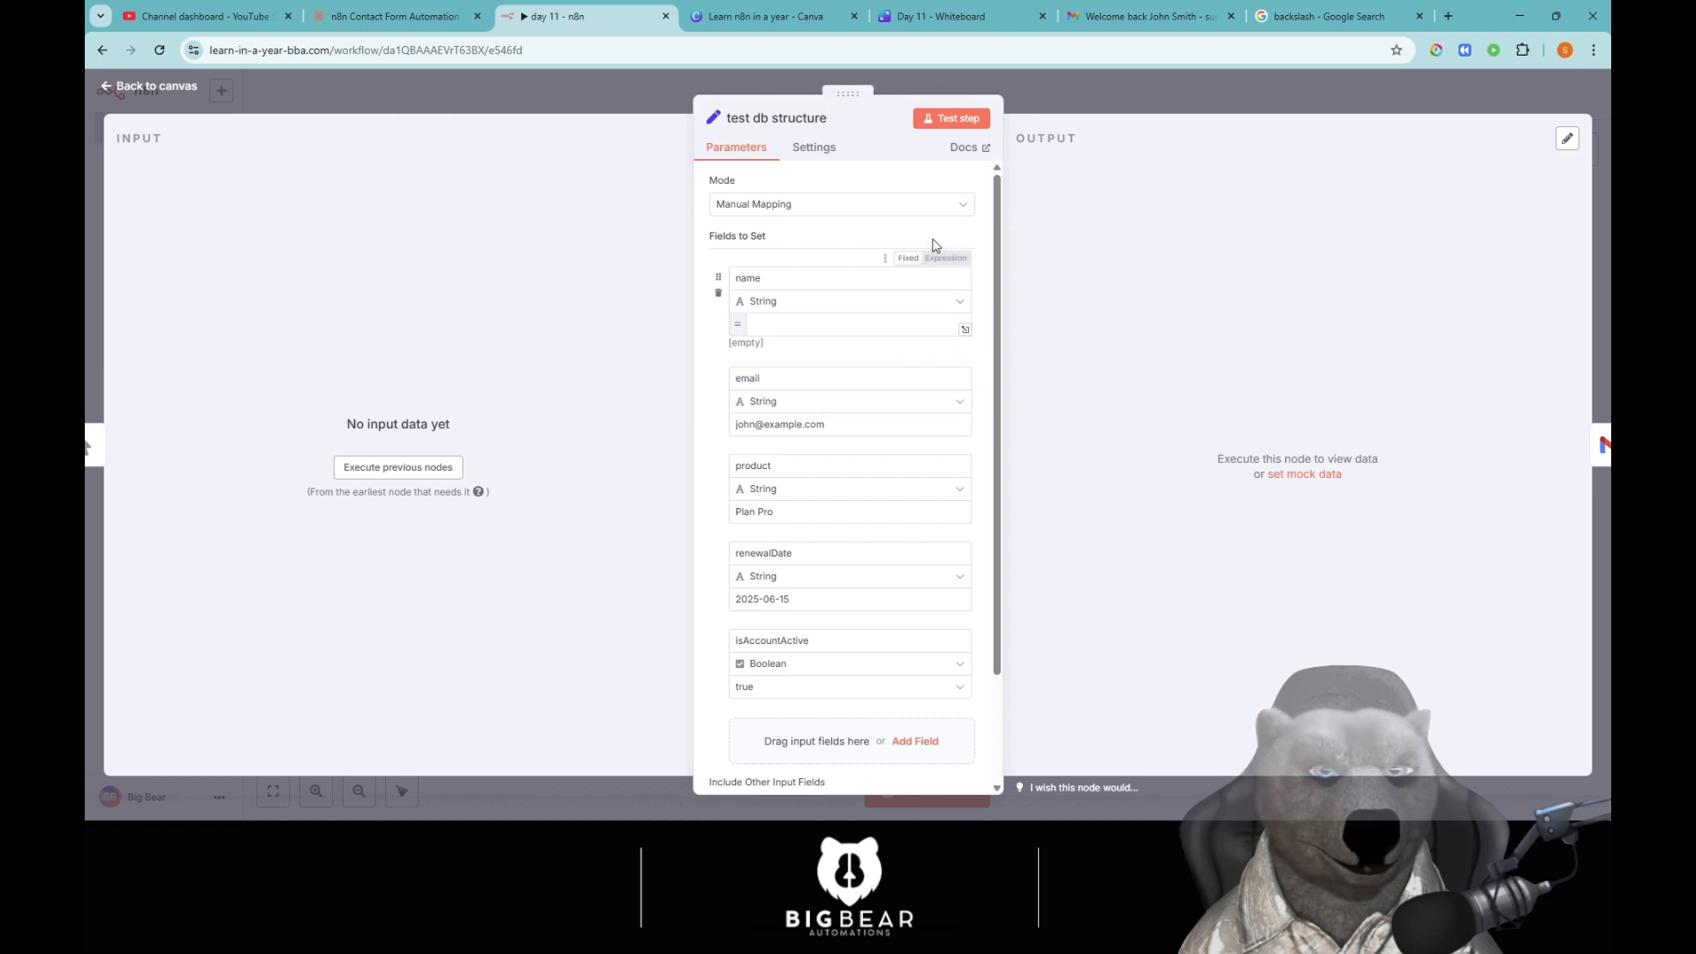
pyautogui.click(827, 328)
pyautogui.write('john smithn')
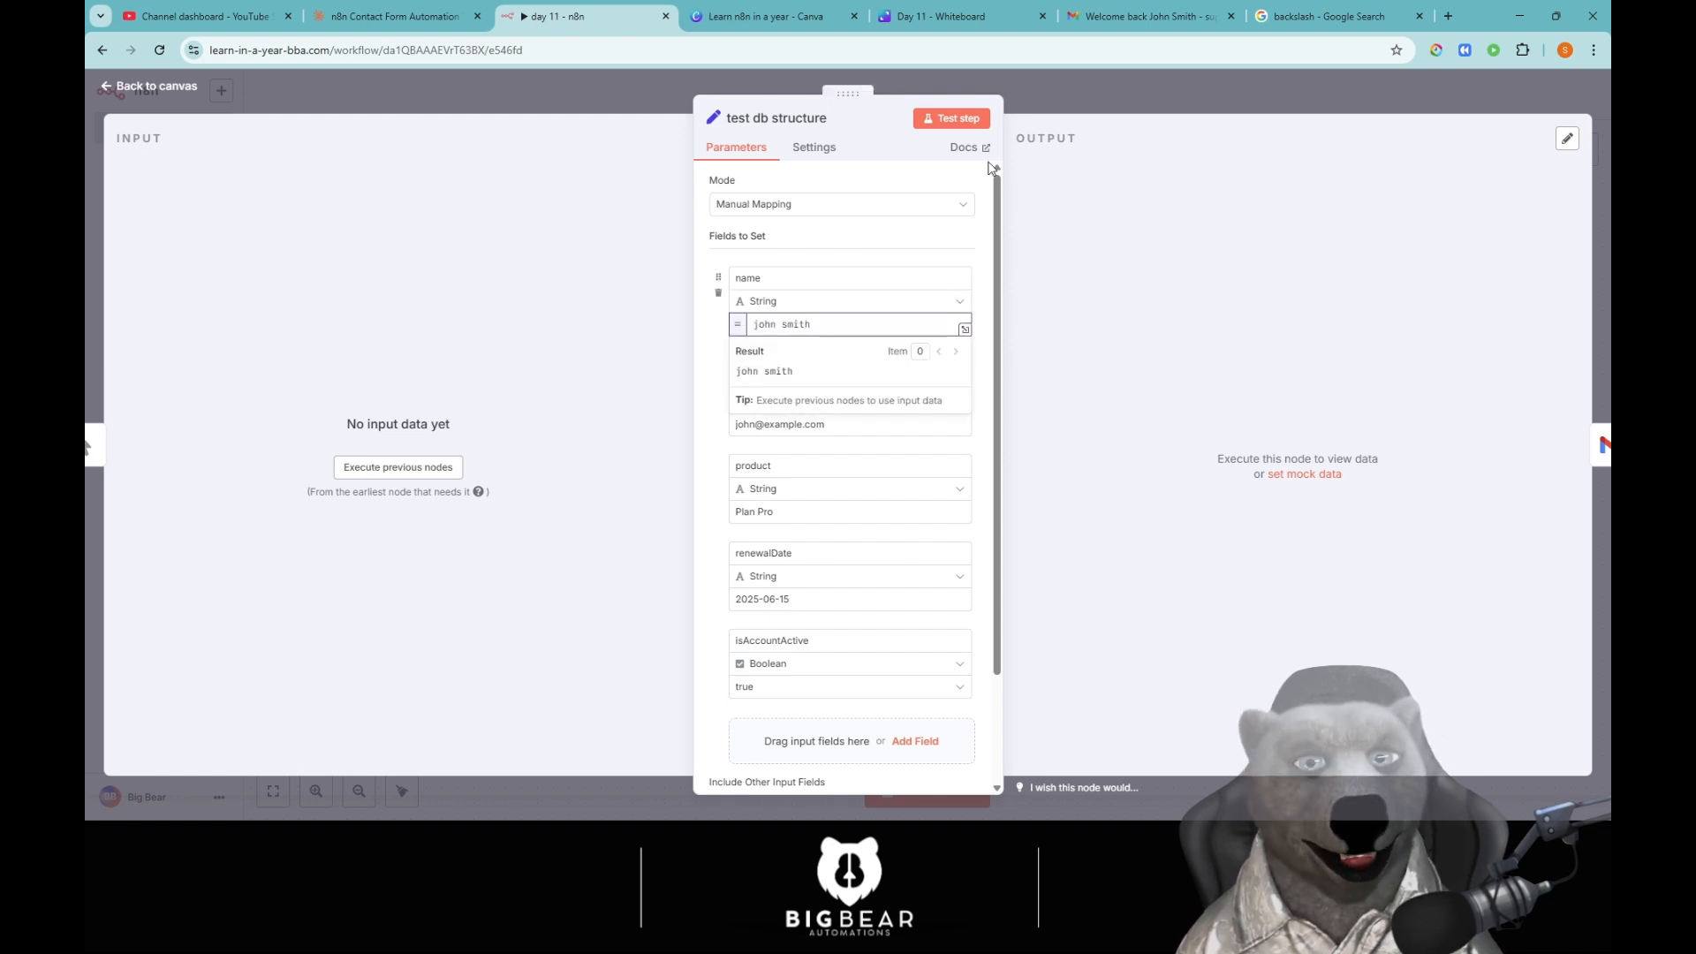
pyautogui.click(971, 121)
pyautogui.click(1152, 88)
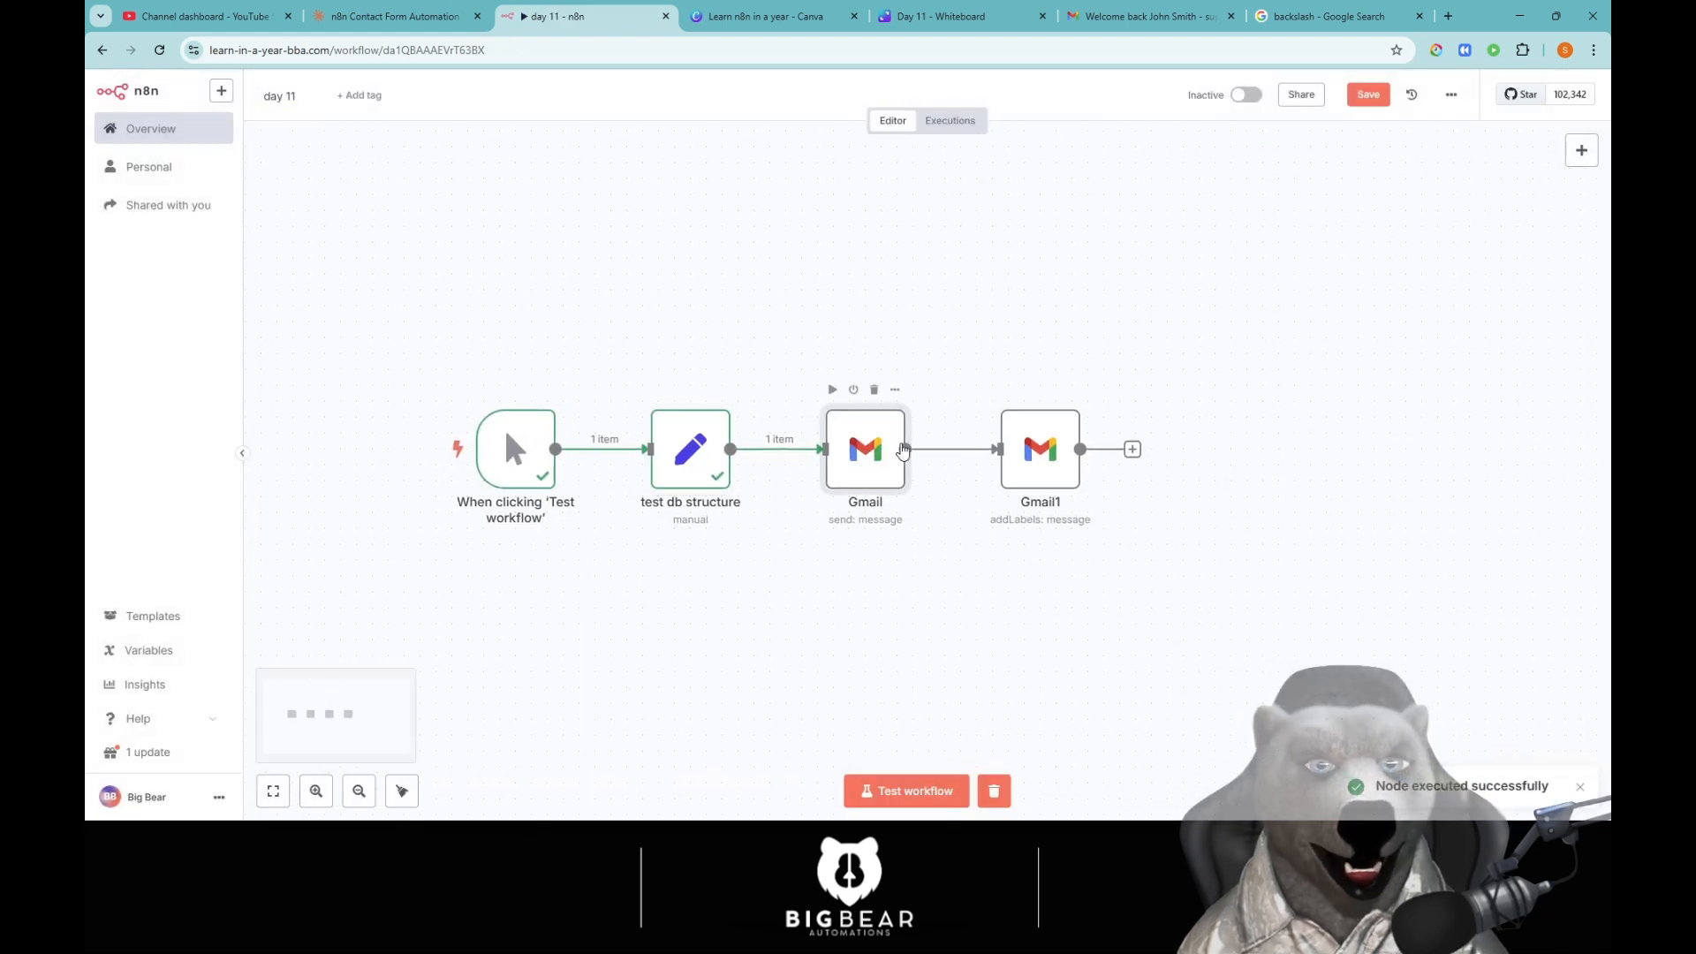
# Check the Gmail node's Email Type options without changes, then reopen 'test db structure'.
pyautogui.doubleClick(886, 454)
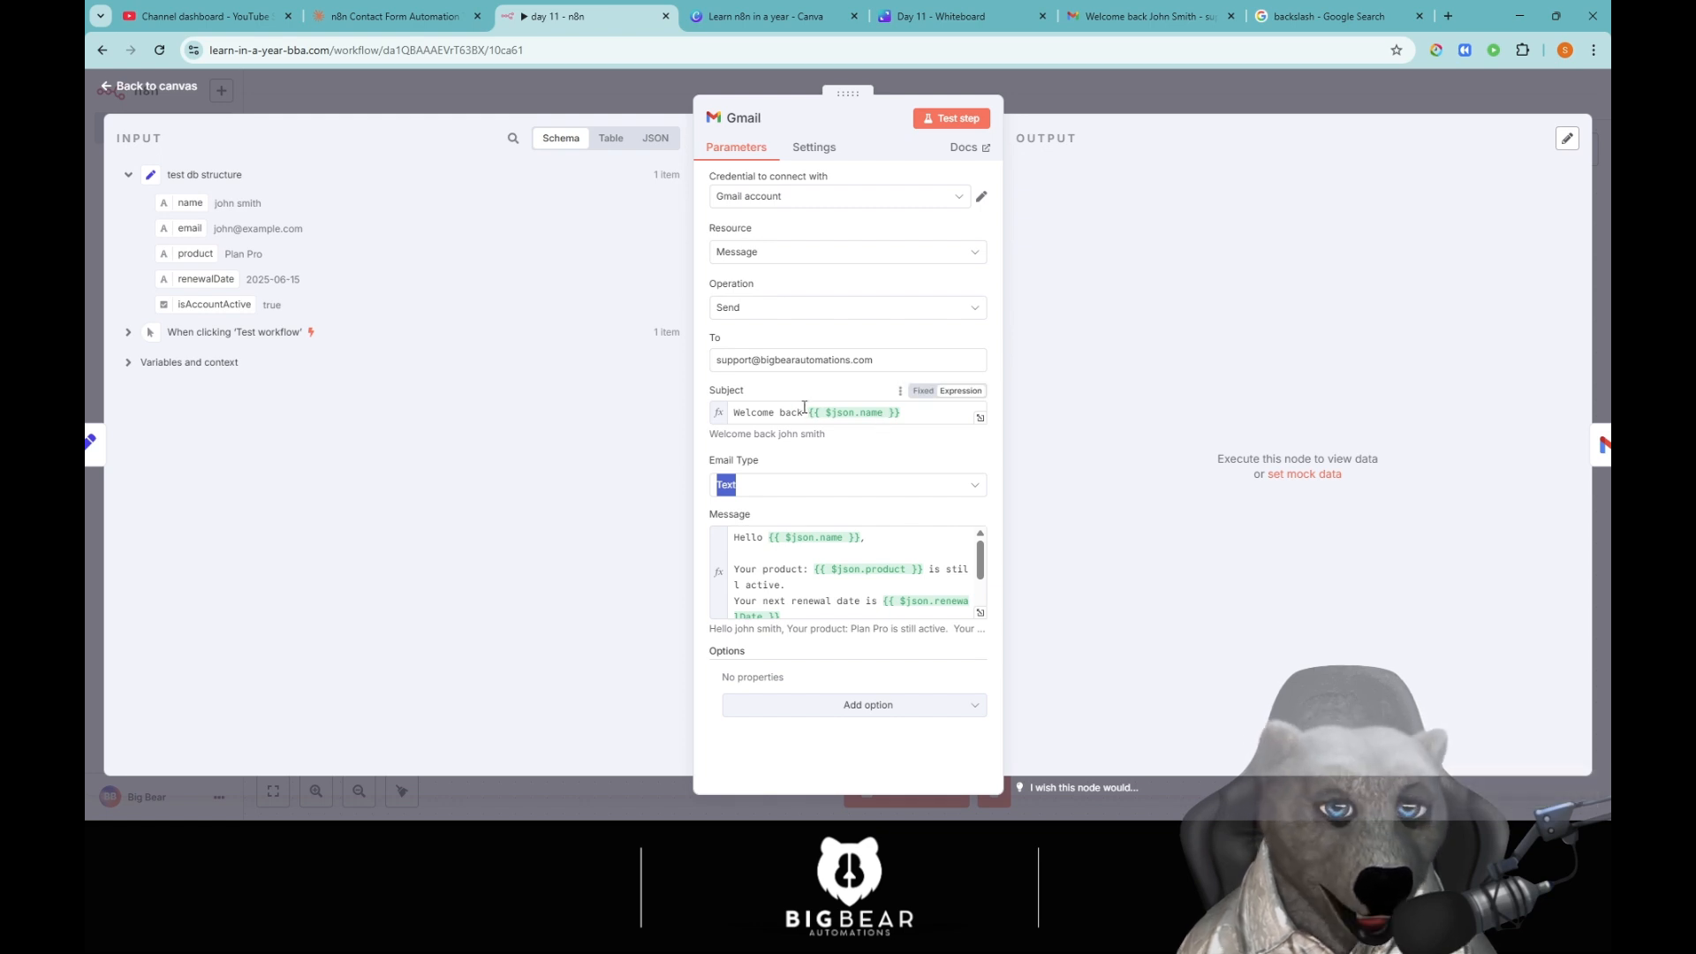
pyautogui.click(788, 484)
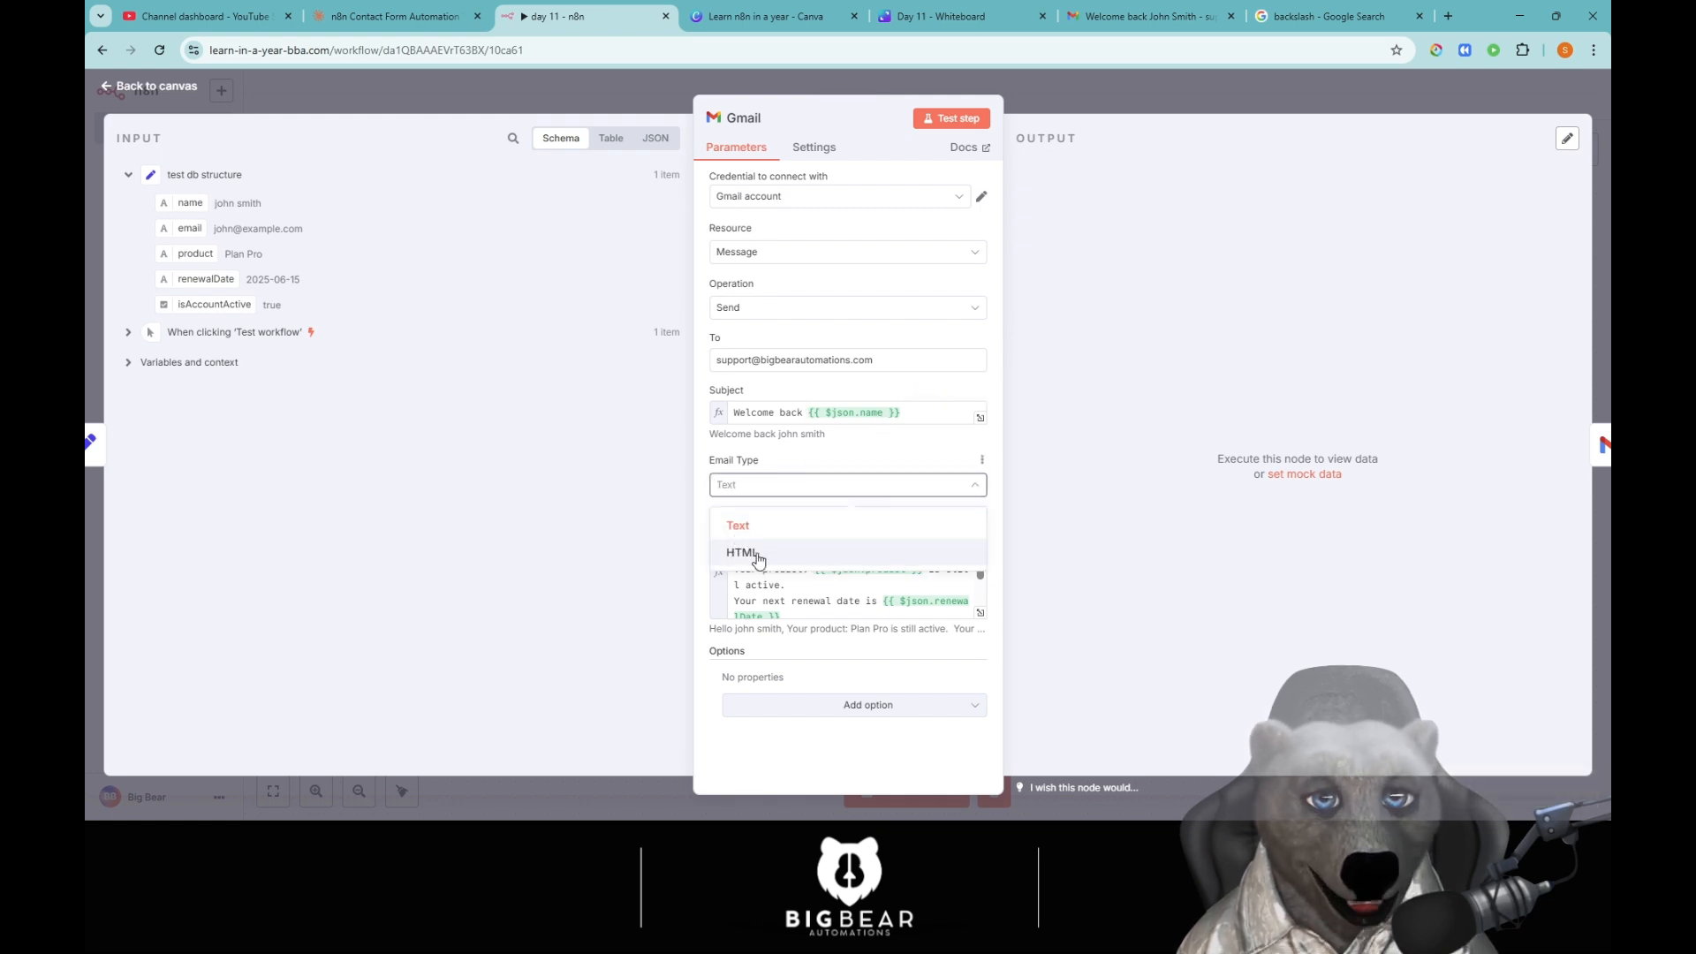
pyautogui.click(815, 486)
pyautogui.click(1057, 105)
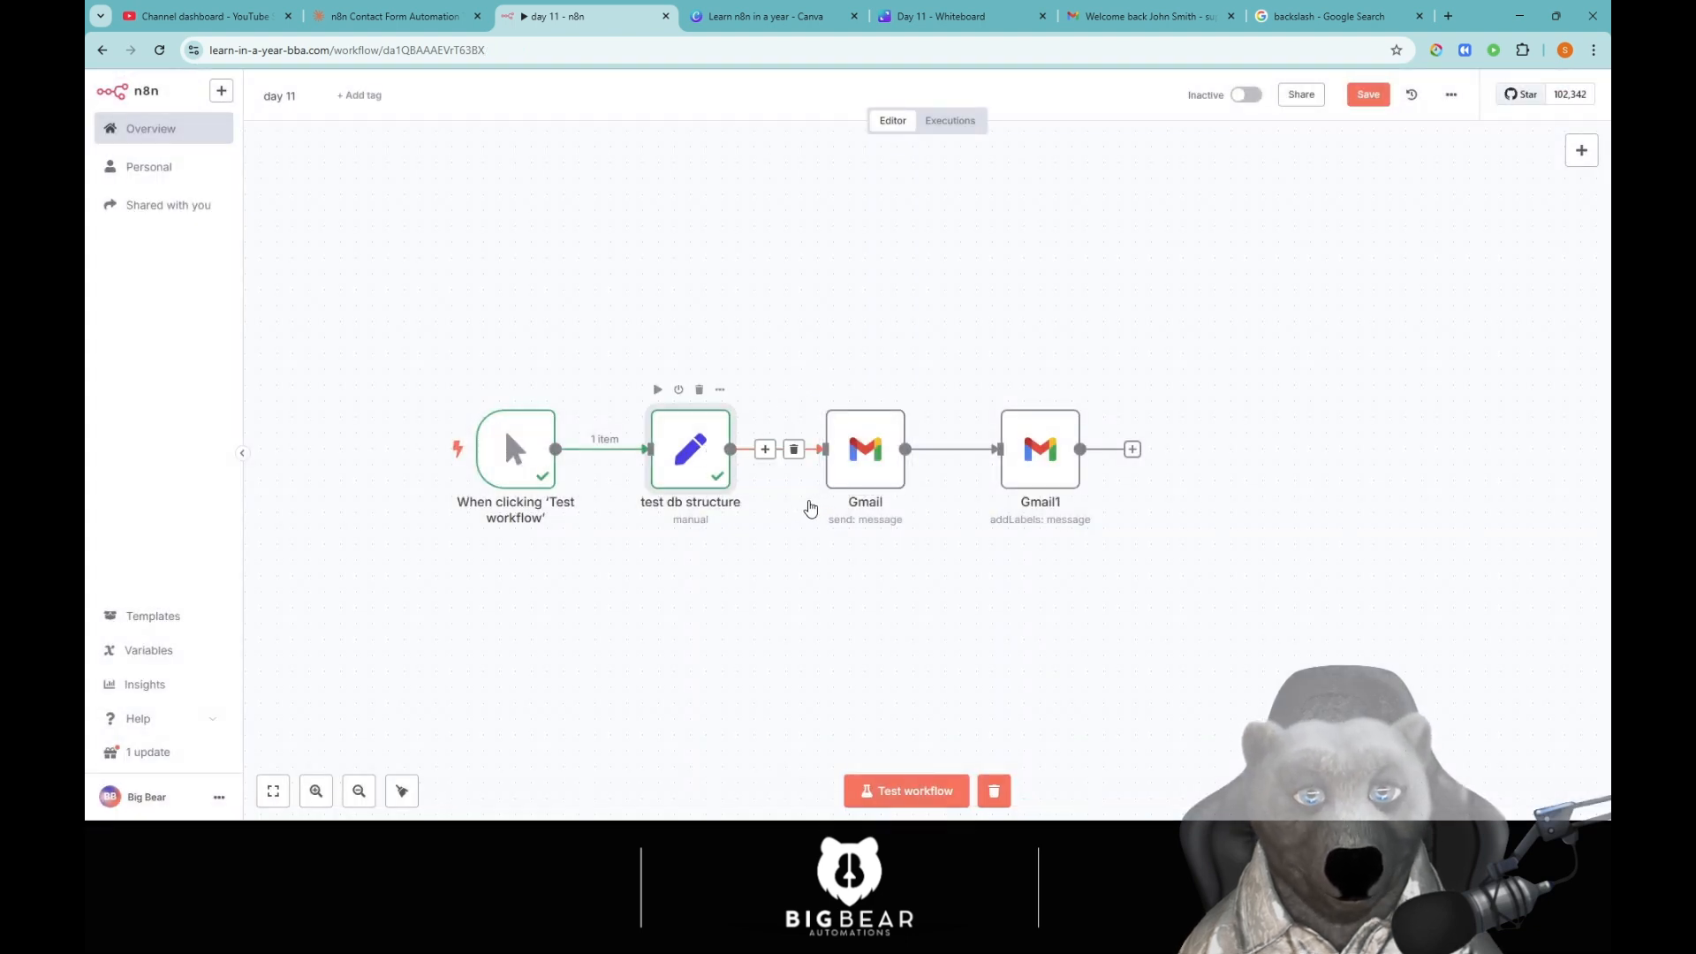
pyautogui.doubleClick(702, 444)
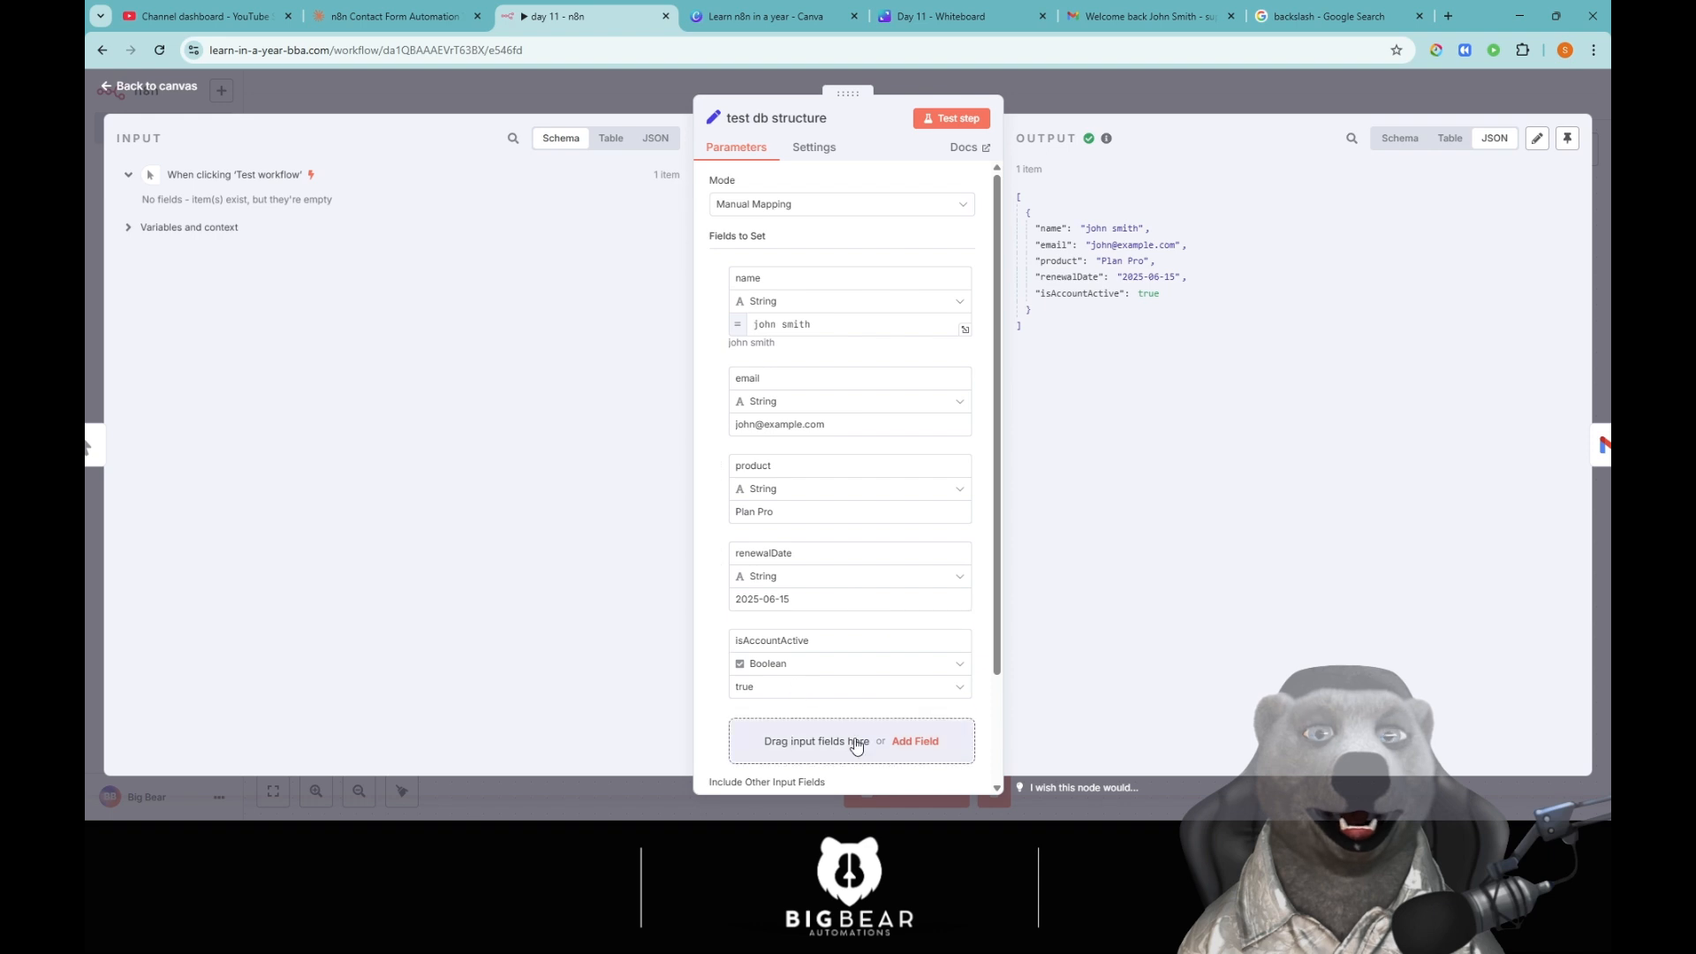
# Add a String field 'html' with value '<h1>Test </h2>' and run the node to check the output.
pyautogui.click(894, 739)
pyautogui.click(781, 513)
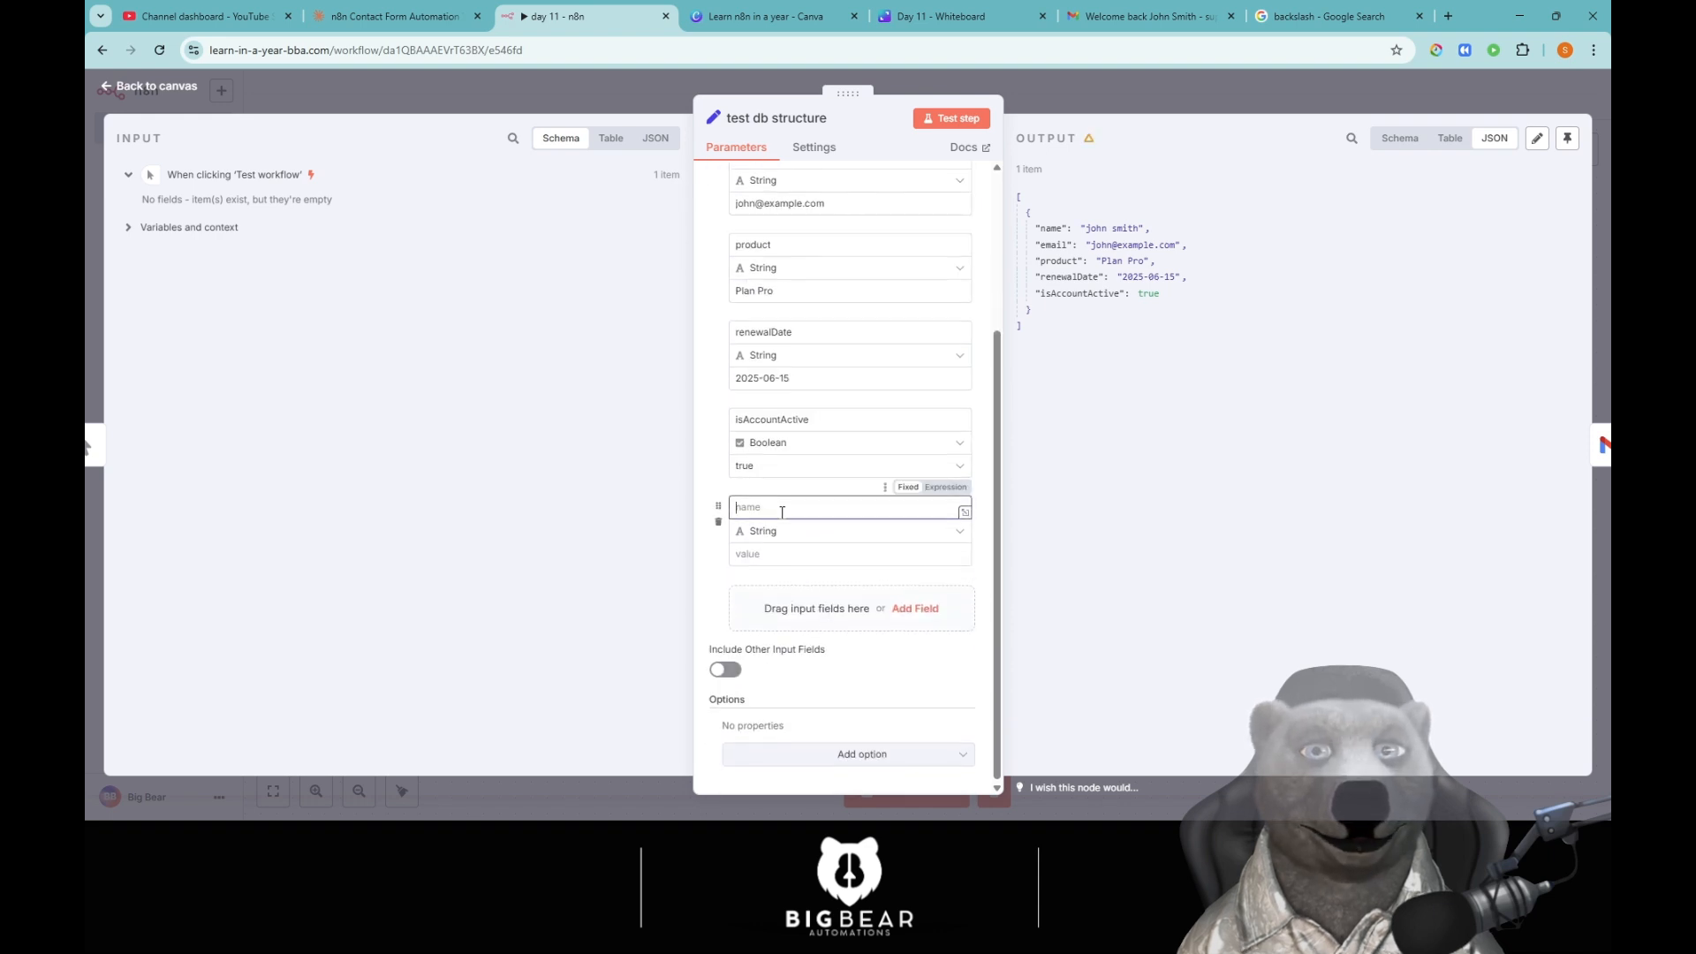
pyautogui.write('htmkl')
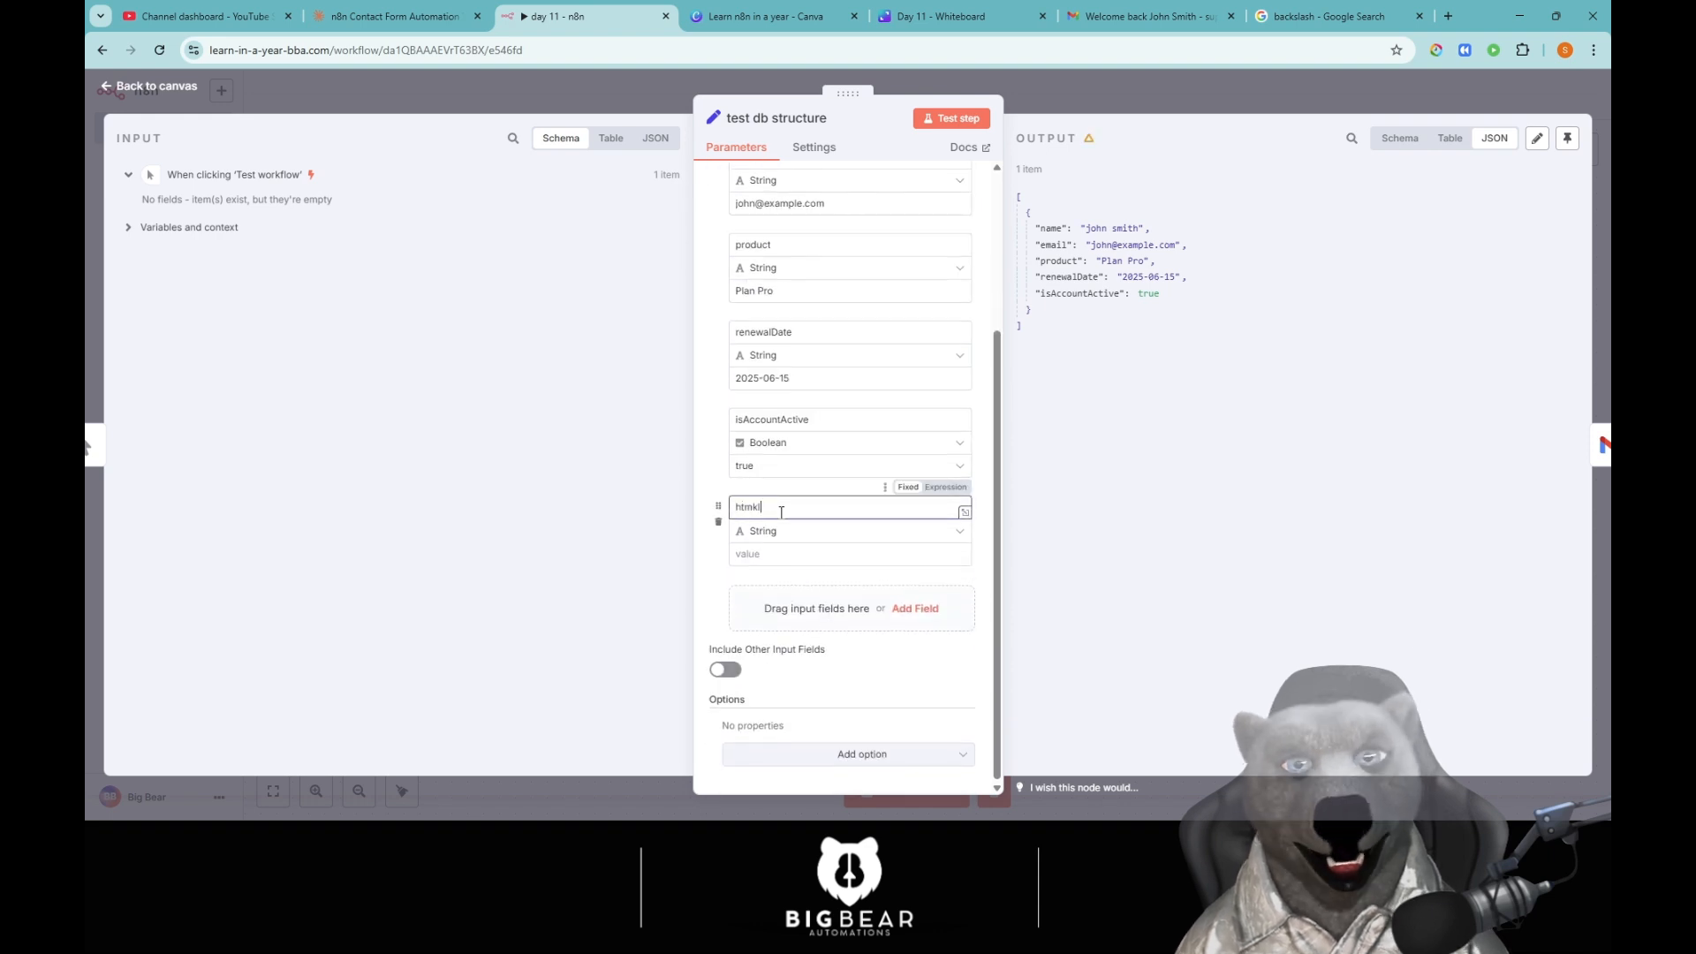
pyautogui.press('BackSpace')
pyautogui.press('BackSpace')
pyautogui.write('l')
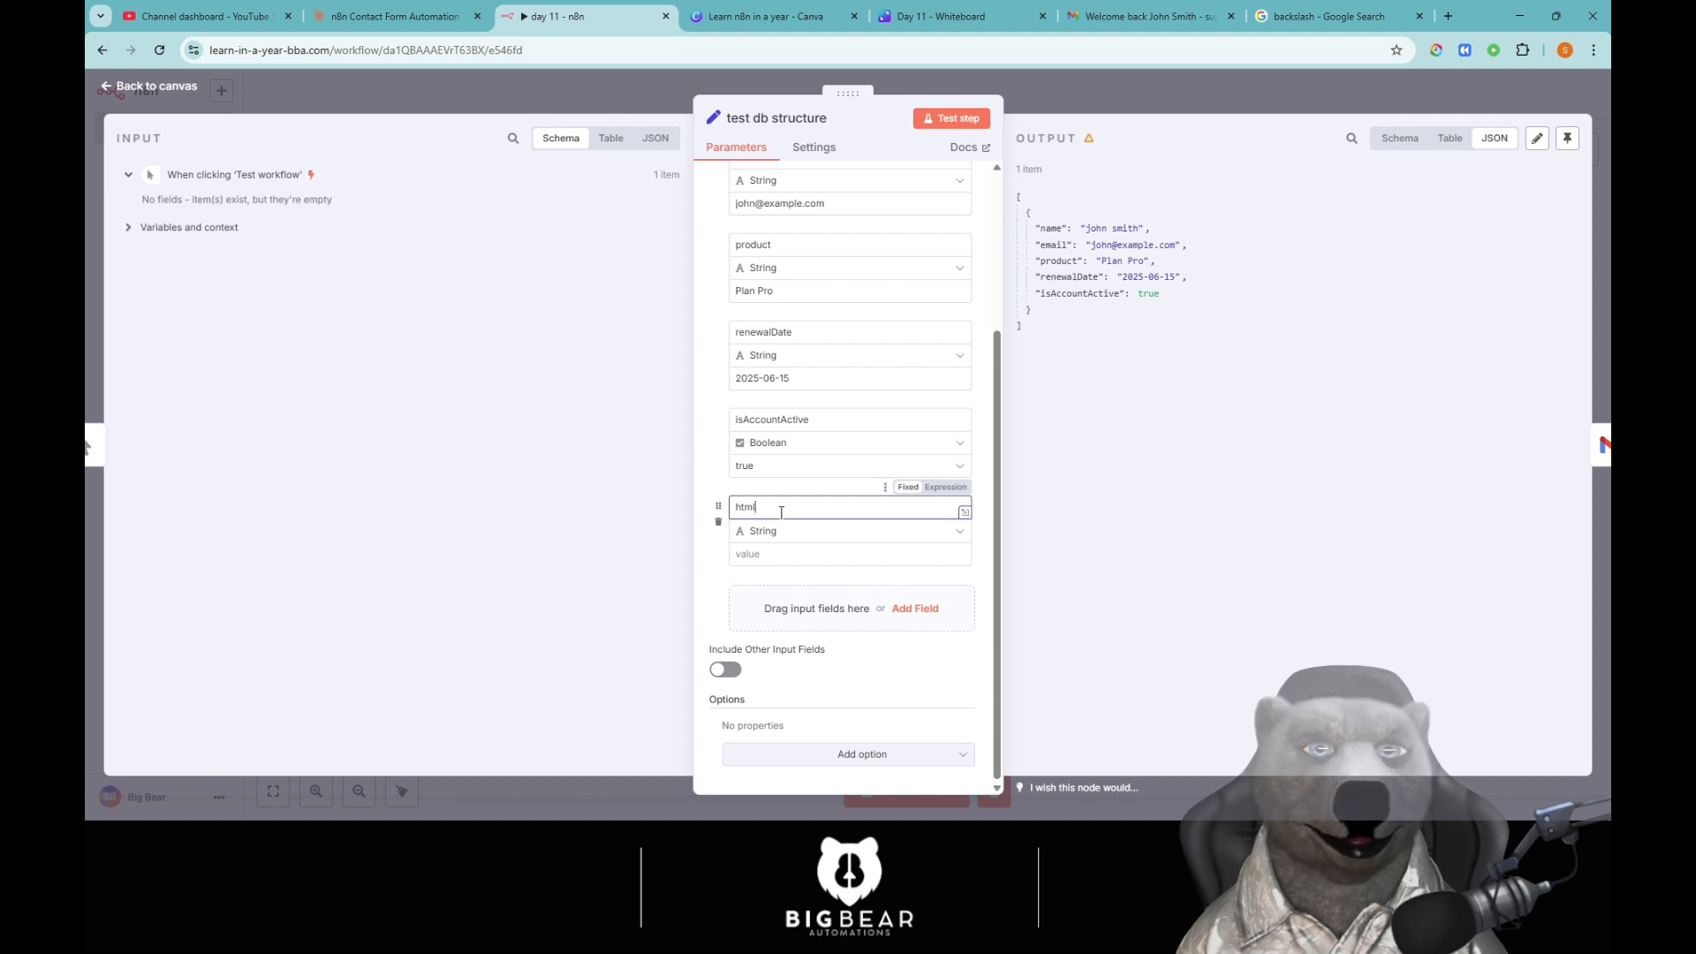
pyautogui.click(784, 555)
pyautogui.write('<')
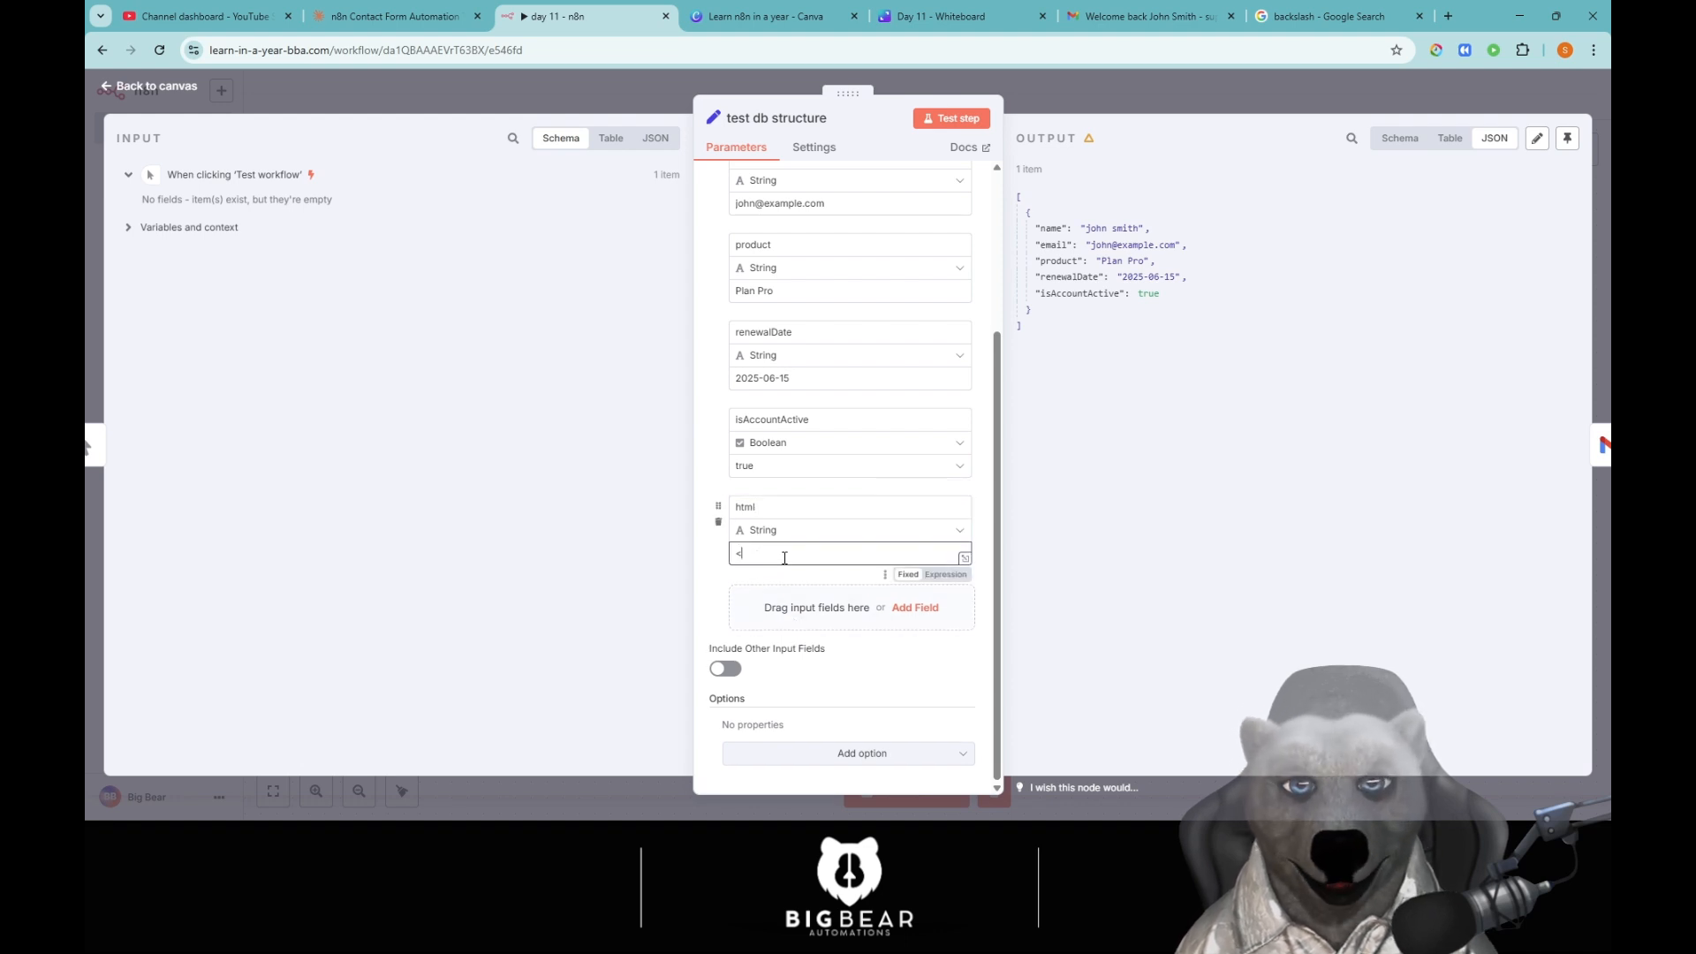
pyautogui.write('ht>')
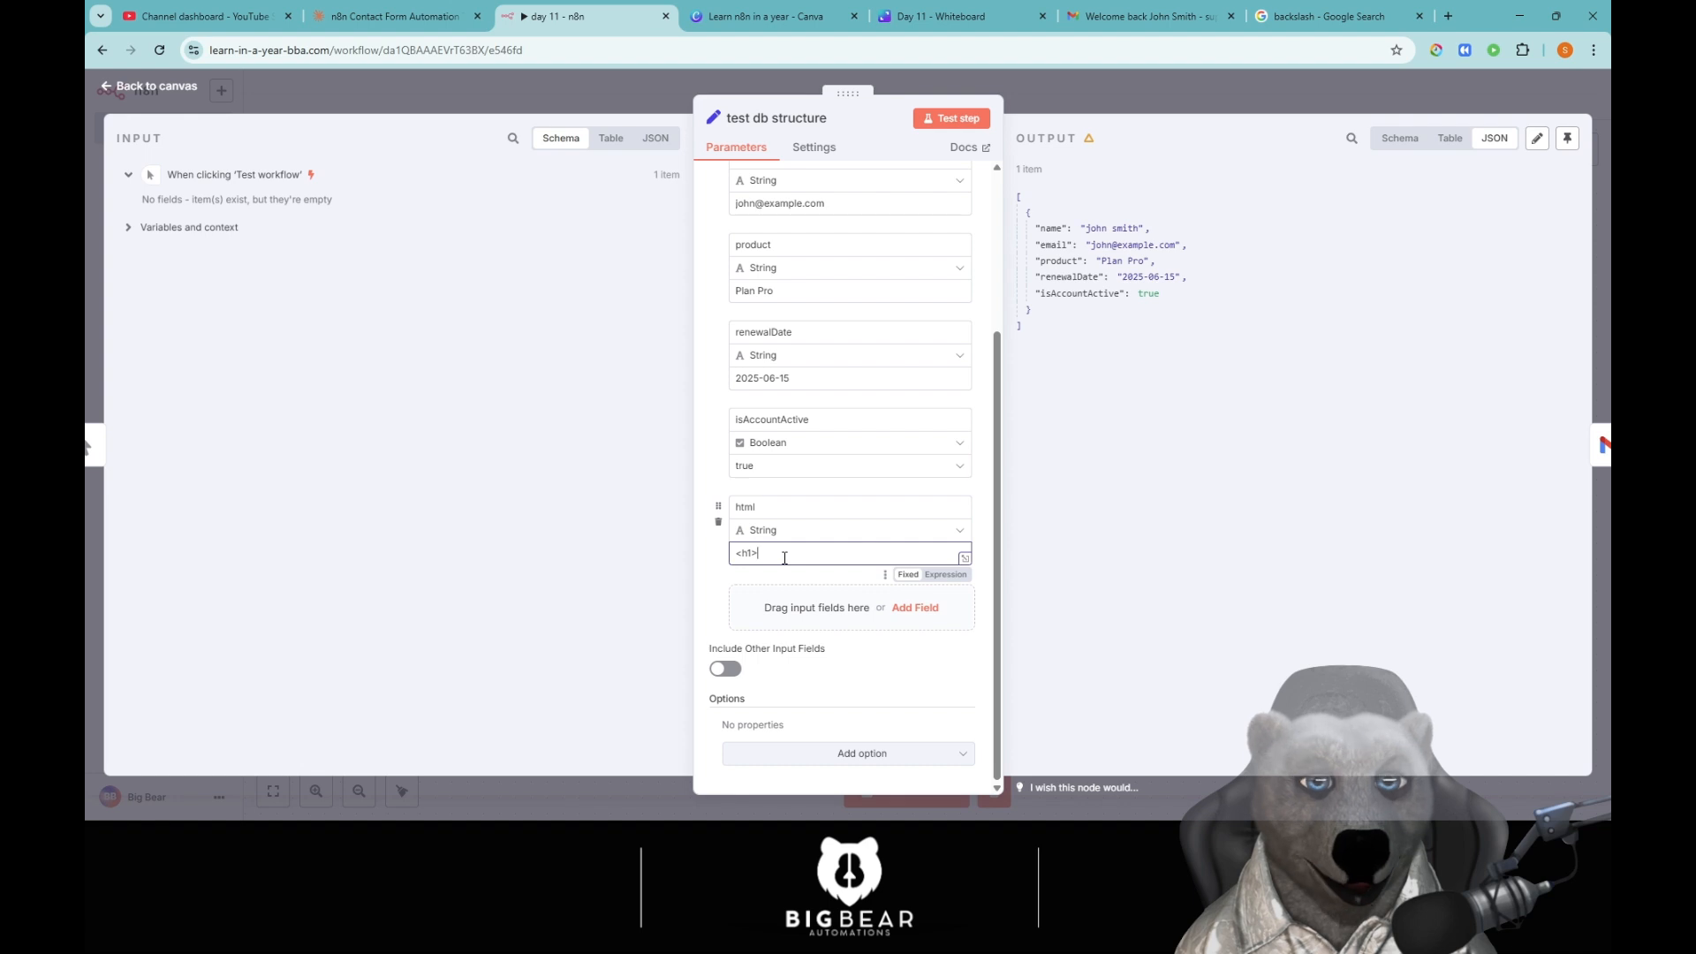
pyautogui.write('Test ')
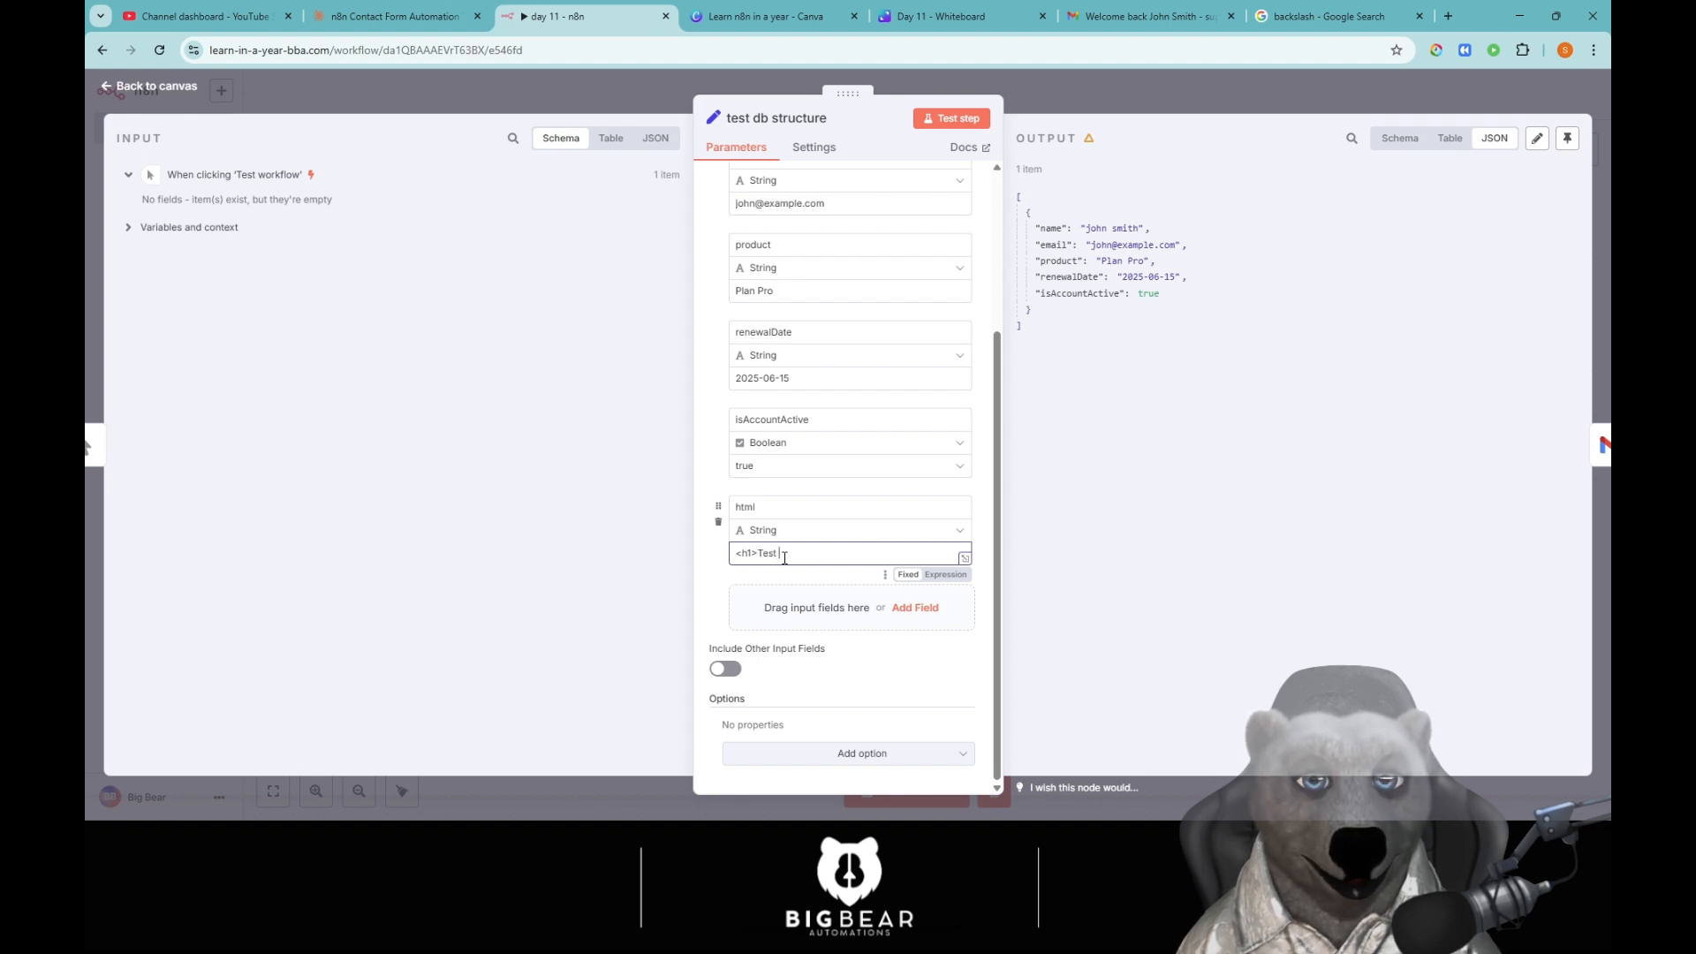
pyautogui.write('</')
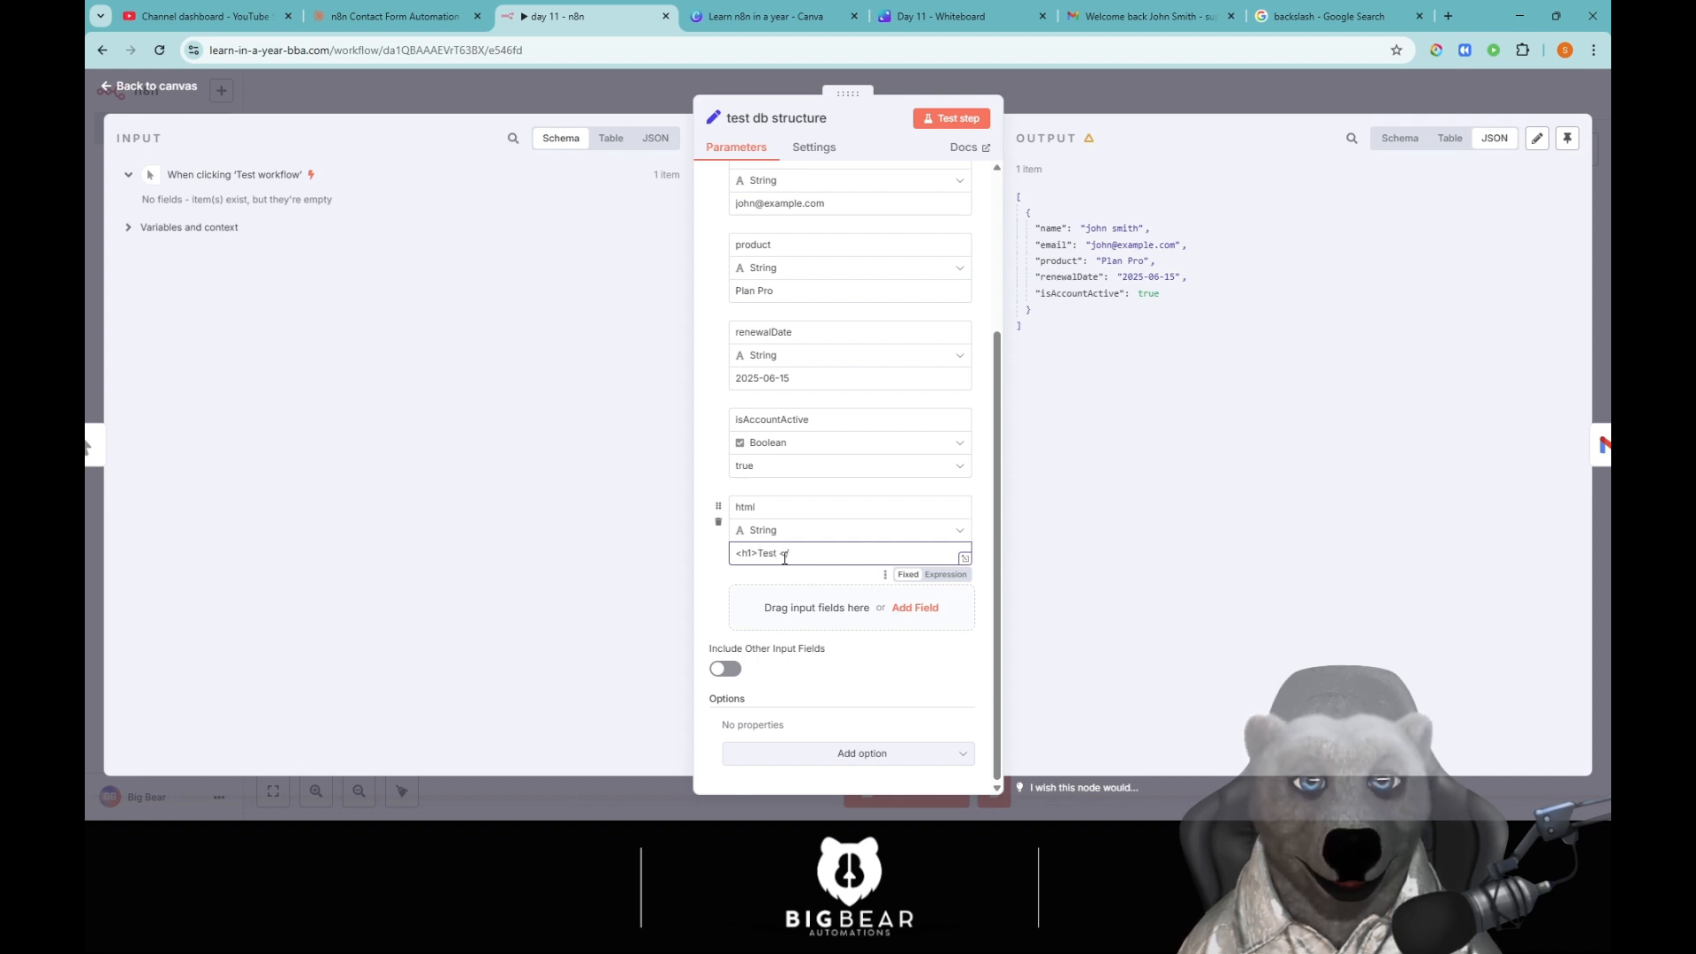
pyautogui.write('h2>')
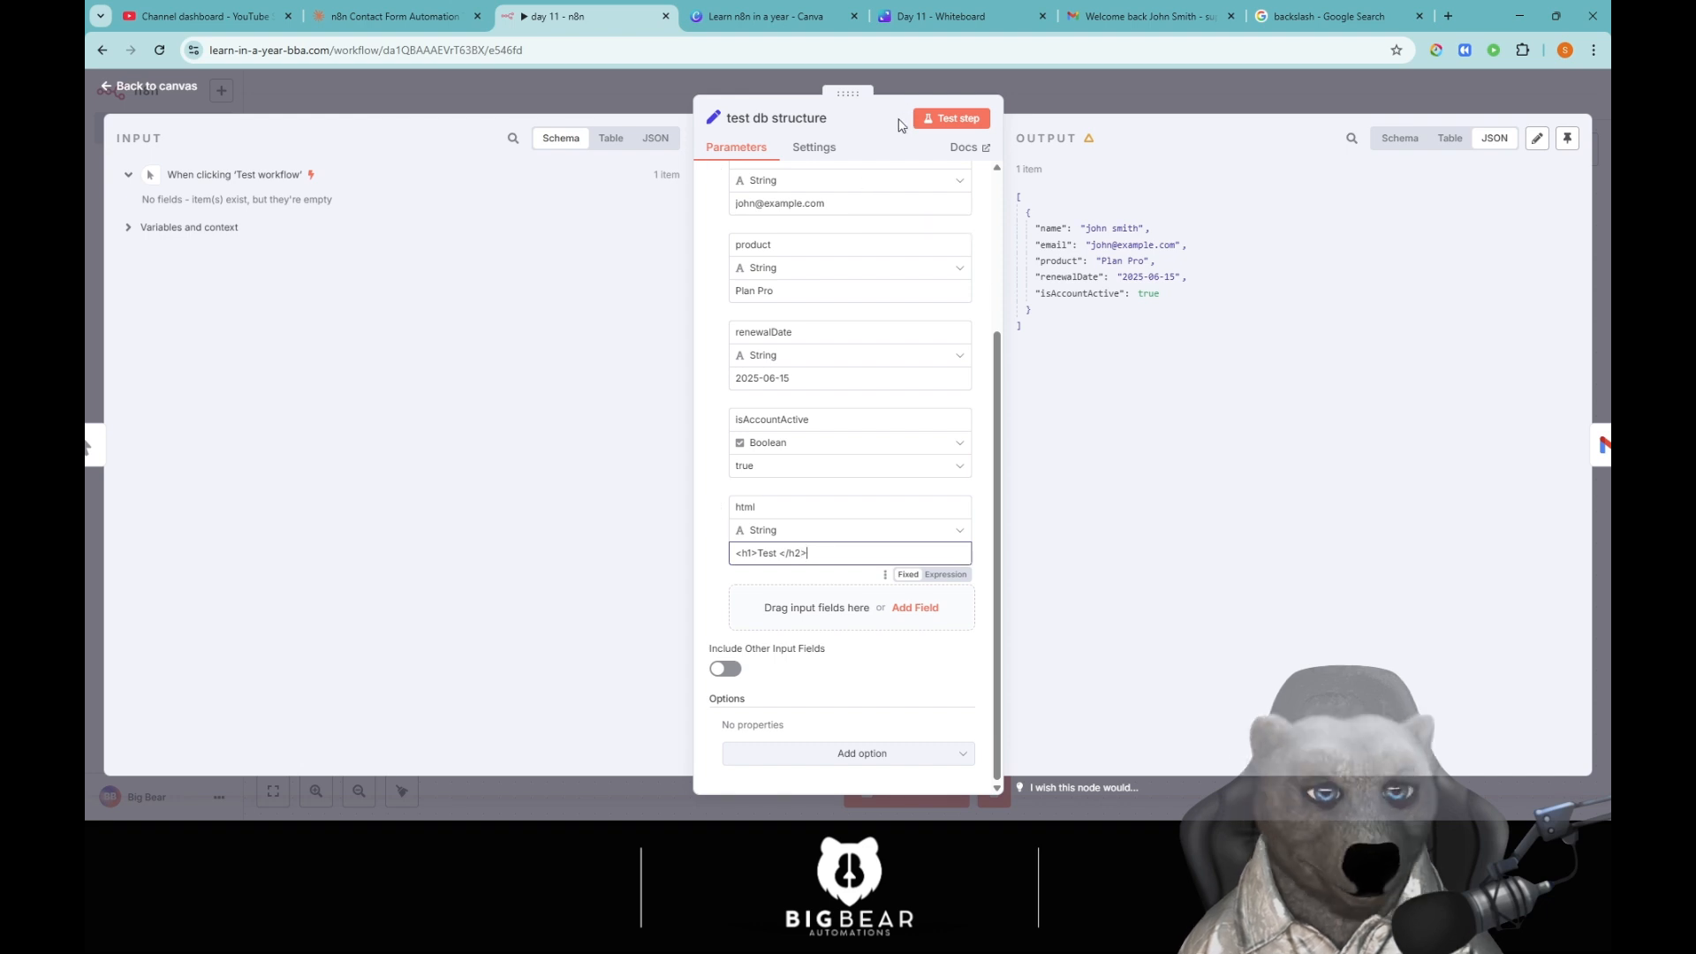
pyautogui.click(951, 119)
pyautogui.moveTo(1083, 309); pyautogui.dragTo(1206, 310)
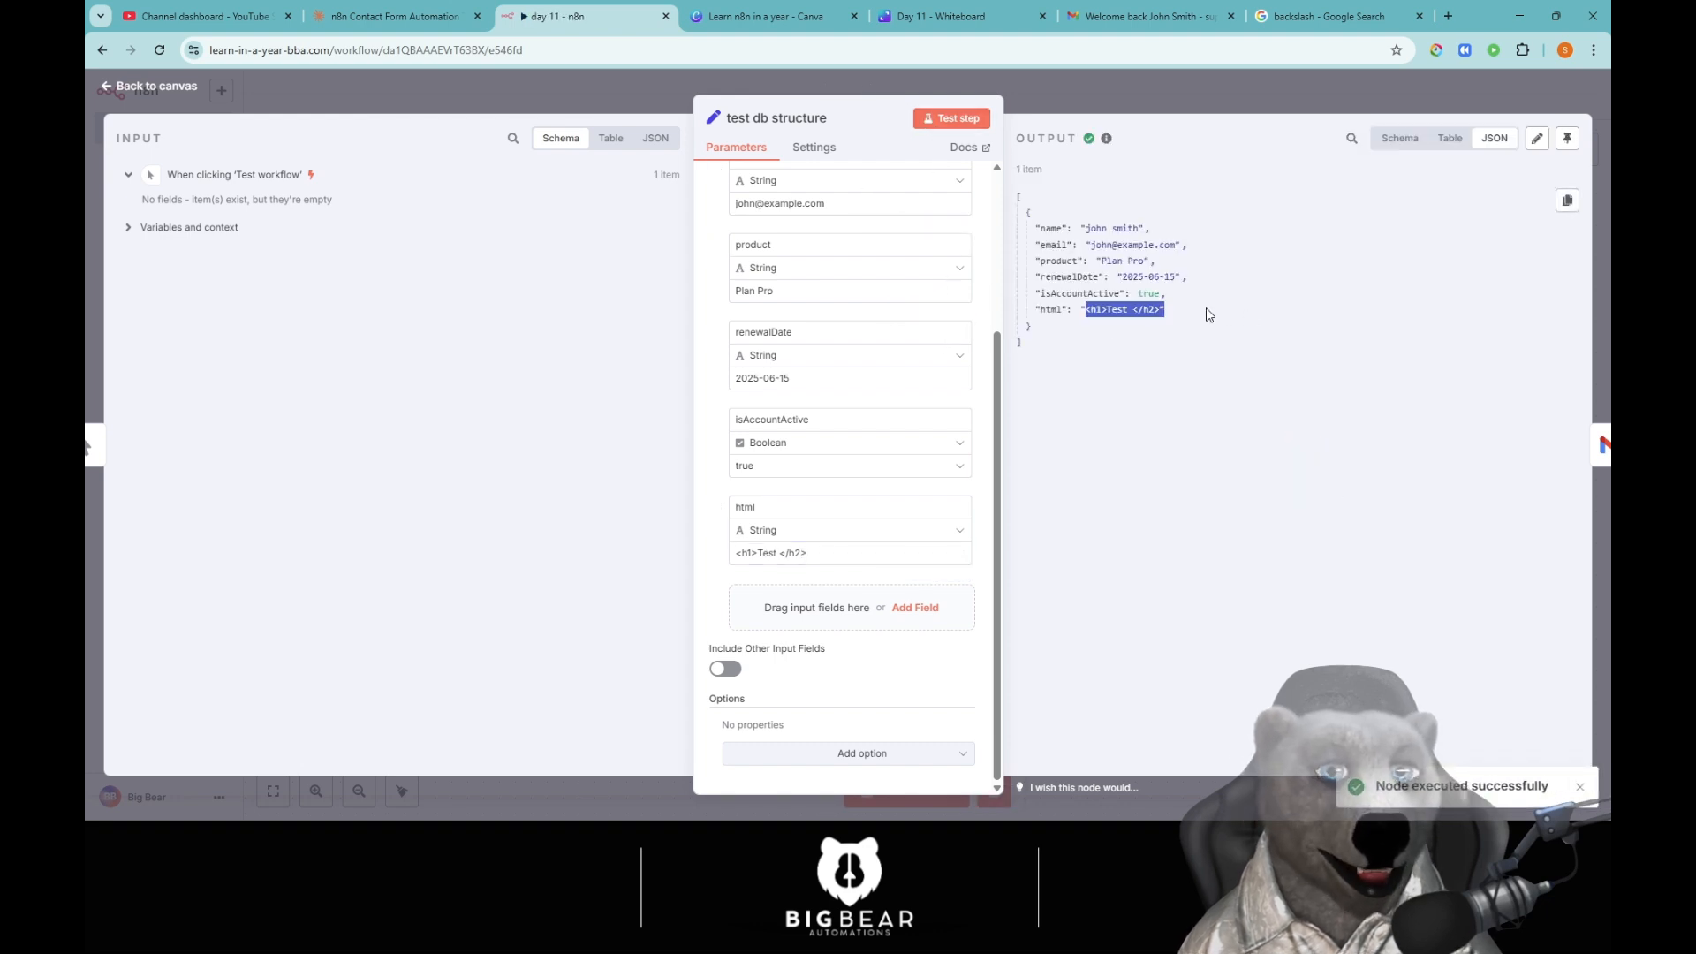
pyautogui.click(1227, 330)
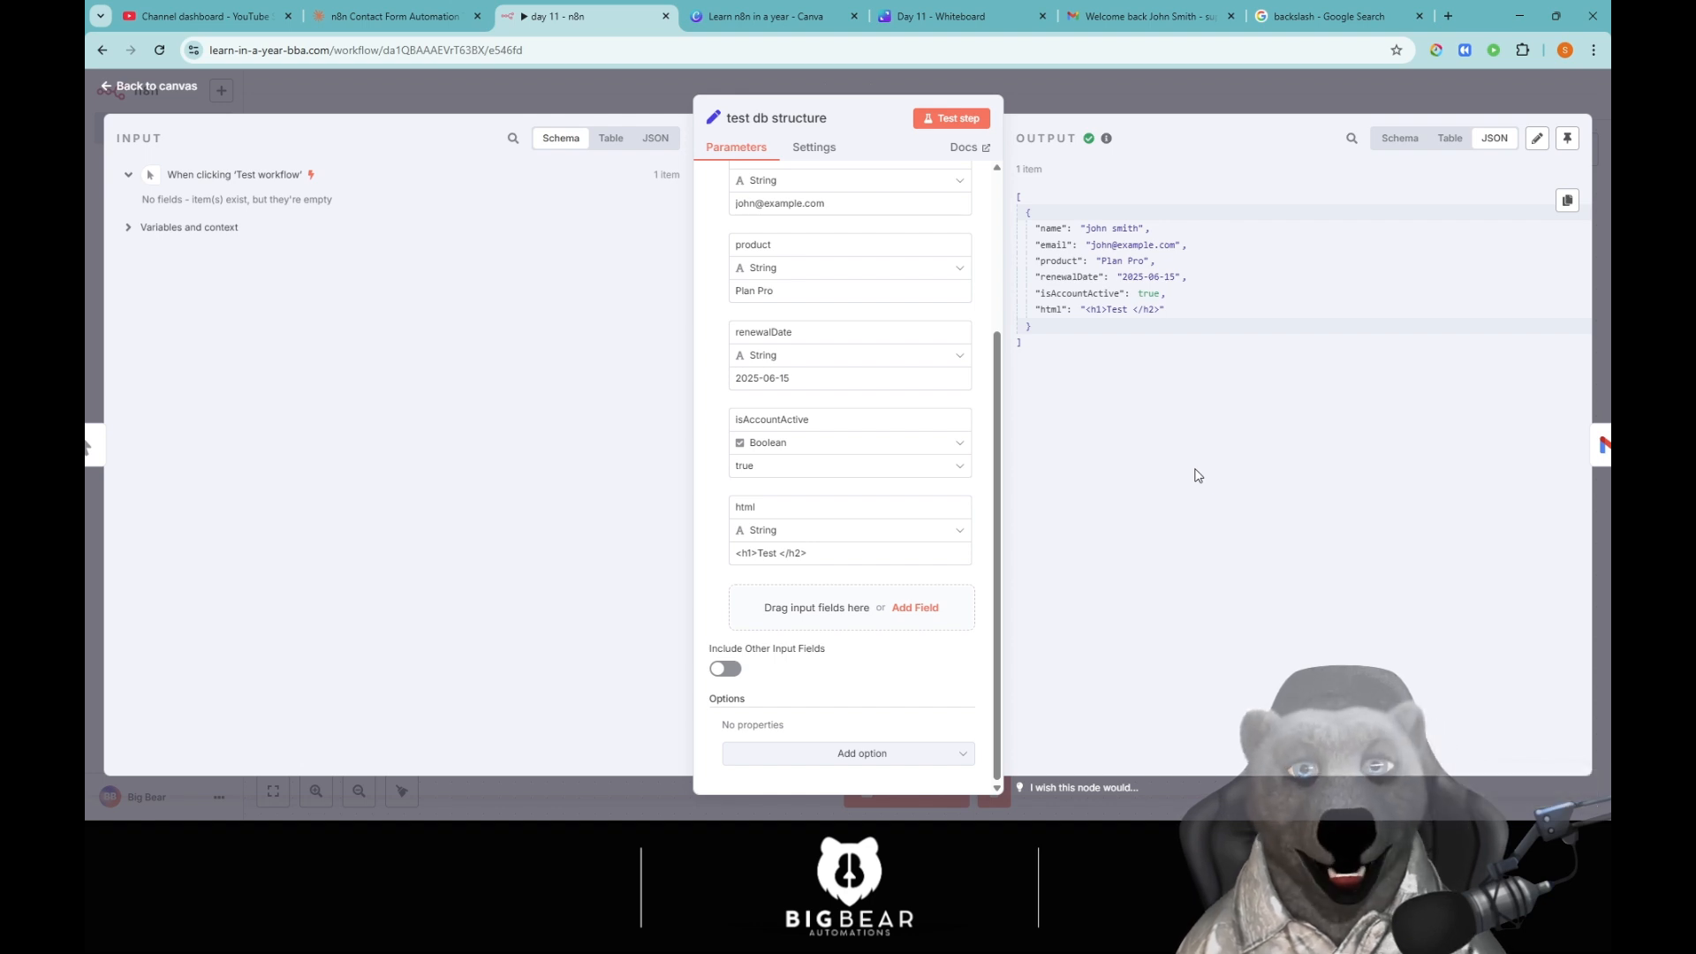
# Add a Number field 'test', trying values 20, -1, 3.14 and 10000000.
pyautogui.click(905, 609)
pyautogui.click(814, 623)
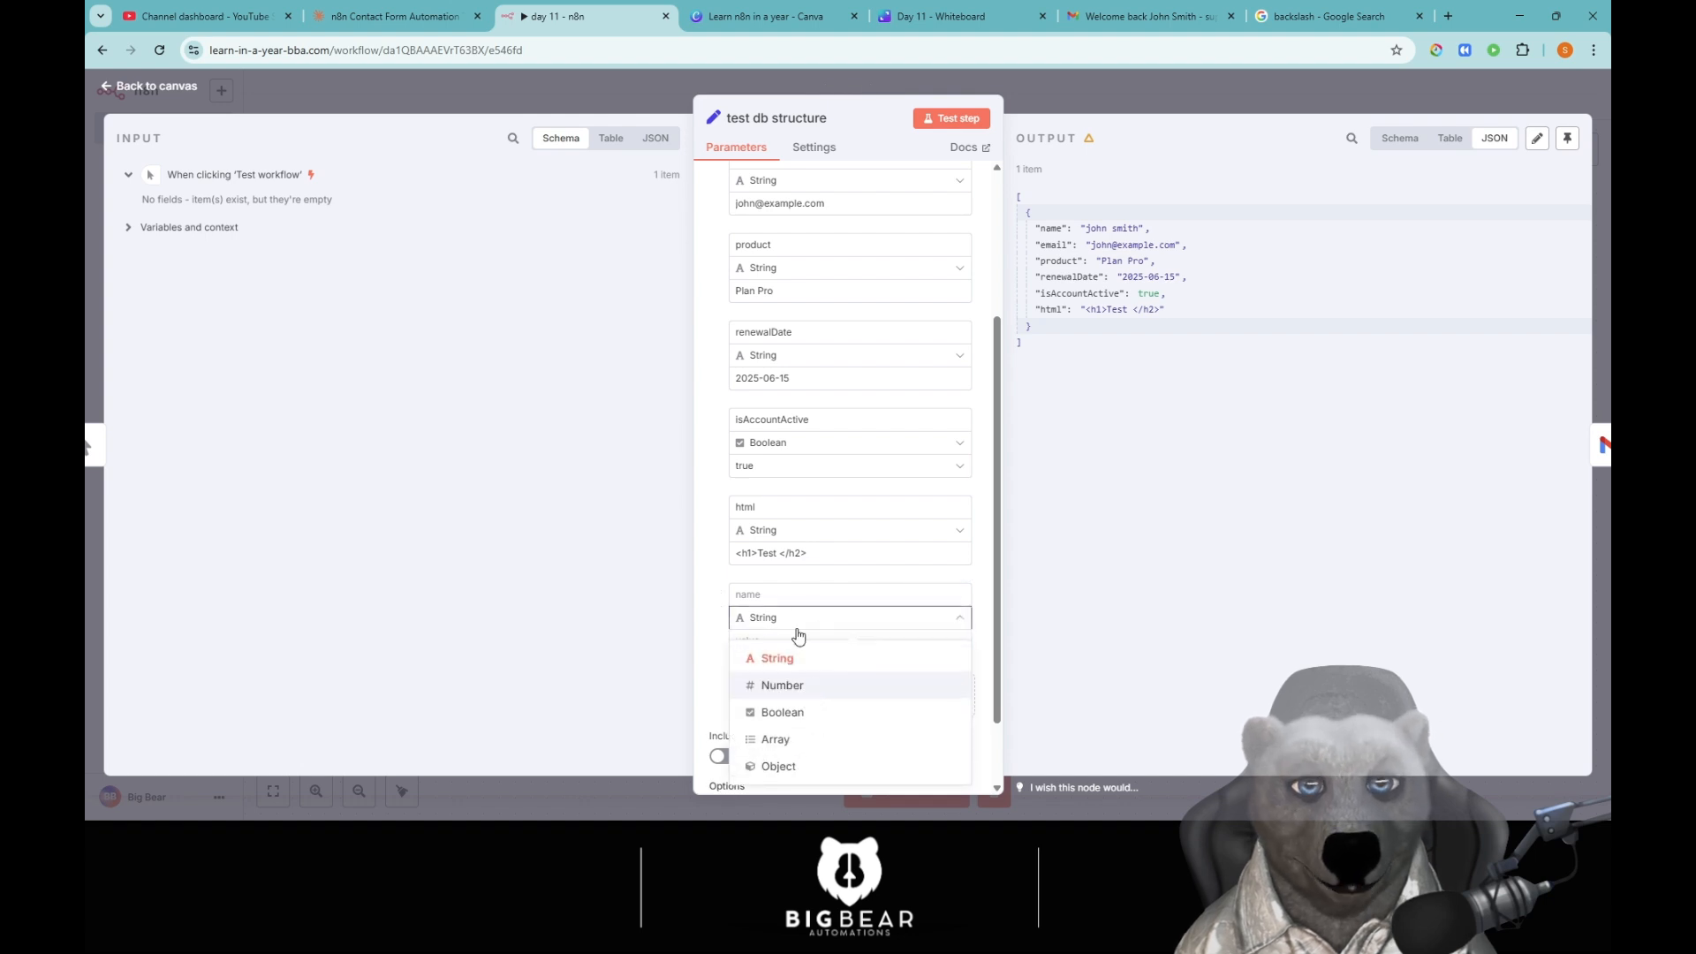
pyautogui.click(782, 685)
pyautogui.click(798, 596)
pyautogui.write('test')
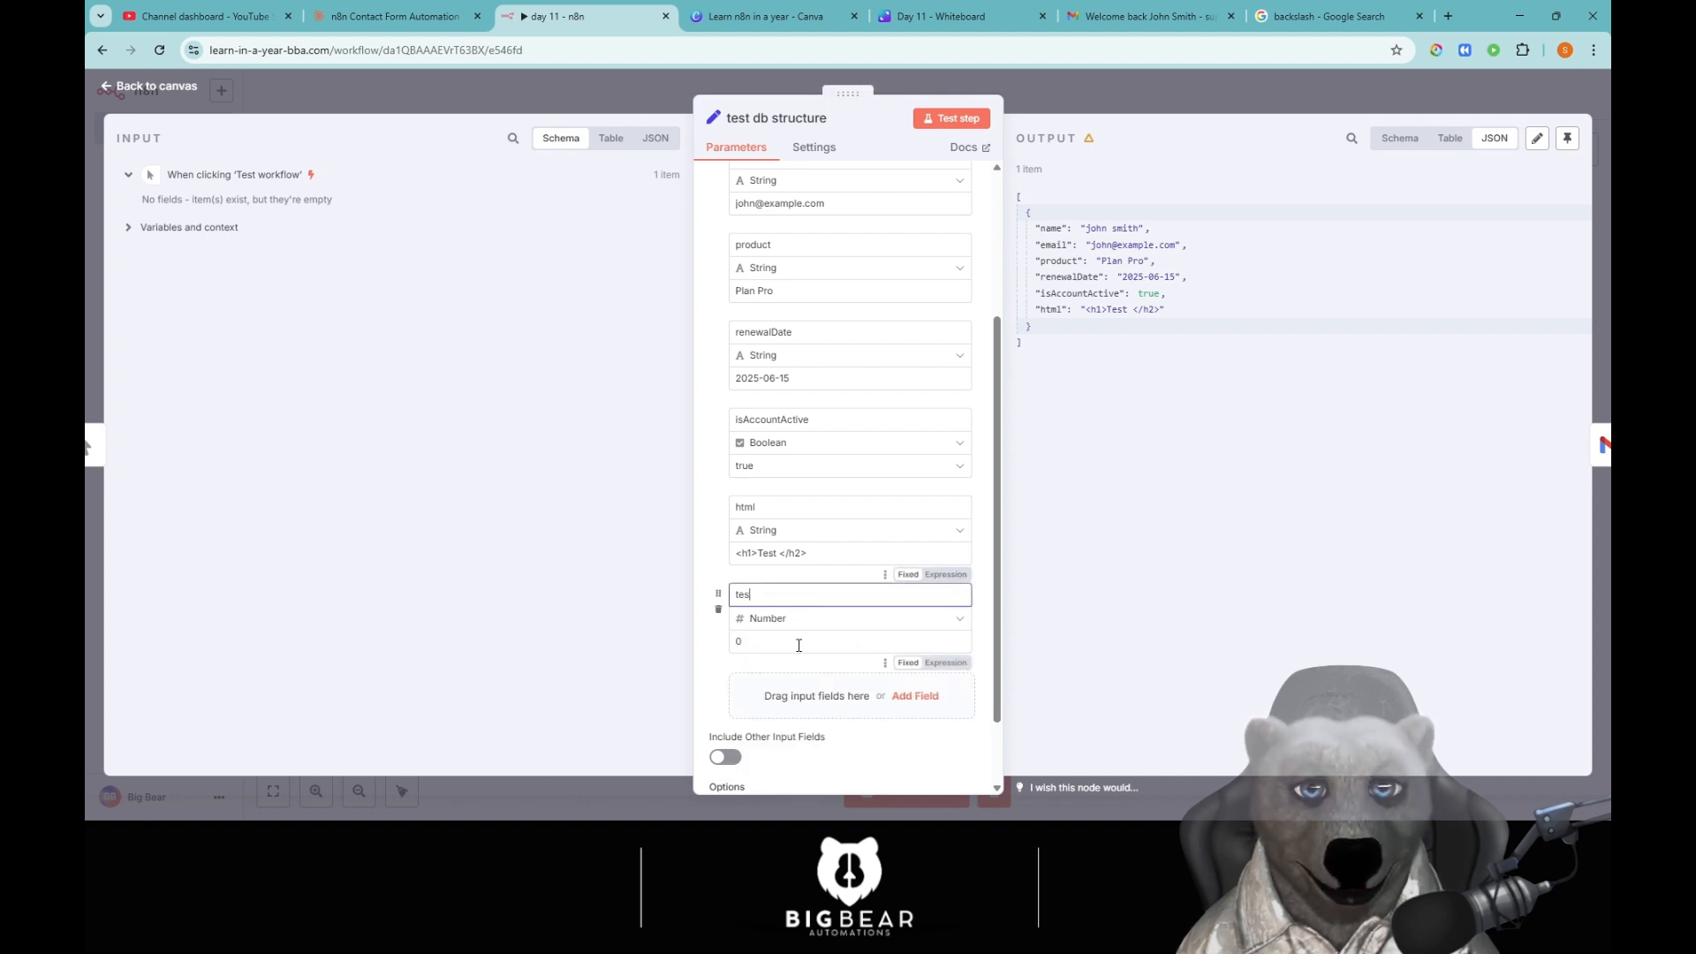
pyautogui.press('Tab')
pyautogui.press('BackSpace')
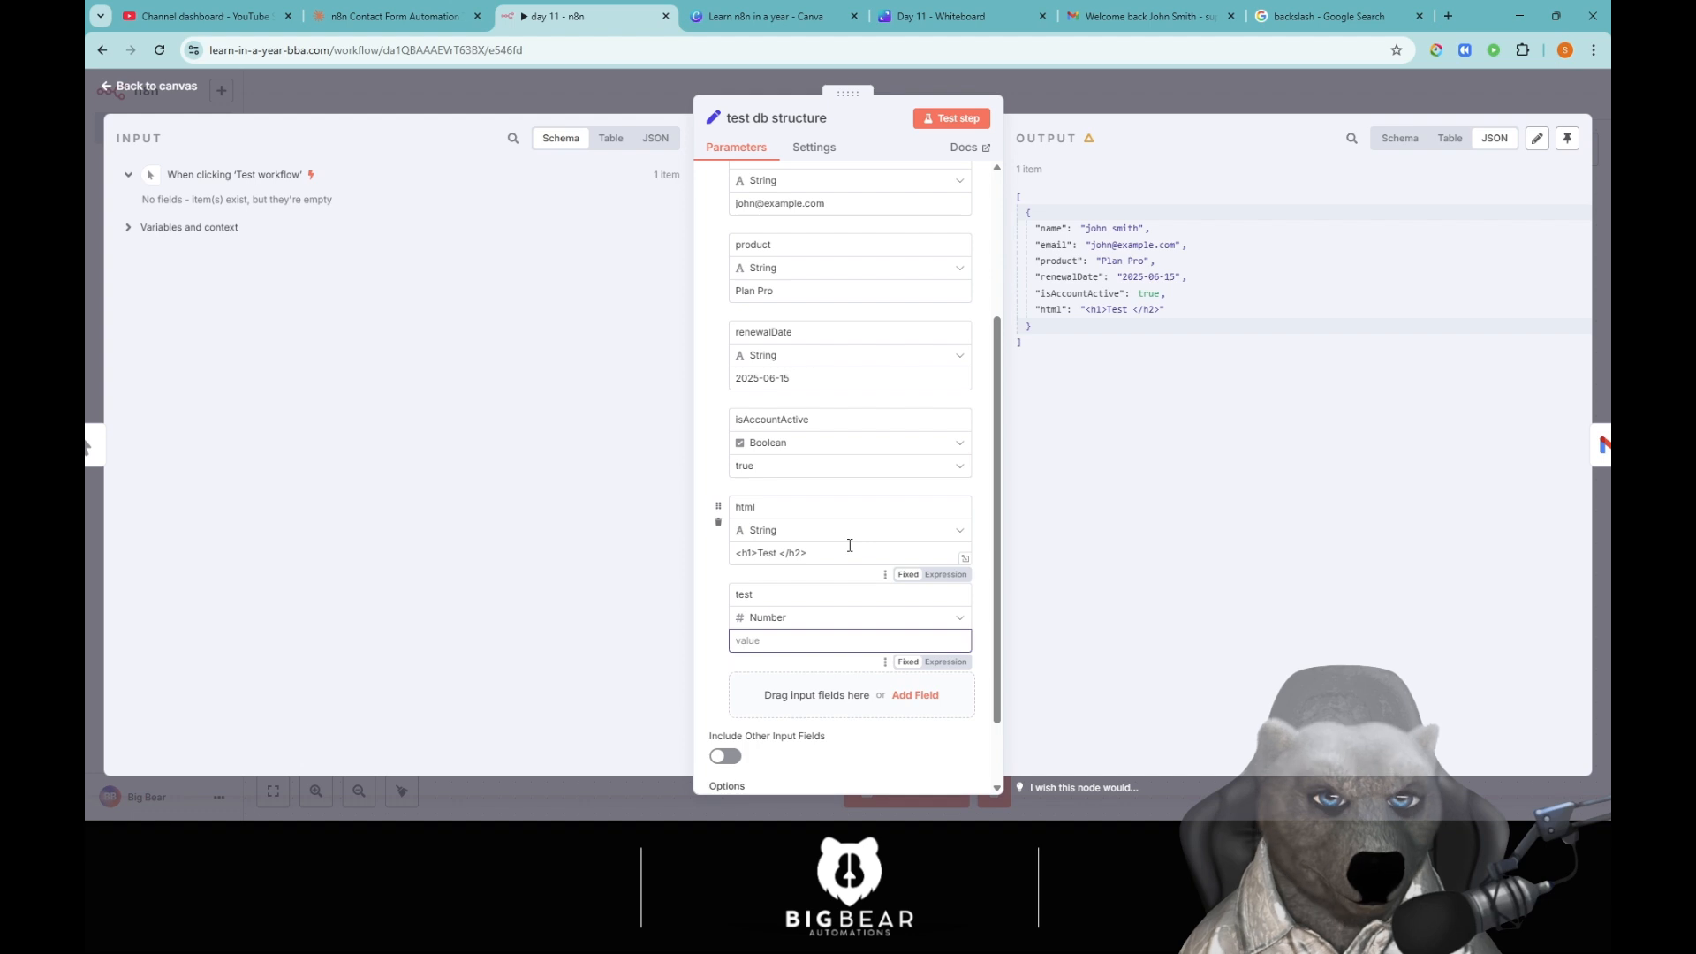
pyautogui.write('20')
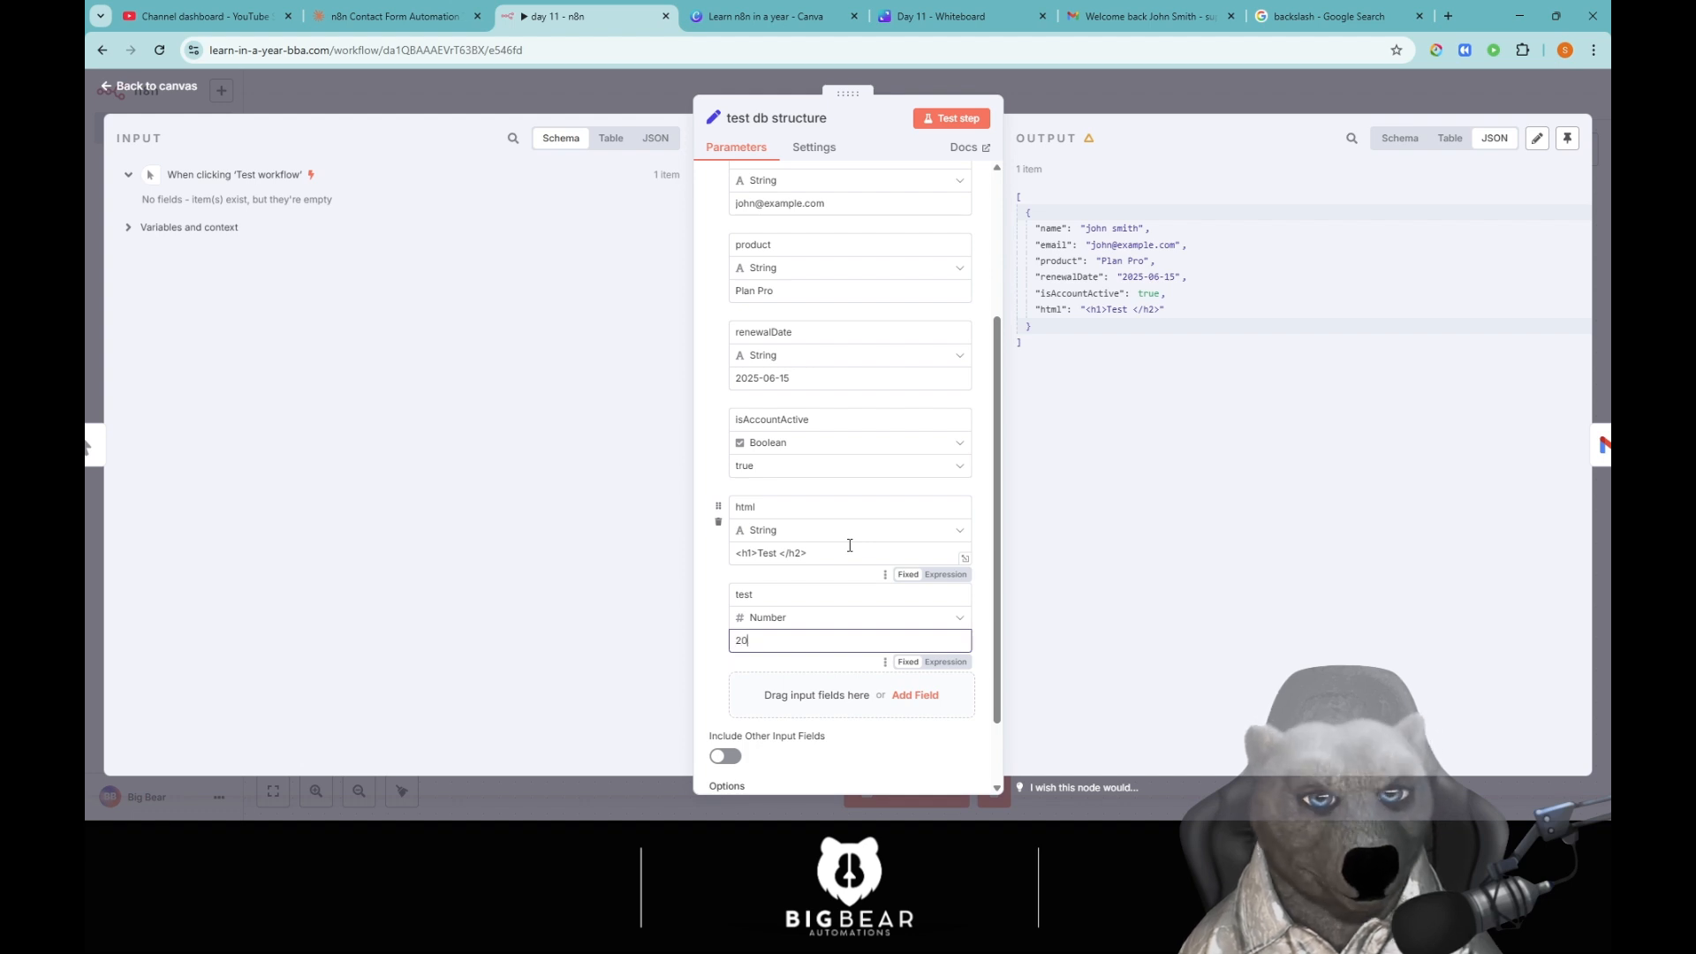
pyautogui.press('BackSpace')
pyautogui.press('BackSpace')
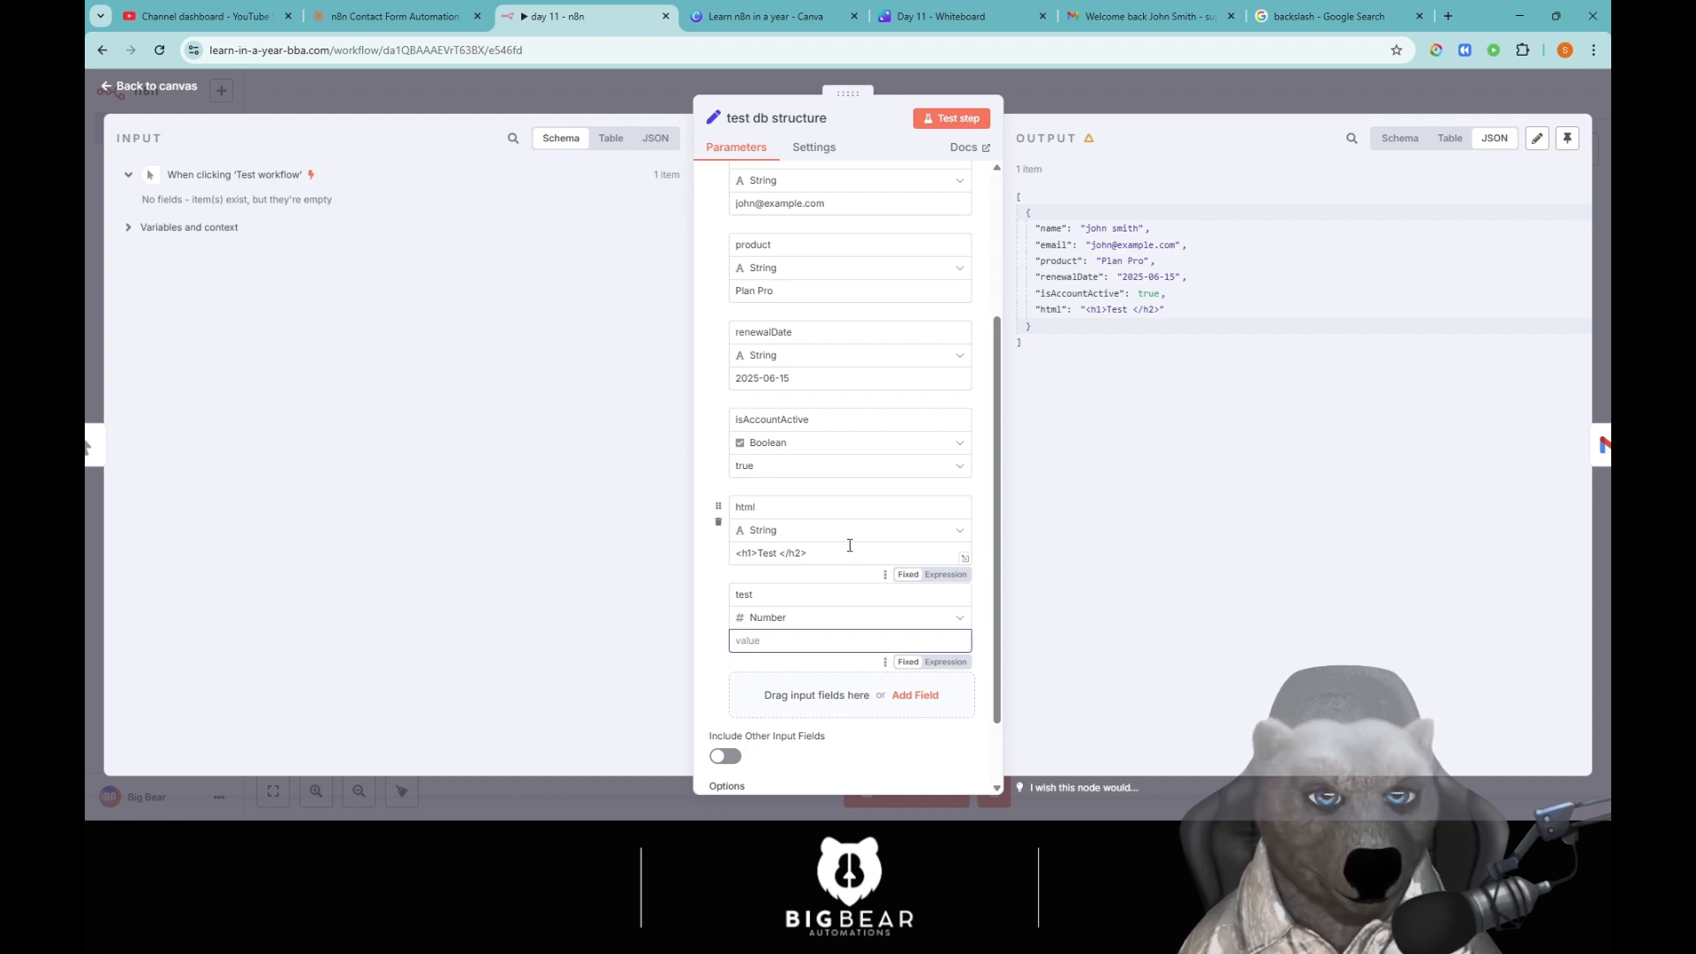
pyautogui.write('-1')
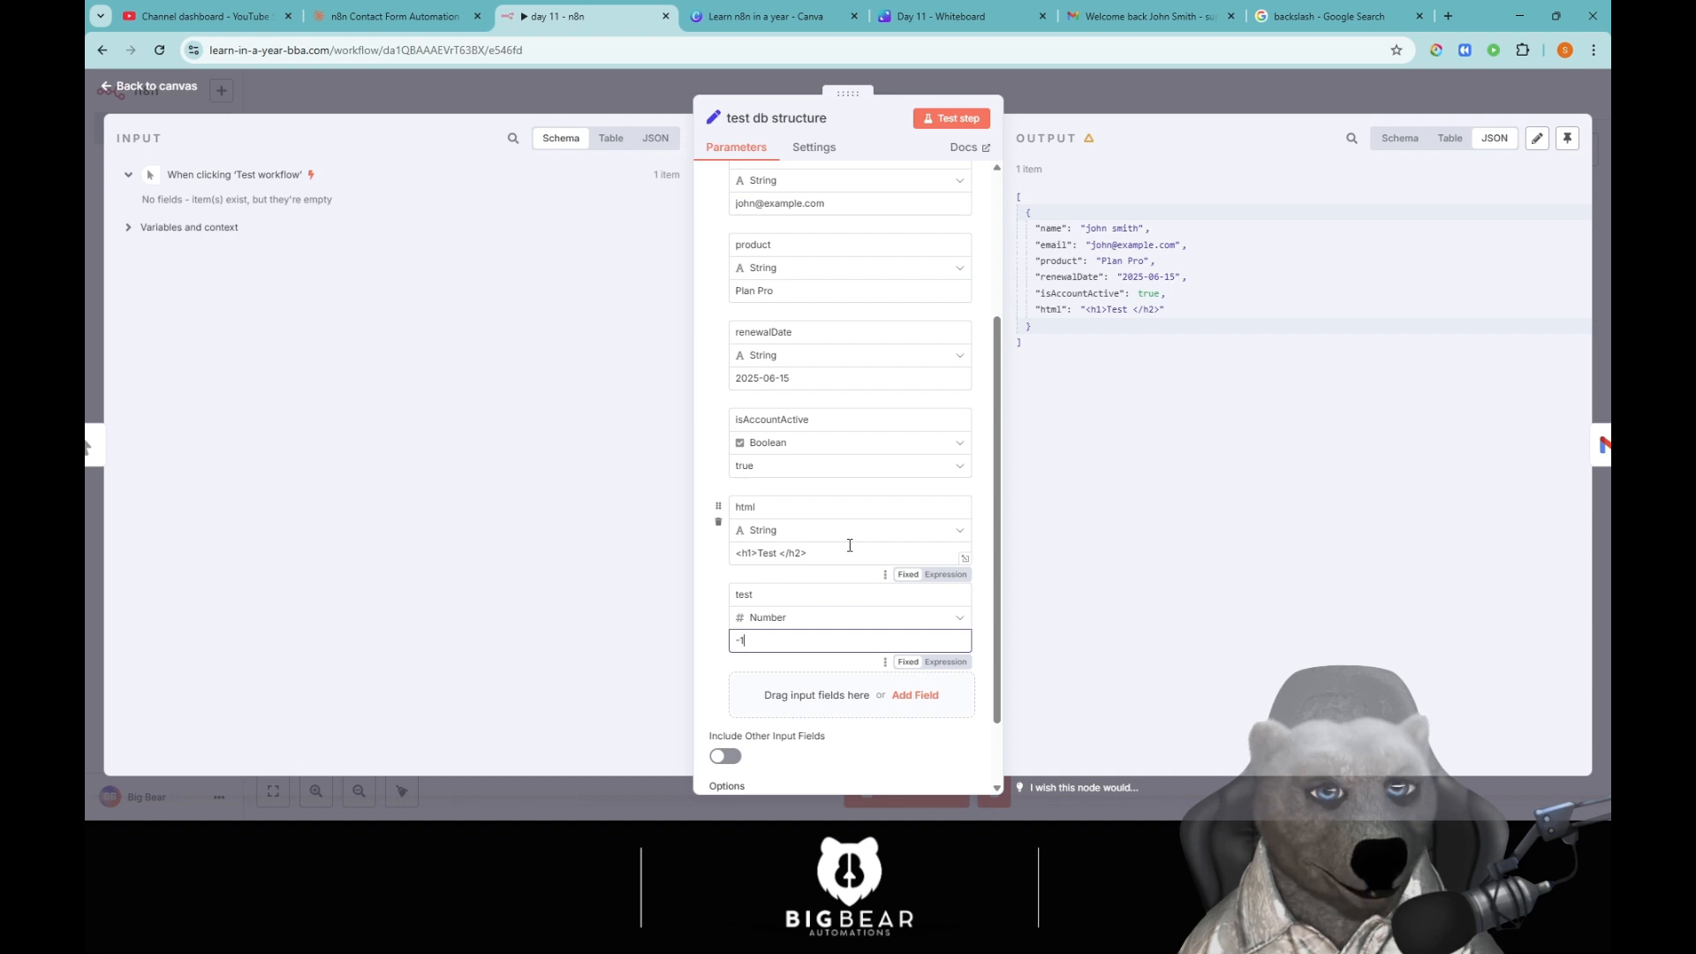
pyautogui.press('BackSpace')
pyautogui.press('BackSpace')
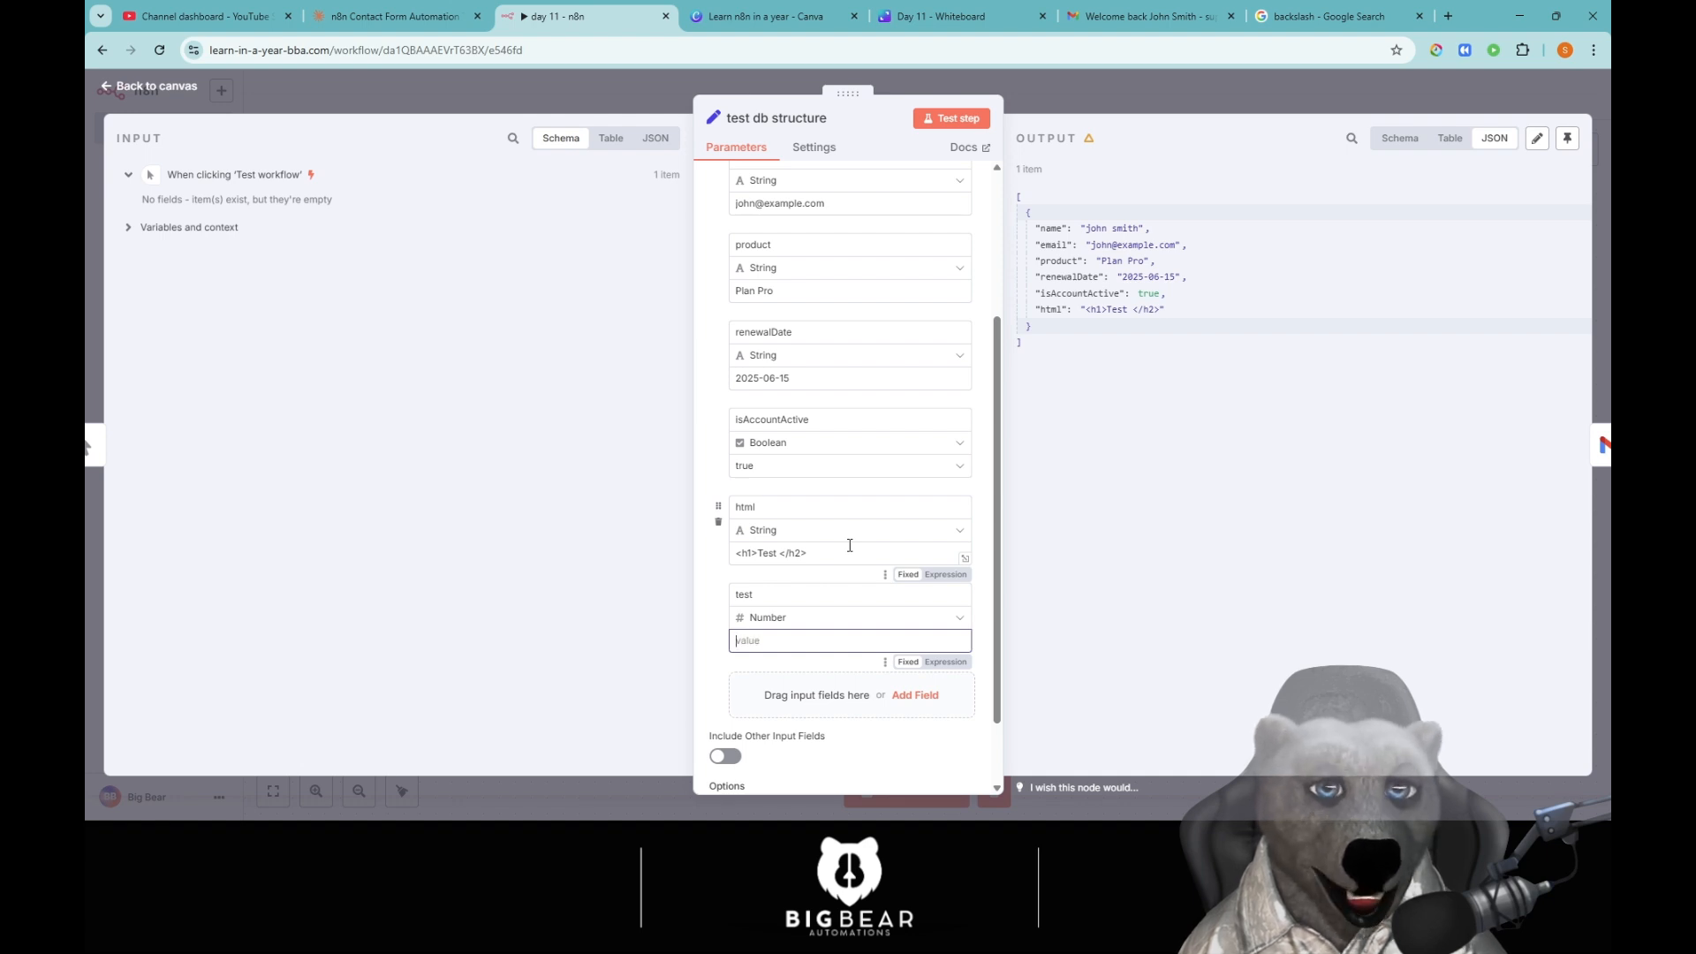
pyautogui.write('3.14')
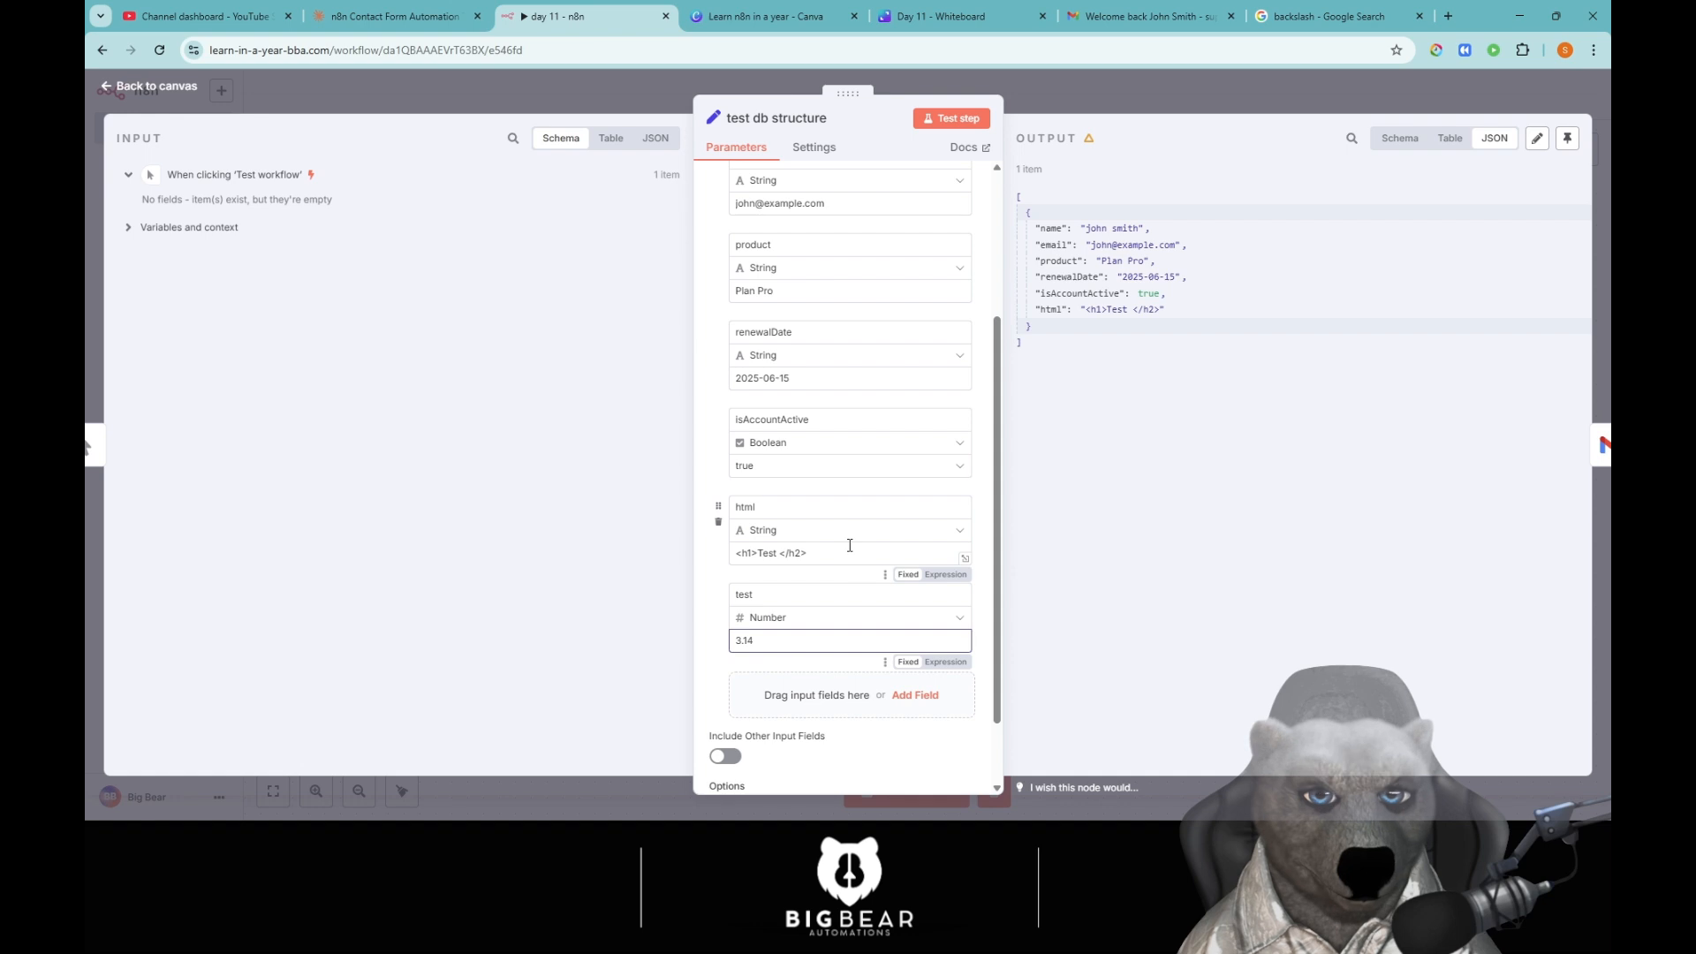
pyautogui.press('BackSpace')
pyautogui.press('BackSpace')
pyautogui.press('BackSpace')
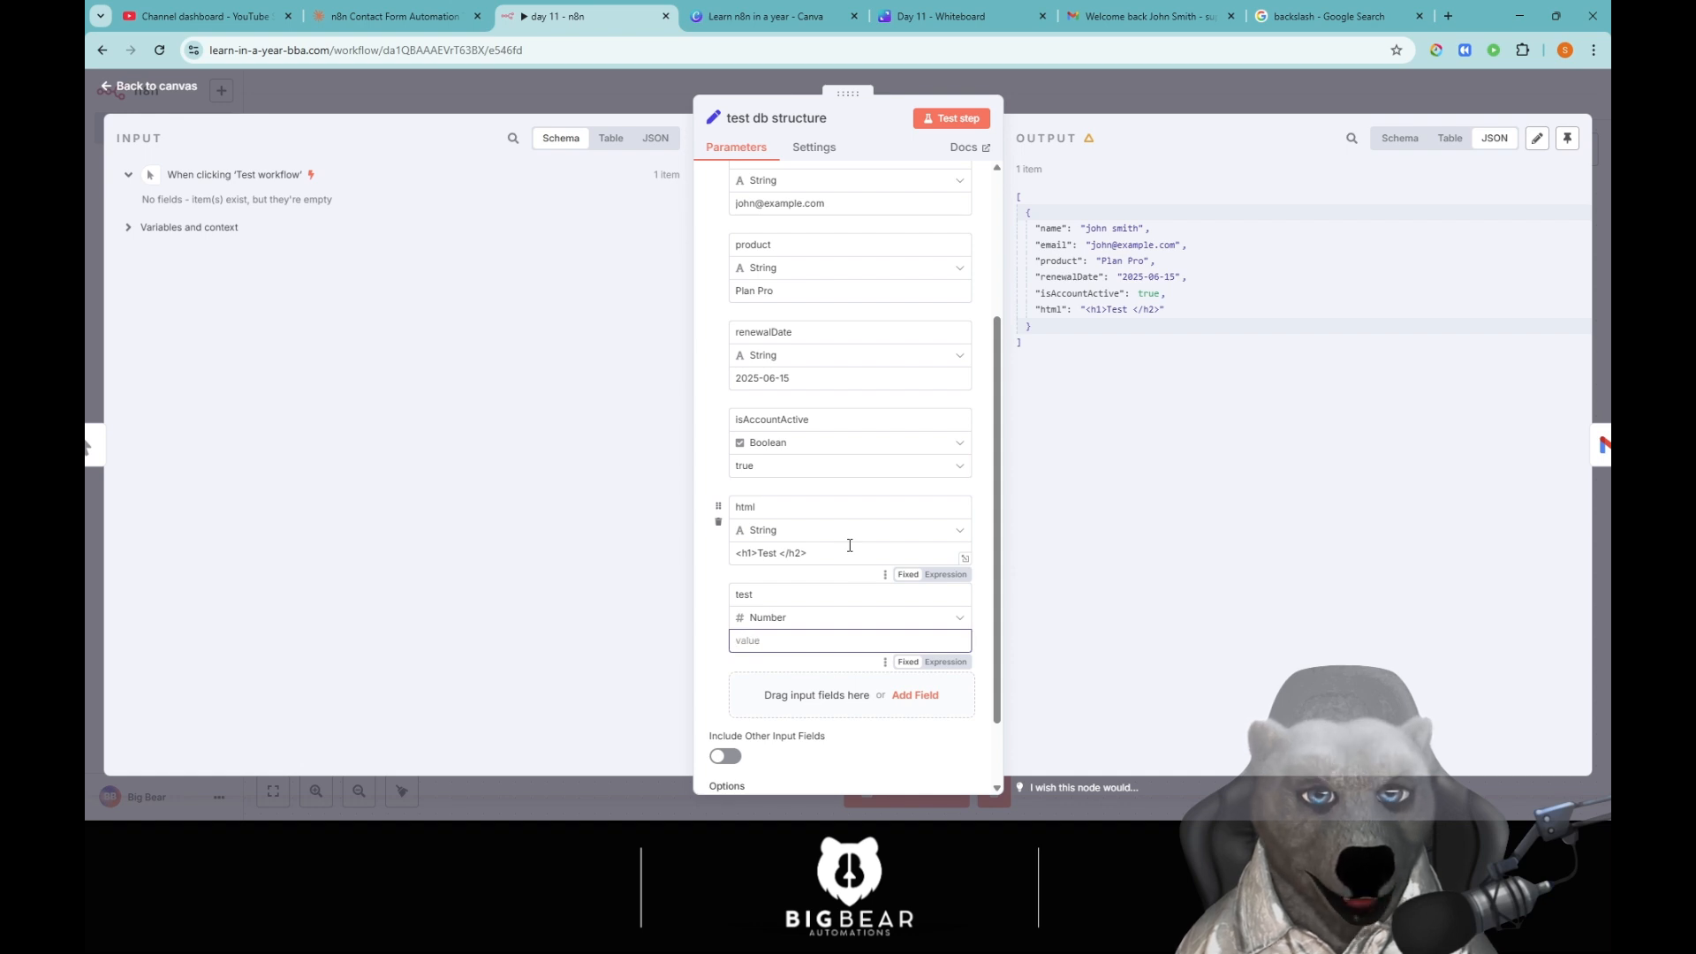
pyautogui.write('10000000')
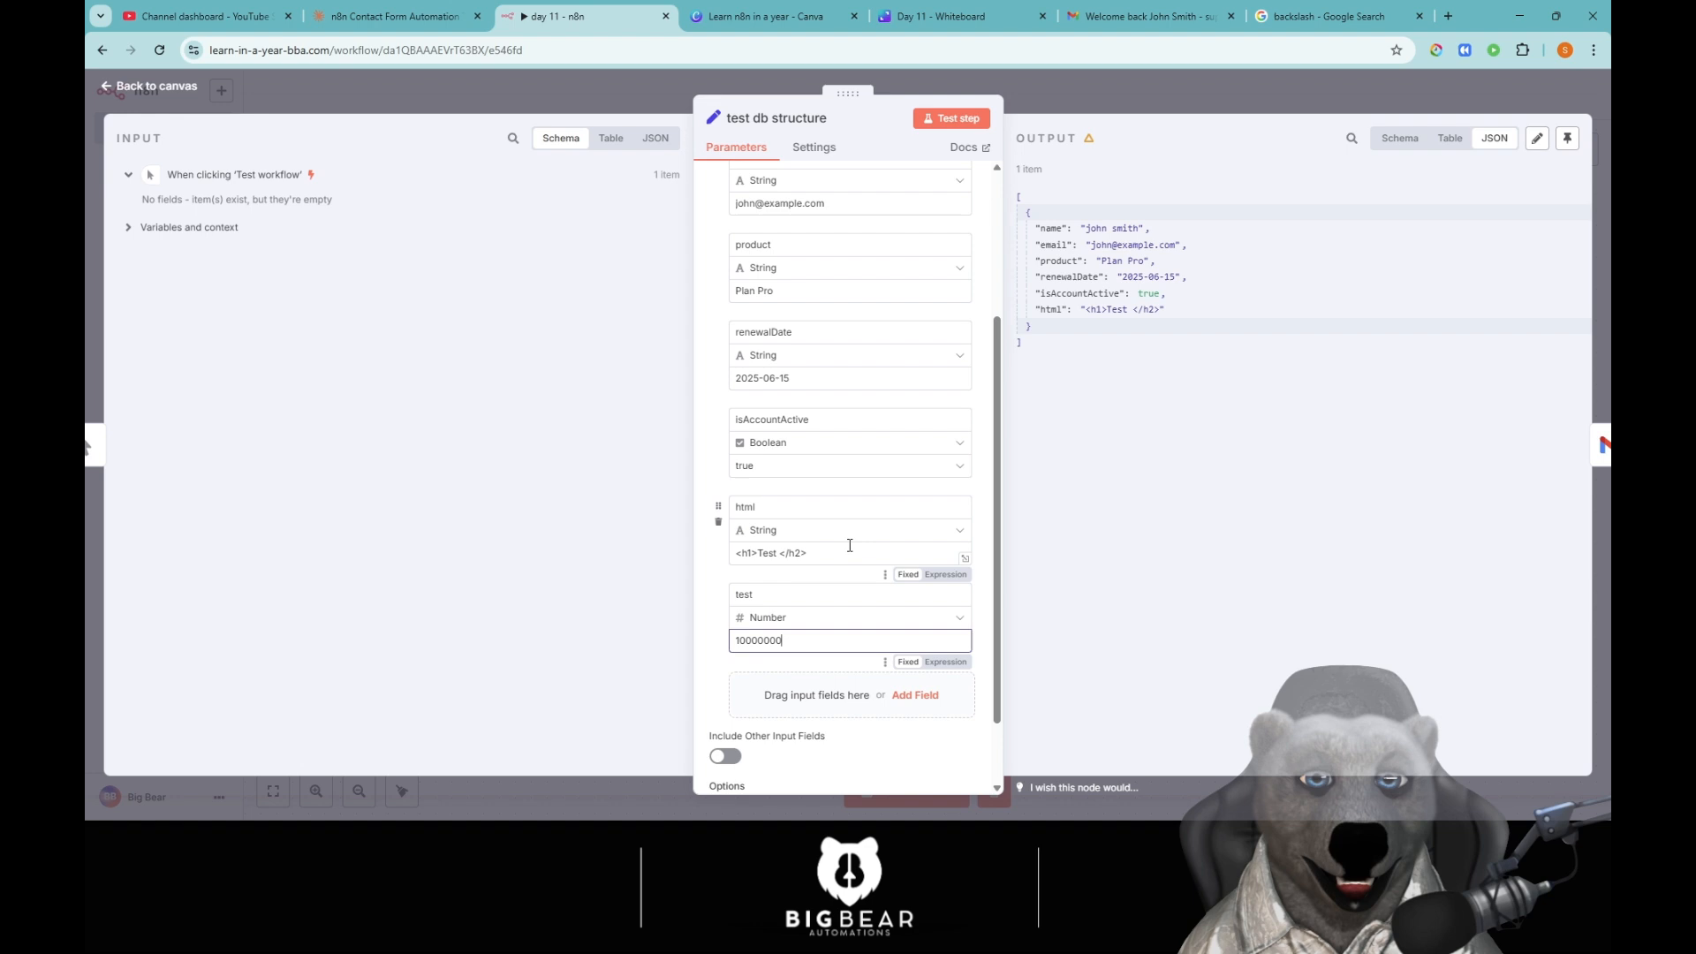
# Change the test field's type to Boolean, then to Array.
pyautogui.click(835, 619)
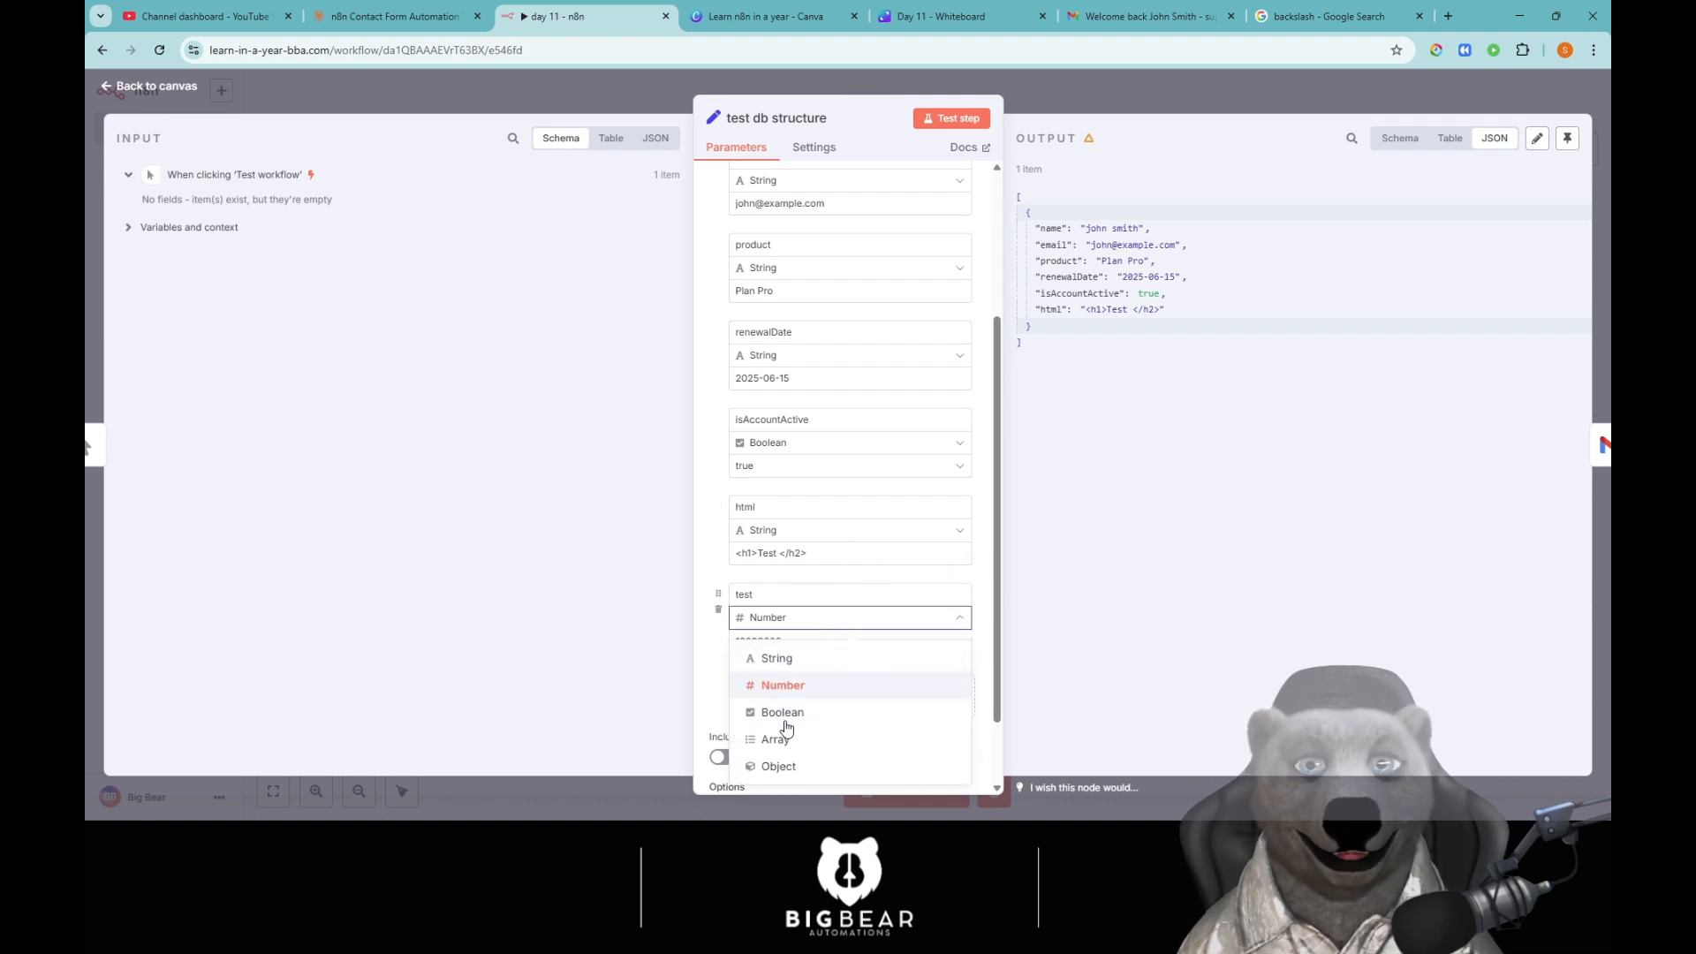
pyautogui.click(792, 716)
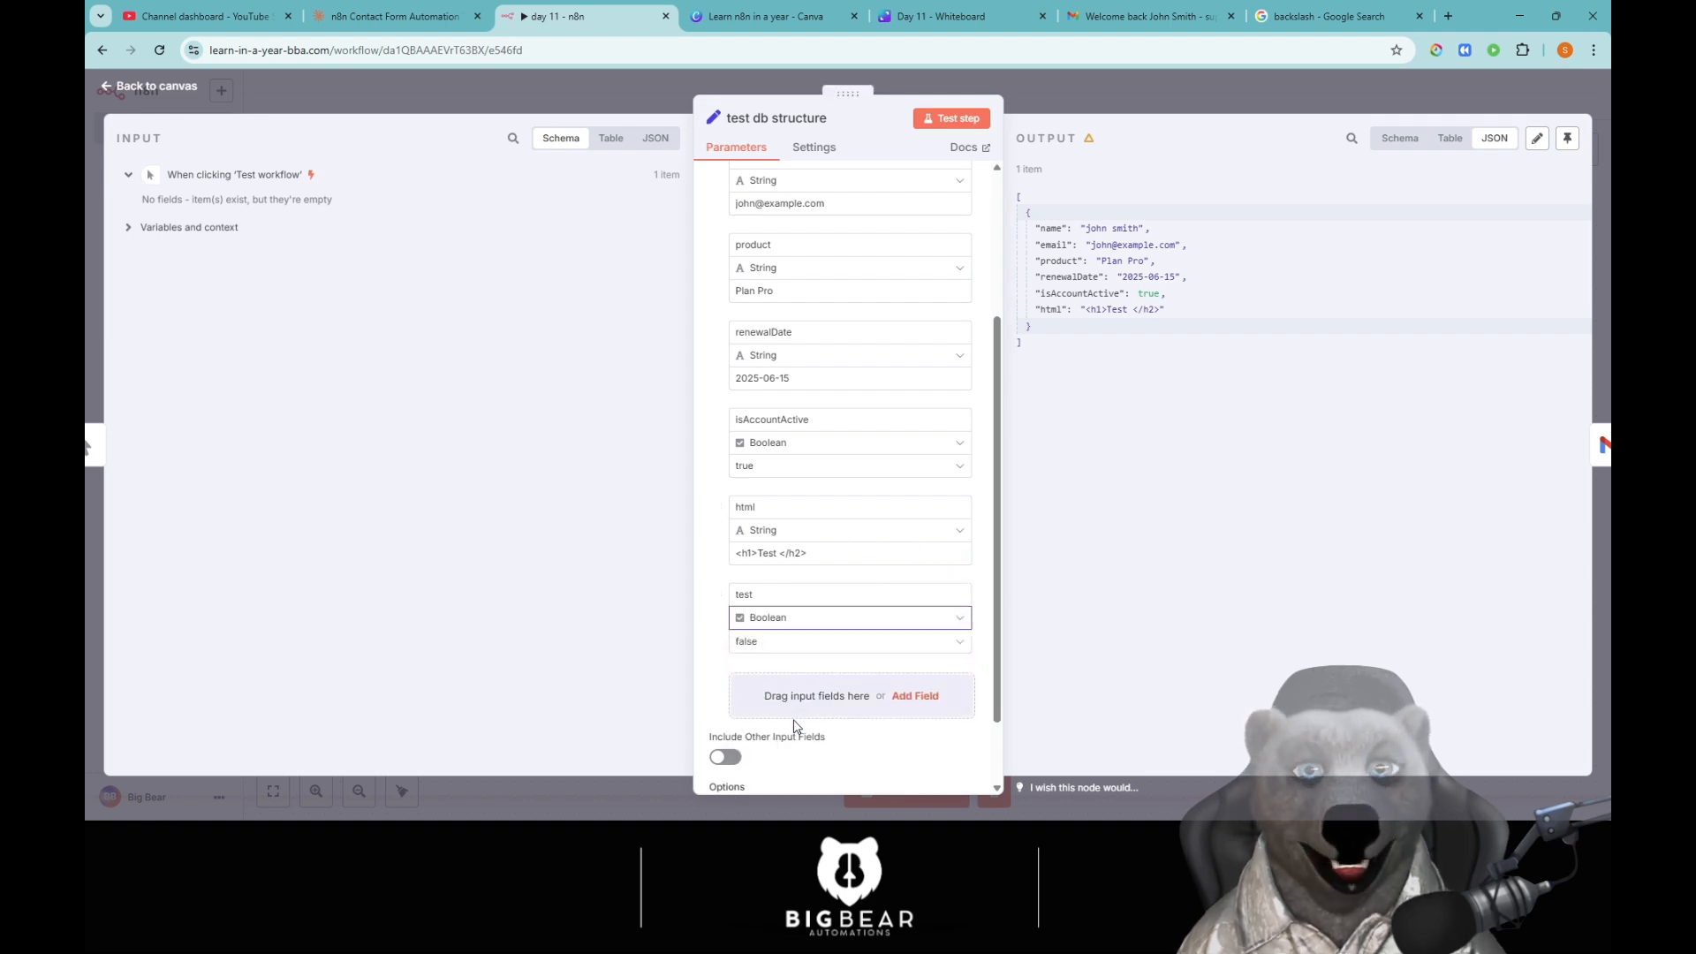
pyautogui.click(806, 619)
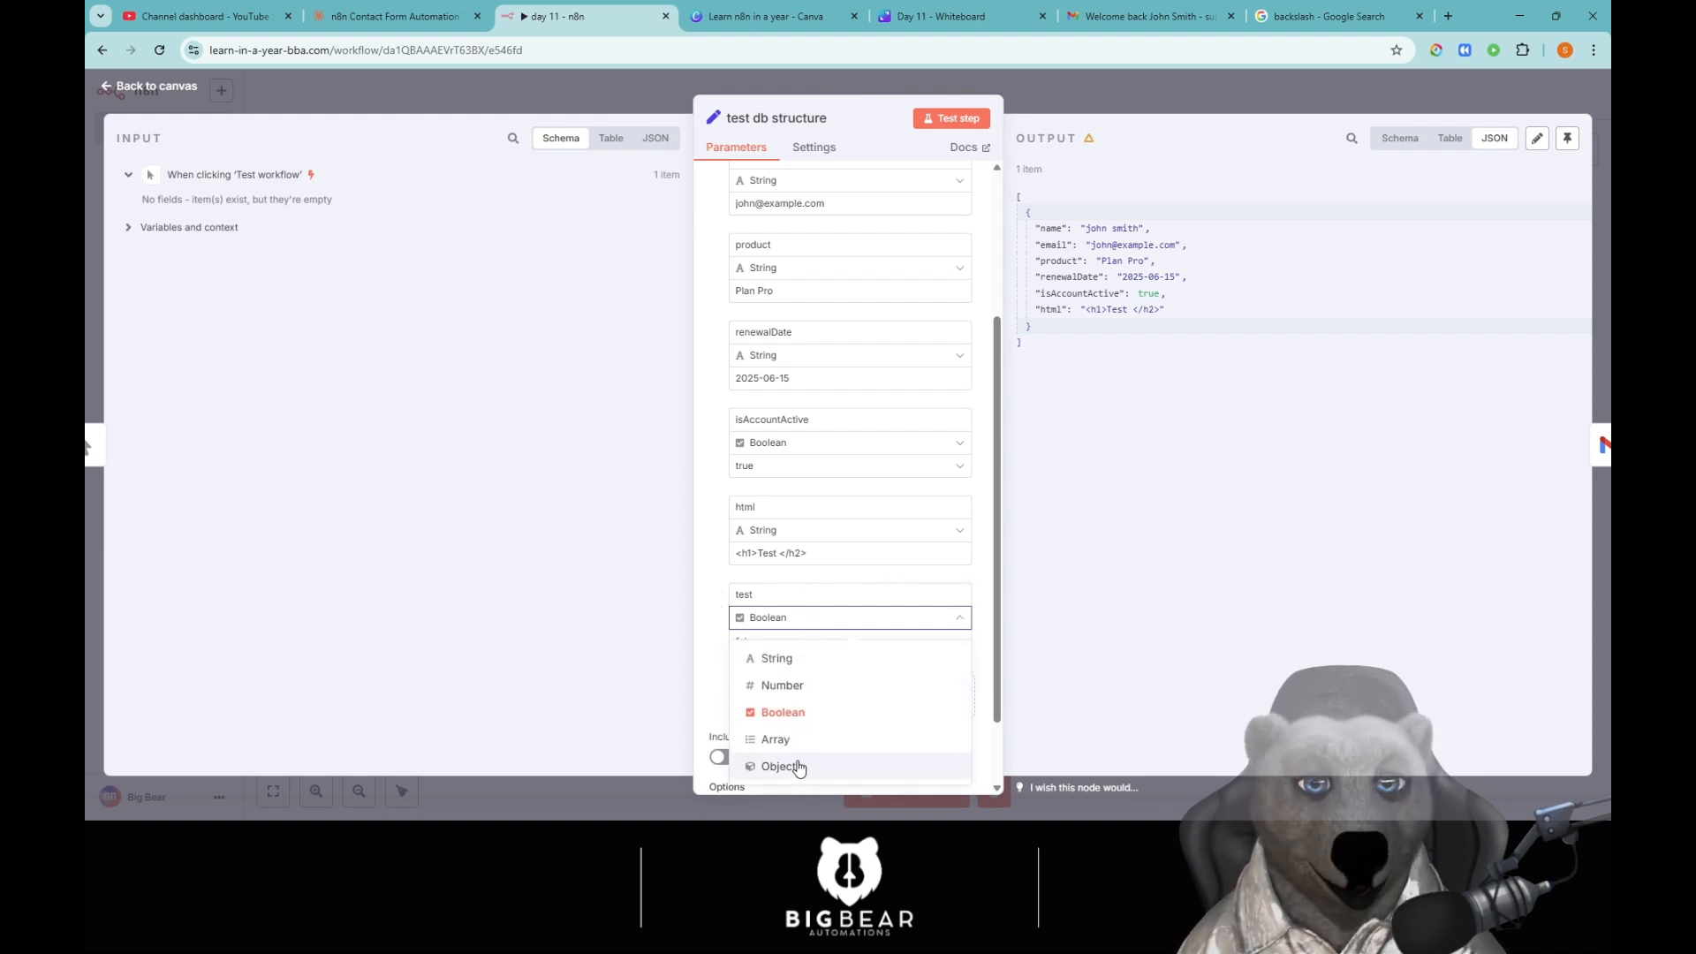
pyautogui.click(776, 739)
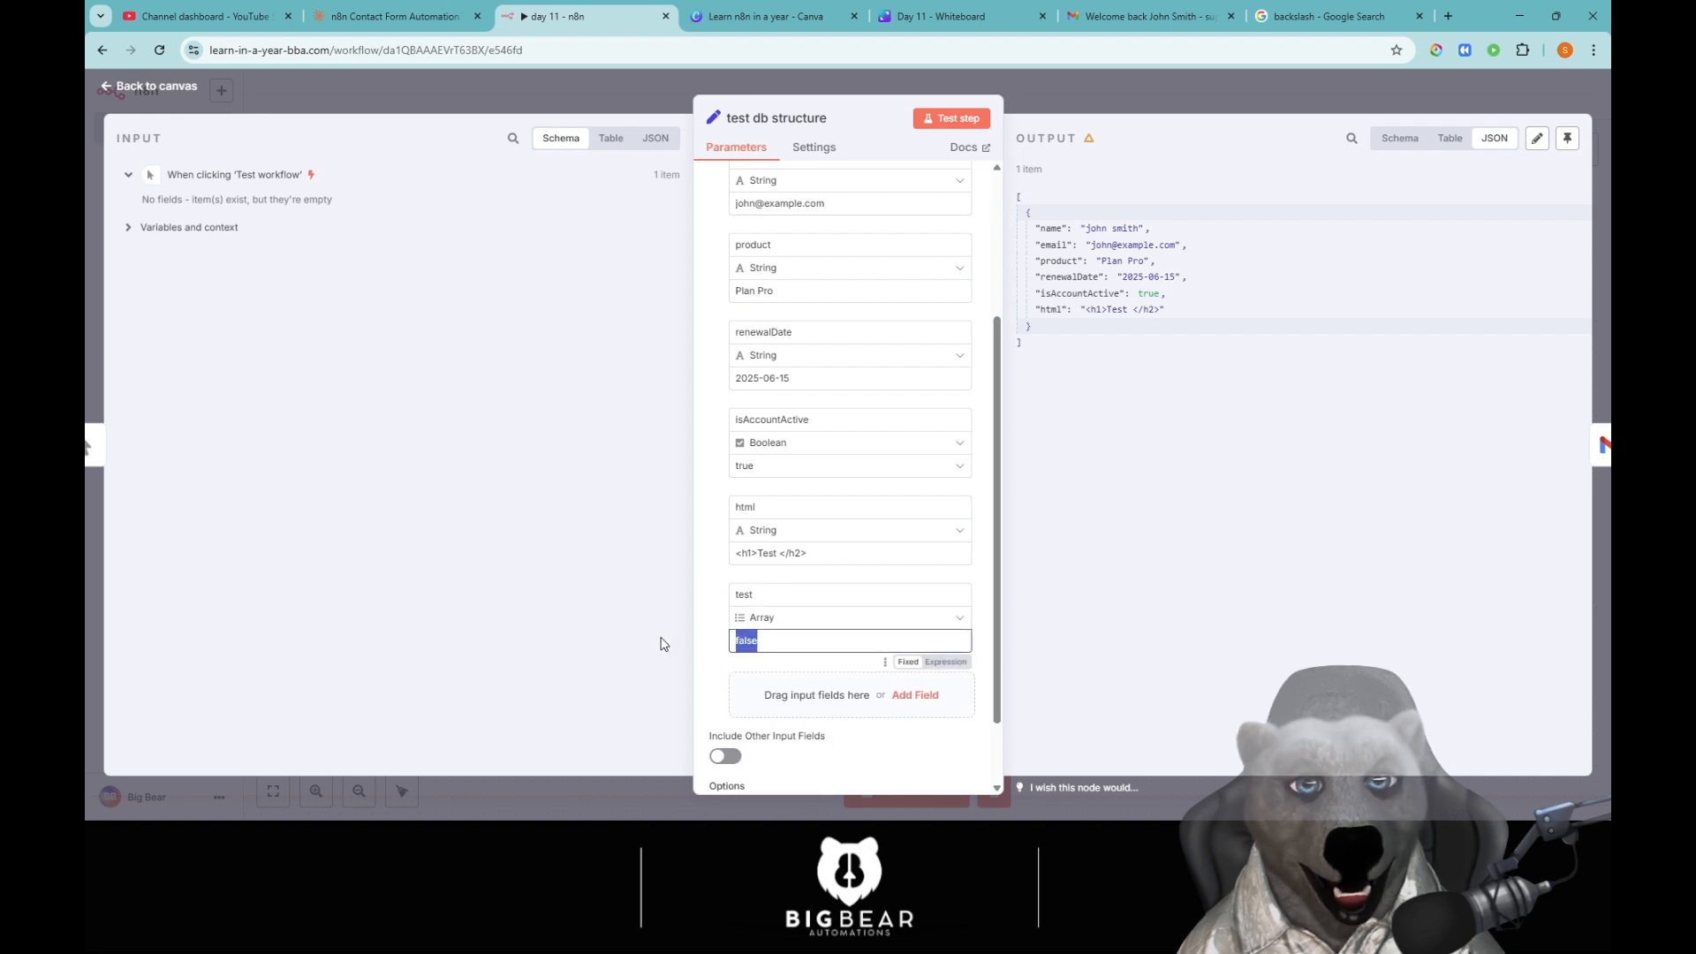
# Give the test array the value ["apple", "pear"] and run the node to check its output.
pyautogui.press('BackSpace')
pyautogui.write('[]')
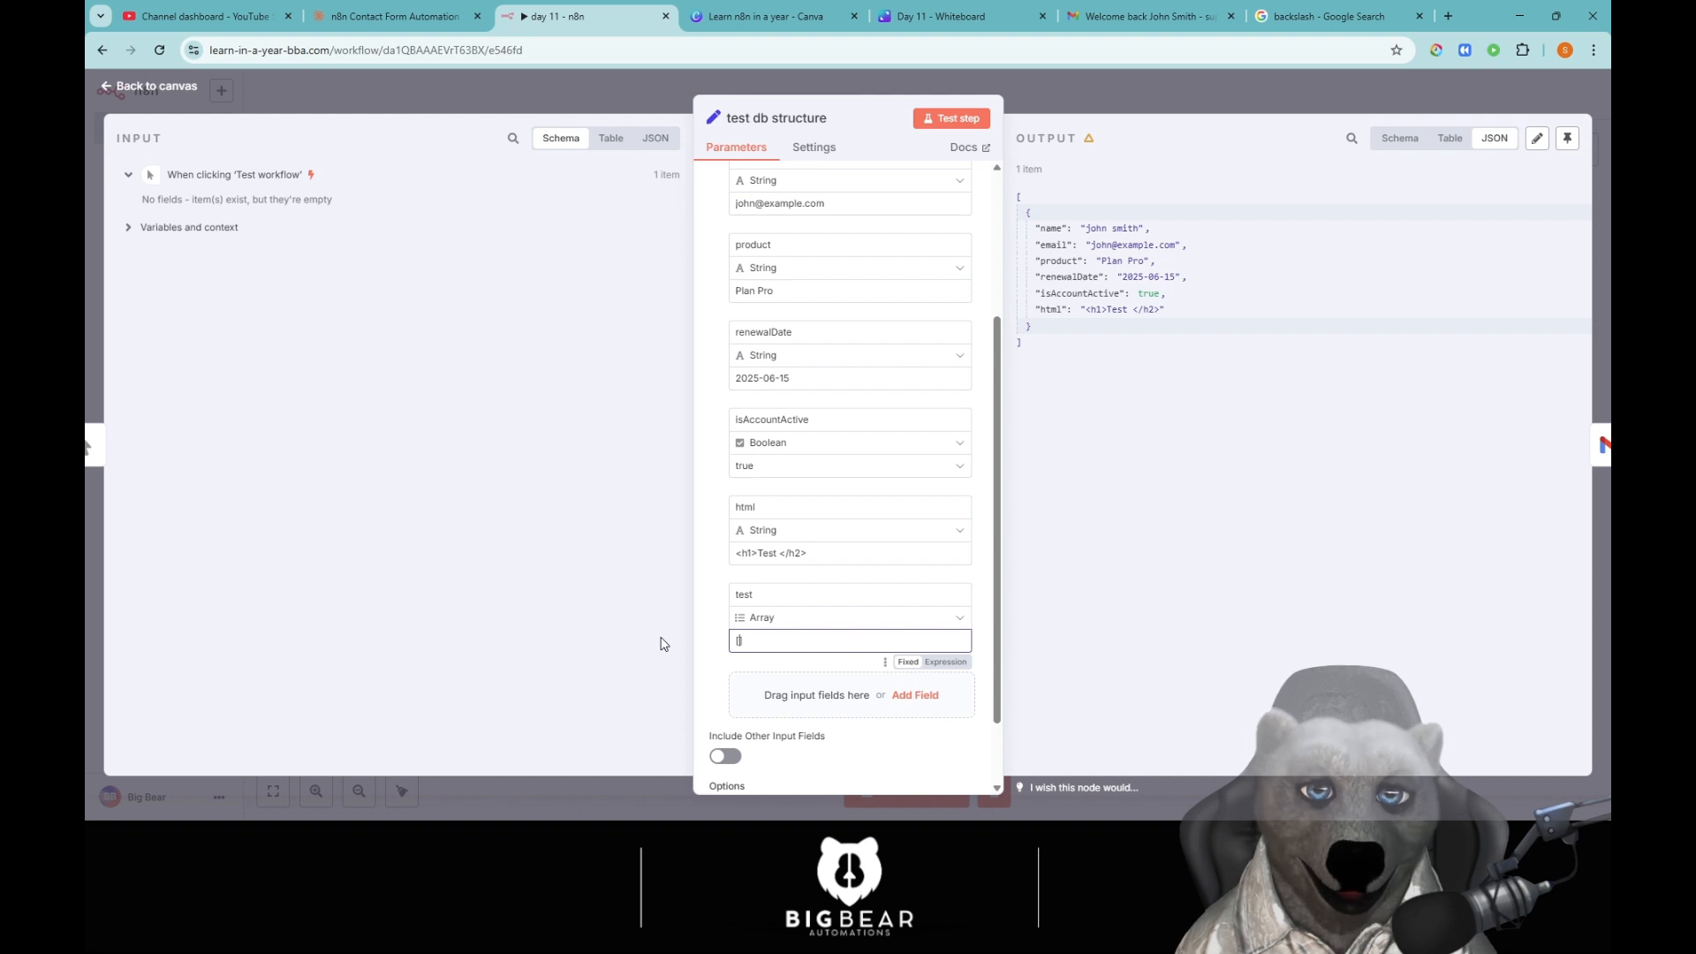
pyautogui.write('"apple')
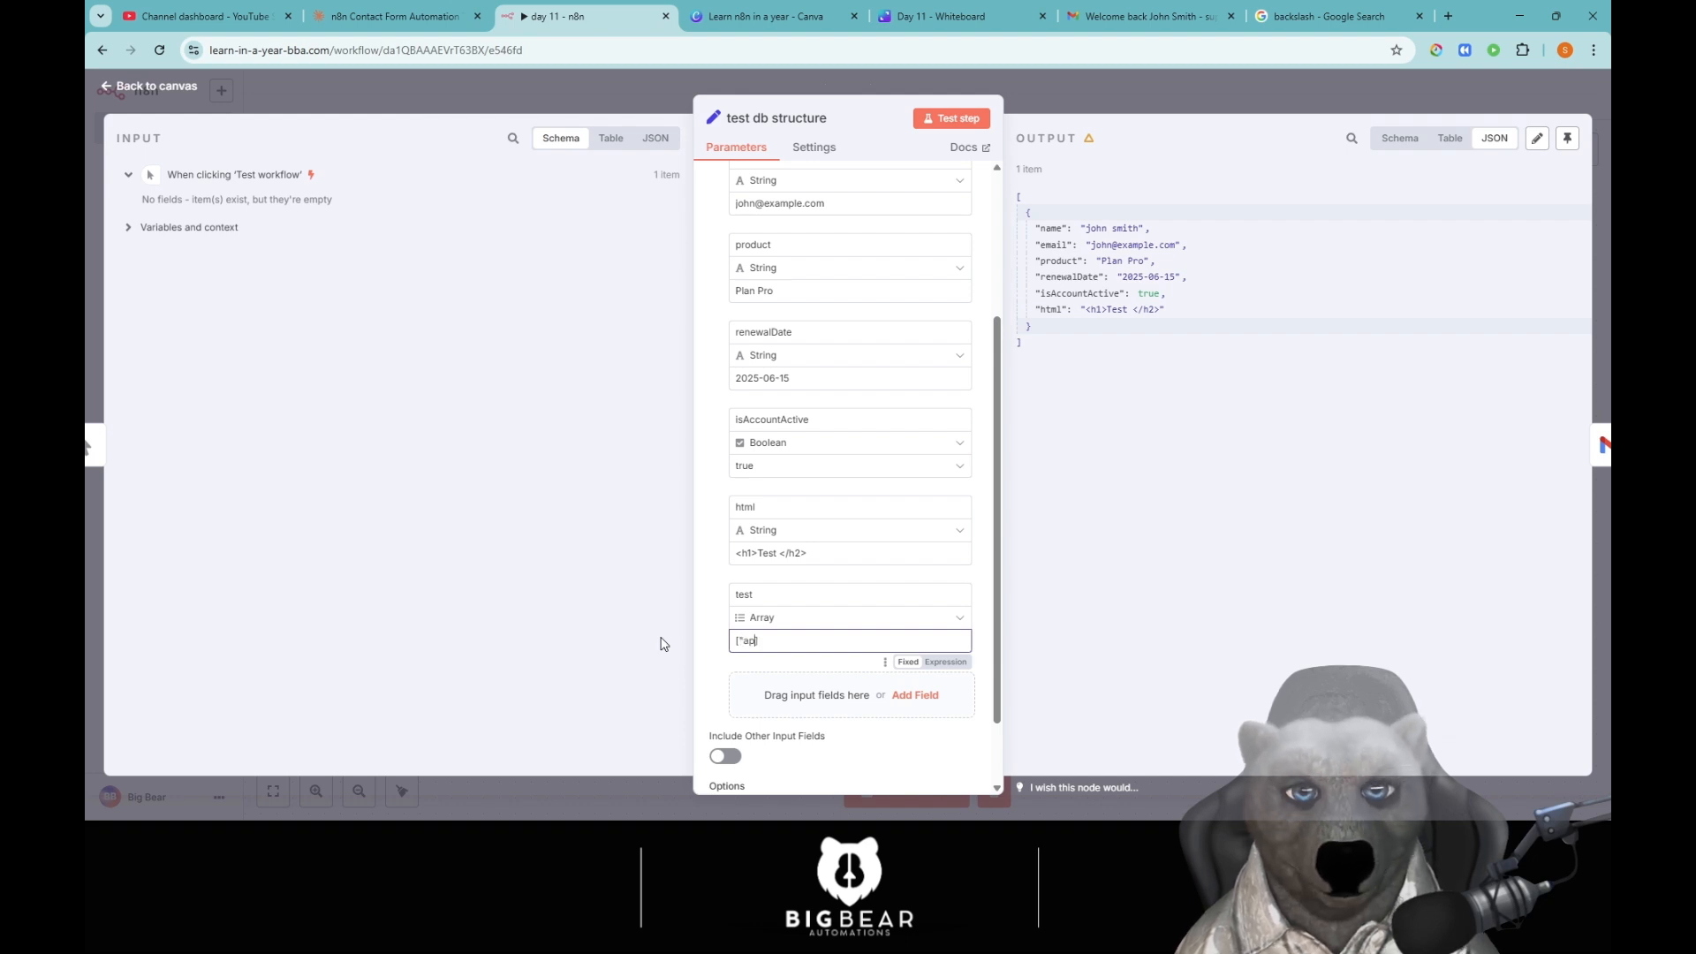
pyautogui.write('", ')
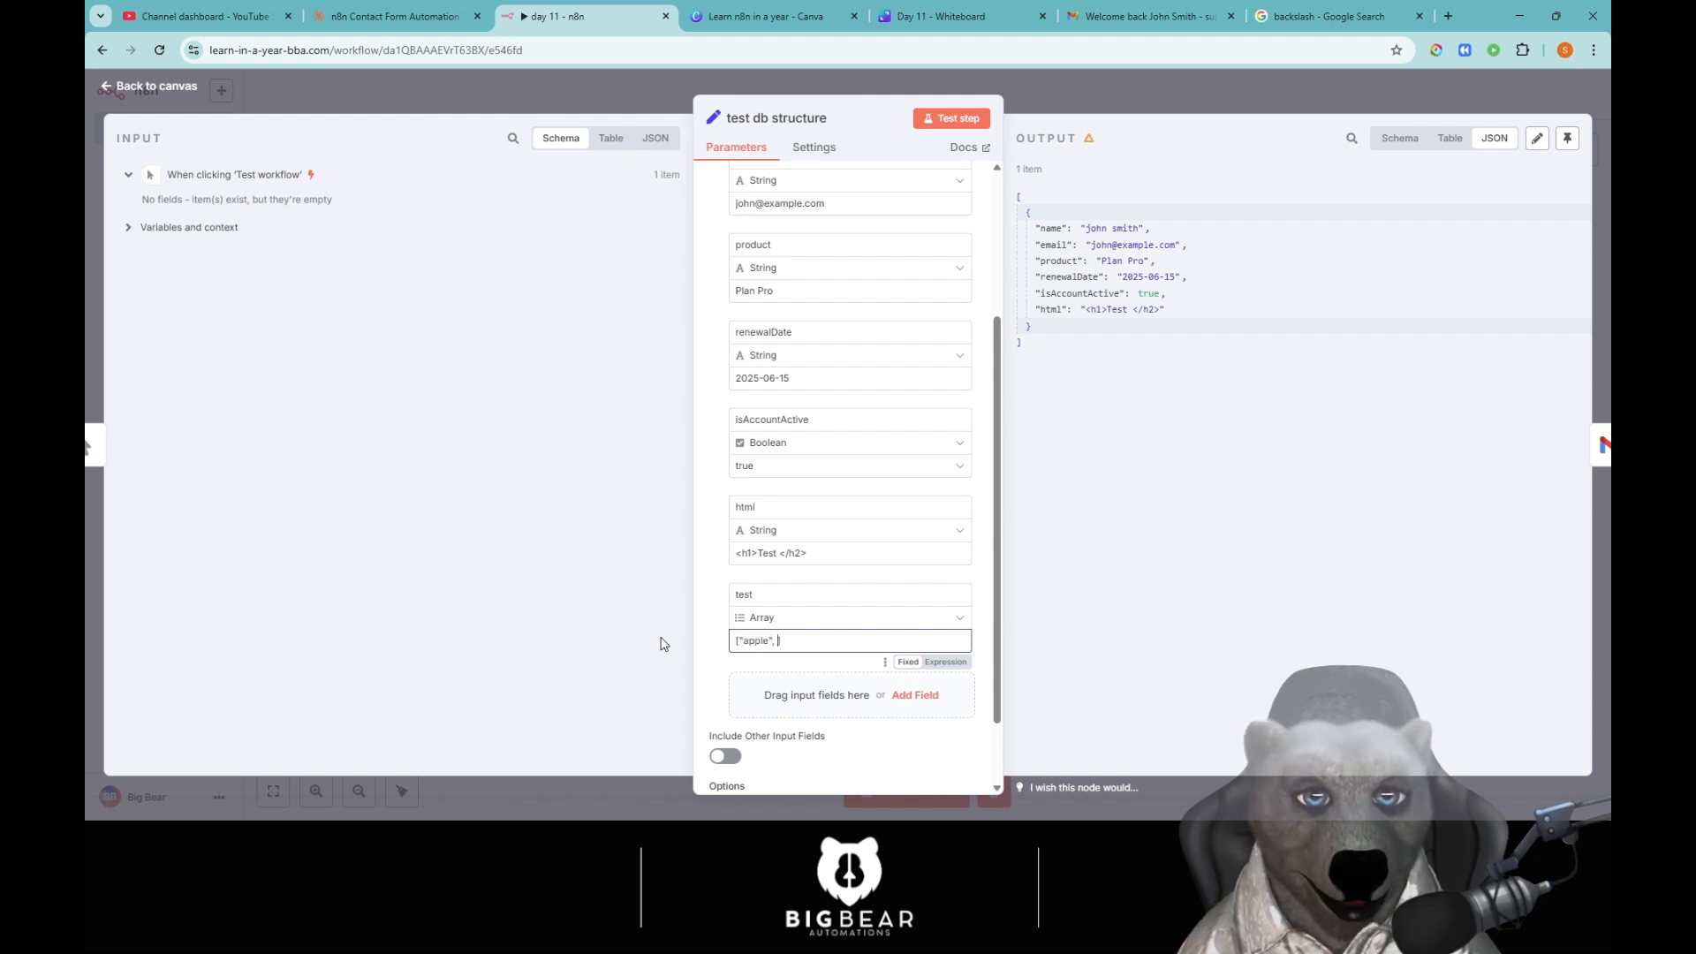
pyautogui.write('"')
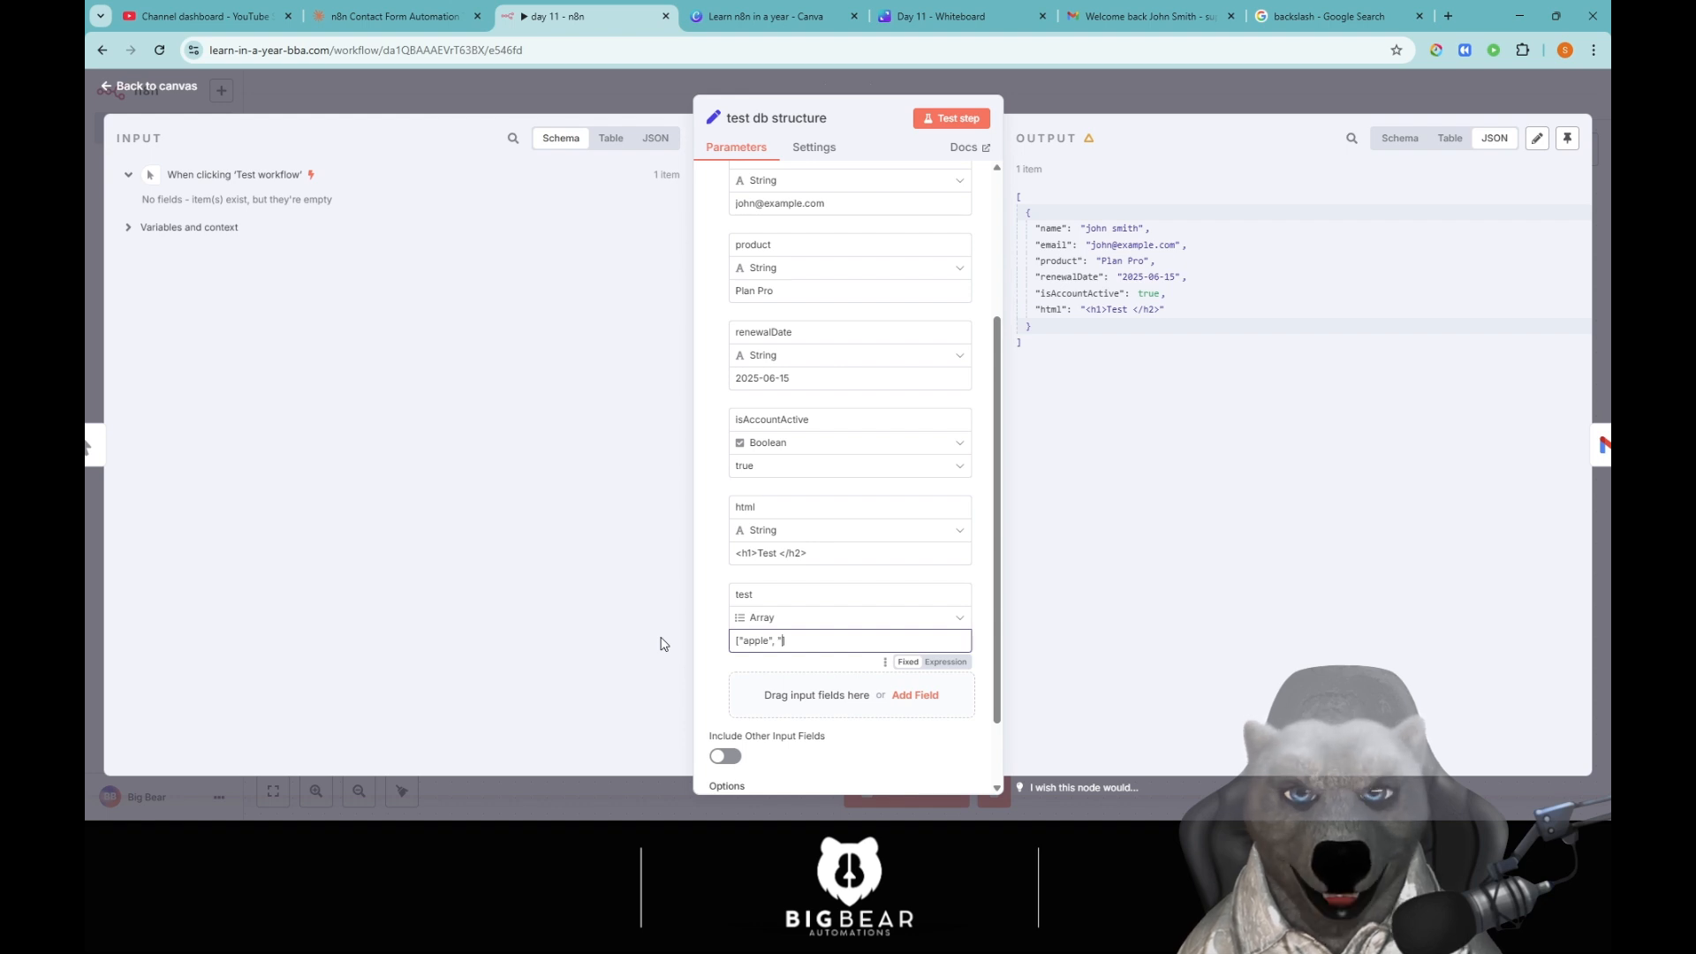
pyautogui.write('pear"')
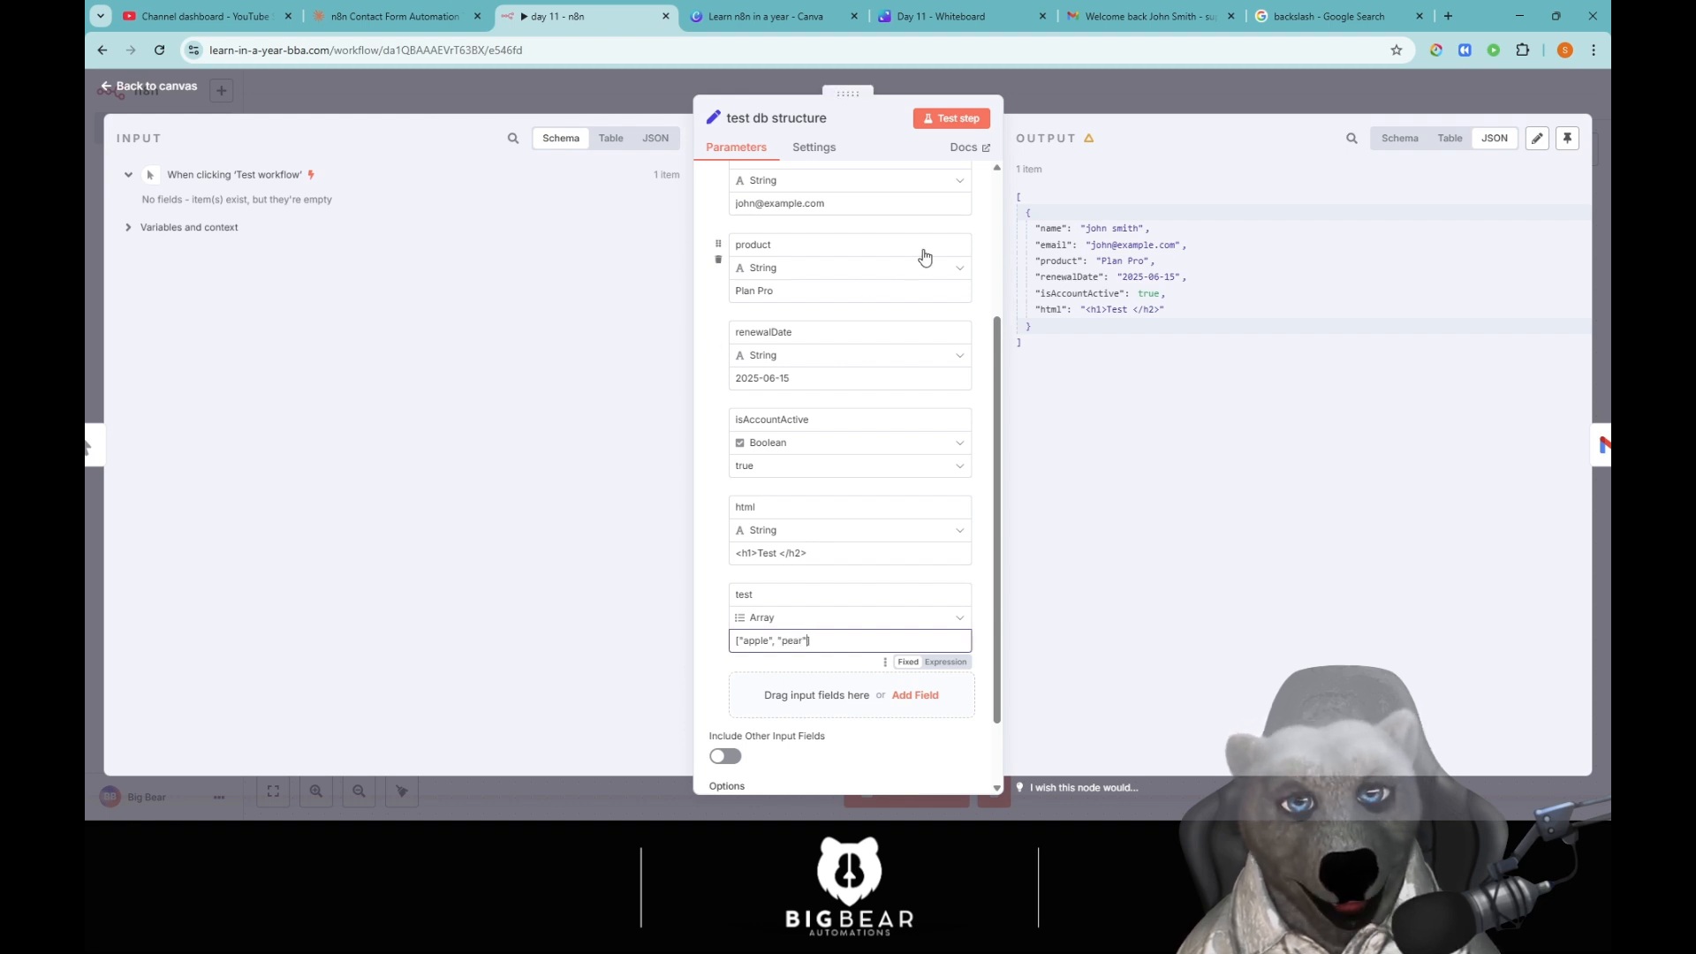
pyautogui.click(954, 120)
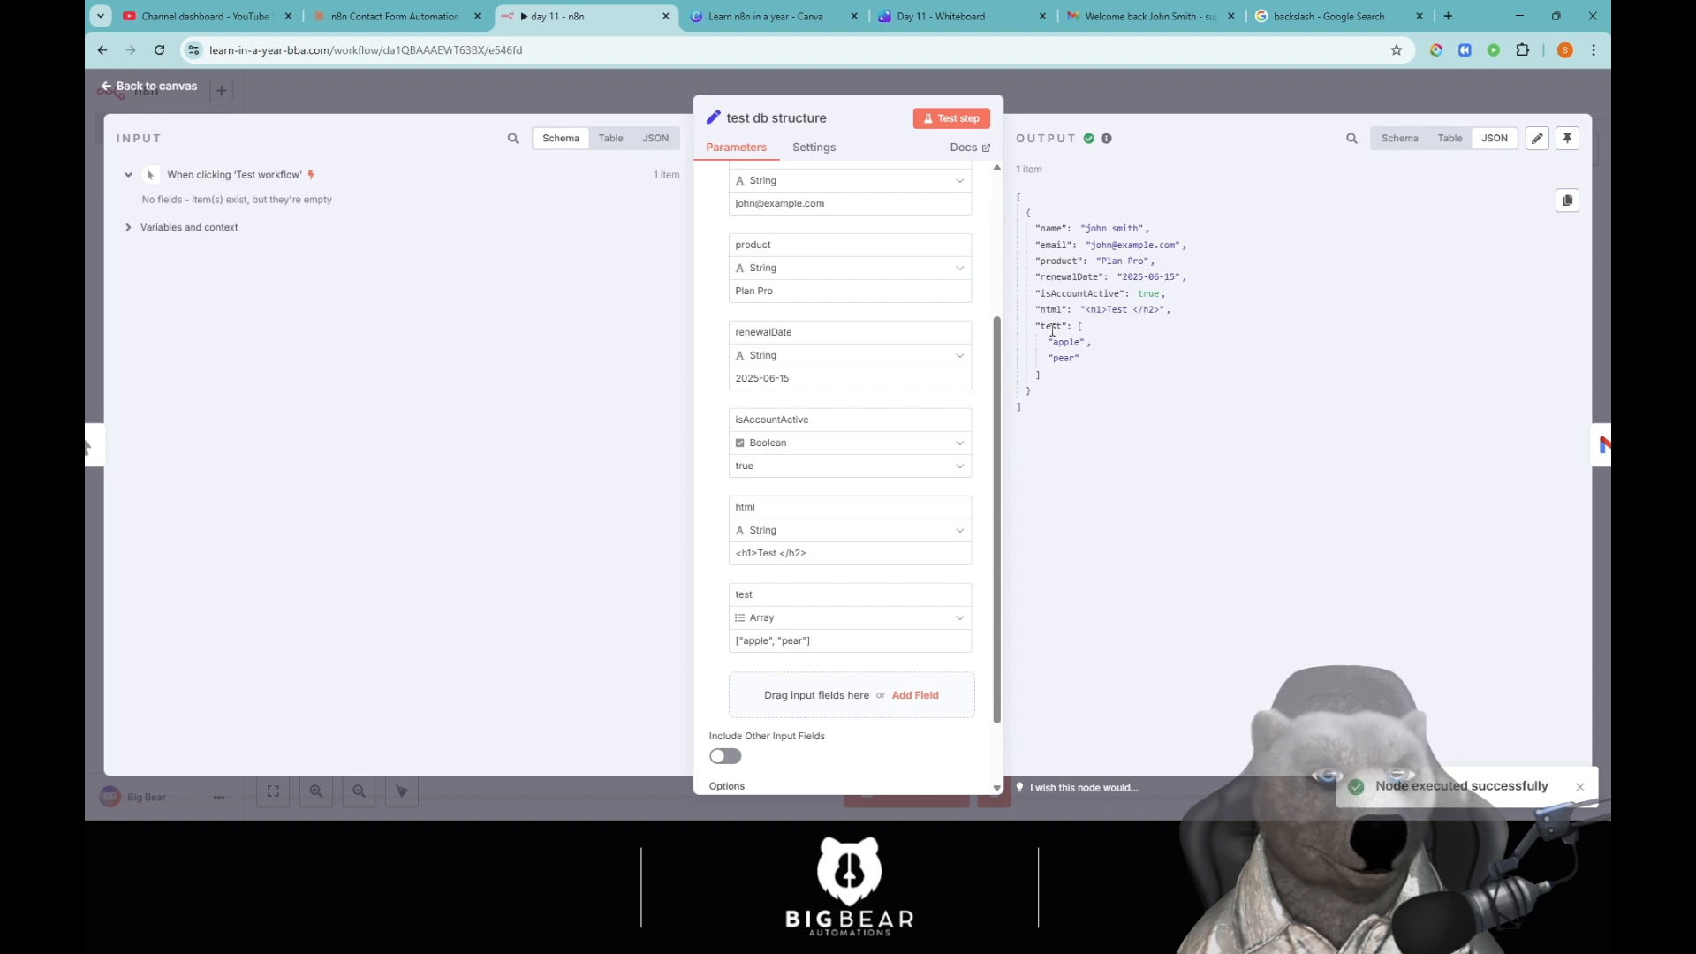
pyautogui.moveTo(1036, 328); pyautogui.dragTo(1172, 390)
pyautogui.click(1173, 391)
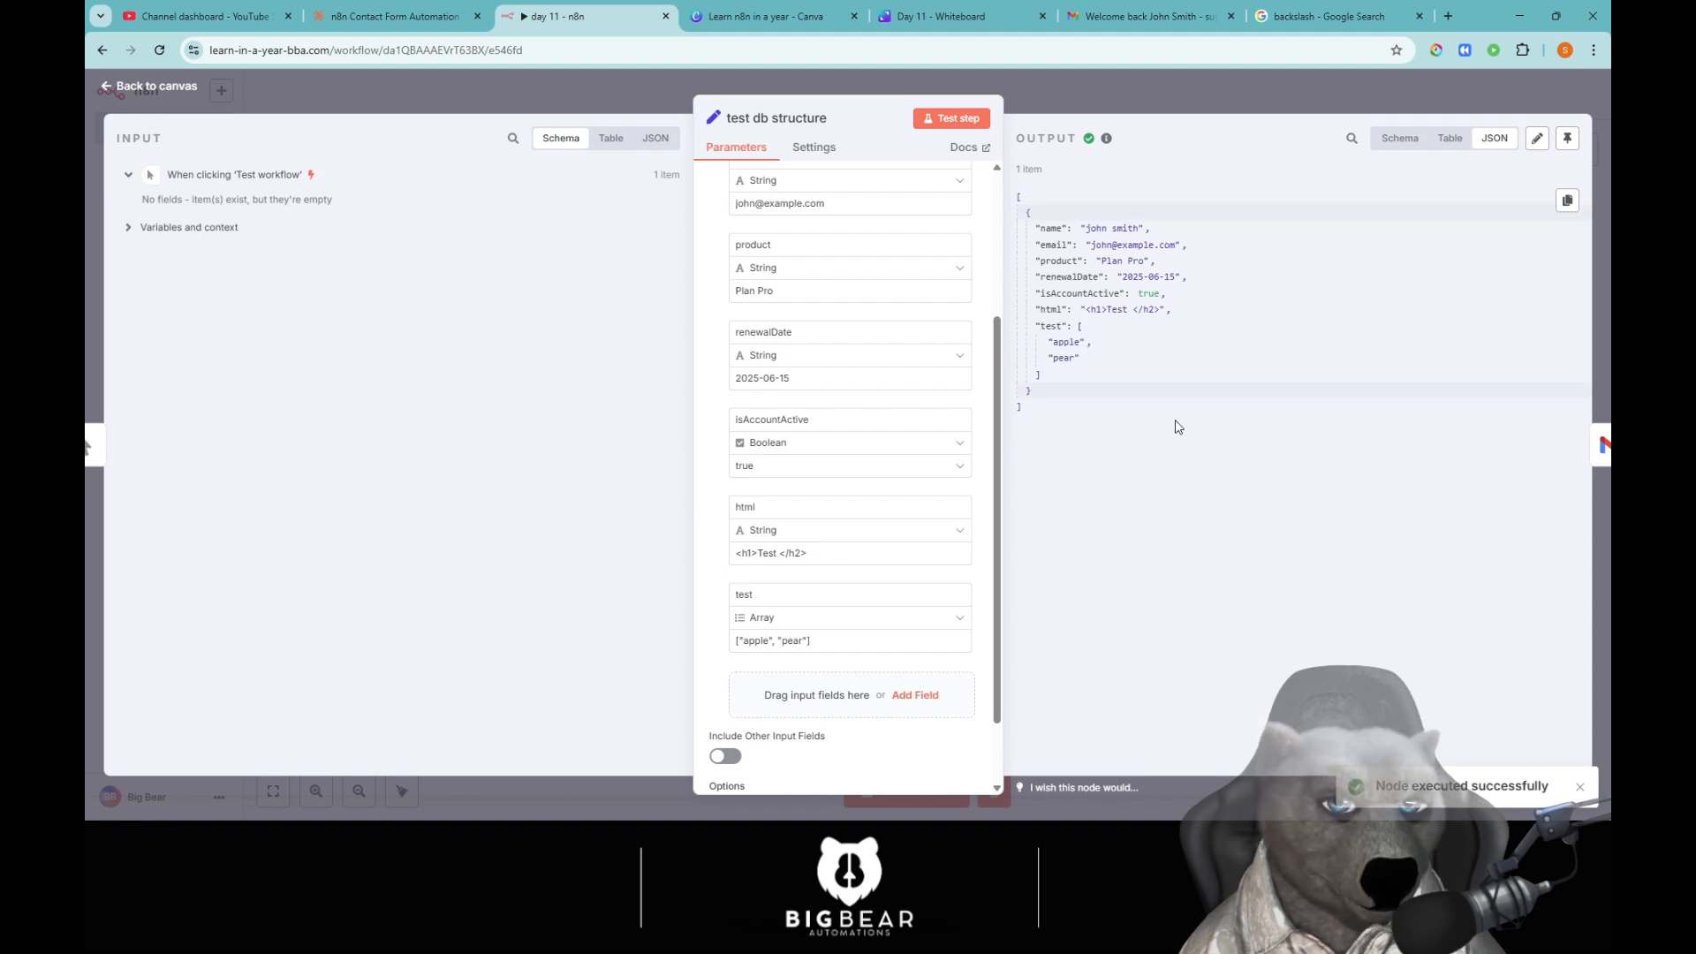
# Switch the test field to Object and back to Array, then add a new empty field.
pyautogui.click(798, 617)
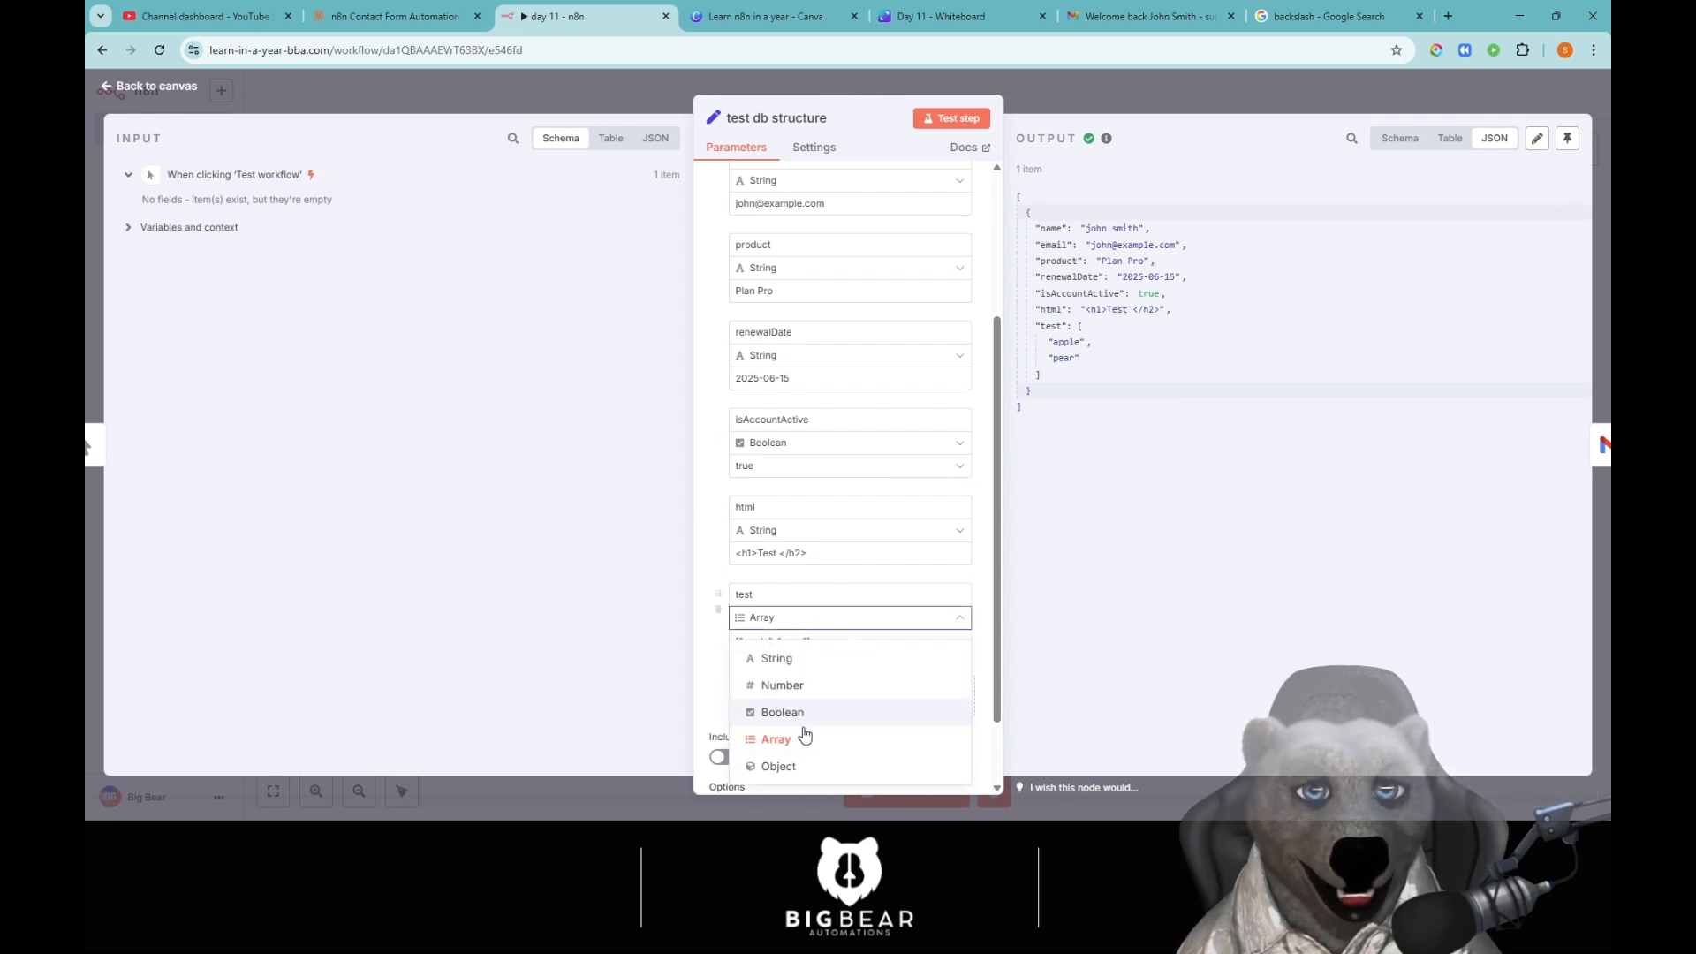
pyautogui.click(804, 766)
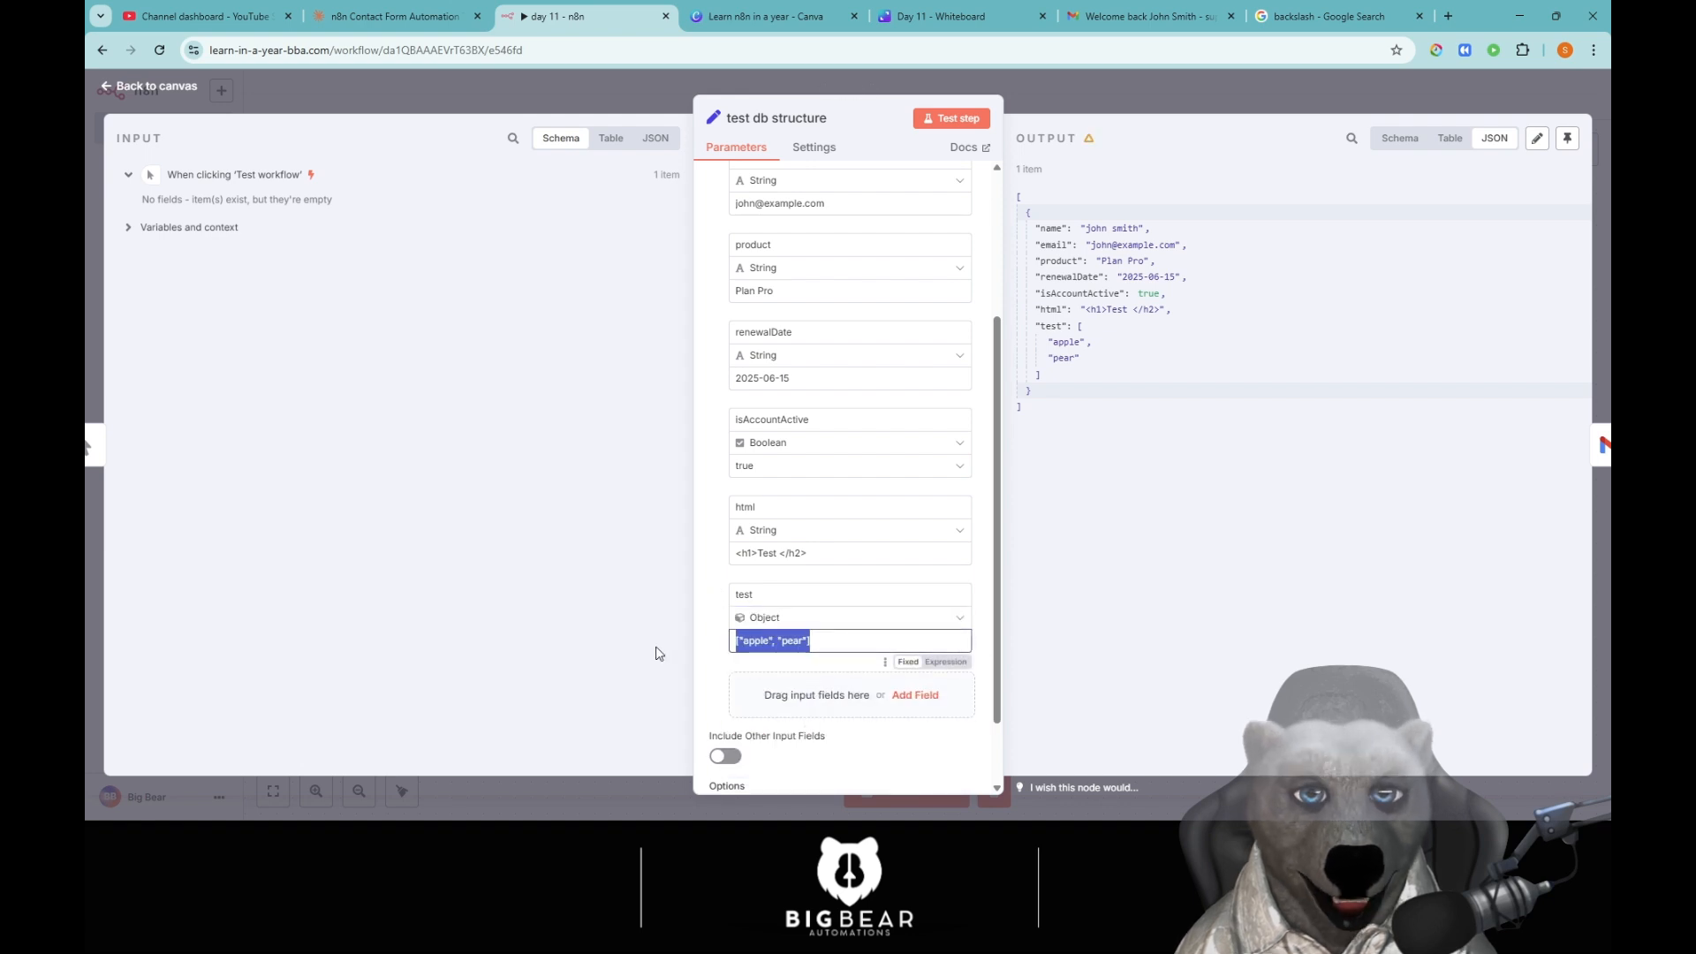
pyautogui.click(794, 617)
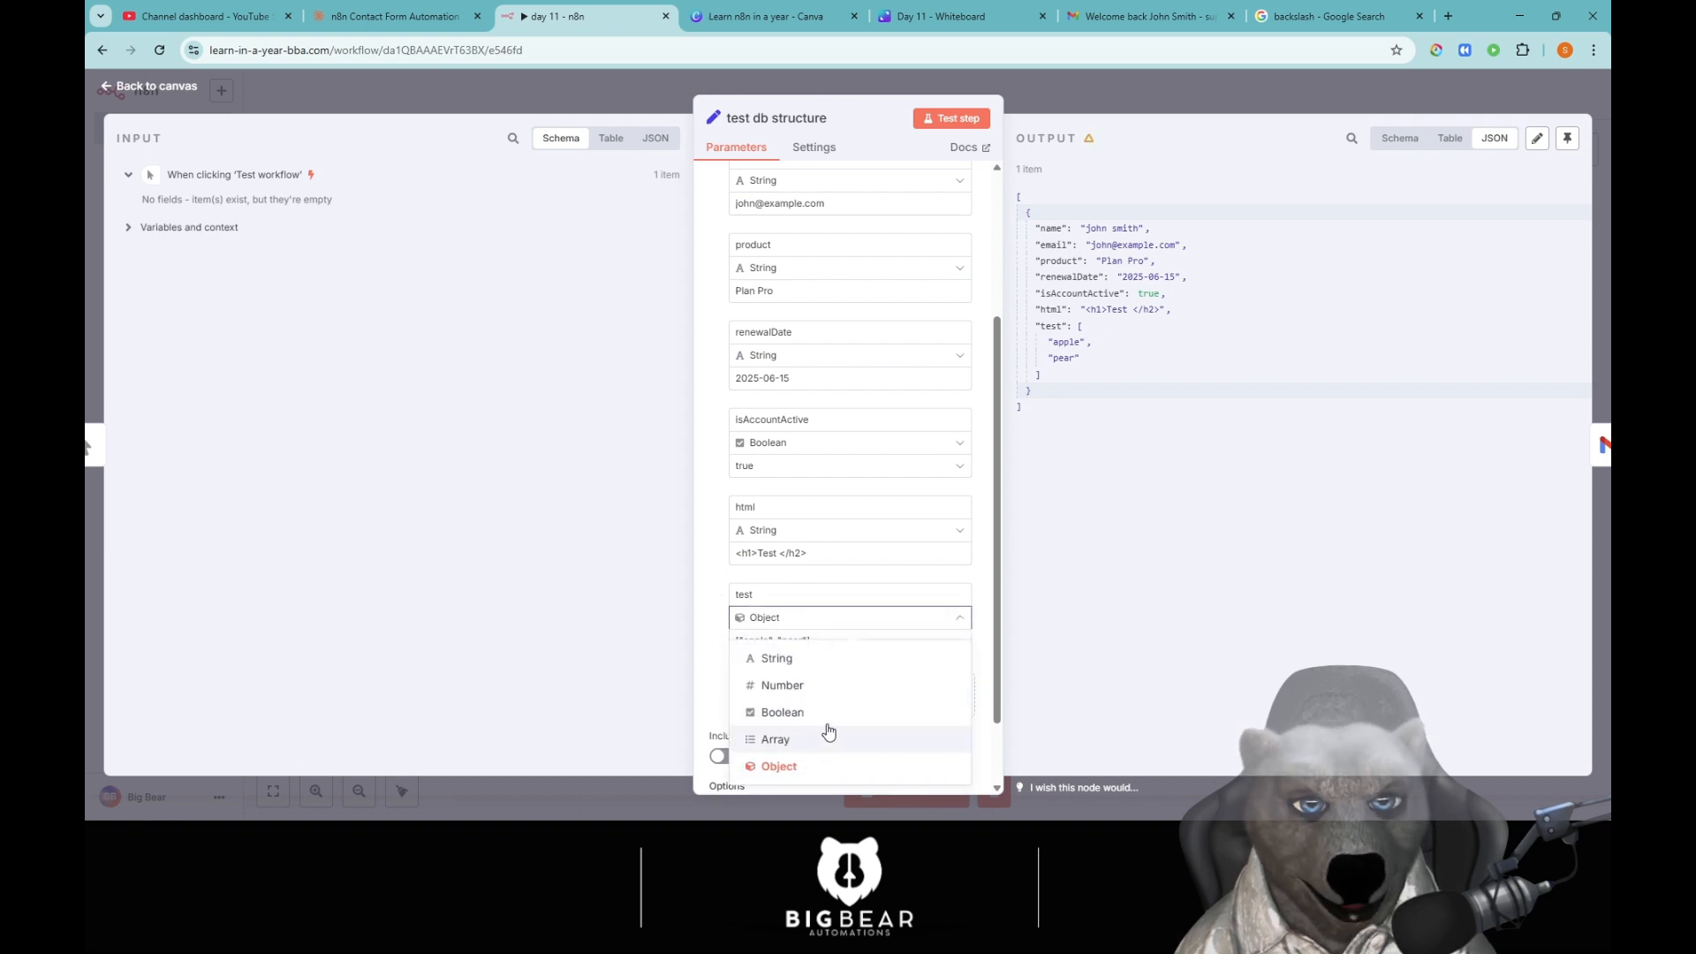
pyautogui.click(828, 740)
pyautogui.click(894, 702)
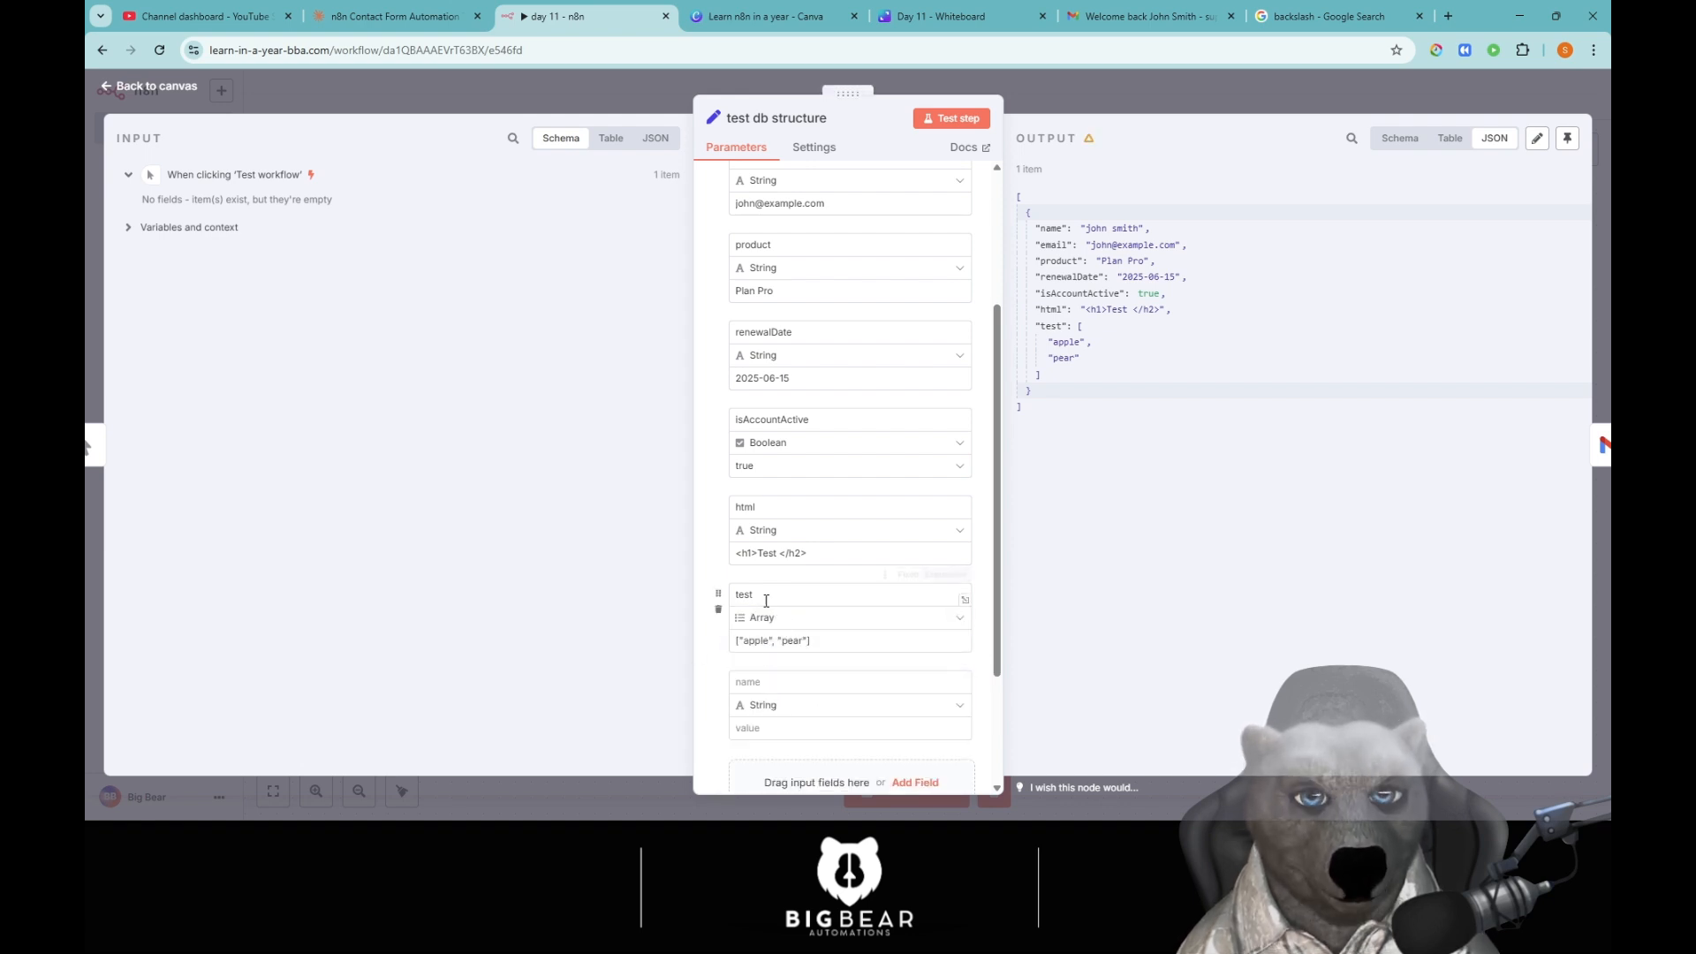
# Add Object field 'test object' with address street 'test' and city 'test city', then test the step.
pyautogui.click(776, 683)
pyautogui.write('test obj')
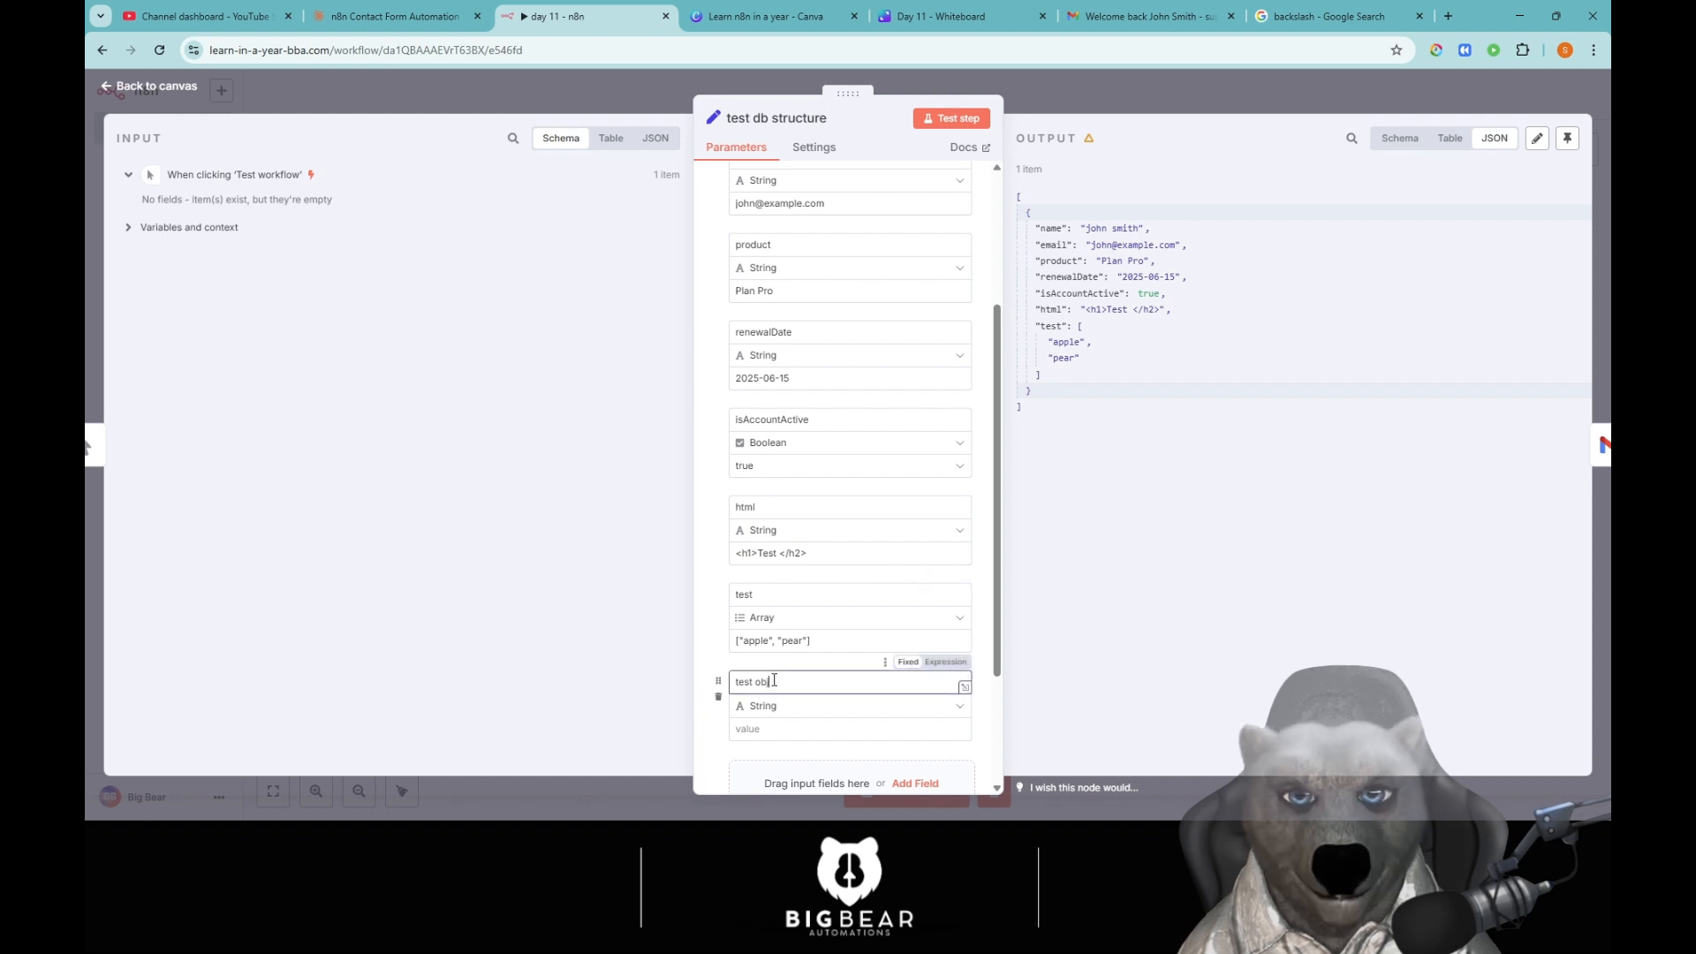
pyautogui.write('ect')
pyautogui.scroll(-2, 782, 680)
pyautogui.click(786, 530)
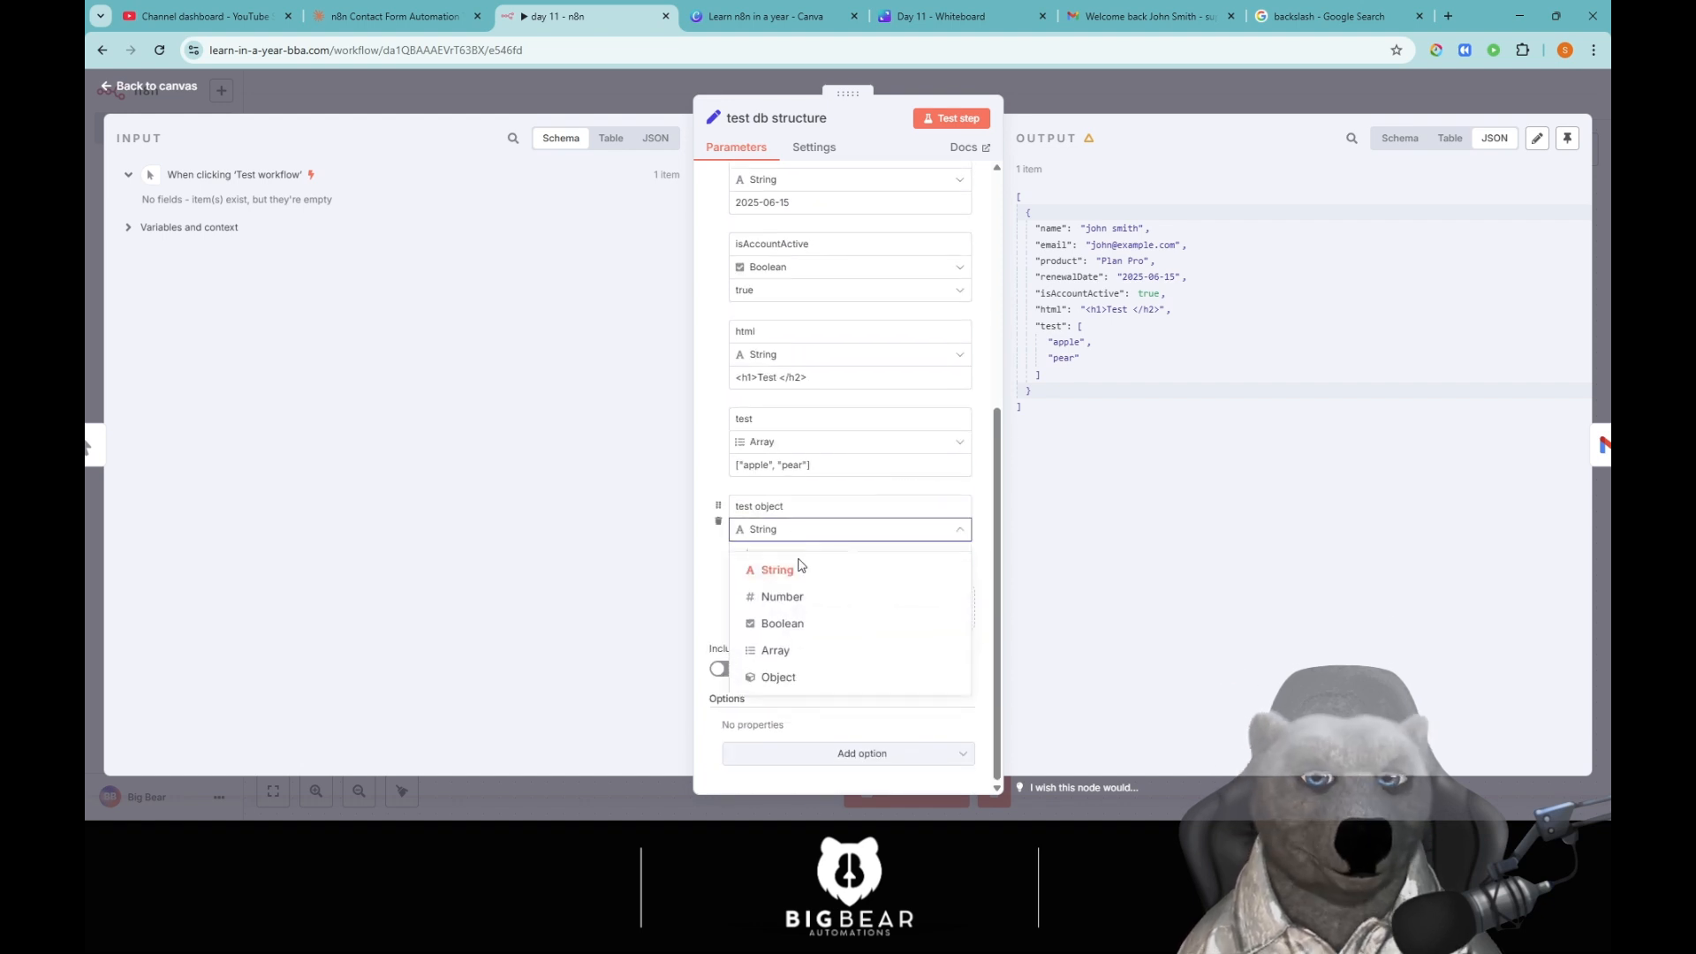
pyautogui.click(797, 676)
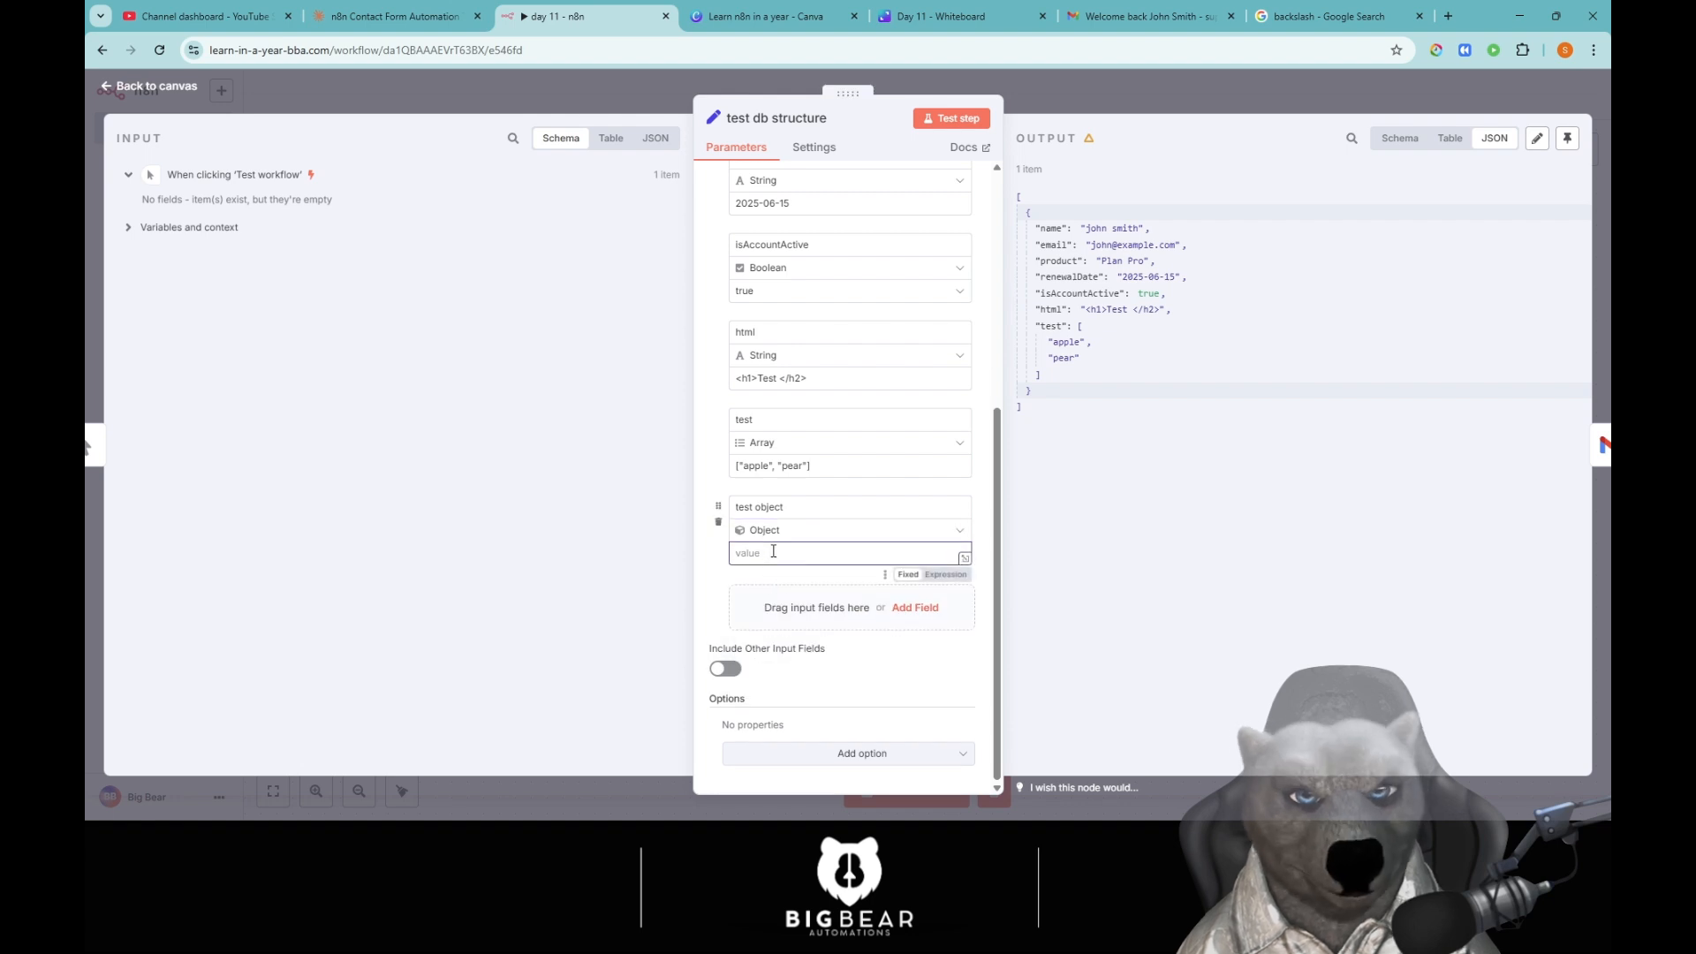
pyautogui.write('{')
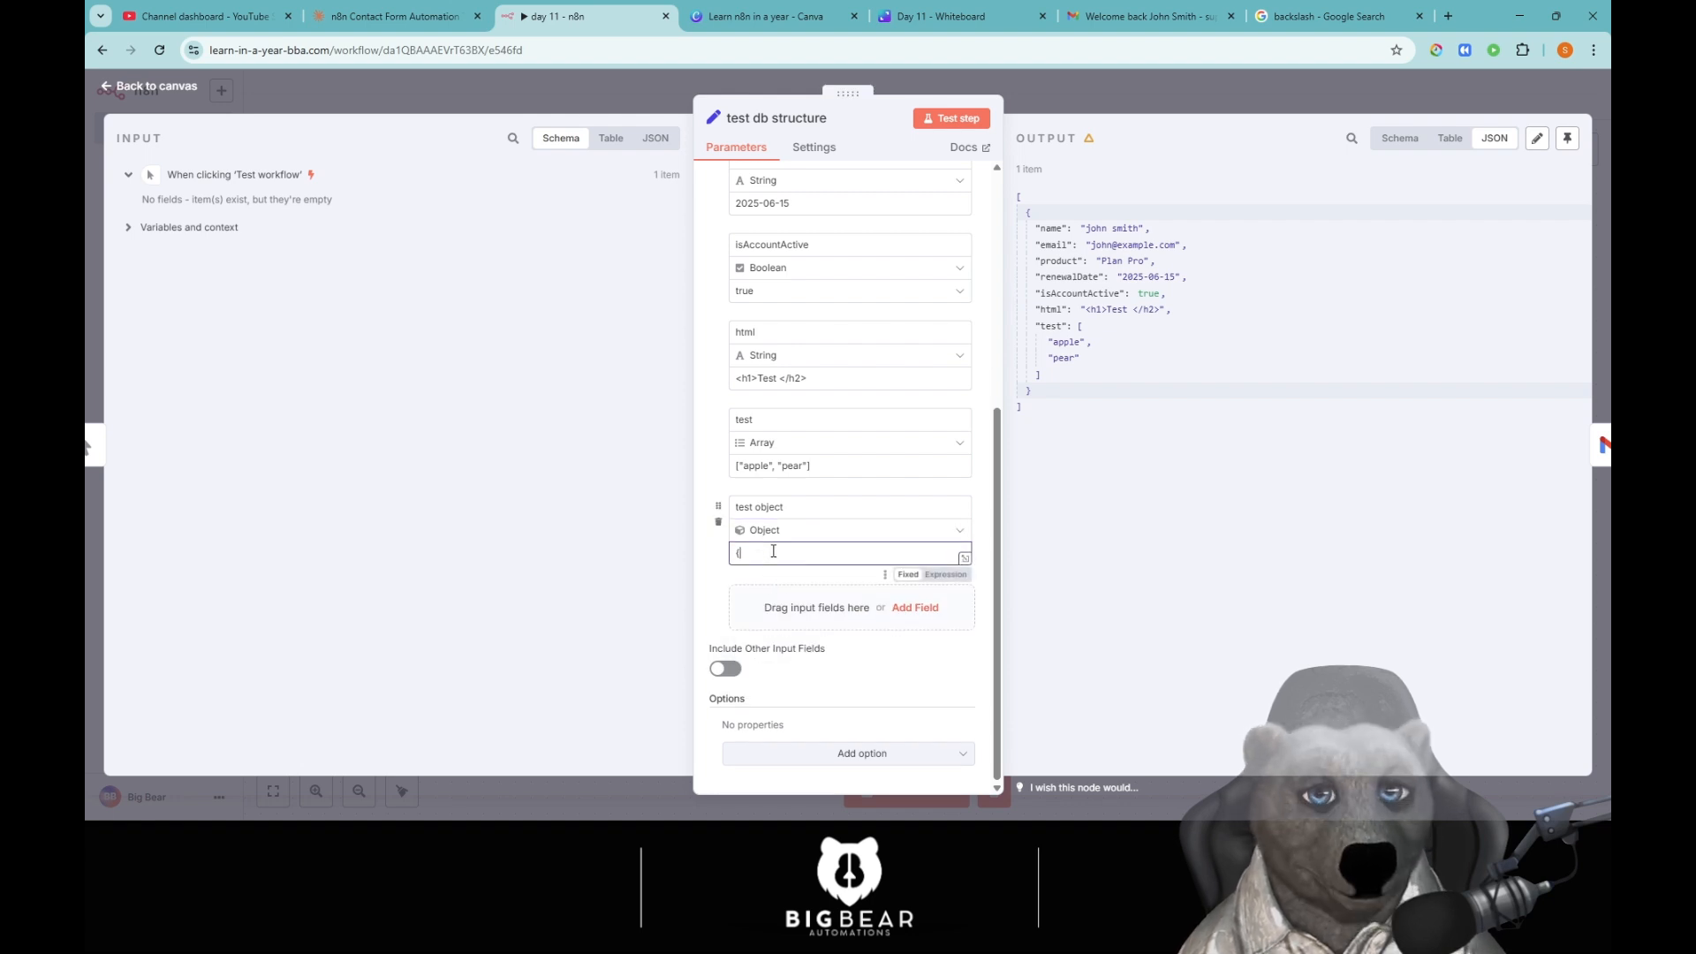
pyautogui.write('"')
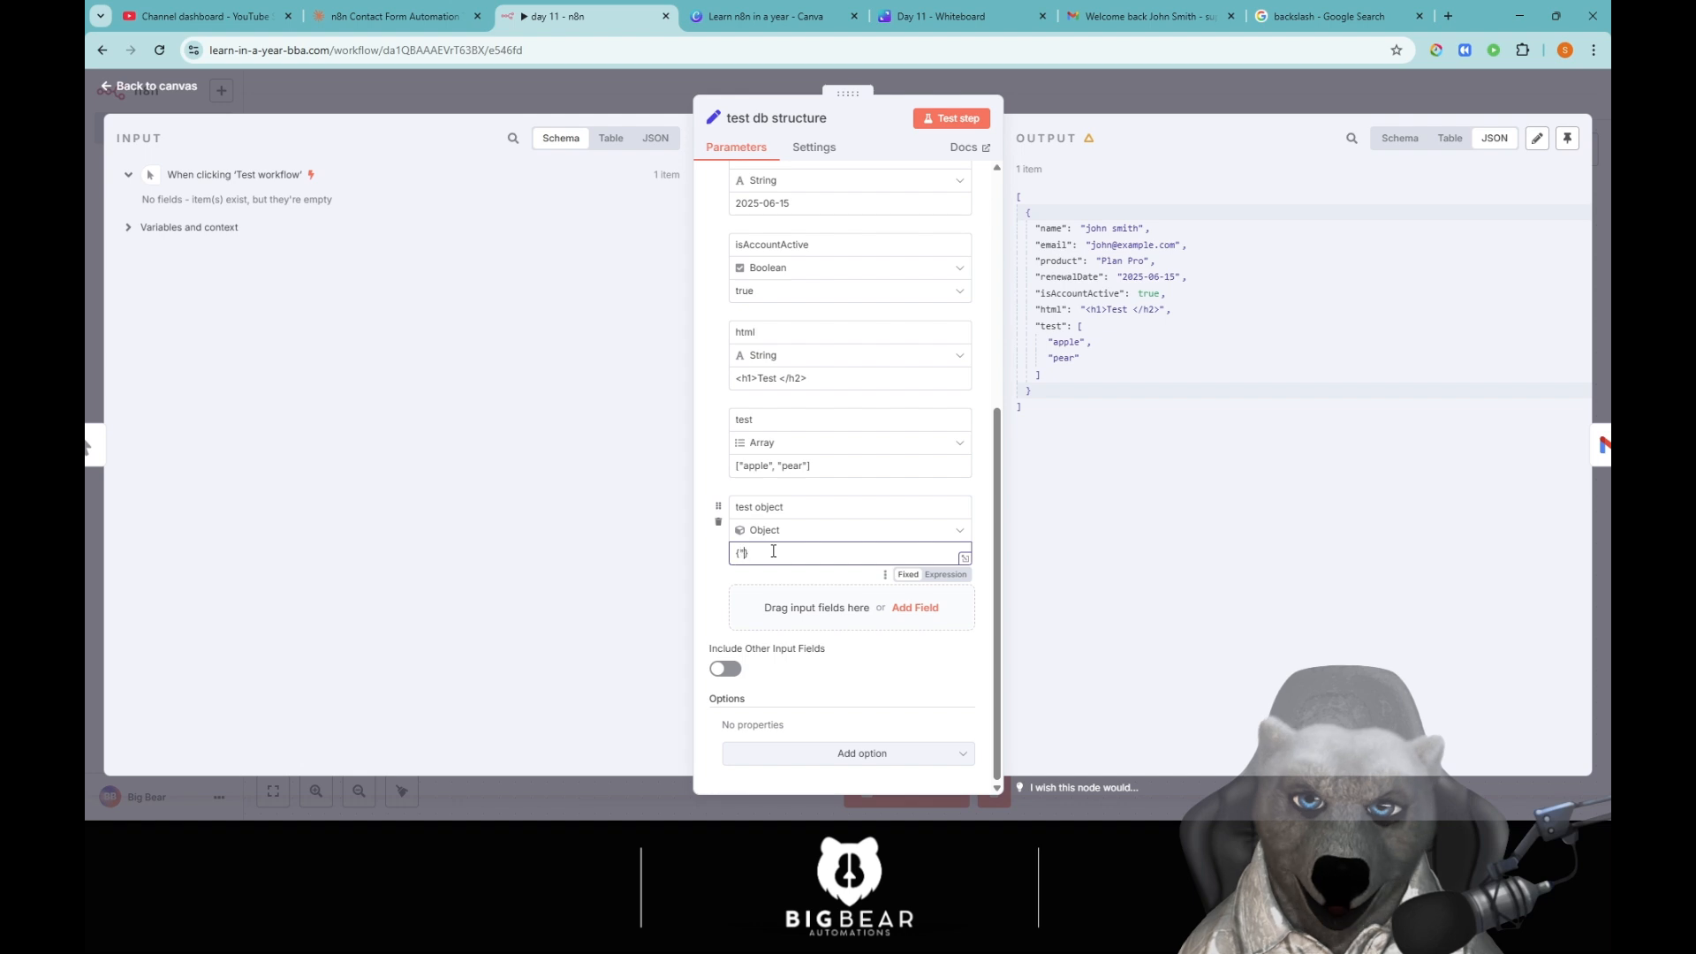
pyautogui.write('address"')
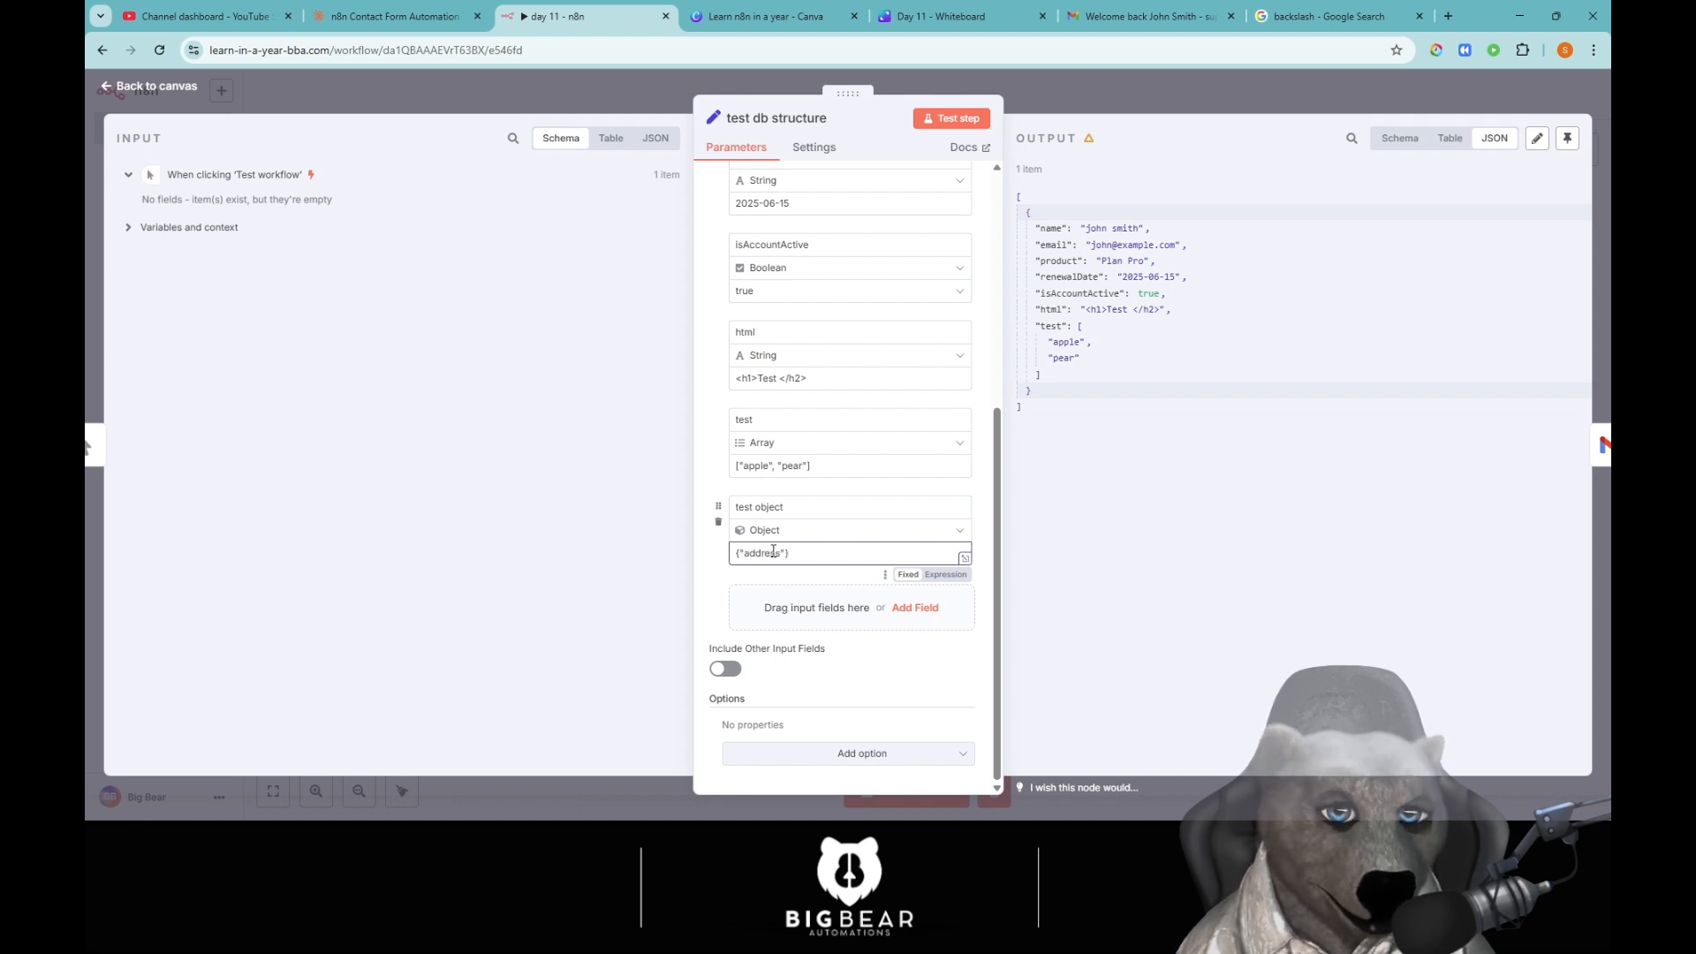
pyautogui.write(': ')
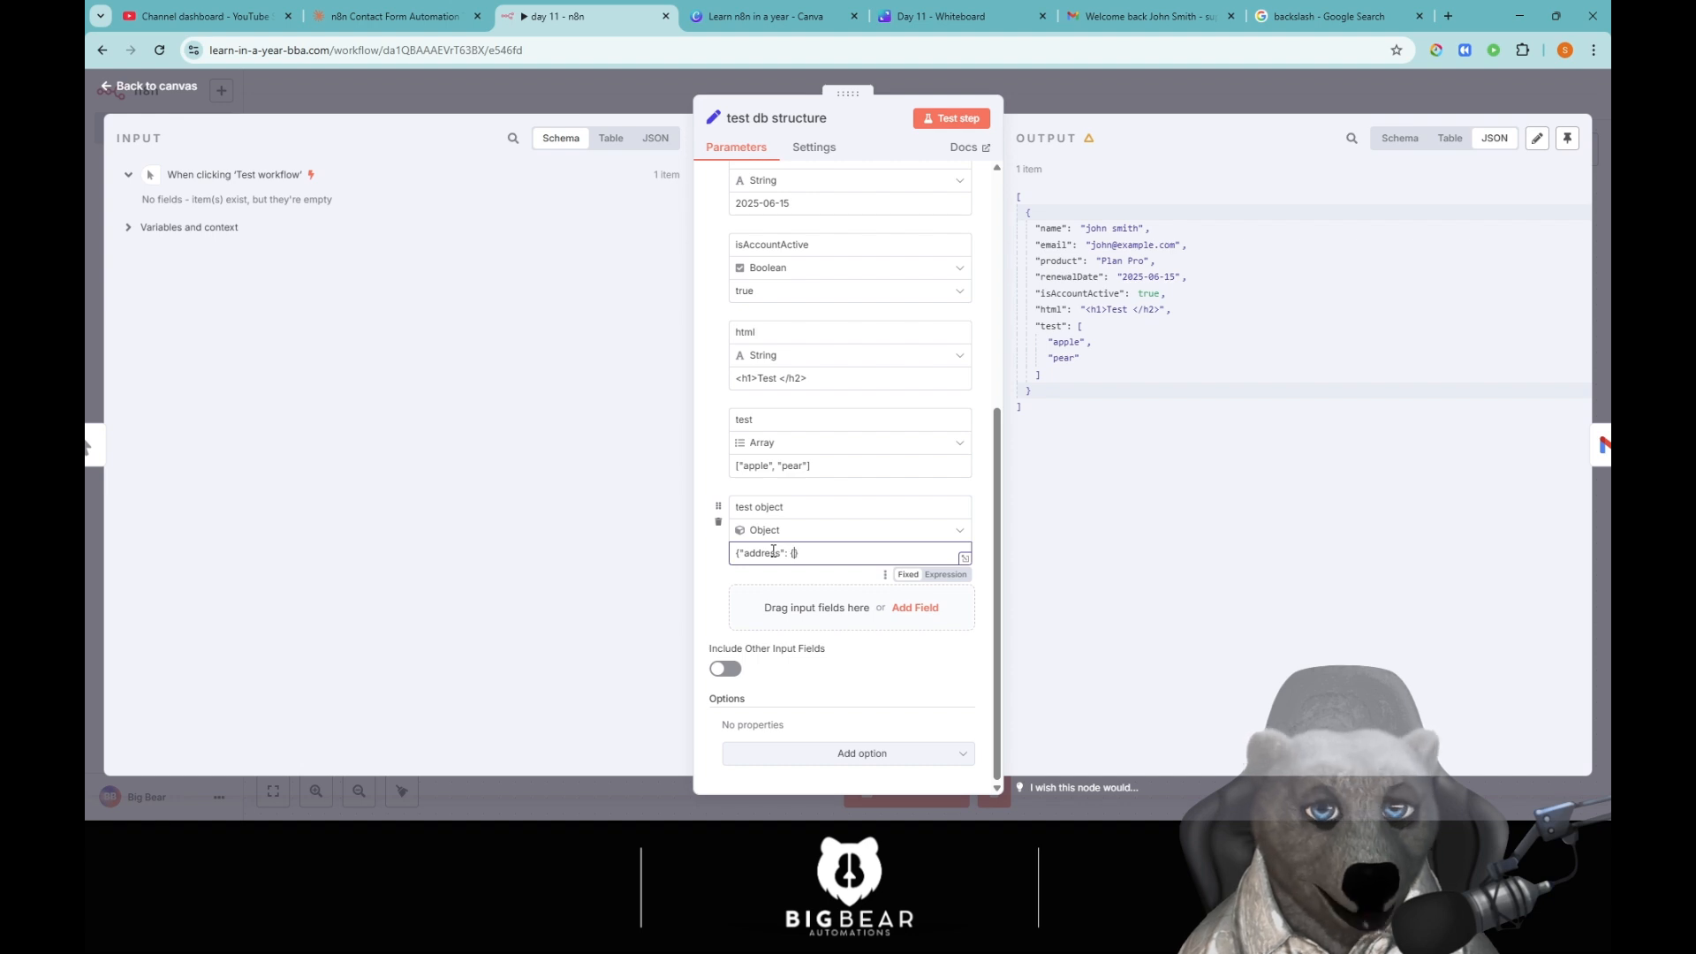
pyautogui.write('{"')
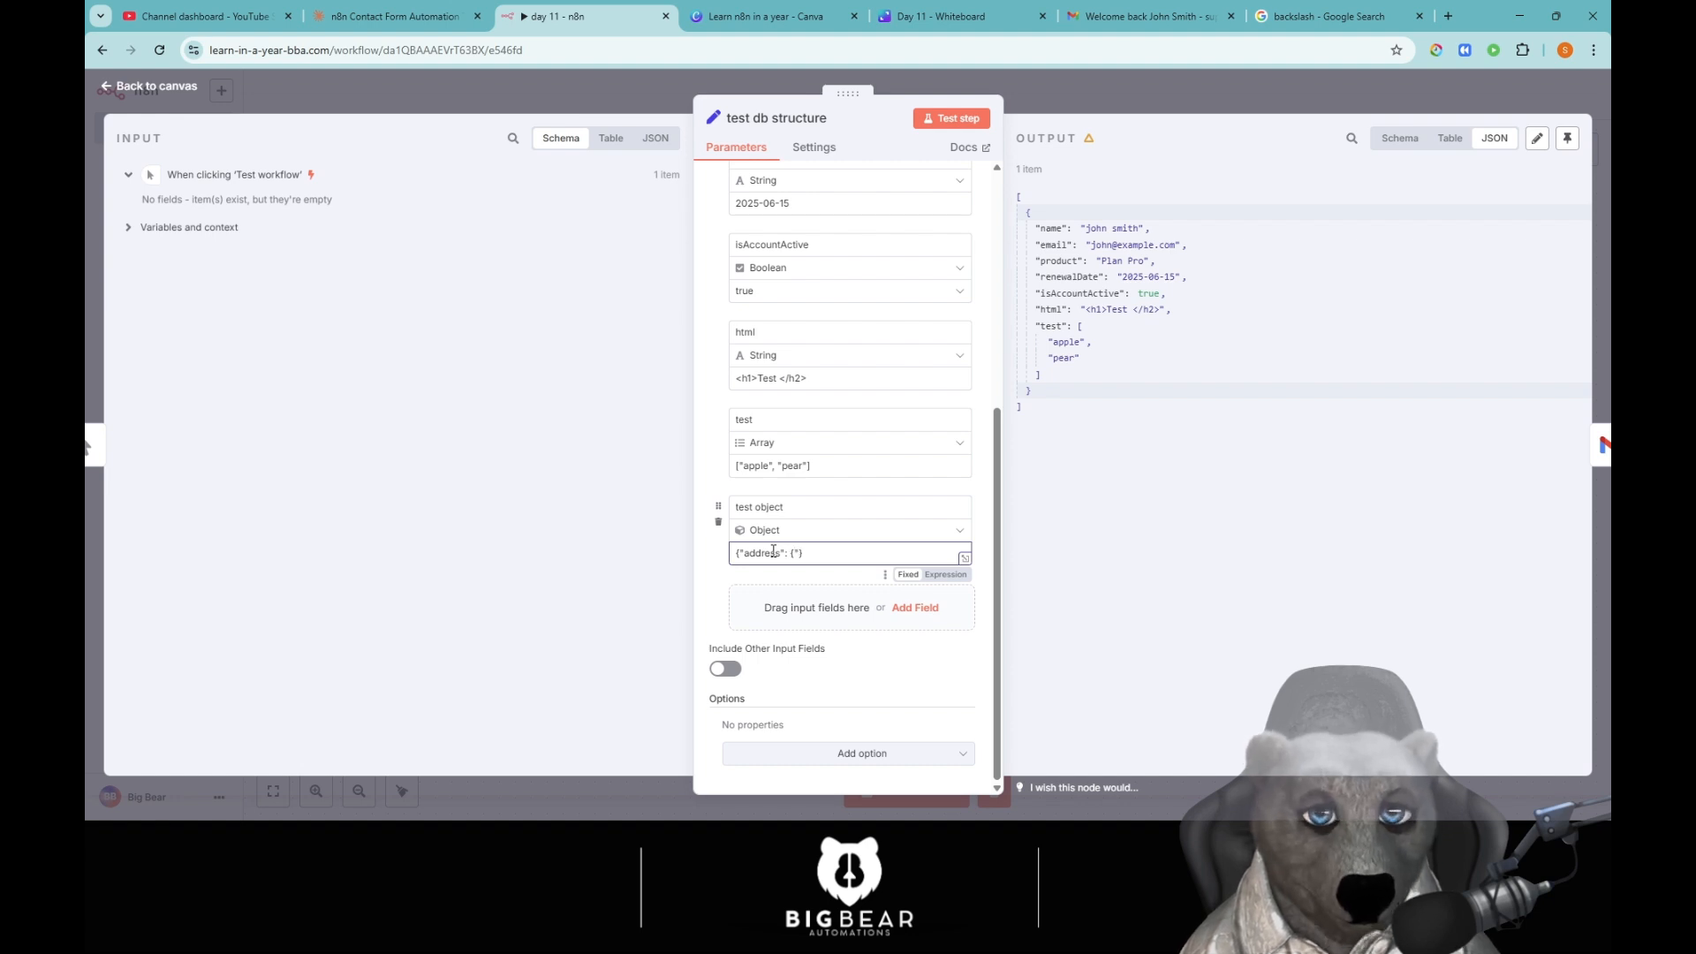
pyautogui.write('ds')
pyautogui.press('BackSpace')
pyautogui.press('BackSpace')
pyautogui.write('str')
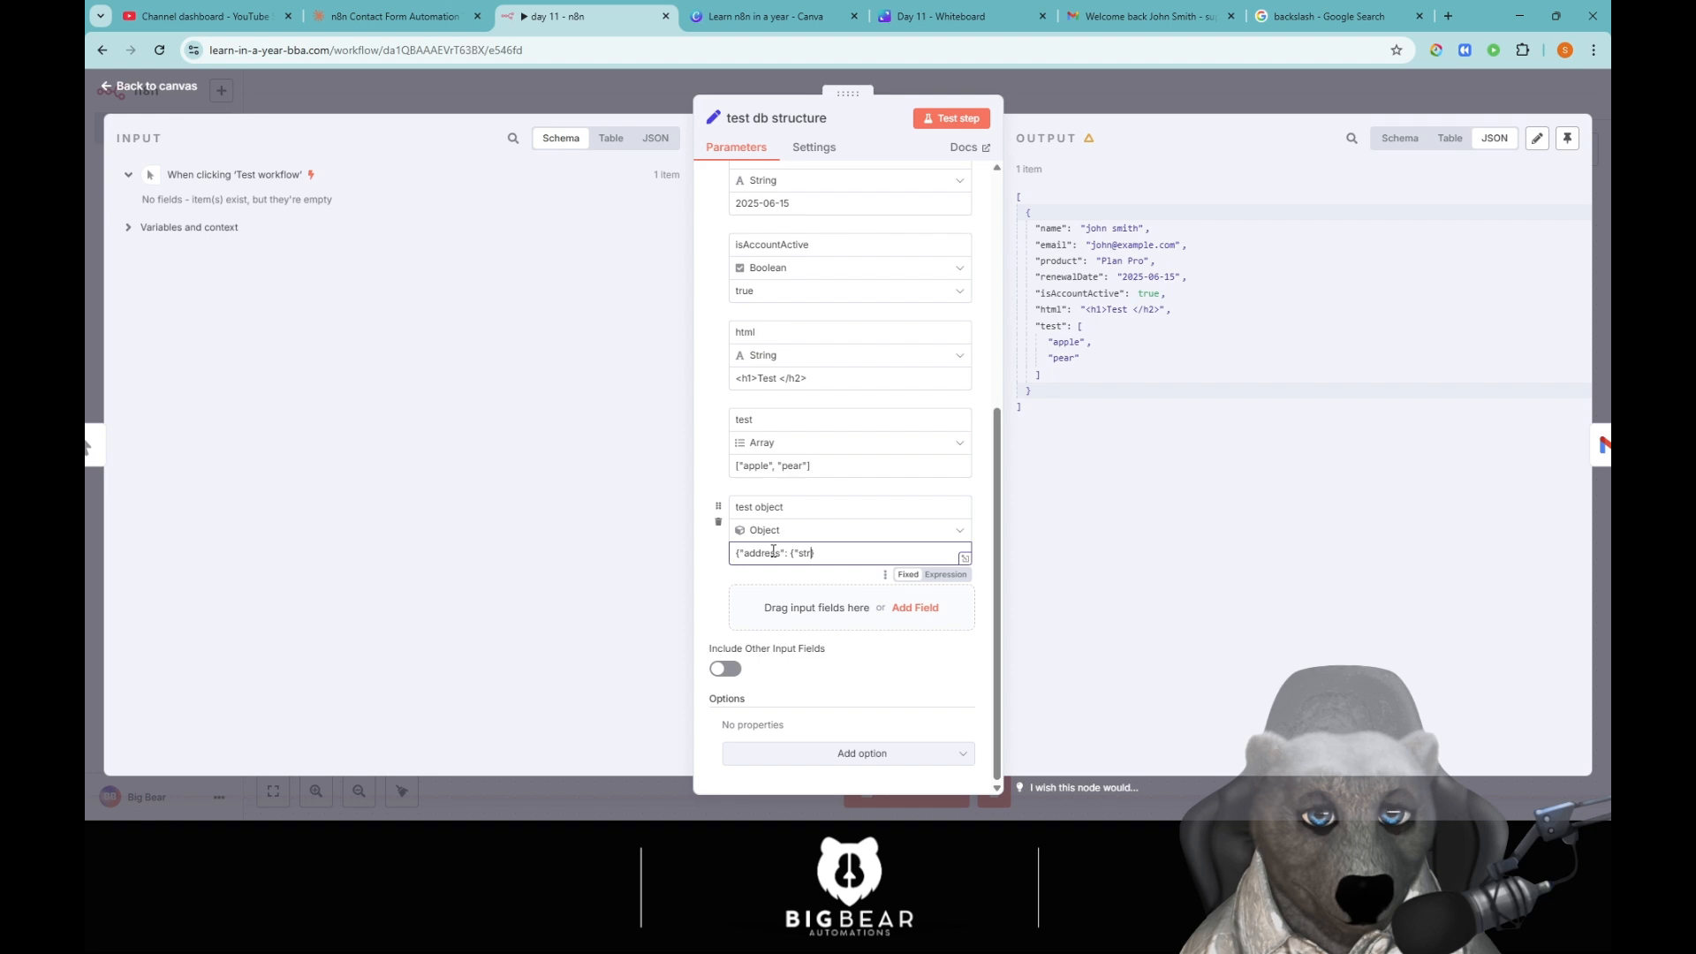
pyautogui.write('eet"')
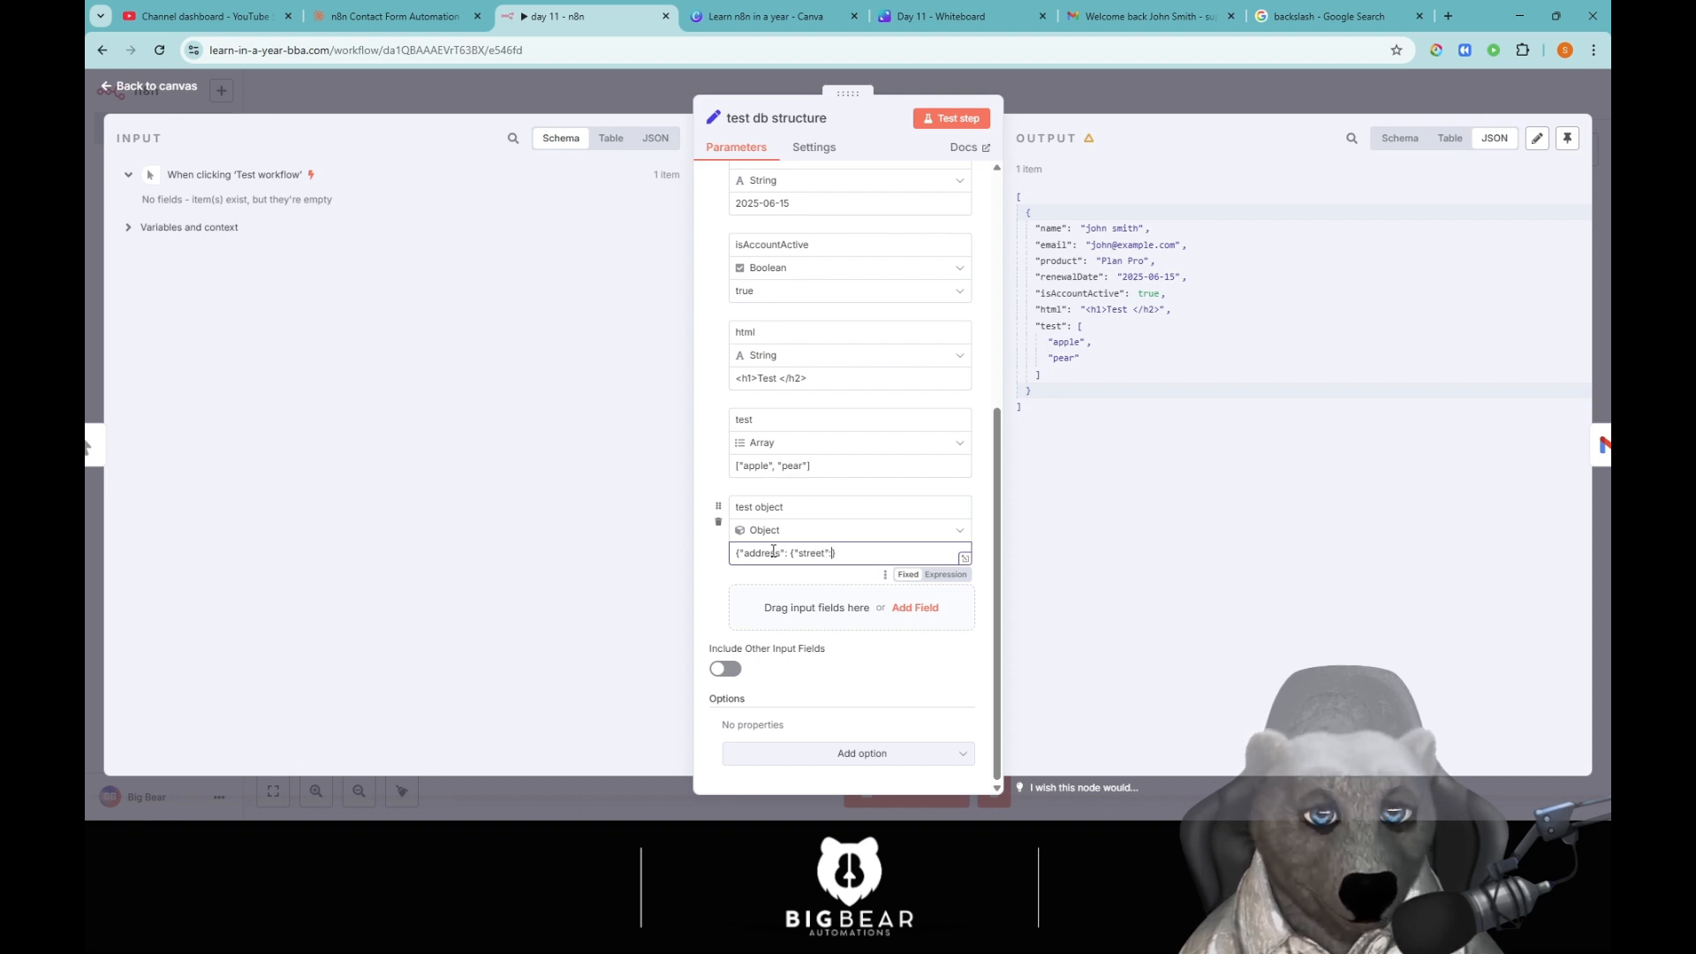
pyautogui.write(':"')
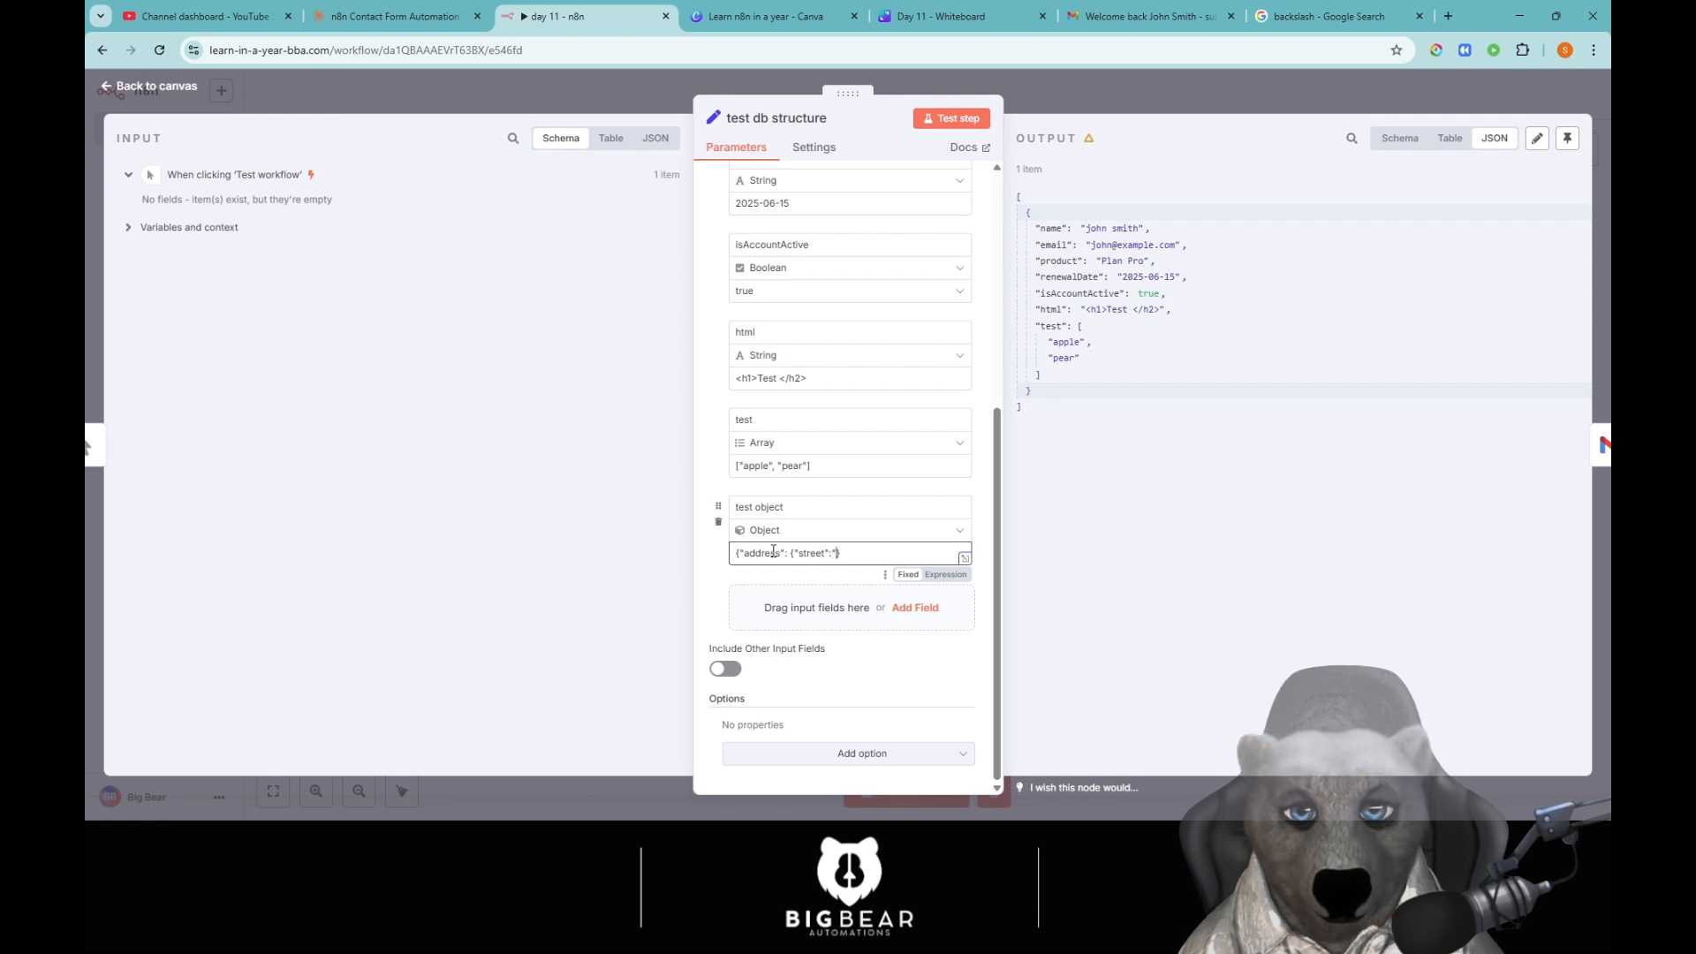
pyautogui.write('test"')
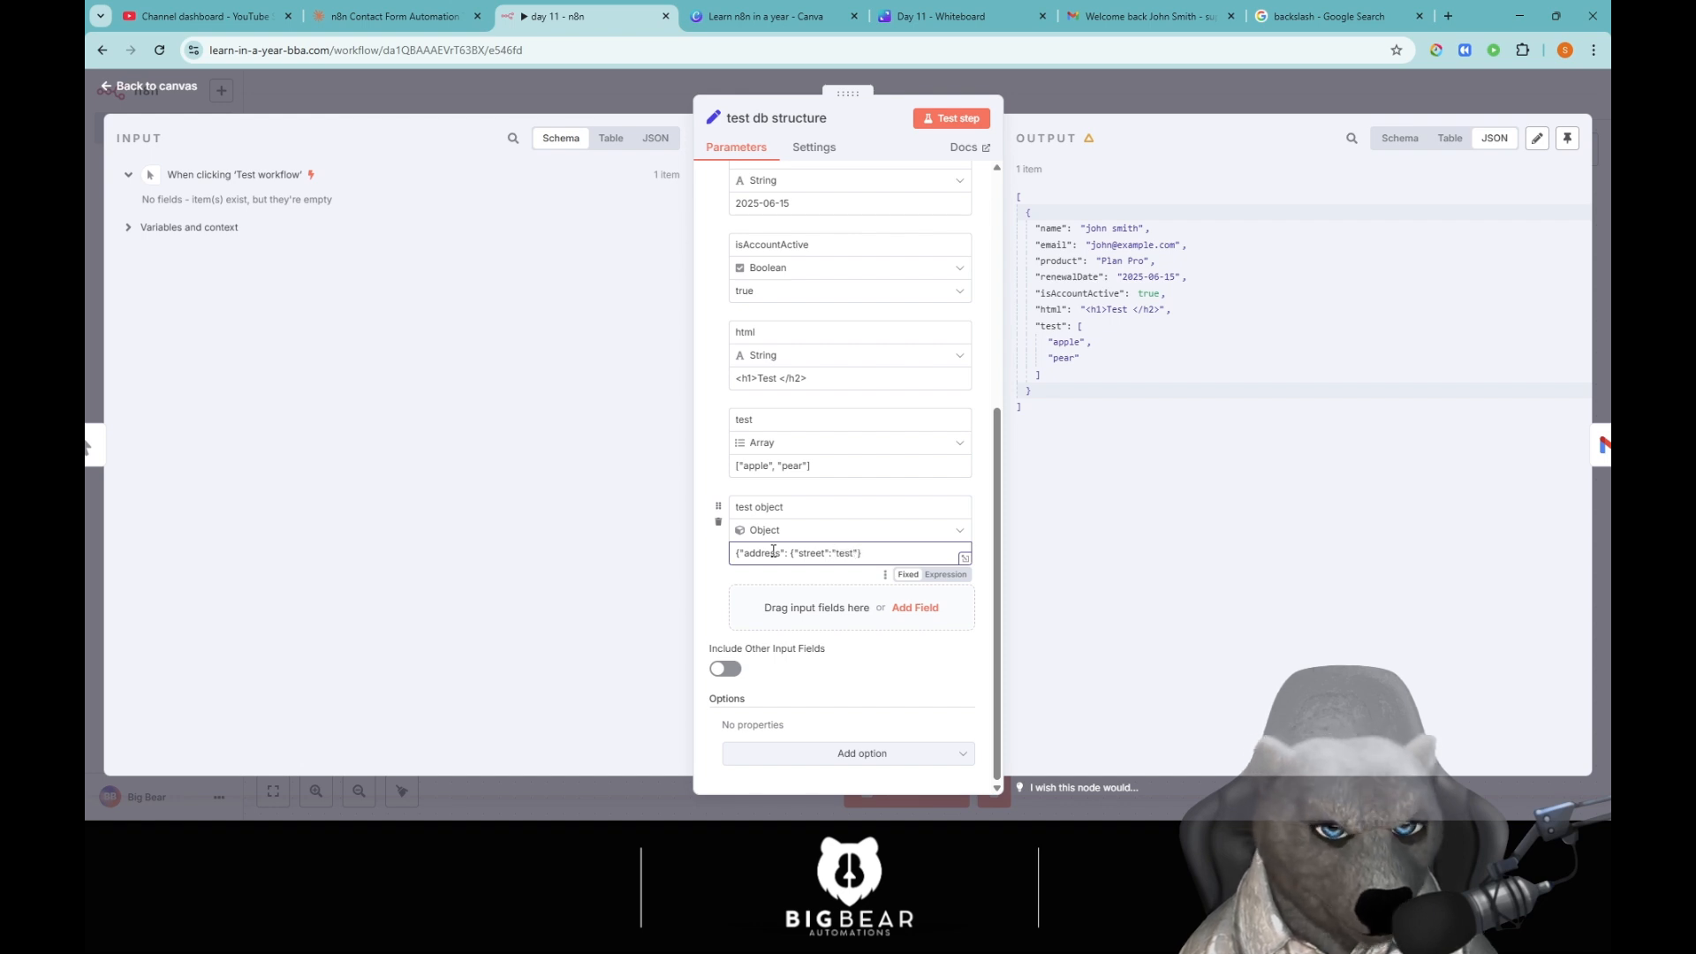
pyautogui.write(', "city')
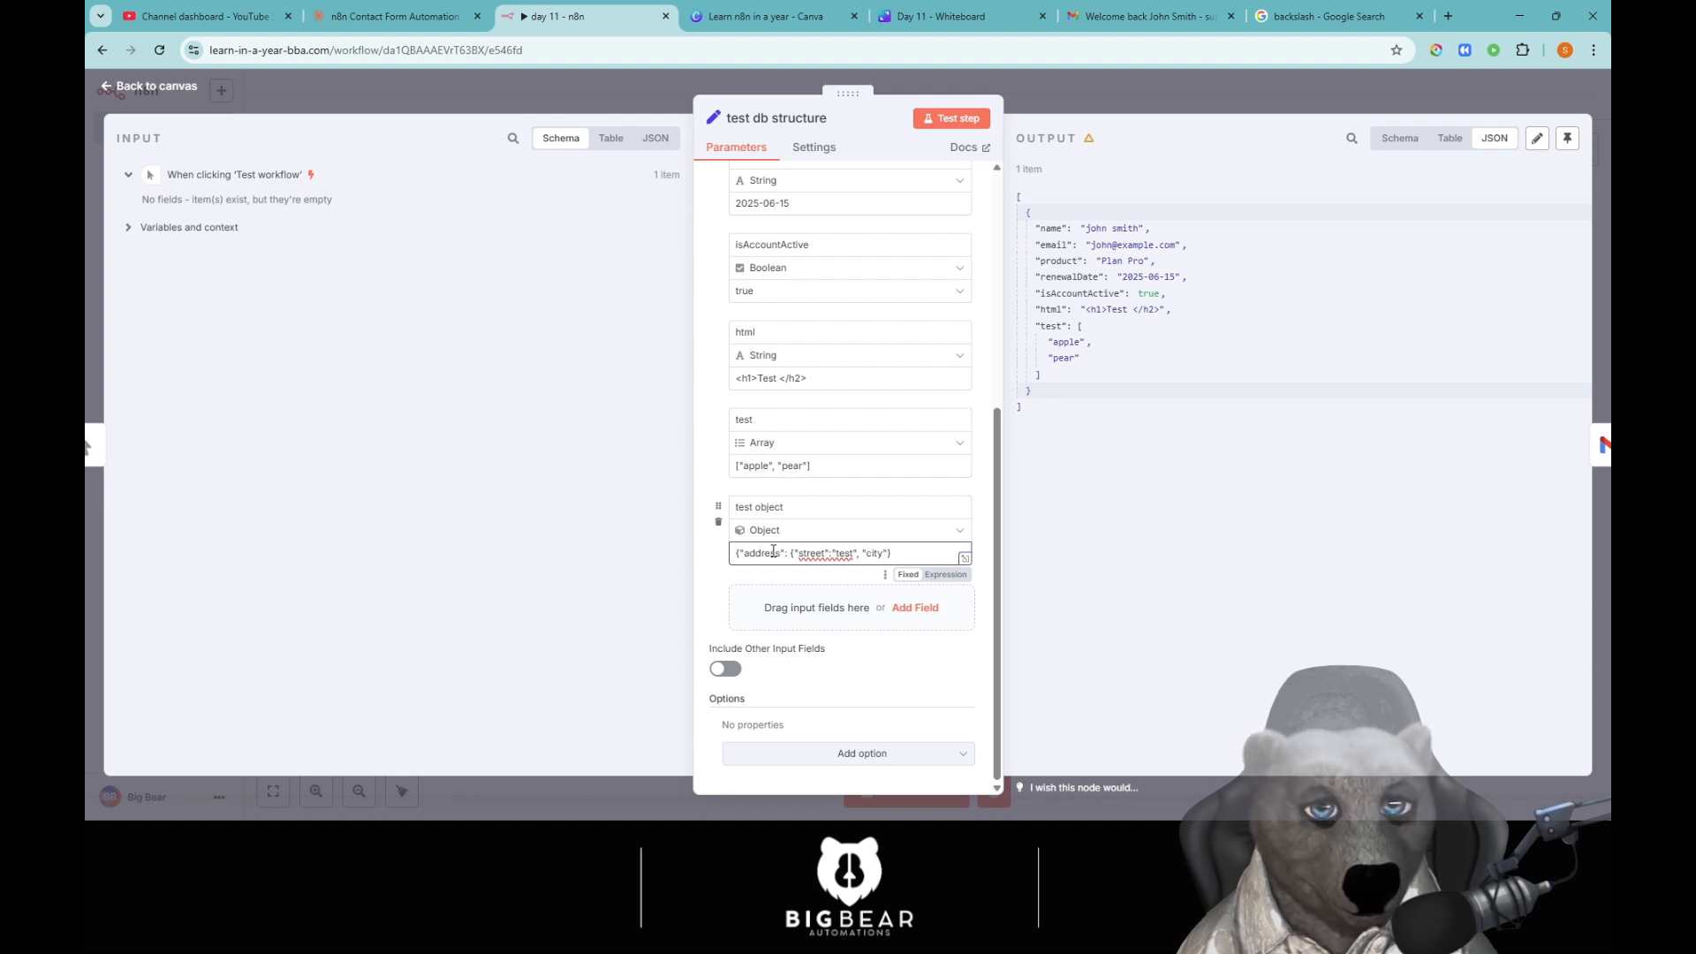
pyautogui.write('":"')
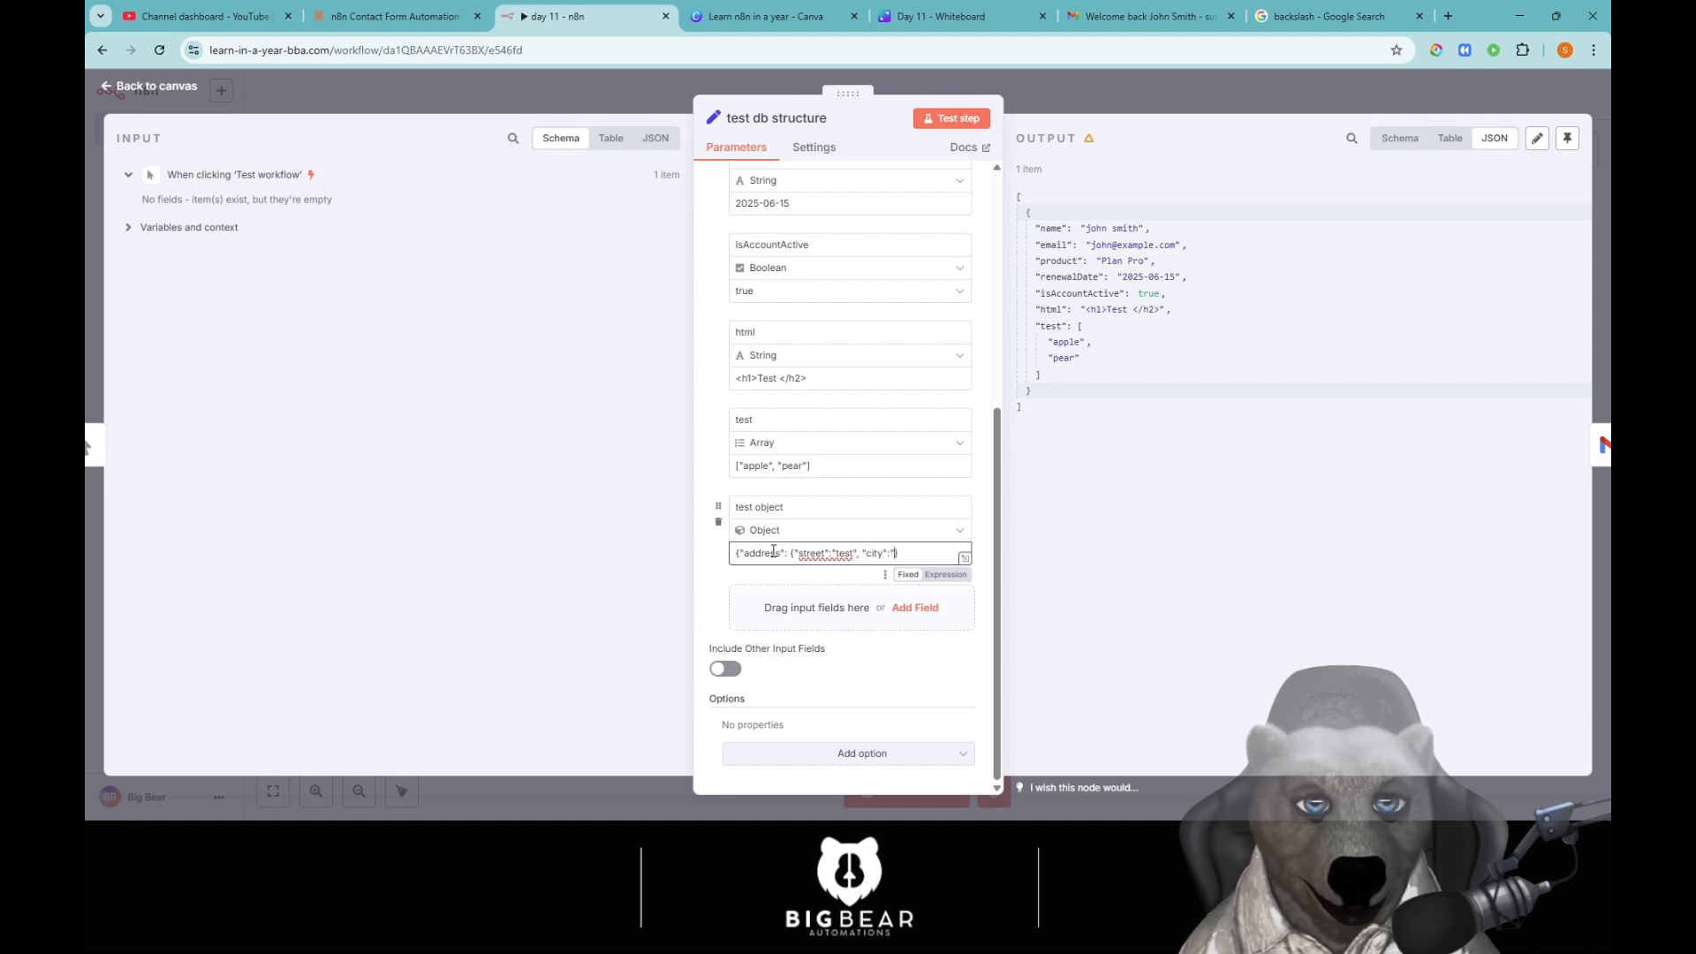
pyautogui.write('test c')
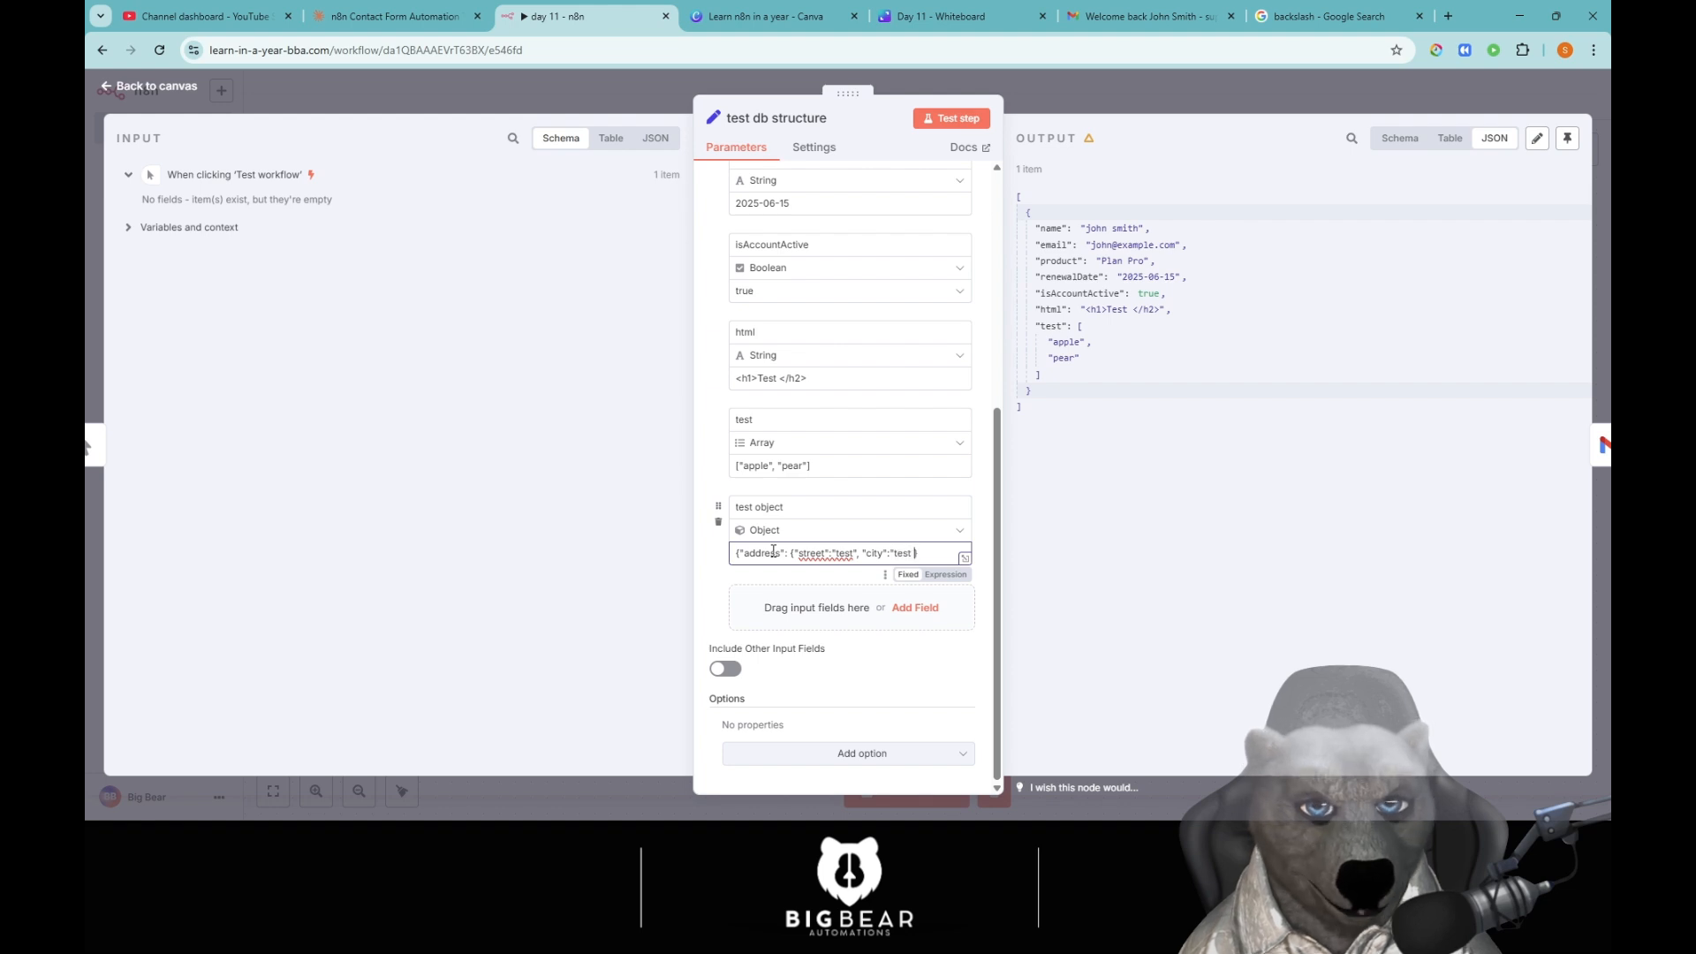
pyautogui.write('ity"')
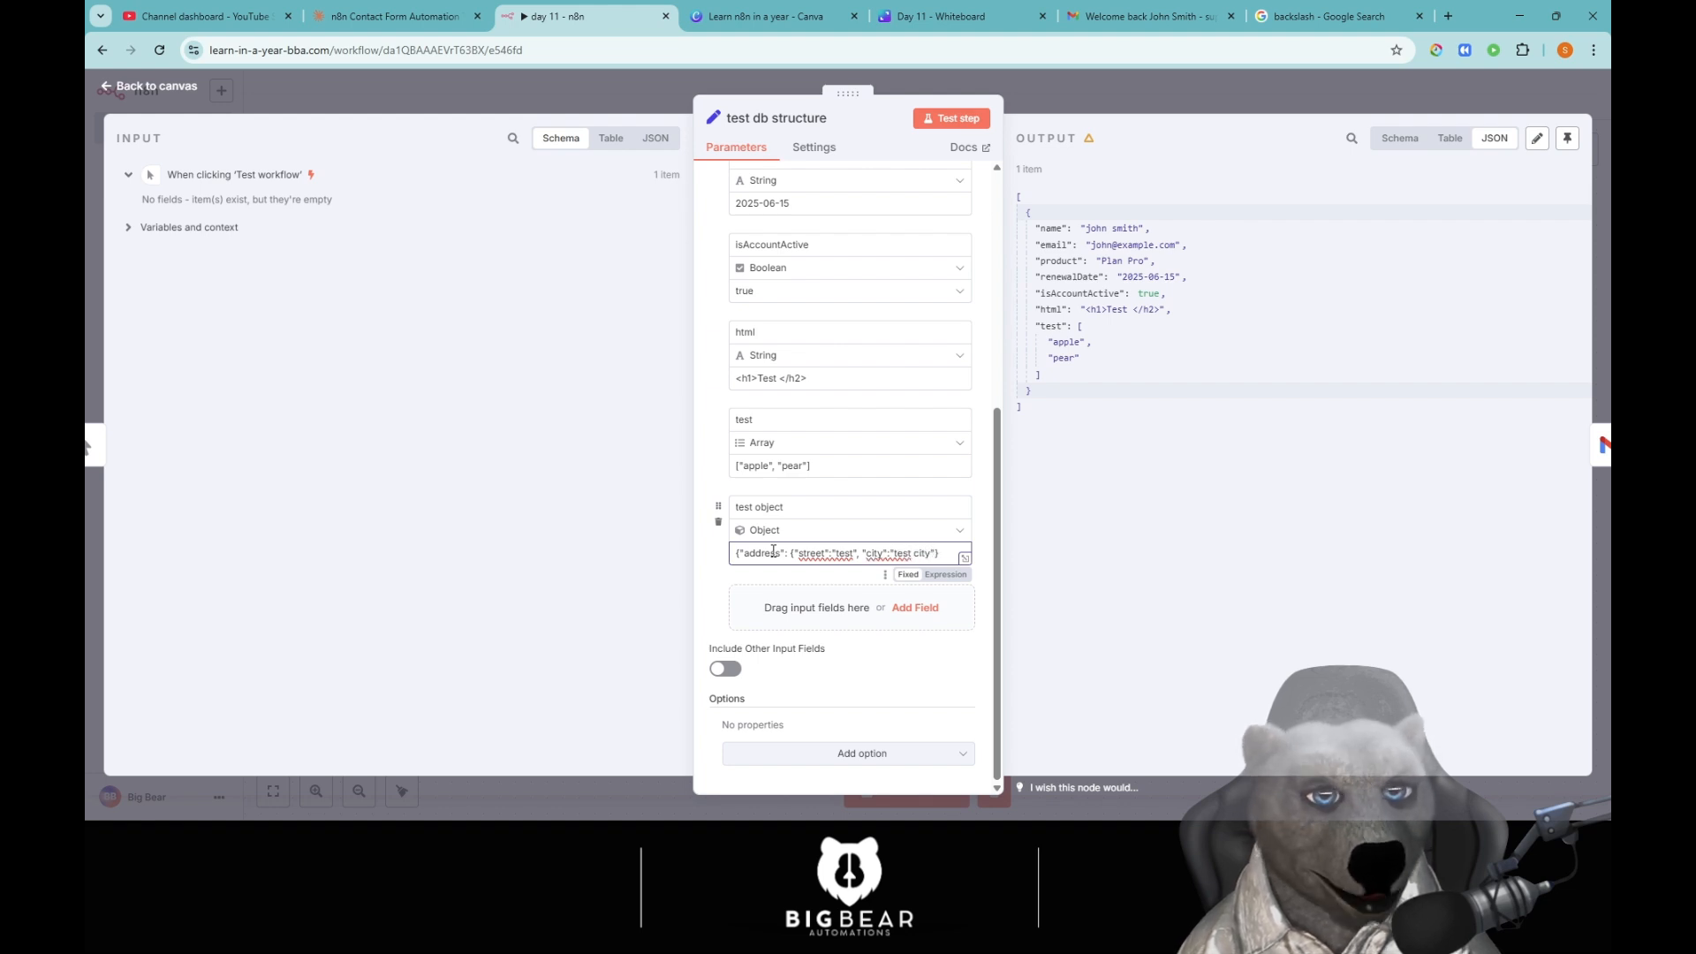
pyautogui.click(965, 119)
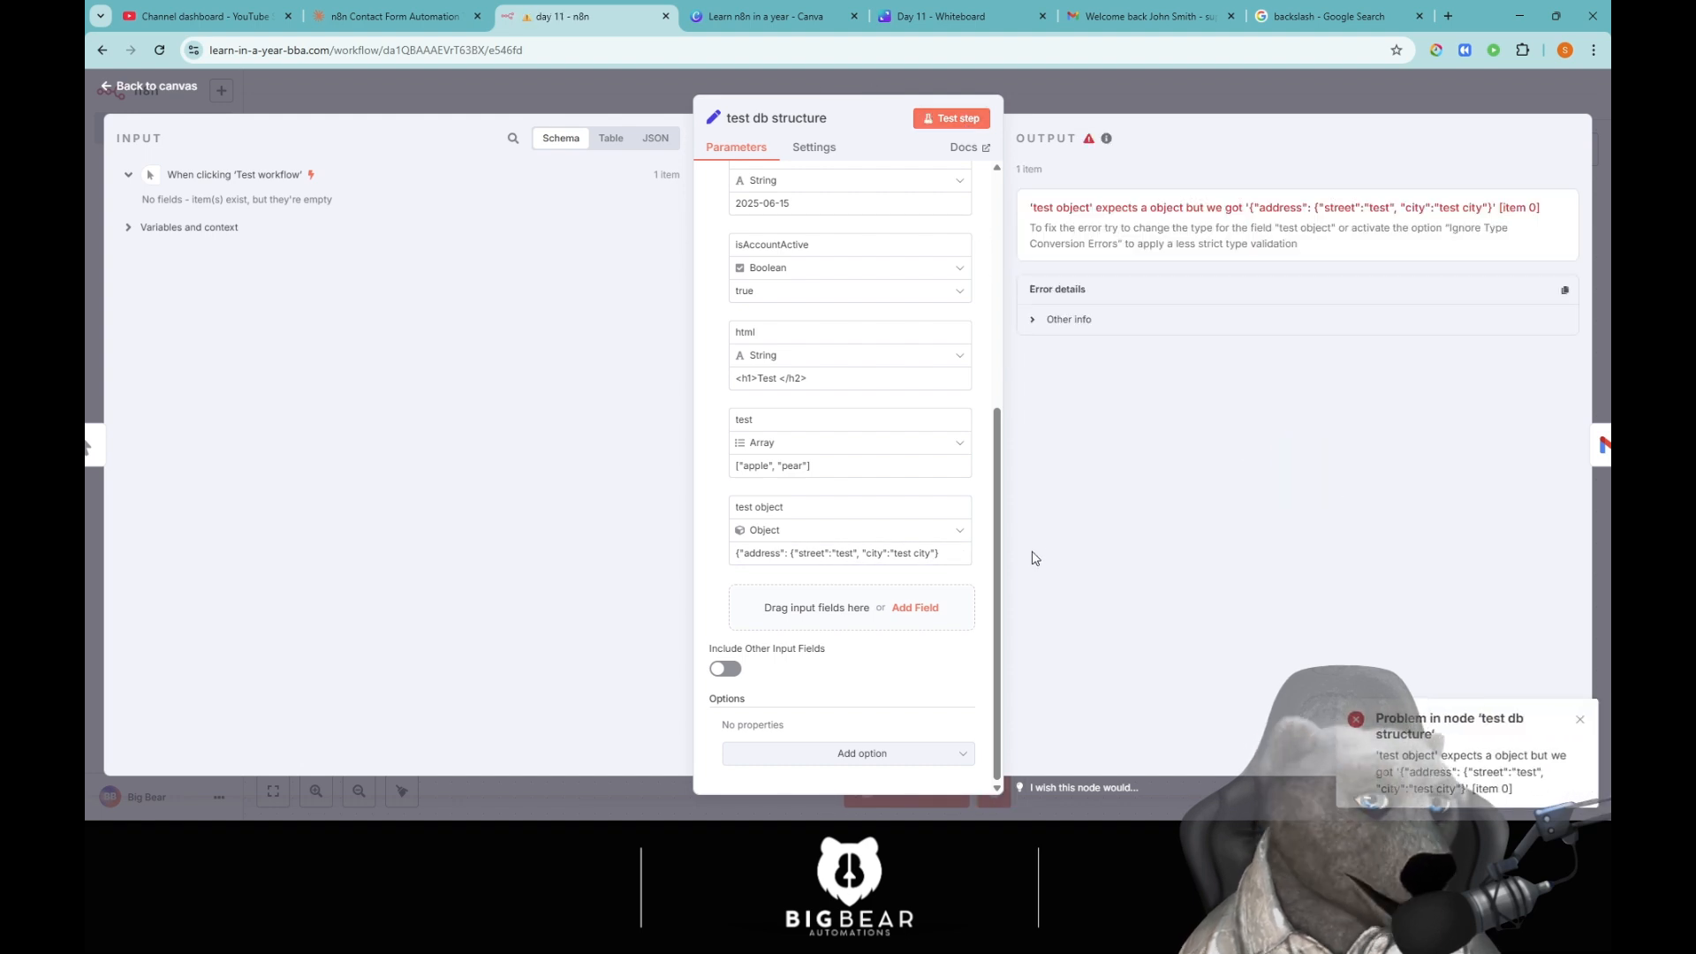
# Add the missing closing brace to the test object value so the output shows the address.
pyautogui.click(949, 553)
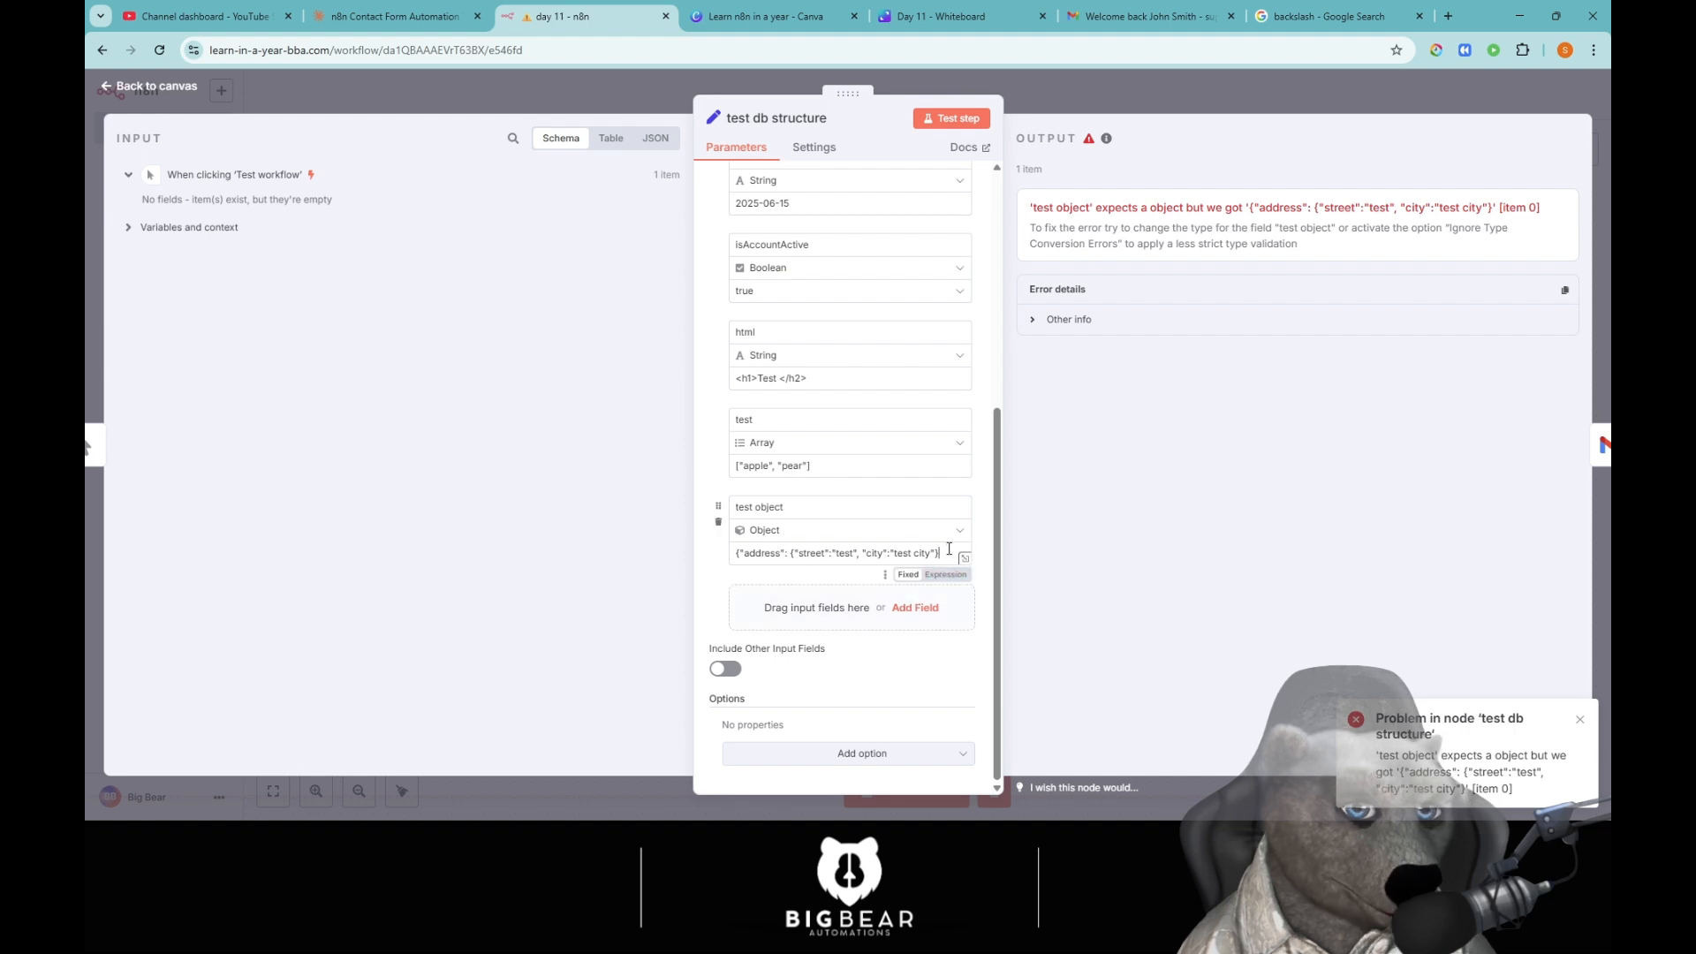
pyautogui.write('}')
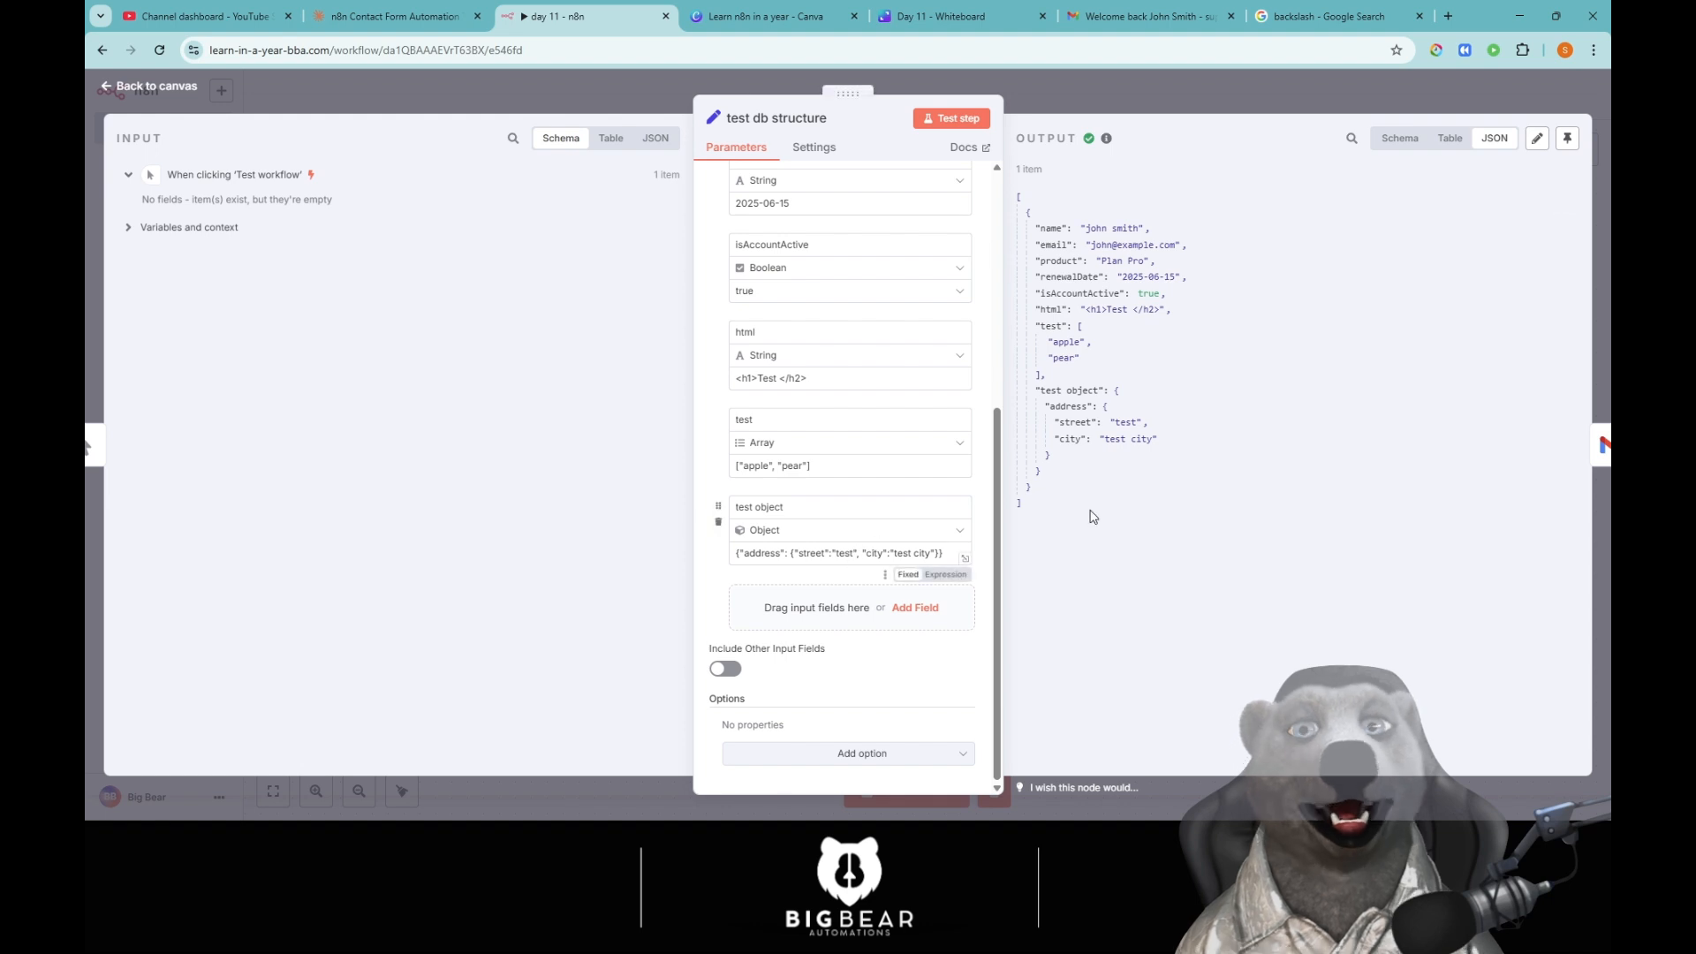
pyautogui.moveTo(1098, 511); pyautogui.dragTo(1014, 190)
pyautogui.click(1179, 423)
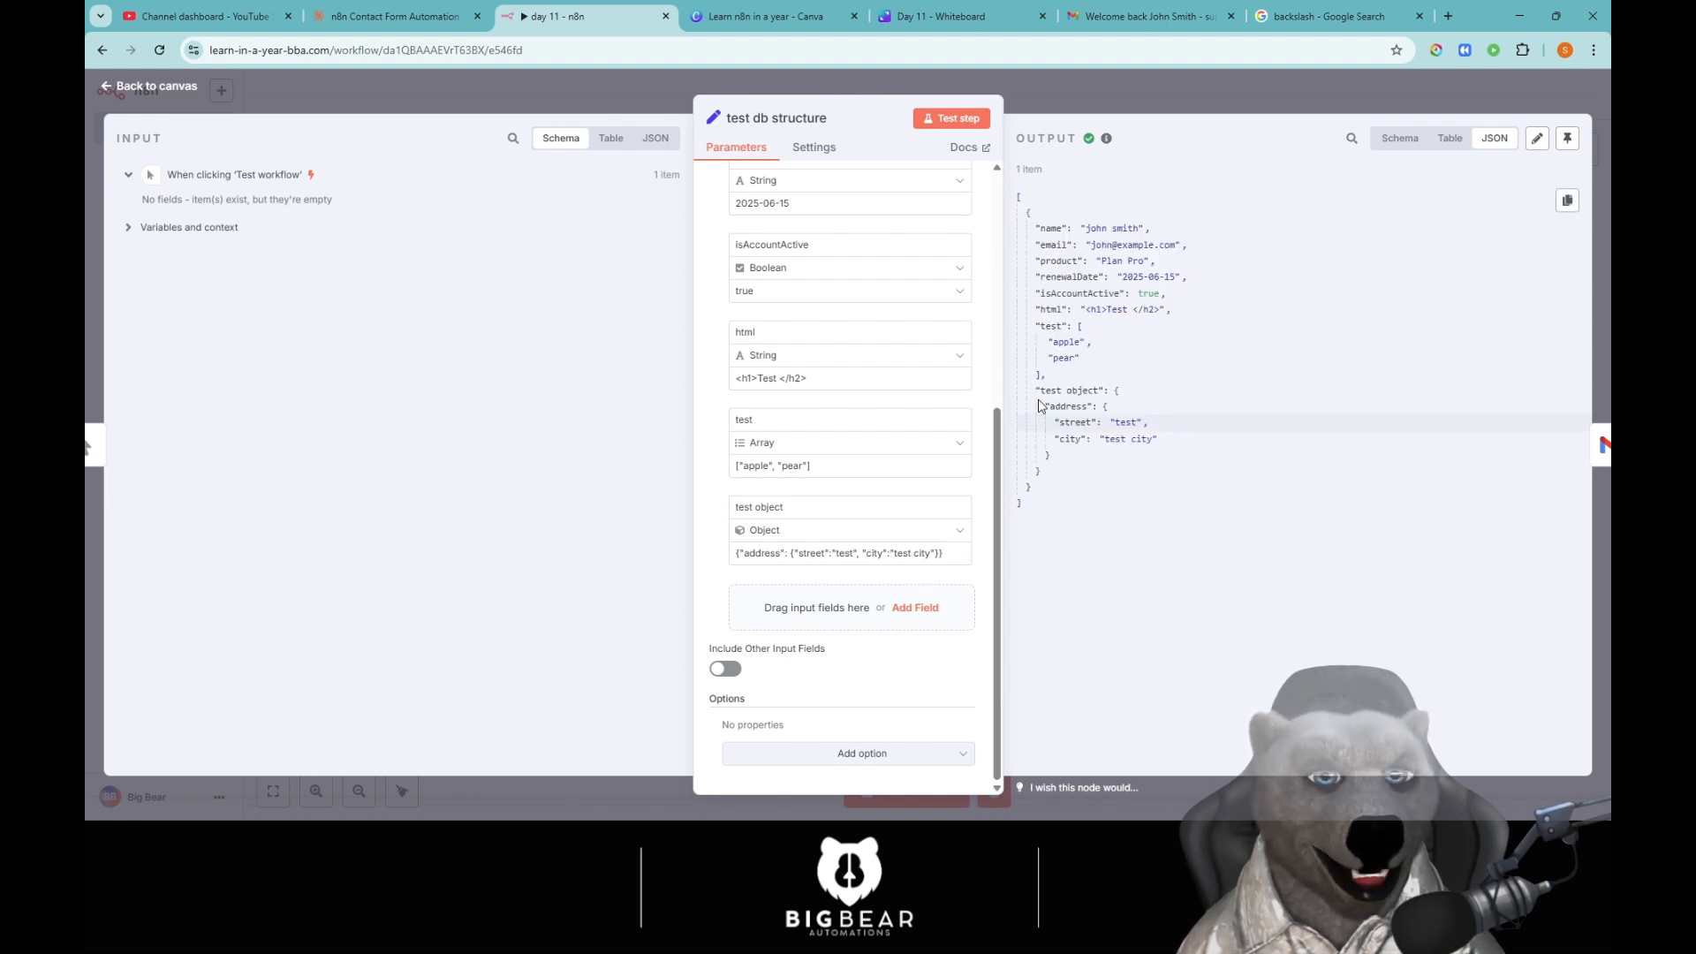
# Review the test object block in the output JSON, then return to the 'day 11' canvas.
pyautogui.moveTo(1036, 389); pyautogui.dragTo(1135, 462)
pyautogui.click(1127, 521)
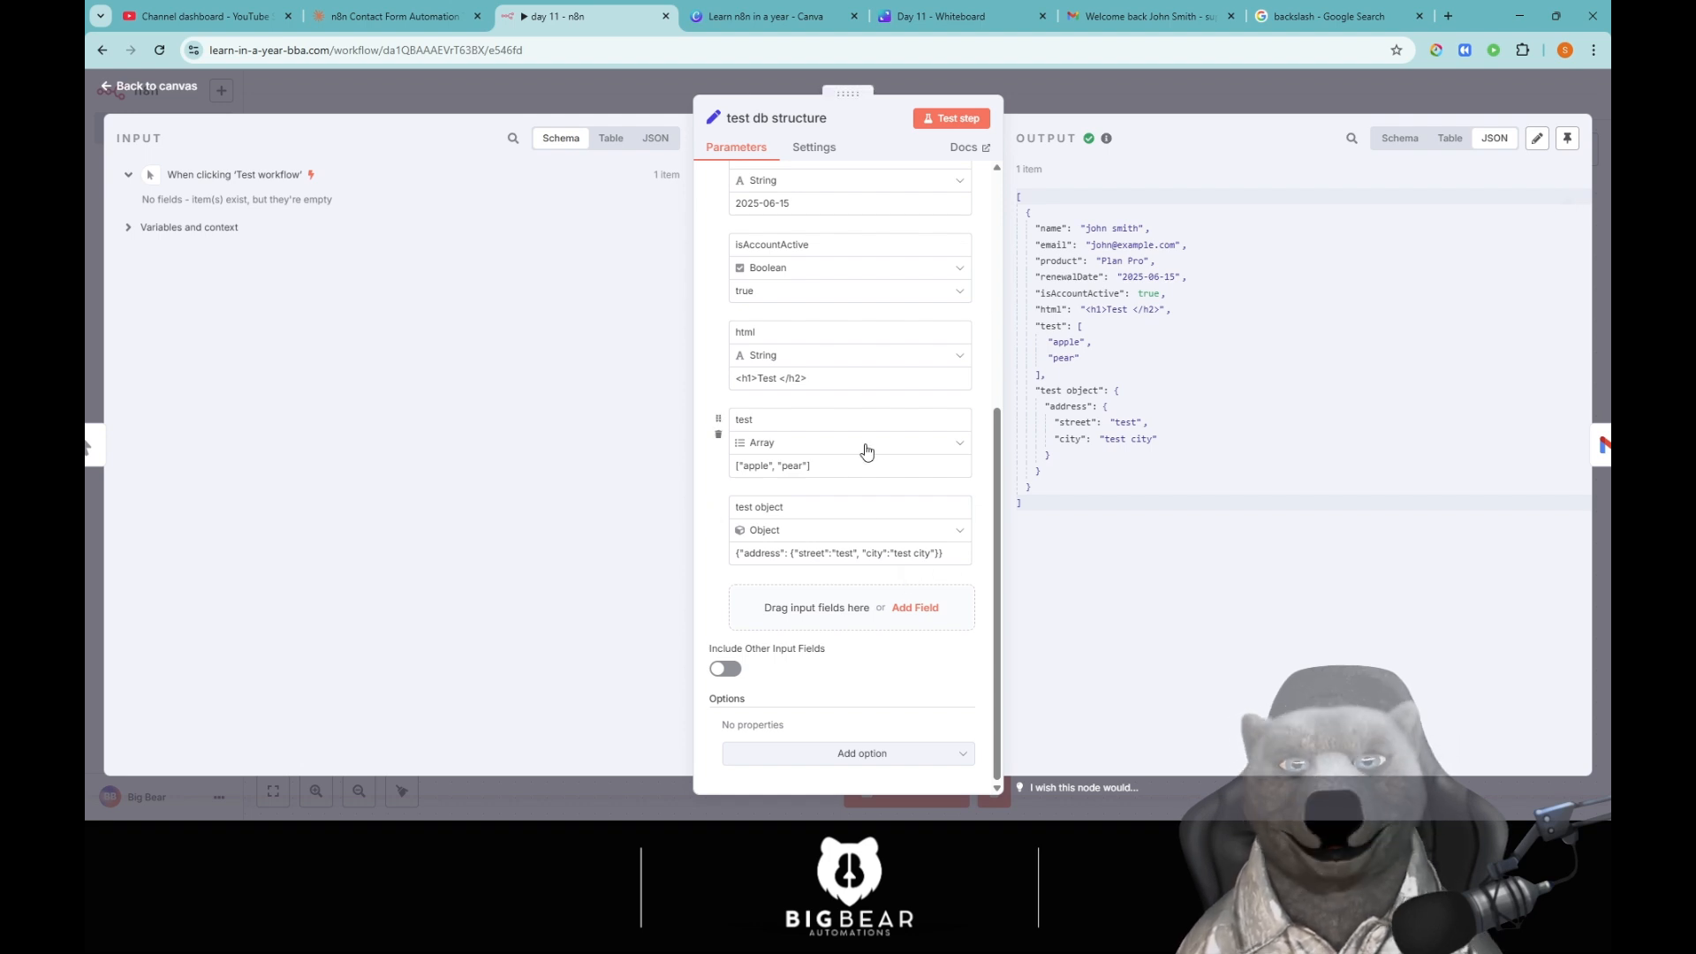
pyautogui.click(602, 91)
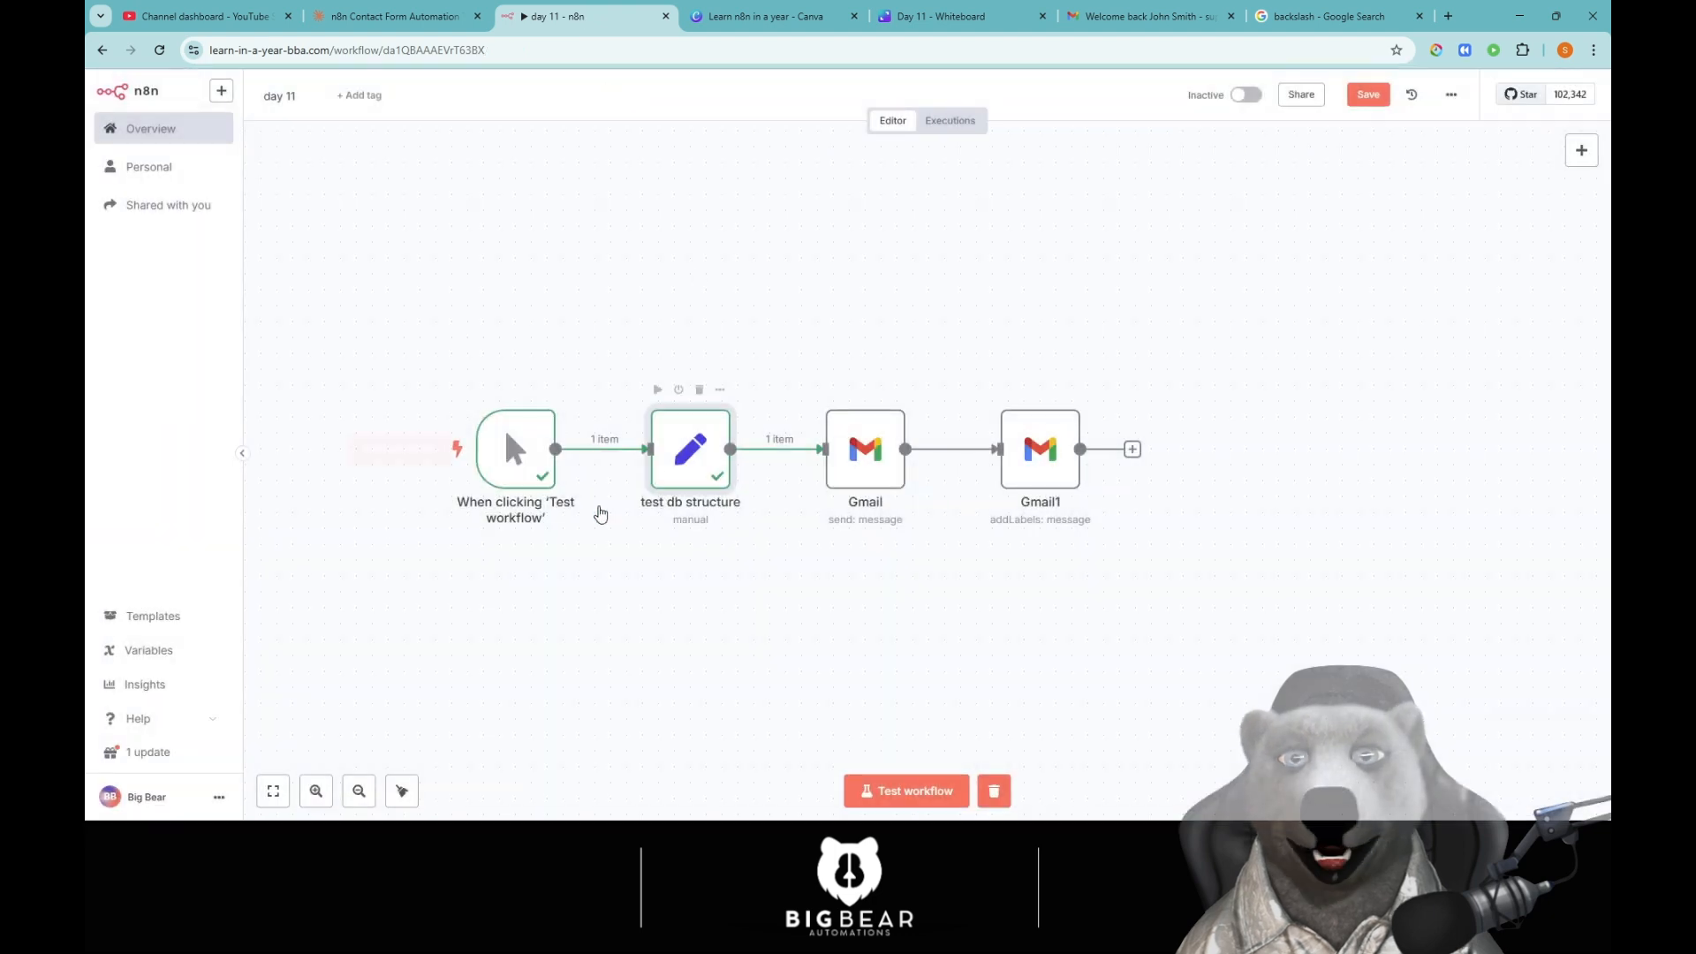